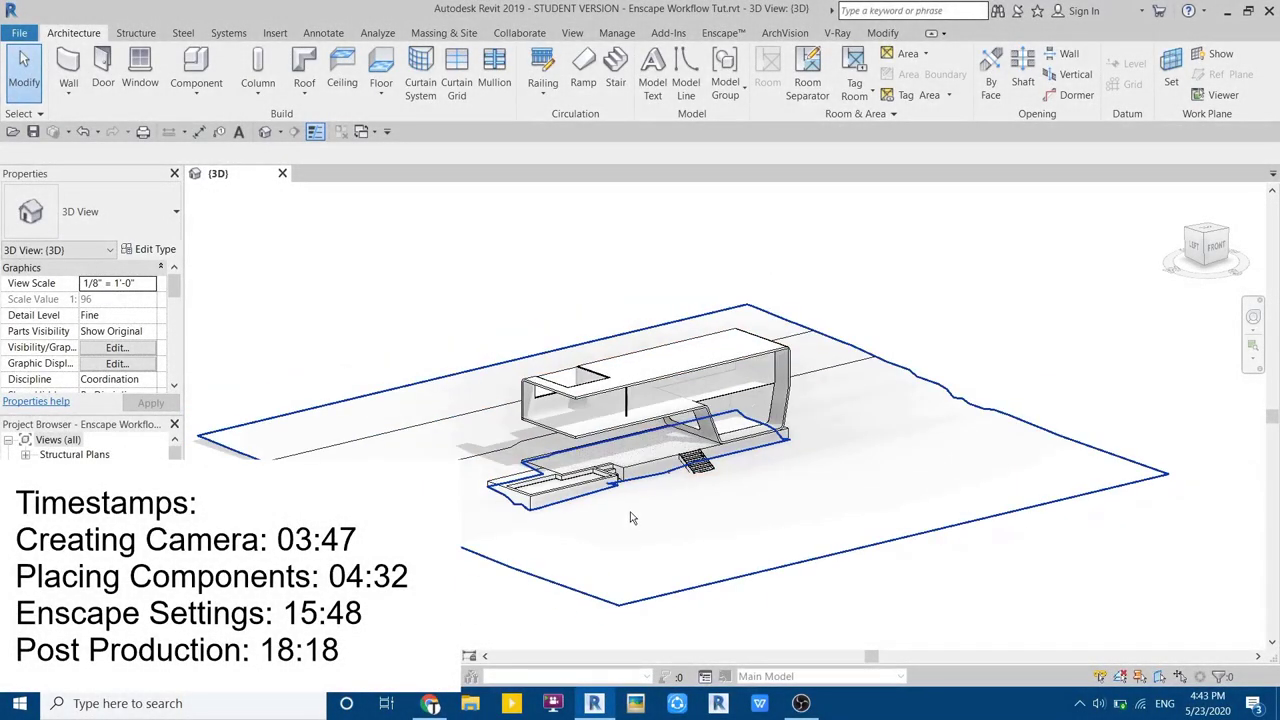
# Zoom in on the house in the 3D view and select the toposurface
pyautogui.scroll(1, 628, 518)
pyautogui.scroll(1, 562, 548)
pyautogui.scroll(1, 562, 548)
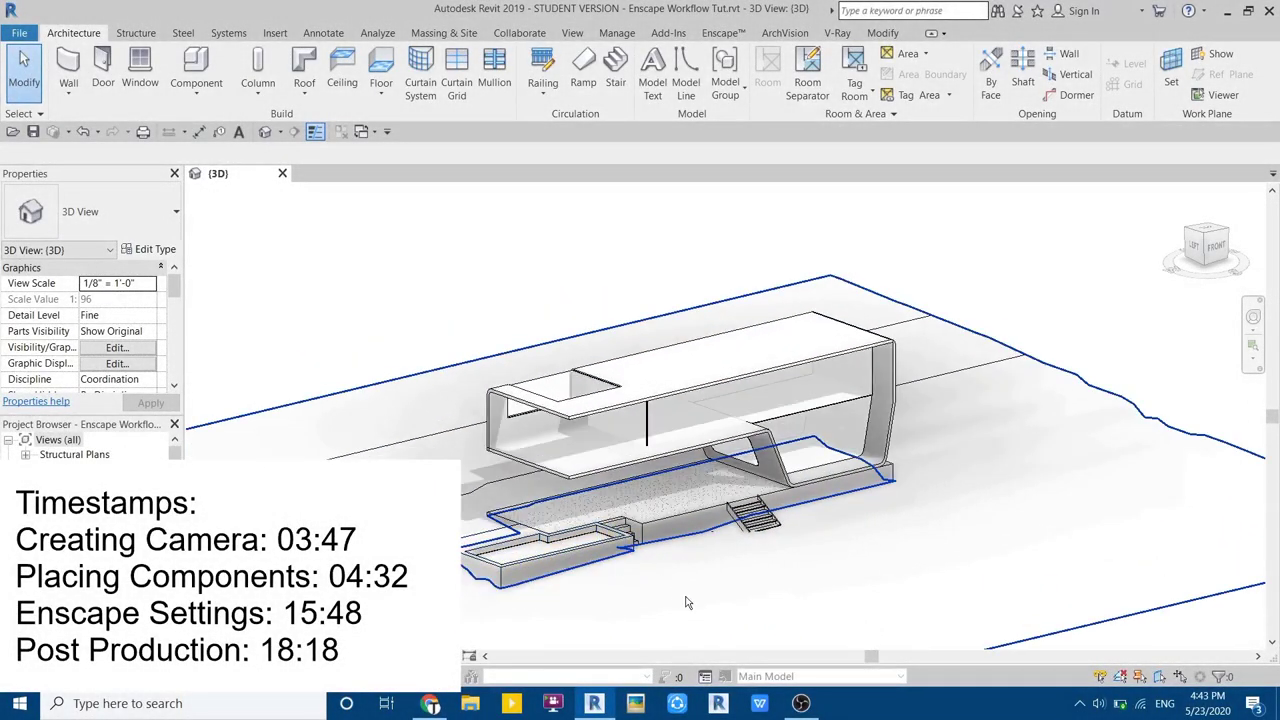
pyautogui.scroll(-2, 686, 508)
pyautogui.scroll(3, 686, 508)
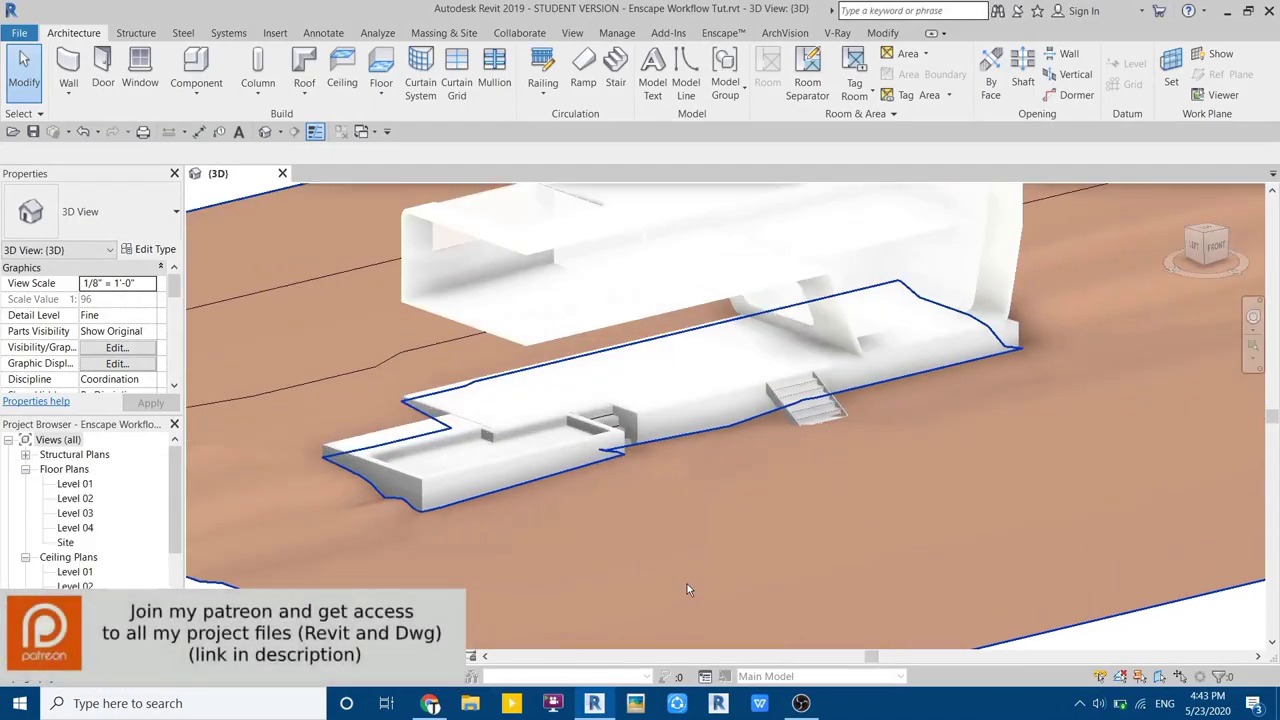
pyautogui.click(686, 508)
# Create a new blank material for the terrain and rename it Grass
pyautogui.click(150, 286)
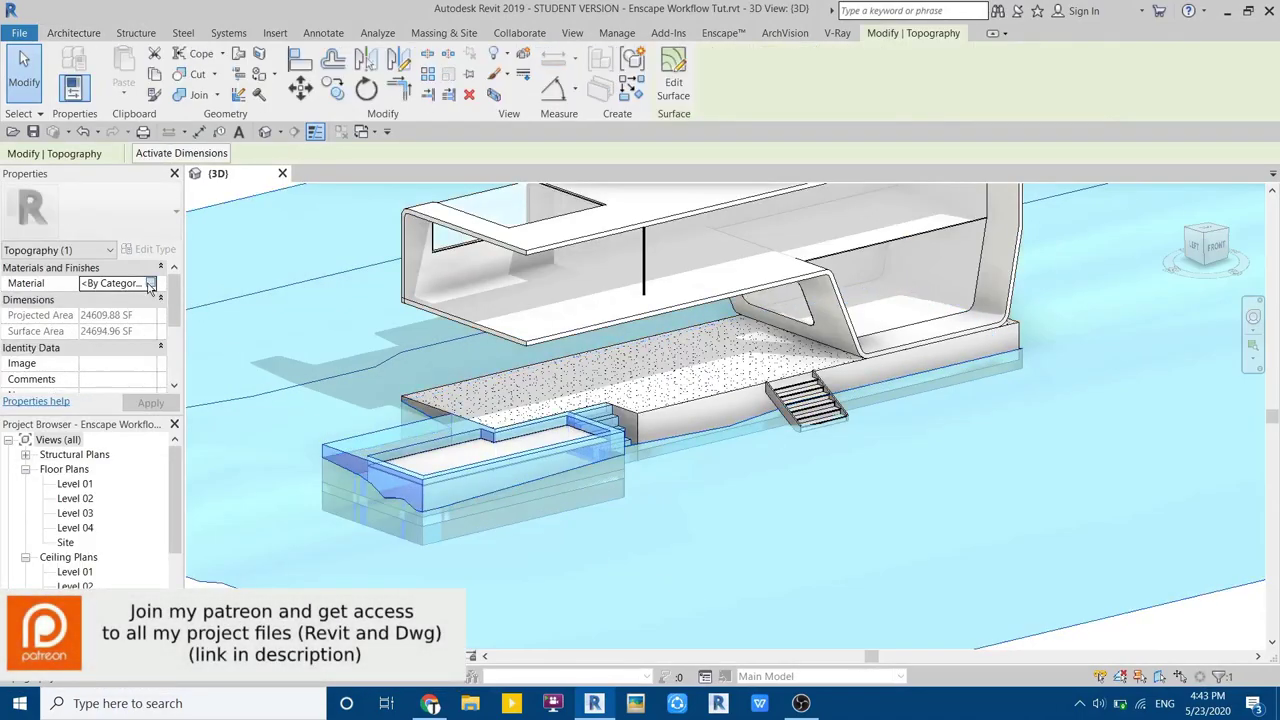
pyautogui.click(148, 286)
pyautogui.scroll(-1, 91, 398)
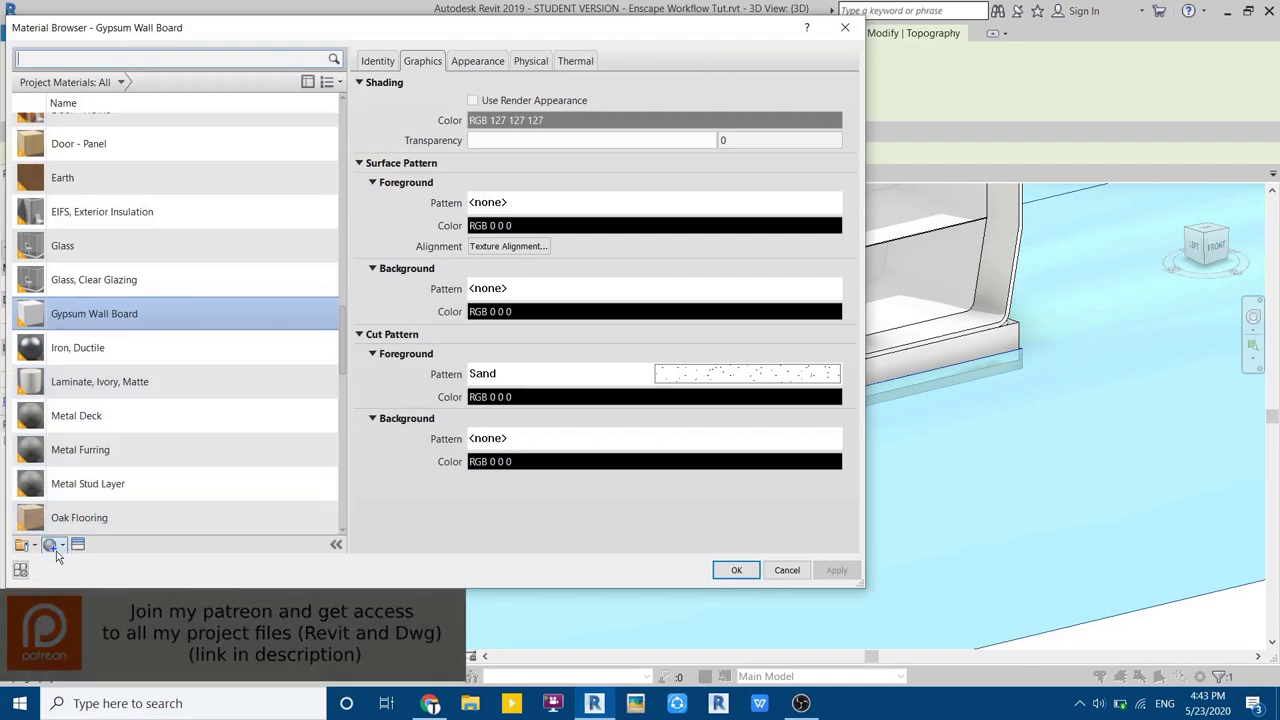
pyautogui.click(52, 545)
pyautogui.click(88, 564)
pyautogui.rightClick(90, 337)
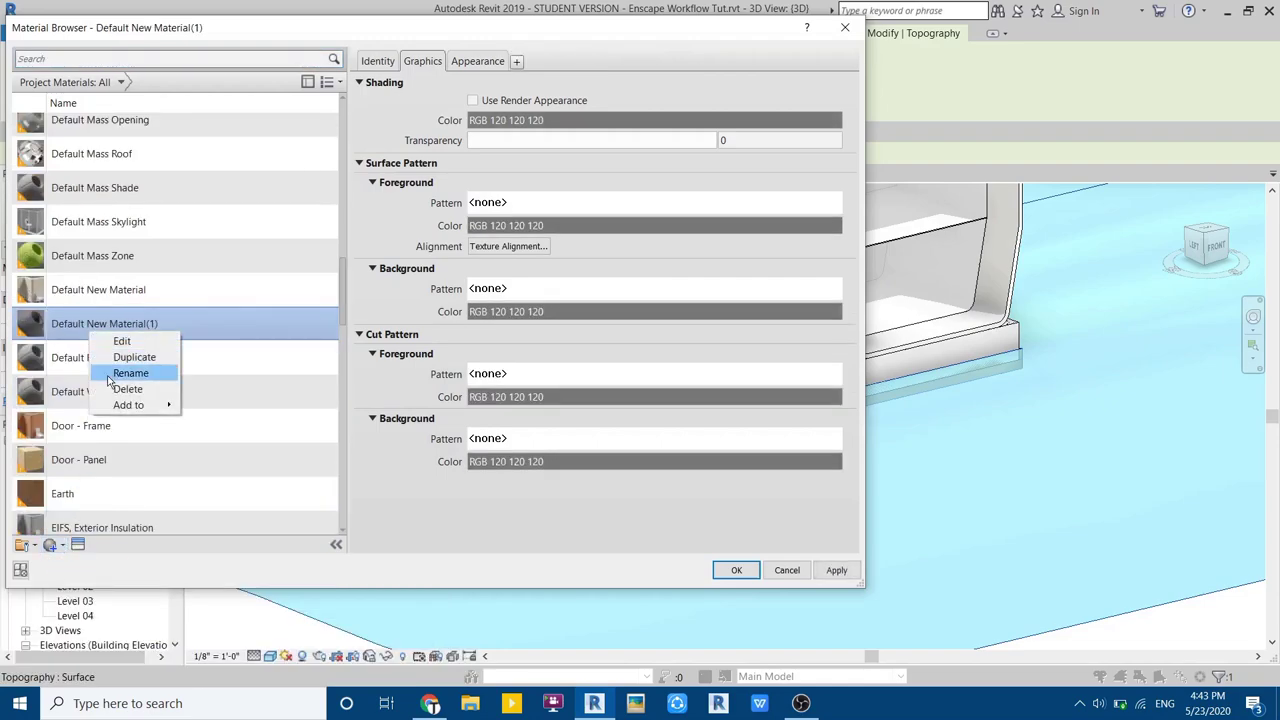
pyautogui.click(108, 376)
pyautogui.write('Gras')
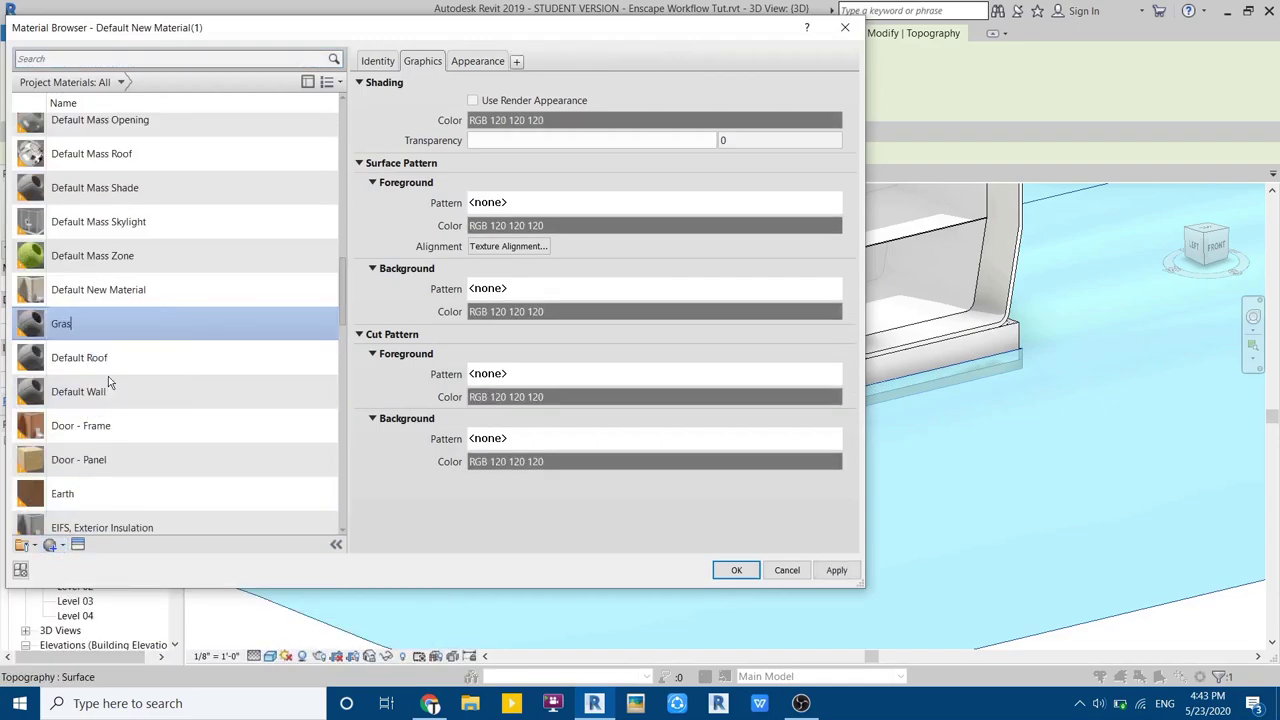
pyautogui.write('s')
# Give Grass a render appearance using Grass.jpg and apply it to the terrain
pyautogui.click(494, 102)
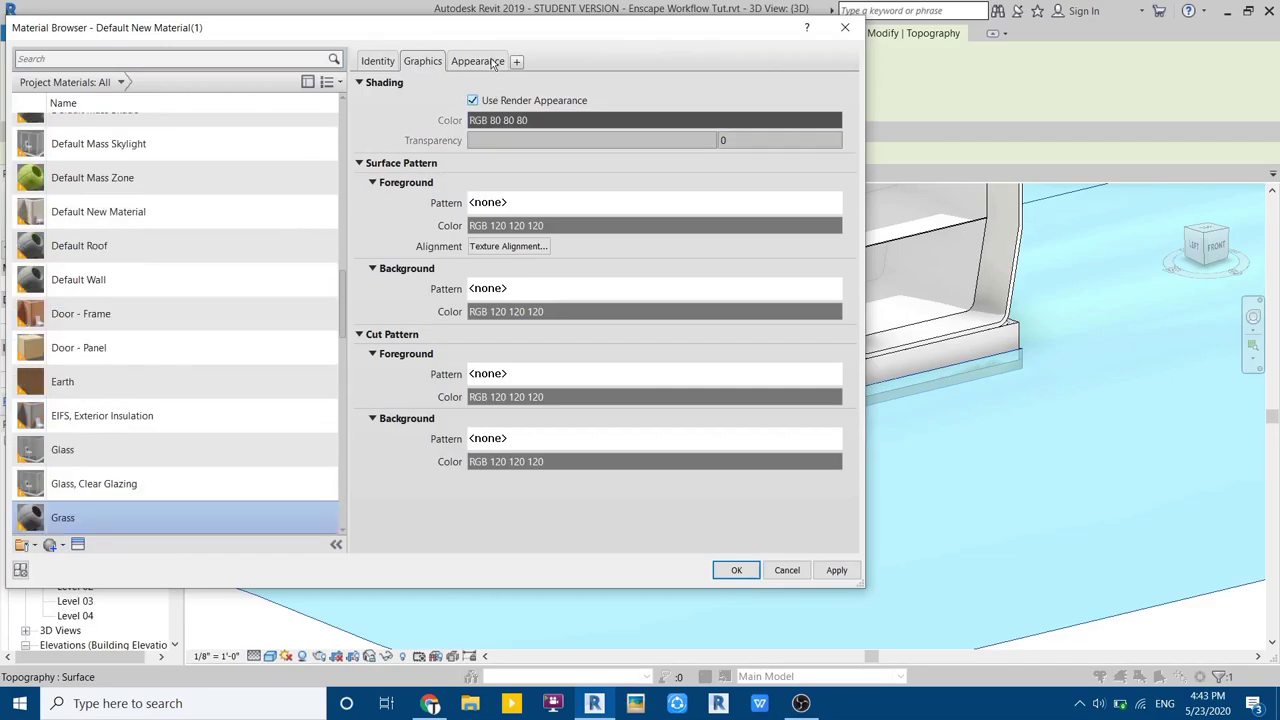
pyautogui.click(477, 61)
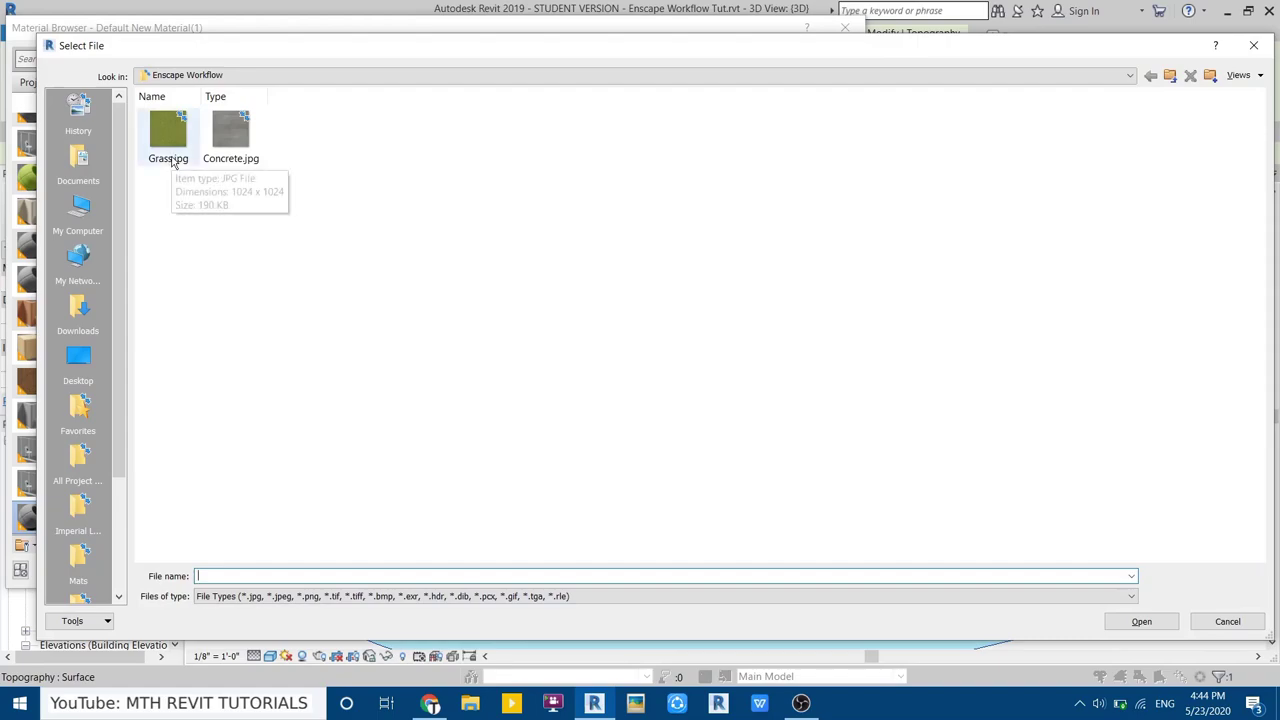
pyautogui.doubleClick(170, 158)
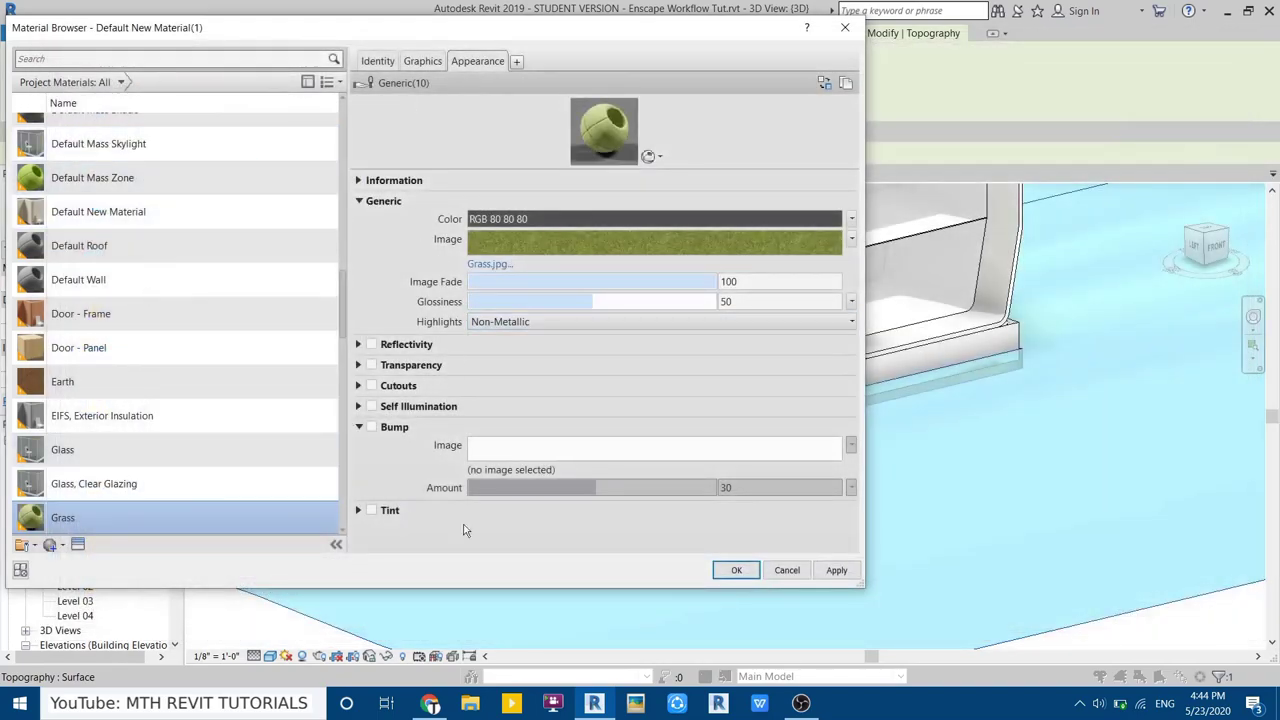
pyautogui.click(730, 572)
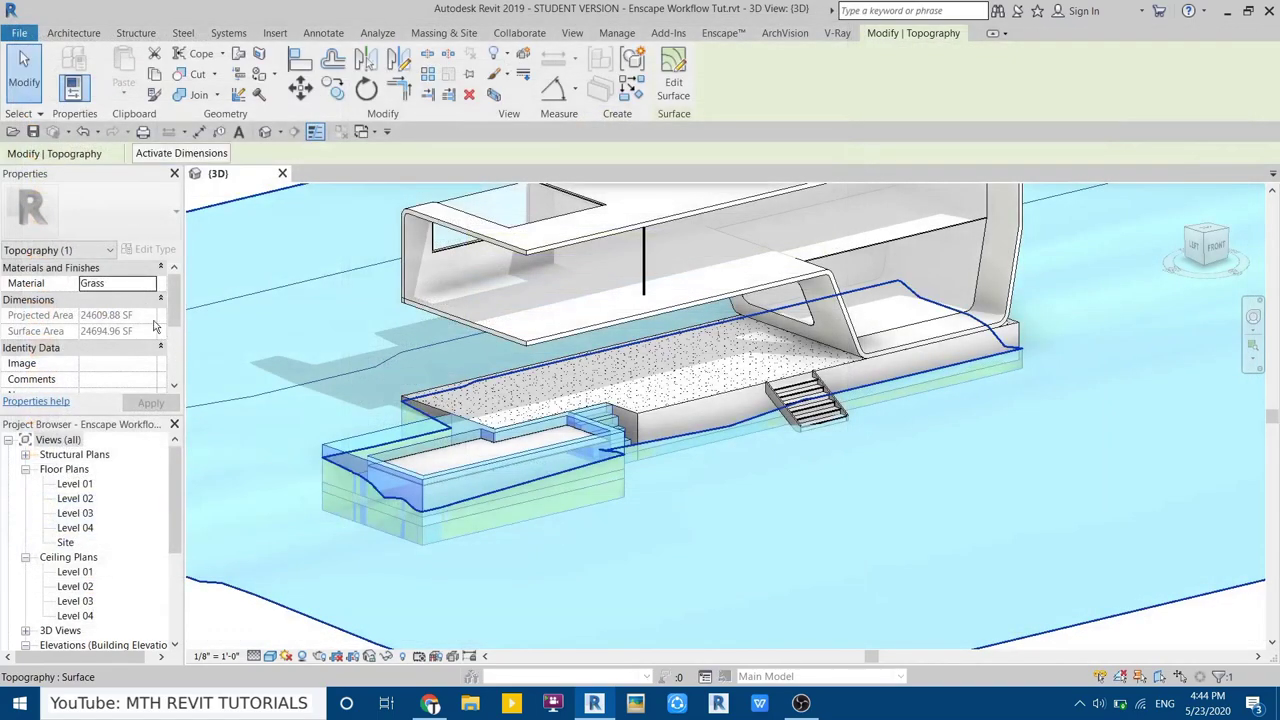
# Select Pad 2 and open the material browser for its structure layer
pyautogui.click(232, 616)
pyautogui.scroll(5, 450, 556)
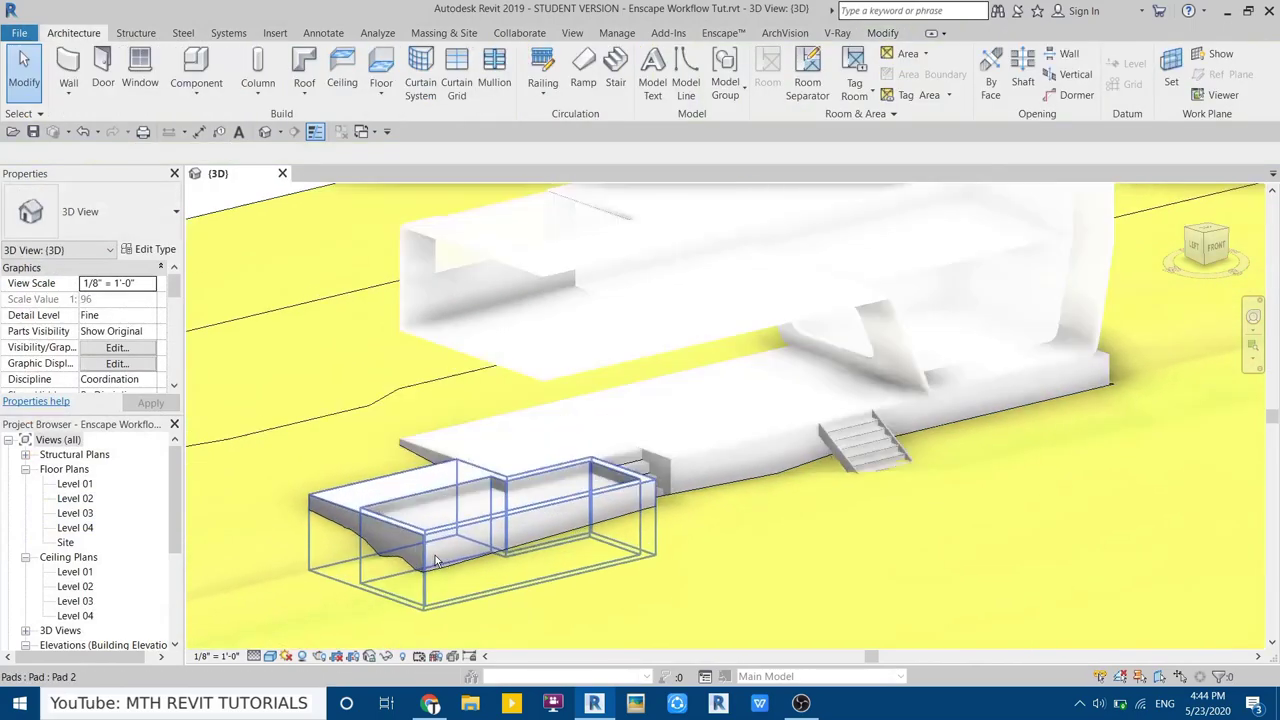
pyautogui.scroll(2, 450, 556)
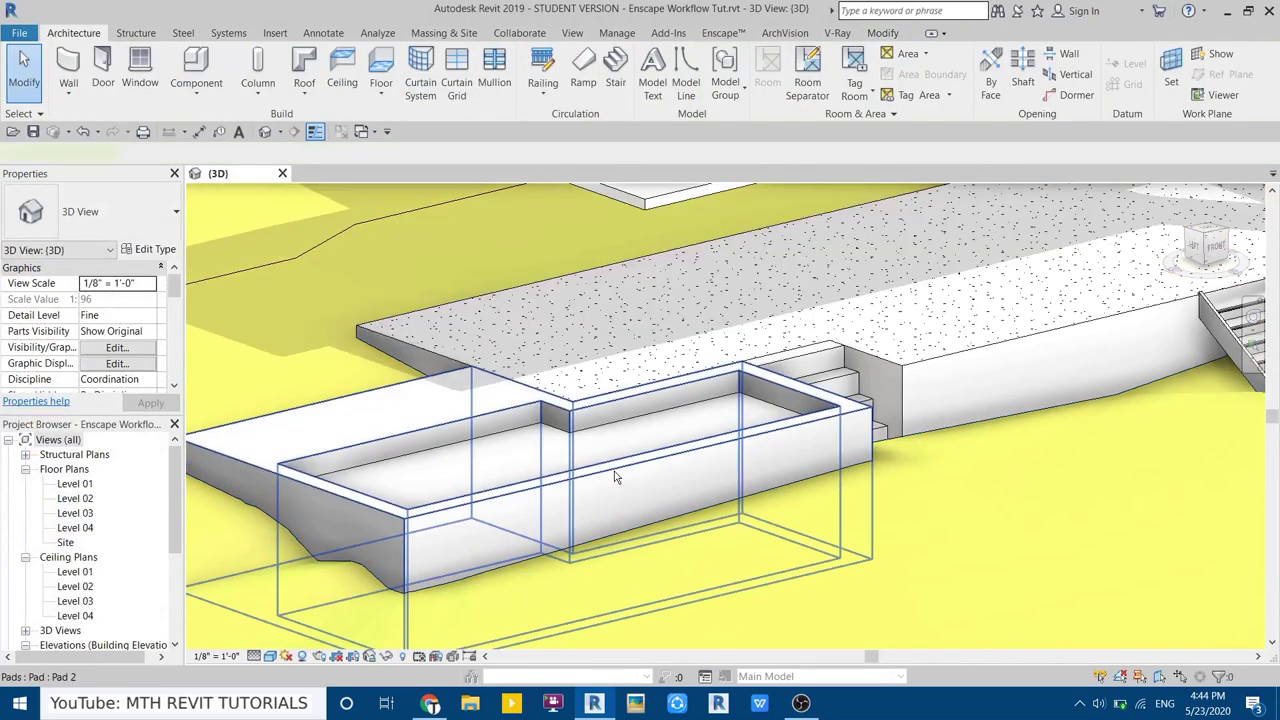
pyautogui.click(615, 477)
pyautogui.click(155, 250)
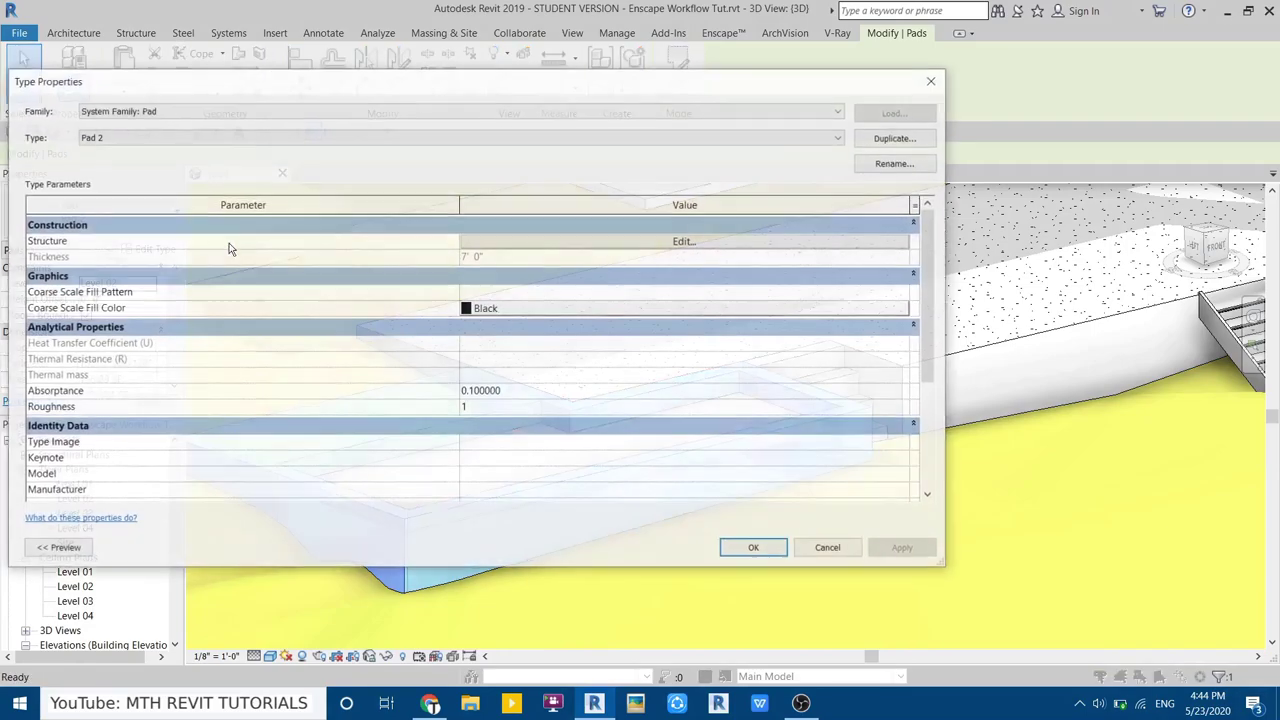
pyautogui.click(500, 240)
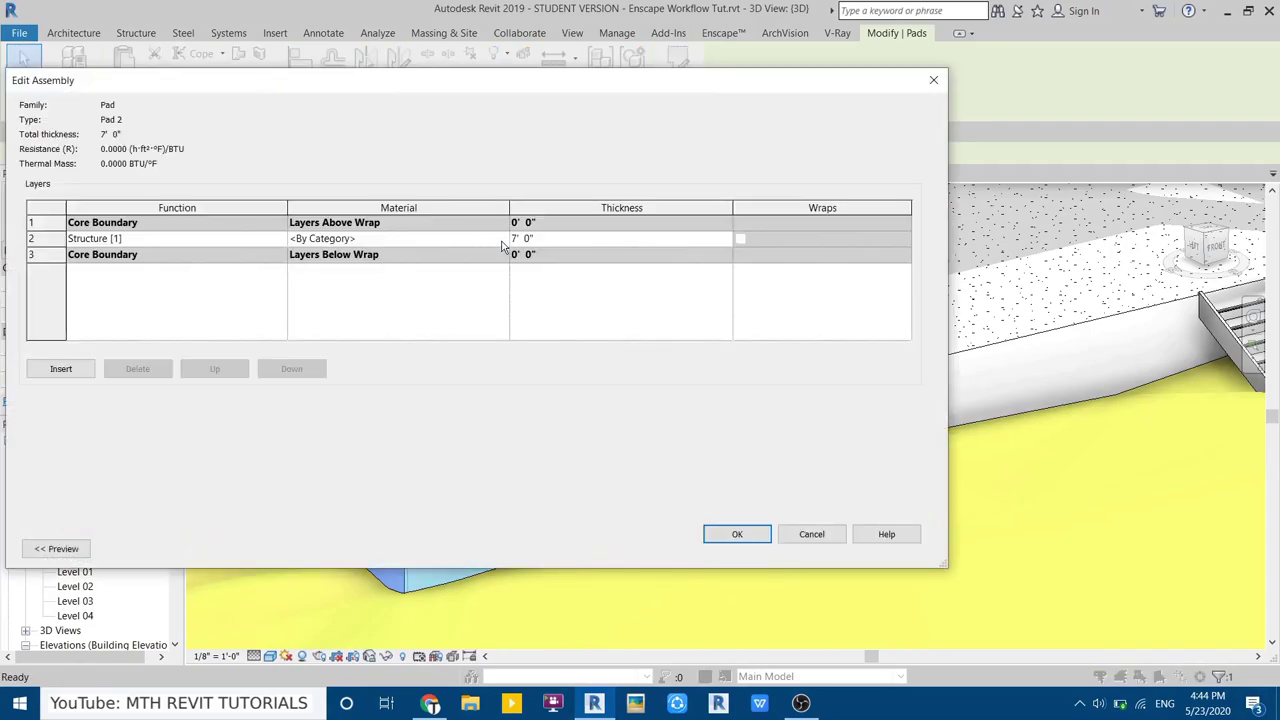
pyautogui.click(503, 243)
pyautogui.click(504, 239)
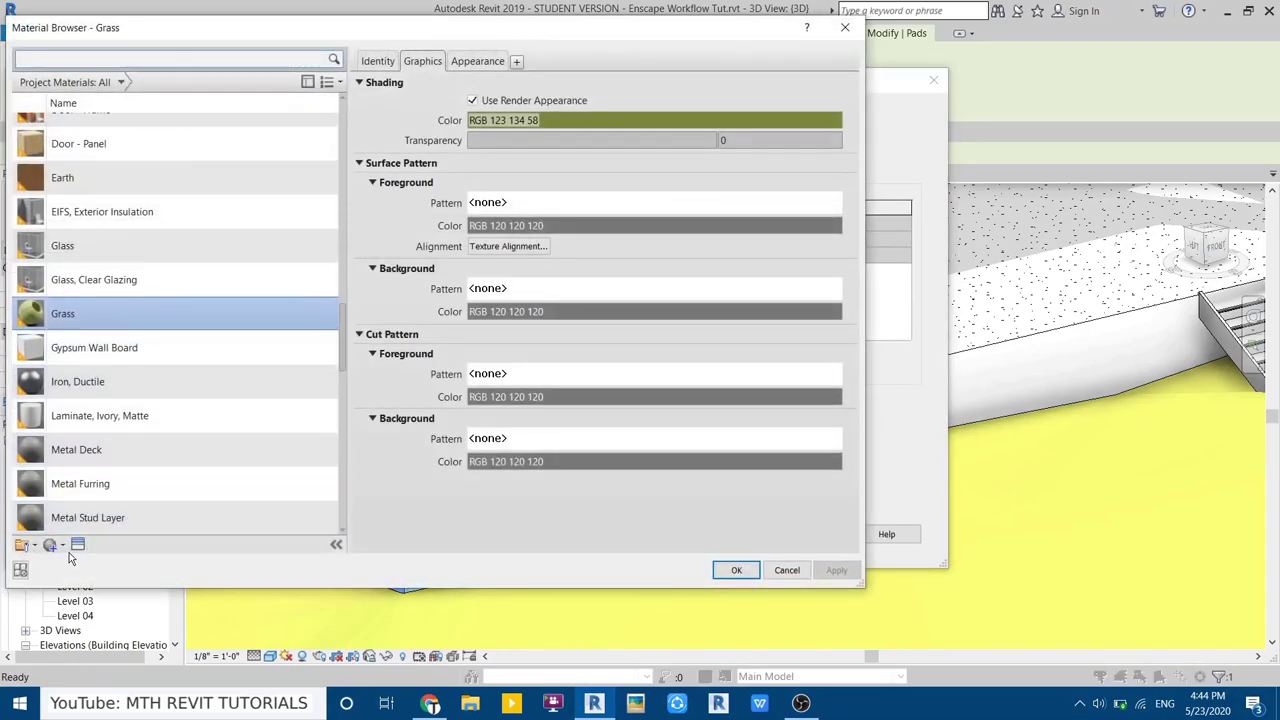
# Create a new material named Concrete with Concrete.jpg as its appearance image
pyautogui.click(62, 546)
pyautogui.click(80, 566)
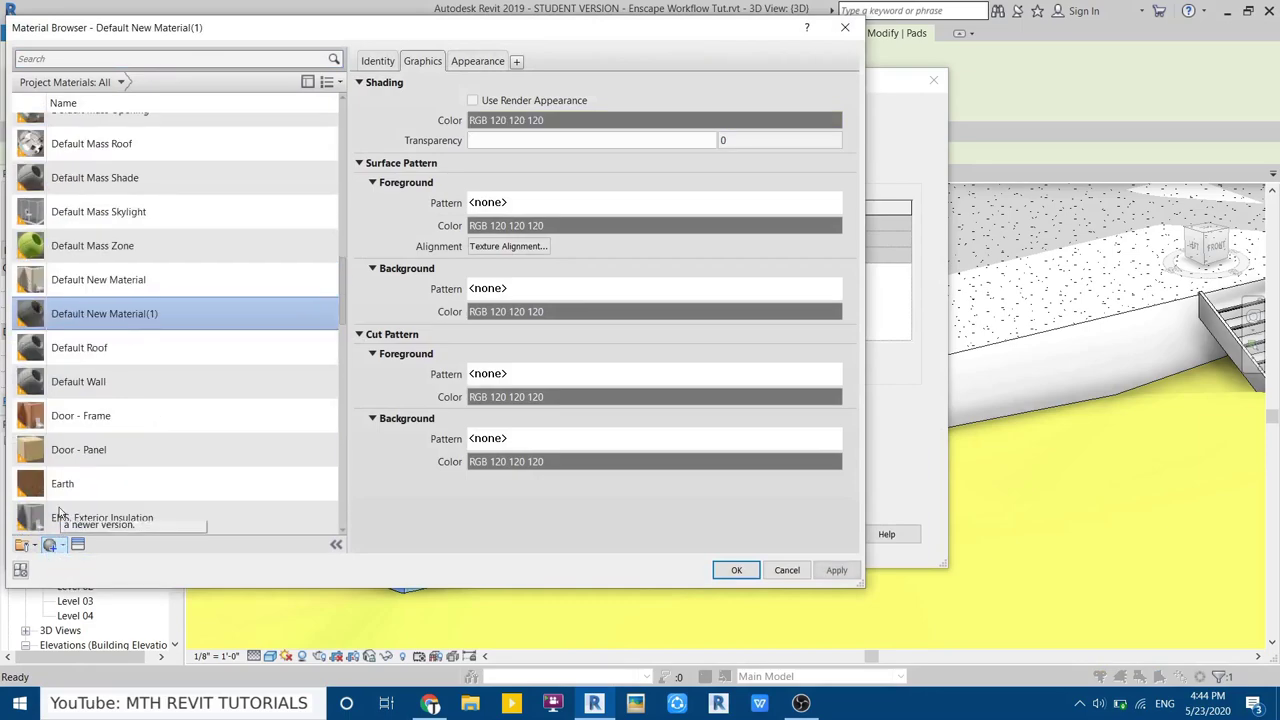
pyautogui.rightClick(79, 320)
pyautogui.click(102, 361)
pyautogui.write('C')
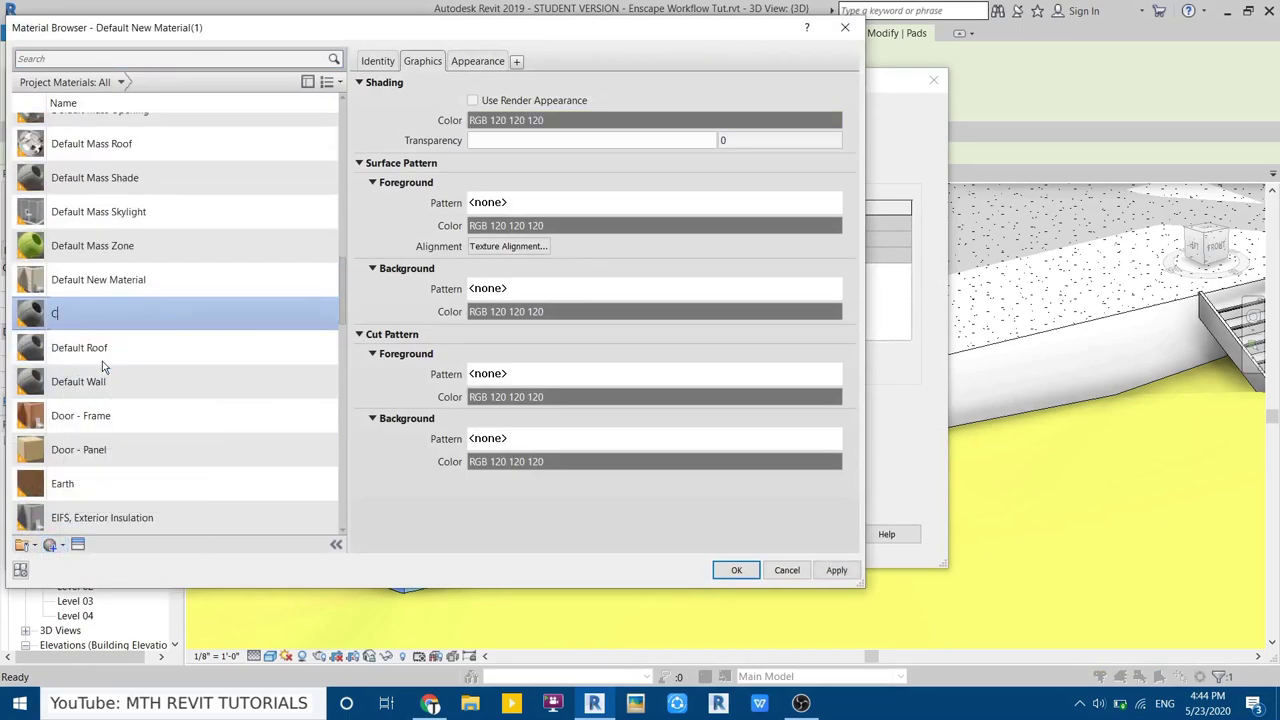
pyautogui.write('oncrete')
pyautogui.click(472, 100)
pyautogui.click(480, 63)
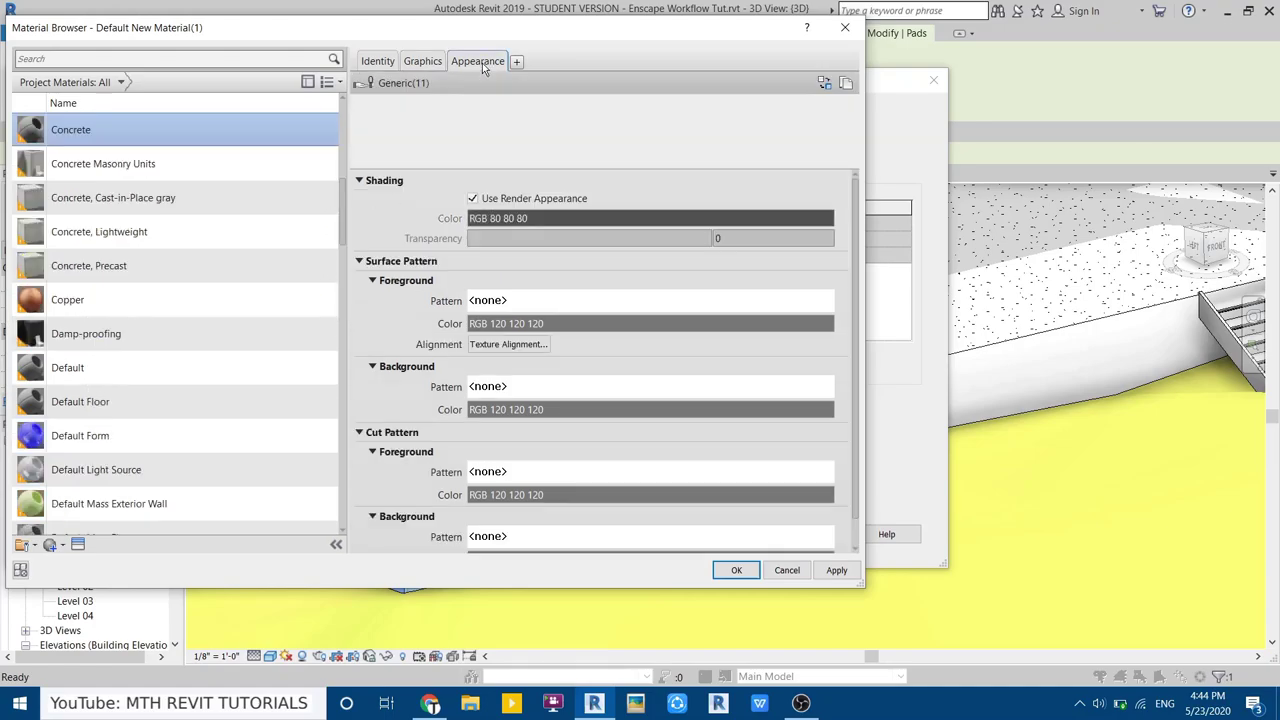
pyautogui.click(557, 242)
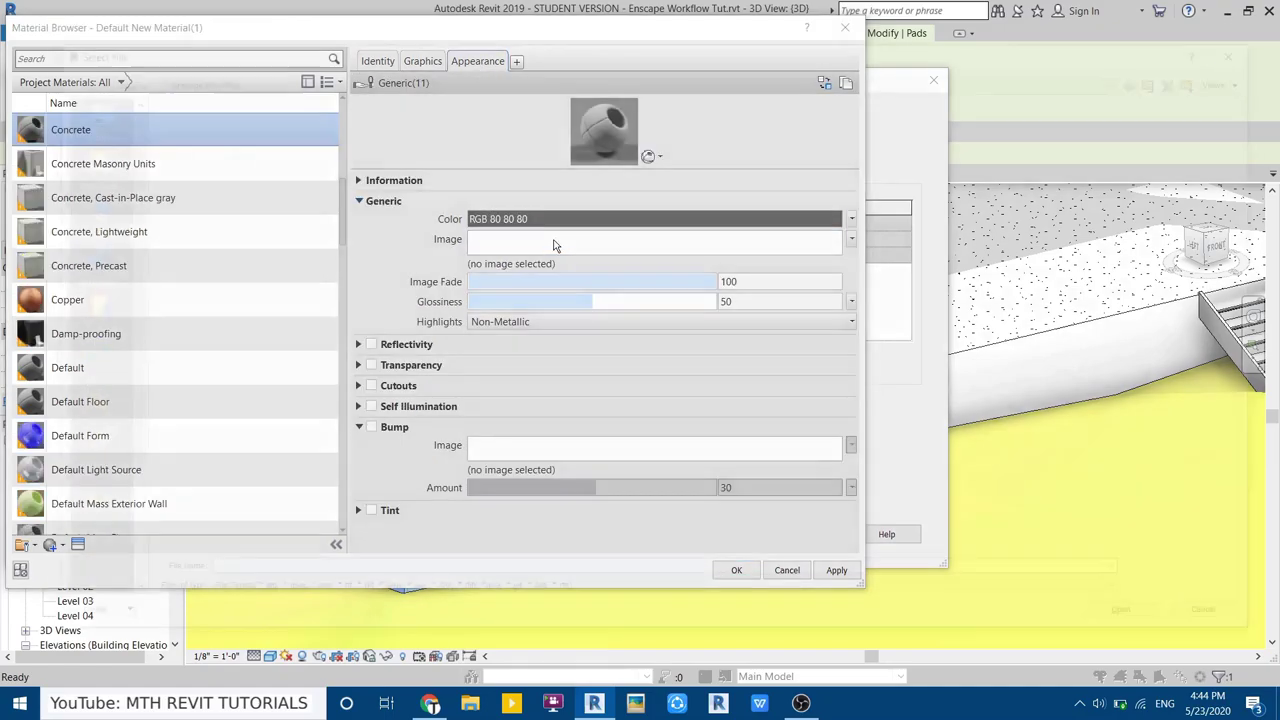
pyautogui.doubleClick(230, 135)
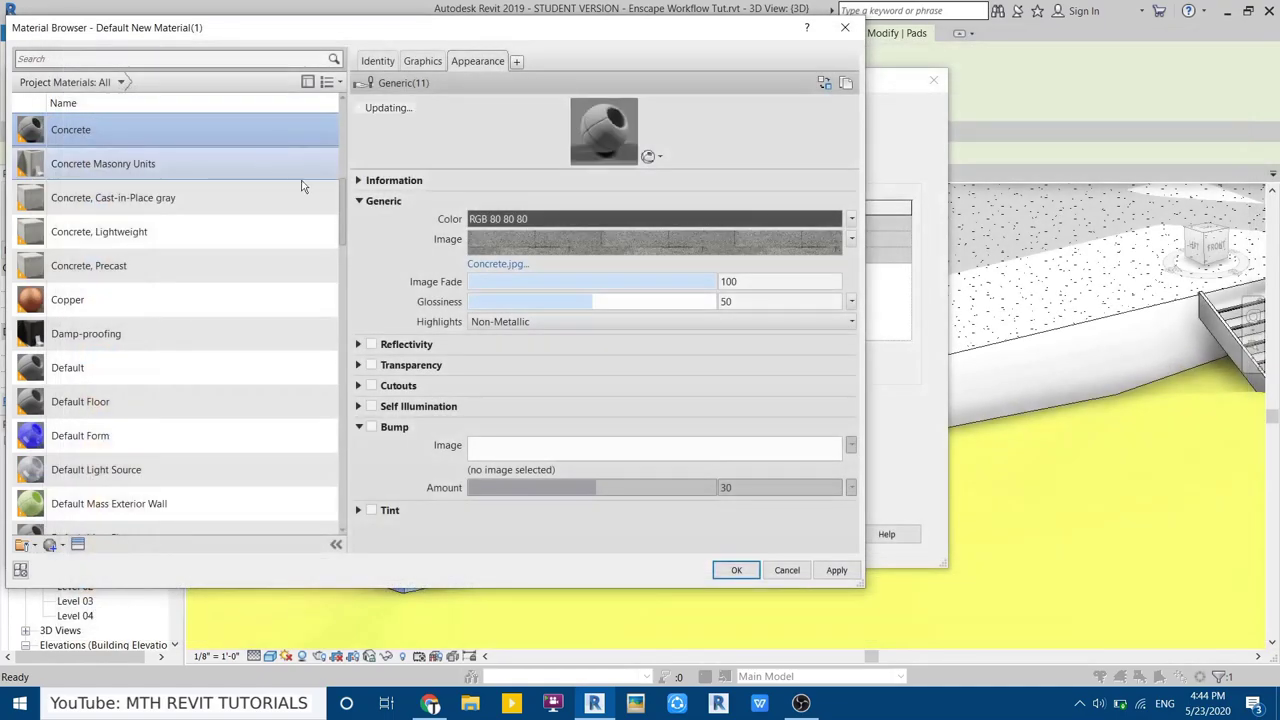
# Unlock the Concrete texture's proportions and size it 6'-0" wide by 5'-0" high
pyautogui.click(600, 241)
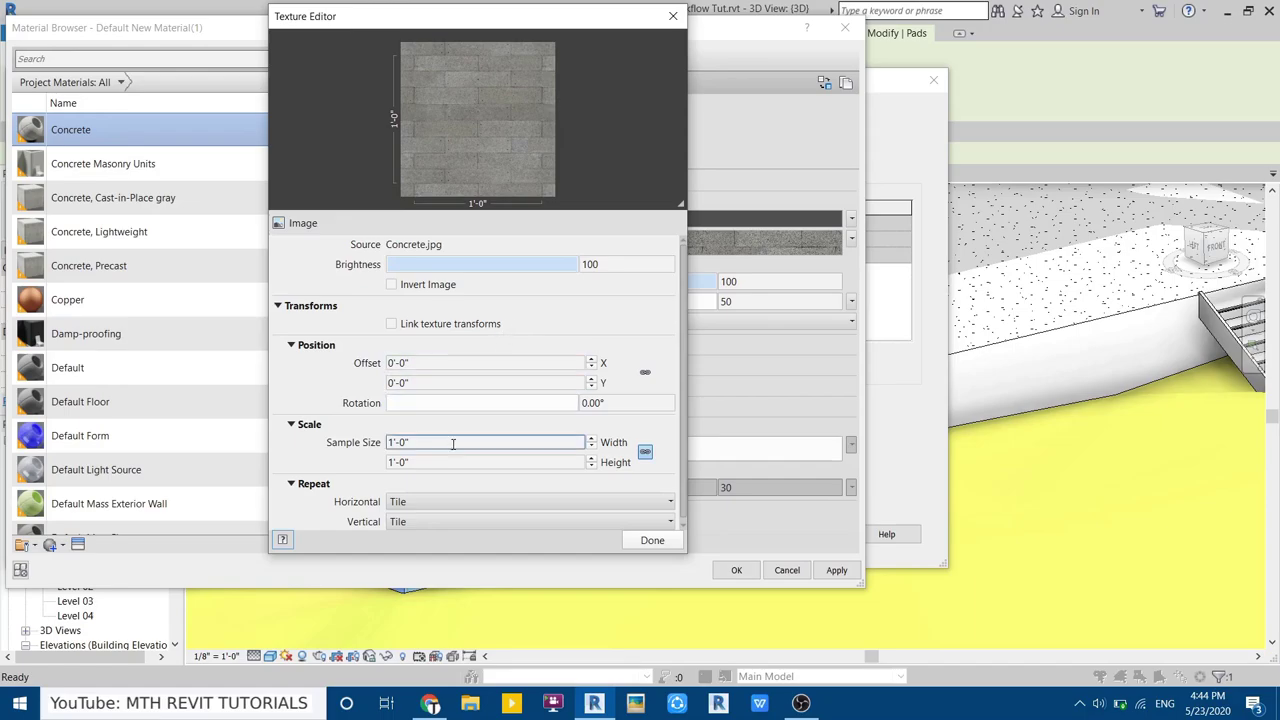
pyautogui.doubleClick(452, 443)
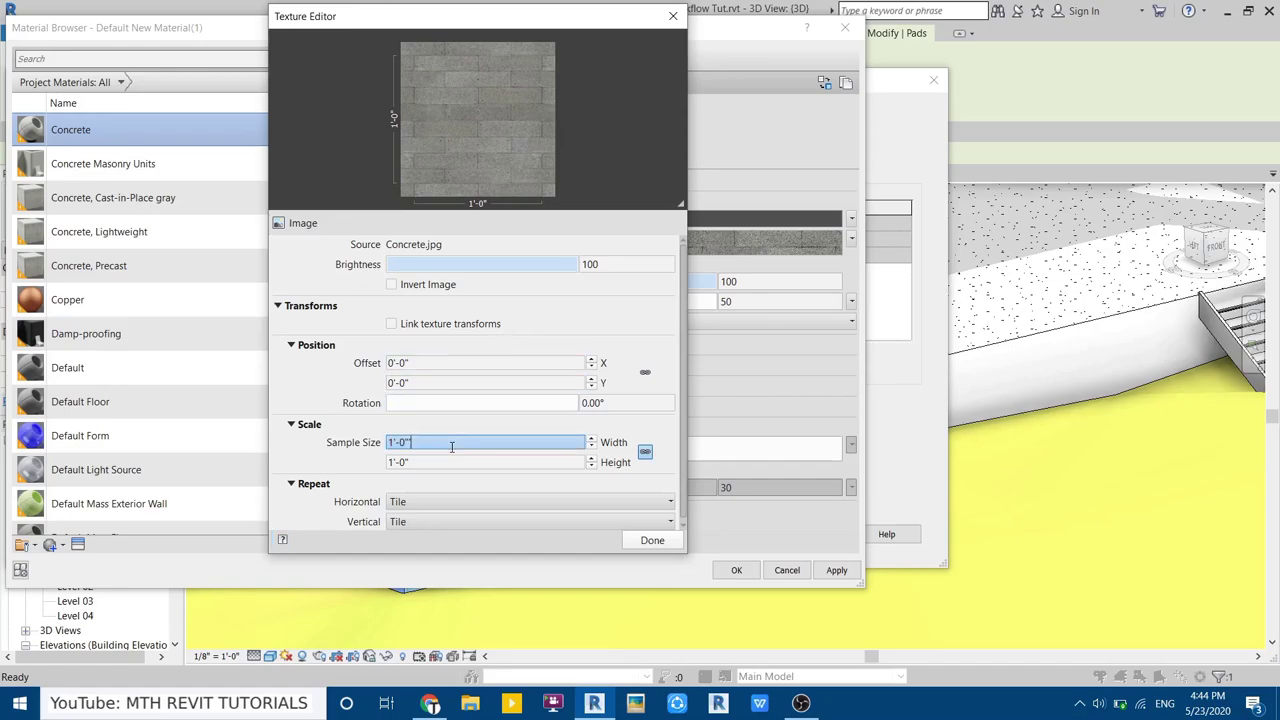
pyautogui.click(653, 458)
pyautogui.write("6'")
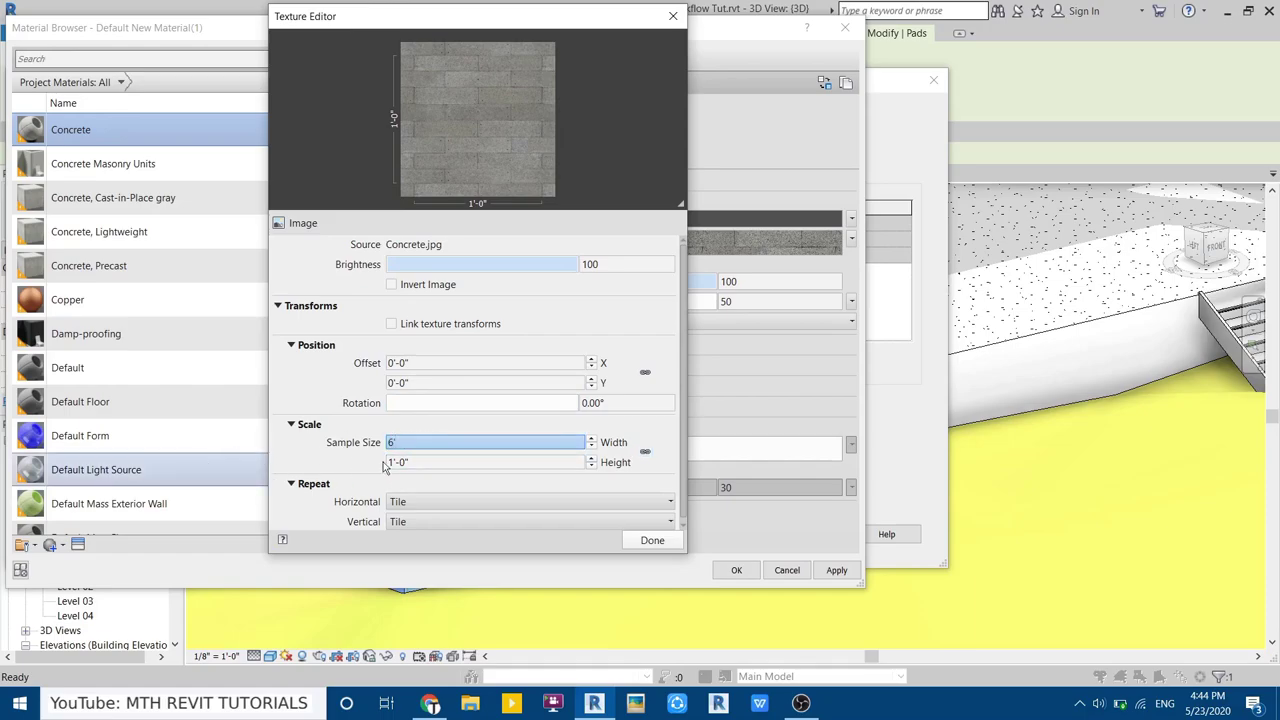
pyautogui.click(410, 462)
pyautogui.write("5'")
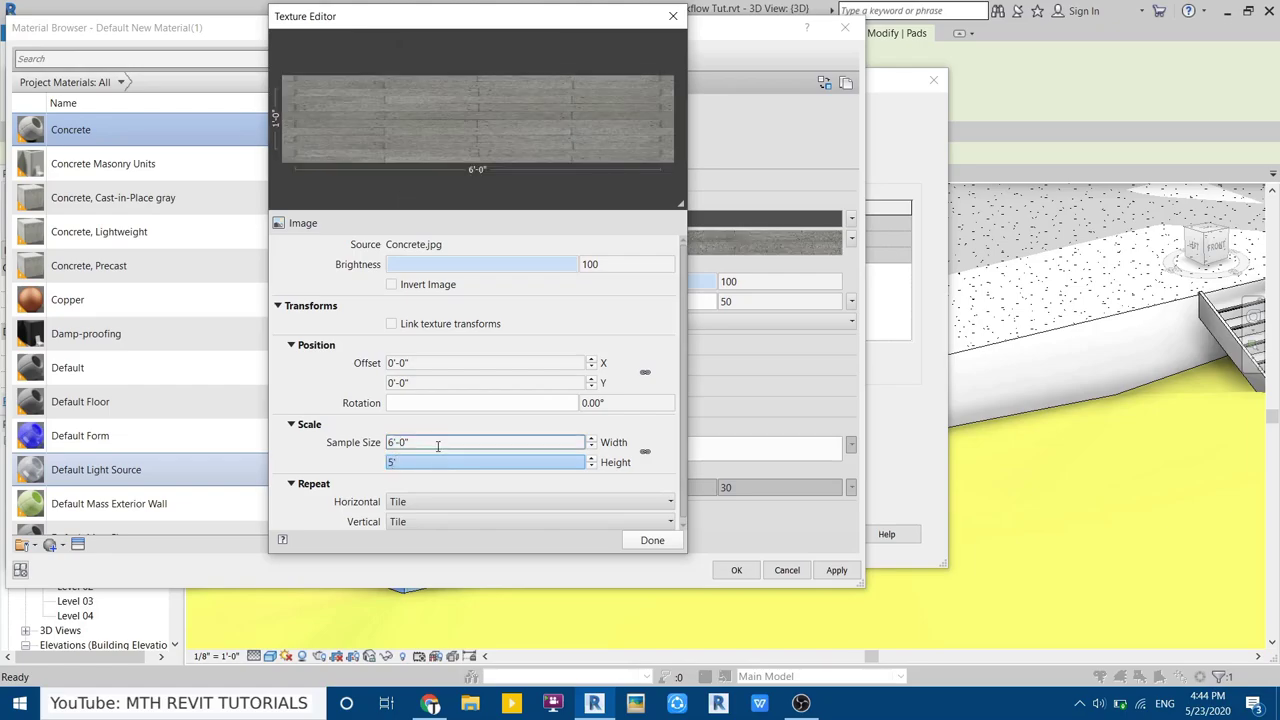
pyautogui.click(437, 446)
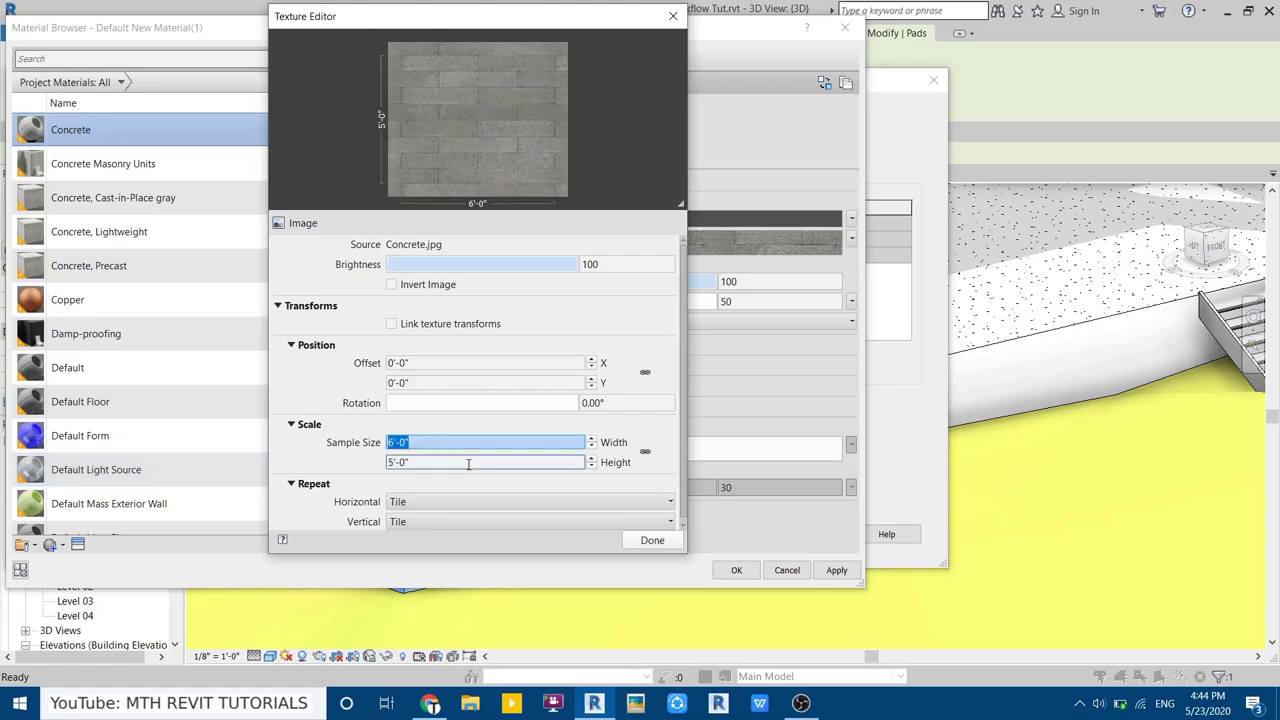
pyautogui.click(650, 540)
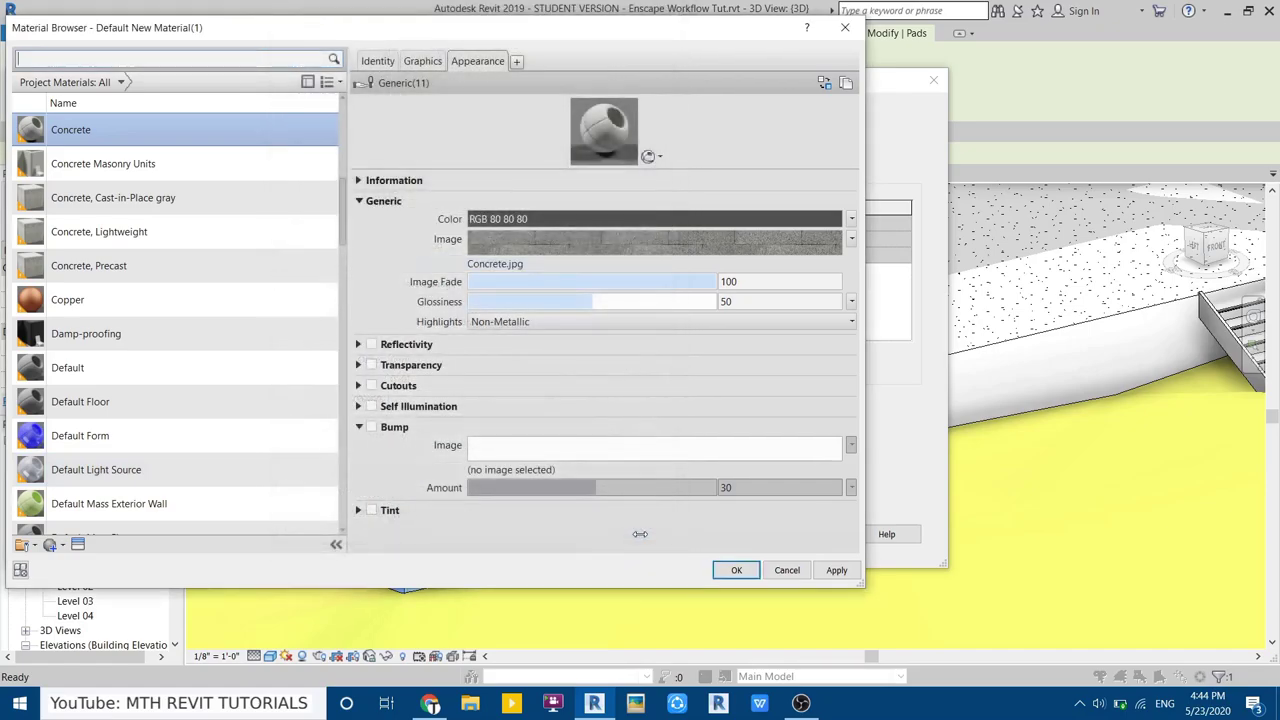
# Add a Concrete.jpg bump map at 6'-0" width and confirm the material and pad assembly
pyautogui.click(371, 427)
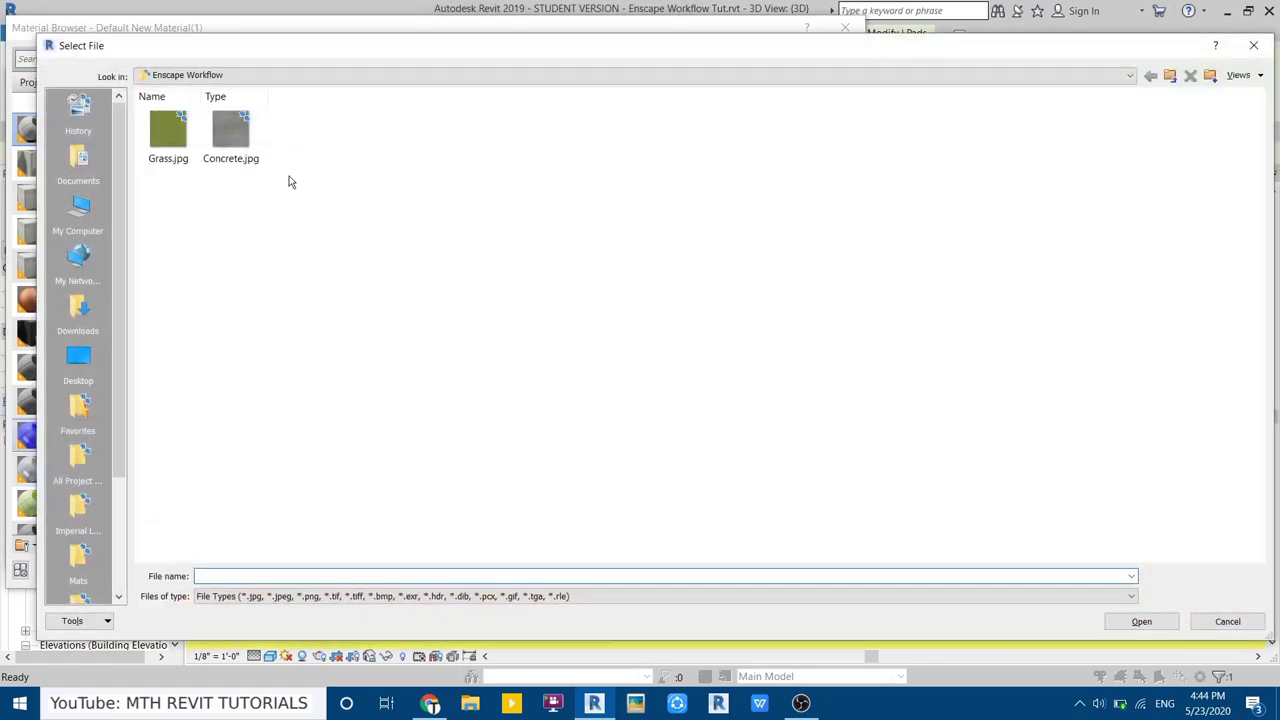
pyautogui.doubleClick(247, 150)
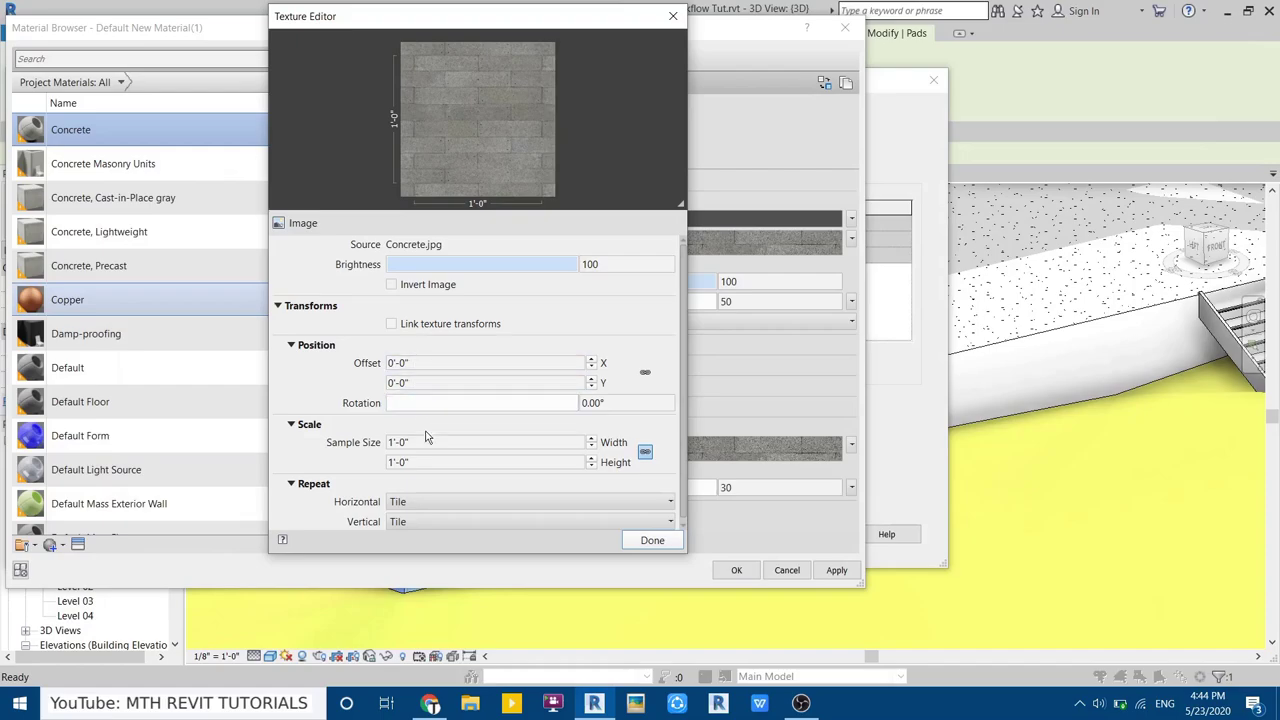
pyautogui.click(427, 441)
pyautogui.write("6'")
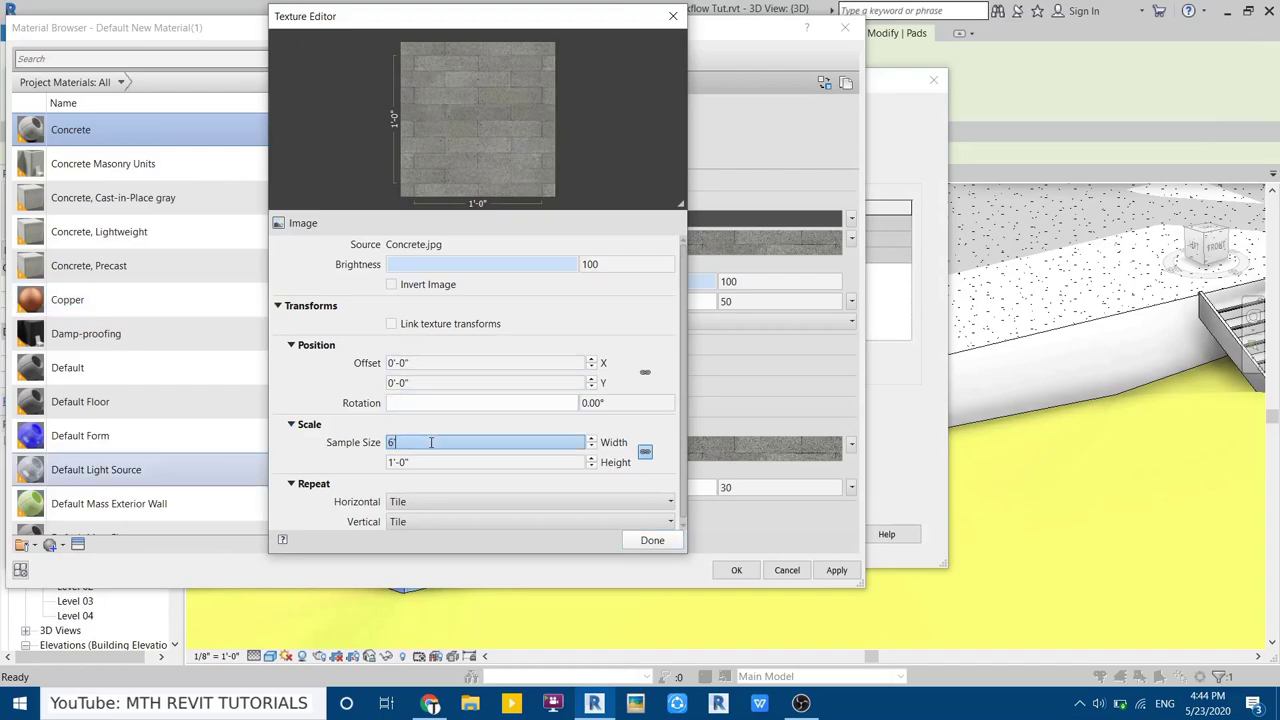
pyautogui.click(438, 457)
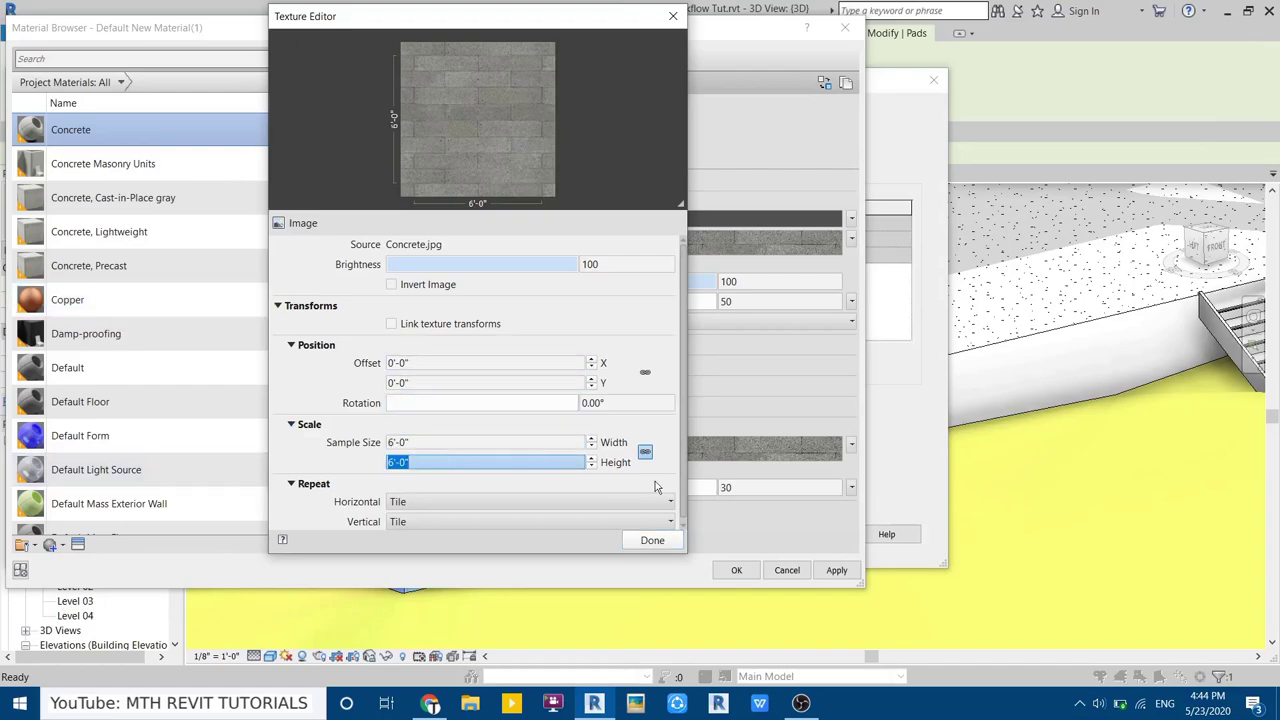
pyautogui.click(646, 452)
pyautogui.click(446, 463)
pyautogui.click(646, 540)
pyautogui.click(733, 571)
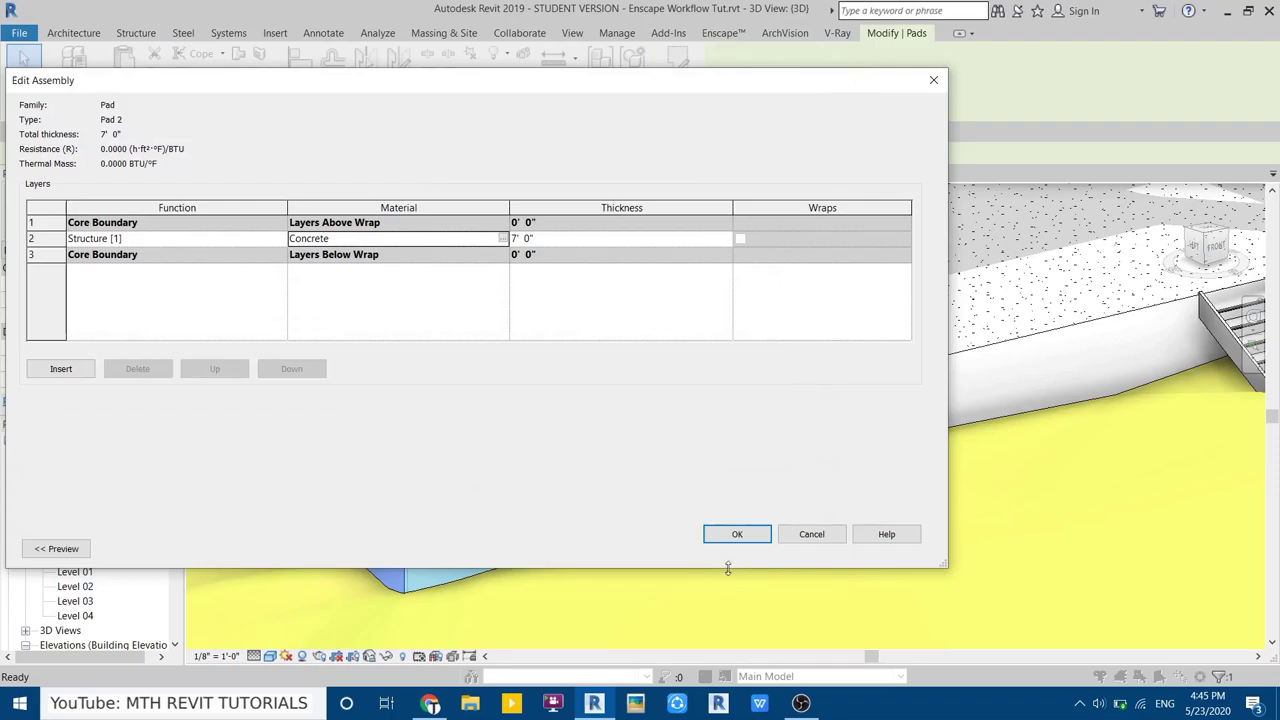
pyautogui.click(733, 535)
# Apply the pad type changes and select the raised floor slab by the stairs
pyautogui.click(756, 550)
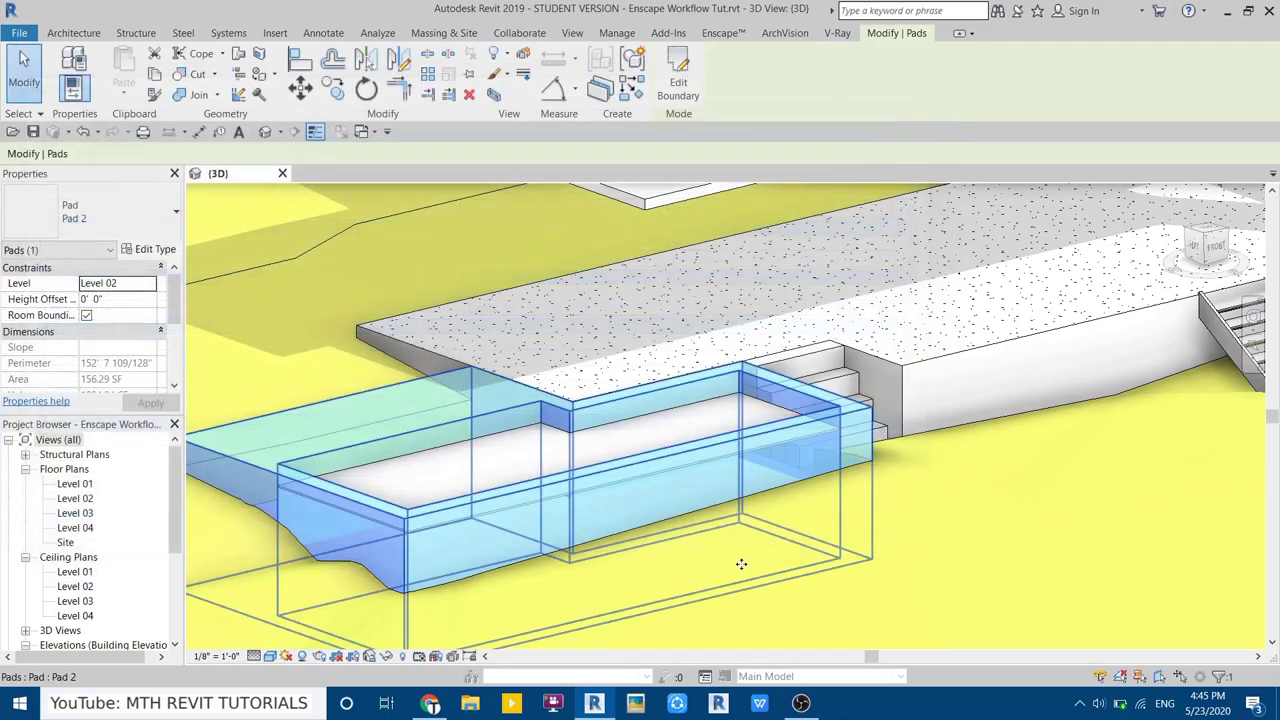
pyautogui.press('Escape')
pyautogui.moveTo(943, 461); pyautogui.dragTo(677, 591, button='middle')
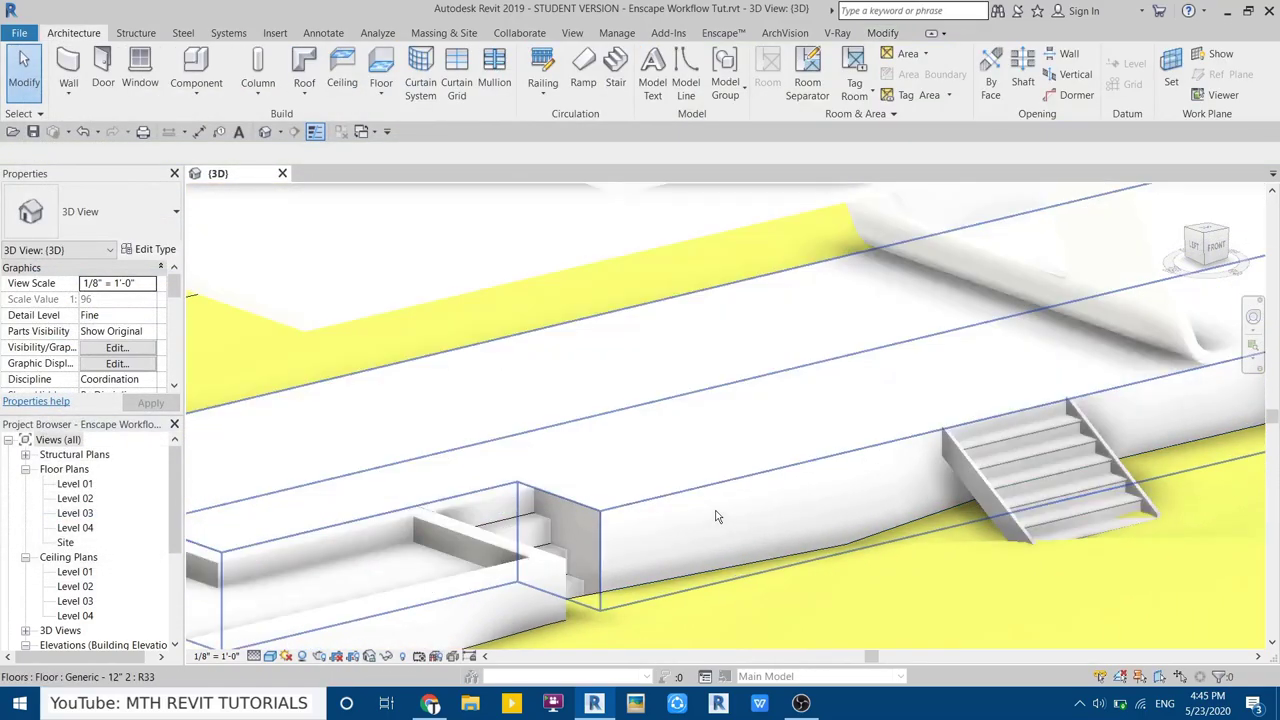
pyautogui.scroll(2, 717, 514)
pyautogui.click(662, 502)
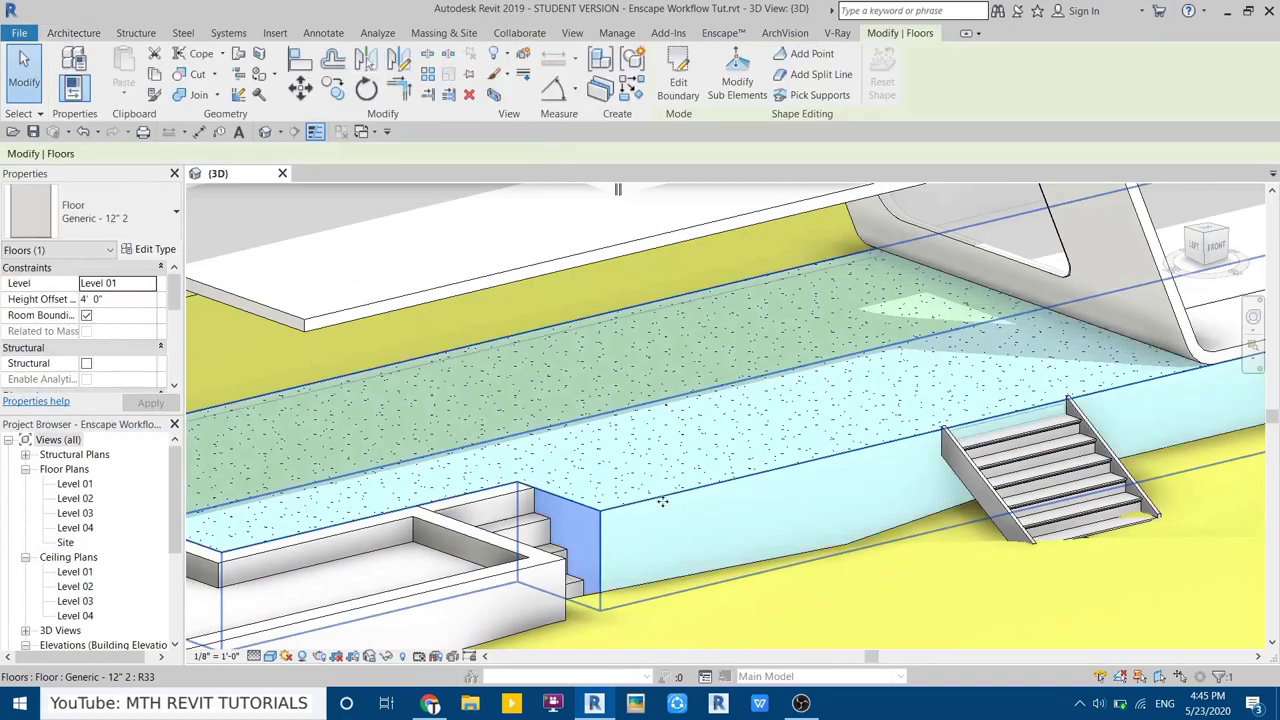
# Swap the Generic - 12" 2 floor's structure material from Concrete, Lightweight to Concrete
pyautogui.click(152, 249)
pyautogui.click(512, 243)
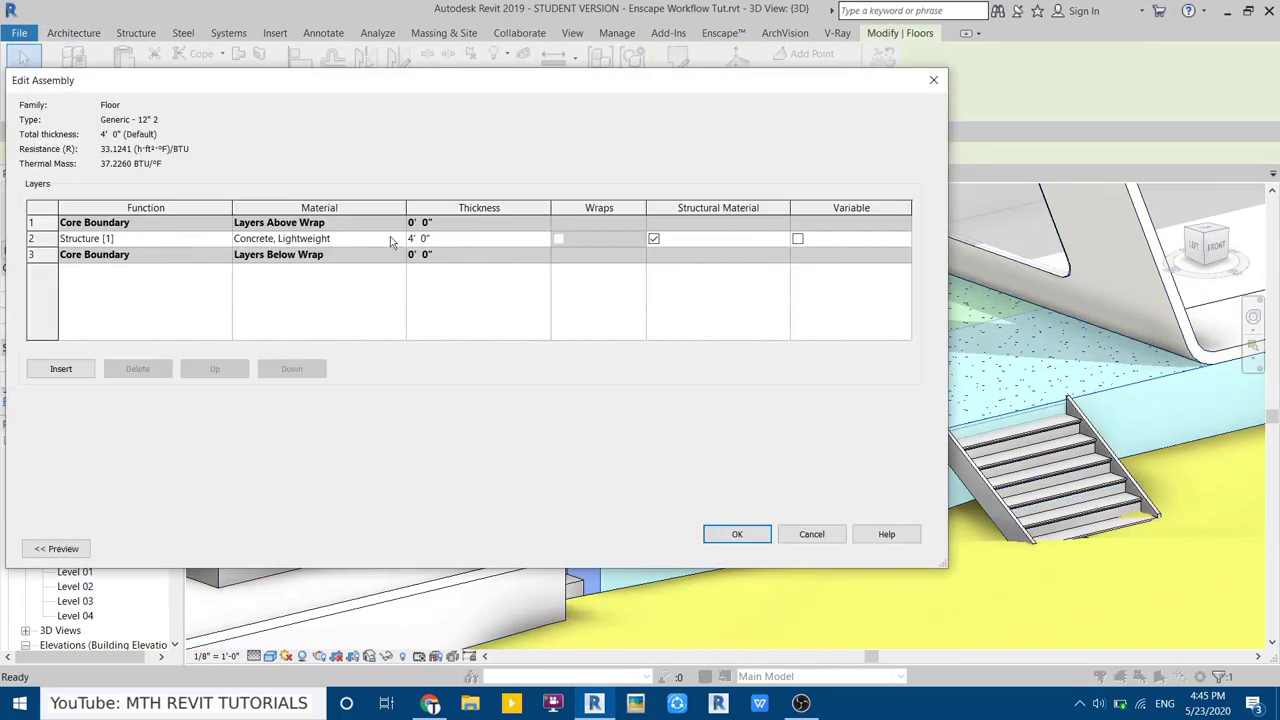
pyautogui.click(406, 240)
pyautogui.click(402, 239)
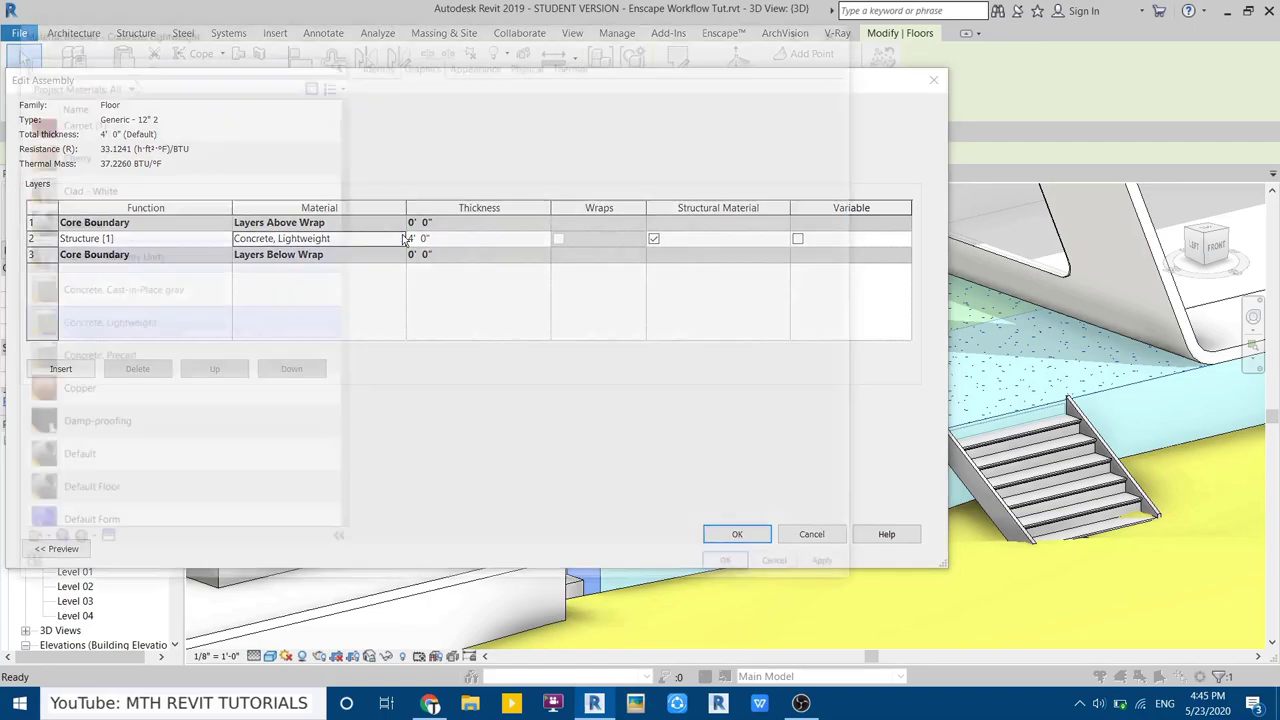
pyautogui.click(296, 282)
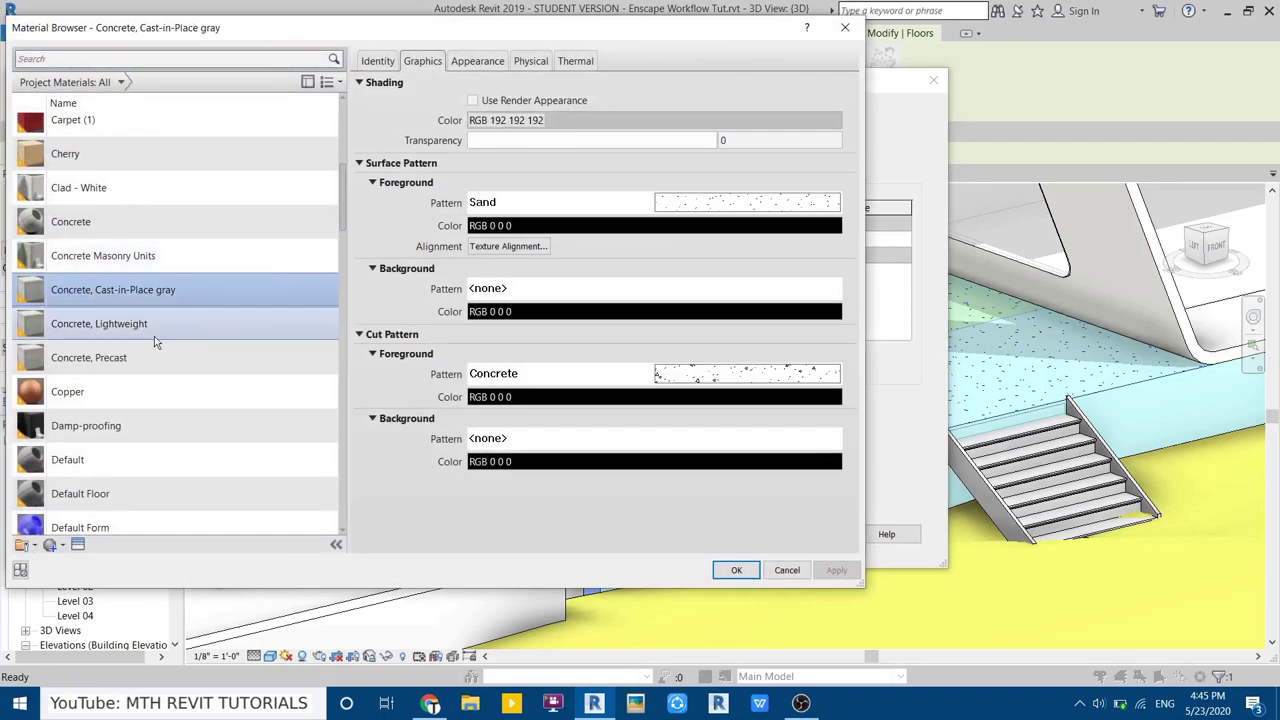
pyautogui.click(97, 221)
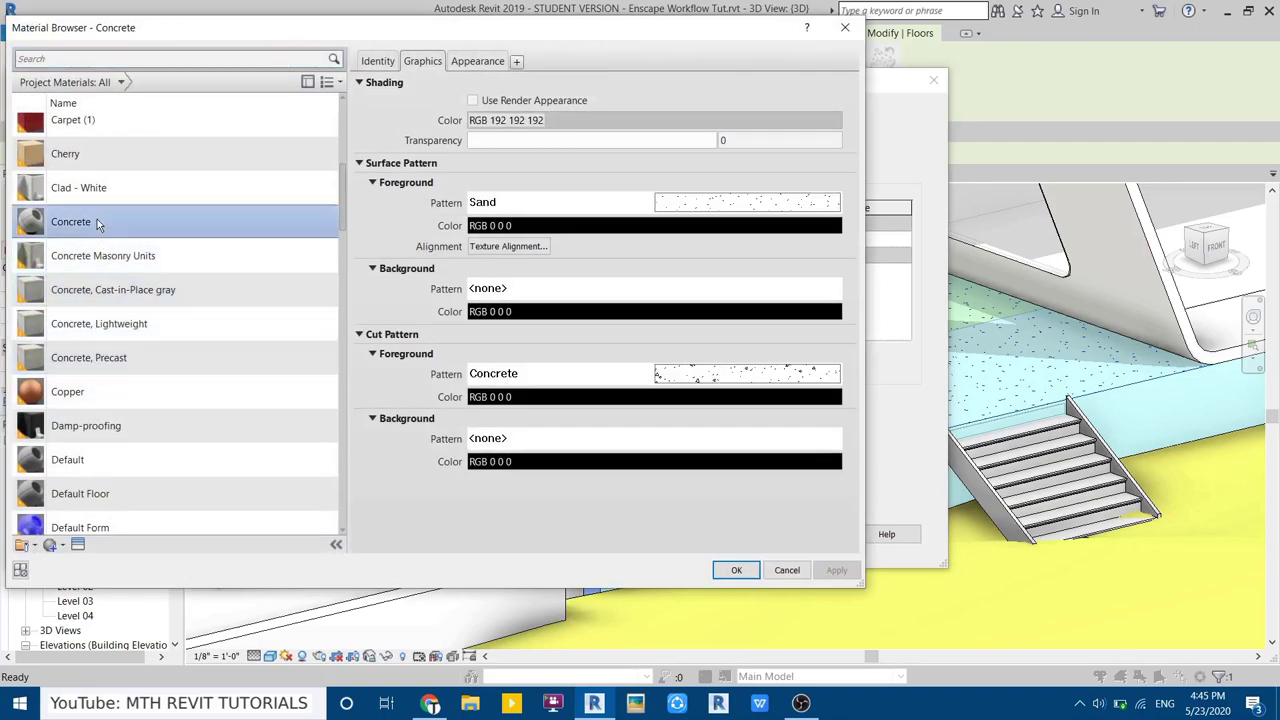
pyautogui.click(727, 569)
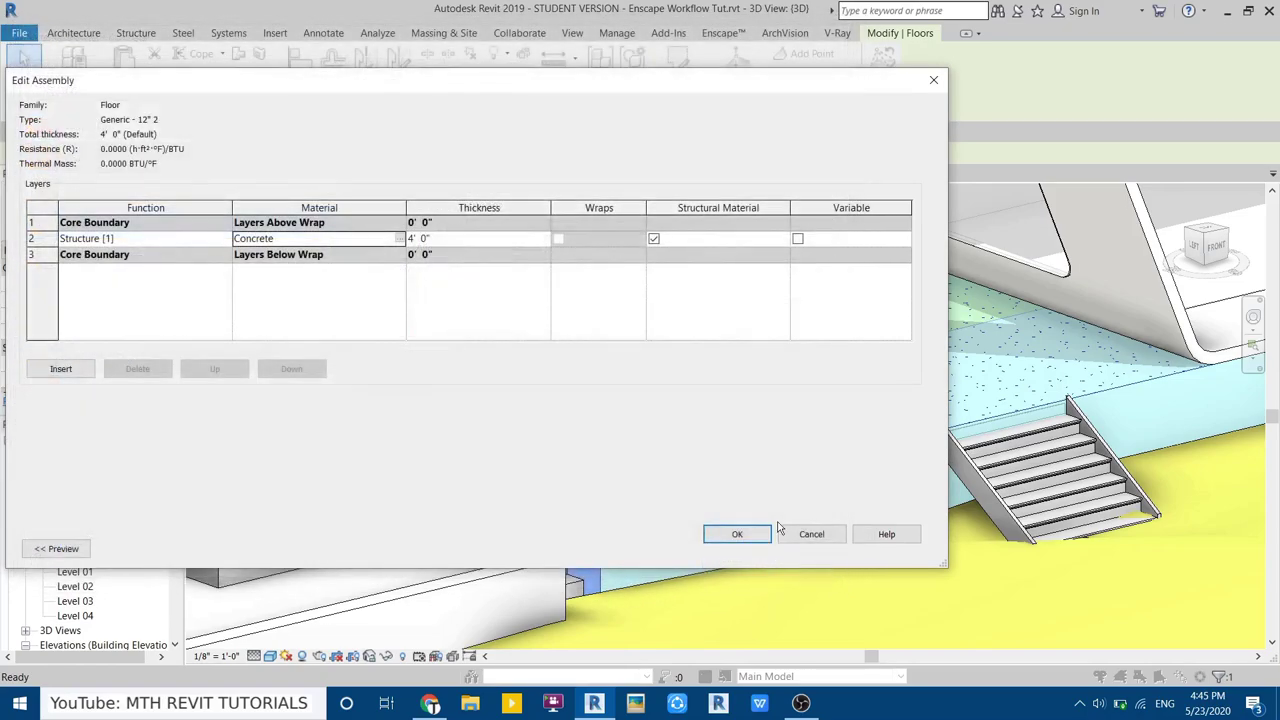
pyautogui.click(737, 531)
pyautogui.click(748, 543)
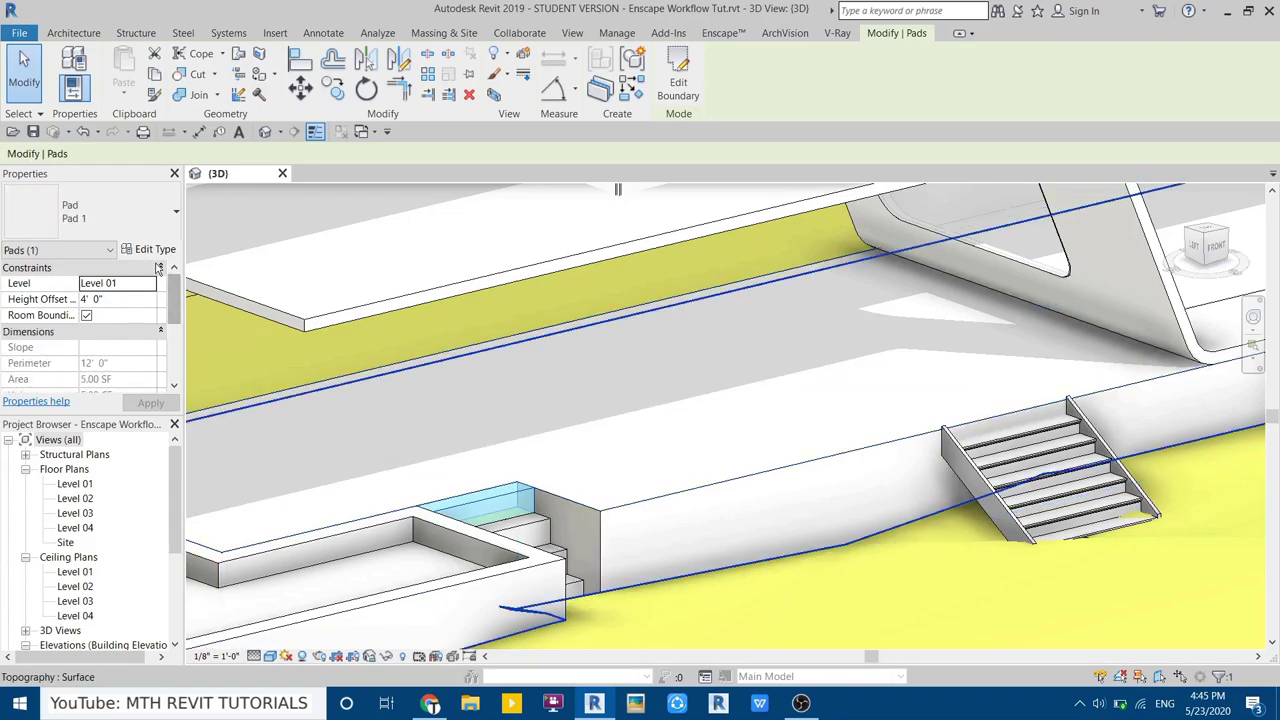
pyautogui.click(95, 211)
pyautogui.click(45, 289)
# Assign Concrete to Pad 1's structure layer instead of By Category
pyautogui.click(150, 251)
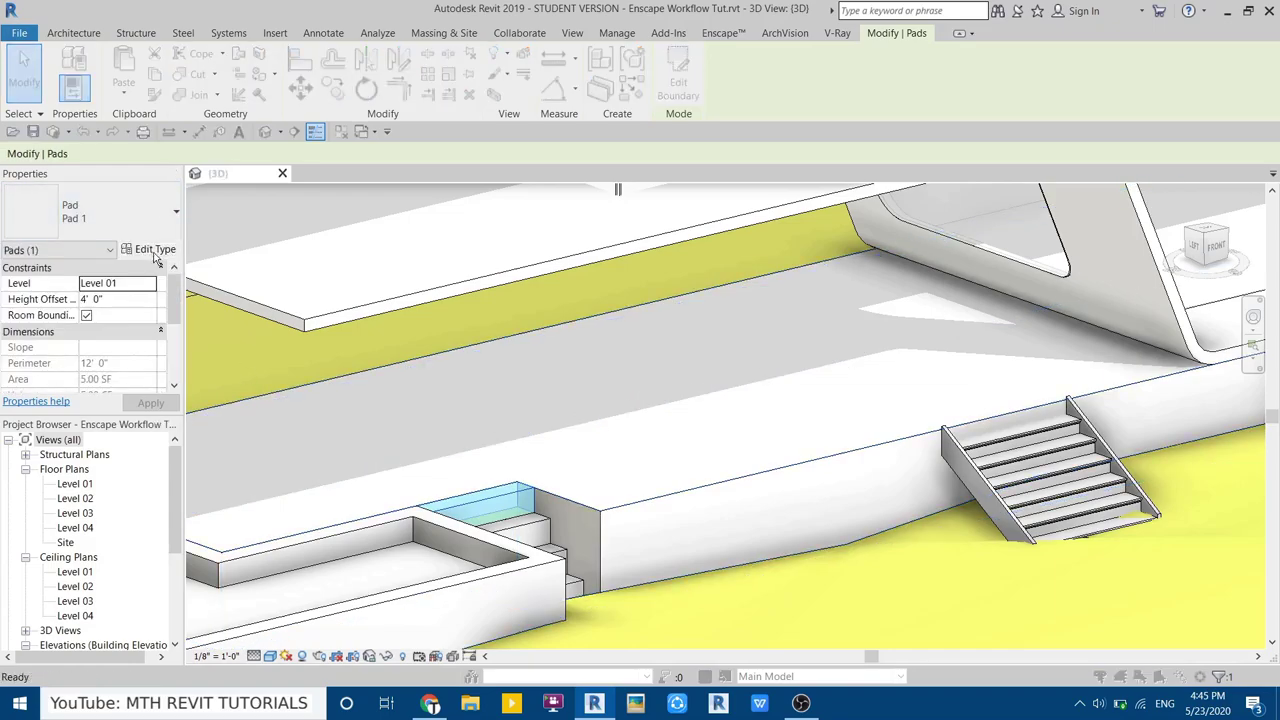
pyautogui.click(482, 249)
pyautogui.click(498, 241)
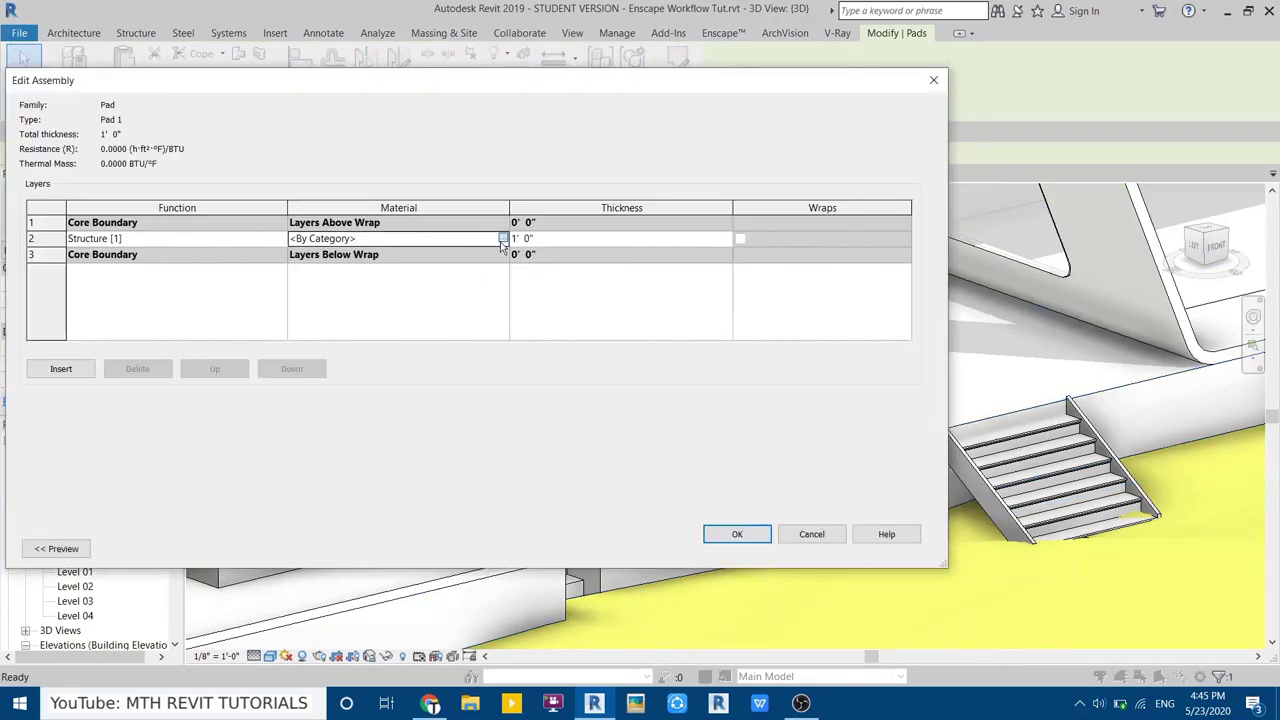
pyautogui.click(501, 239)
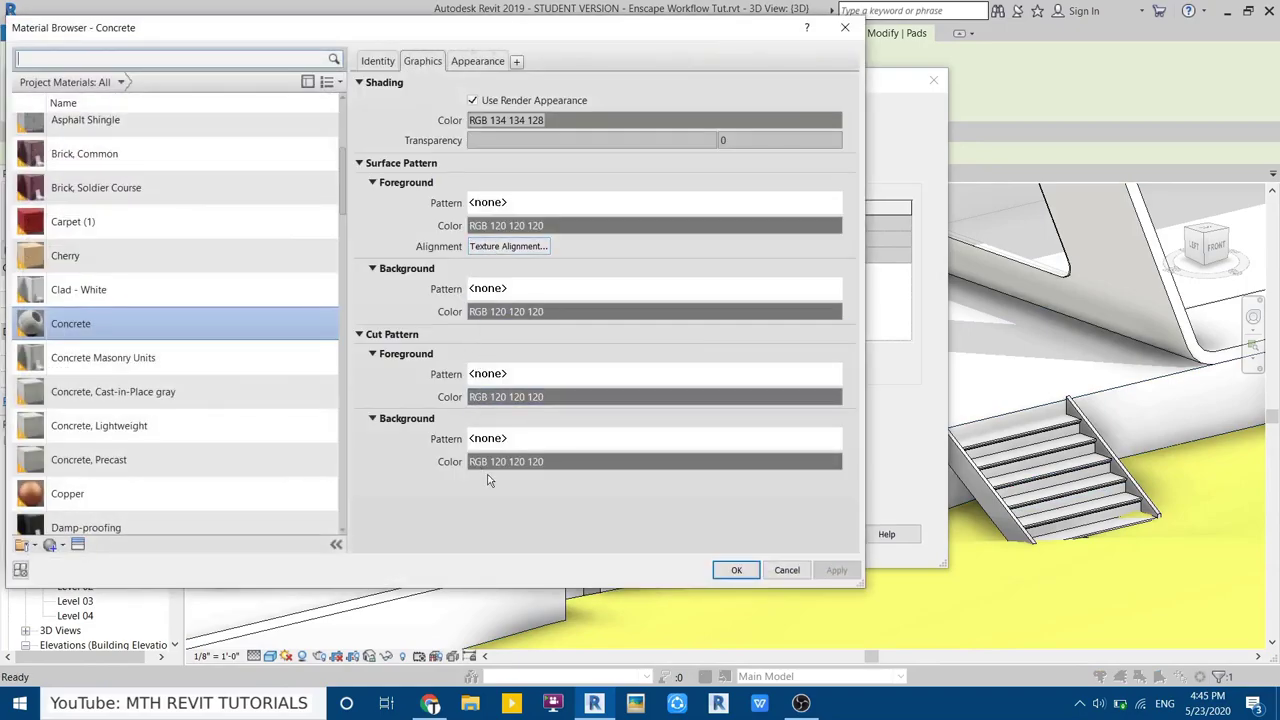
pyautogui.click(734, 570)
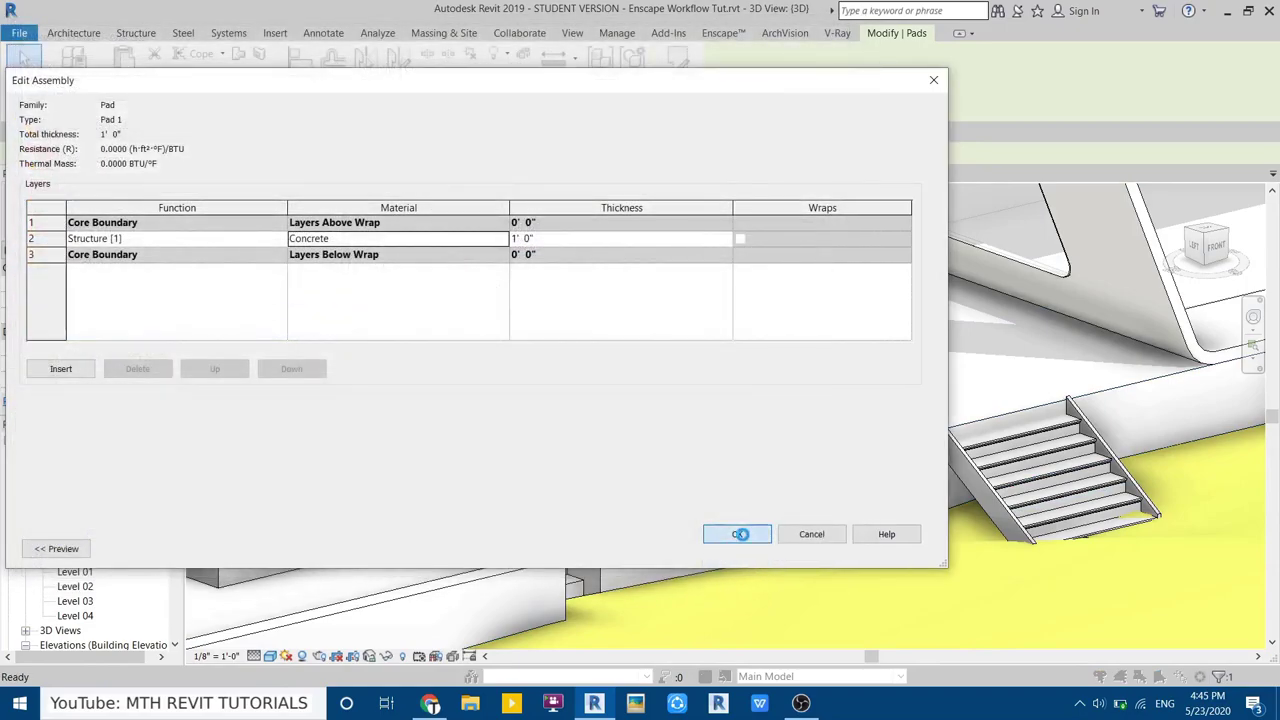
pyautogui.click(740, 533)
pyautogui.click(745, 548)
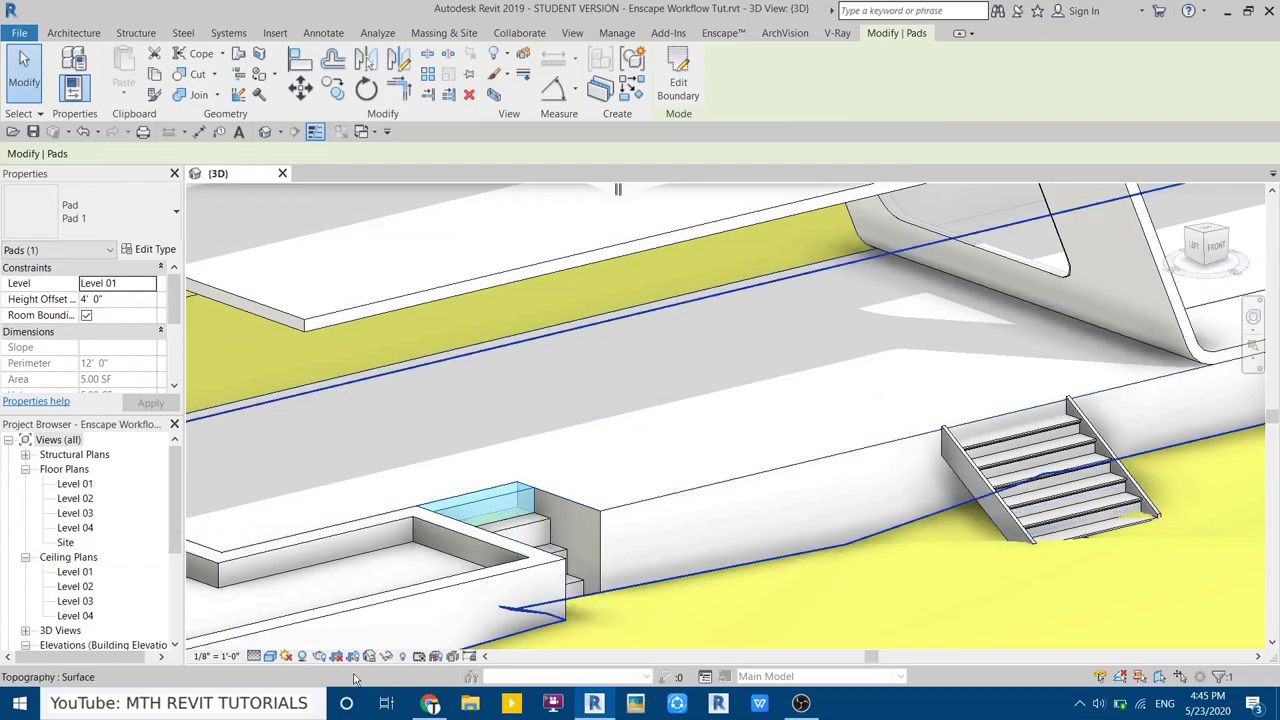
# Switch the visual style to Realistic and center the pit area
pyautogui.click(270, 655)
pyautogui.click(300, 617)
pyautogui.scroll(-3, 471, 520)
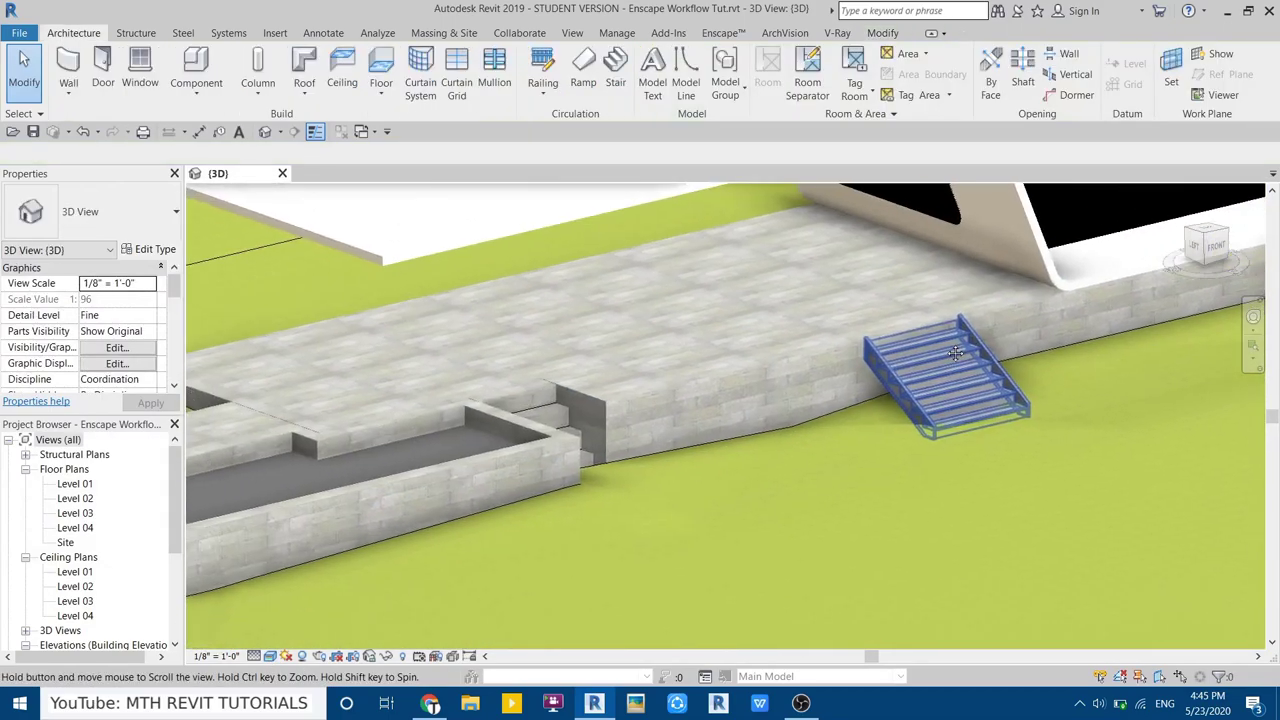
pyautogui.moveTo(774, 437); pyautogui.dragTo(622, 546, button='middle')
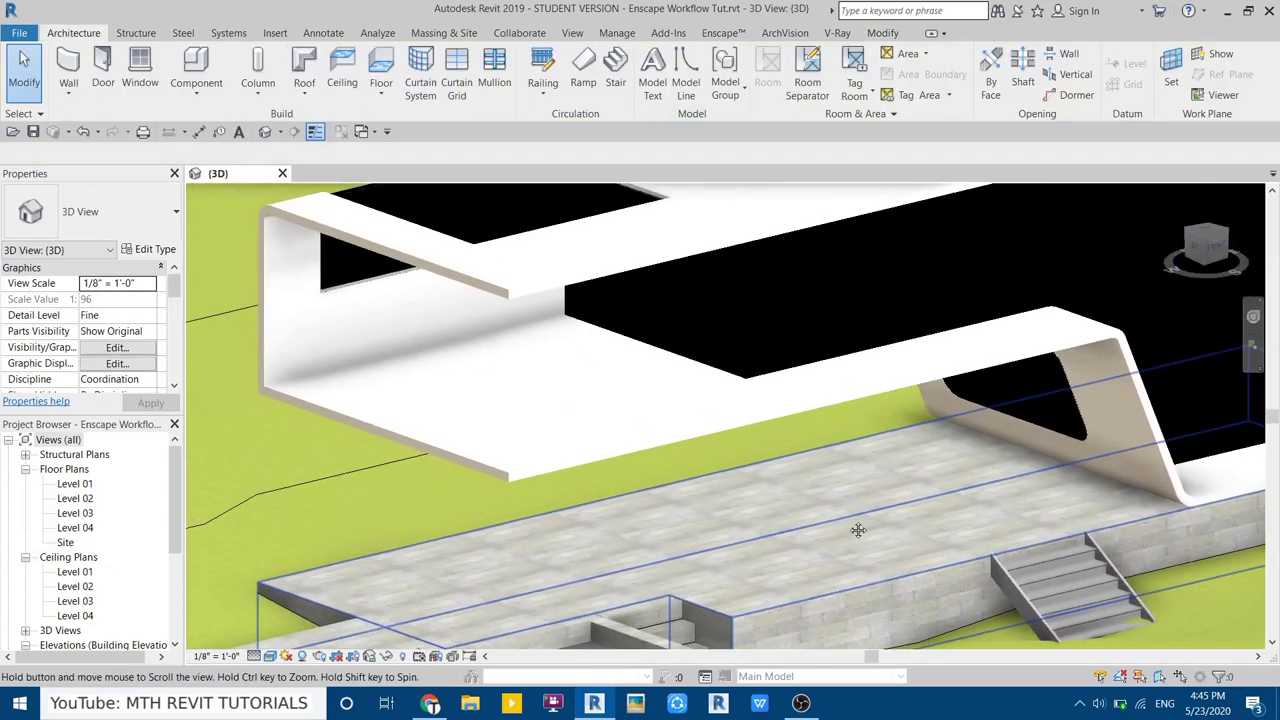
pyautogui.scroll(4, 622, 546)
pyautogui.scroll(2, 503, 444)
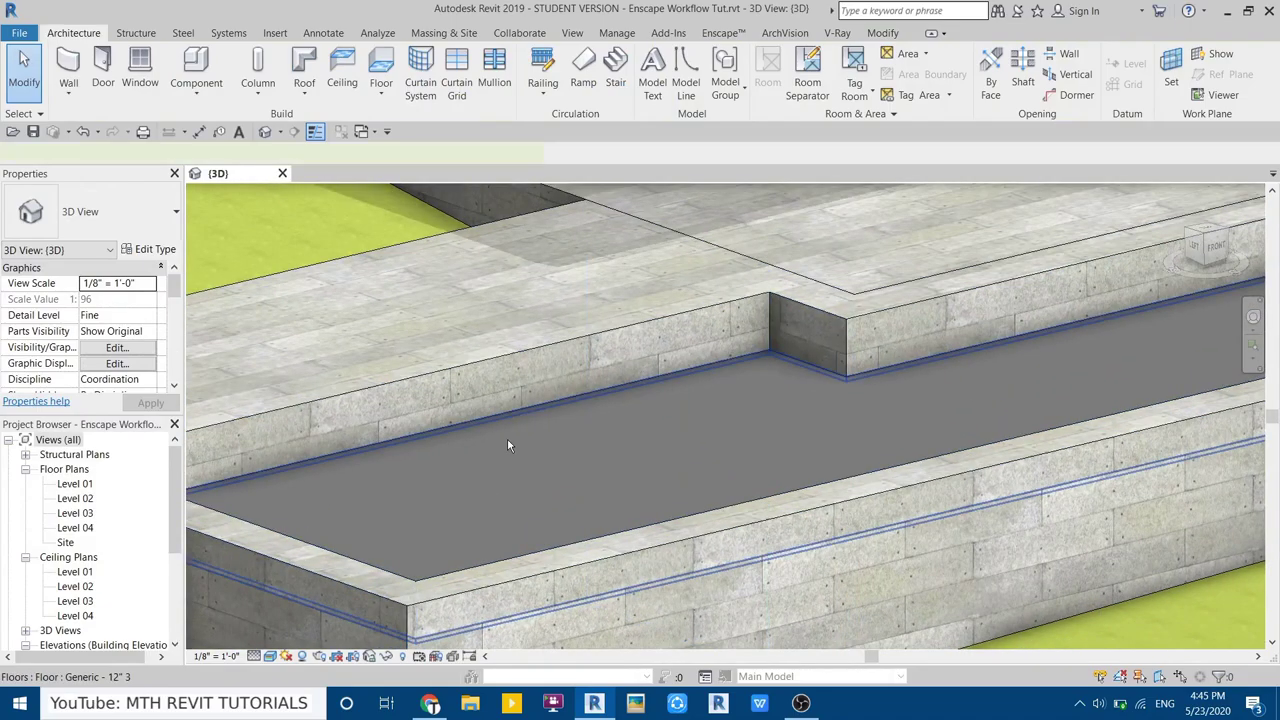
# Create a new material named Water for the pit floor's structure layer
pyautogui.click(507, 438)
pyautogui.click(152, 249)
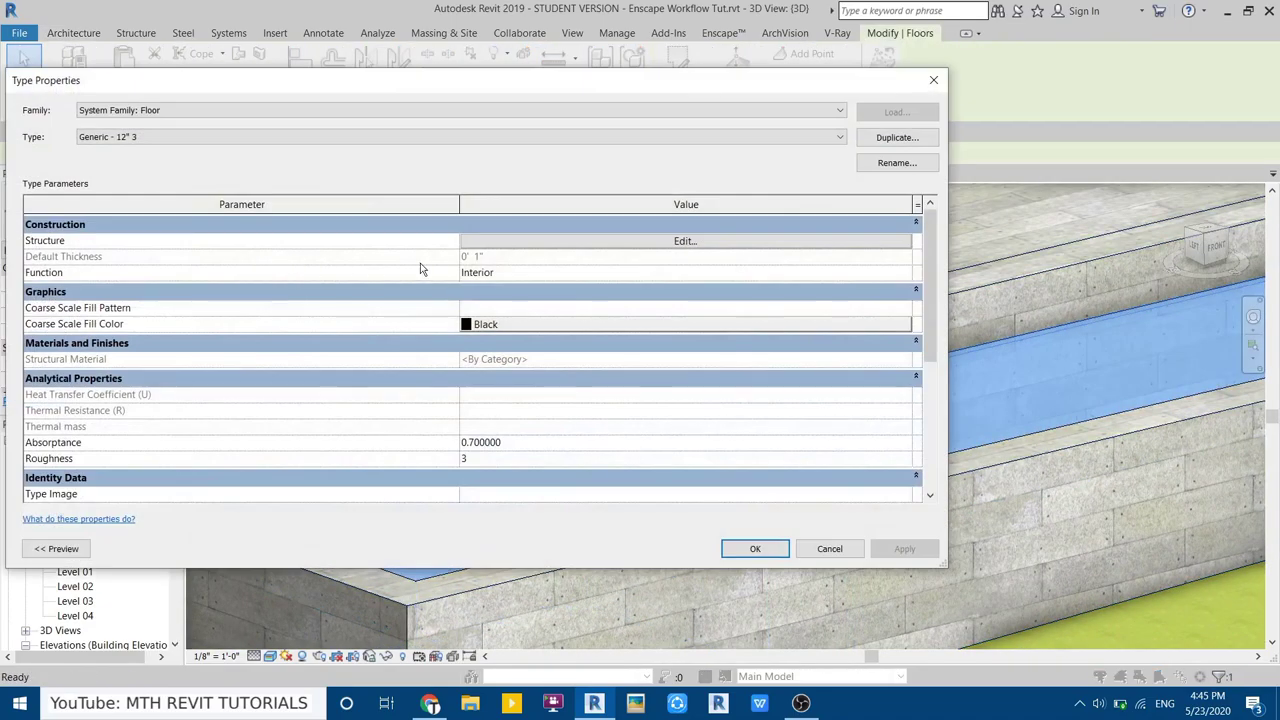
pyautogui.click(507, 241)
pyautogui.click(403, 240)
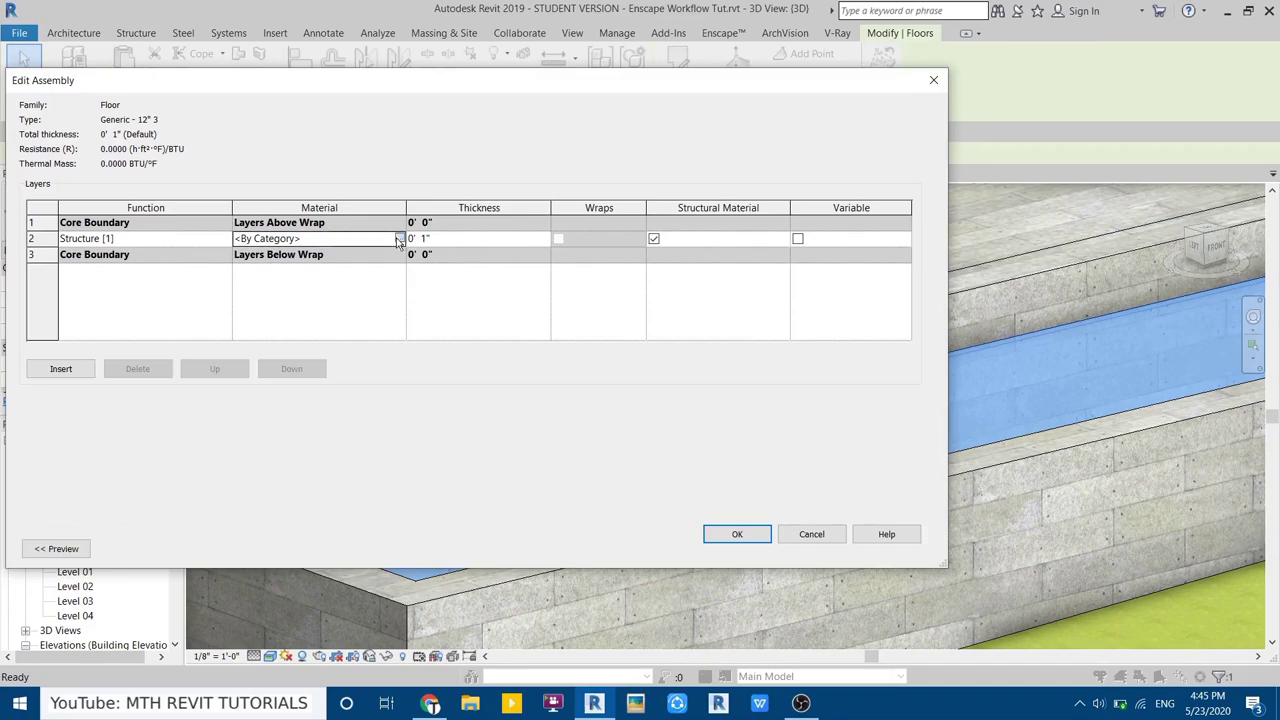
pyautogui.click(400, 239)
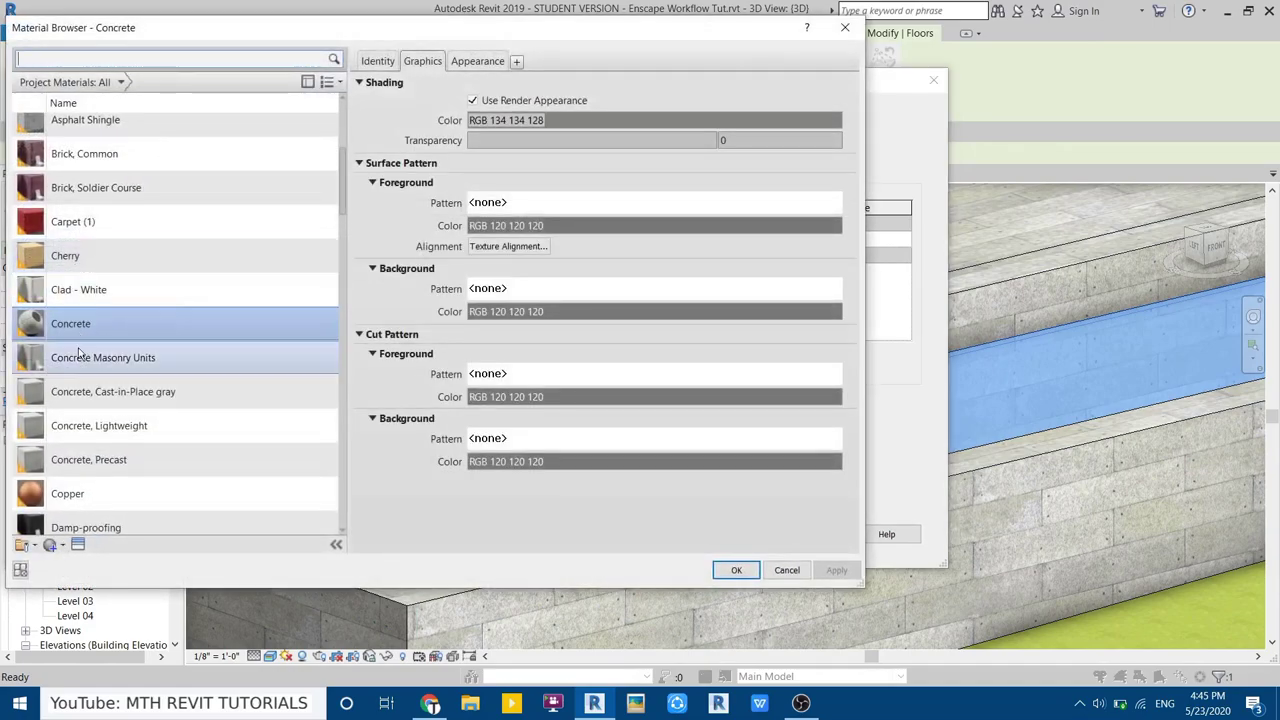
pyautogui.click(50, 544)
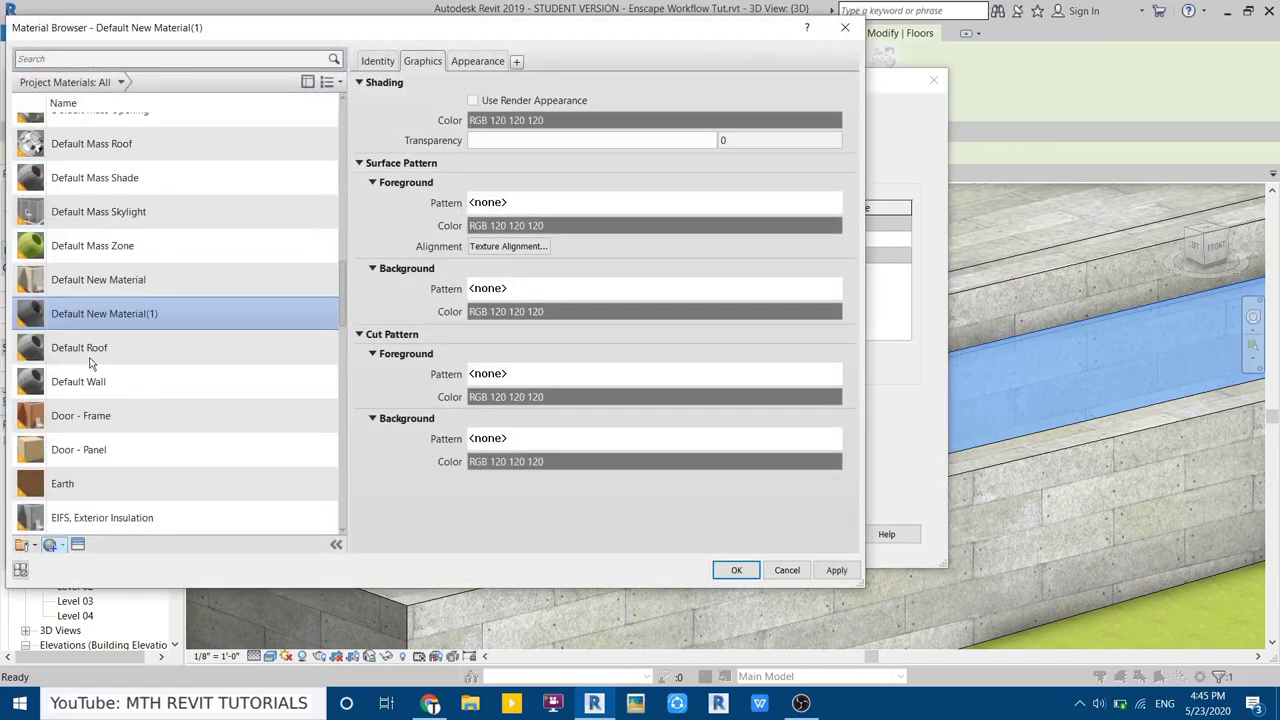
pyautogui.rightClick(99, 314)
pyautogui.click(120, 356)
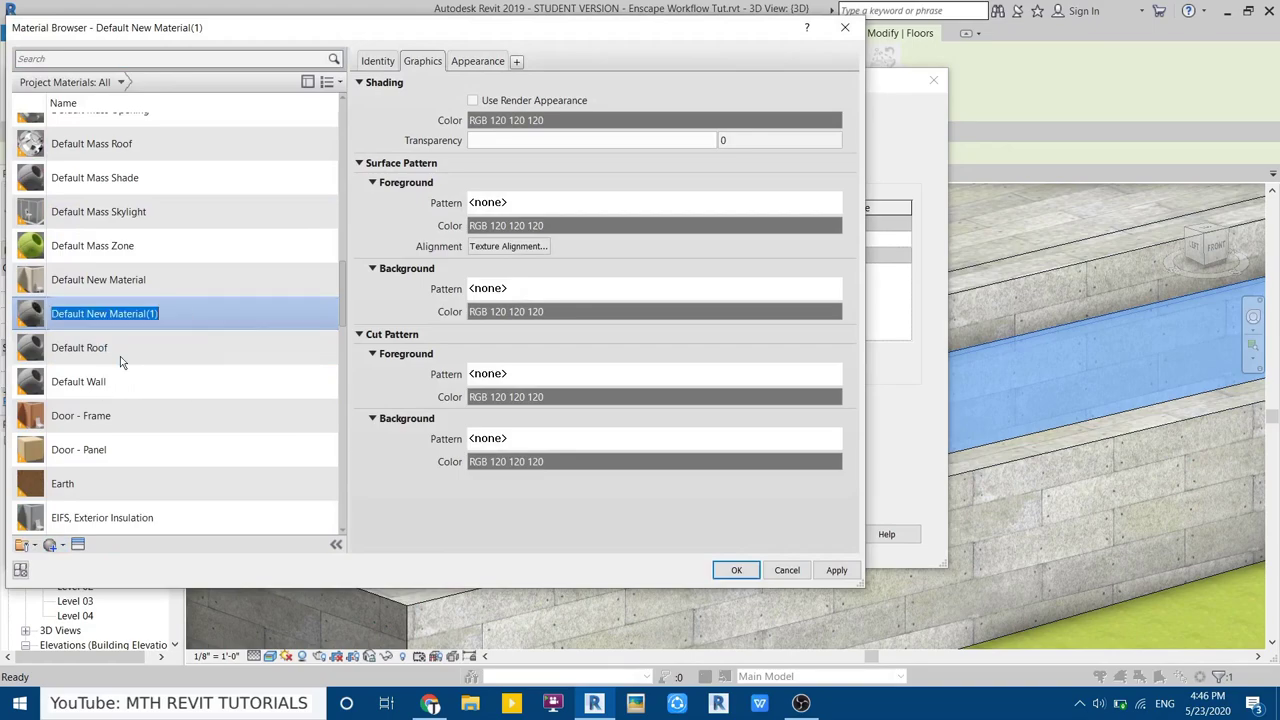
pyautogui.write('Water')
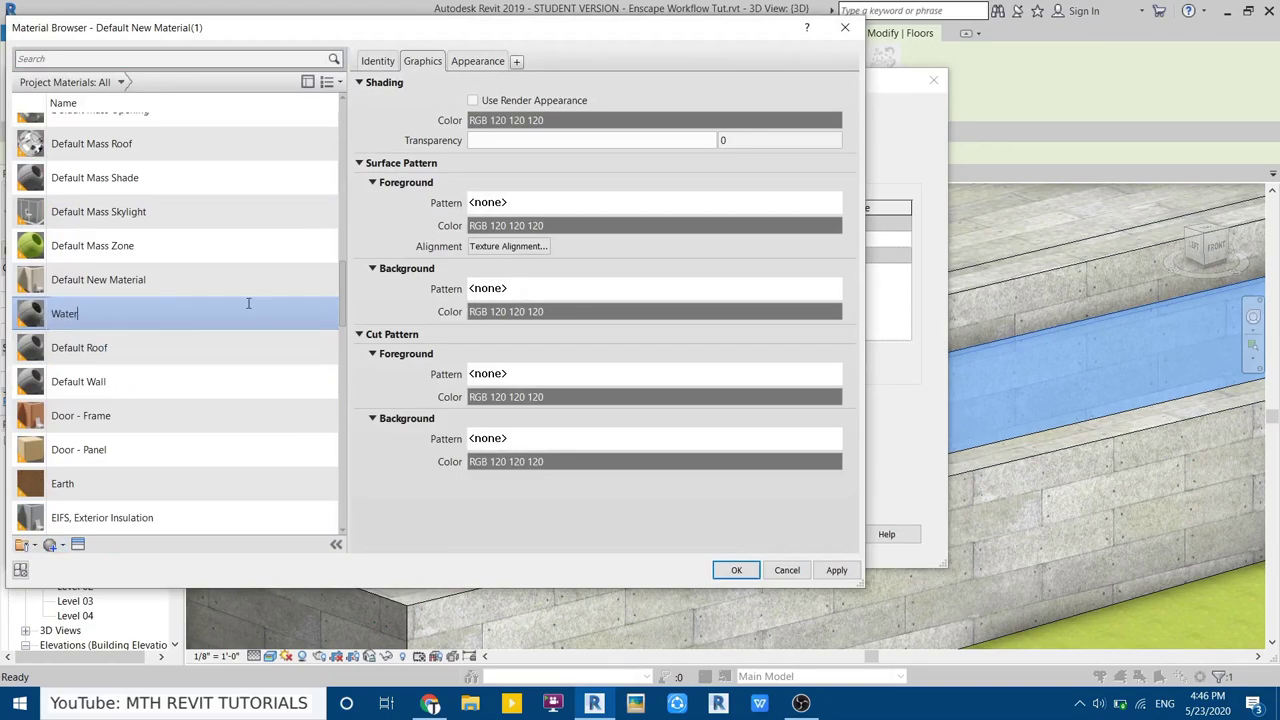
pyautogui.click(473, 100)
# Give Water the Indoor Pool liquid appearance and apply it to the floor type
pyautogui.click(485, 63)
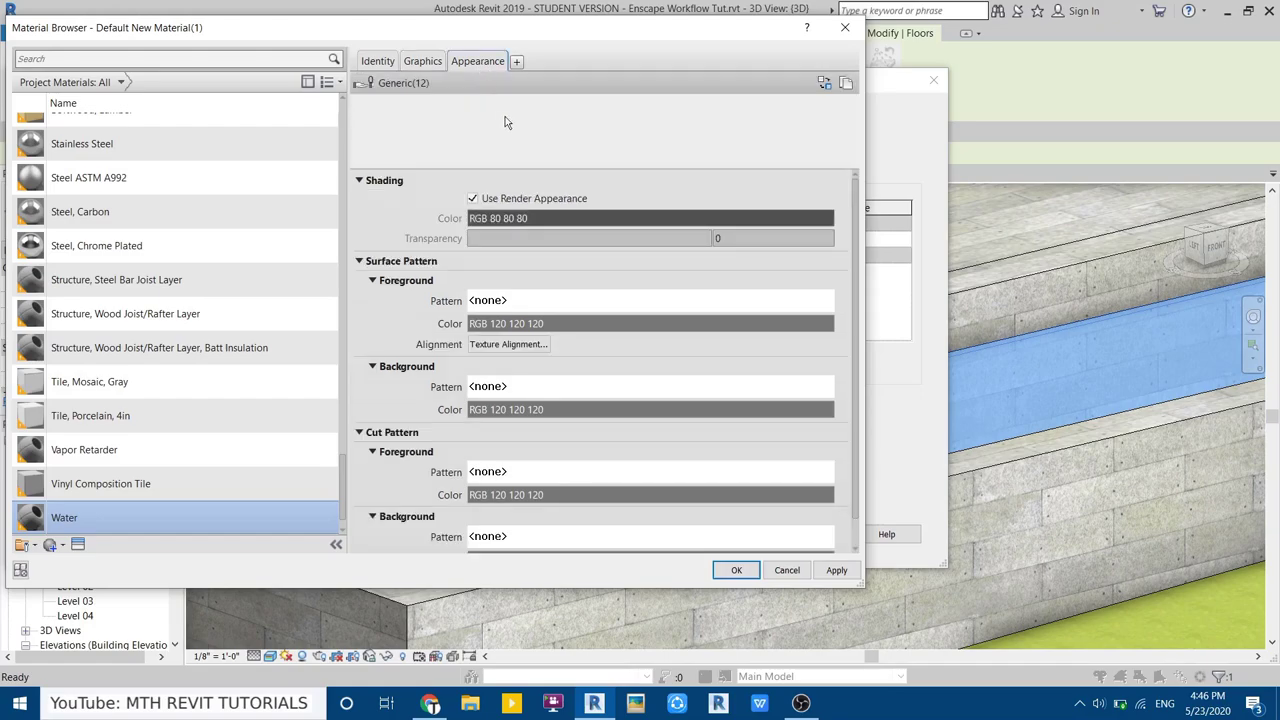
pyautogui.click(78, 545)
pyautogui.click(145, 256)
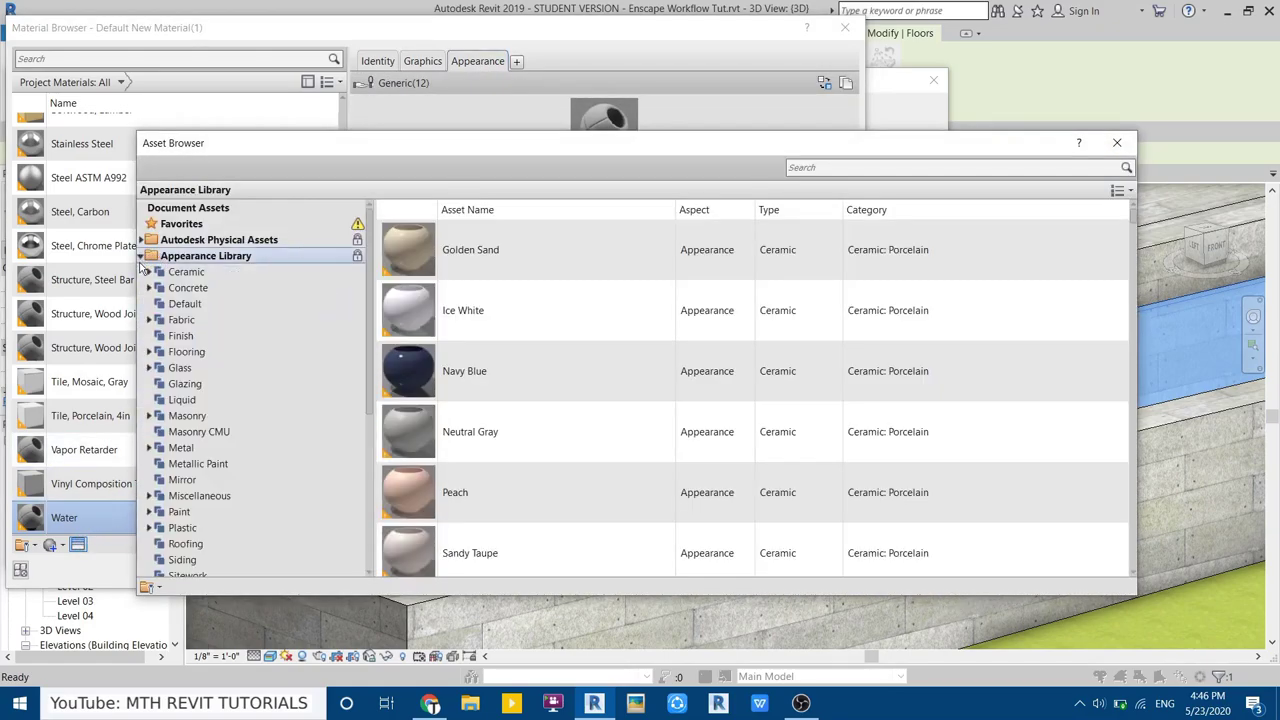
pyautogui.click(160, 400)
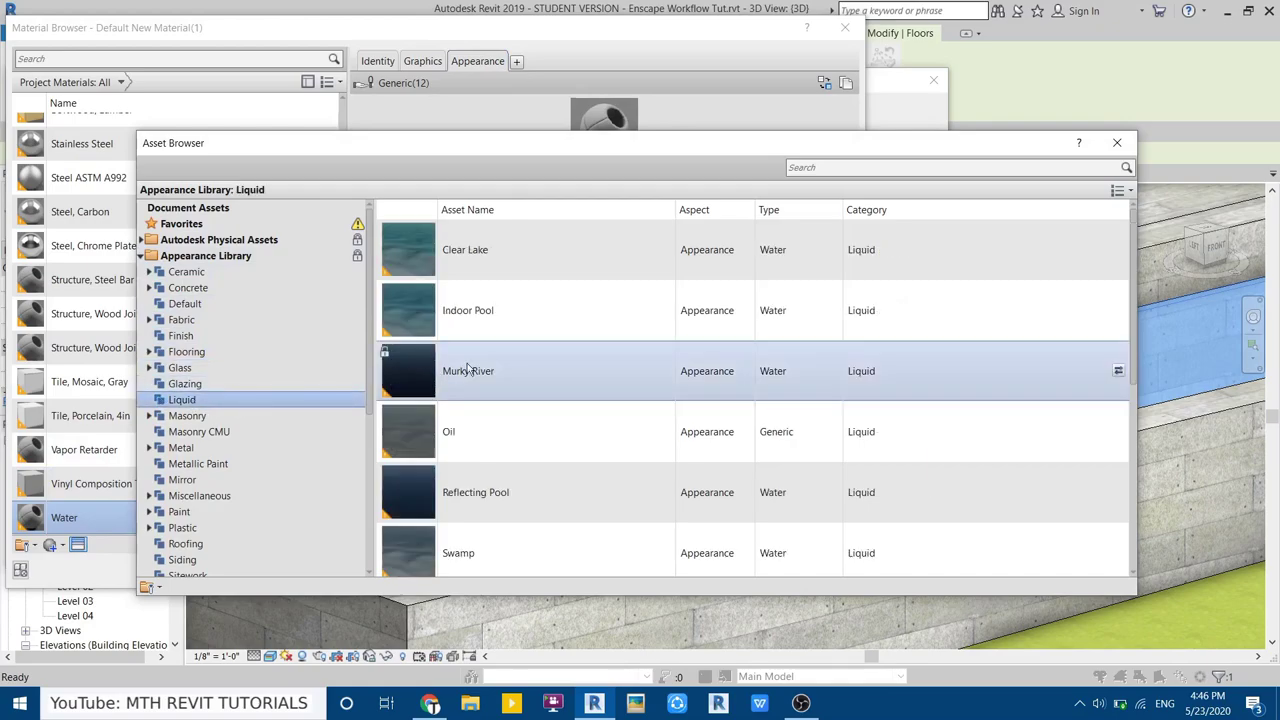
pyautogui.click(1118, 309)
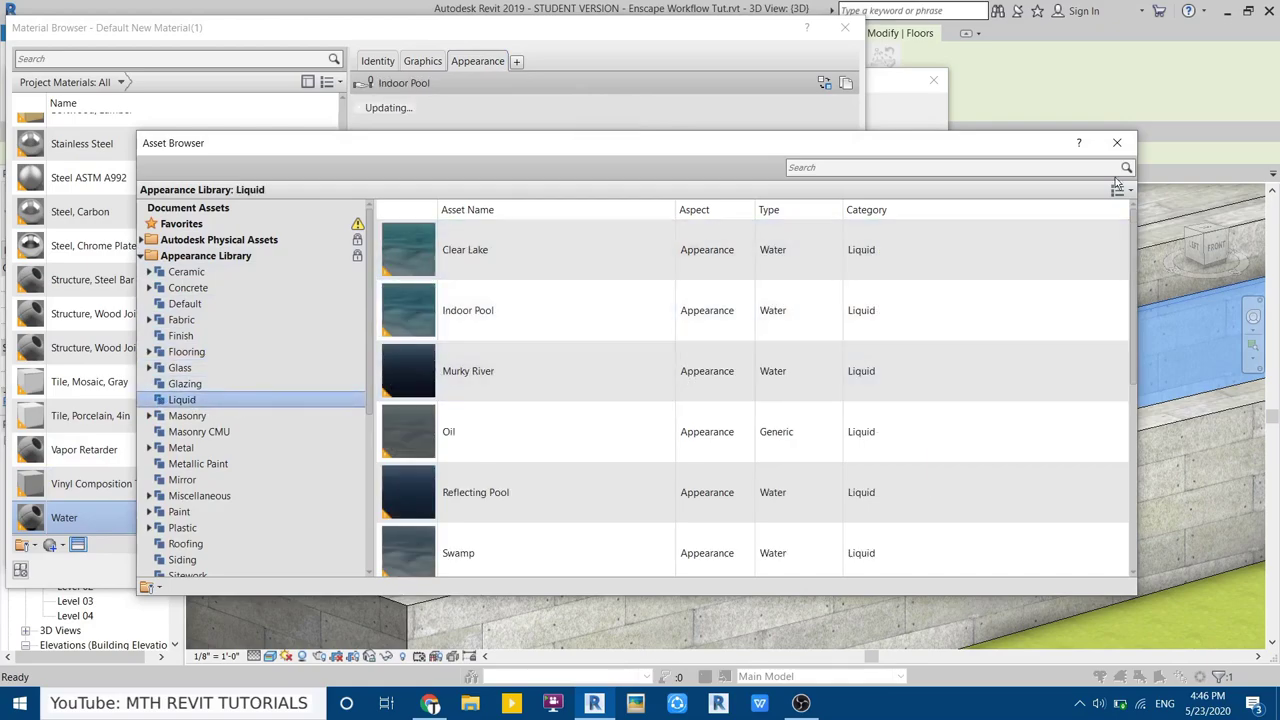
pyautogui.click(1117, 143)
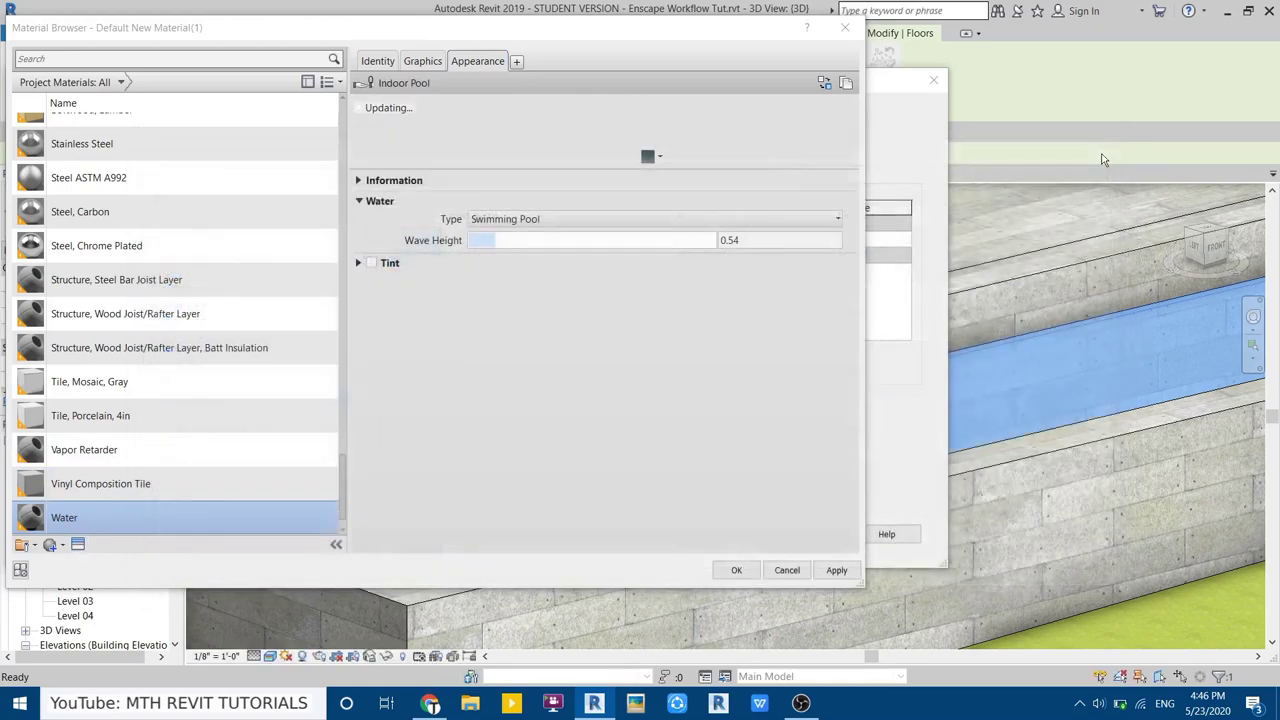
pyautogui.click(733, 571)
pyautogui.click(737, 534)
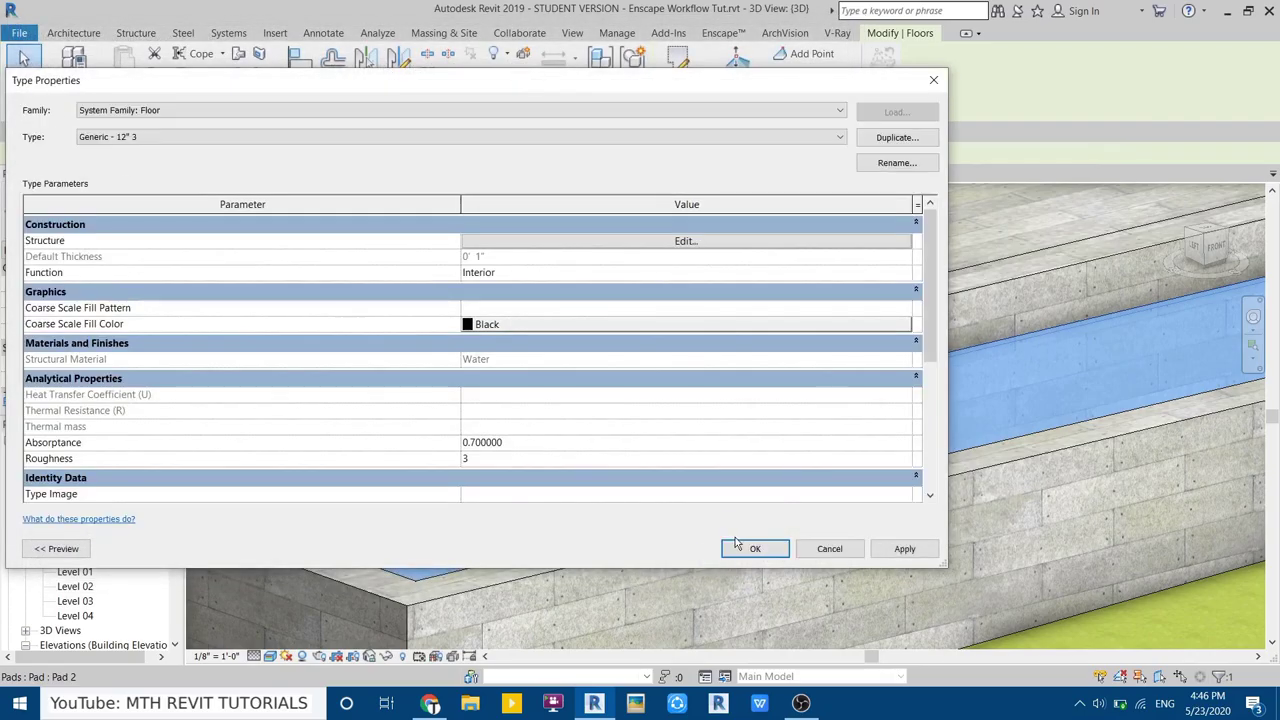
pyautogui.click(740, 545)
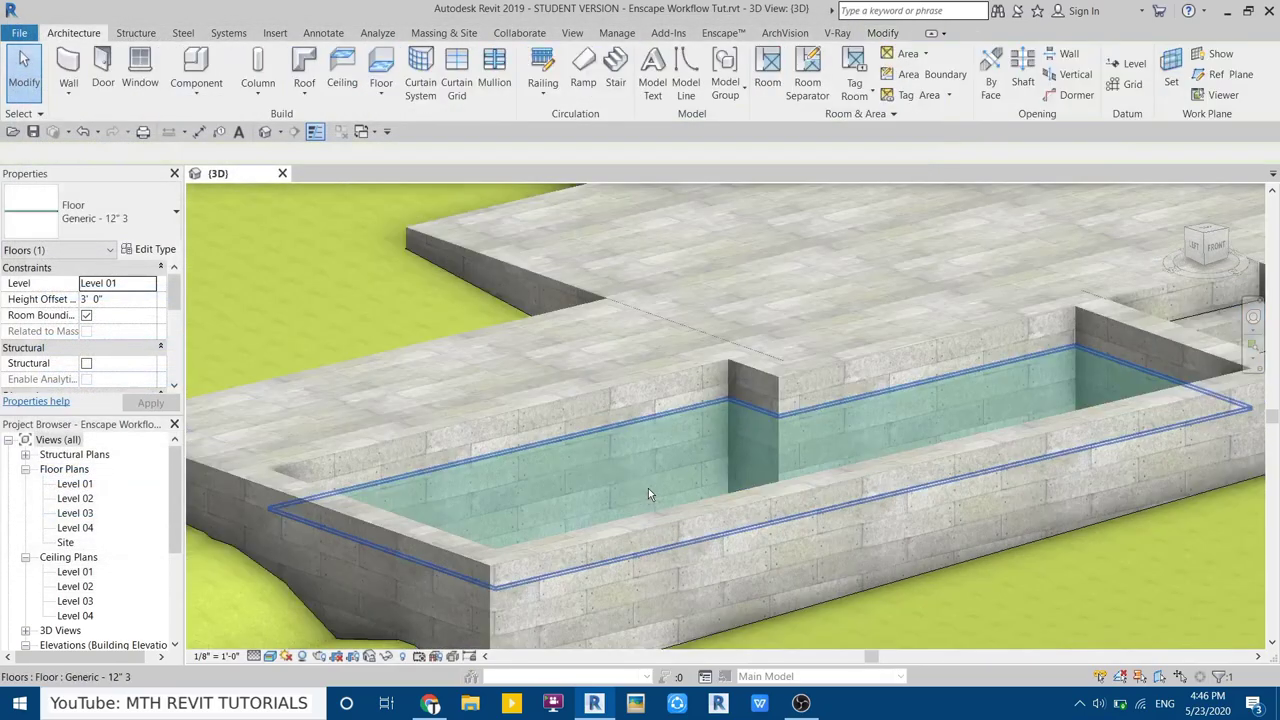
# Select the glazed curtain panel in the upper glazing and open its type properties
pyautogui.moveTo(648, 495); pyautogui.dragTo(343, 488, button='middle')
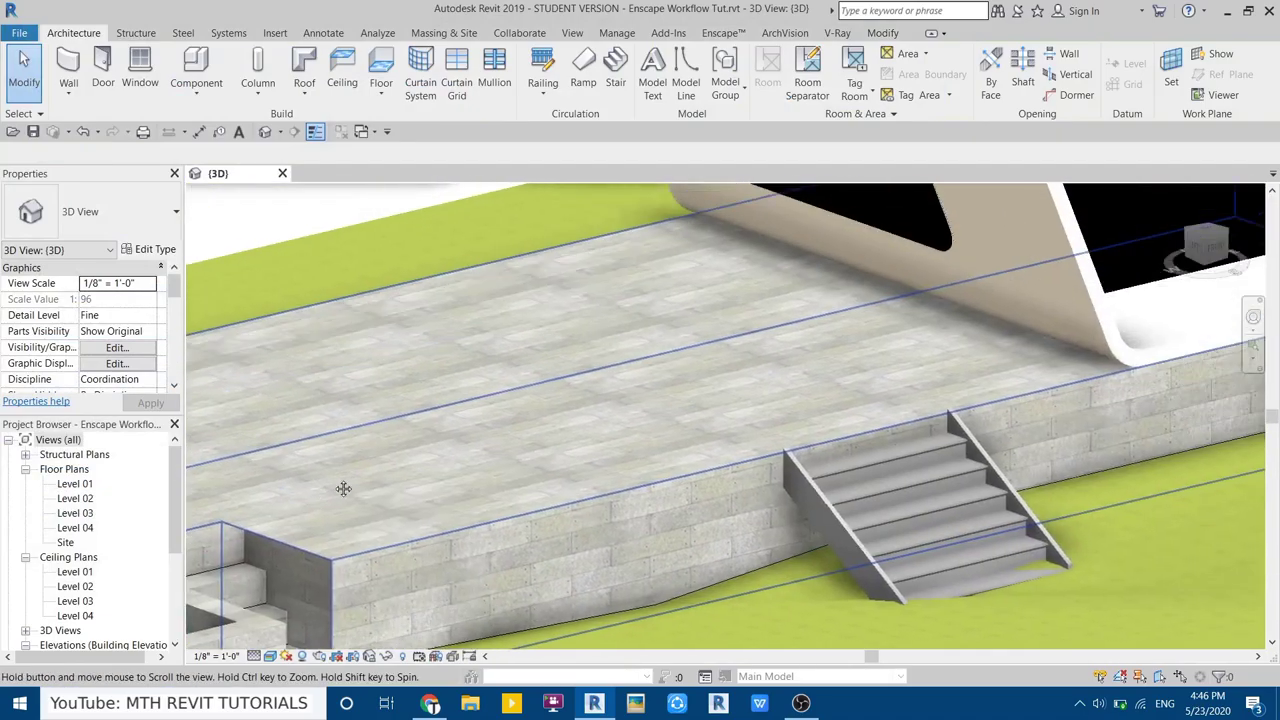
pyautogui.scroll(-2, 343, 488)
pyautogui.scroll(6, 577, 300)
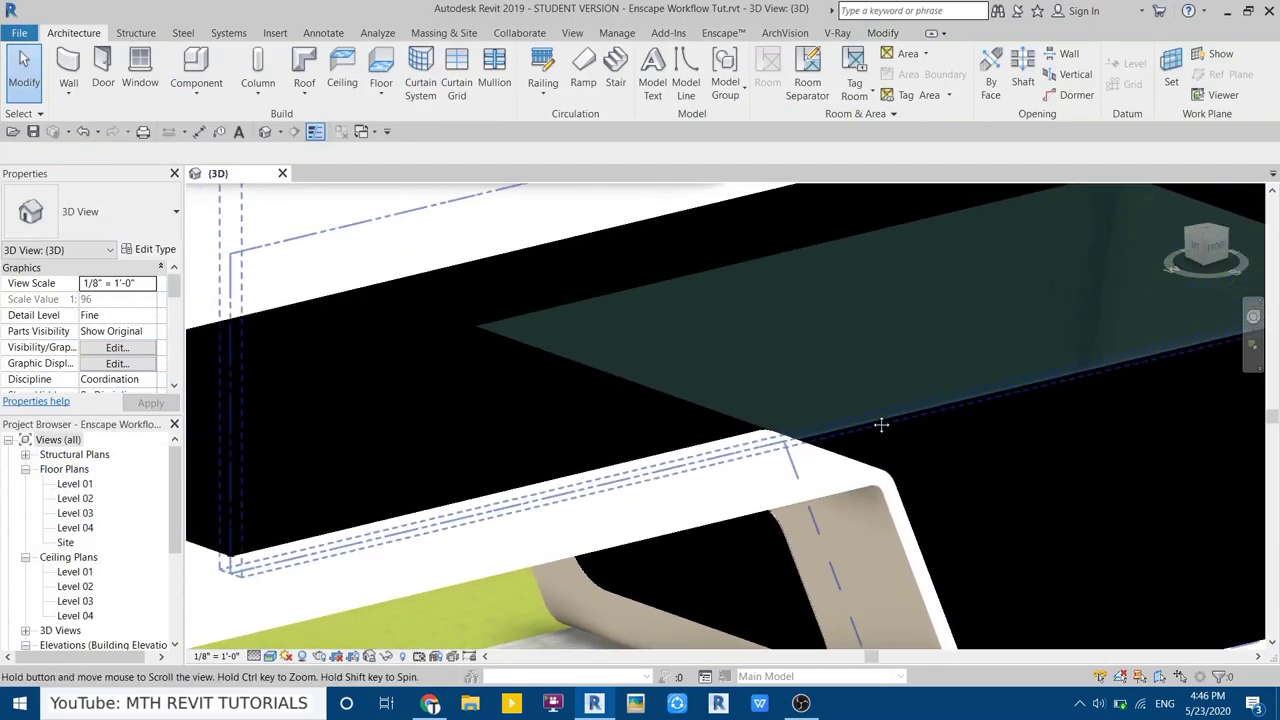
pyautogui.scroll(-2, 881, 425)
pyautogui.click(1031, 499)
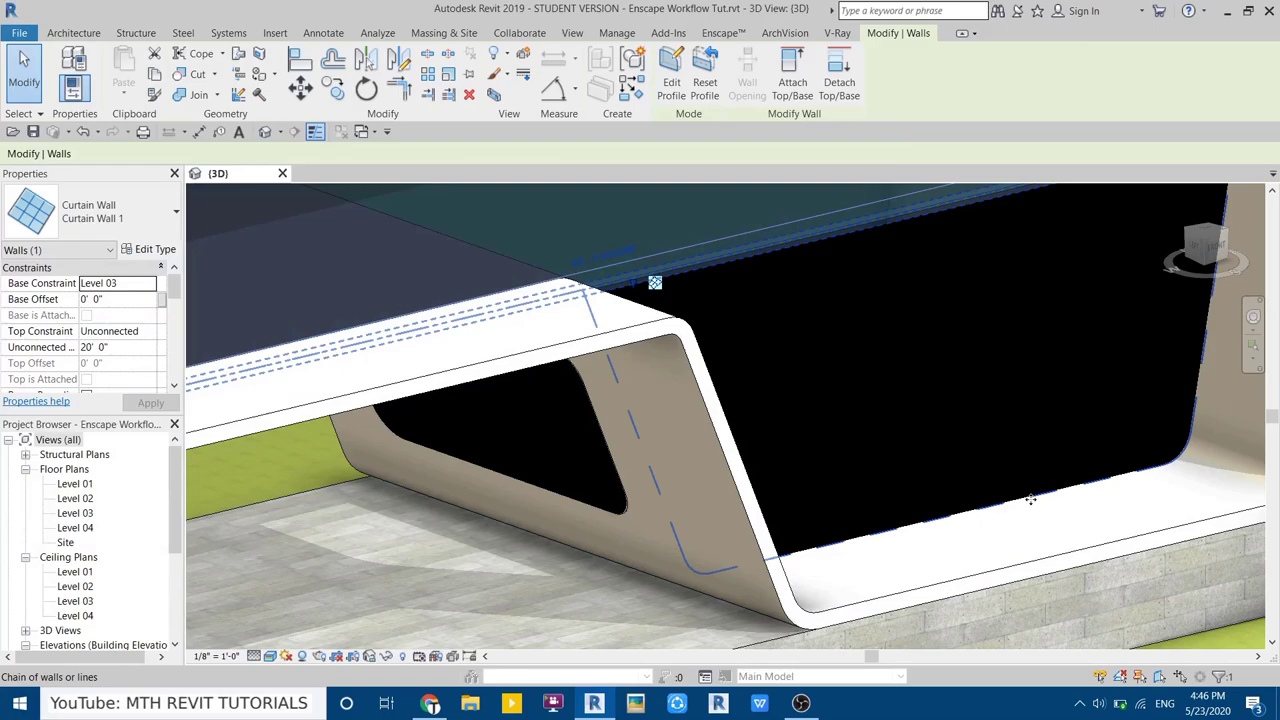
pyautogui.click(1030, 494)
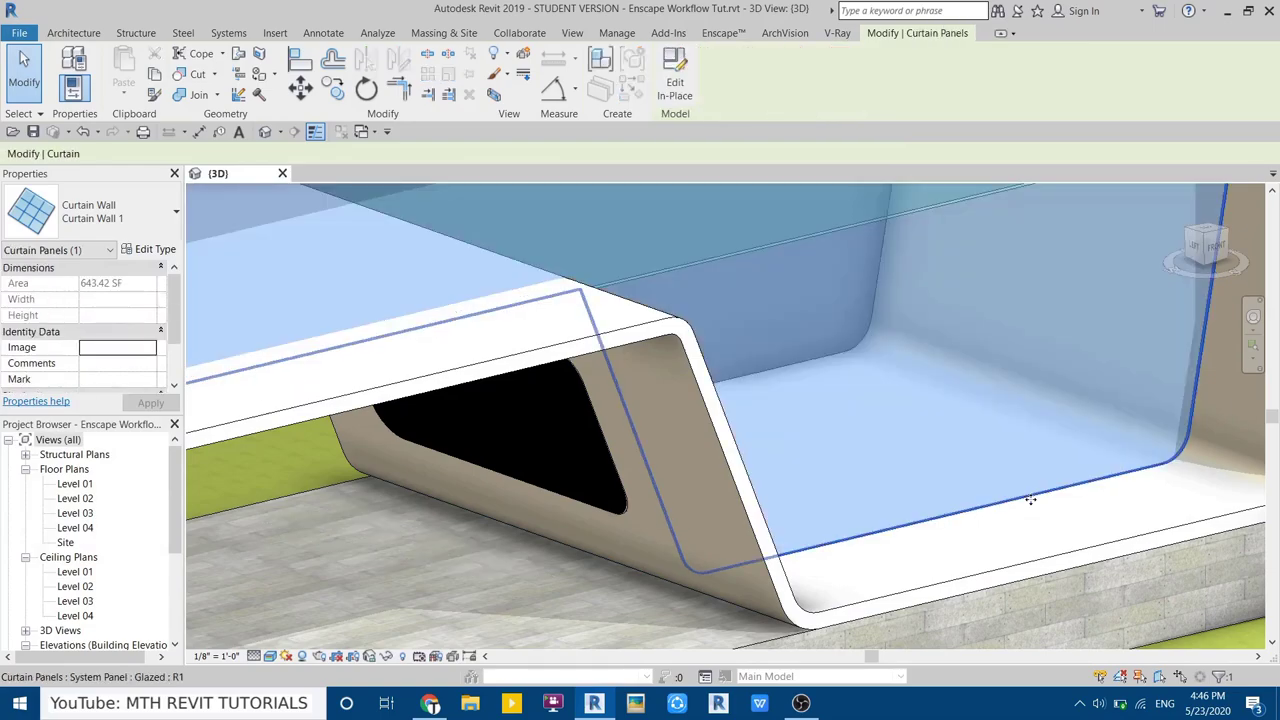
pyautogui.click(158, 250)
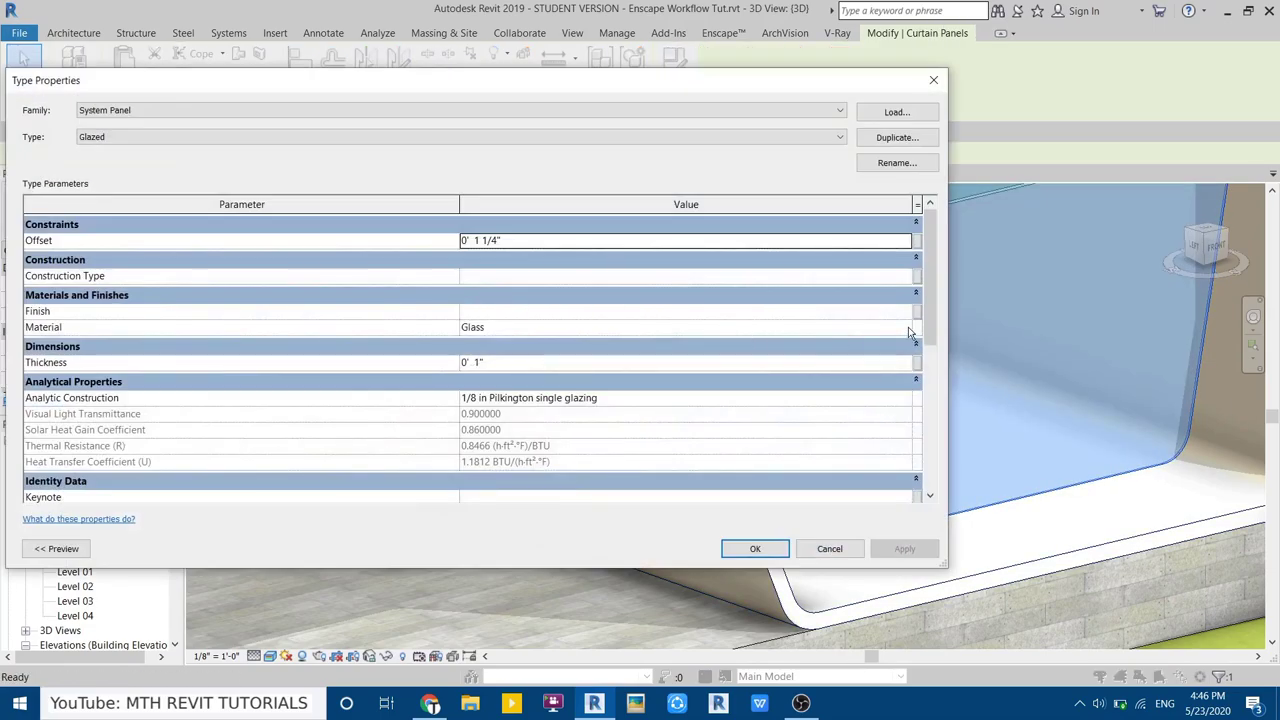
# Drop the Glass material's reflectance from 86 to 66 and confirm
pyautogui.click(910, 330)
pyautogui.click(910, 327)
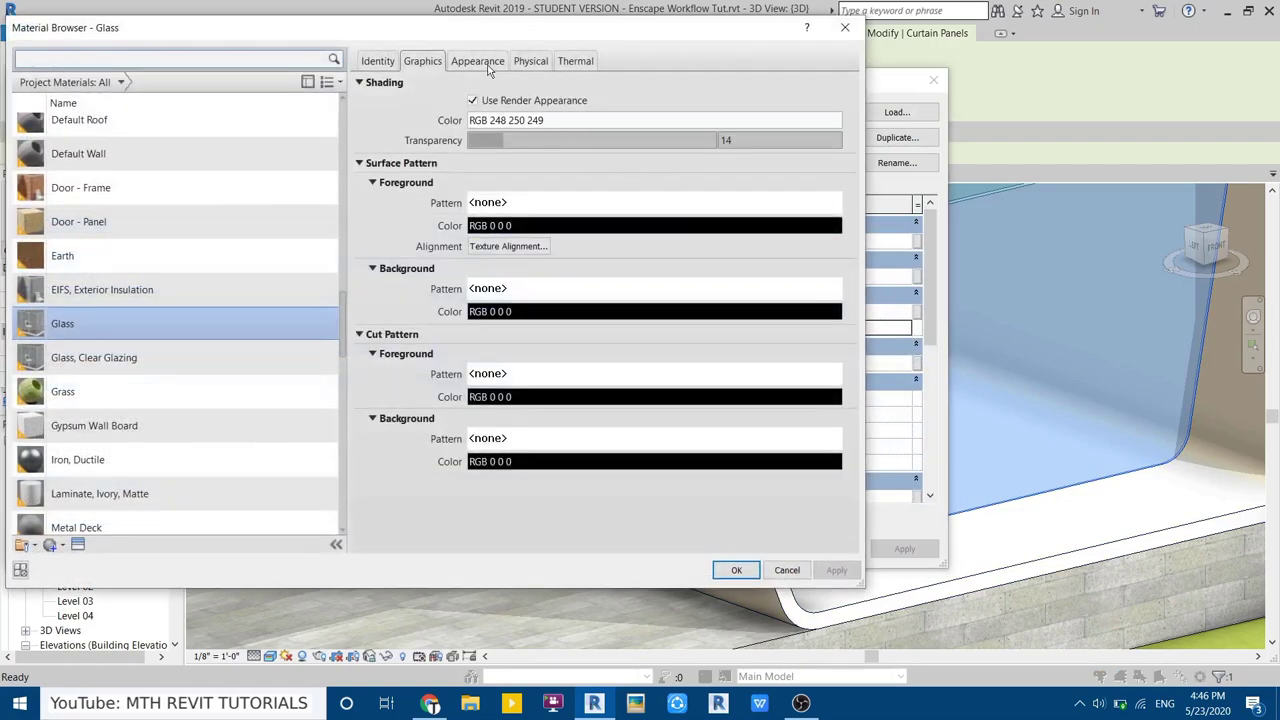
pyautogui.click(474, 61)
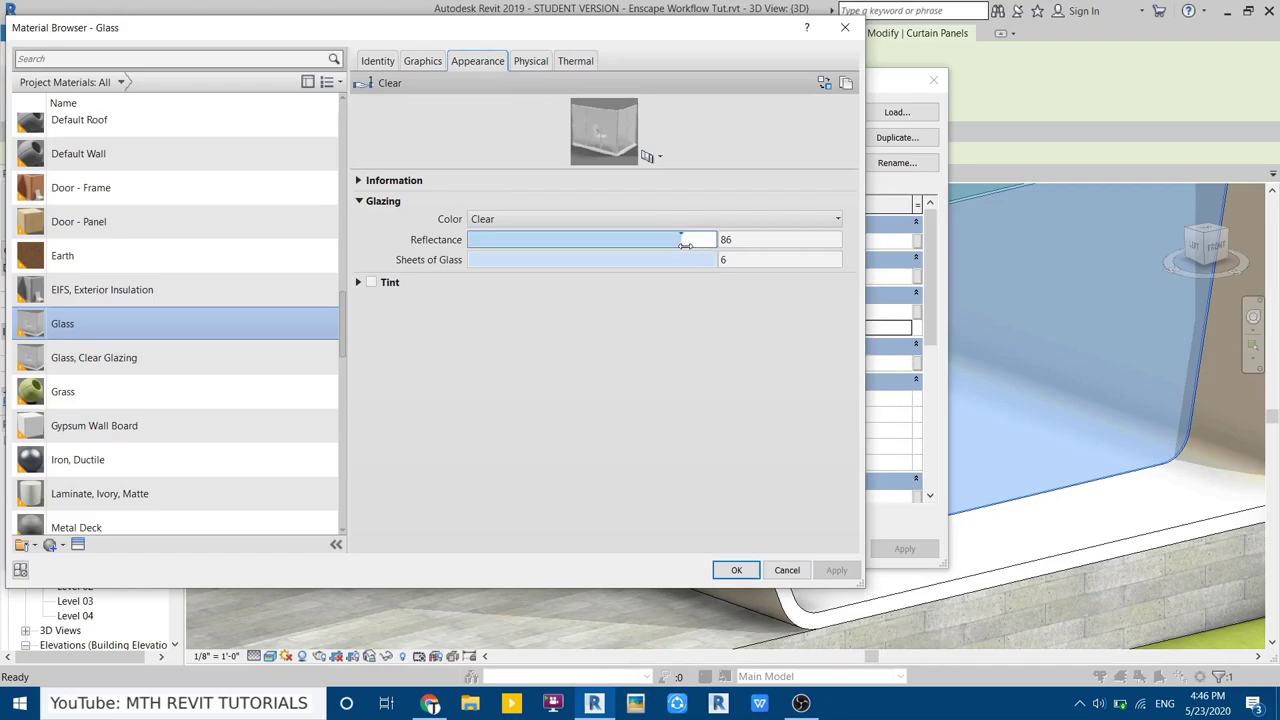
pyautogui.moveTo(686, 245)
pyautogui.mouseDown()
pyautogui.moveTo(630, 244)
pyautogui.moveTo(663, 286)
pyautogui.mouseUp()
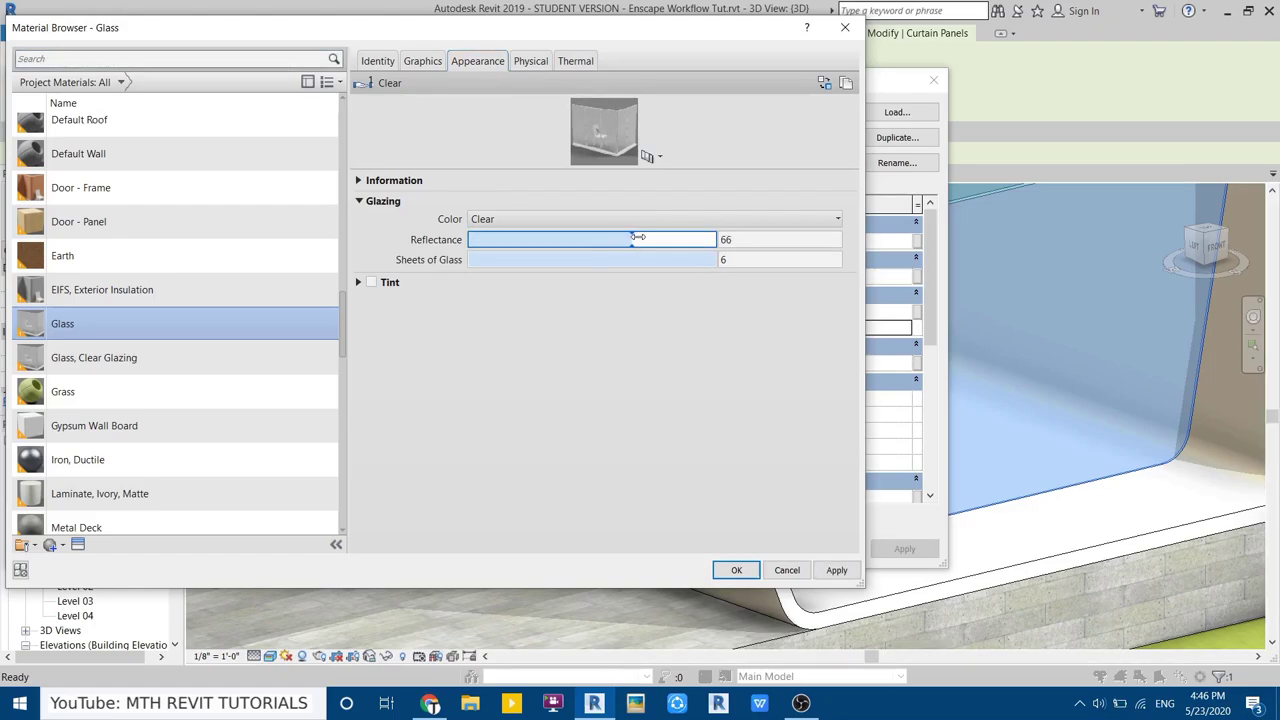
pyautogui.click(749, 575)
pyautogui.click(748, 552)
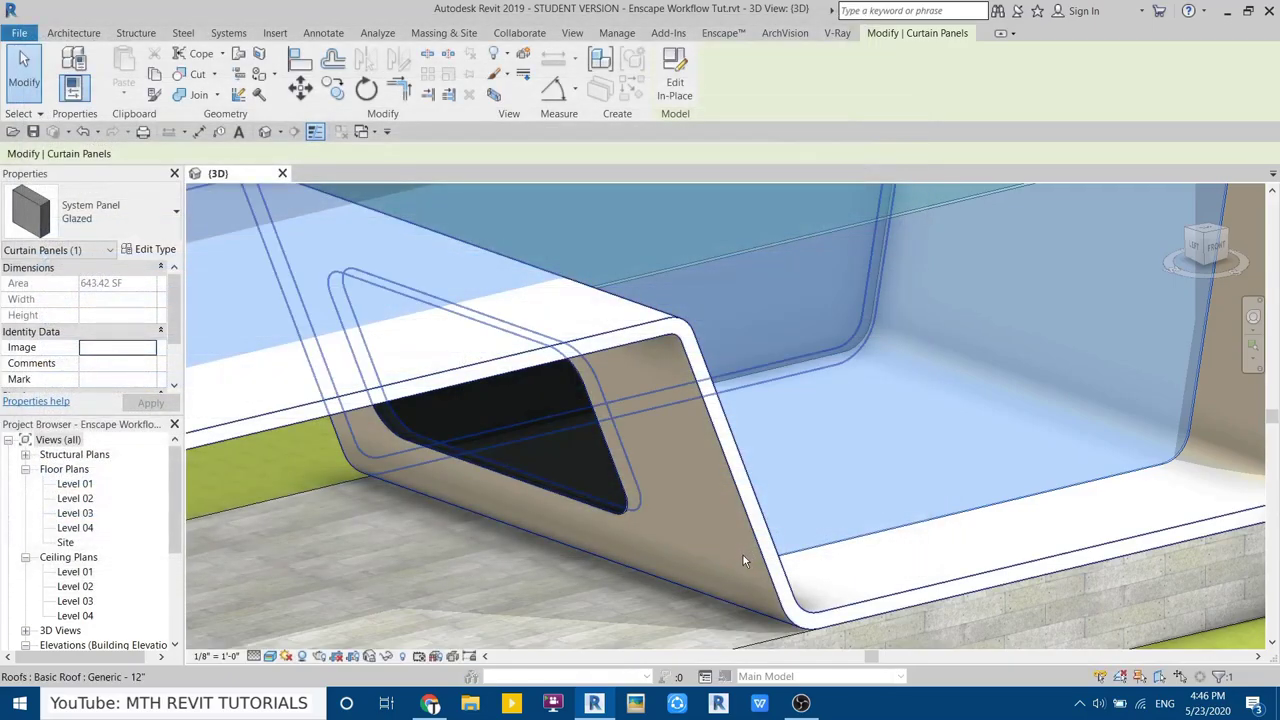
# Select the Generic - 12" roof and open its structure layer's material list
pyautogui.press('Escape')
pyautogui.moveTo(743, 560)
pyautogui.keyDown('shift'); pyautogui.mouseDown(button='middle')
pyautogui.moveTo(800, 465)
pyautogui.moveTo(582, 388)
pyautogui.mouseUp(button='middle'); pyautogui.keyUp('shift')
pyautogui.click(570, 384)
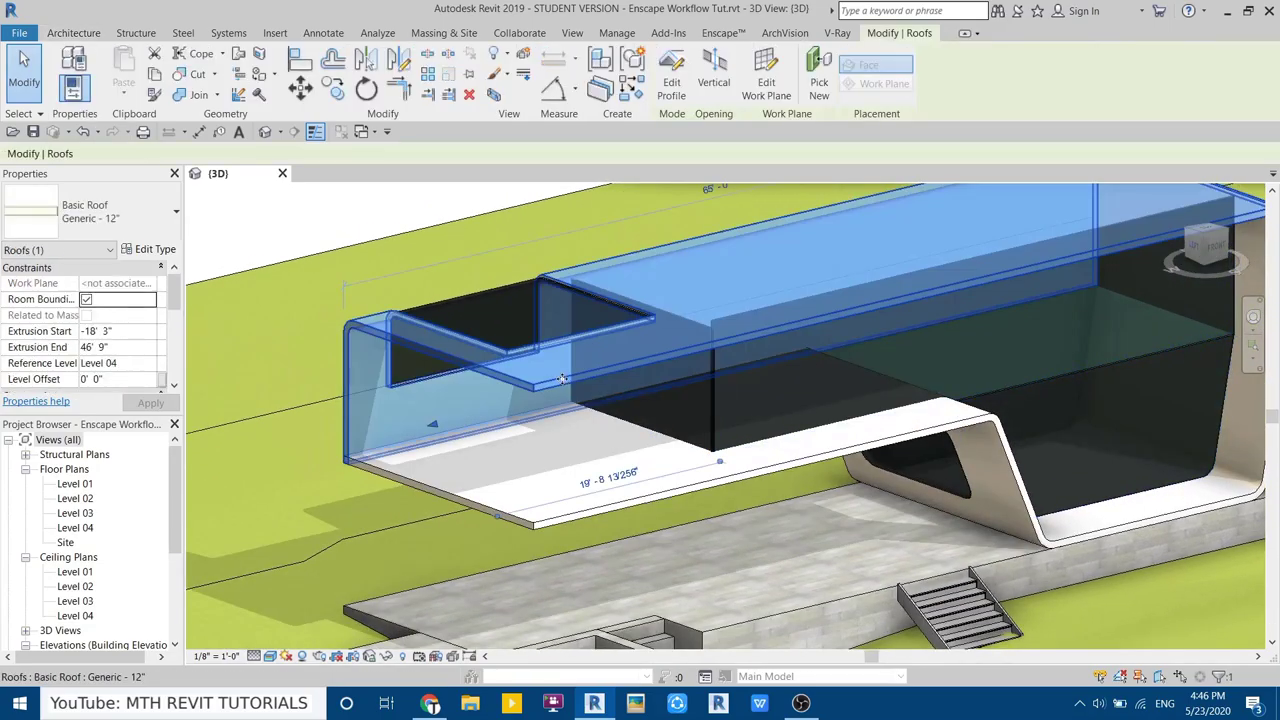
pyautogui.click(145, 249)
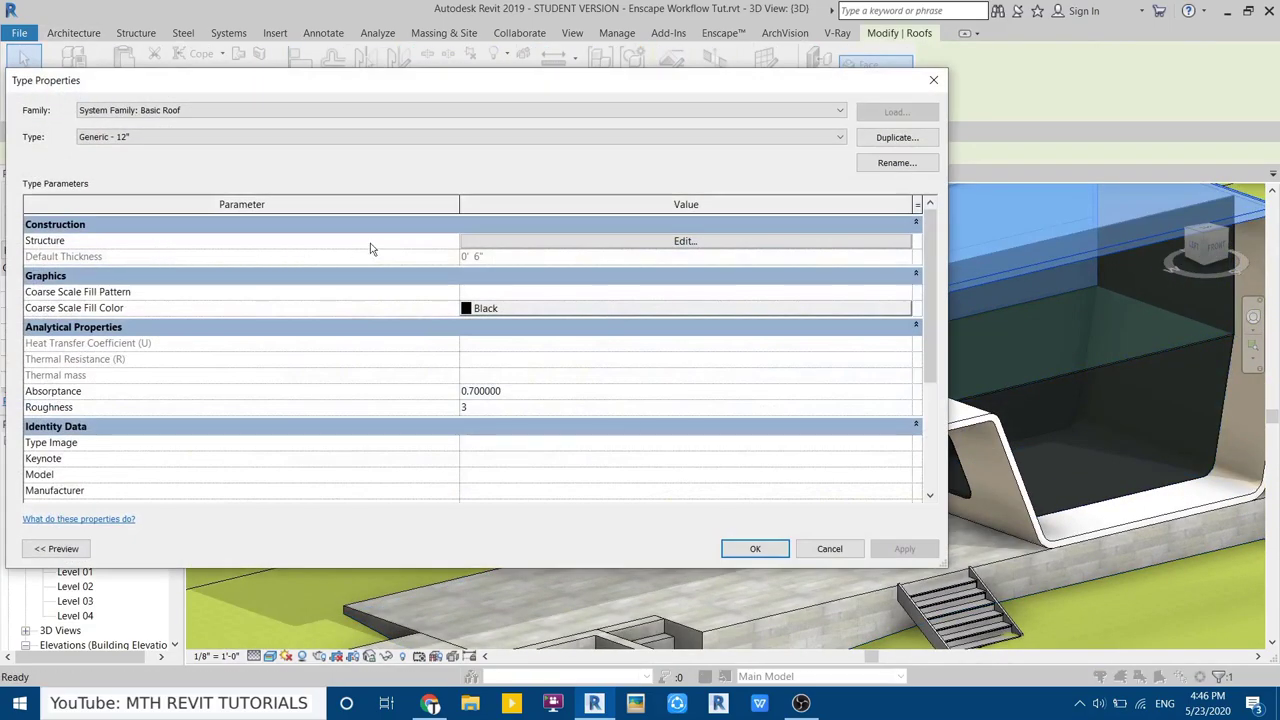
pyautogui.click(481, 242)
pyautogui.click(456, 241)
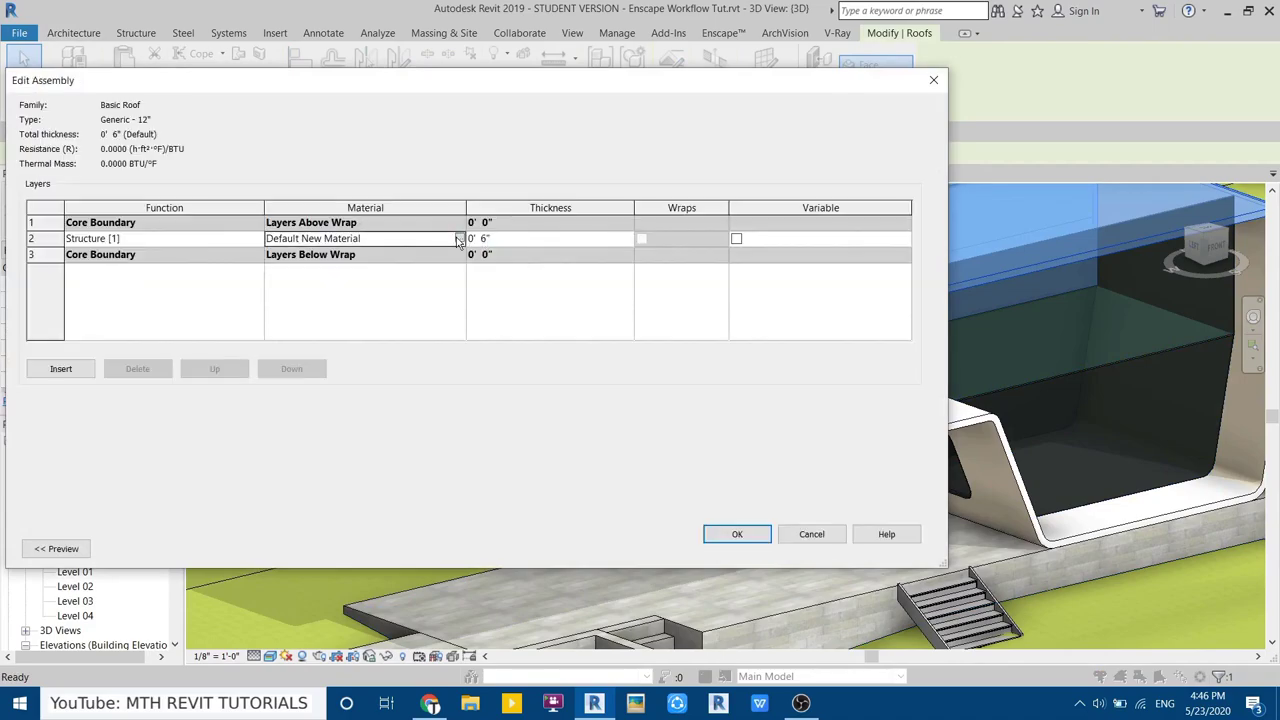
pyautogui.click(456, 238)
# Choose Gypsum Wall Board with render-appearance shading for the roof layer and confirm
pyautogui.scroll(-5, 200, 340)
pyautogui.scroll(-2, 196, 346)
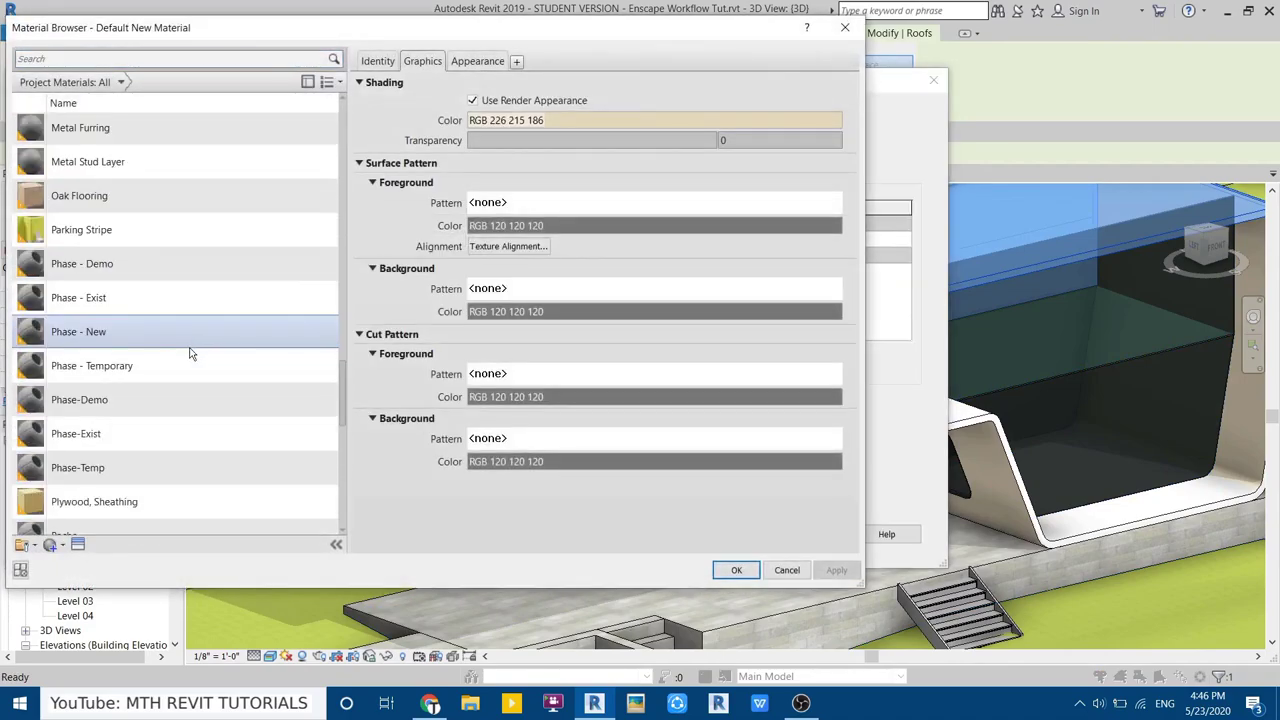
pyautogui.click(191, 350)
pyautogui.press('g')
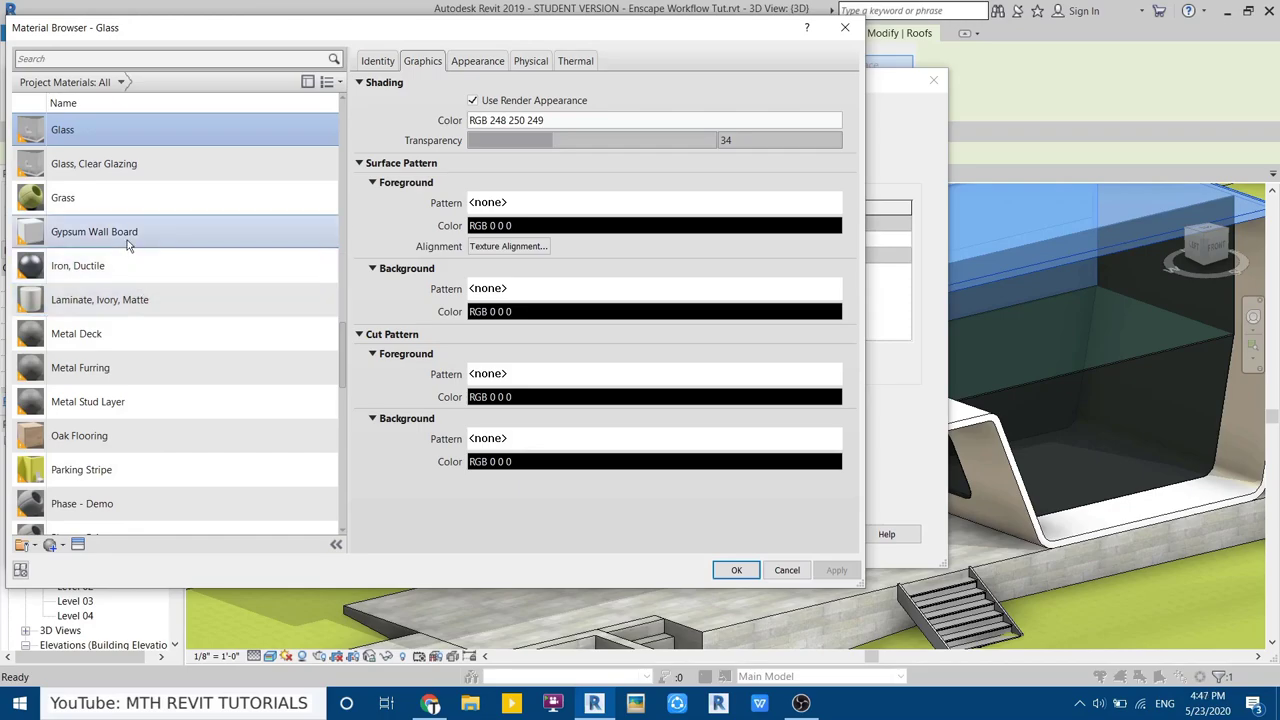
pyautogui.click(128, 240)
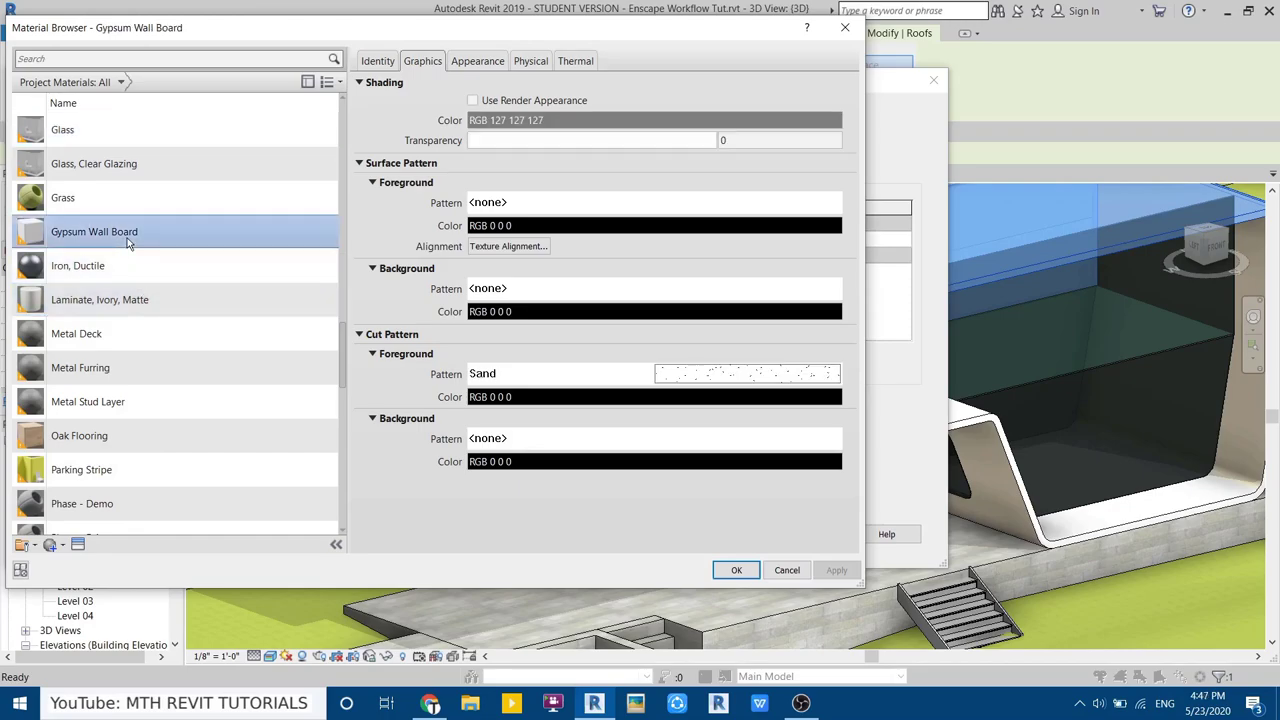
pyautogui.click(473, 101)
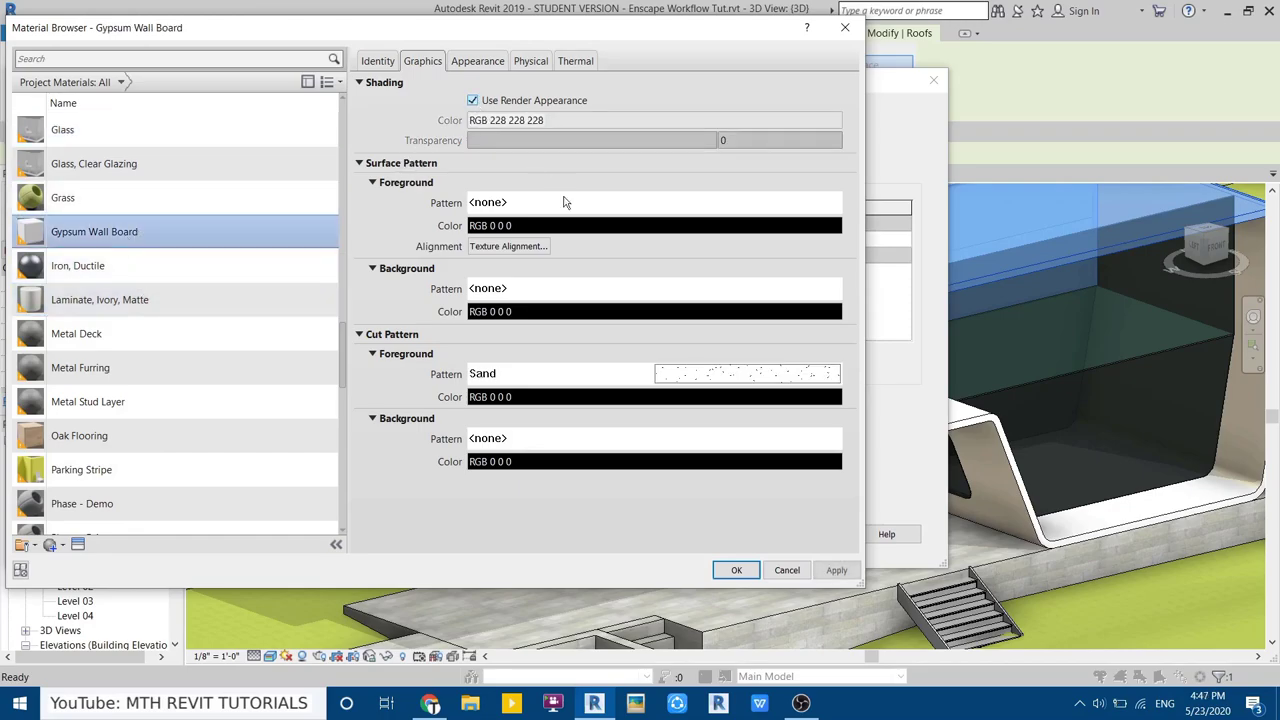
pyautogui.click(738, 568)
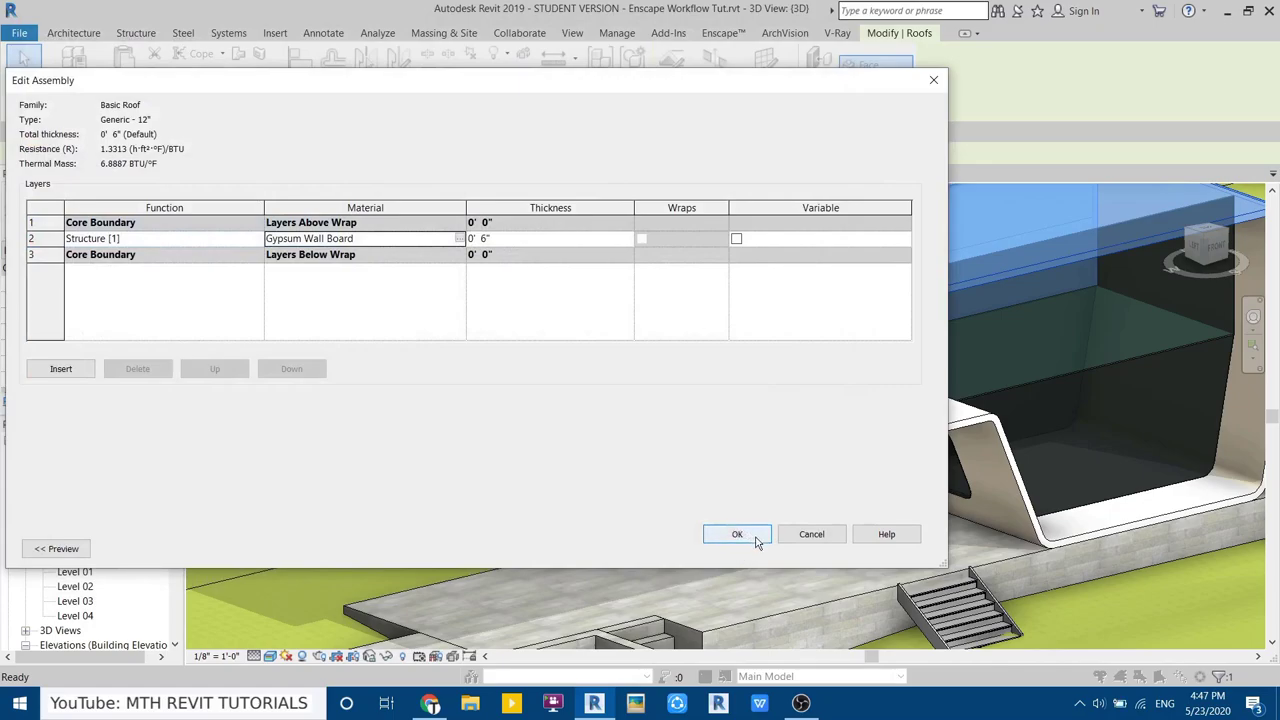
pyautogui.click(730, 540)
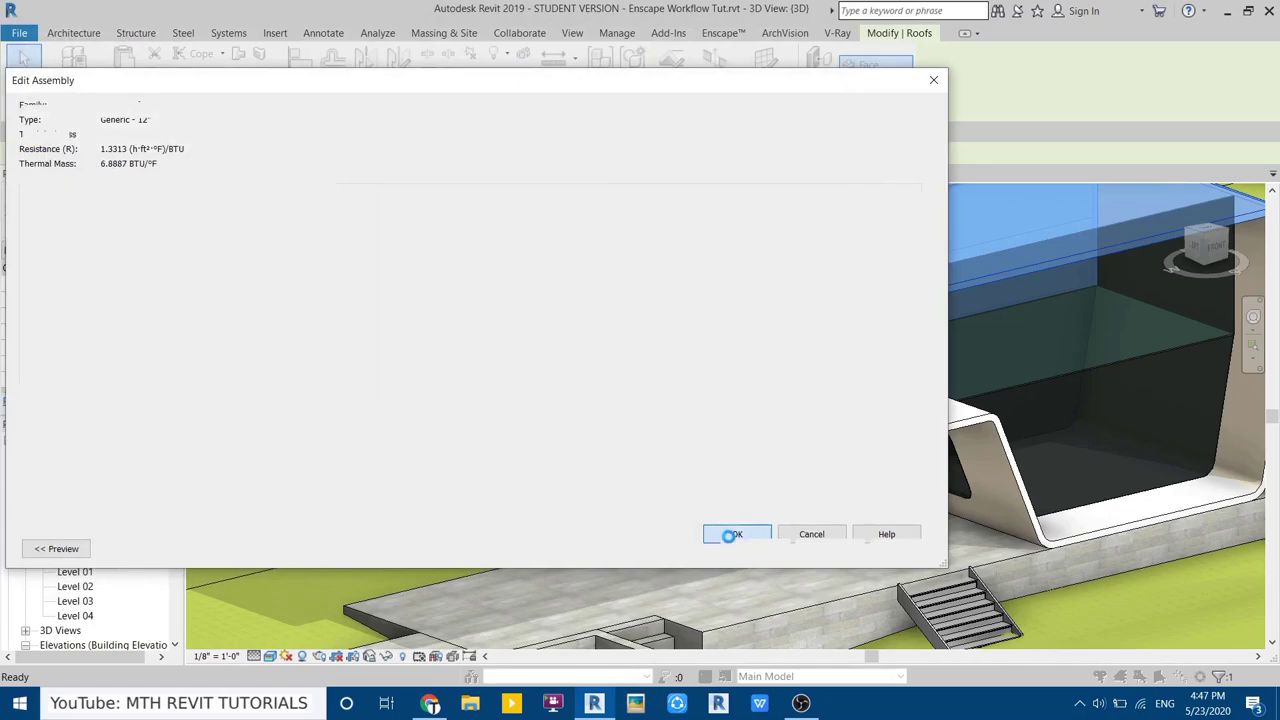
pyautogui.click(742, 545)
pyautogui.moveTo(700, 478)
pyautogui.keyDown('shift'); pyautogui.mouseDown(button='middle')
pyautogui.moveTo(412, 516)
pyautogui.moveTo(525, 450)
pyautogui.mouseUp(button='middle'); pyautogui.keyUp('shift')
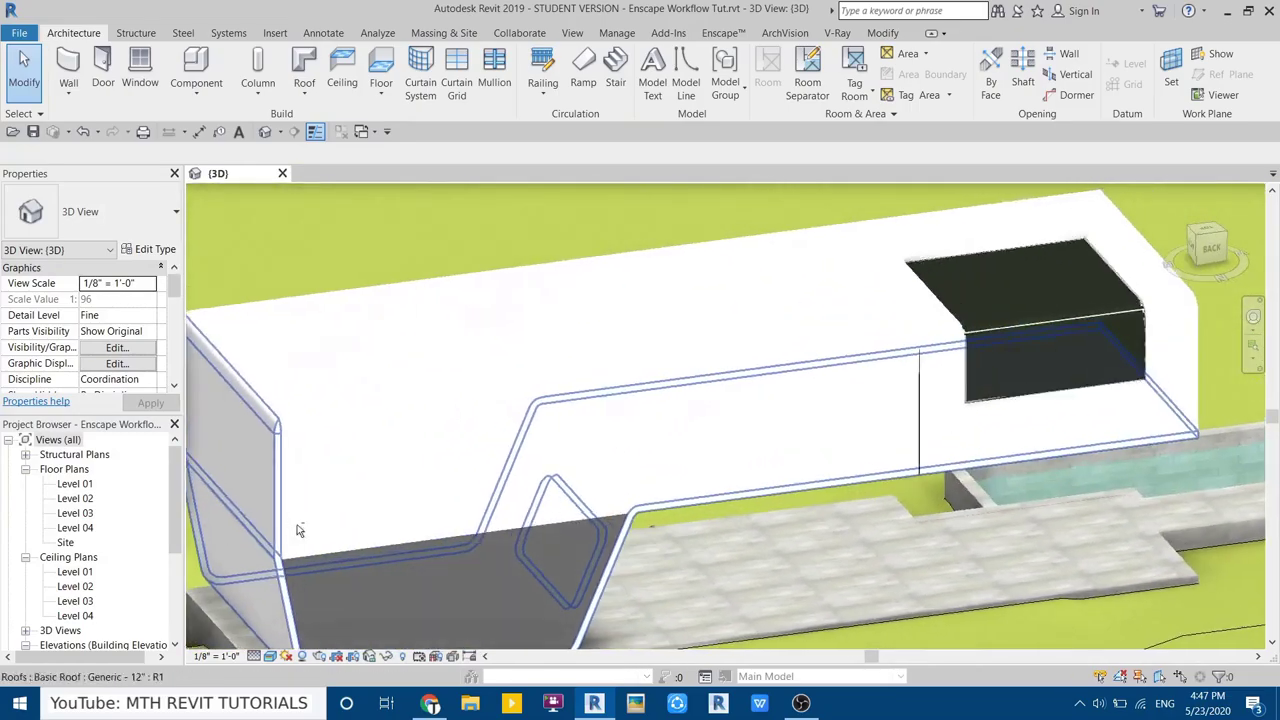
# Switch the Generic - 5" wall's structure layer to Gypsum Wall Board, then zoom out to the site
pyautogui.click(525, 452)
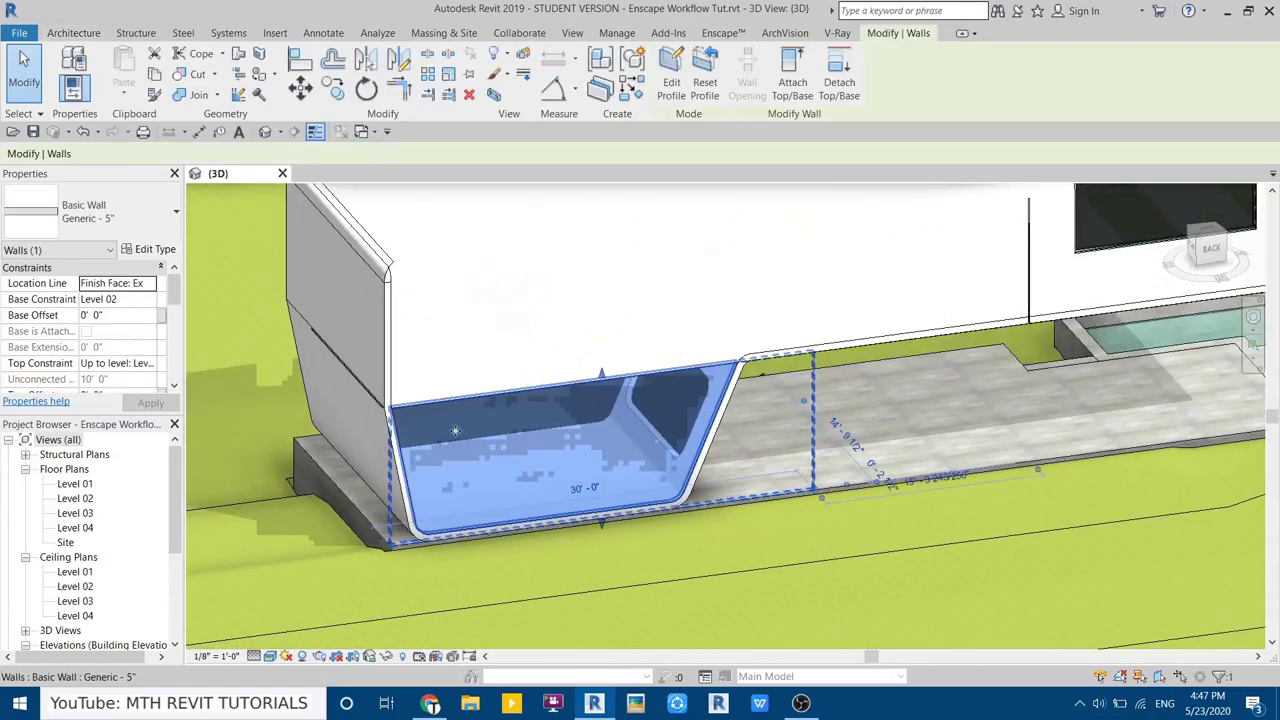
pyautogui.click(150, 249)
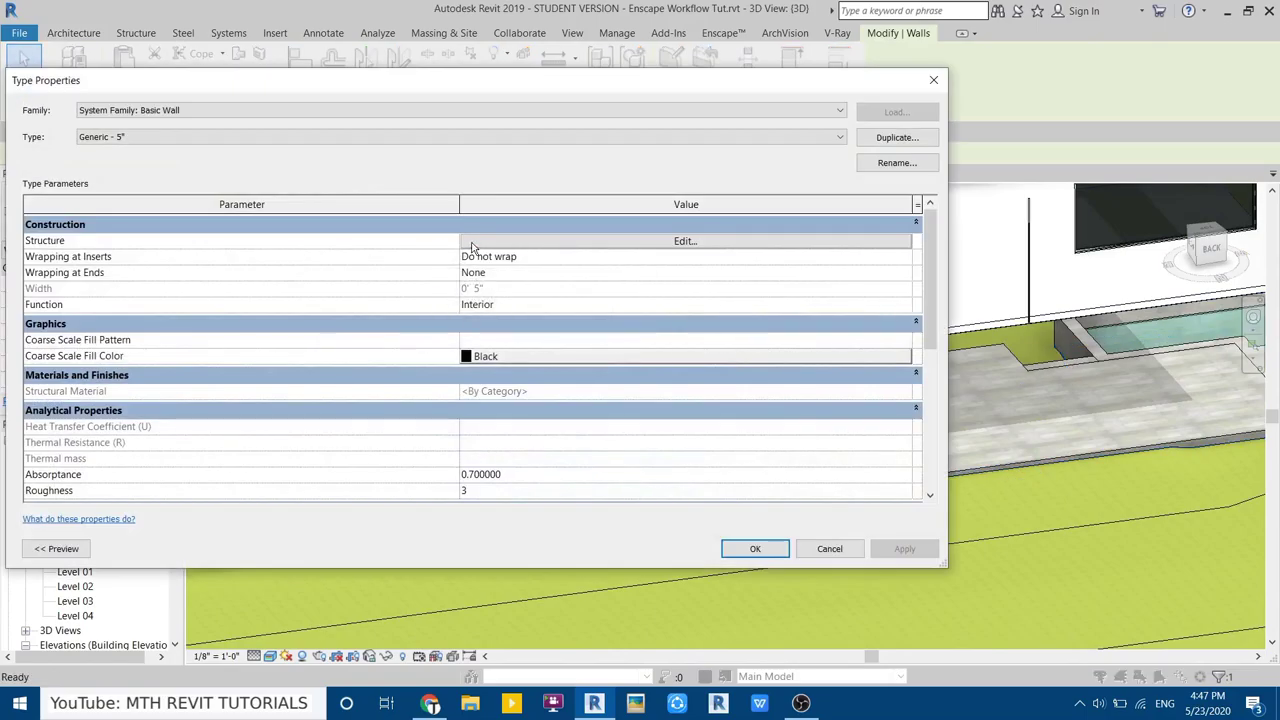
pyautogui.click(473, 245)
pyautogui.click(440, 239)
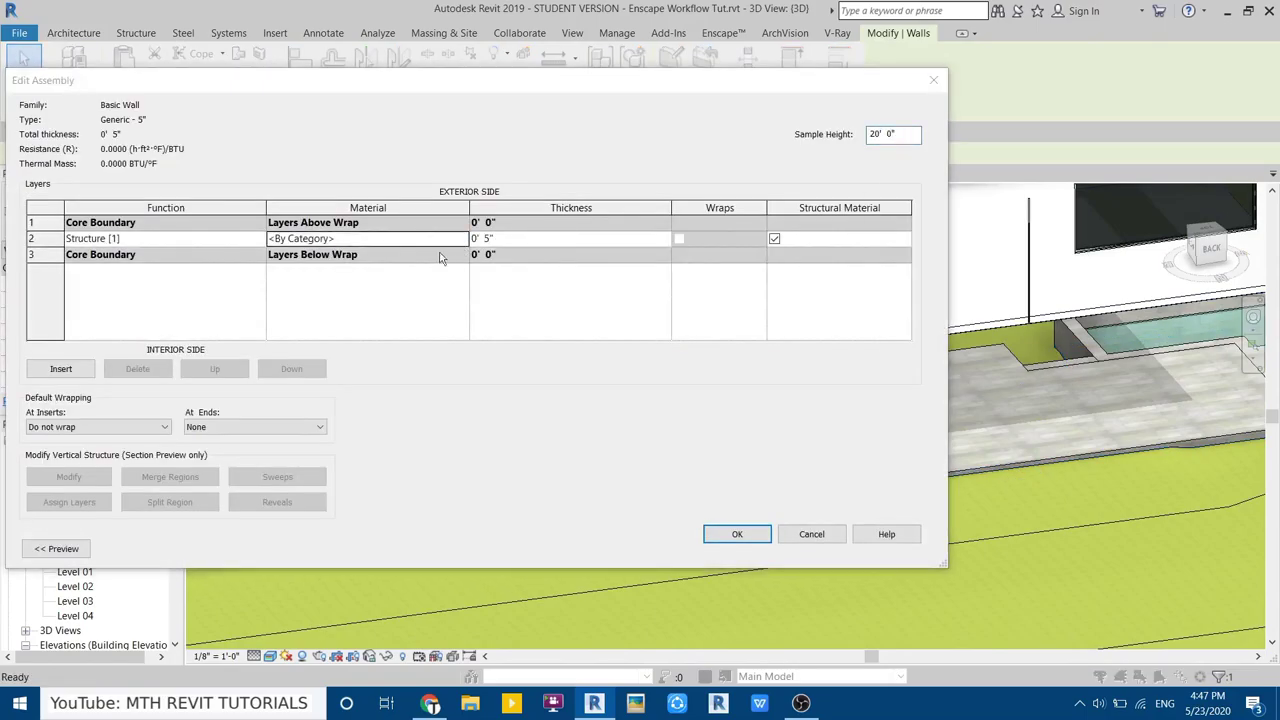
pyautogui.click(463, 239)
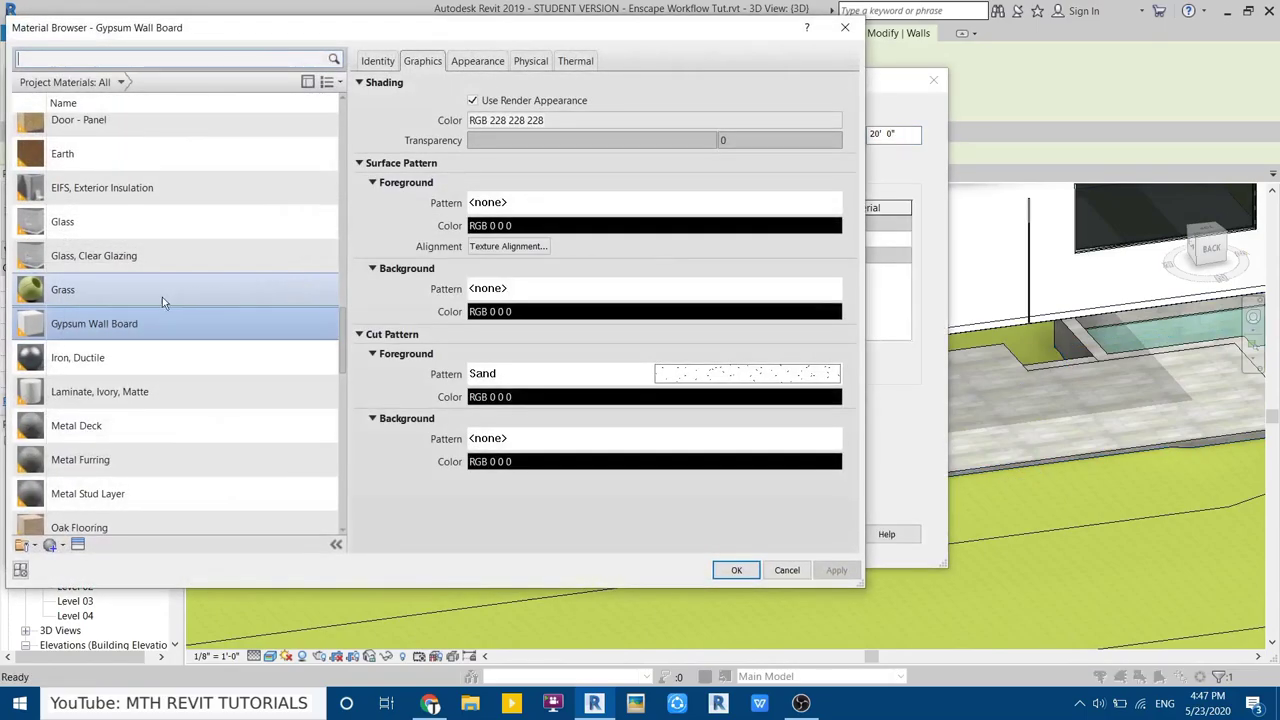
pyautogui.click(734, 571)
pyautogui.click(736, 534)
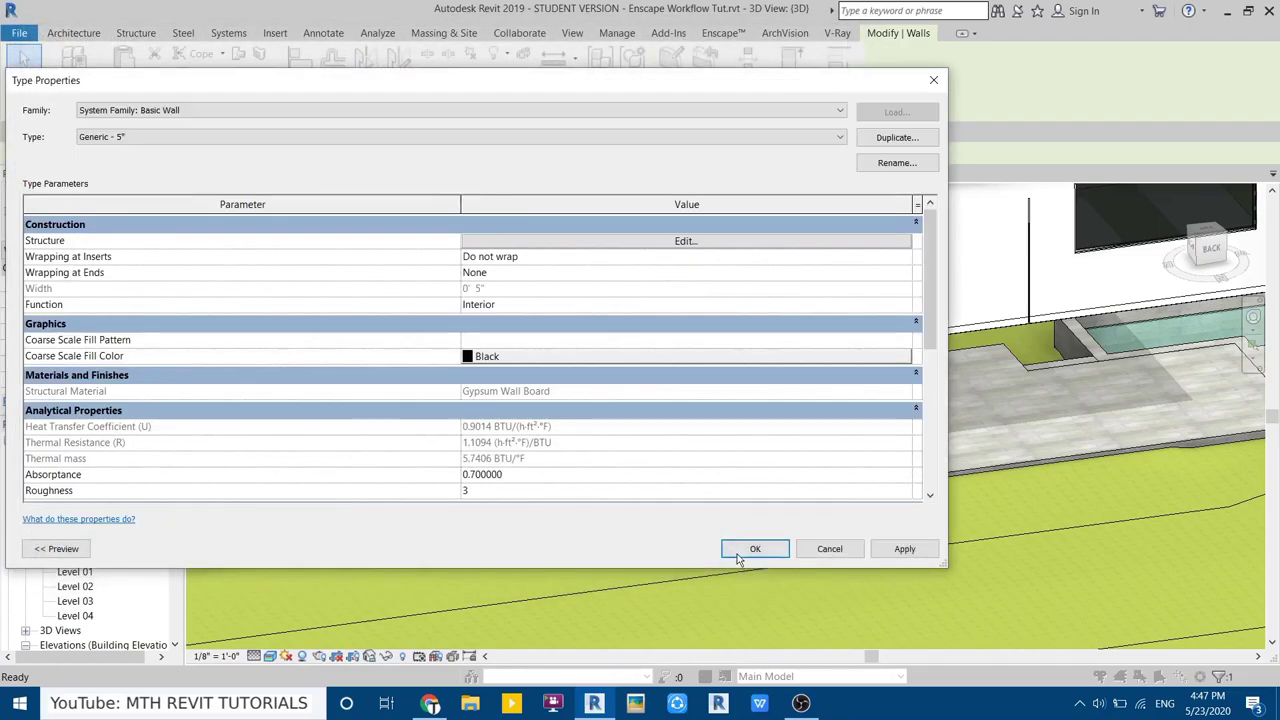
pyautogui.click(740, 553)
pyautogui.scroll(-3, 634, 477)
# Start Enscape's live preview of the {3D} house view, widen its window slightly, and bring up the Settings dropdown
pyautogui.scroll(-2, 652, 512)
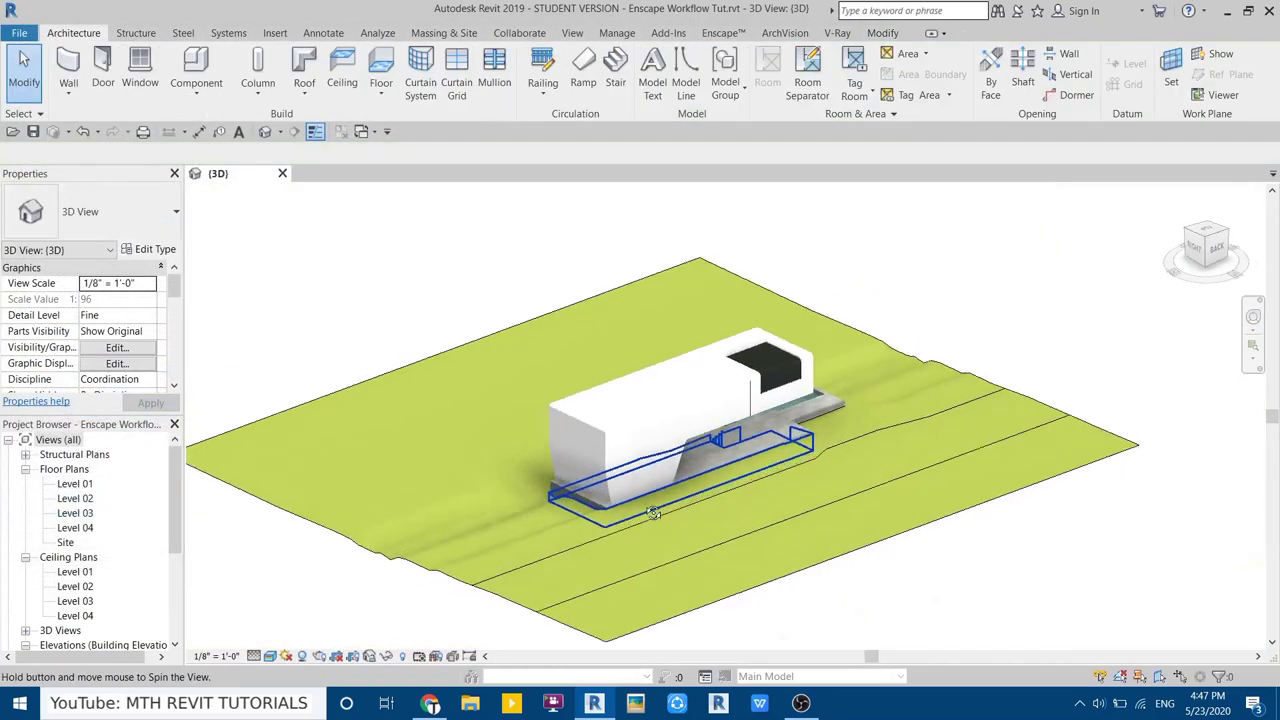
pyautogui.keyDown('shift'); pyautogui.moveTo(652, 512); pyautogui.dragTo(559, 507, button='middle'); pyautogui.keyUp('shift')
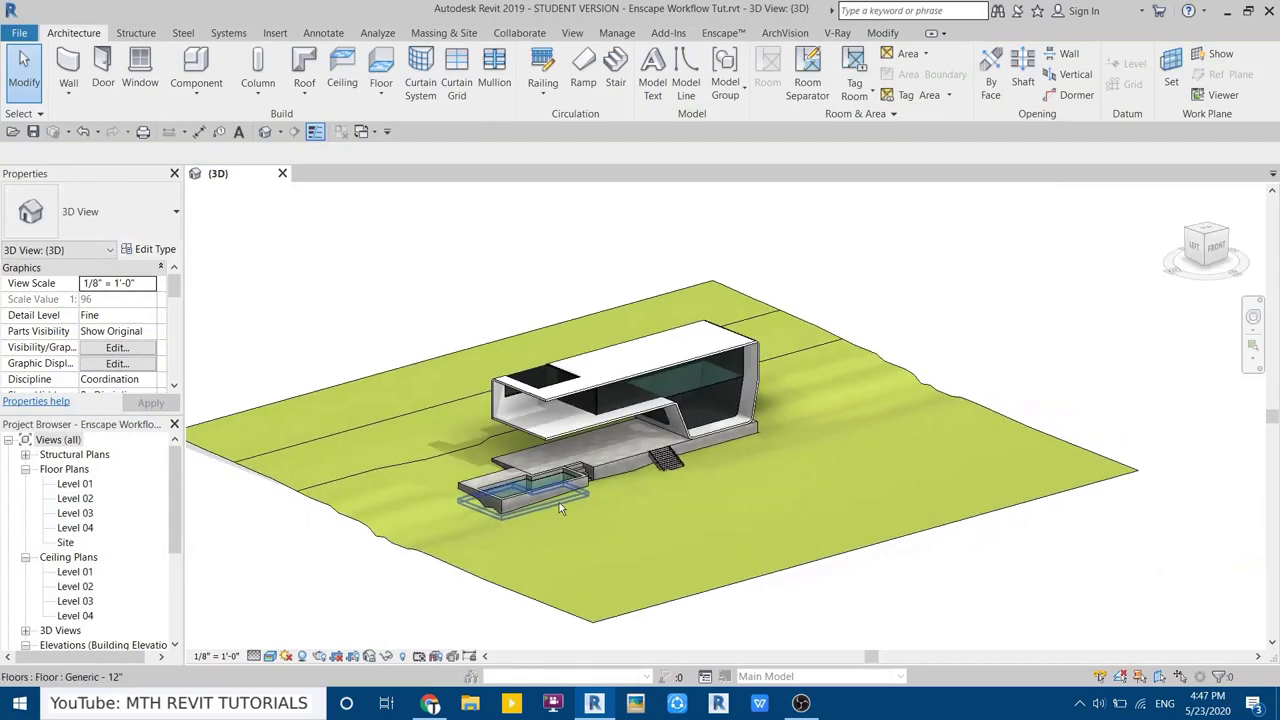
pyautogui.click(723, 33)
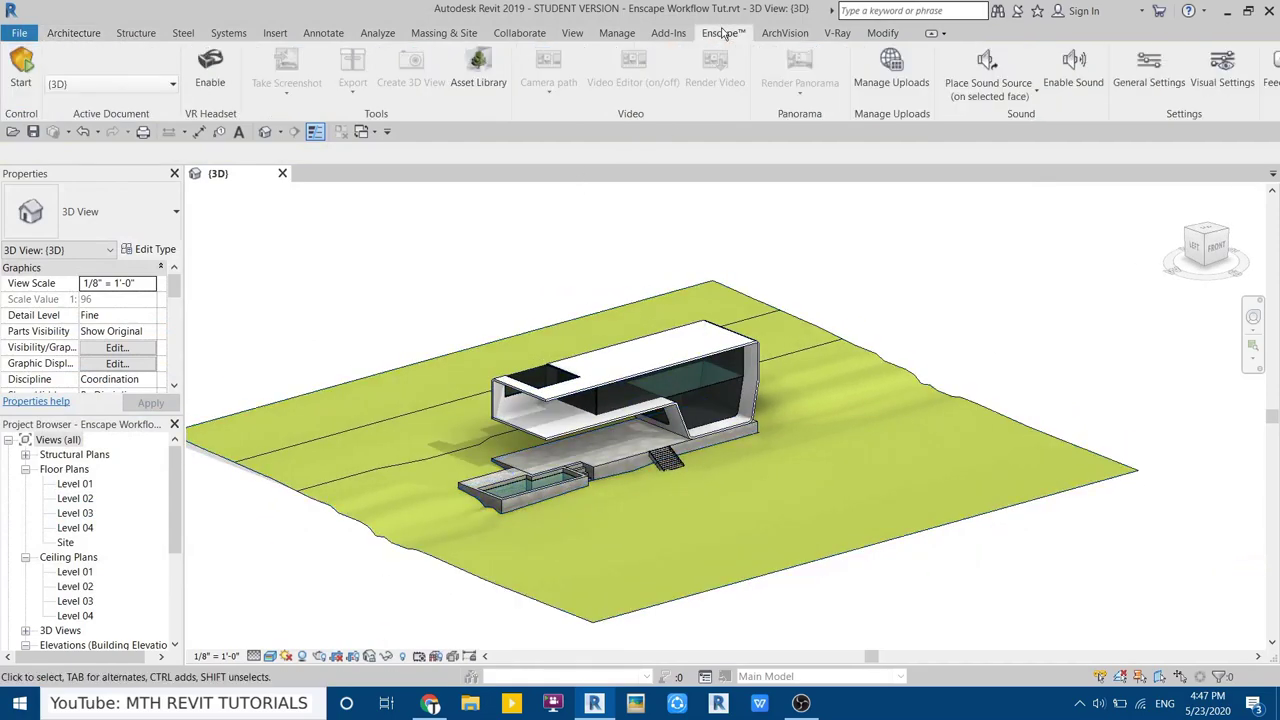
pyautogui.click(21, 83)
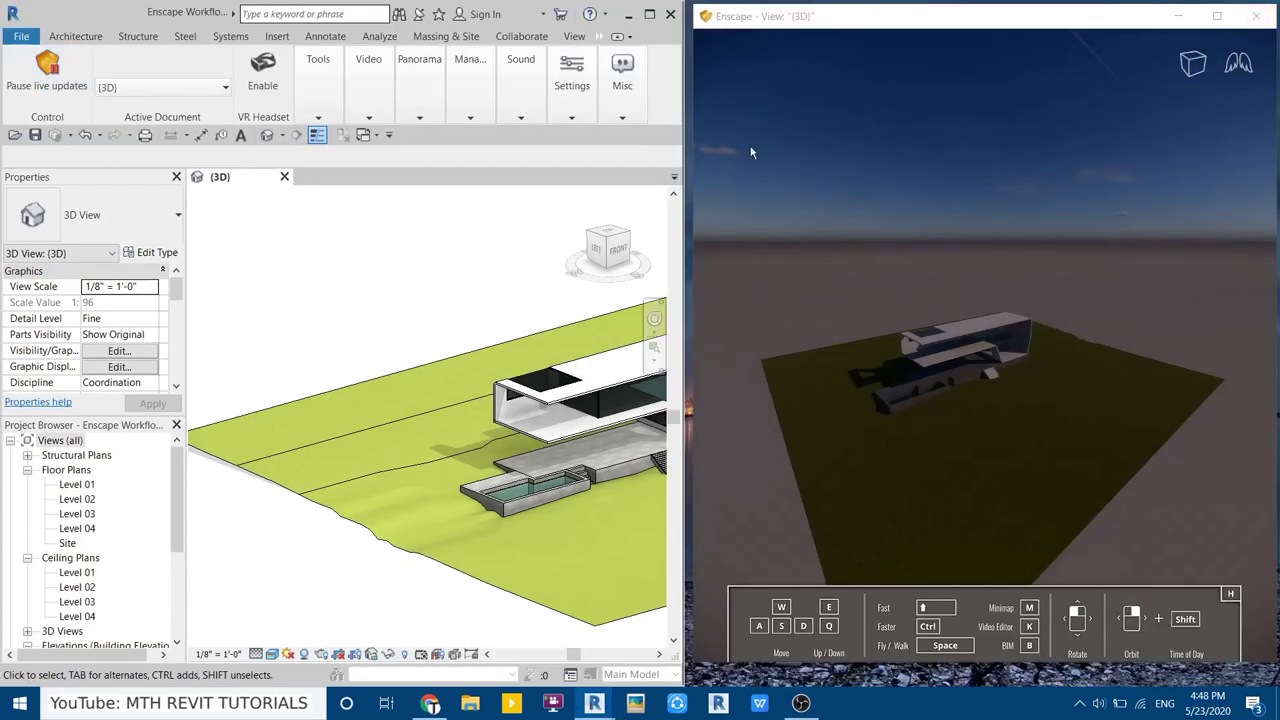
pyautogui.moveTo(685, 180); pyautogui.dragTo(678, 180)
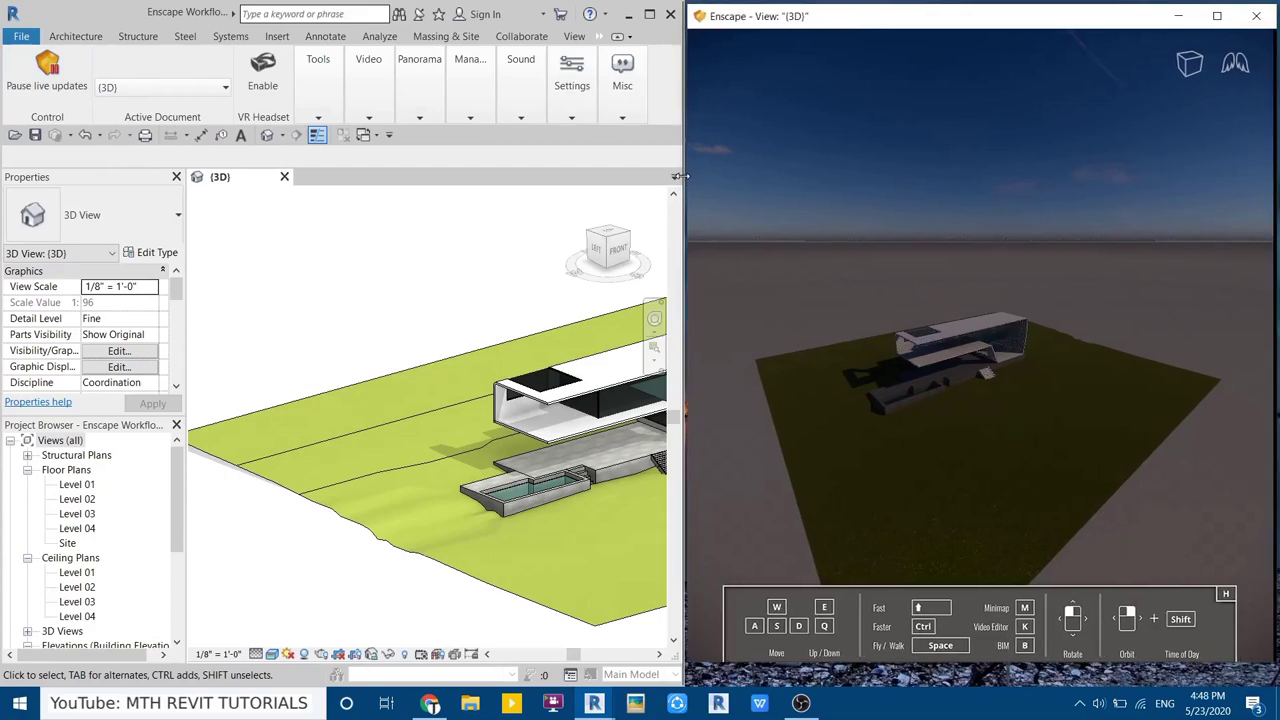
pyautogui.click(572, 115)
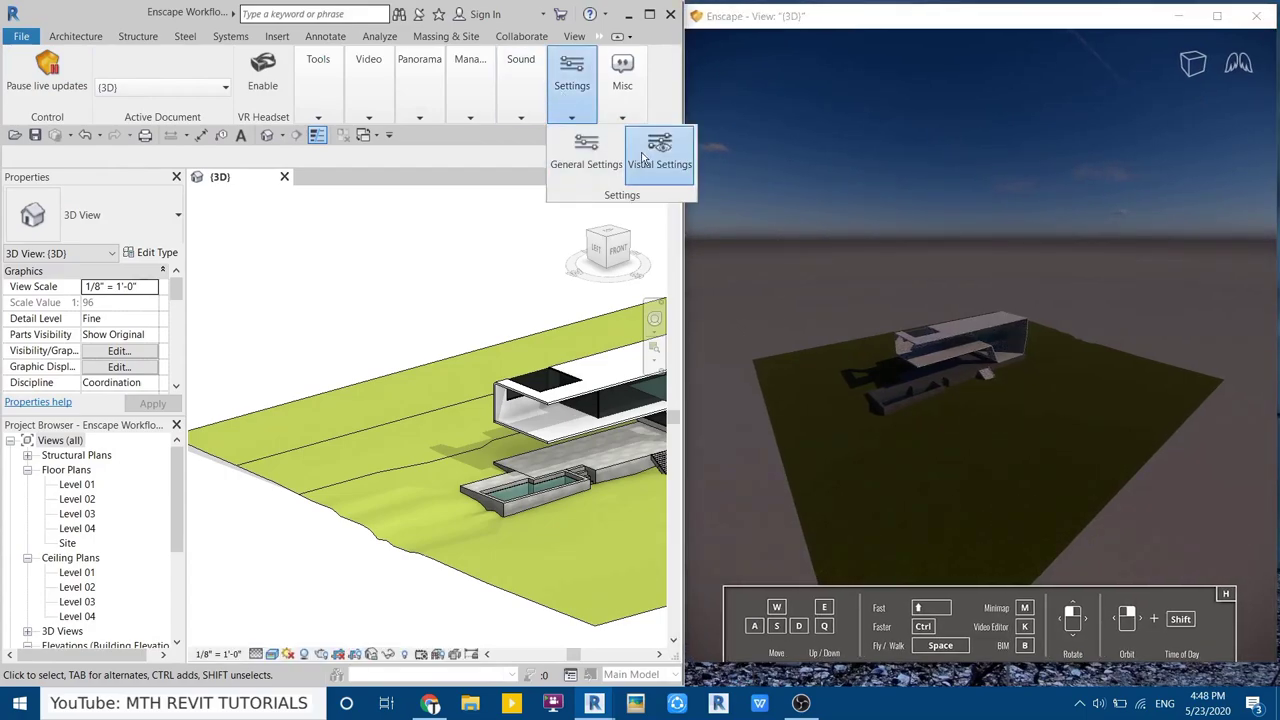
# Reset Enscape visual settings to defaults (50% exposure) and maximize the brighter preview to full screen
pyautogui.click(648, 160)
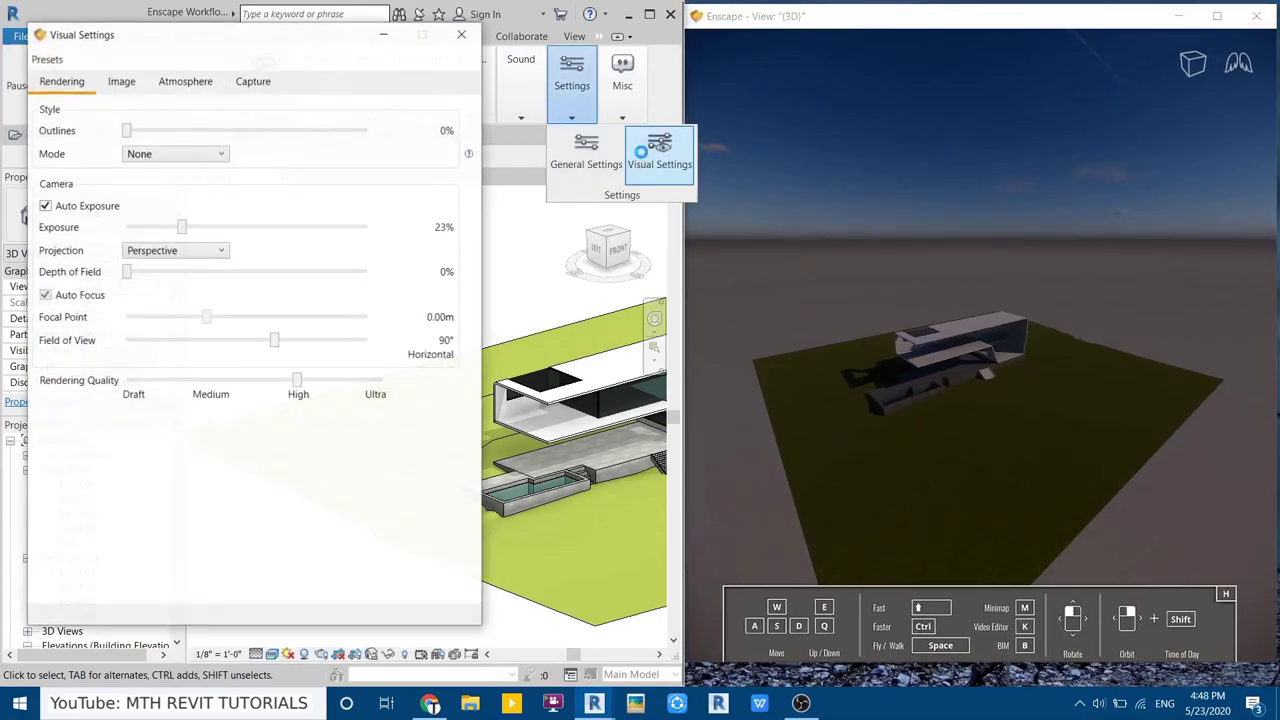
pyautogui.click(50, 60)
pyautogui.click(66, 123)
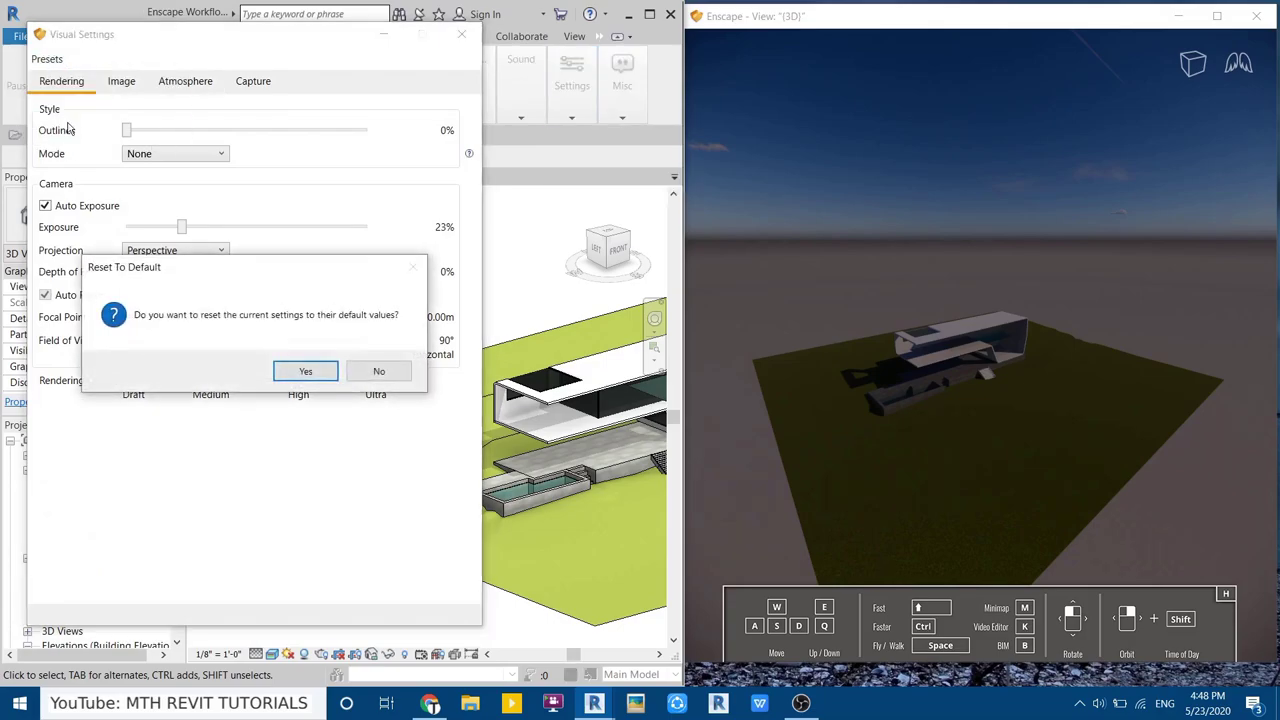
pyautogui.click(299, 370)
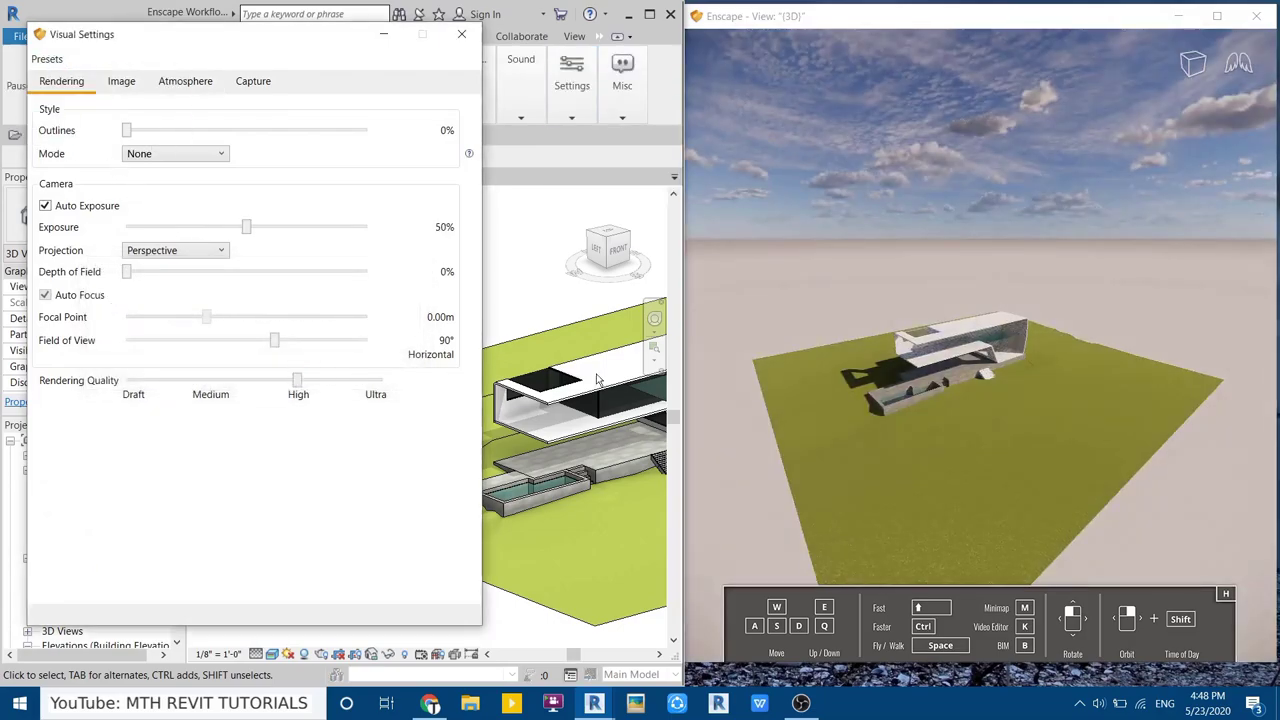
pyautogui.click(926, 355)
pyautogui.click(1215, 18)
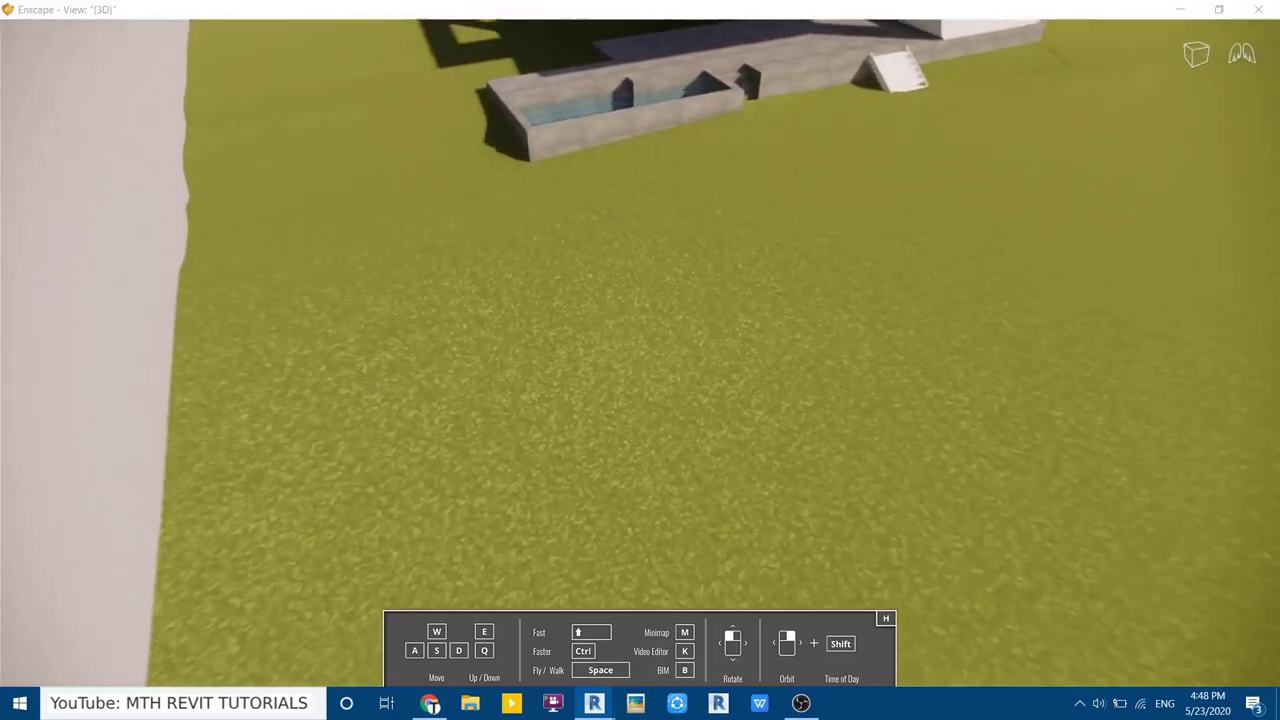
# Fly the Enscape camera around the house, tilt down toward the grass, then restore the window beside Revit
pyautogui.scroll(-5, 493, 487)
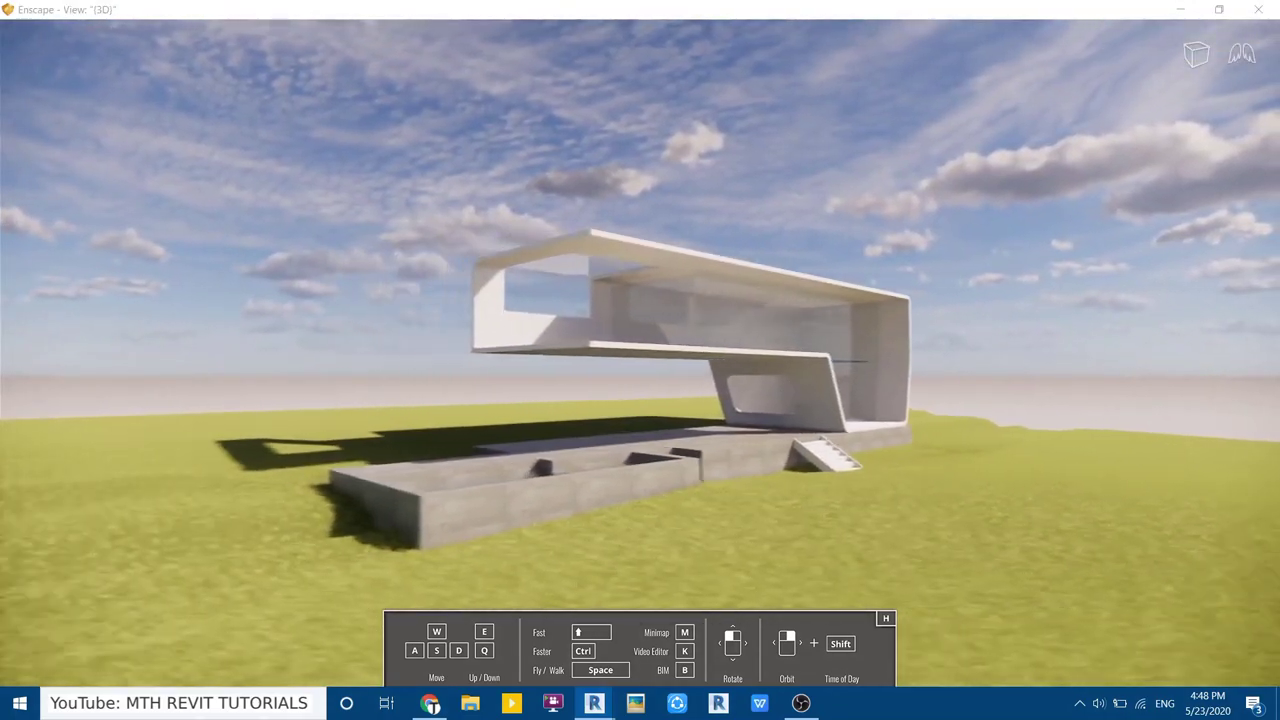
pyautogui.press('s')
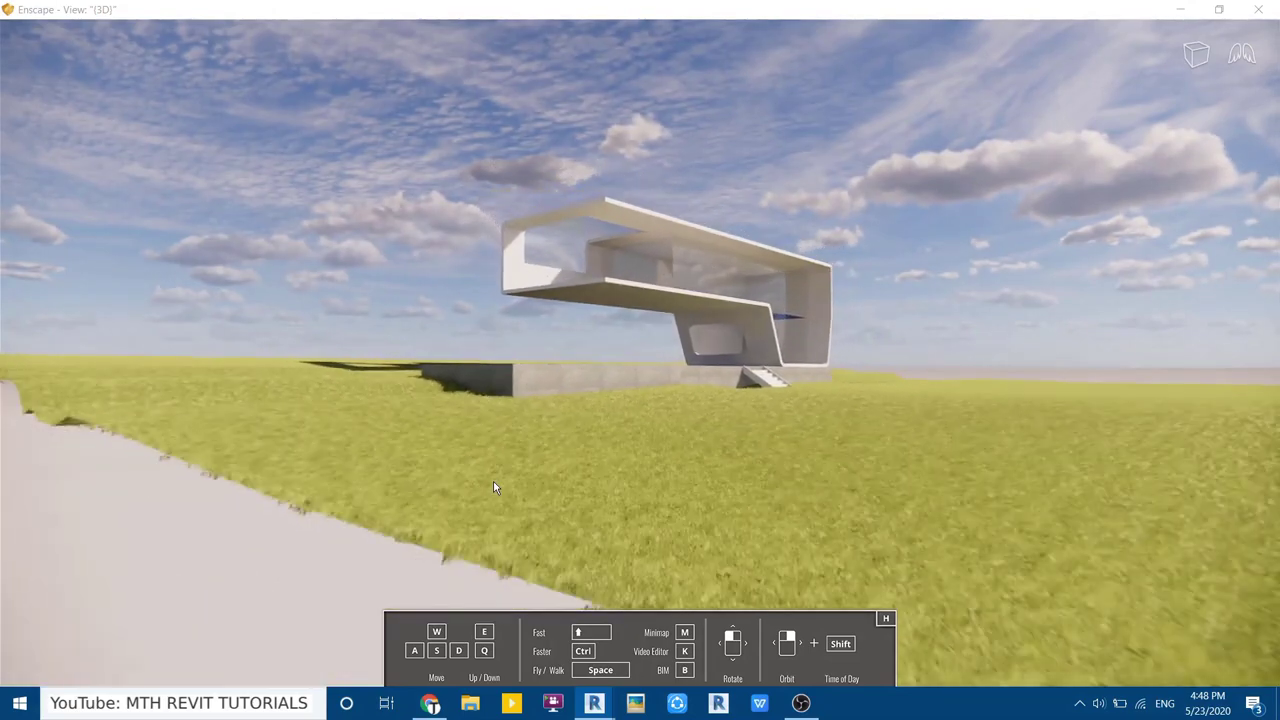
pyautogui.press('w')
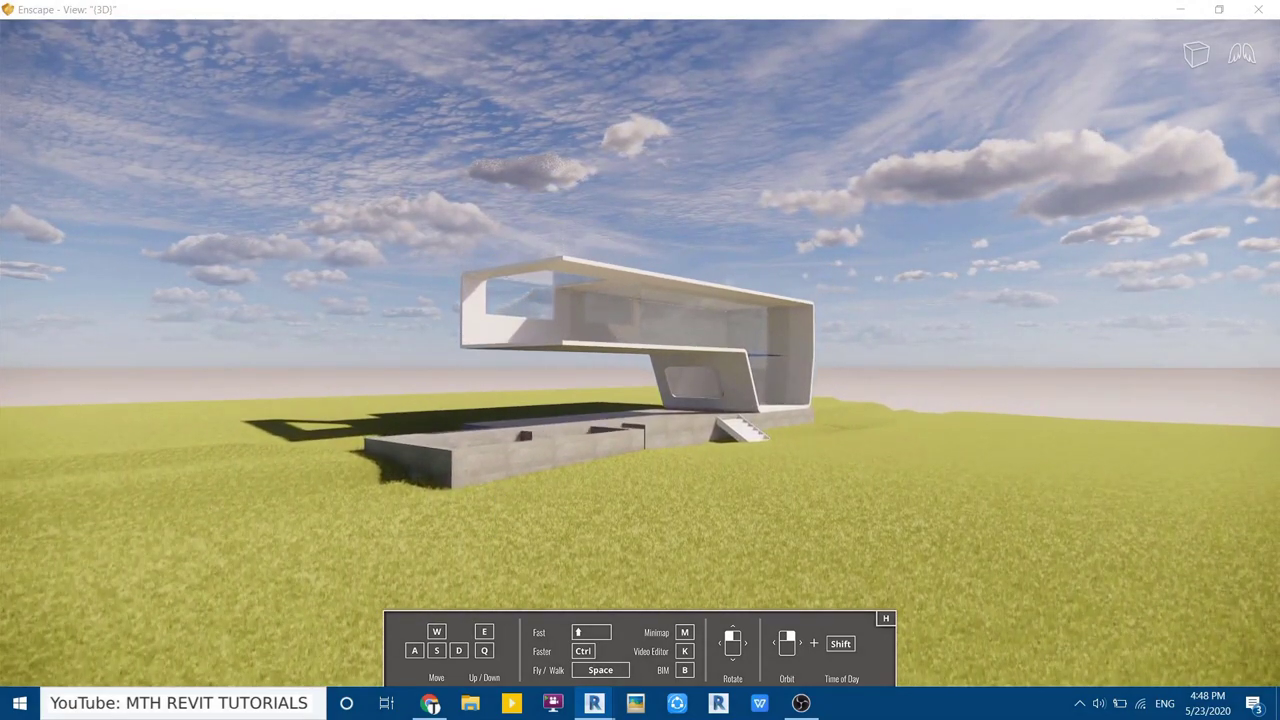
pyautogui.moveTo(498, 447); pyautogui.dragTo(537, 445)
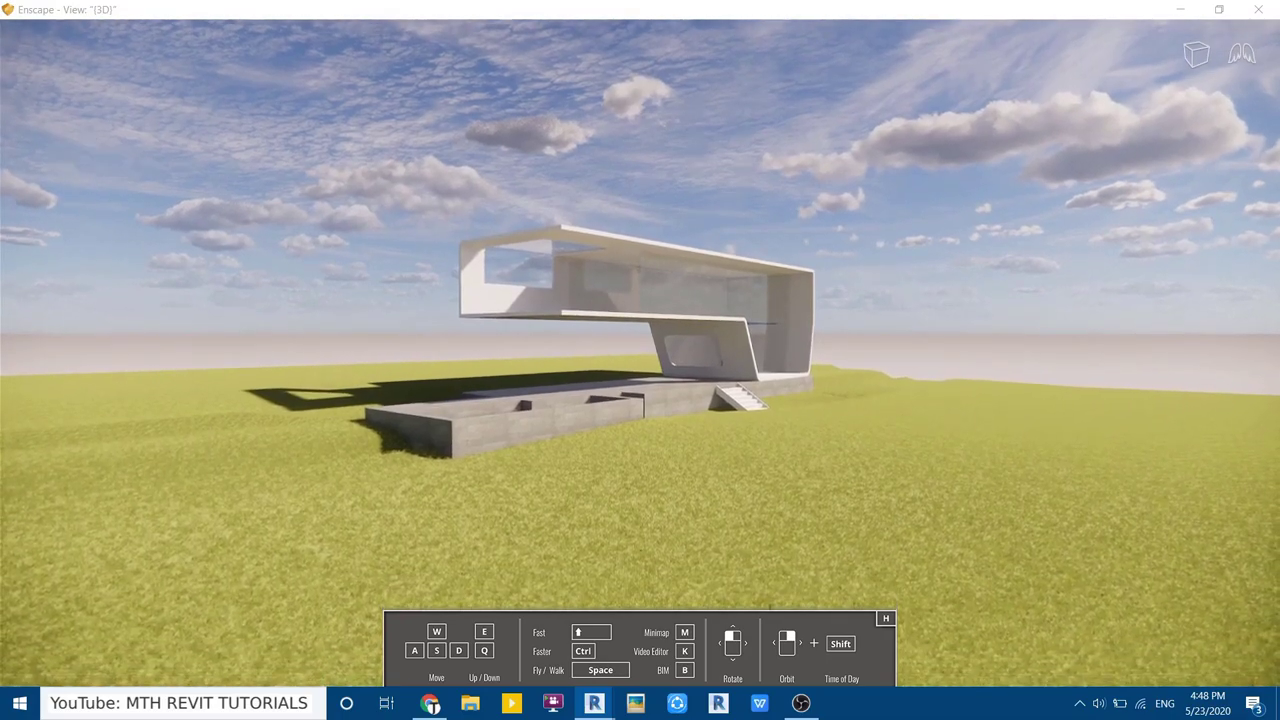
pyautogui.click(1218, 10)
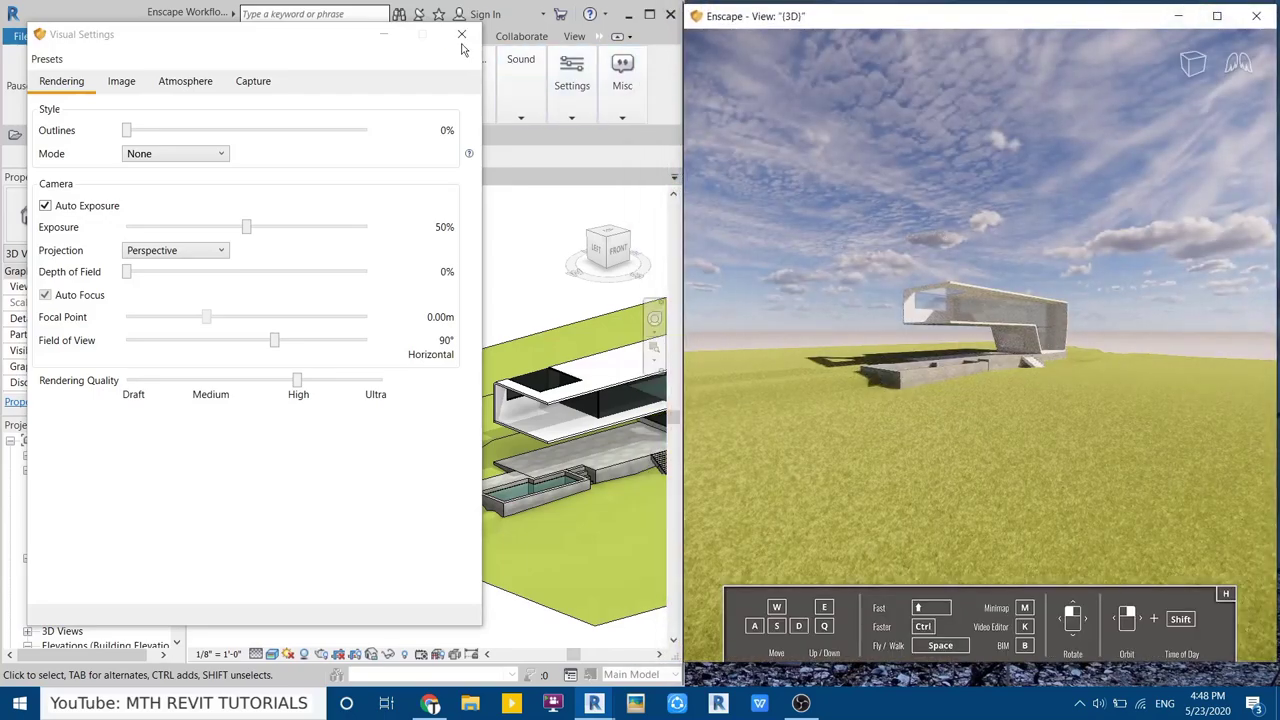
# Save the Enscape camera as Revit 3D view 'Enscape 3D view 1', pause live updates, and maximize Revit
pyautogui.click(462, 38)
pyautogui.click(319, 119)
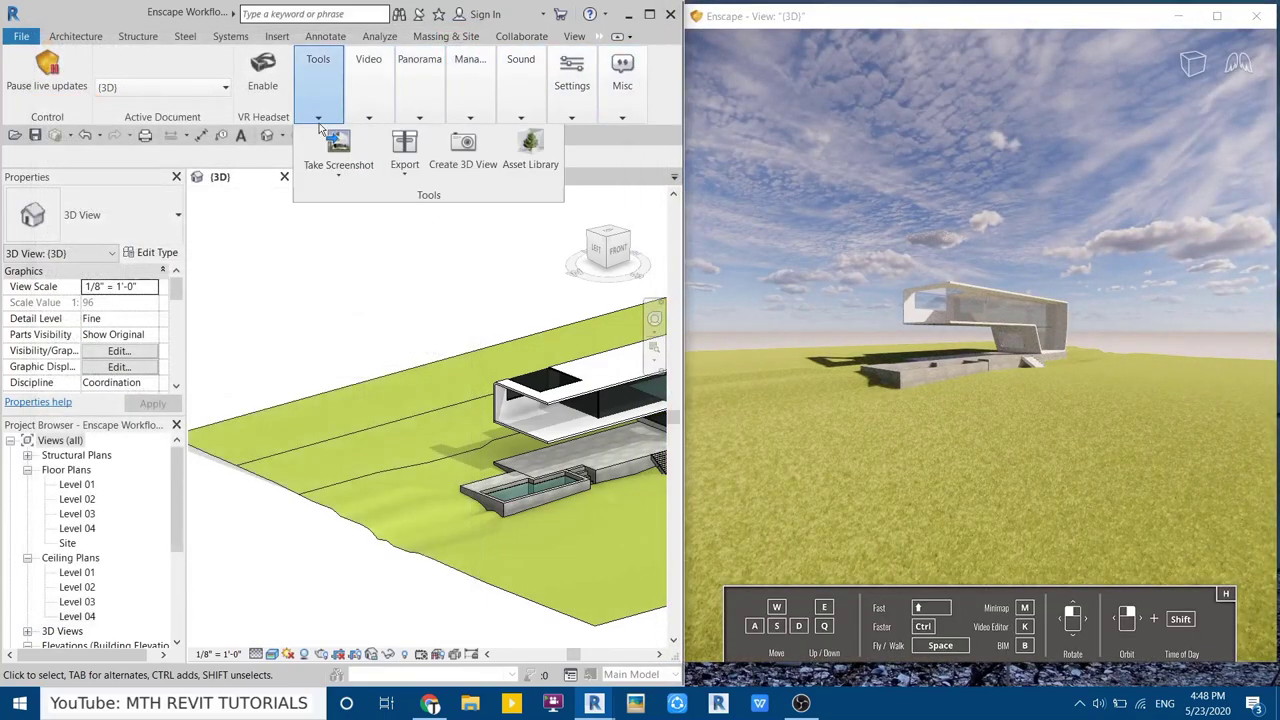
pyautogui.click(444, 172)
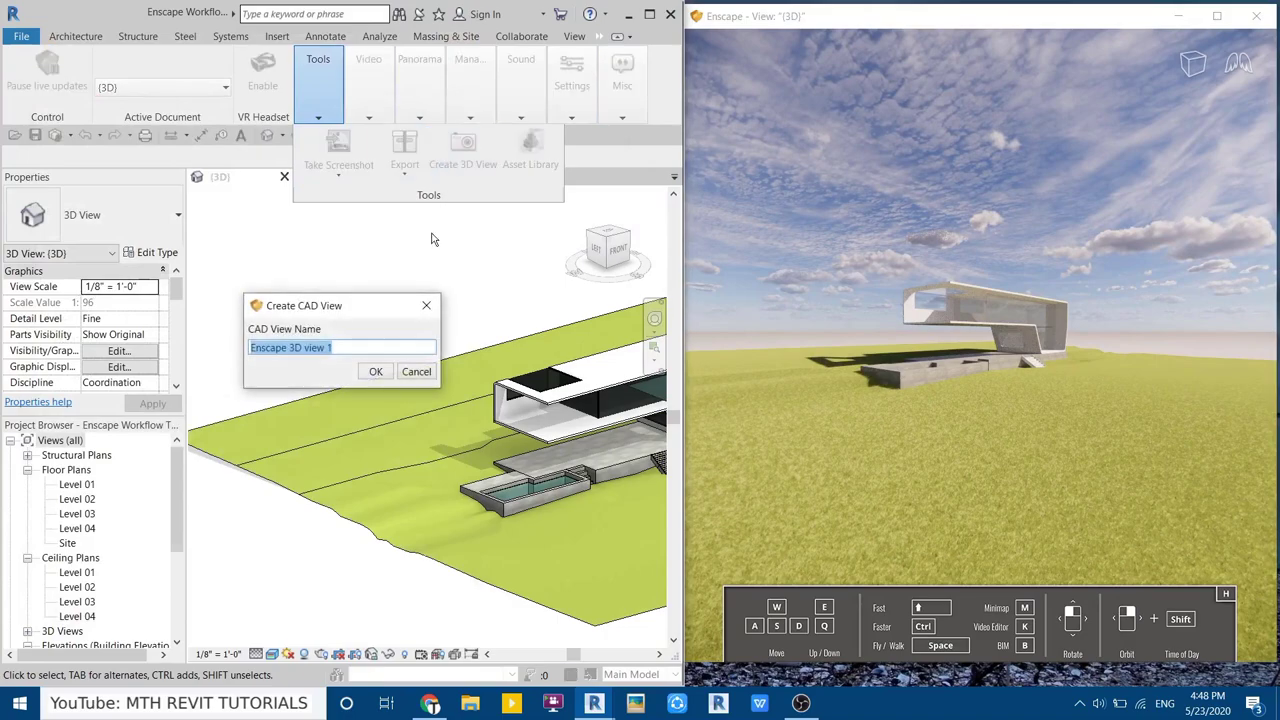
pyautogui.click(375, 372)
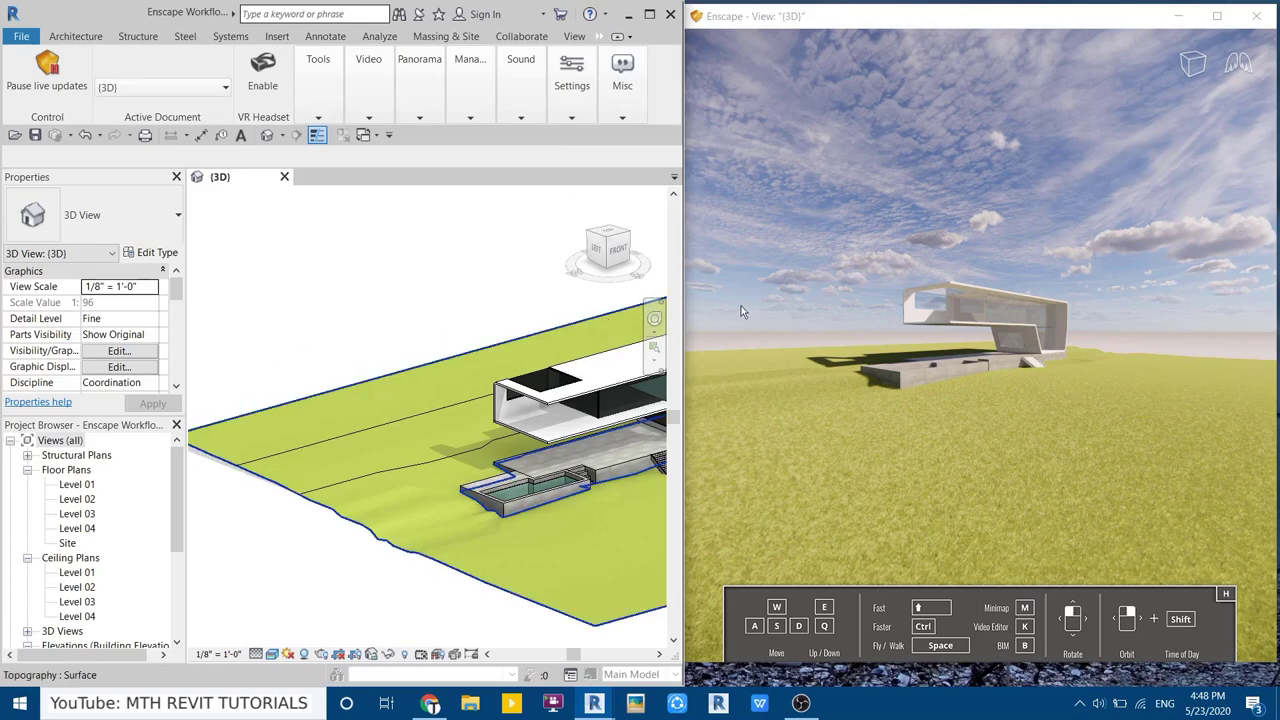
pyautogui.click(63, 99)
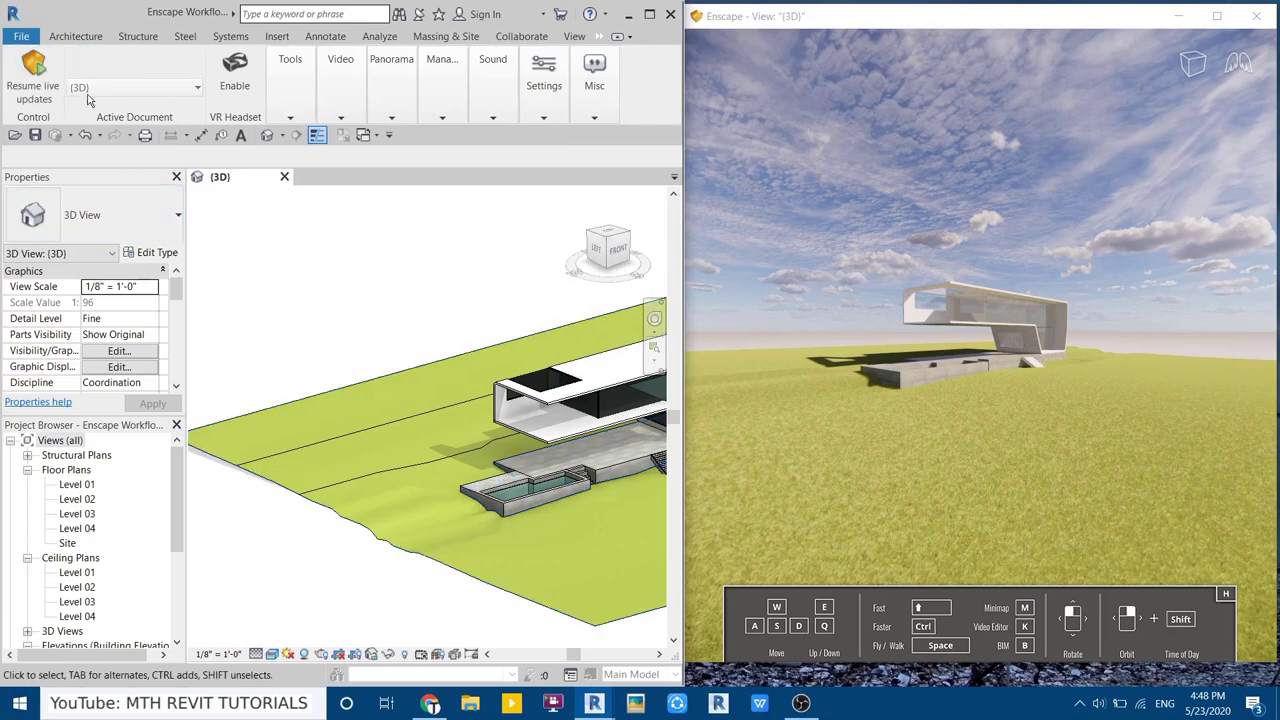
pyautogui.click(655, 14)
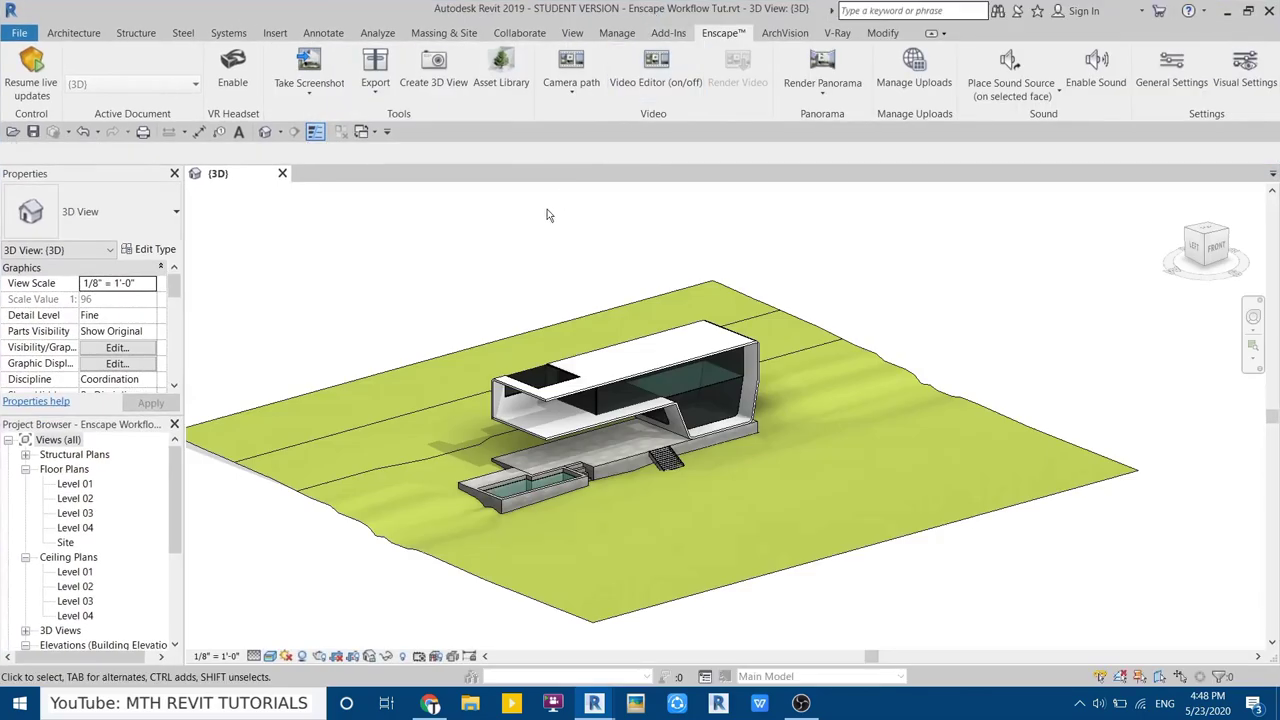
# Open and pan the Site floor plan, then show Enscape's Asset Library with its 1569 assets
pyautogui.doubleClick(75, 545)
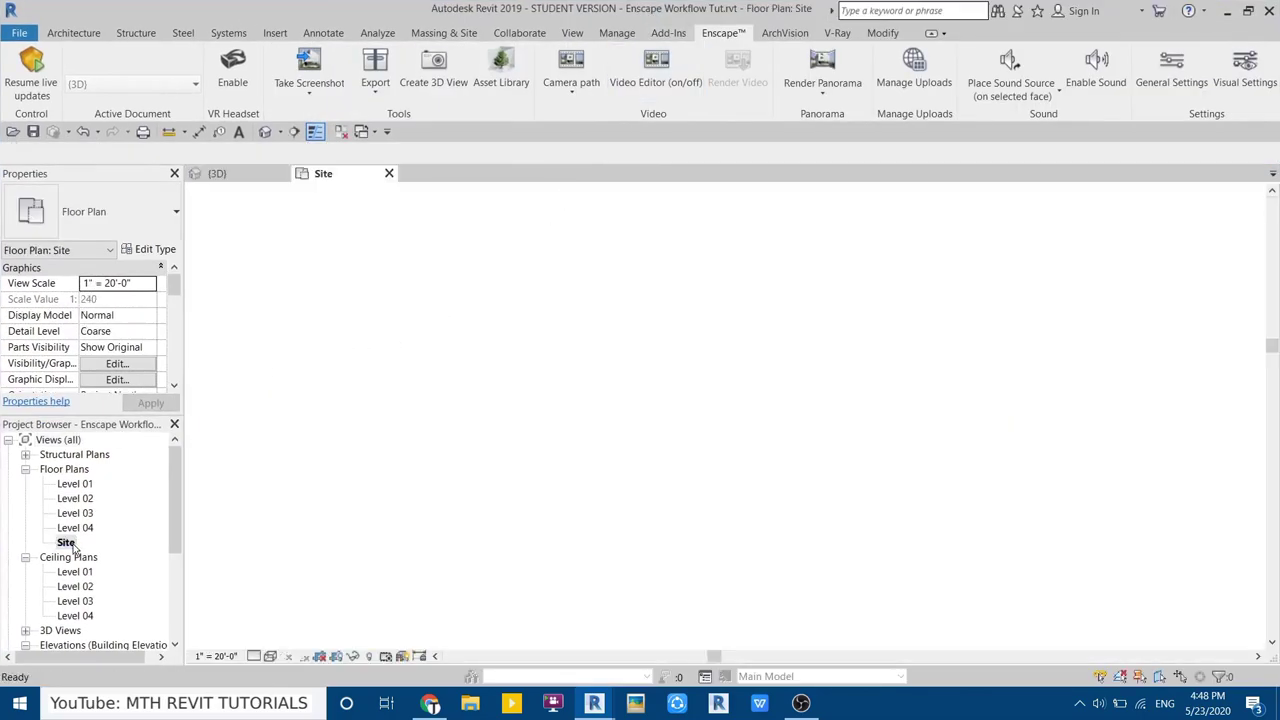
pyautogui.moveTo(603, 491); pyautogui.dragTo(553, 503, button='middle')
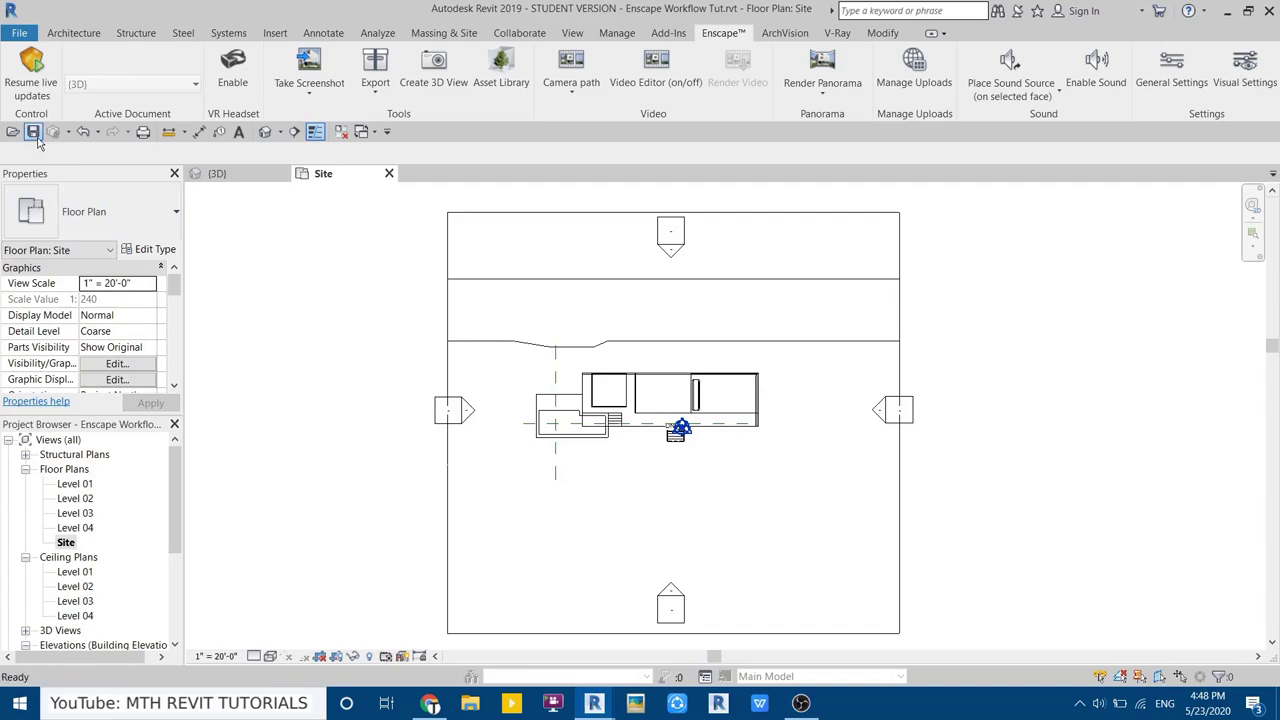
pyautogui.click(497, 70)
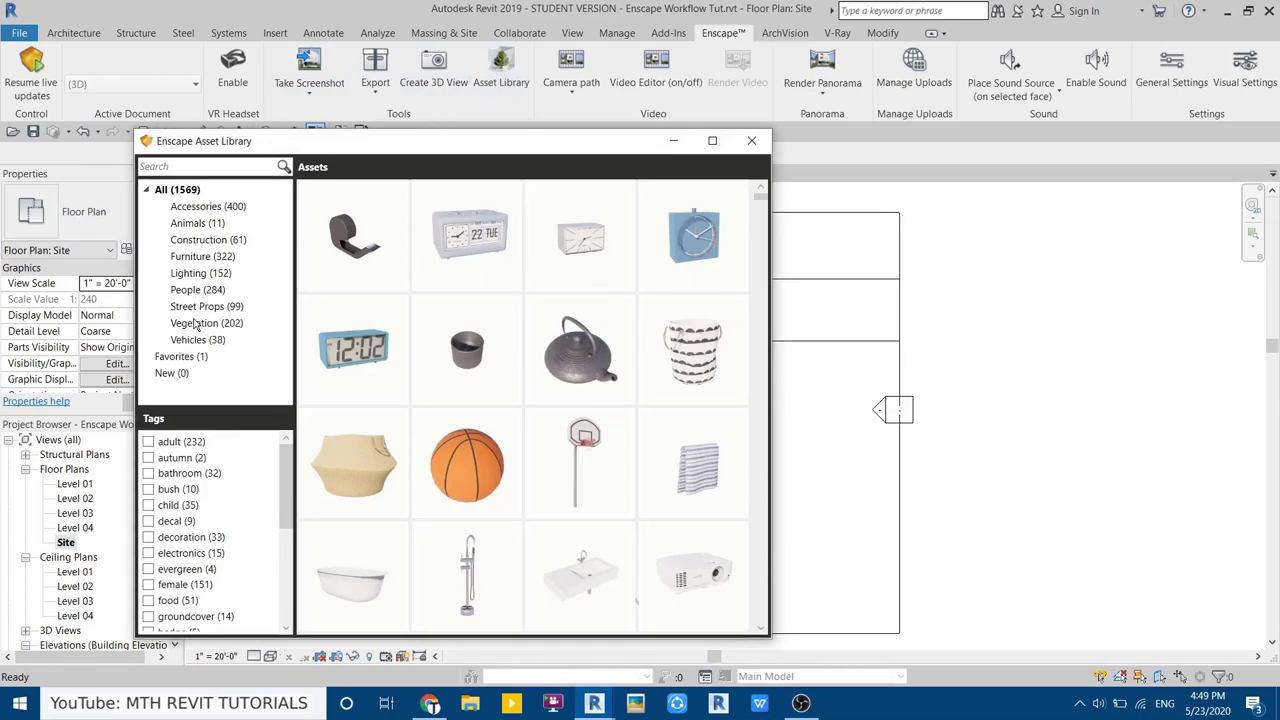
# Pick the Baobab tree from the Vegetation assets and set its type Height to 40
pyautogui.click(196, 325)
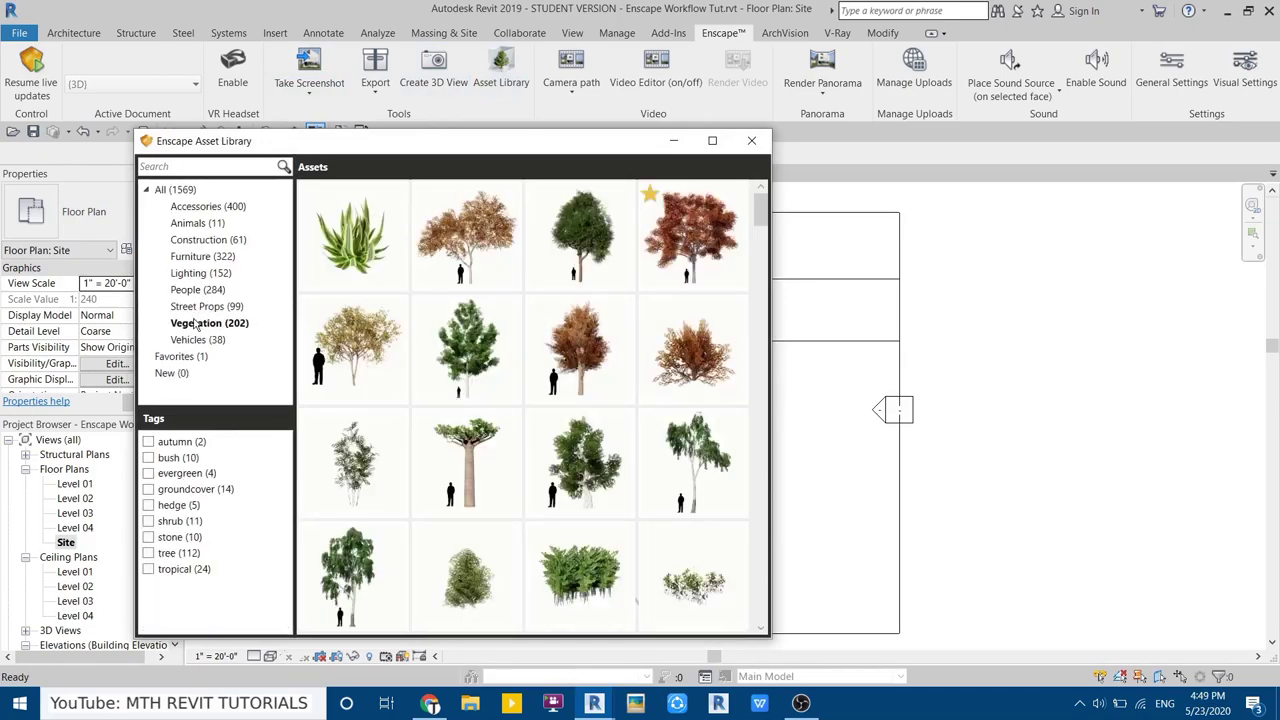
pyautogui.moveTo(580, 455)
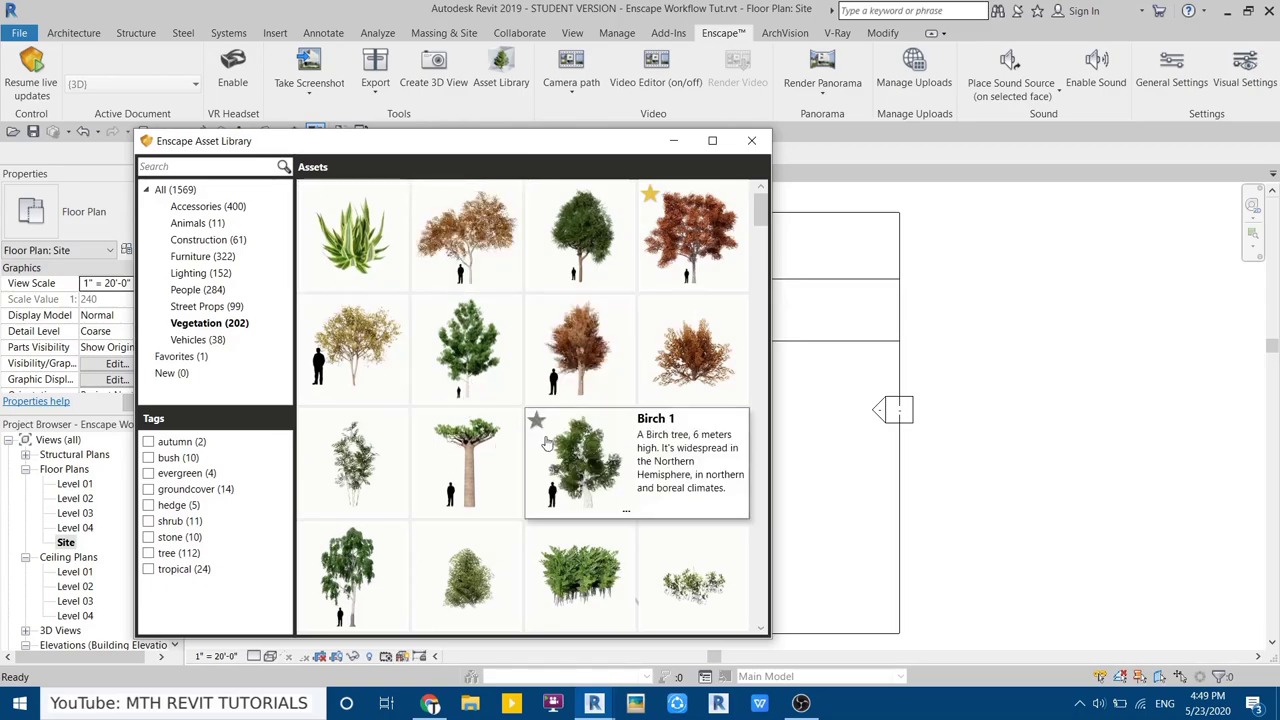
pyautogui.click(450, 475)
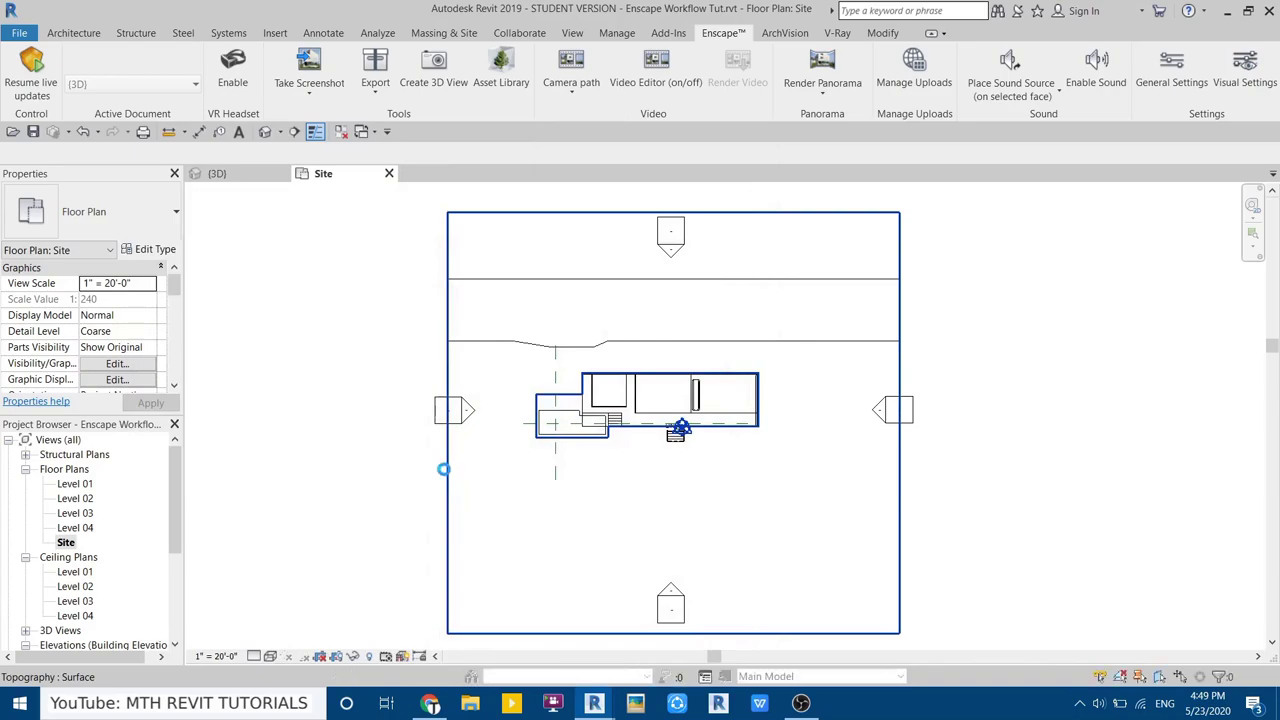
pyautogui.click(150, 250)
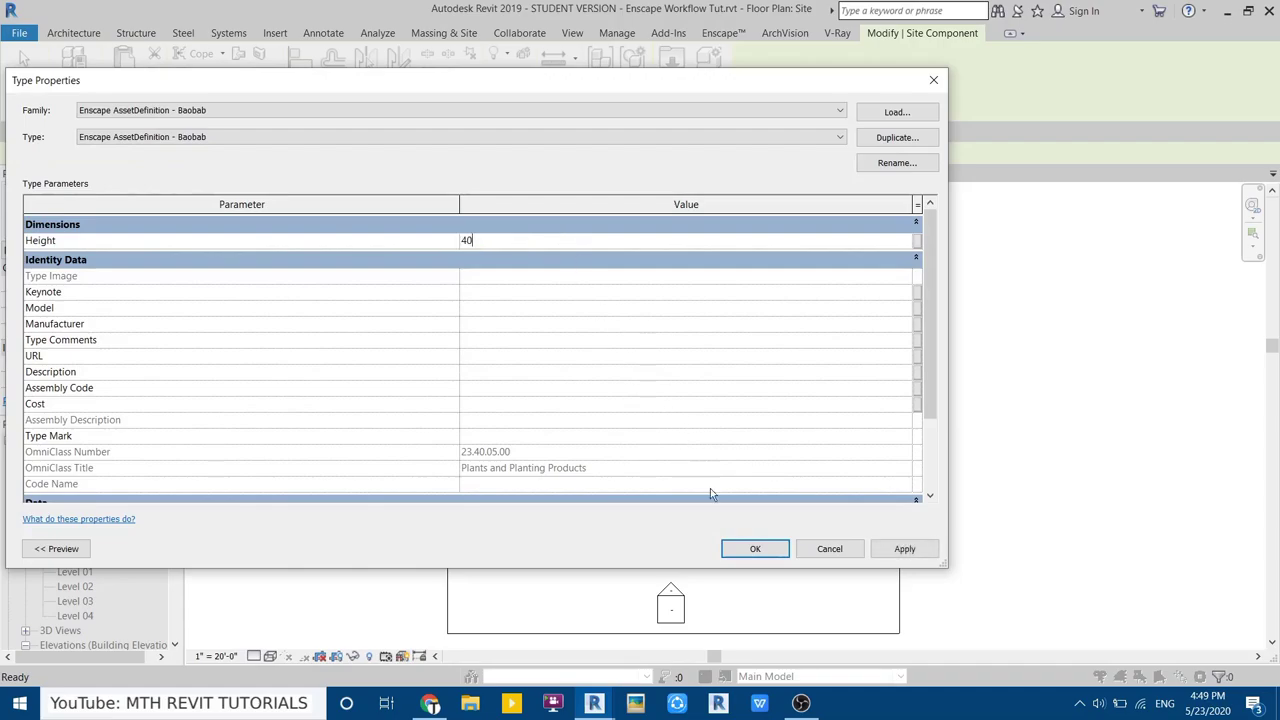
pyautogui.click(752, 545)
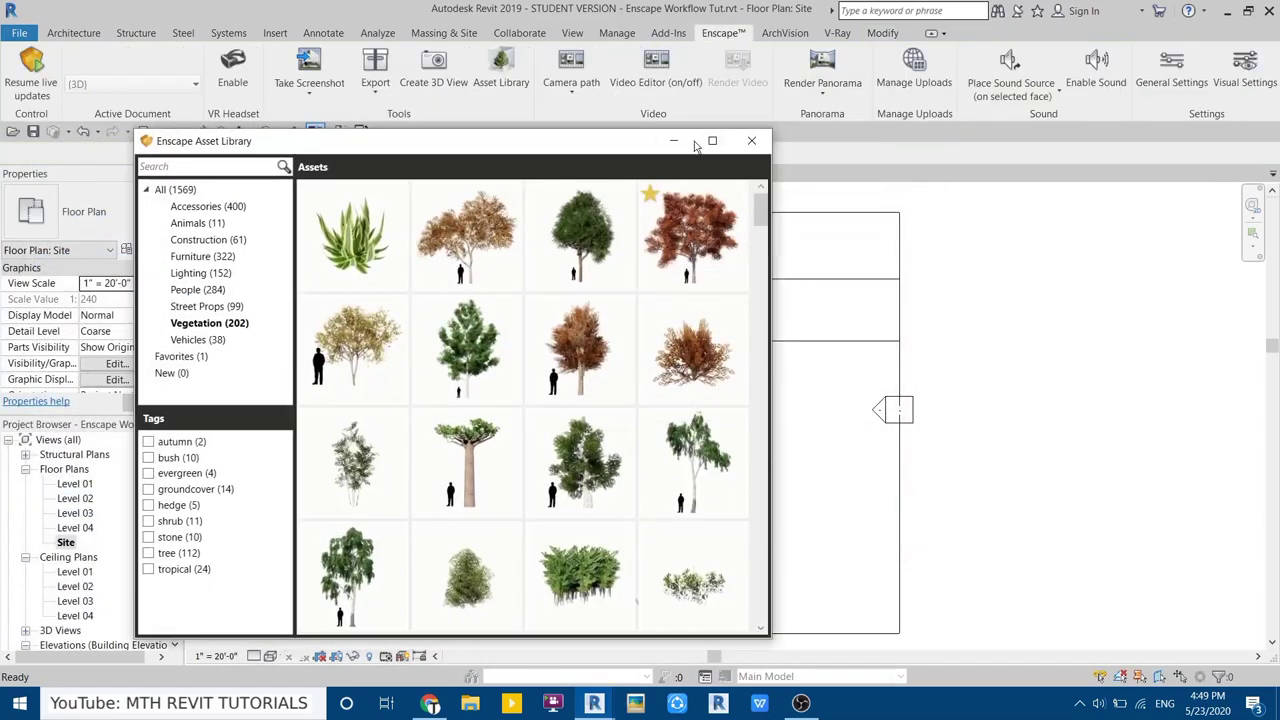
pyautogui.click(677, 141)
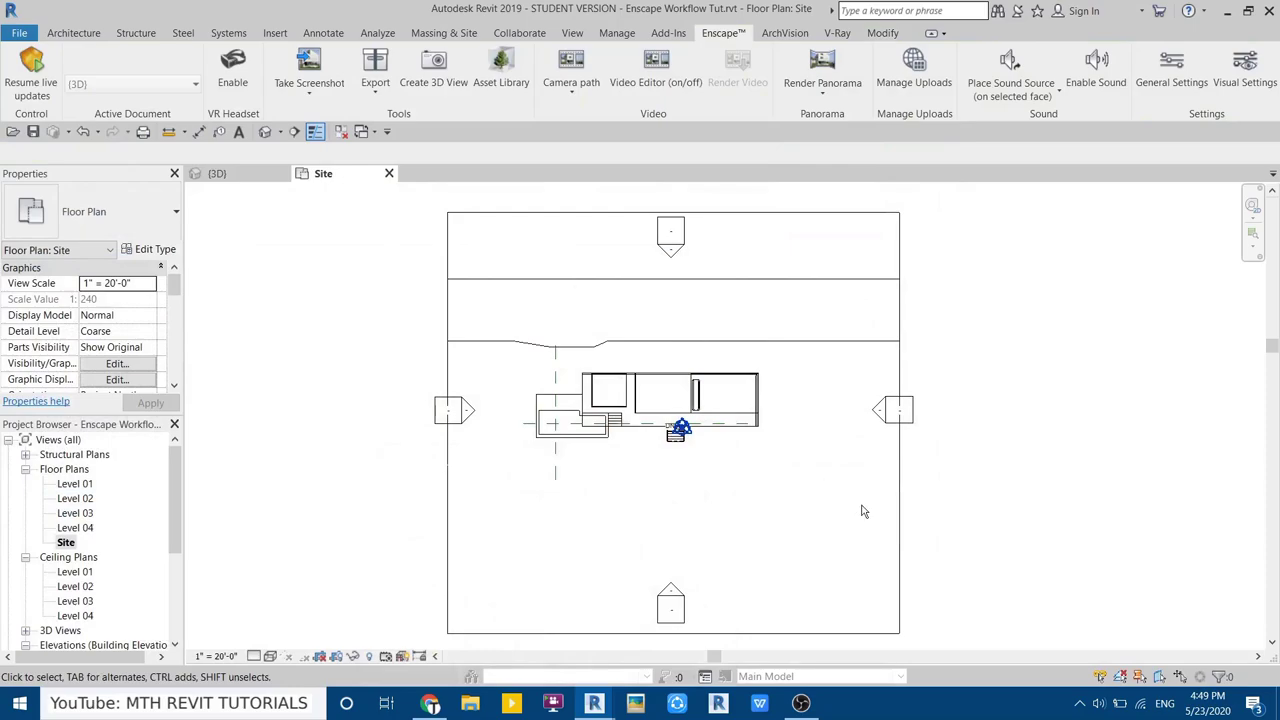
pyautogui.moveTo(594, 703)
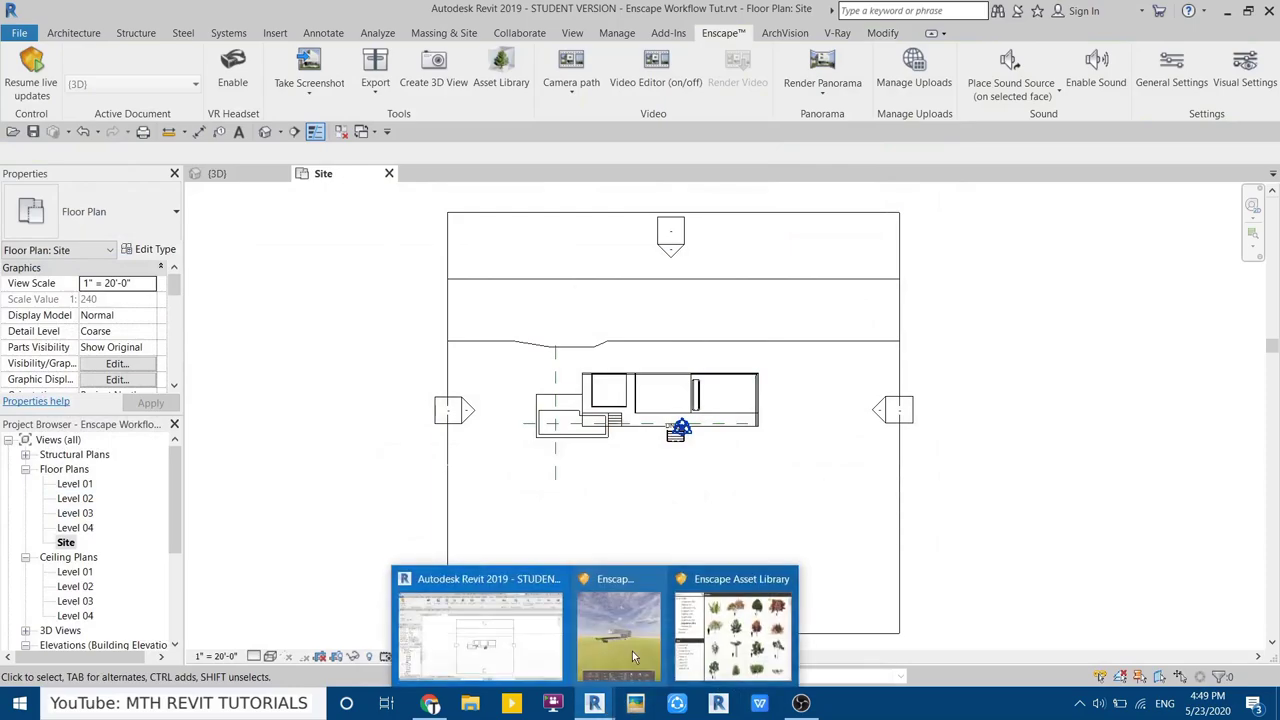
pyautogui.click(712, 625)
# Place seven Baobab trees around the site's right side, top left and below the house
pyautogui.click(473, 452)
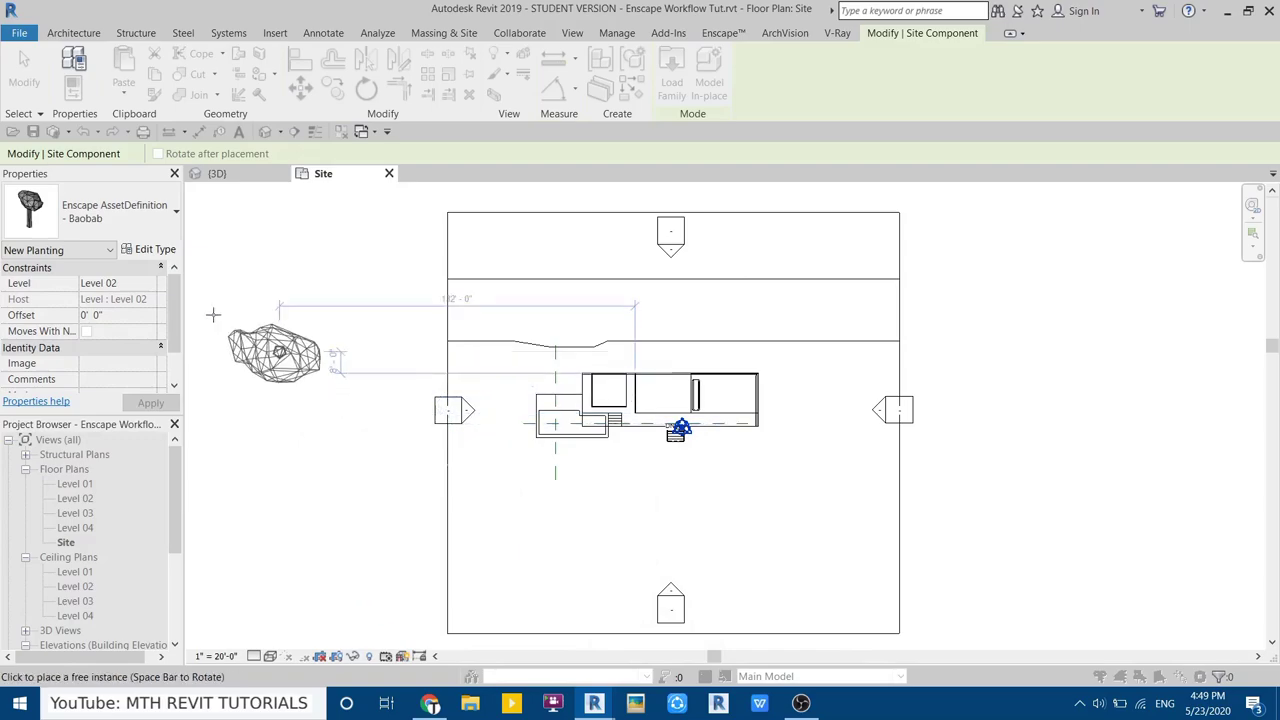
pyautogui.click(835, 565)
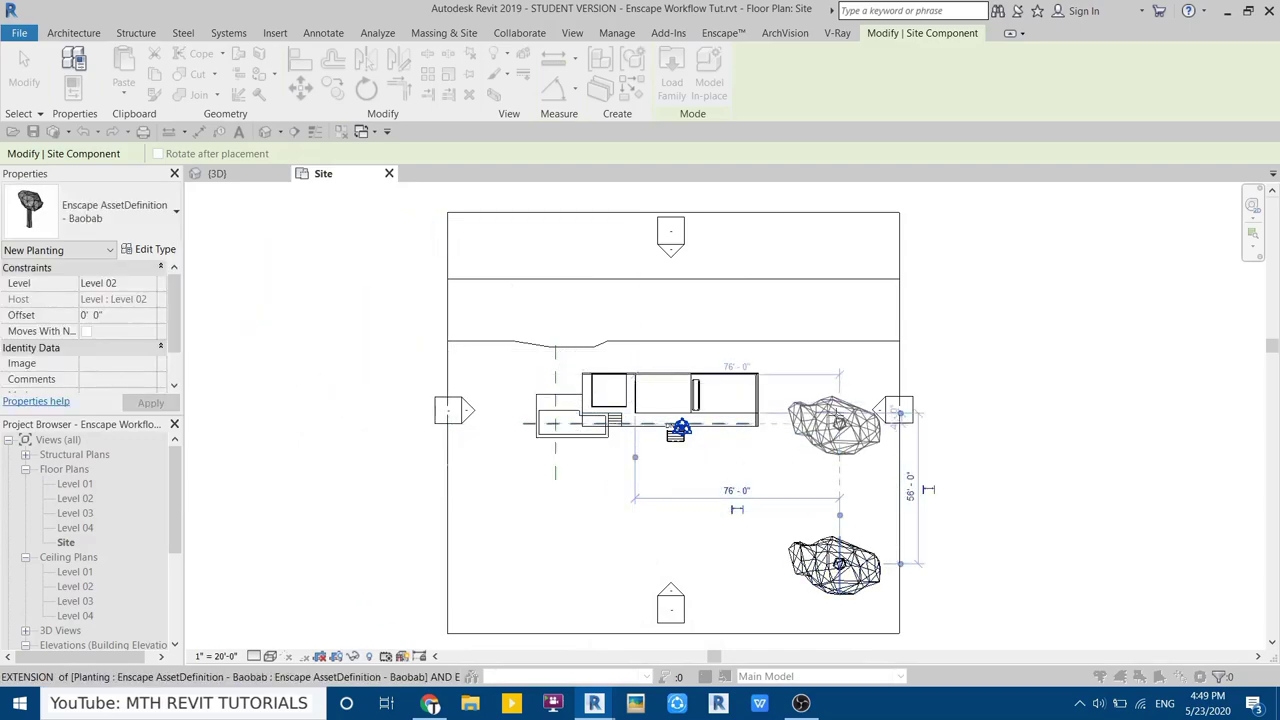
pyautogui.click(899, 457)
pyautogui.click(899, 343)
pyautogui.click(813, 245)
pyautogui.click(501, 246)
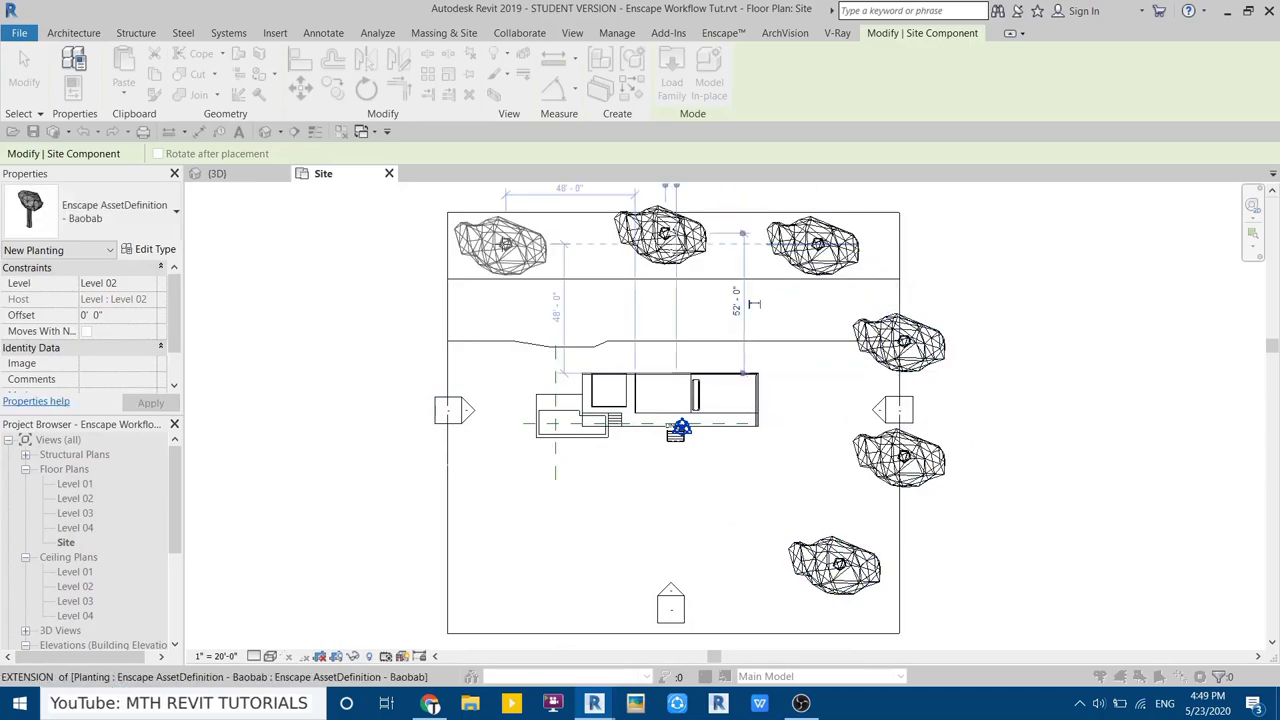
pyautogui.moveTo(458, 532); pyautogui.dragTo(500, 428, button='middle')
pyautogui.click(499, 470)
pyautogui.click(813, 525)
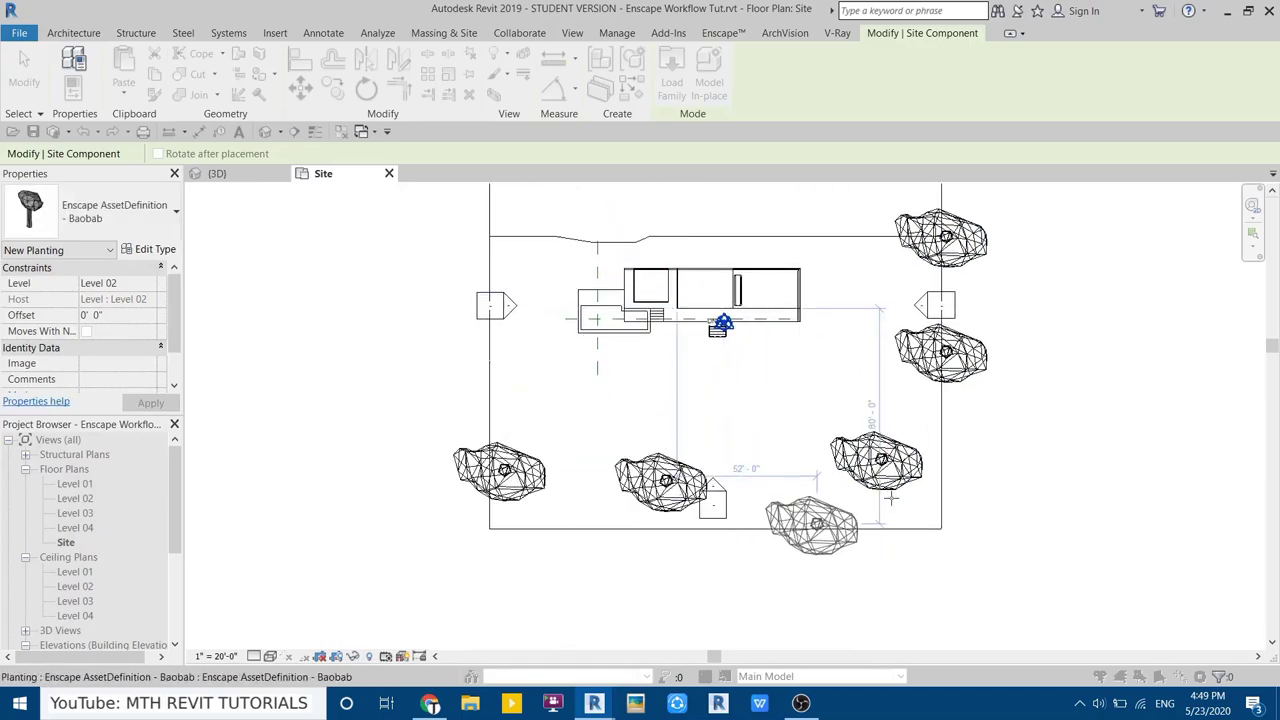
pyautogui.moveTo(812, 420); pyautogui.dragTo(537, 580, button='middle')
pyautogui.moveTo(584, 376)
pyautogui.mouseDown(button='middle')
pyautogui.moveTo(695, 270)
pyautogui.moveTo(686, 341)
pyautogui.mouseUp(button='middle')
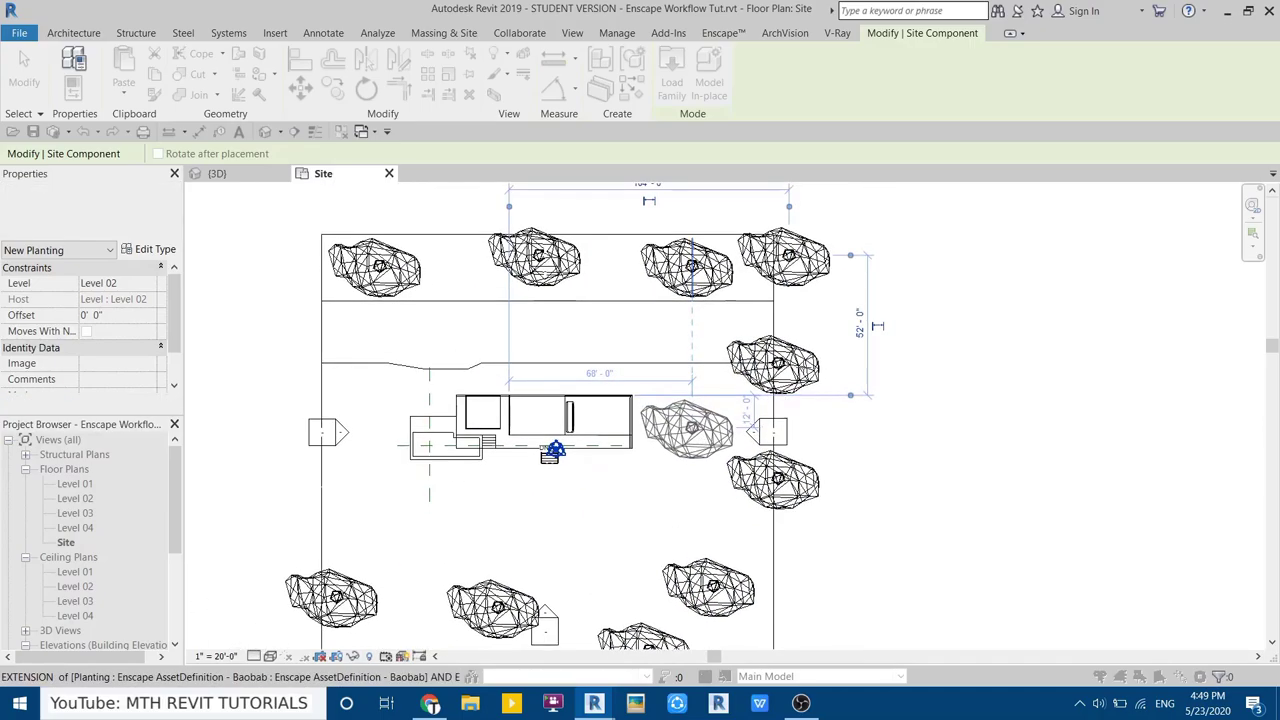
pyautogui.press('Escape')
pyautogui.press('Escape')
# Rotate the upper Baobab trees and the lower-right Baobab with RO to vary their orientation
pyautogui.press('space')
pyautogui.click(690, 255)
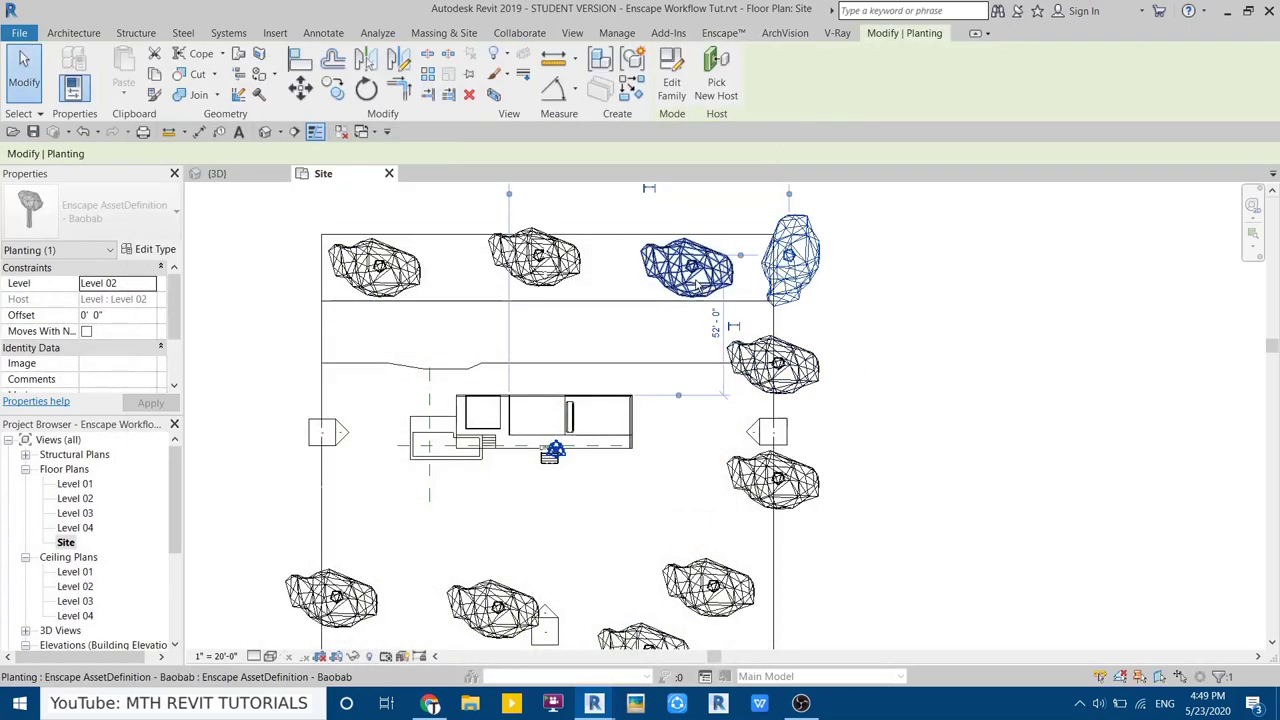
pyautogui.press('r')
pyautogui.press('o')
pyautogui.click(654, 206)
pyautogui.click(530, 250)
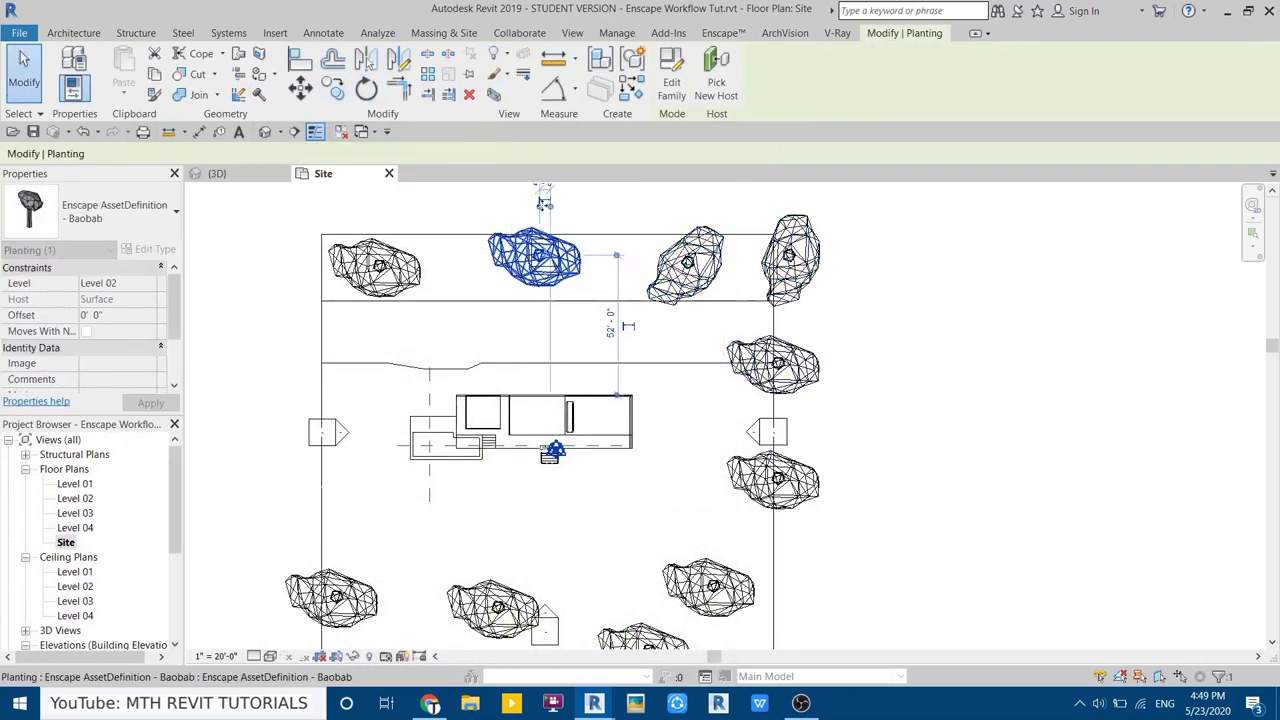
pyautogui.press('r')
pyautogui.press('o')
pyautogui.click(560, 215)
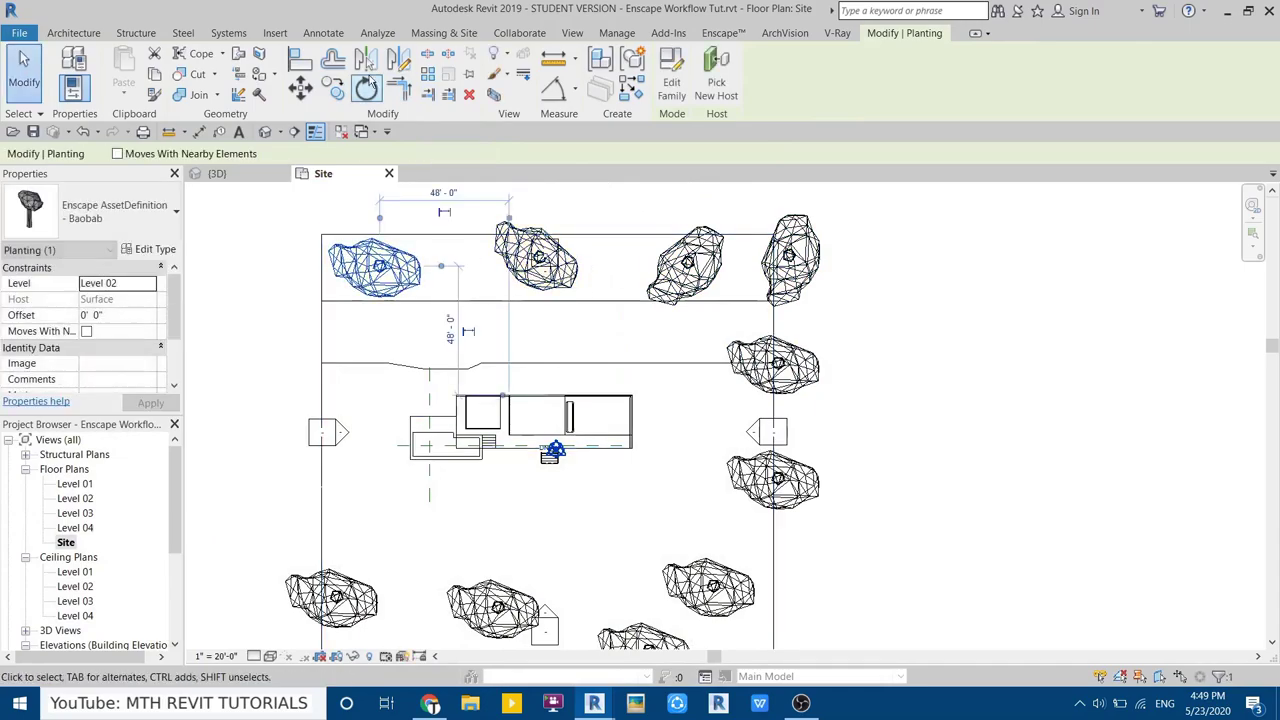
pyautogui.press('r')
pyautogui.press('o')
pyautogui.moveTo(843, 389); pyautogui.dragTo(808, 294, button='middle')
pyautogui.click(750, 272)
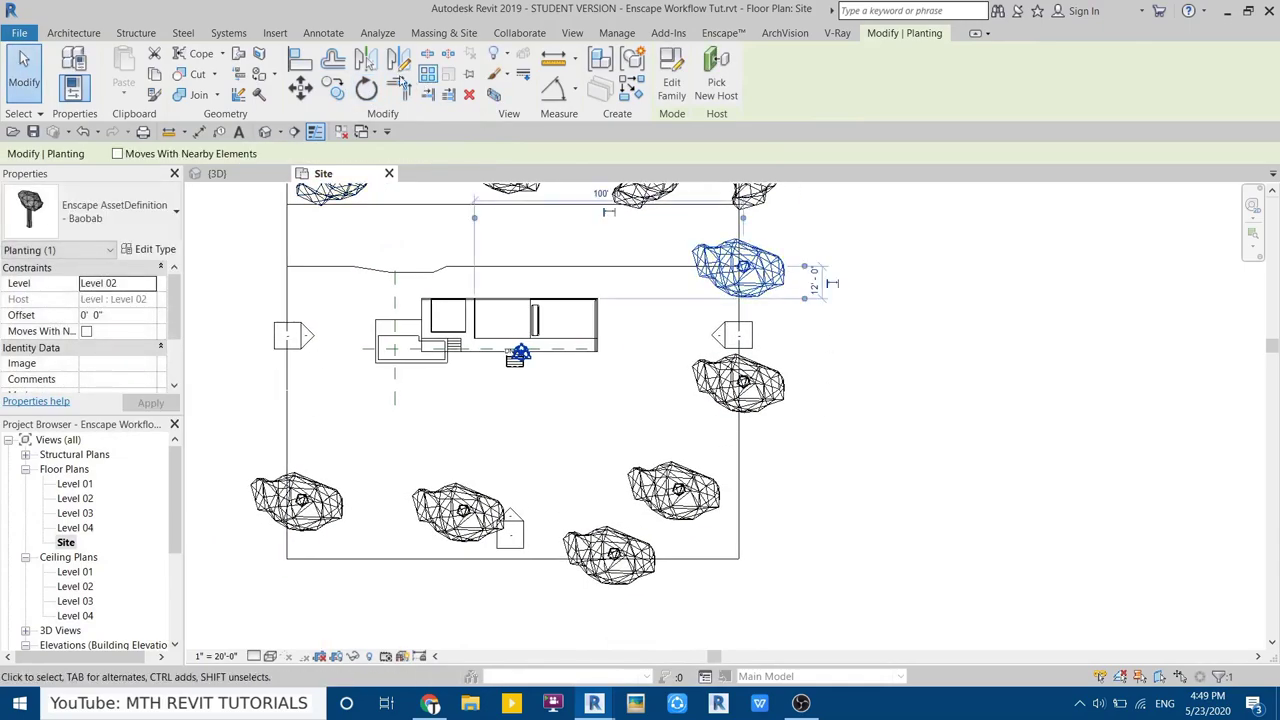
pyautogui.press('Escape')
pyautogui.press('Escape')
pyautogui.click(738, 380)
pyautogui.press('r')
pyautogui.press('o')
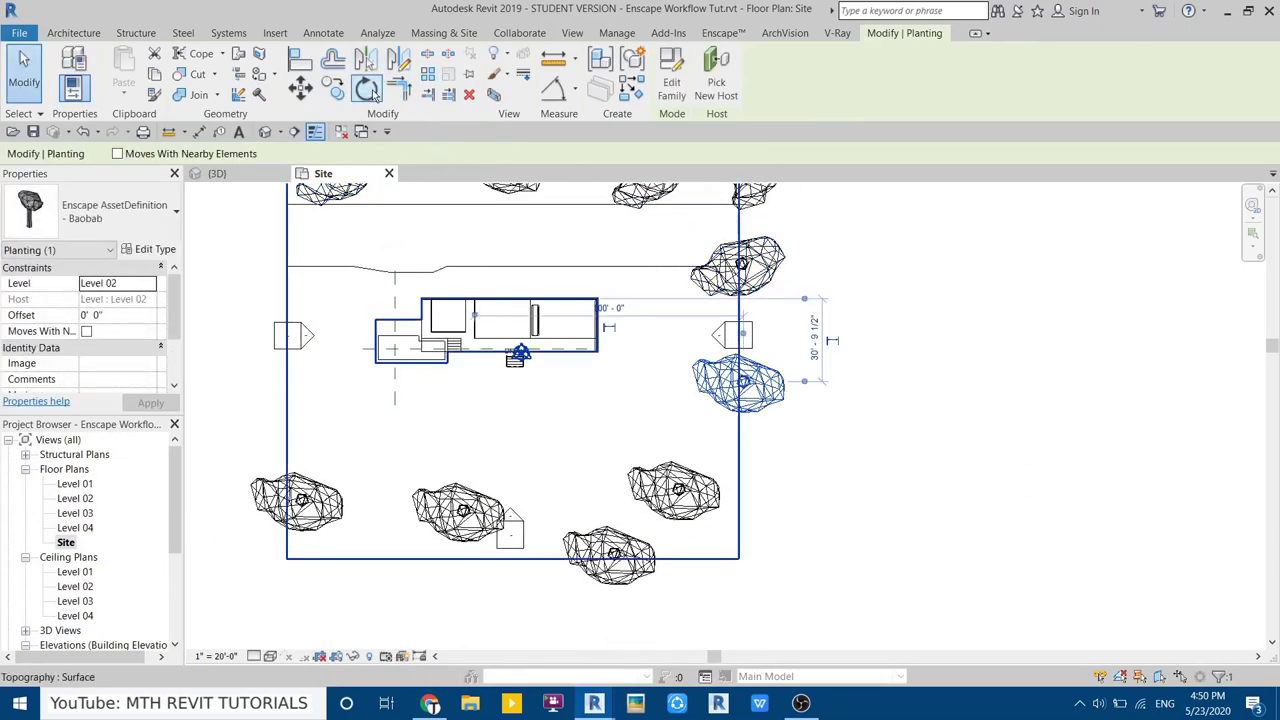
pyautogui.click(960, 382)
pyautogui.click(921, 284)
# Rotate the bottom-right, bottom-edge, south and lower-left Baobabs, the last one by 20°
pyautogui.click(673, 490)
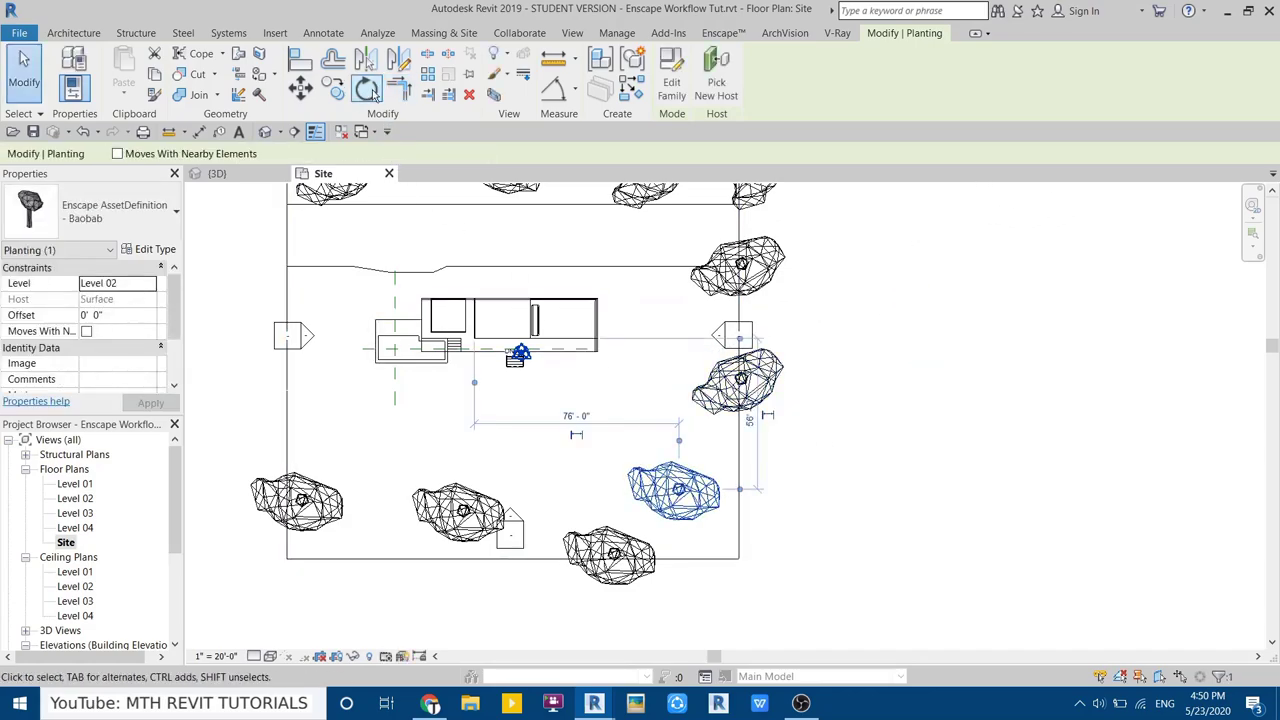
pyautogui.click(367, 89)
pyautogui.click(1040, 437)
pyautogui.click(609, 553)
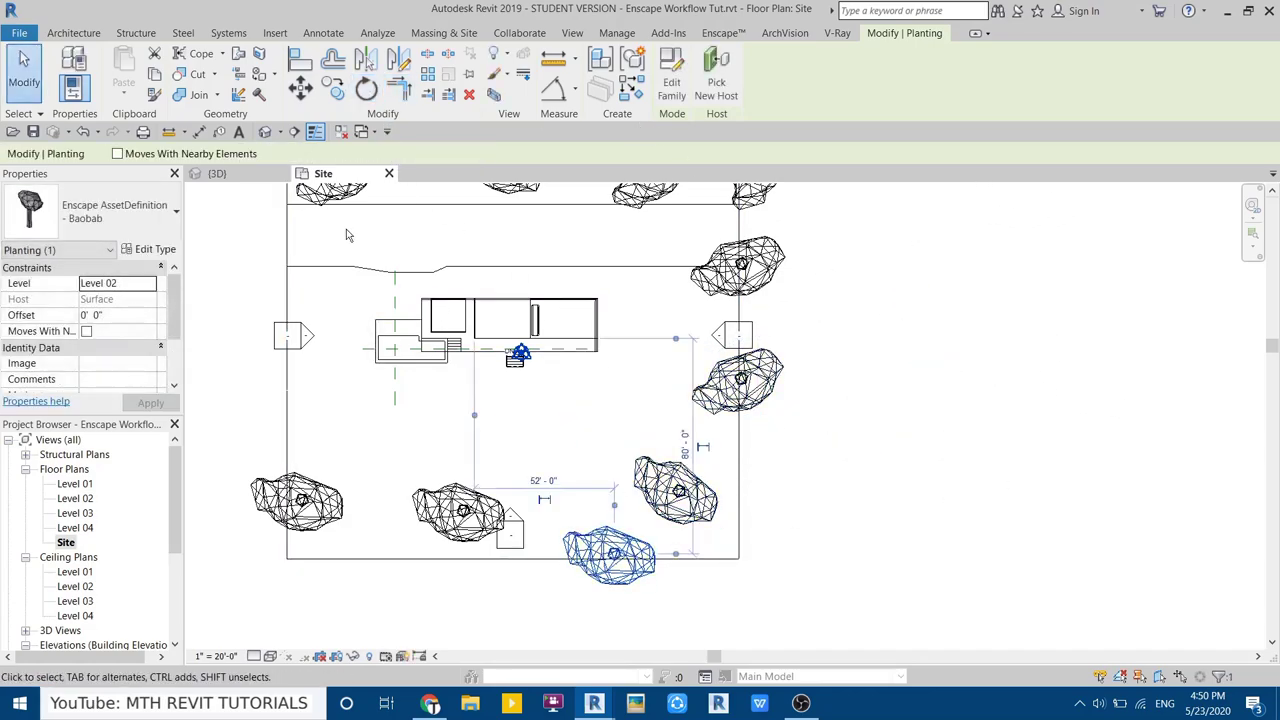
pyautogui.click(367, 89)
pyautogui.click(680, 540)
pyautogui.click(940, 285)
pyautogui.click(460, 510)
pyautogui.click(367, 89)
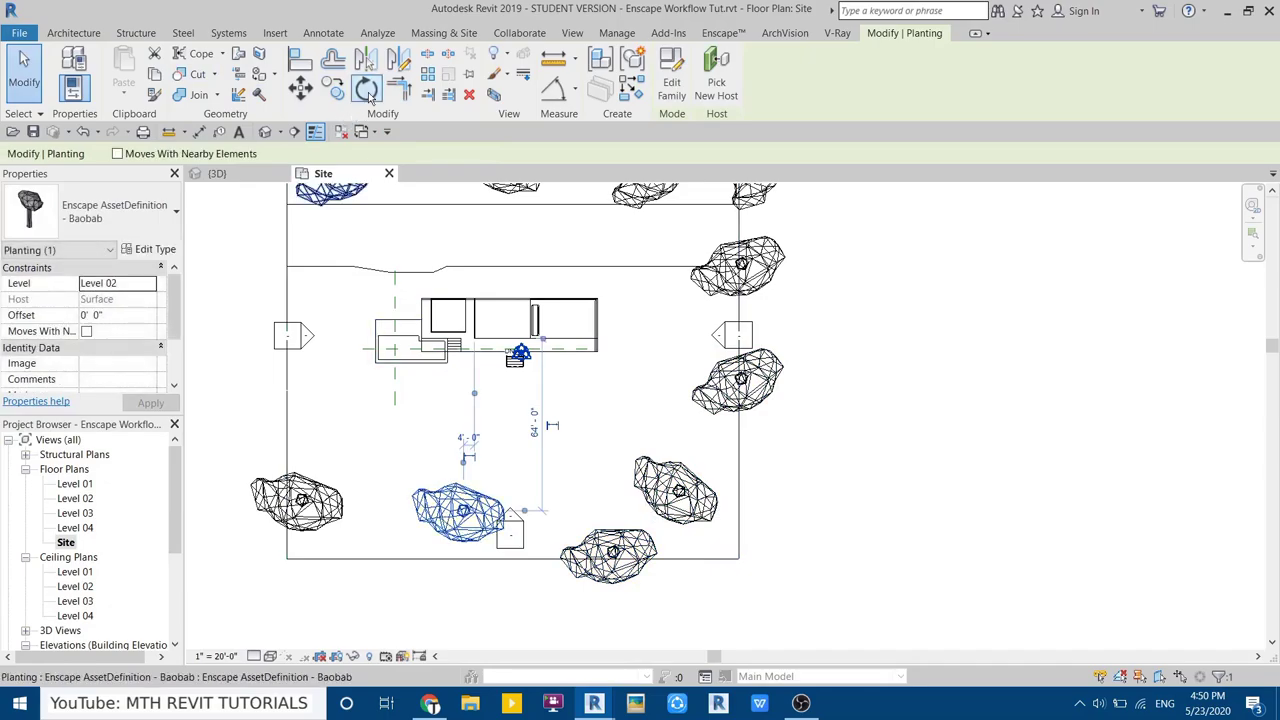
pyautogui.click(635, 487)
pyautogui.click(926, 271)
pyautogui.click(297, 500)
pyautogui.click(367, 89)
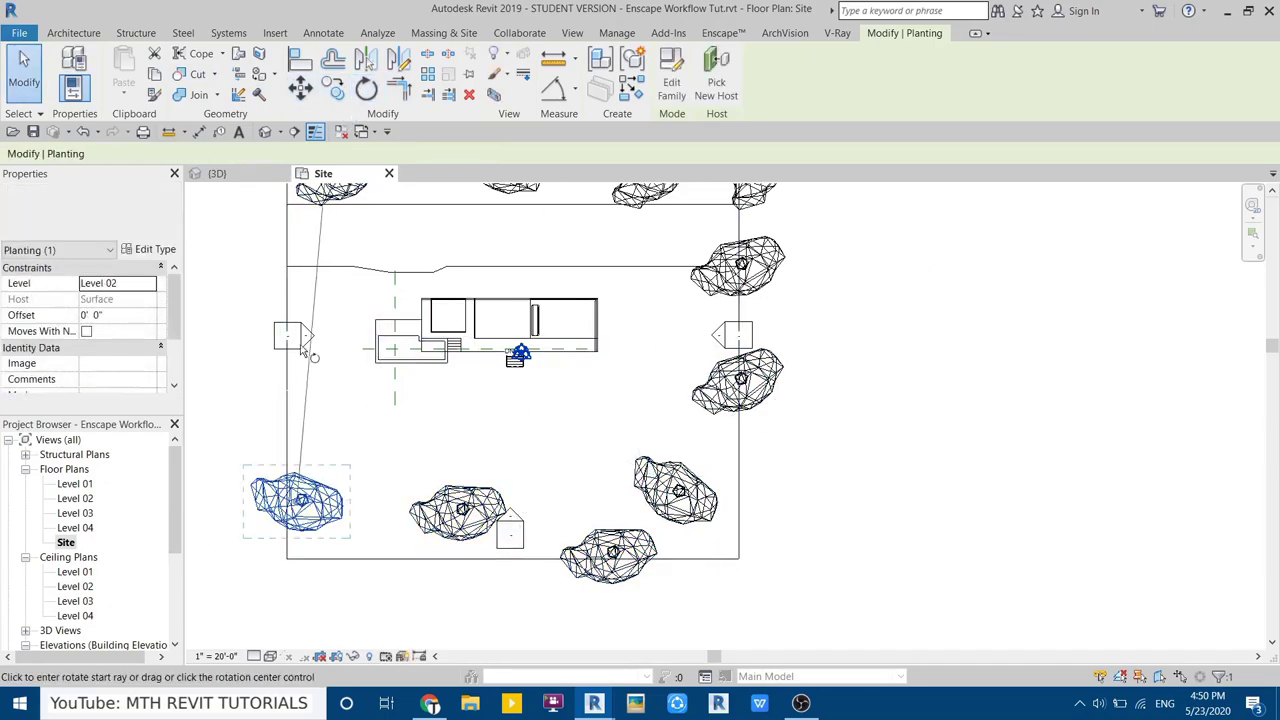
pyautogui.click(230, 347)
pyautogui.click(289, 392)
pyautogui.moveTo(724, 453); pyautogui.dragTo(812, 517, button='middle')
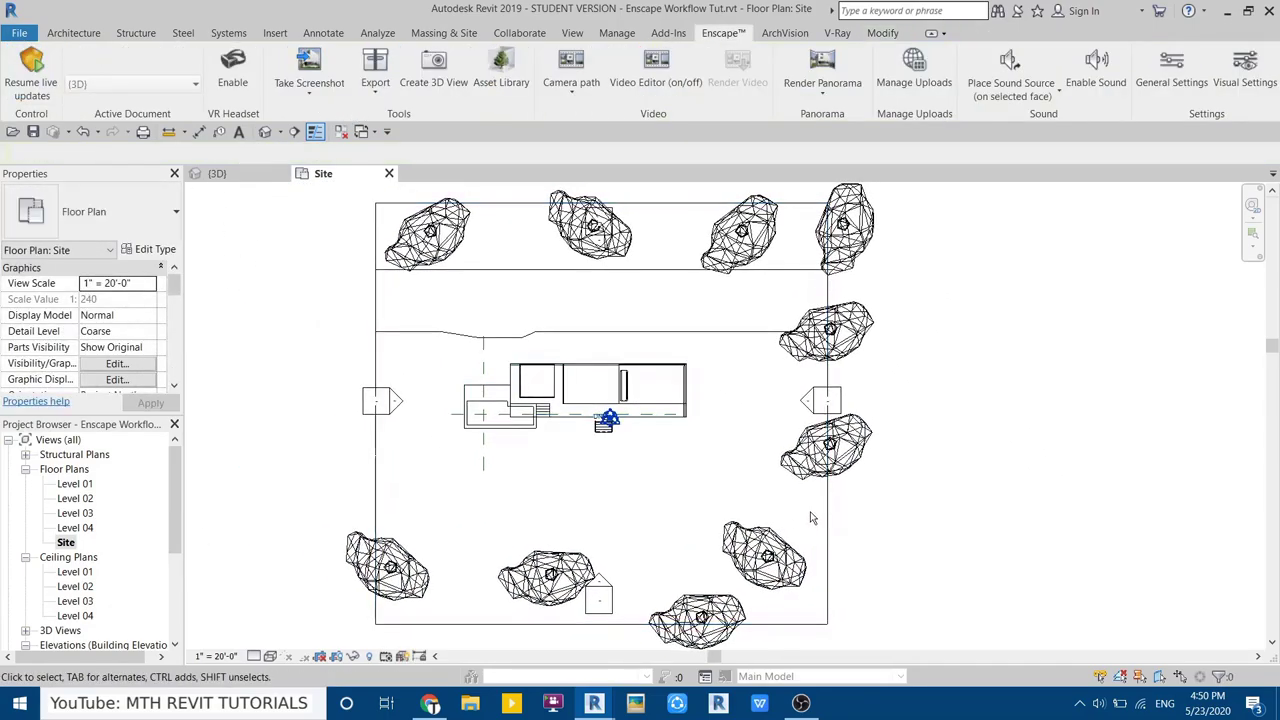
# Bring the Enscape Asset Library forward and choose the Birch 2 tree
pyautogui.moveTo(801, 703)
pyautogui.click(703, 612)
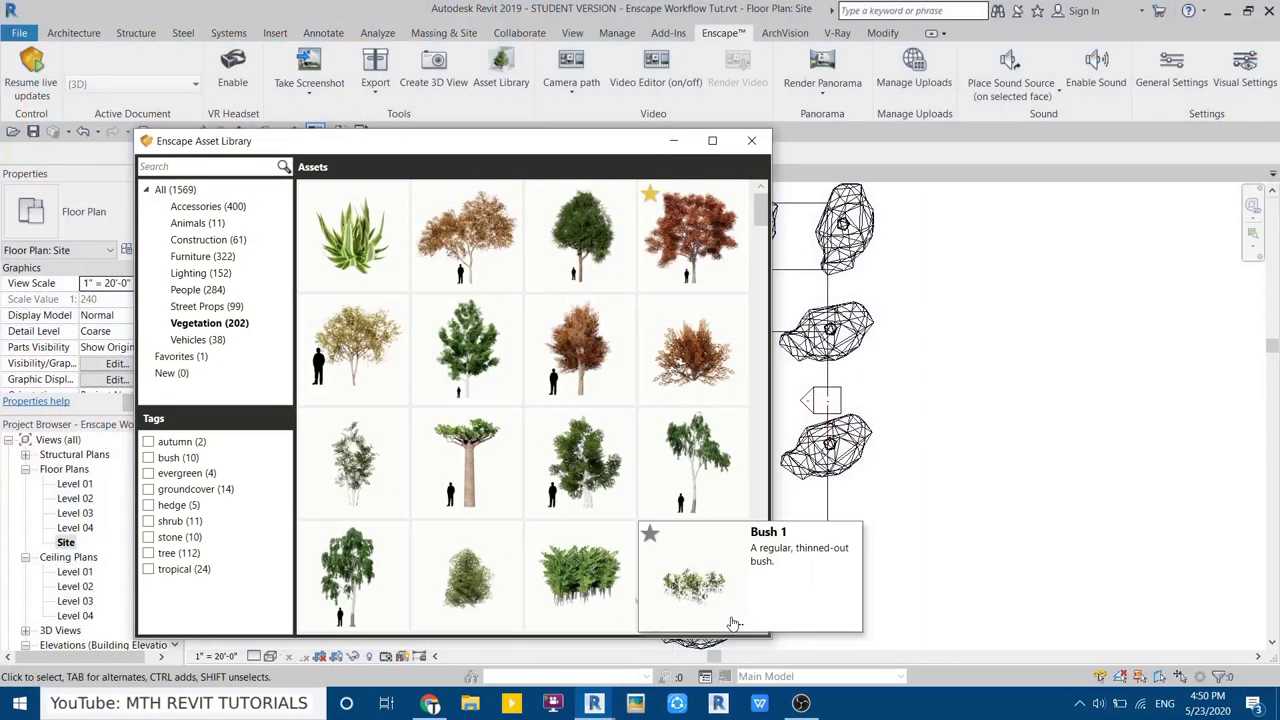
pyautogui.scroll(-3, 680, 450)
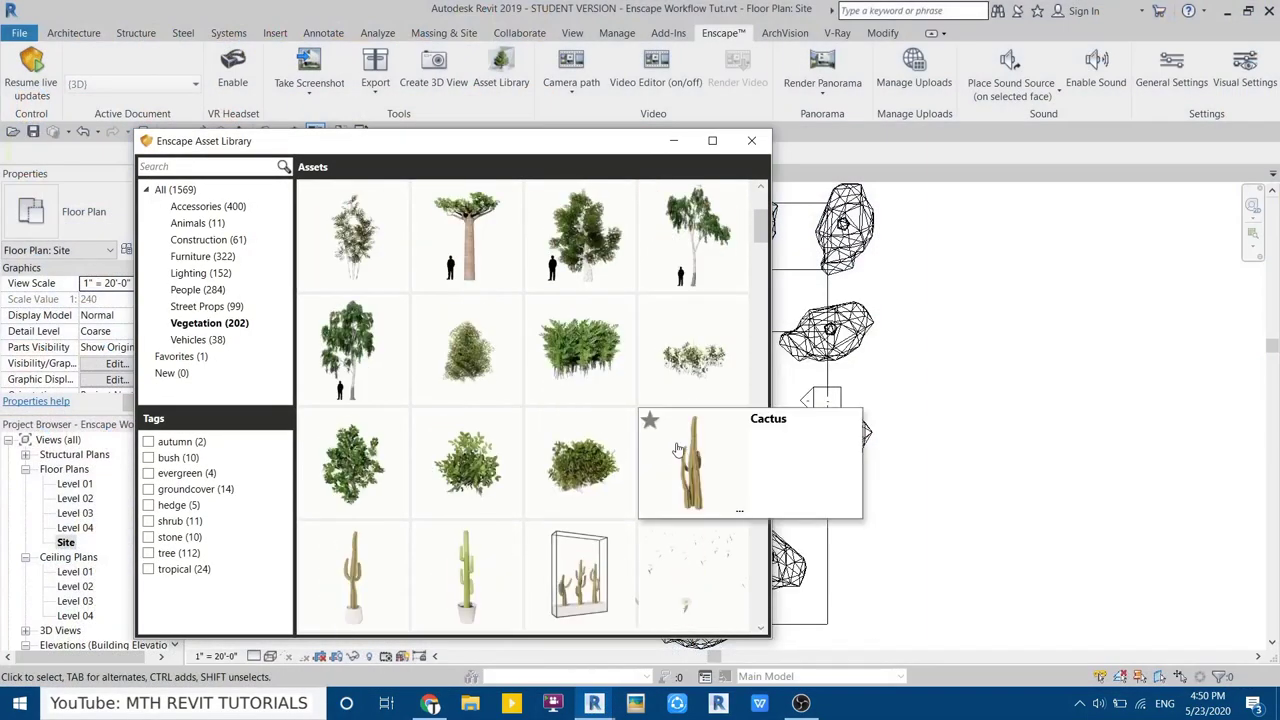
pyautogui.scroll(1, 683, 475)
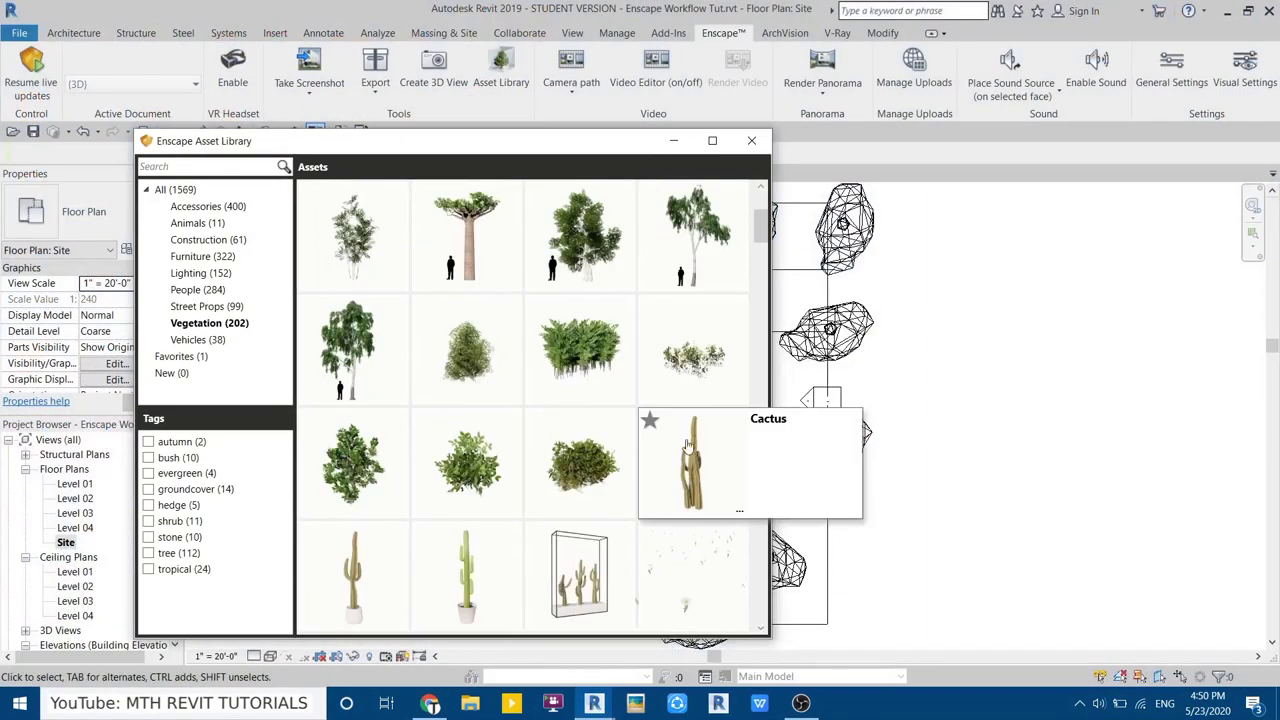
pyautogui.click(716, 256)
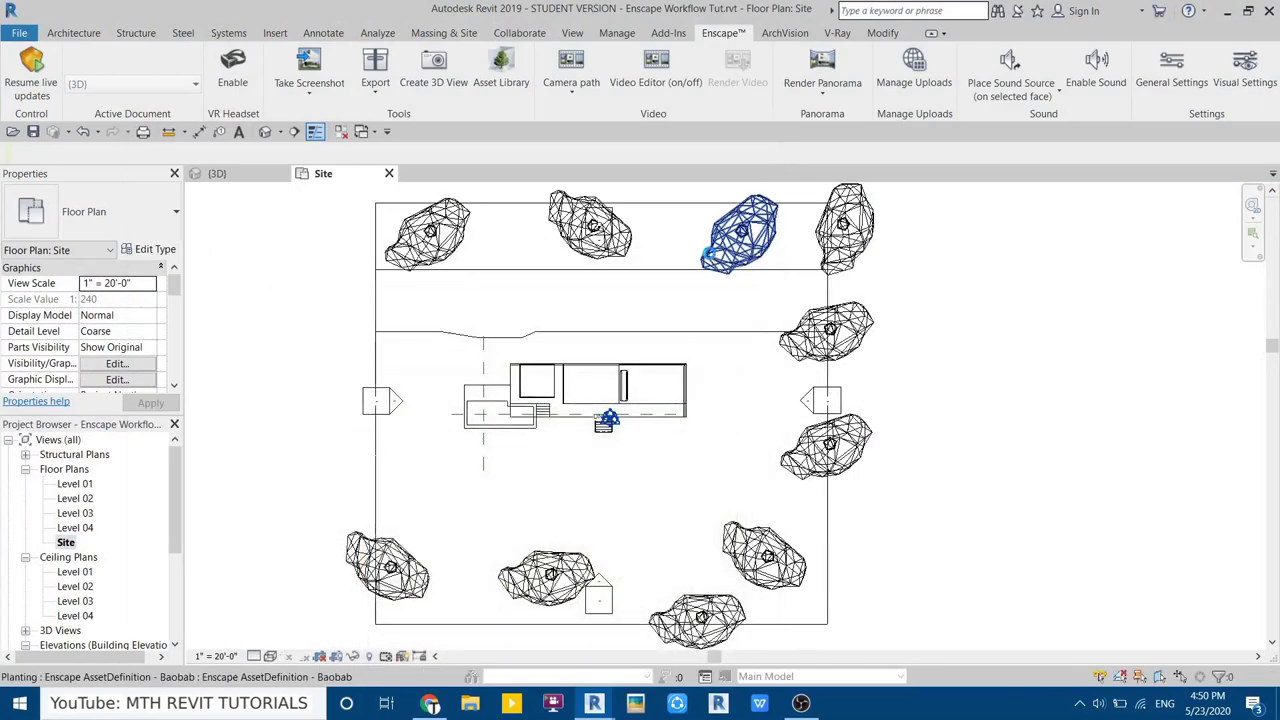
# Place eleven Birch 2 trees in the gaps along the north, east and south sides of the site
pyautogui.click(788, 262)
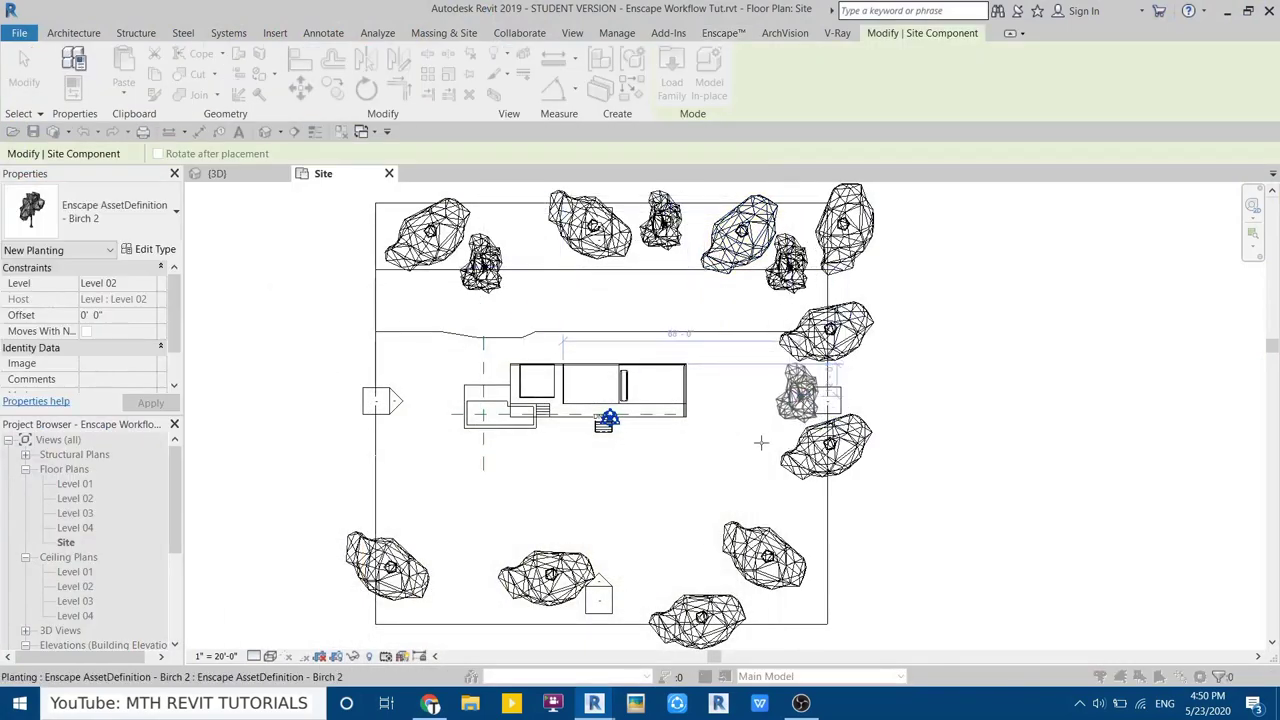
pyautogui.click(800, 390)
pyautogui.click(778, 505)
pyautogui.click(820, 603)
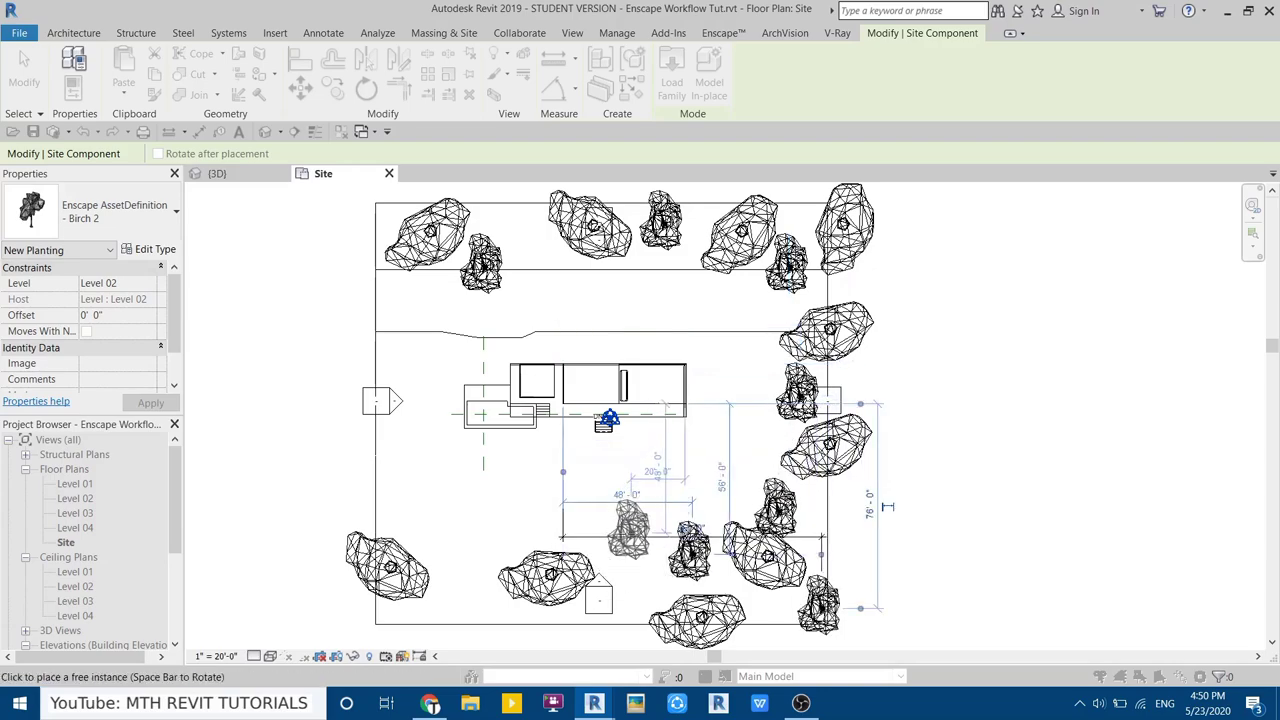
pyautogui.click(630, 527)
pyautogui.click(615, 600)
pyautogui.click(445, 560)
pyautogui.click(480, 625)
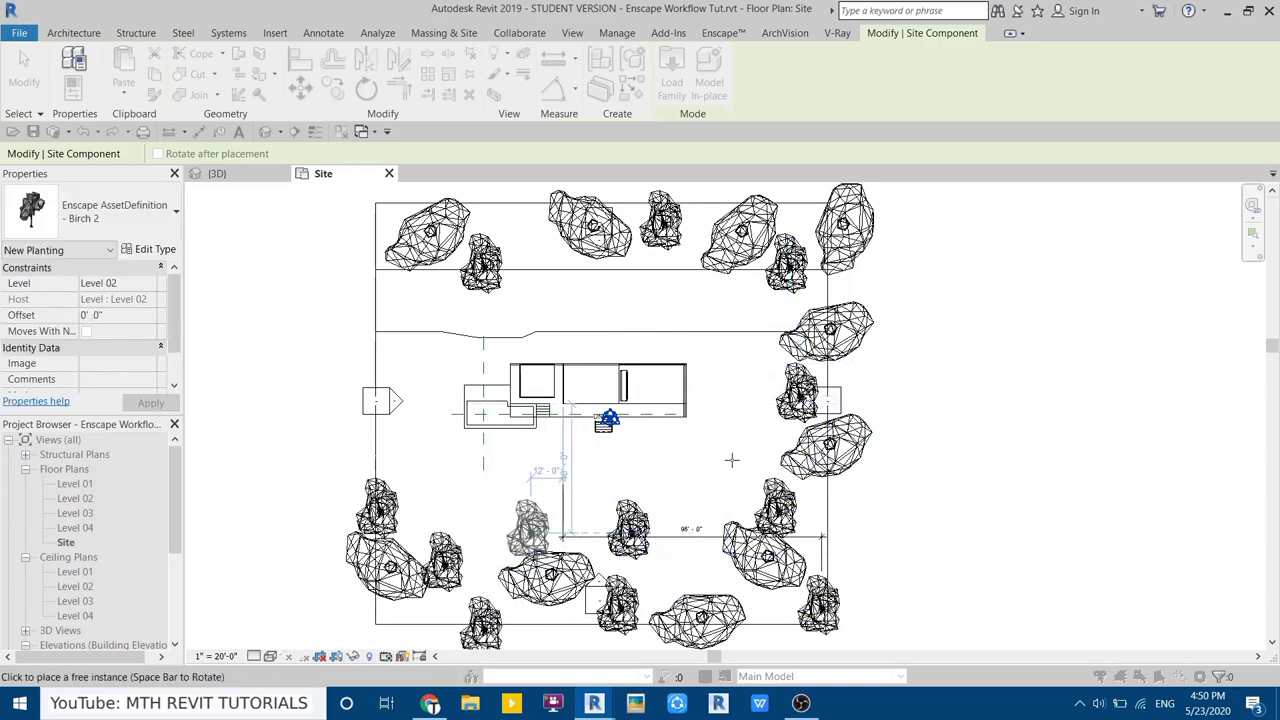
pyautogui.click(530, 525)
pyautogui.click(757, 440)
pyautogui.click(745, 320)
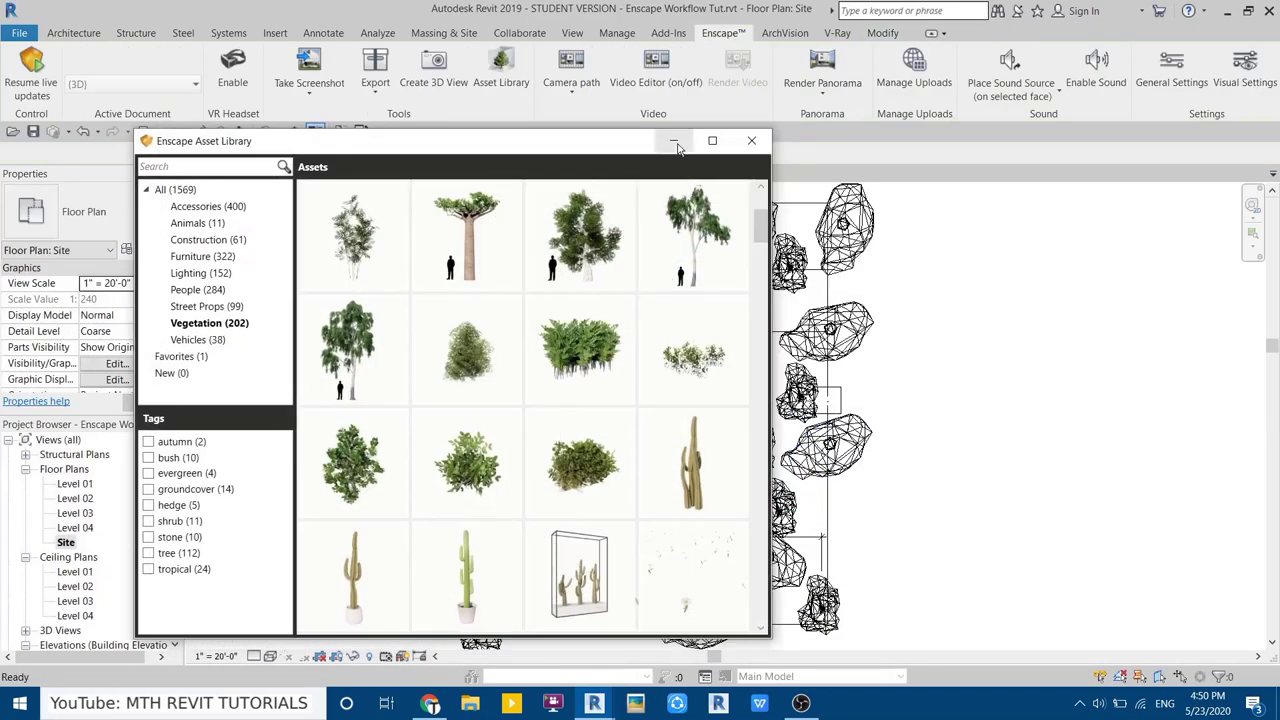
# Minimize the Asset Library and turn a top-row Birch 2 tree
pyautogui.click(676, 143)
pyautogui.click(660, 220)
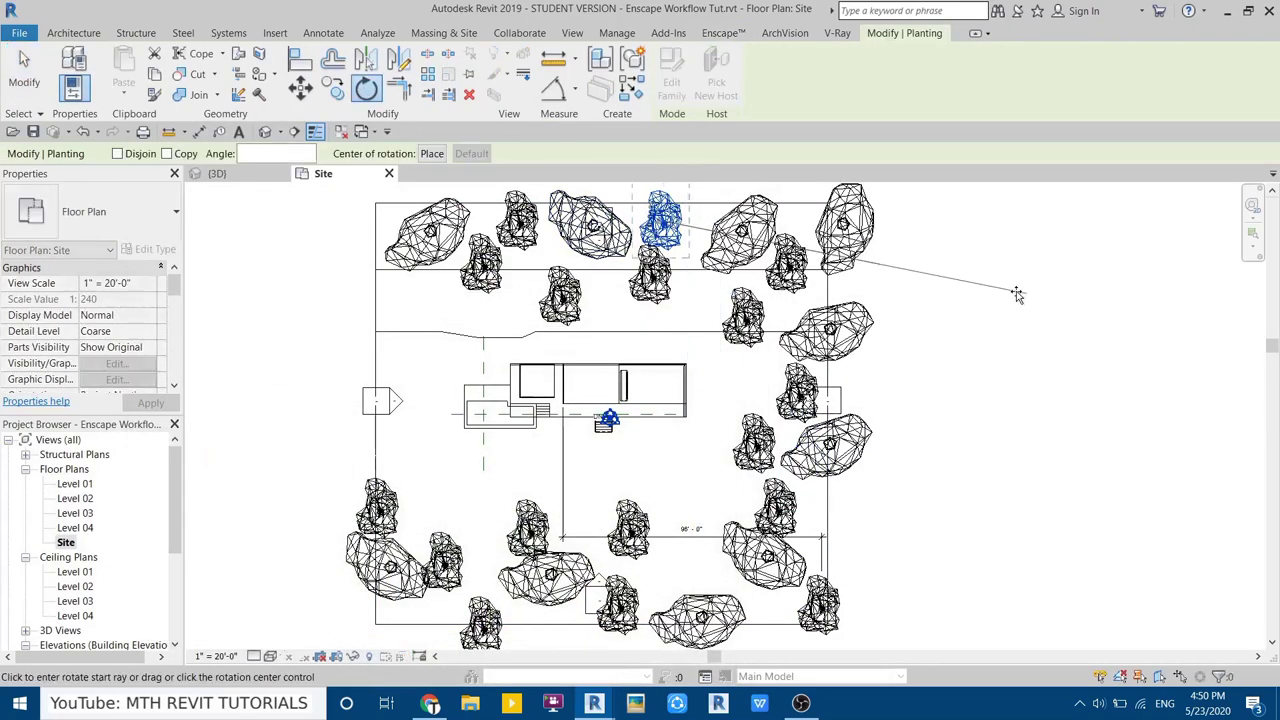
pyautogui.click(650, 270)
pyautogui.moveTo(652, 272); pyautogui.dragTo(556, 145)
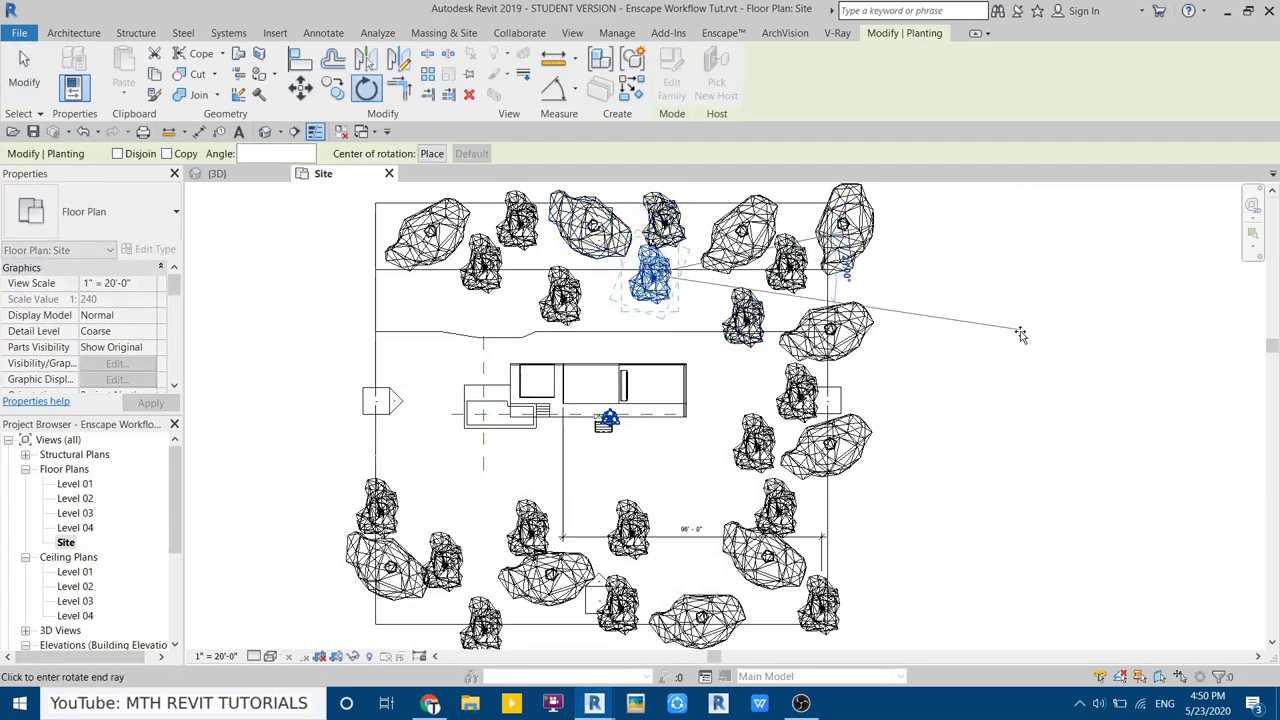
pyautogui.press('Escape')
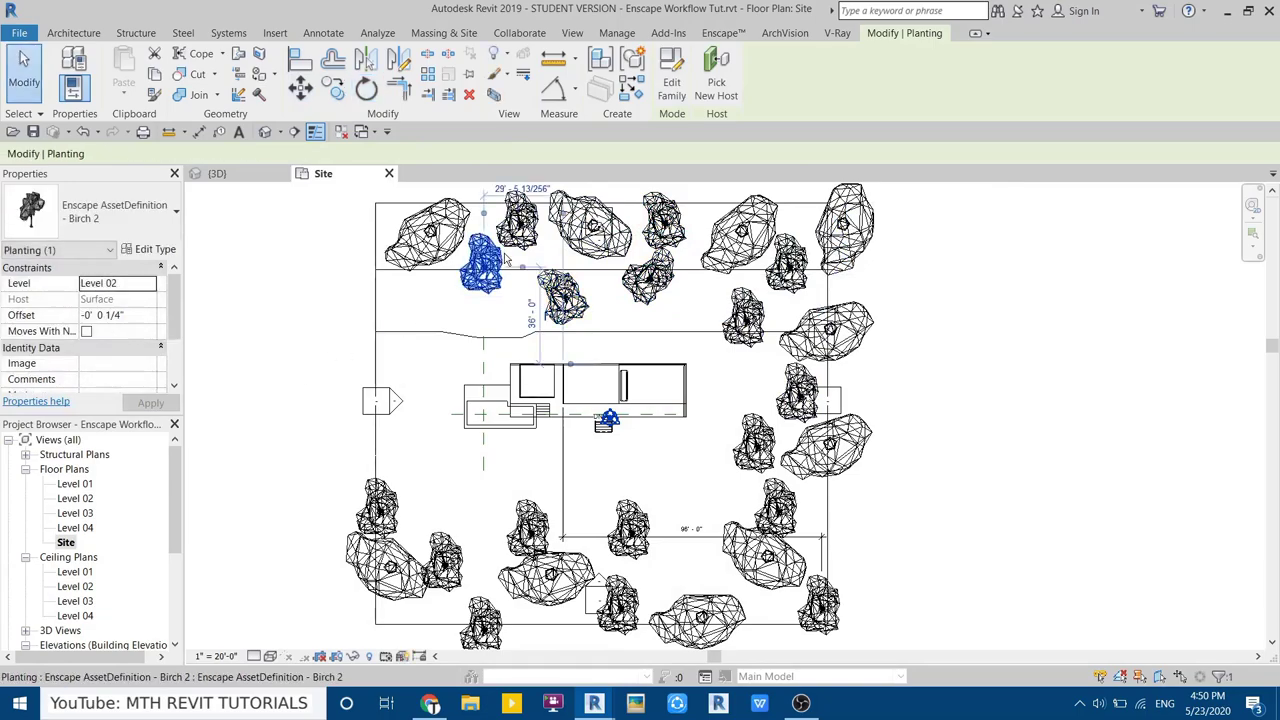
pyautogui.press('Escape')
pyautogui.press('Escape')
# Rotate the lower-left Birch 2 tree with RO and reposition the bottom-middle Birch below the house
pyautogui.click(378, 505)
pyautogui.press('r')
pyautogui.press('o')
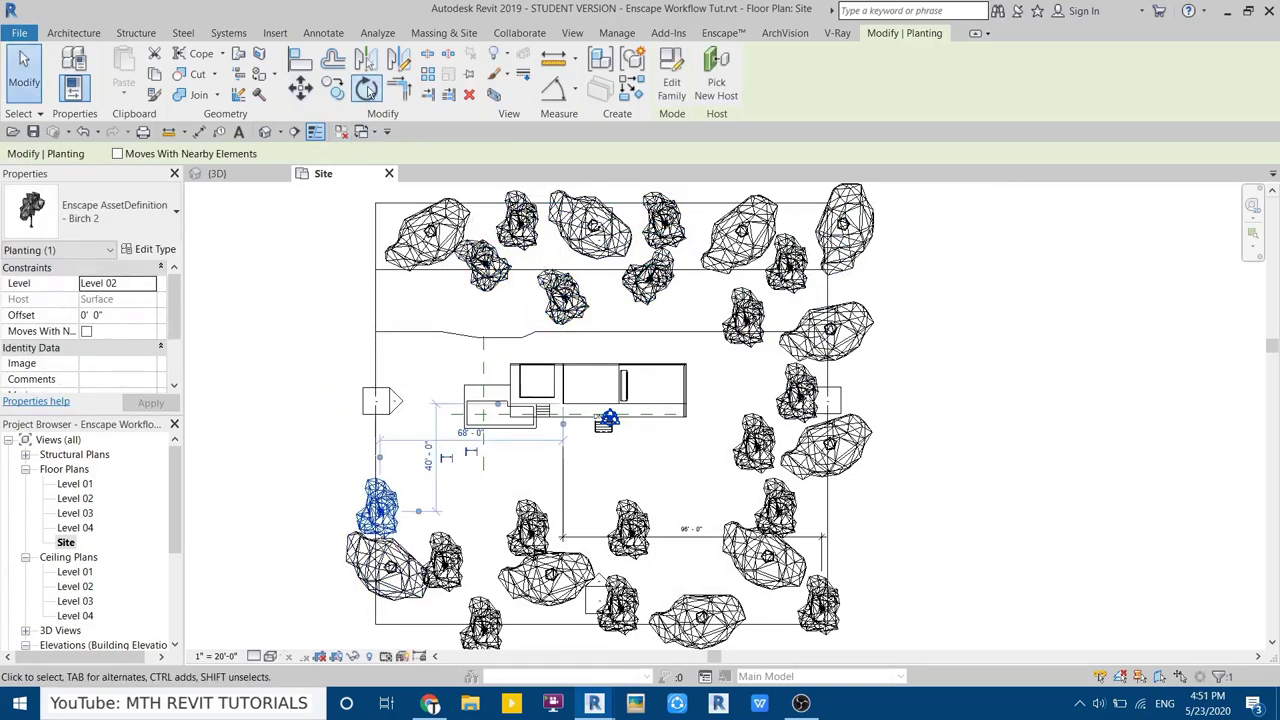
pyautogui.click(258, 322)
pyautogui.click(453, 470)
pyautogui.click(445, 560)
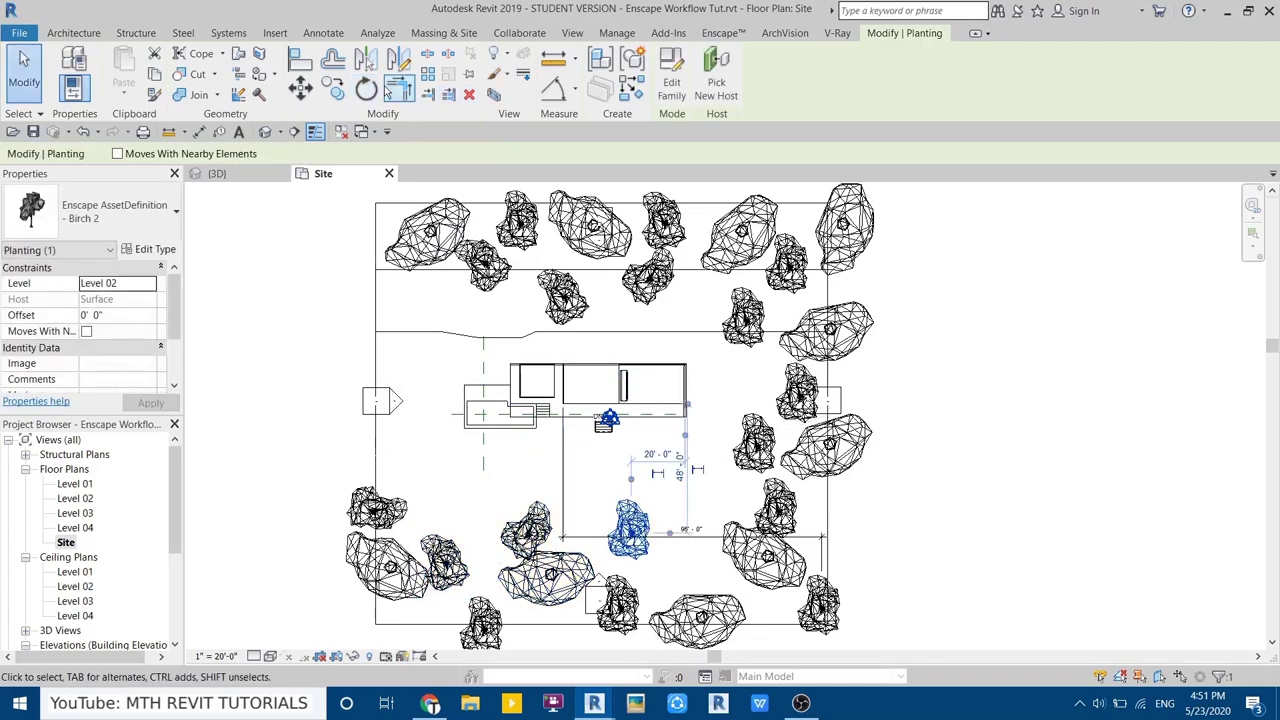
pyautogui.rightClick(642, 525)
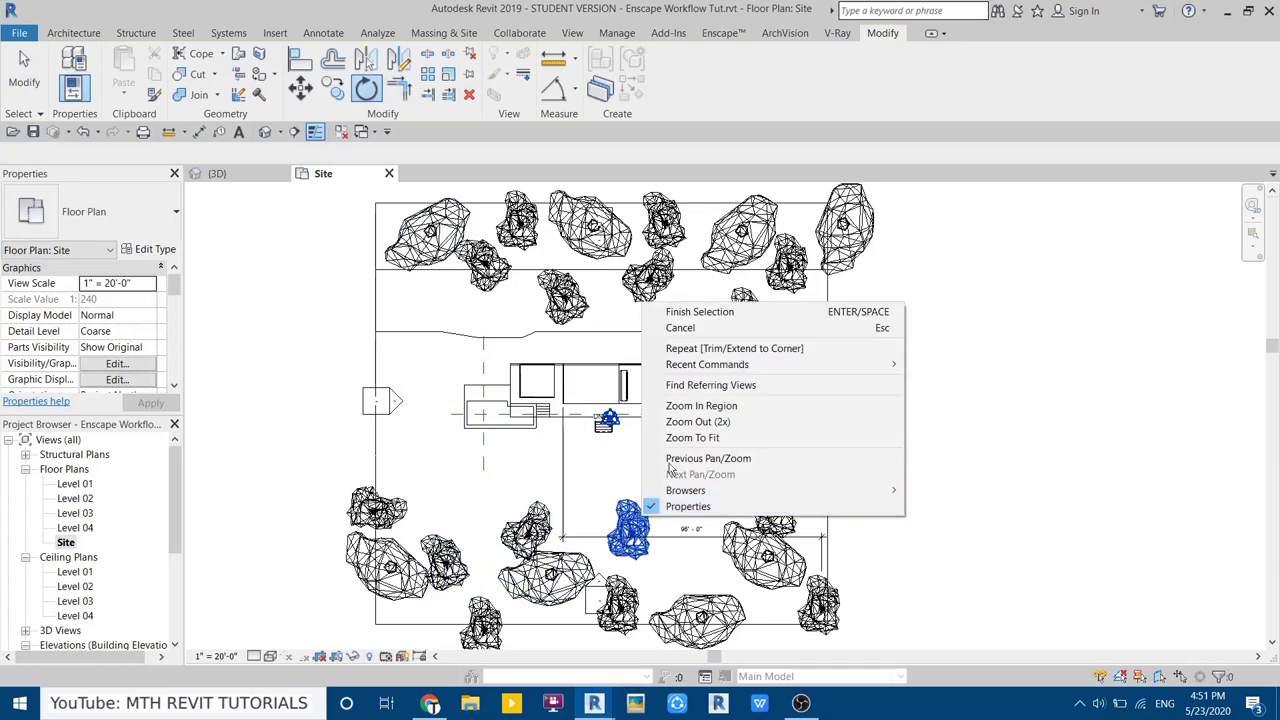
pyautogui.click(700, 314)
pyautogui.press('Escape')
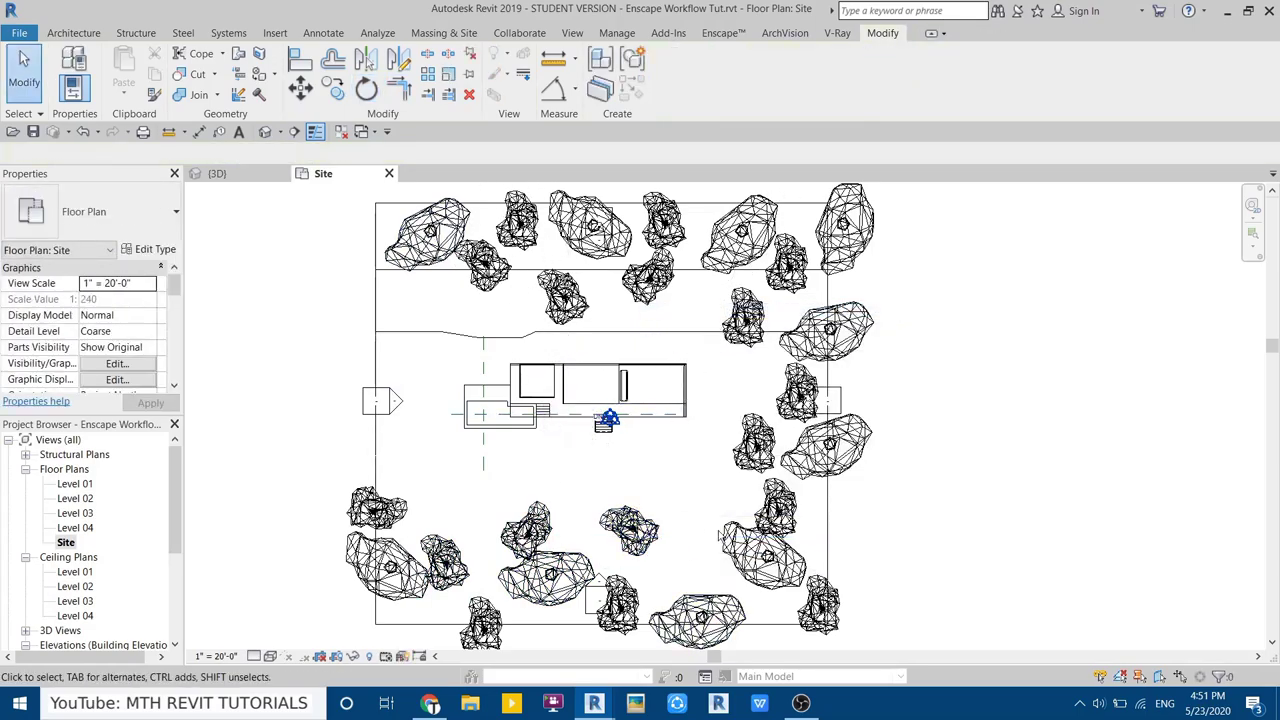
# Rotate two Birch 2 trees along the east edge with RO, then deselect
pyautogui.click(800, 392)
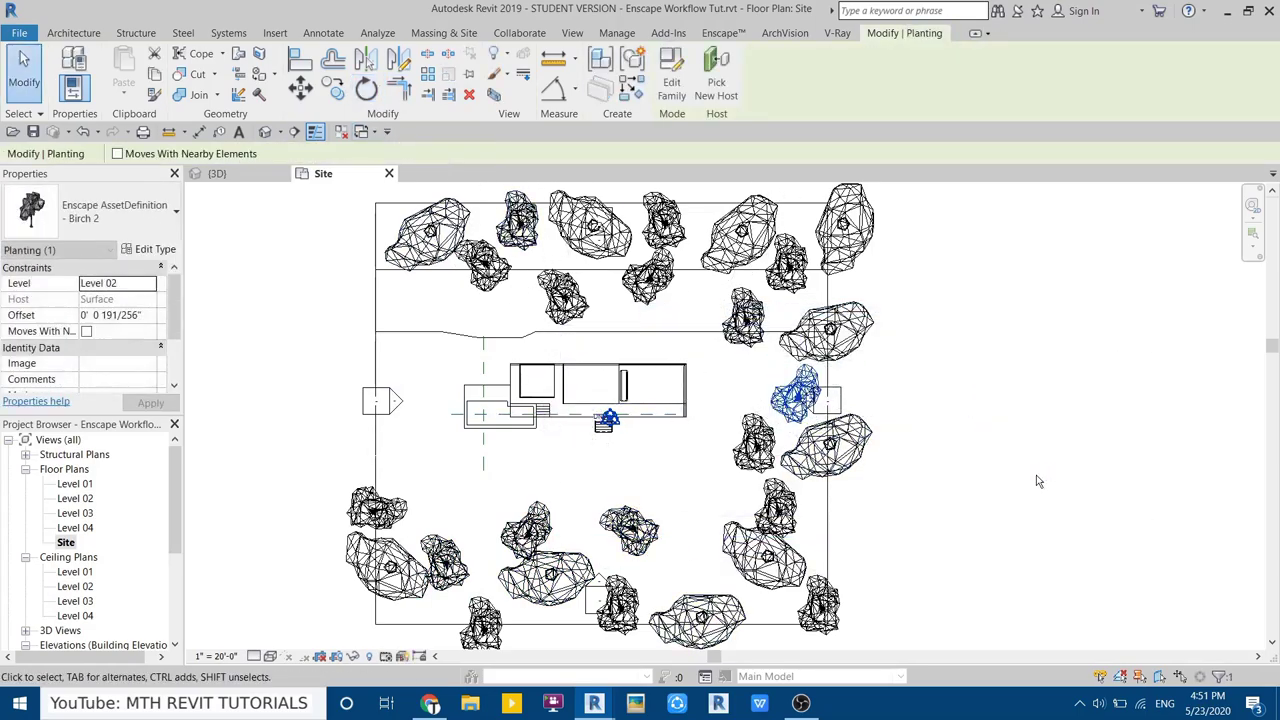
pyautogui.press('r')
pyautogui.press('o')
pyautogui.click(1057, 310)
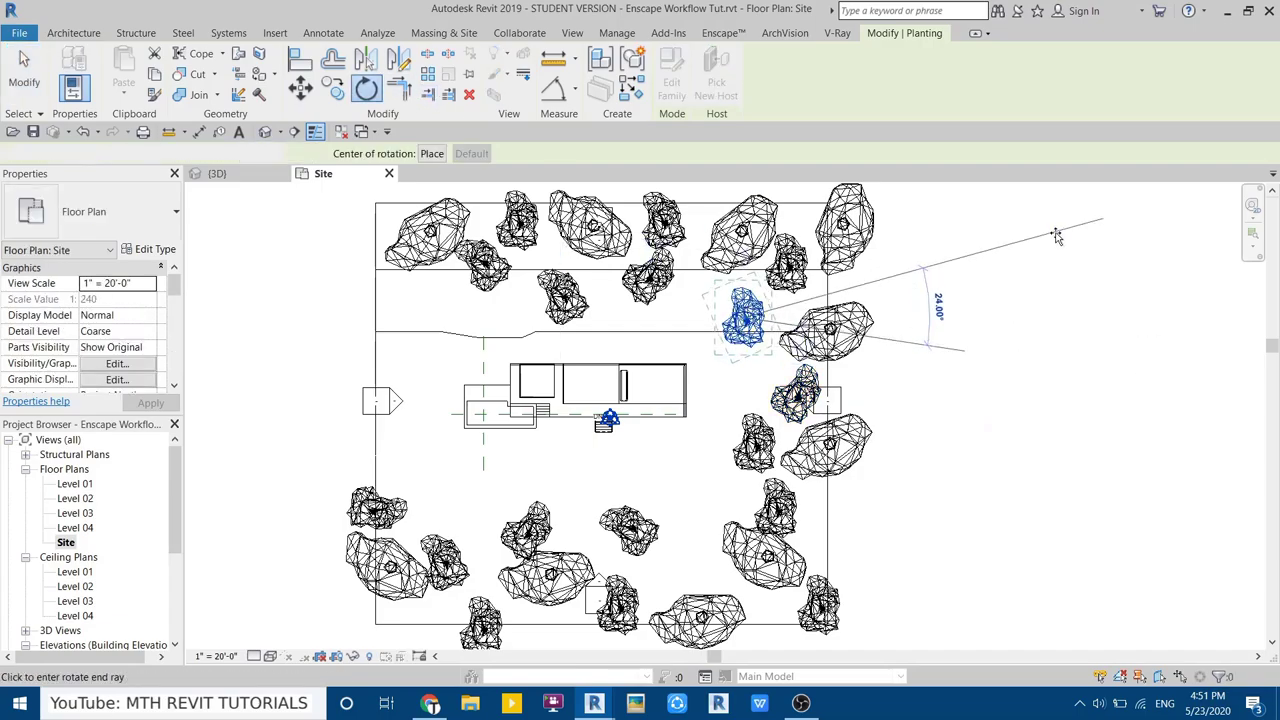
pyautogui.click(1100, 250)
pyautogui.press('r')
pyautogui.press('o')
pyautogui.click(1100, 550)
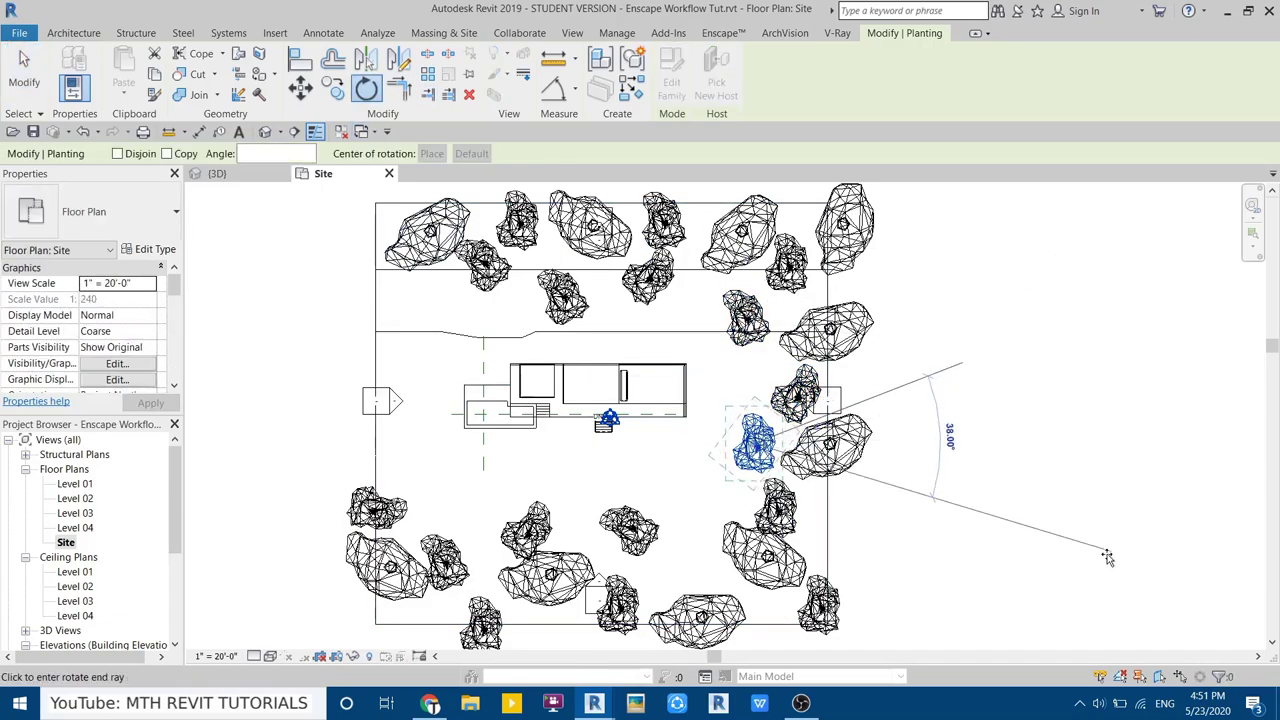
pyautogui.click(1120, 596)
pyautogui.click(674, 575)
pyautogui.moveTo(635, 703)
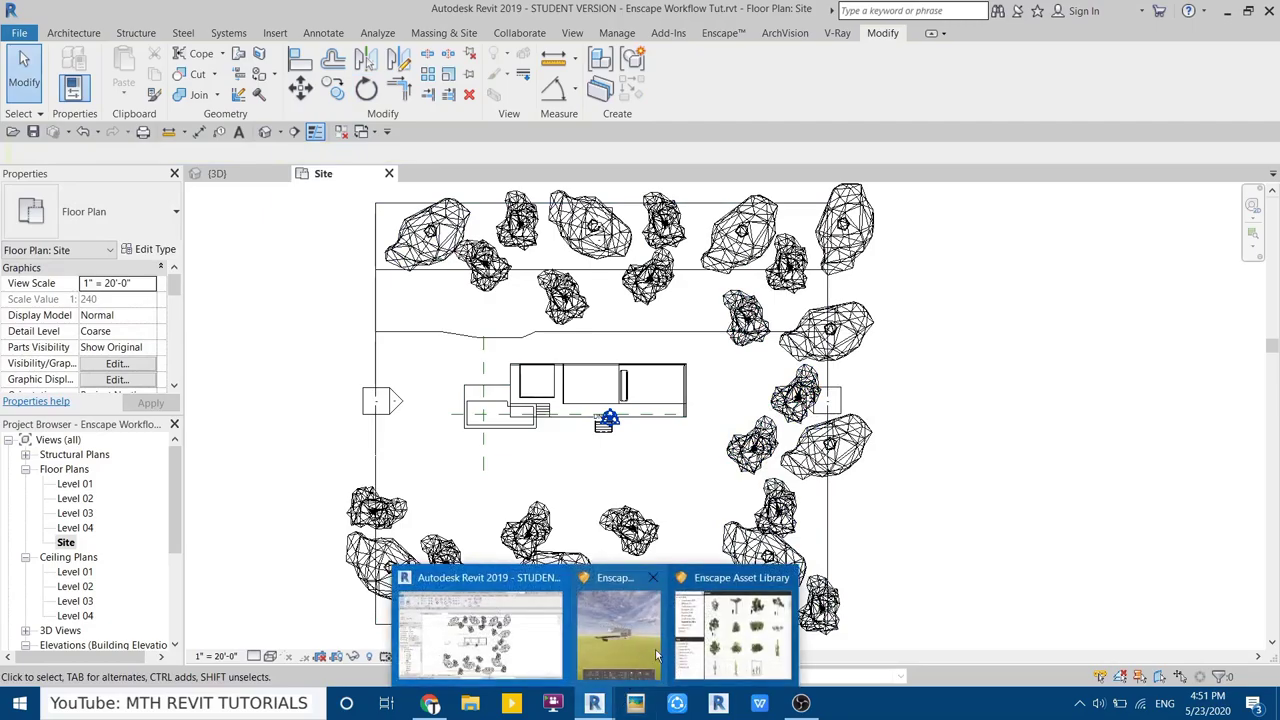
# Pick Maple 03 from the Enscape asset library and place one east of the building
pyautogui.click(785, 620)
pyautogui.scroll(-2, 601, 470)
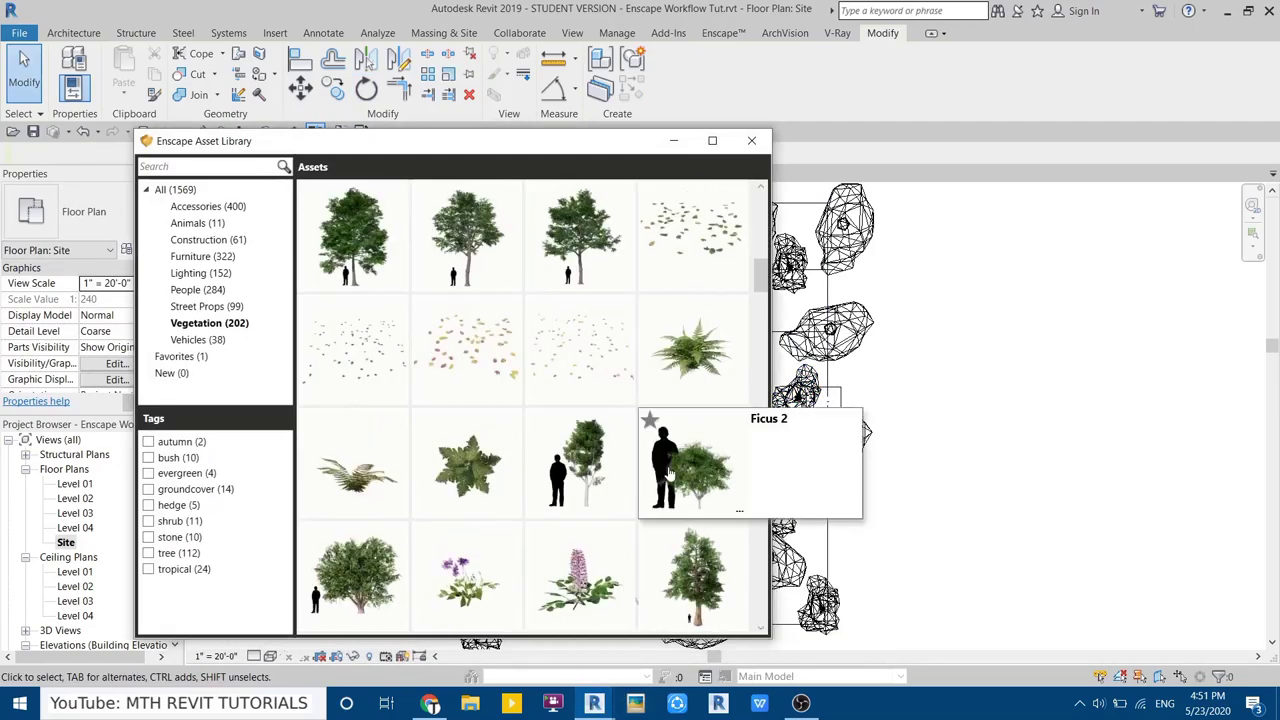
pyautogui.scroll(-3, 668, 480)
pyautogui.scroll(-2, 668, 480)
pyautogui.scroll(-2, 696, 522)
pyautogui.scroll(-3, 696, 522)
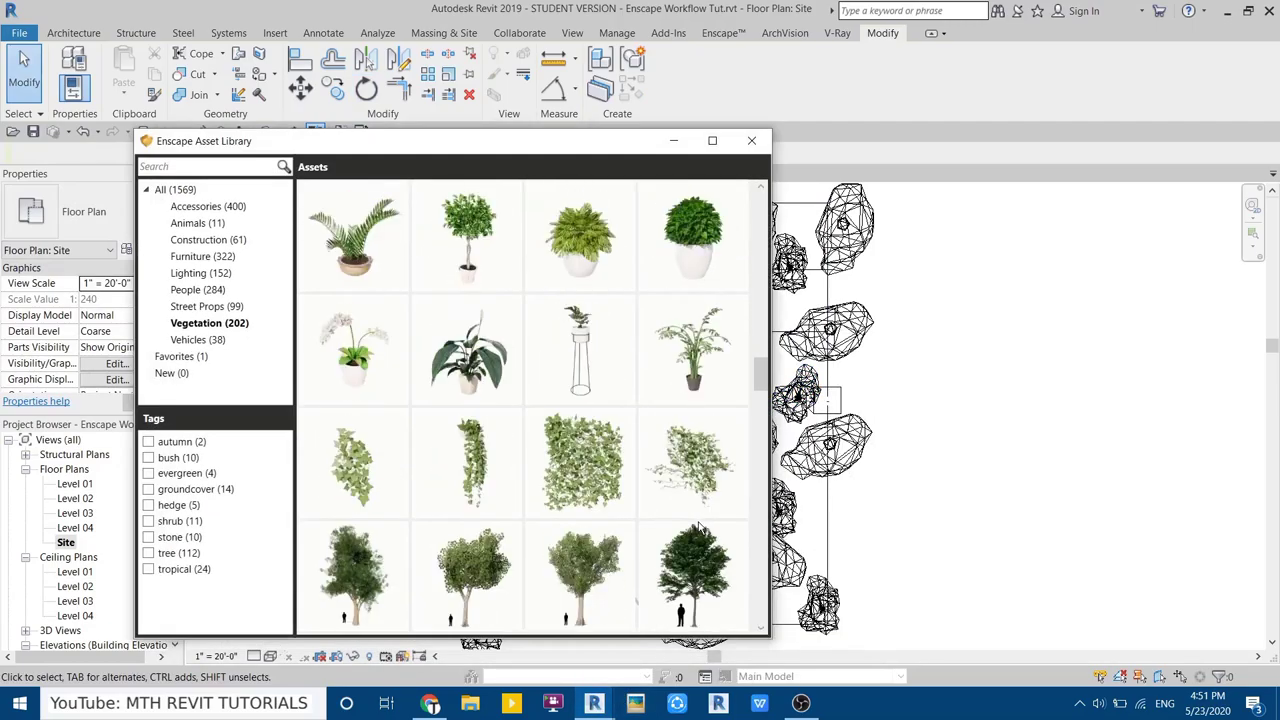
pyautogui.scroll(-3, 711, 481)
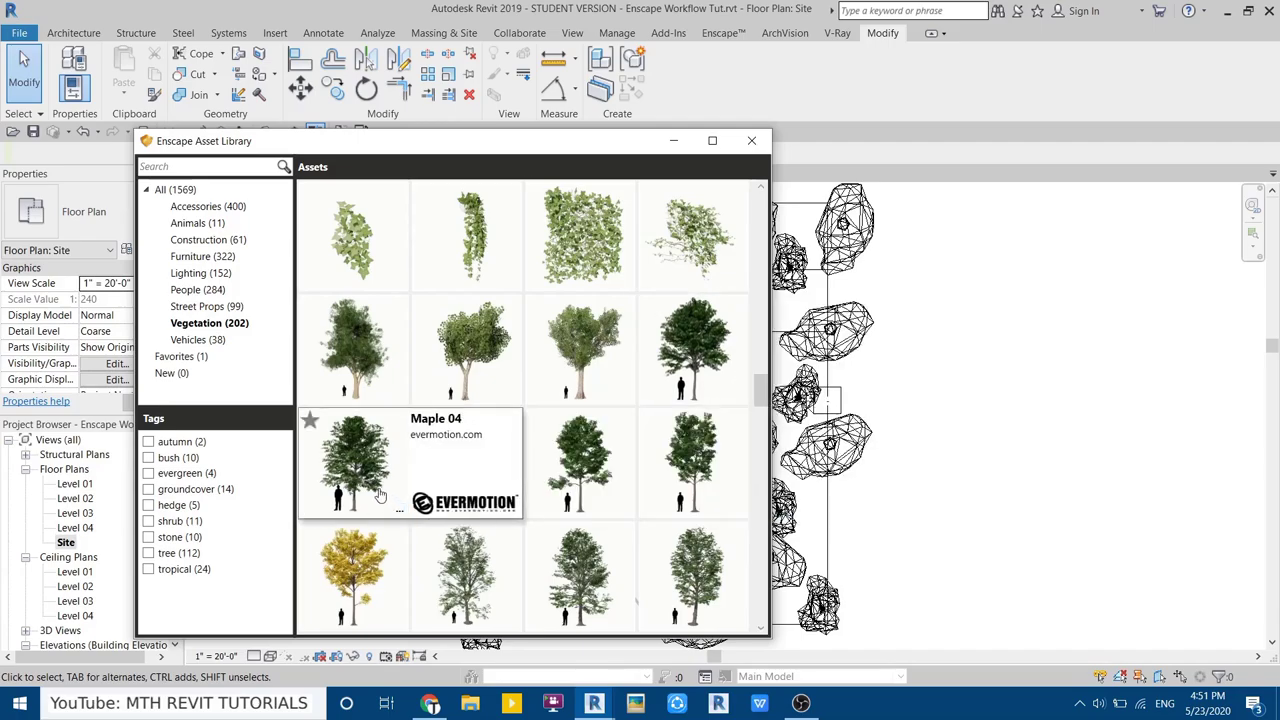
pyautogui.click(706, 358)
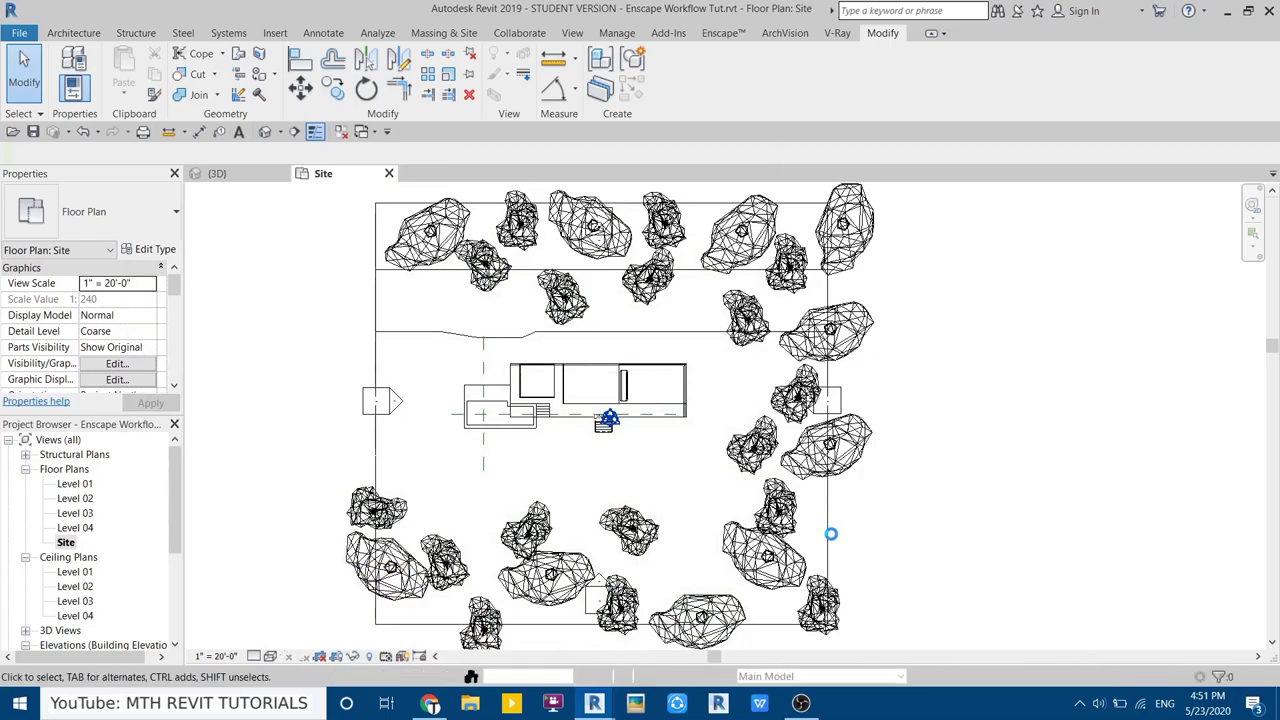
pyautogui.click(820, 290)
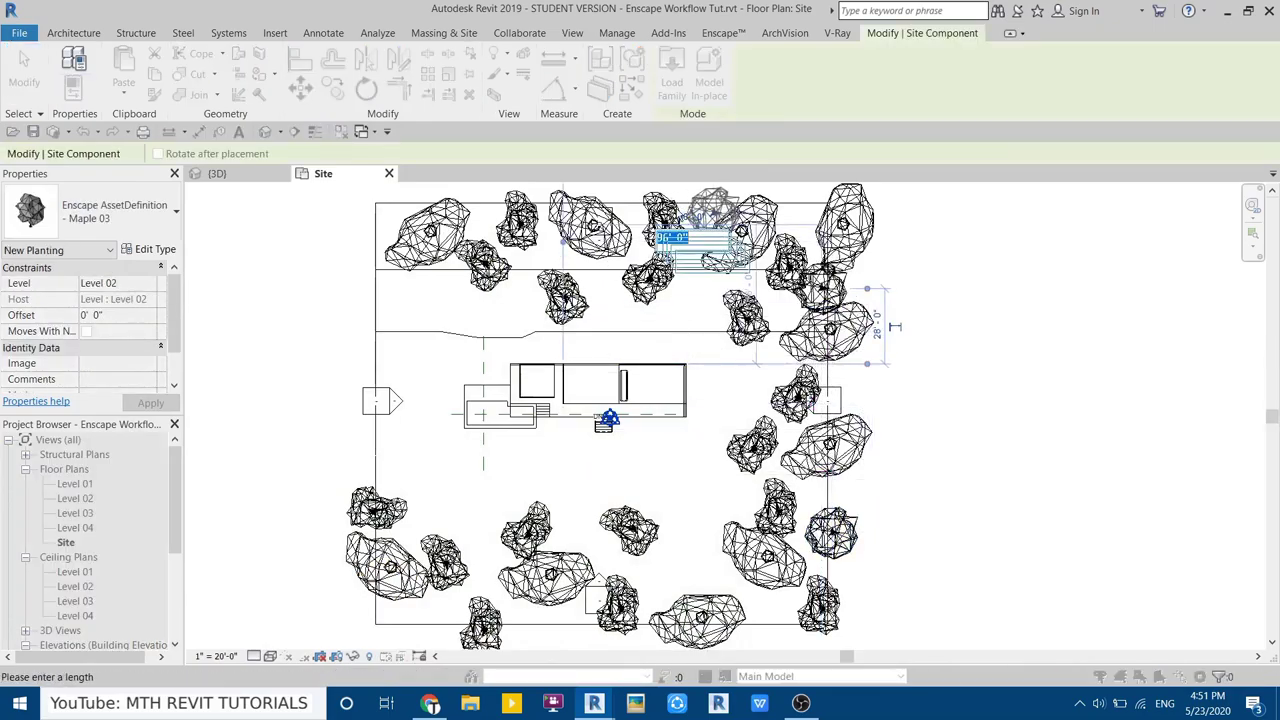
# Zoom to the whole site and plant nine Maple 03 trees across the south yard and edge
pyautogui.scroll(5, 710, 212)
pyautogui.scroll(-2, 490, 360)
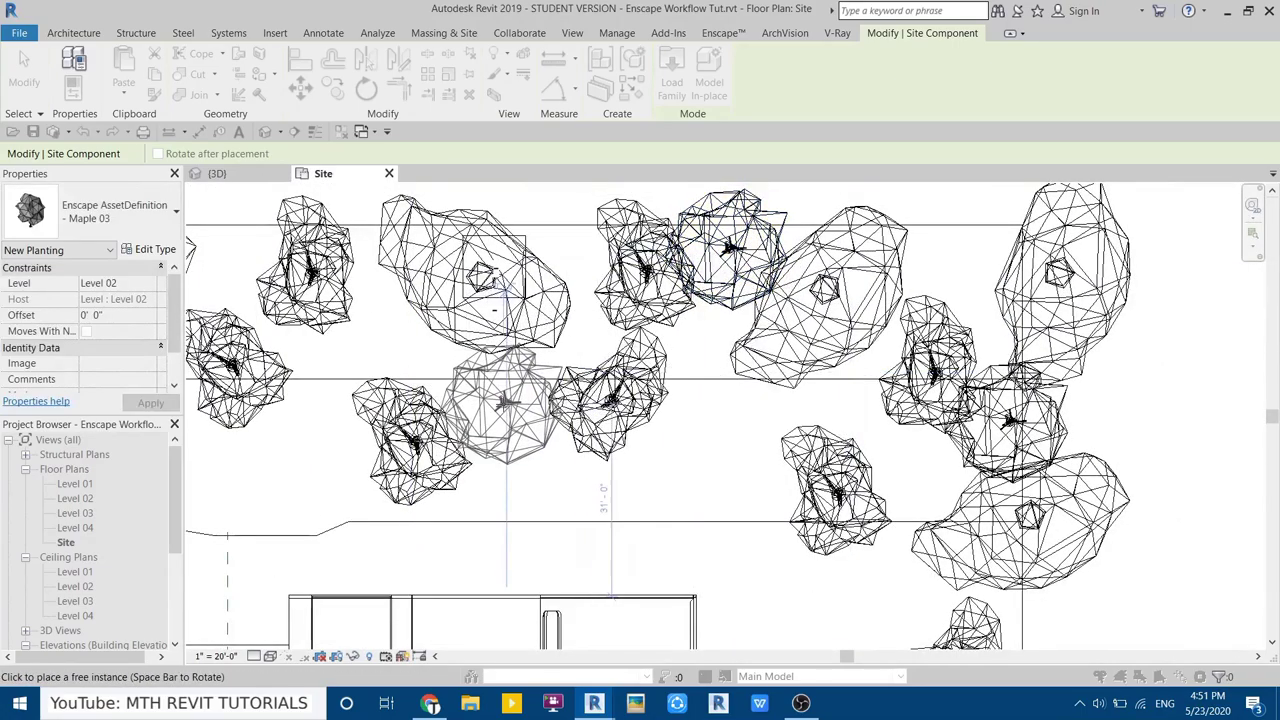
pyautogui.scroll(-2, 507, 400)
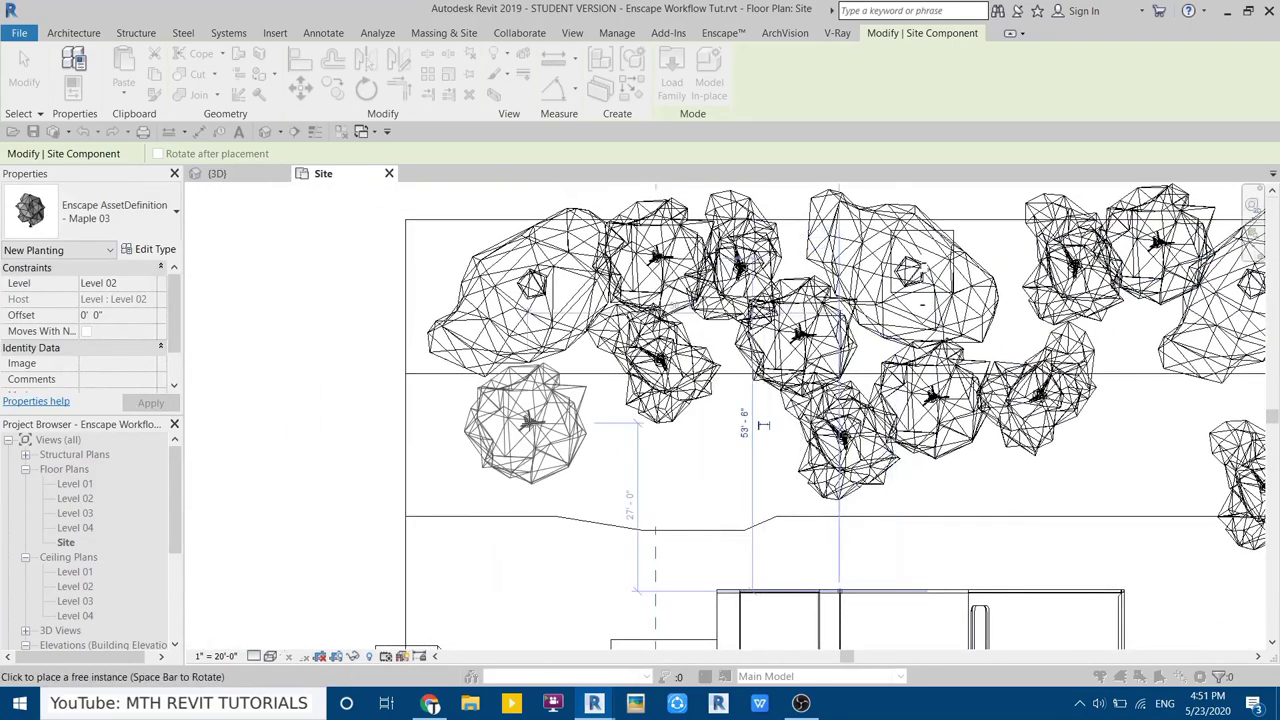
pyautogui.scroll(-2, 622, 517)
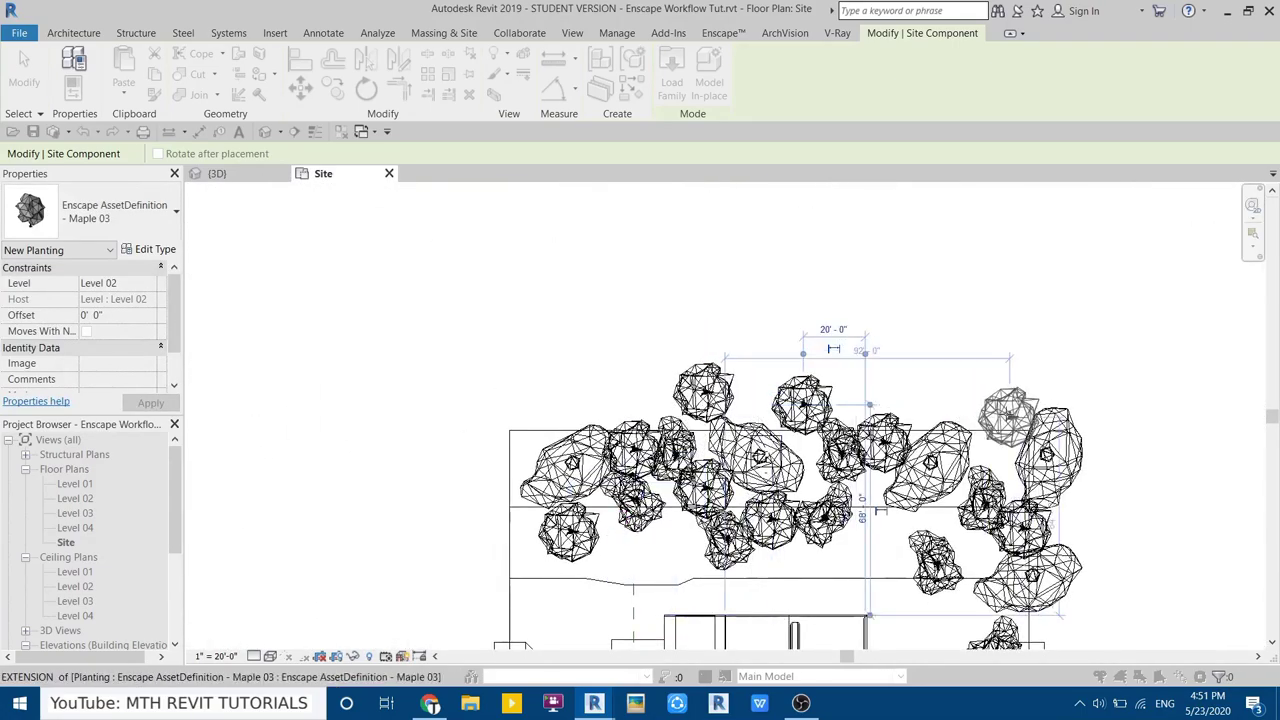
pyautogui.press('z')
pyautogui.press('f')
pyautogui.scroll(1, 880, 240)
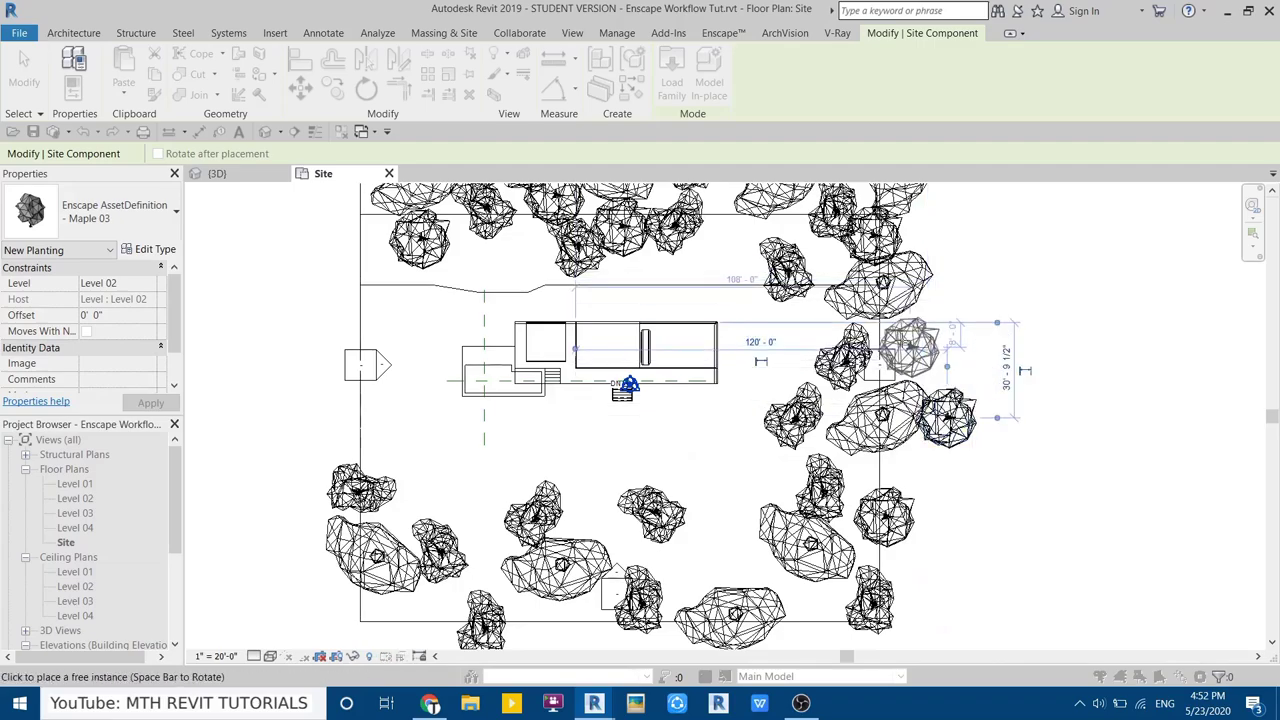
pyautogui.moveTo(845, 447); pyautogui.dragTo(882, 340, button='middle')
pyautogui.click(982, 508)
pyautogui.click(858, 521)
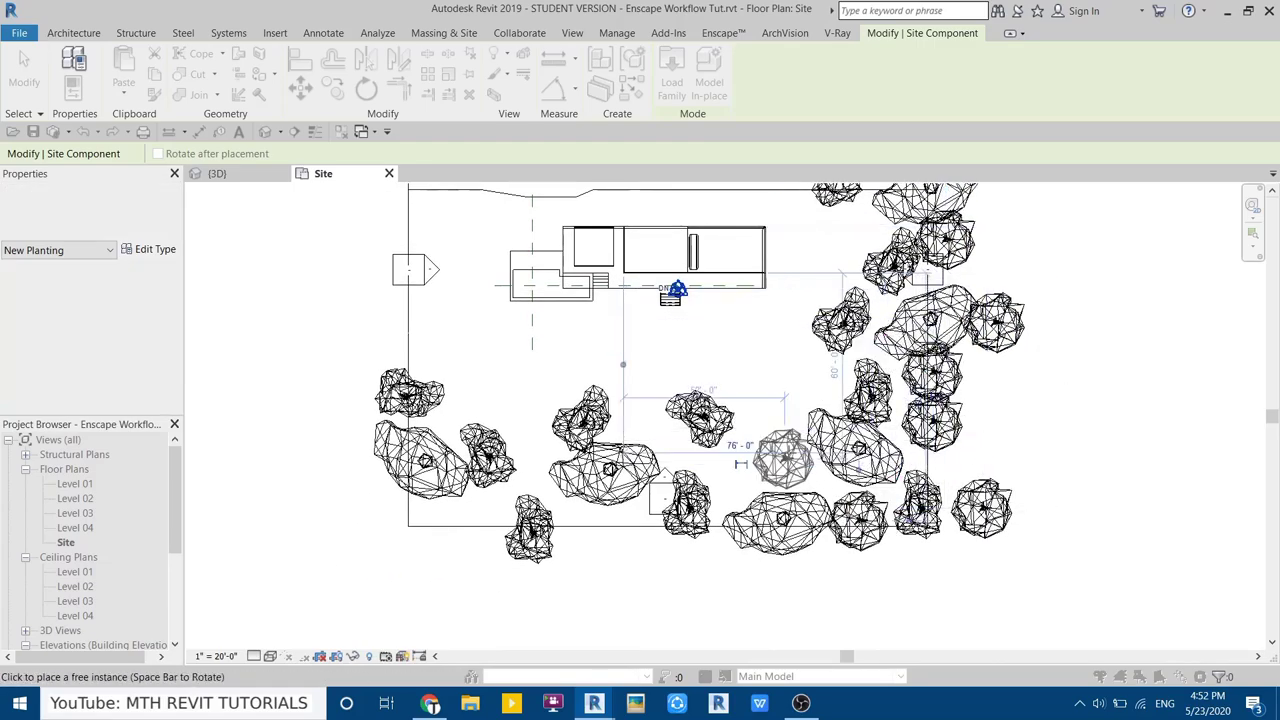
pyautogui.click(808, 395)
pyautogui.click(787, 459)
pyautogui.click(727, 475)
pyautogui.click(643, 445)
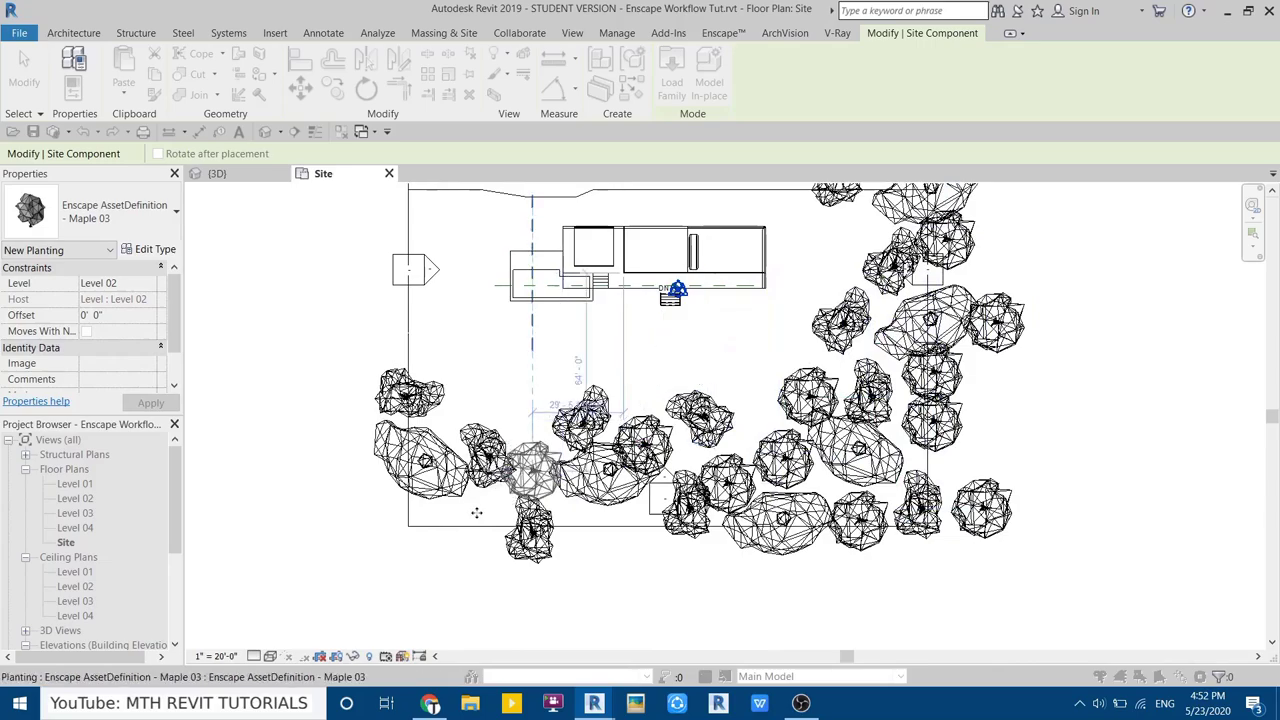
pyautogui.click(530, 462)
pyautogui.click(475, 520)
pyautogui.click(610, 530)
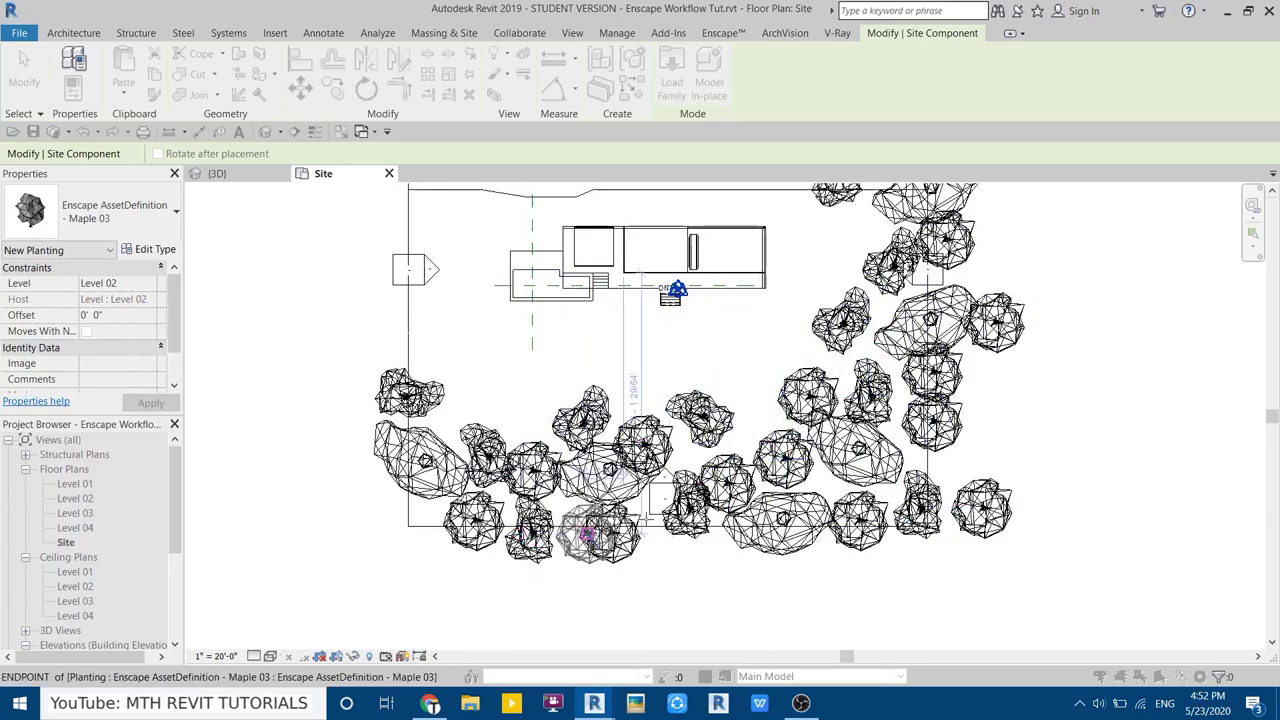
pyautogui.press('Escape')
# Select the Pine 1 tree in the Enscape asset library
pyautogui.scroll(-3, 600, 490)
pyautogui.scroll(-2, 605, 500)
pyautogui.scroll(-2, 613, 510)
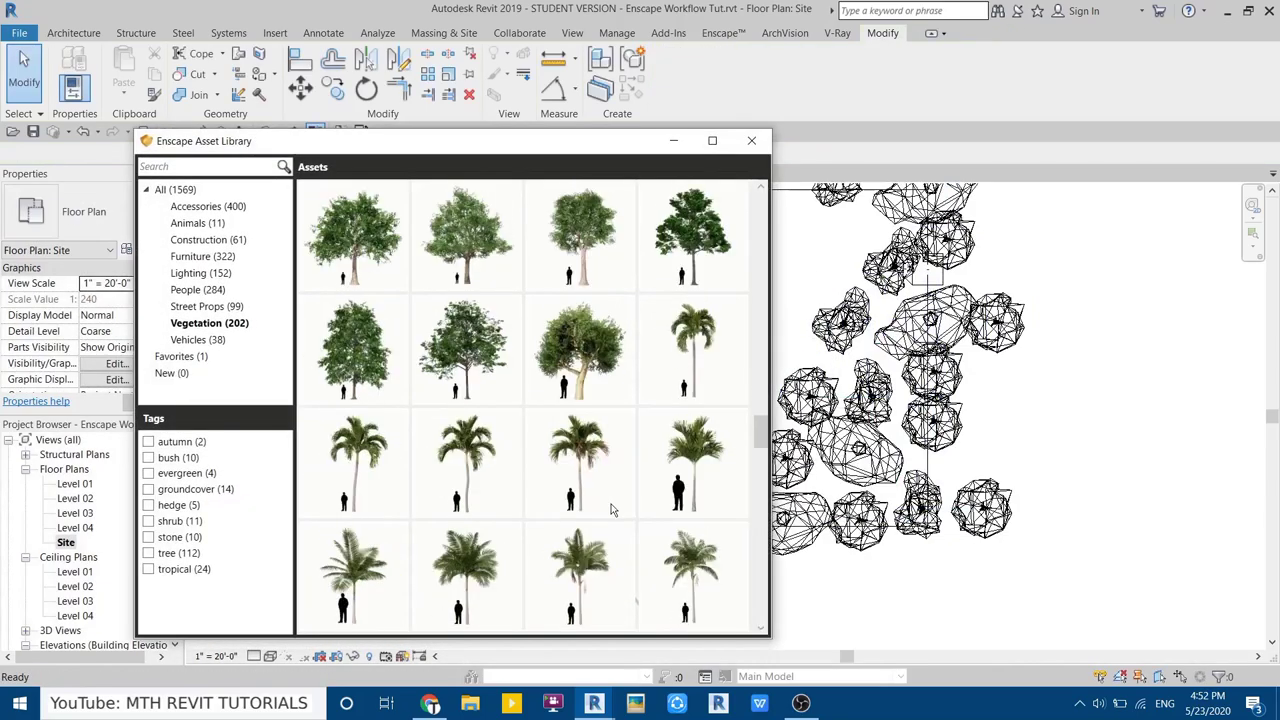
pyautogui.scroll(-2, 613, 510)
pyautogui.scroll(-2, 620, 515)
pyautogui.scroll(-2, 648, 548)
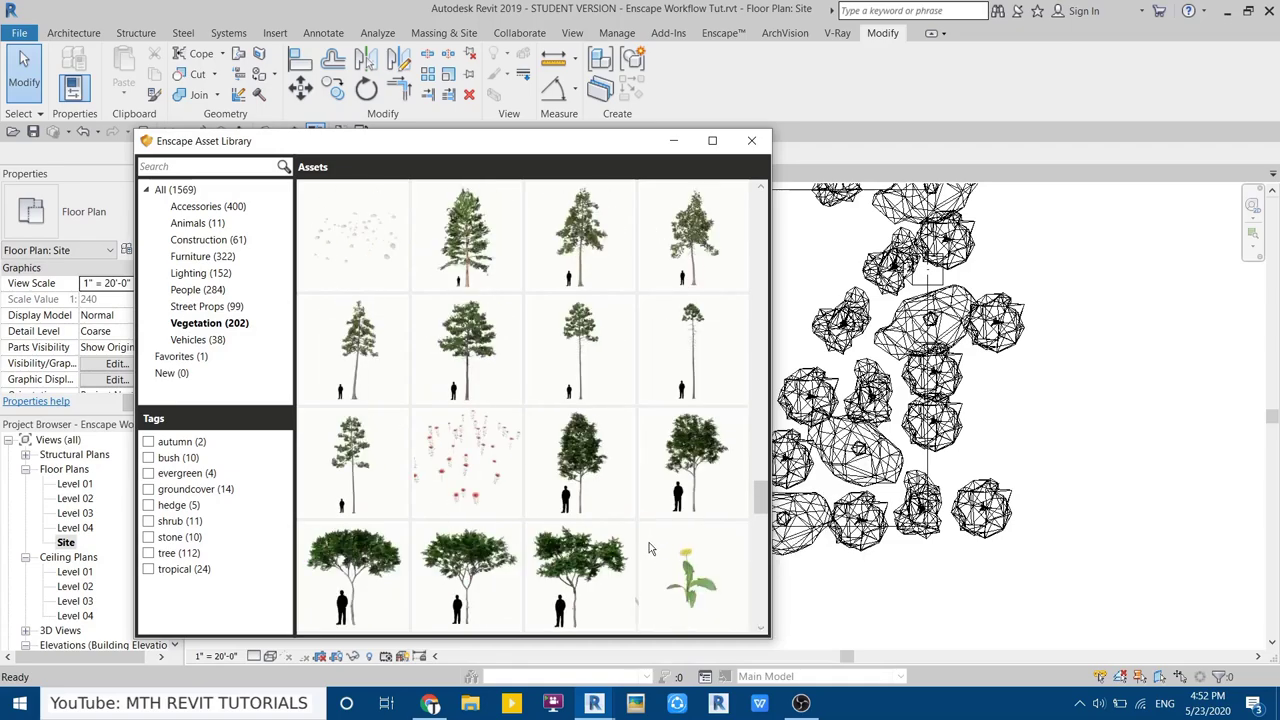
pyautogui.scroll(5, 648, 548)
pyautogui.click(530, 420)
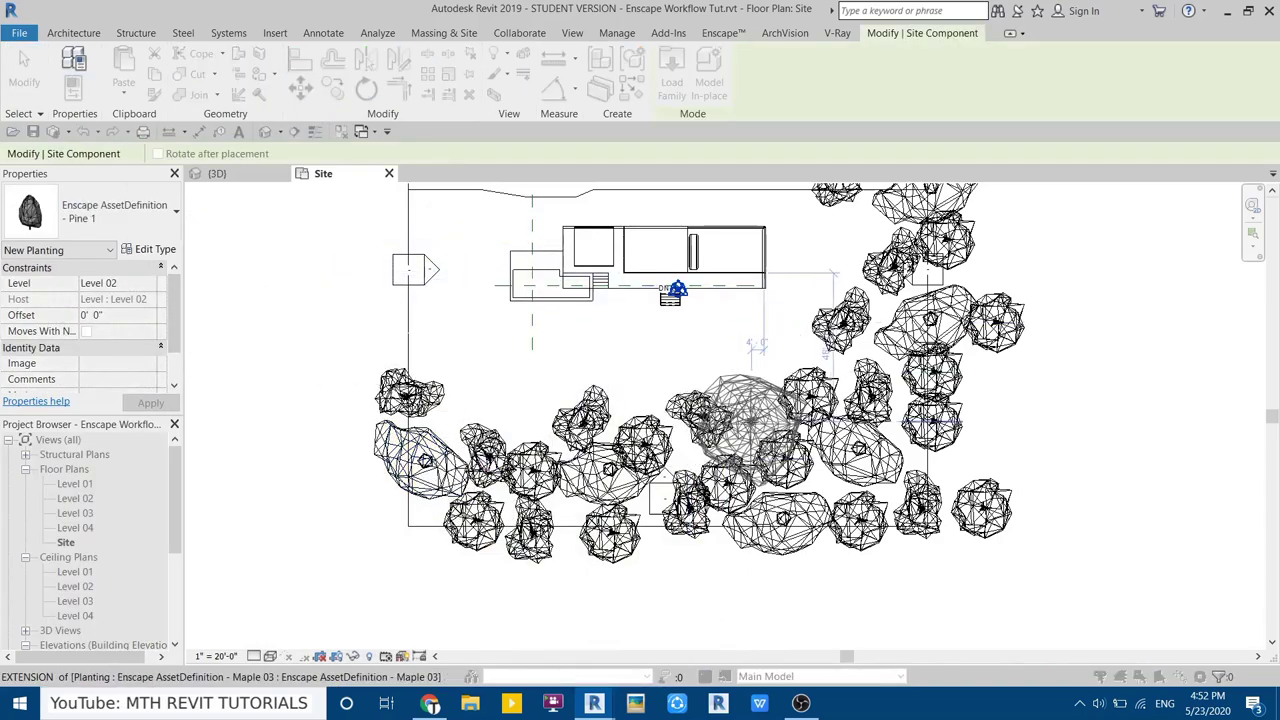
# Plant Pine 1 trees east of the building, in the north grove and the south-west corner
pyautogui.moveTo(757, 420); pyautogui.dragTo(727, 650, button='middle')
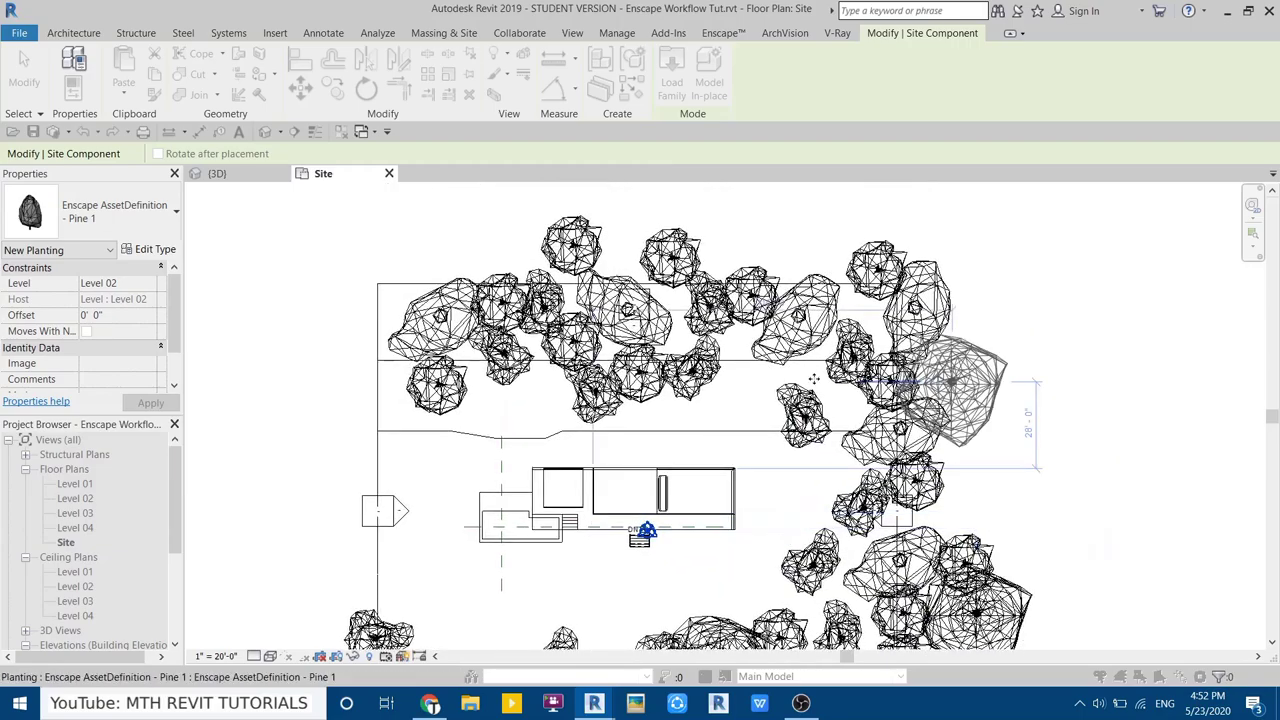
pyautogui.click(750, 380)
pyautogui.click(802, 242)
pyautogui.click(500, 245)
pyautogui.click(497, 380)
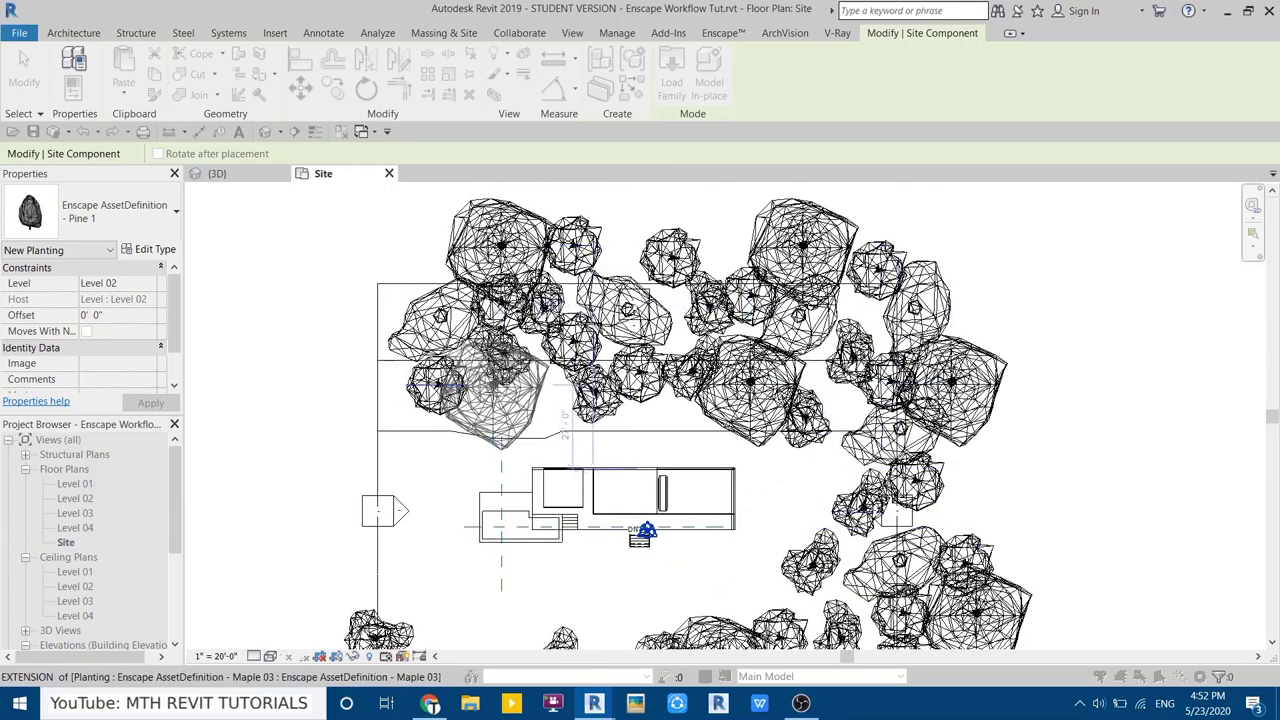
pyautogui.scroll(-3, 590, 320)
pyautogui.scroll(2, 580, 305)
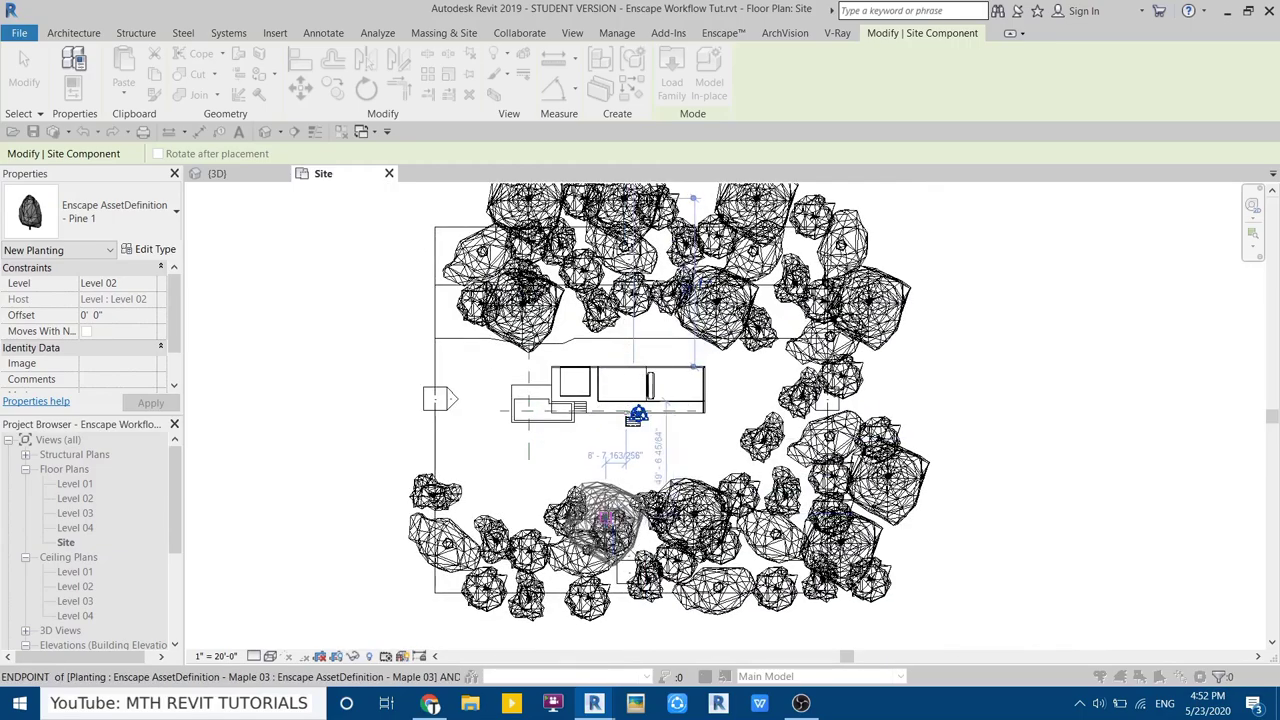
pyautogui.click(434, 473)
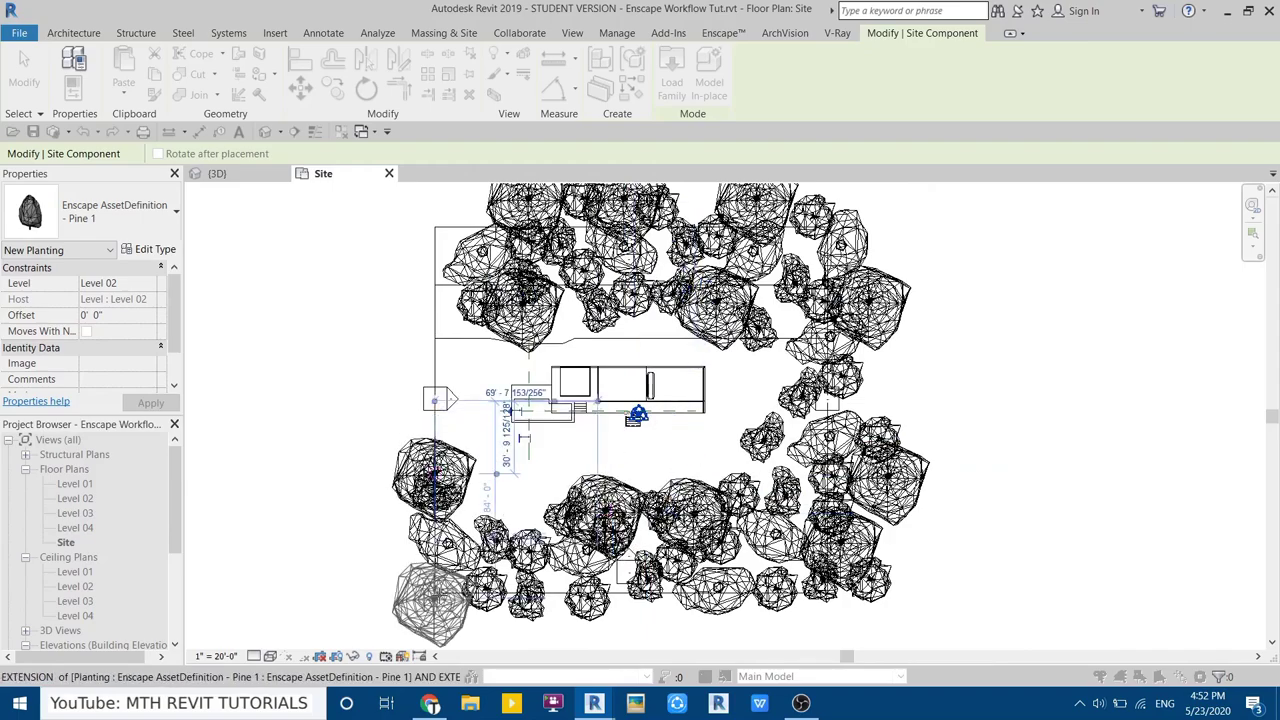
pyautogui.press('Escape')
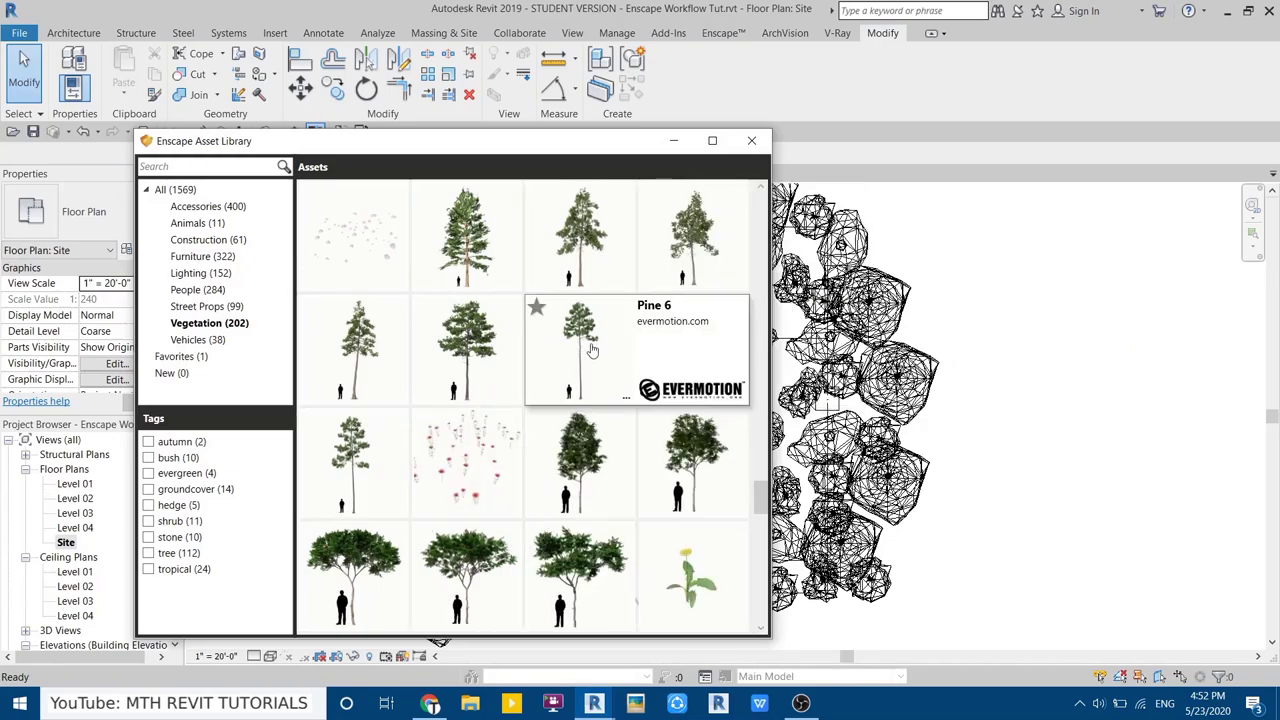
# Pick Pine 6 and plant five of them among the northern grove trees
pyautogui.click(577, 343)
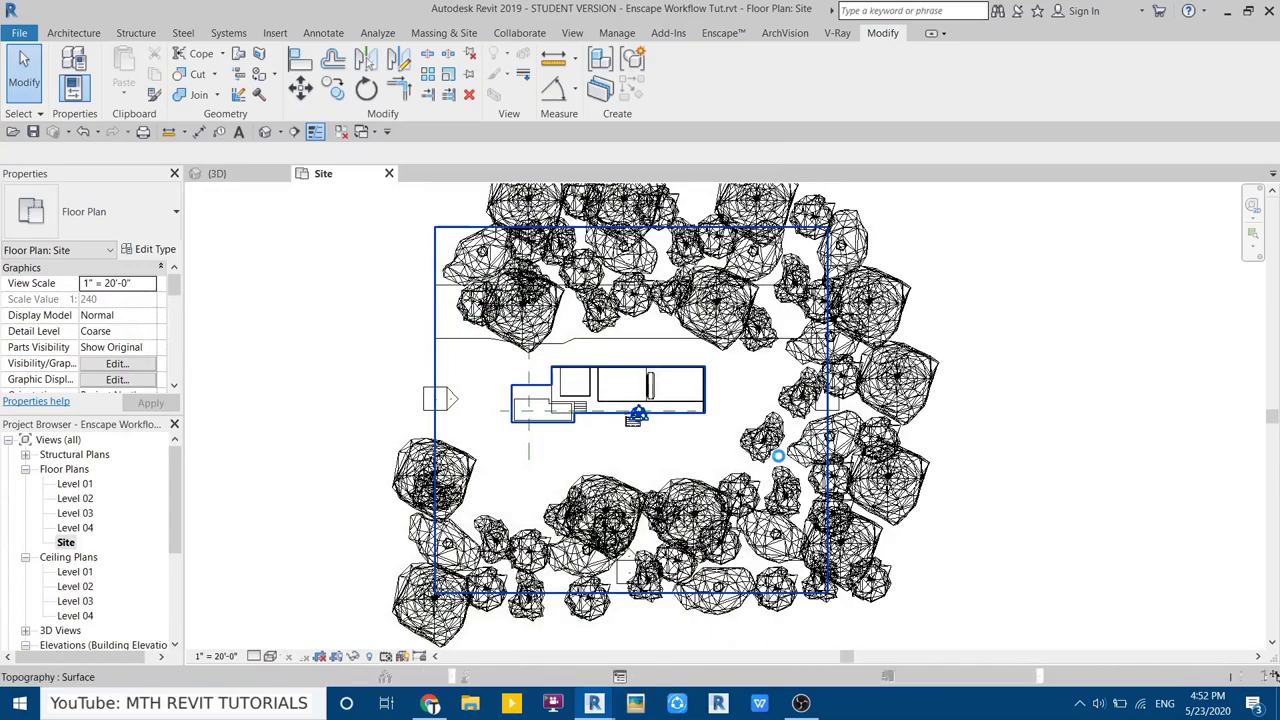
pyautogui.scroll(1, 780, 456)
pyautogui.scroll(2, 780, 456)
pyautogui.scroll(2, 782, 456)
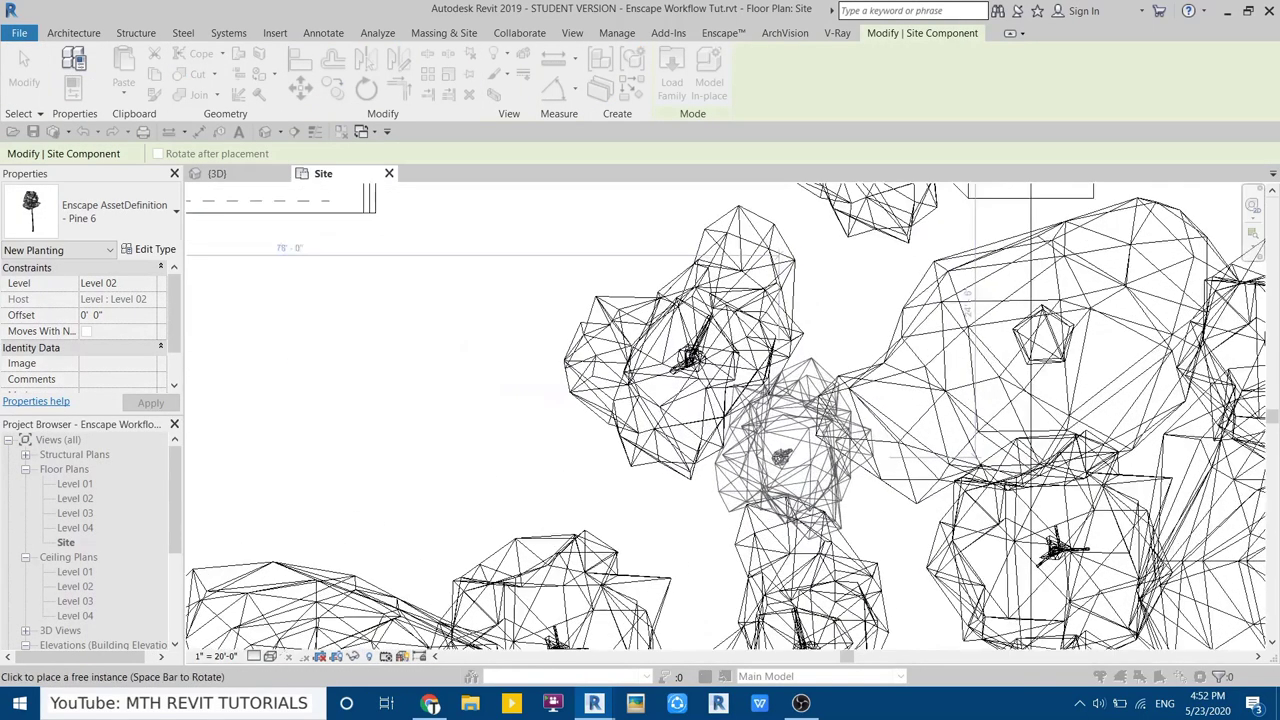
pyautogui.scroll(-3, 780, 456)
pyautogui.scroll(-2, 780, 456)
pyautogui.moveTo(830, 360)
pyautogui.mouseDown(button='middle')
pyautogui.moveTo(818, 535)
pyautogui.moveTo(830, 578)
pyautogui.mouseUp(button='middle')
pyautogui.moveTo(808, 342); pyautogui.dragTo(903, 502, button='middle')
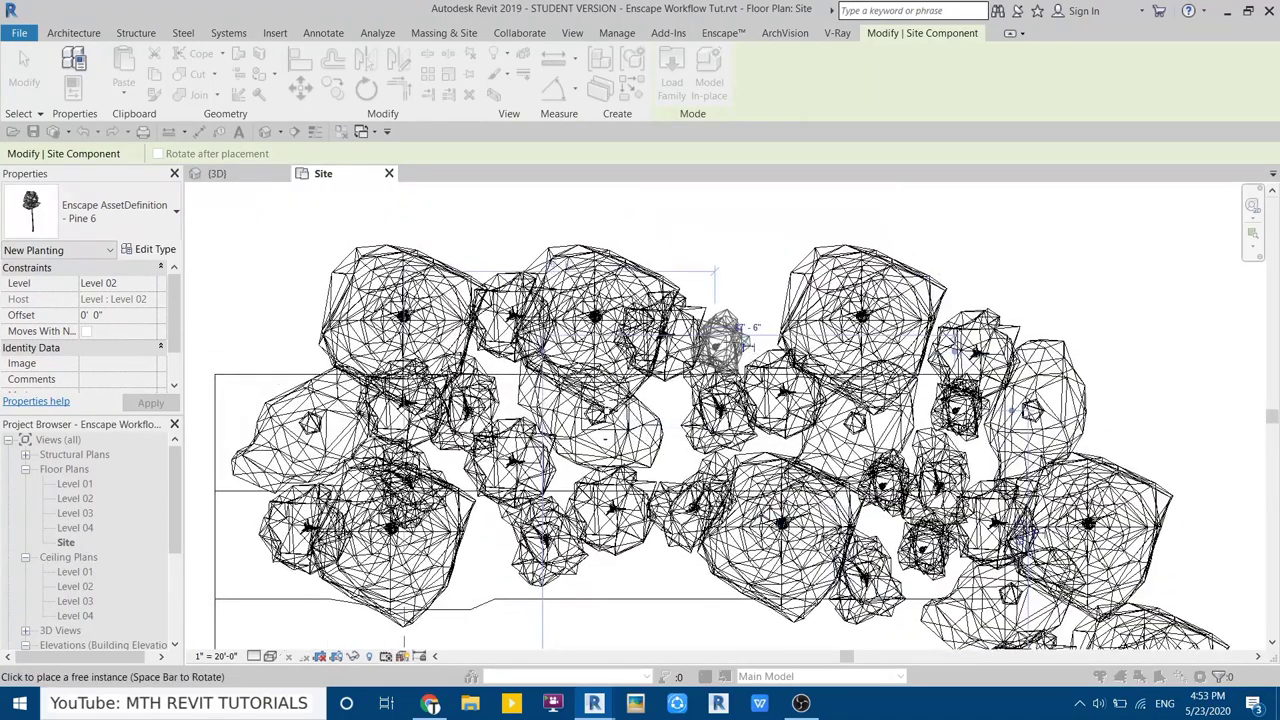
pyautogui.click(985, 292)
pyautogui.click(1047, 327)
pyautogui.click(711, 262)
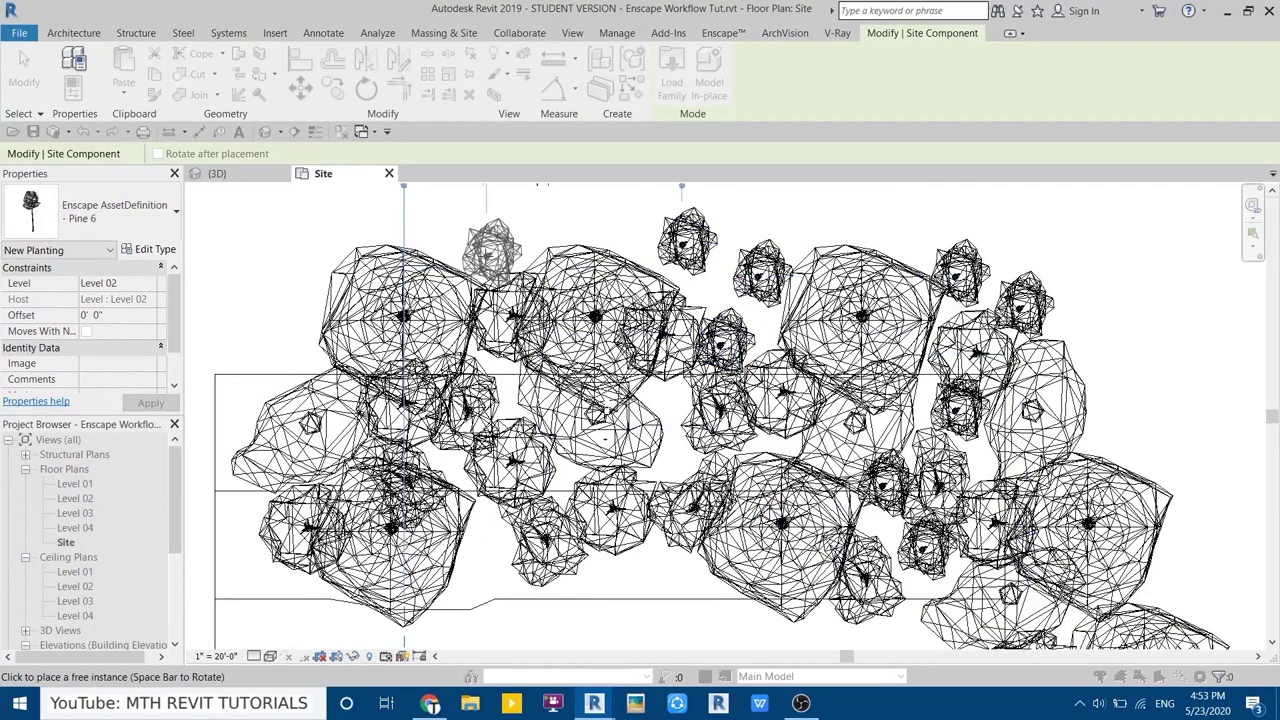
pyautogui.click(660, 437)
pyautogui.click(515, 392)
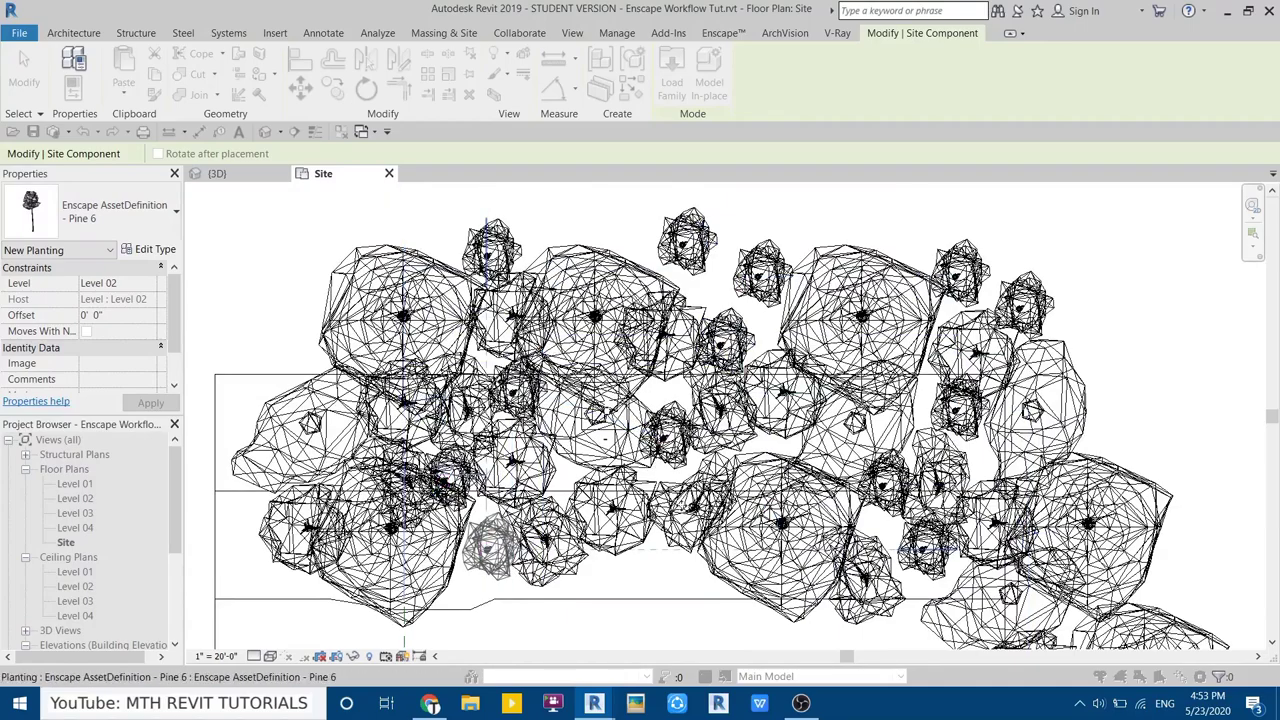
# Plant two more Pine 6 trees in the south grove
pyautogui.moveTo(490, 545); pyautogui.dragTo(587, 215, button='middle')
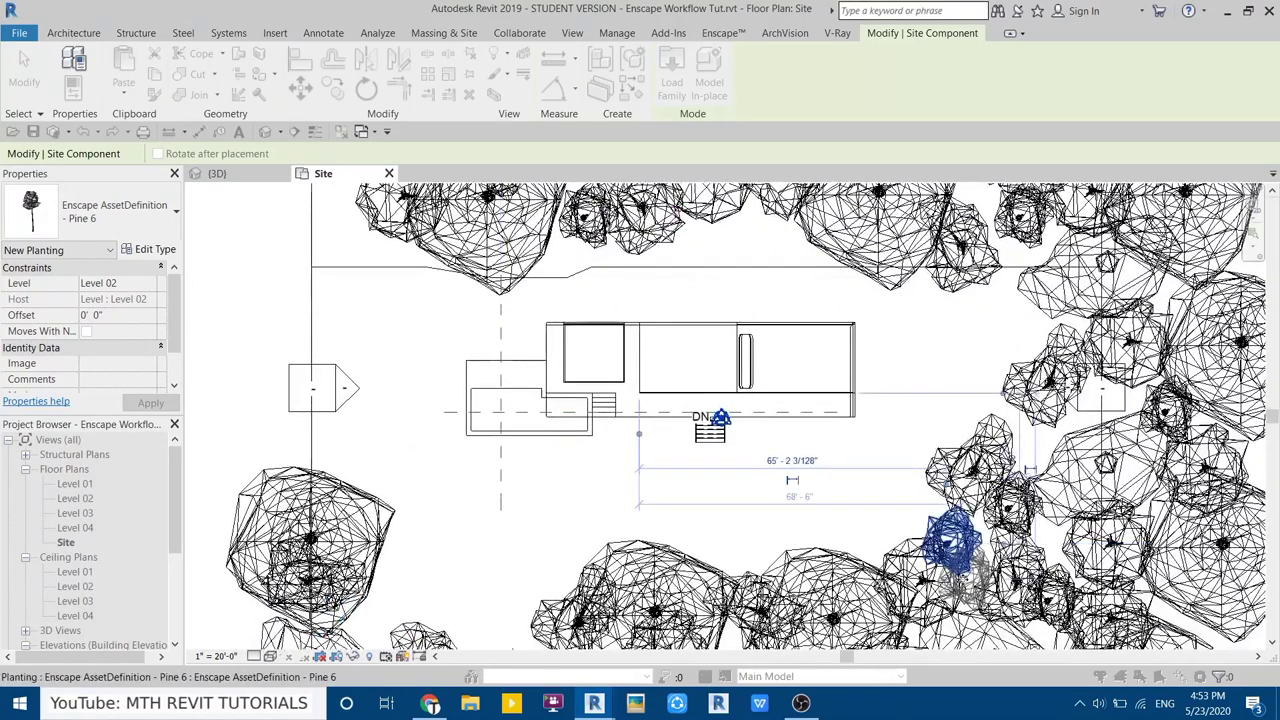
pyautogui.moveTo(1030, 650); pyautogui.dragTo(1020, 470, button='middle')
pyautogui.scroll(-1, 1020, 470)
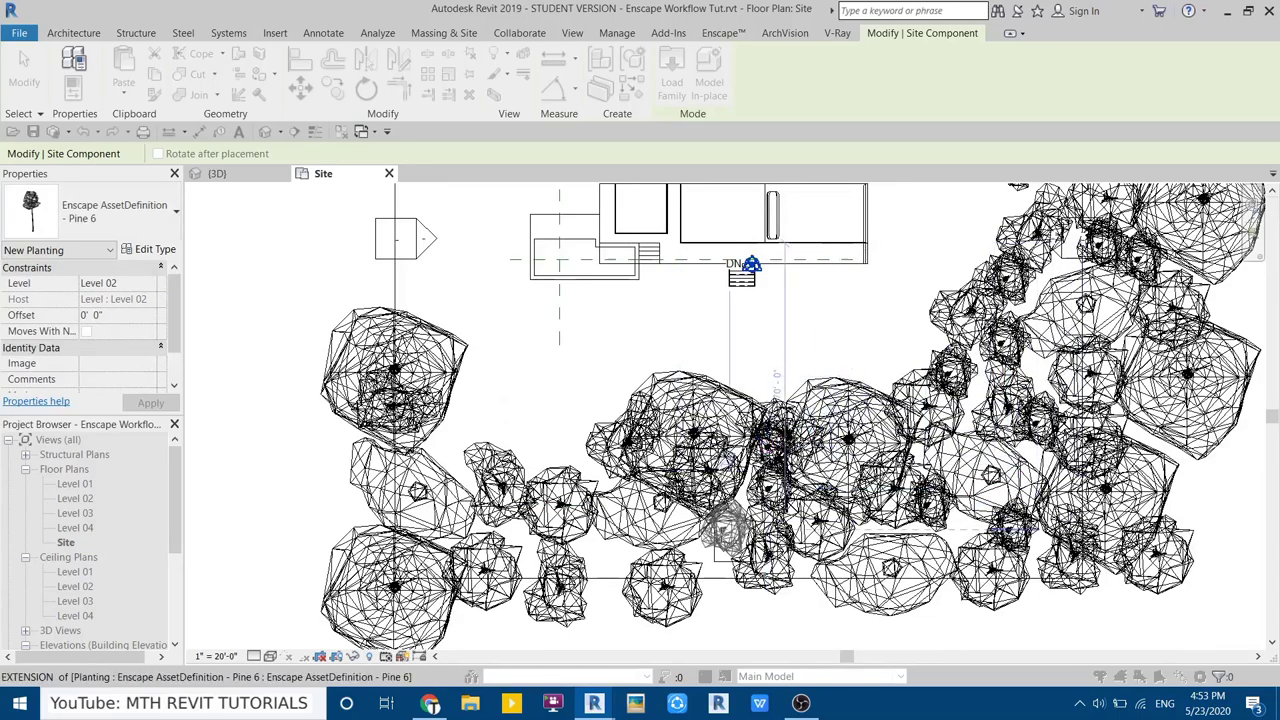
pyautogui.click(603, 548)
pyautogui.click(593, 452)
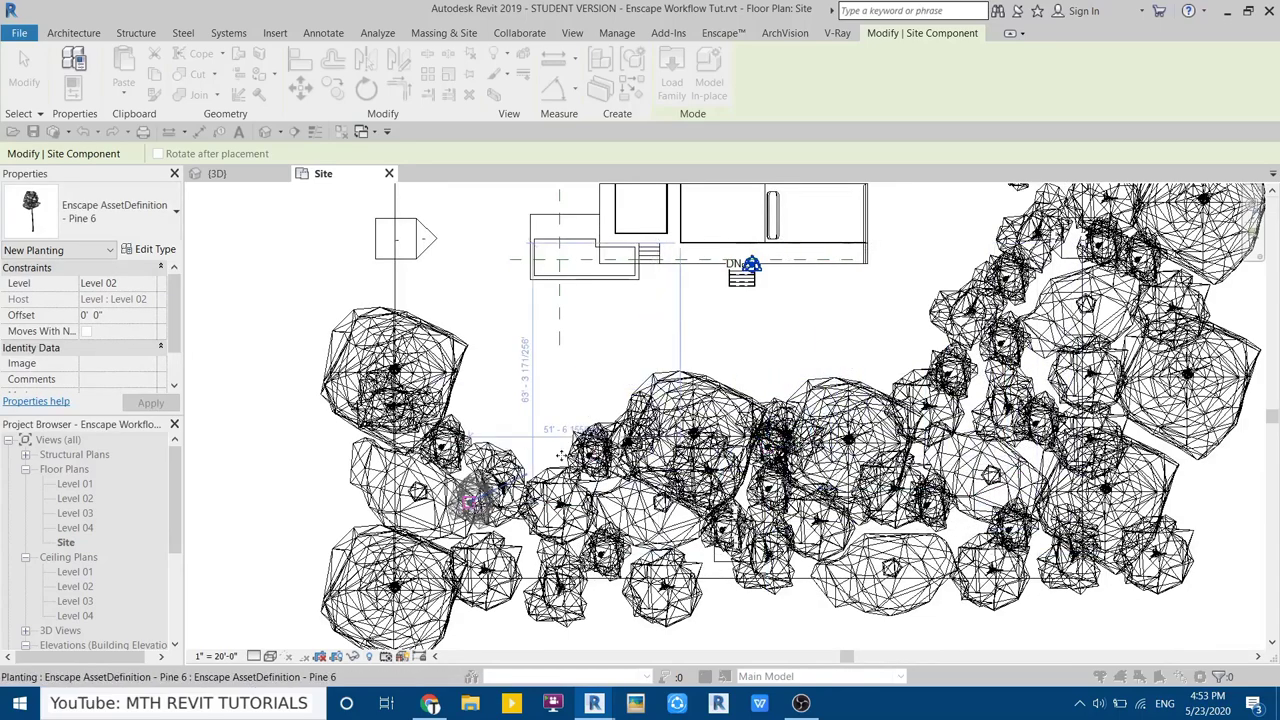
pyautogui.scroll(-5, 697, 402)
# Place an Enscape Group of Stones below the stair and check its 10' type height
pyautogui.scroll(-5, 697, 402)
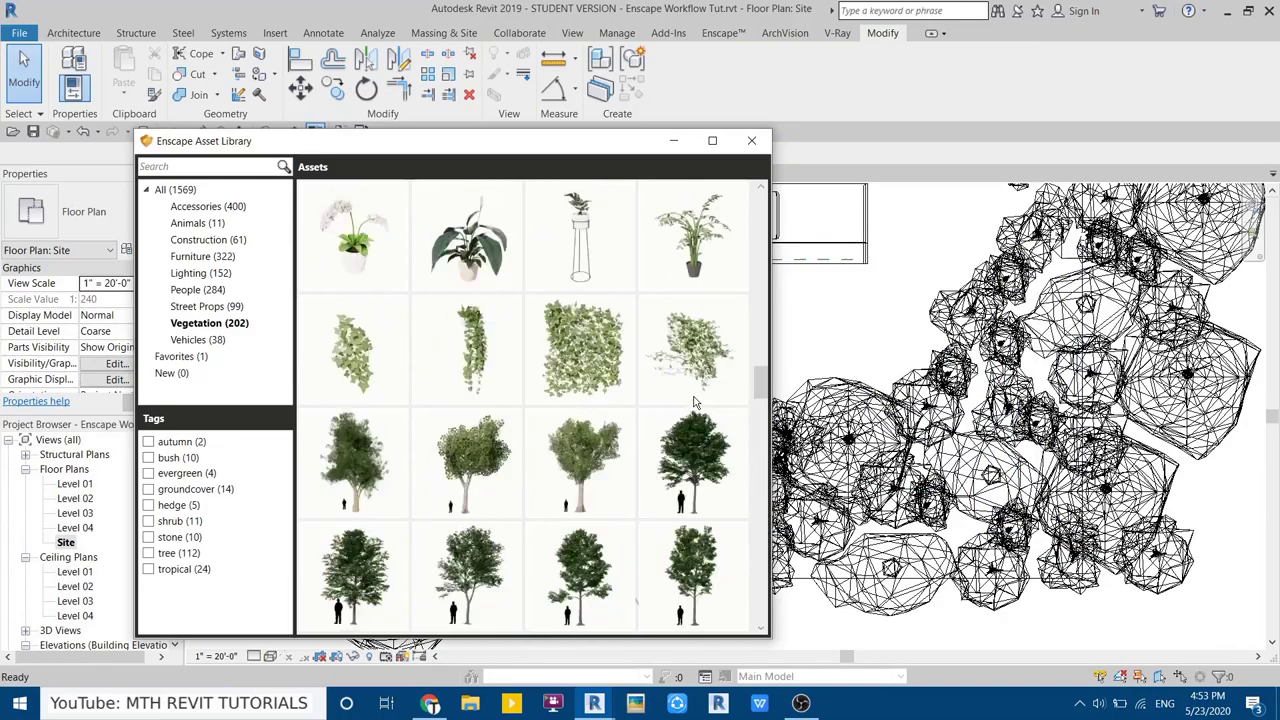
pyautogui.scroll(3, 697, 402)
pyautogui.scroll(3, 697, 402)
pyautogui.scroll(2, 695, 440)
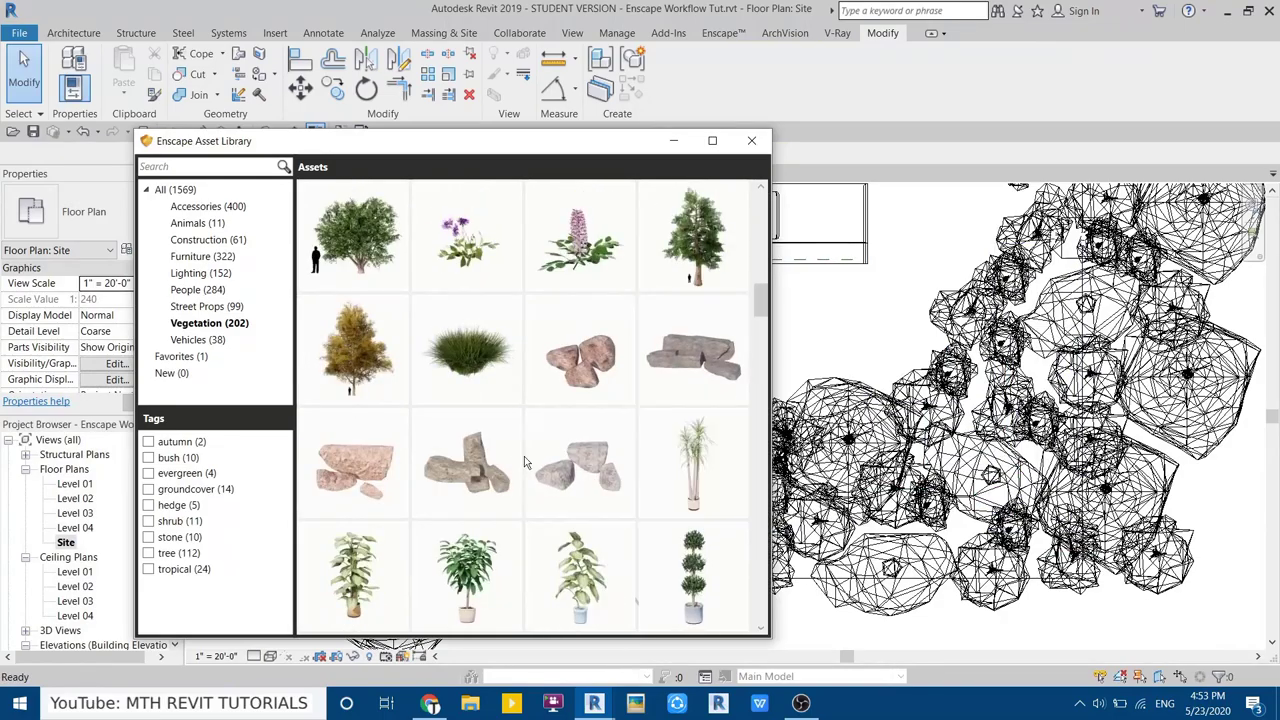
pyautogui.click(603, 375)
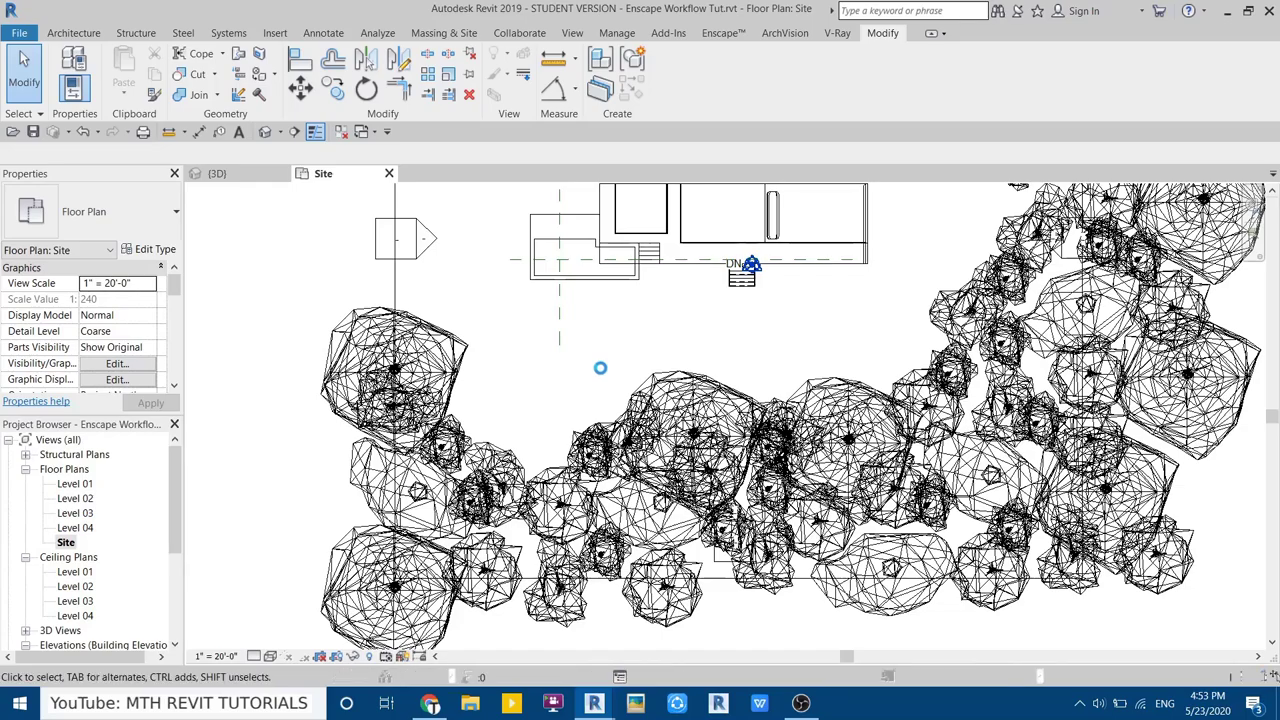
pyautogui.scroll(1, 787, 368)
pyautogui.scroll(1, 787, 368)
pyautogui.scroll(1, 775, 370)
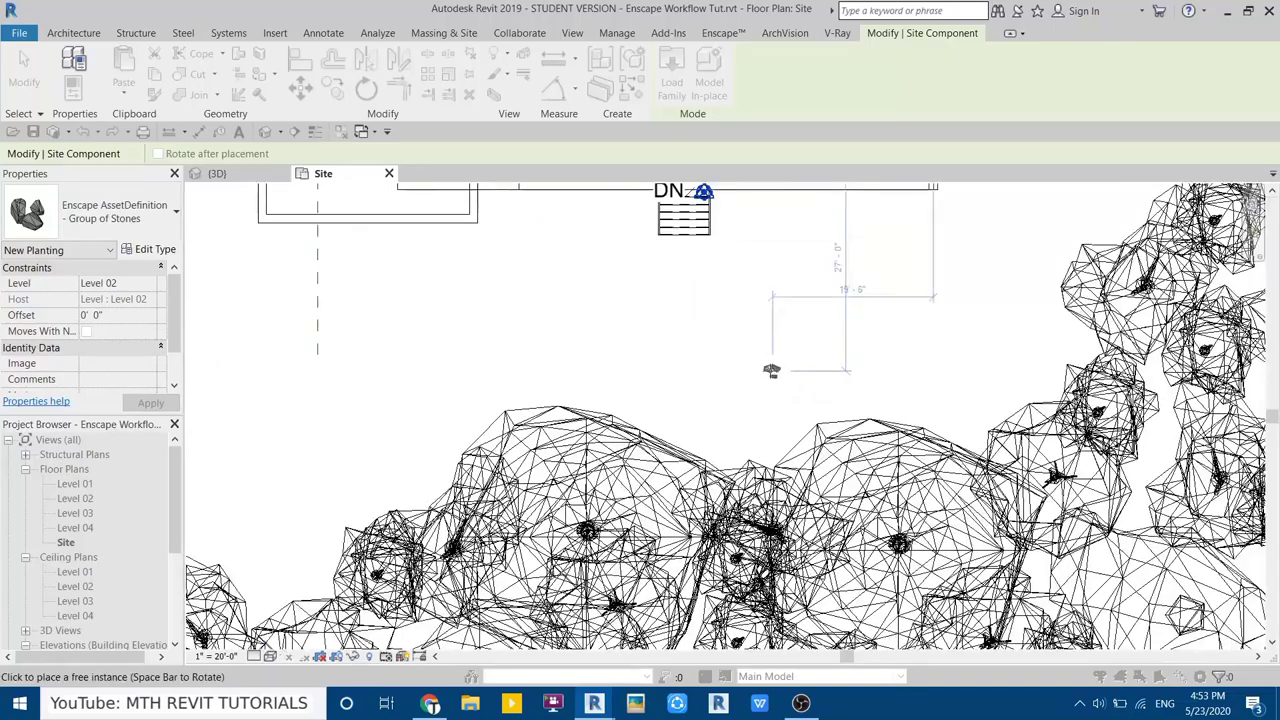
pyautogui.click(865, 327)
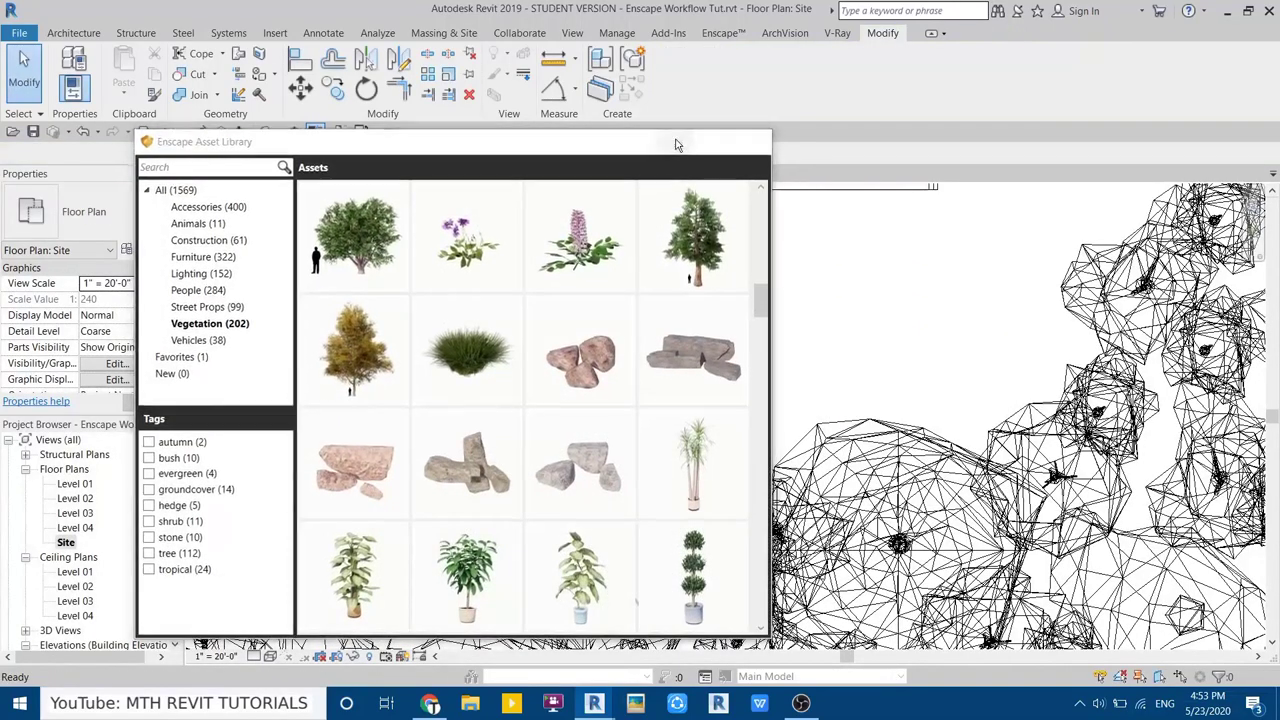
pyautogui.click(155, 250)
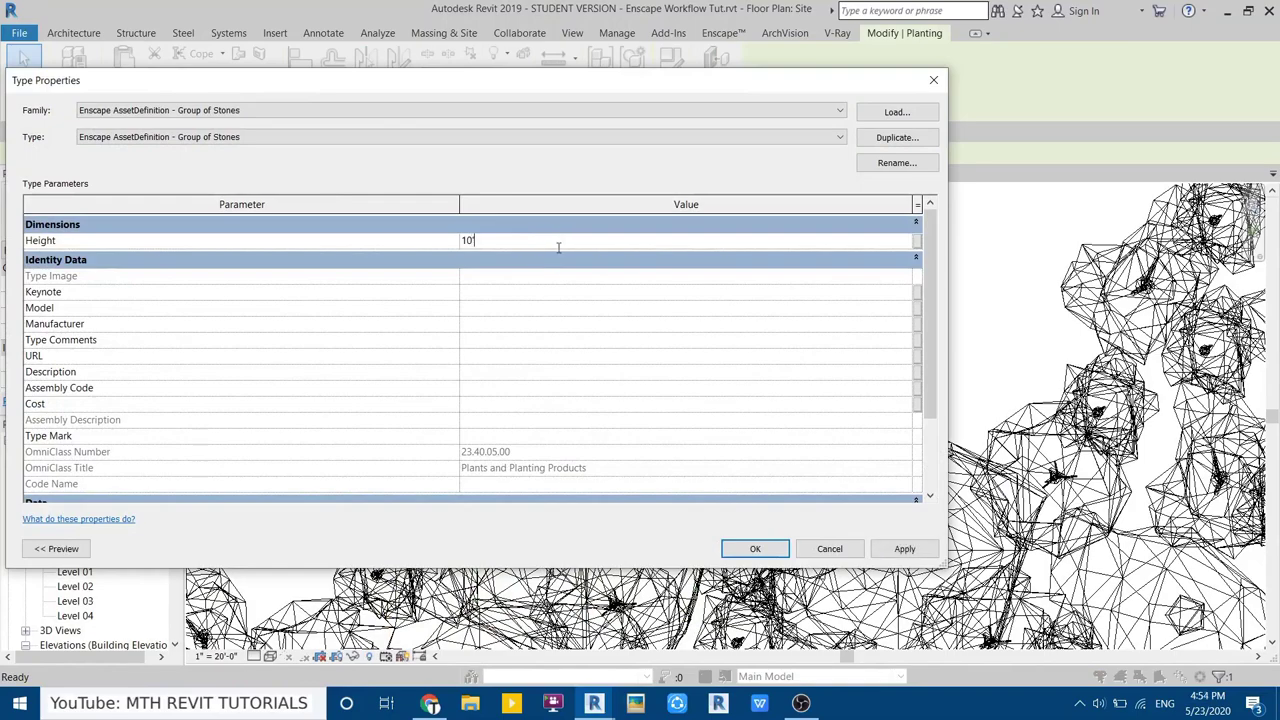
pyautogui.click(768, 548)
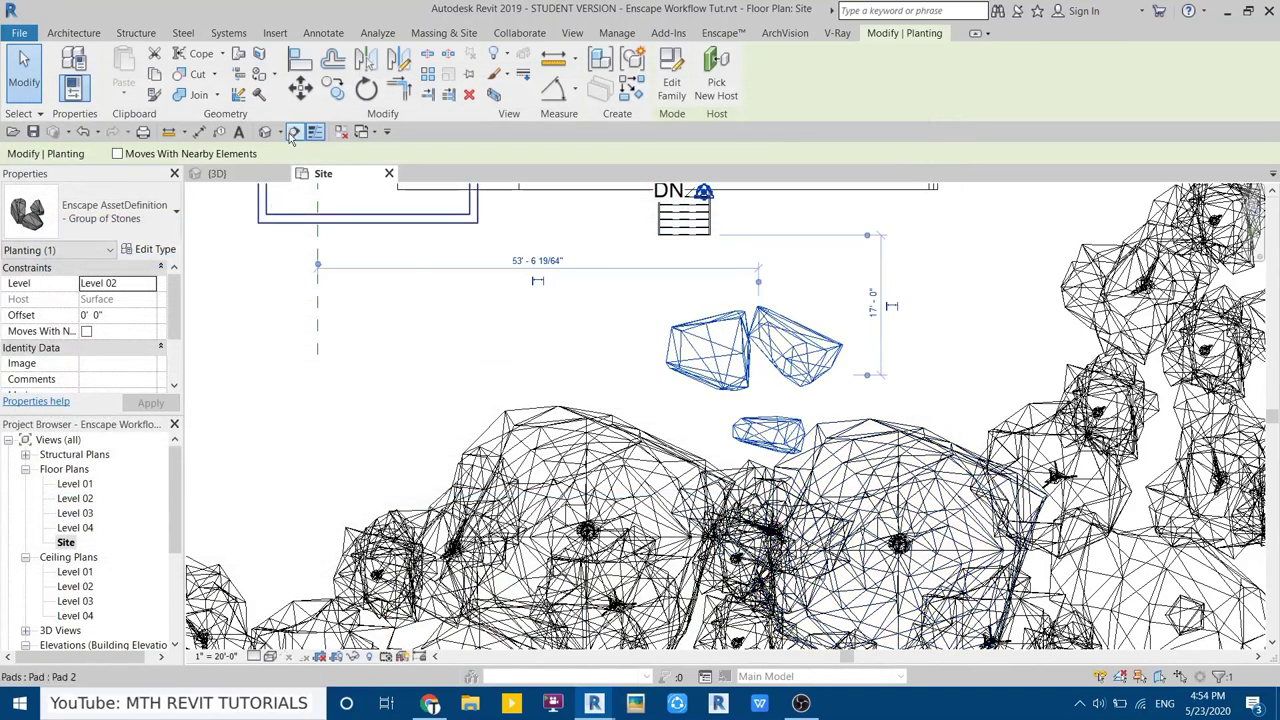
# Rotate the Group of Stones to a new orientation among the trees
pyautogui.click(366, 88)
pyautogui.scroll(-2, 733, 407)
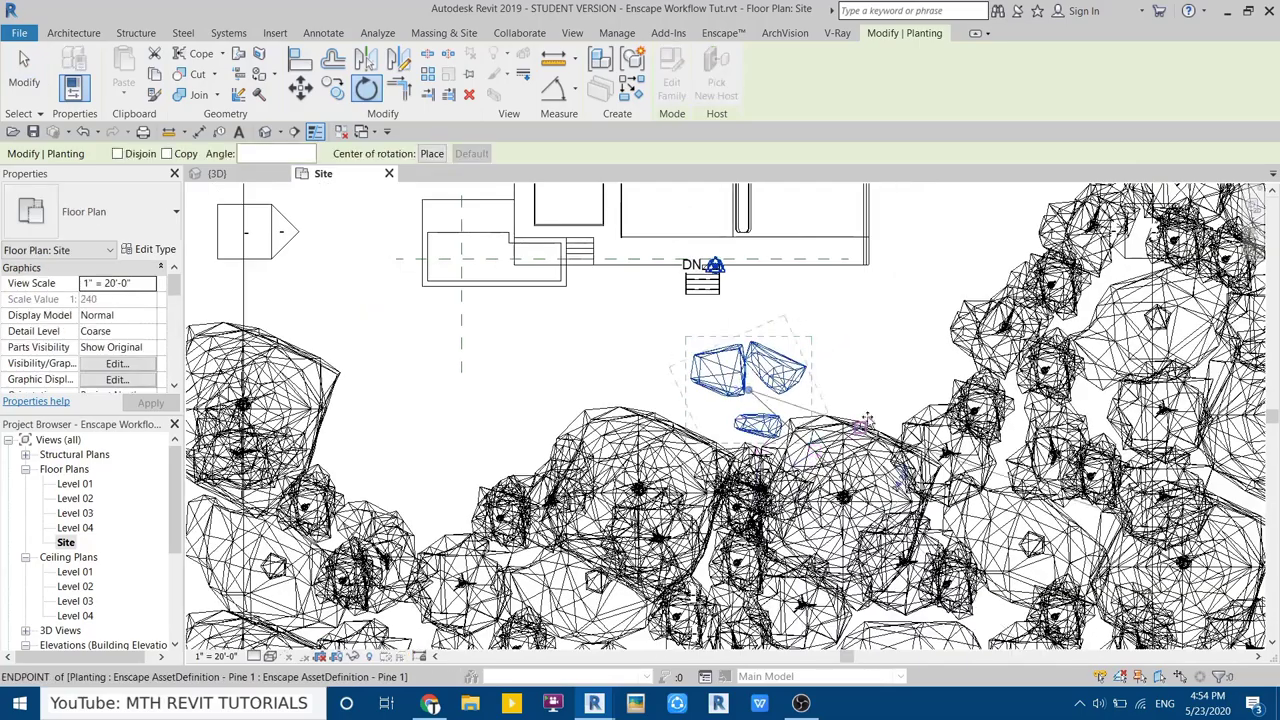
pyautogui.click(760, 445)
pyautogui.click(763, 418)
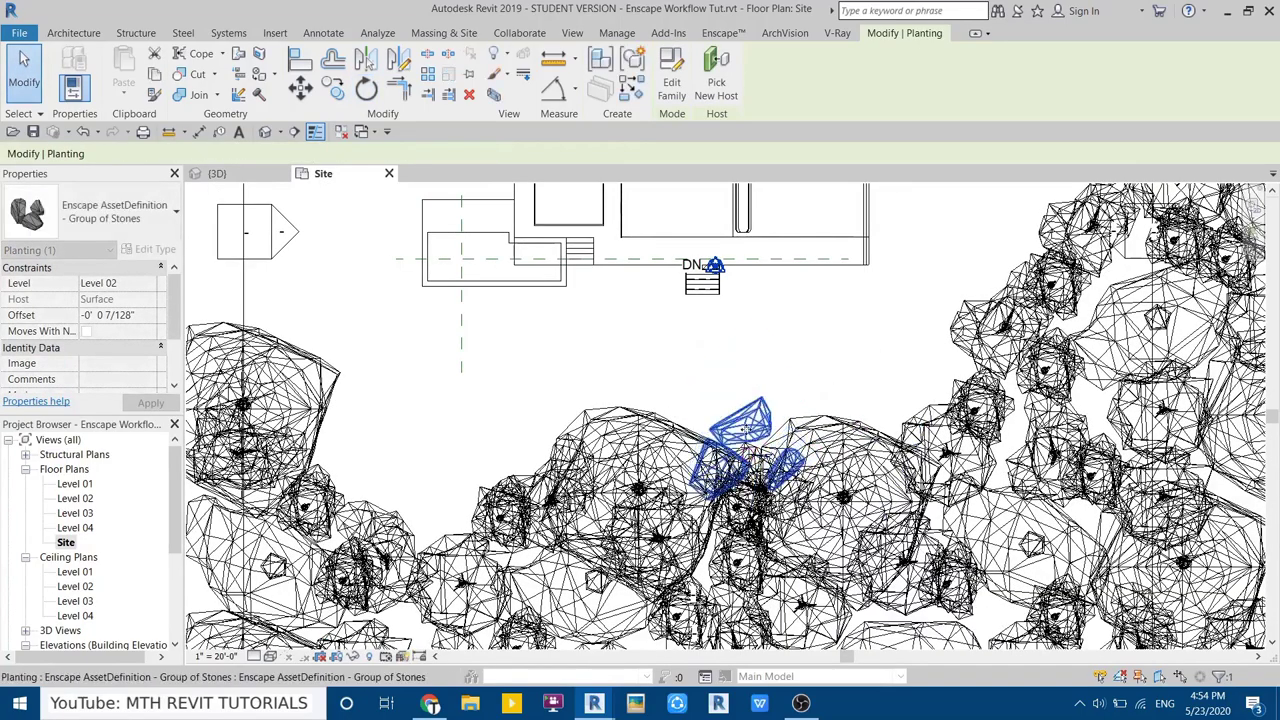
pyautogui.scroll(-2, 765, 405)
pyautogui.press('Escape')
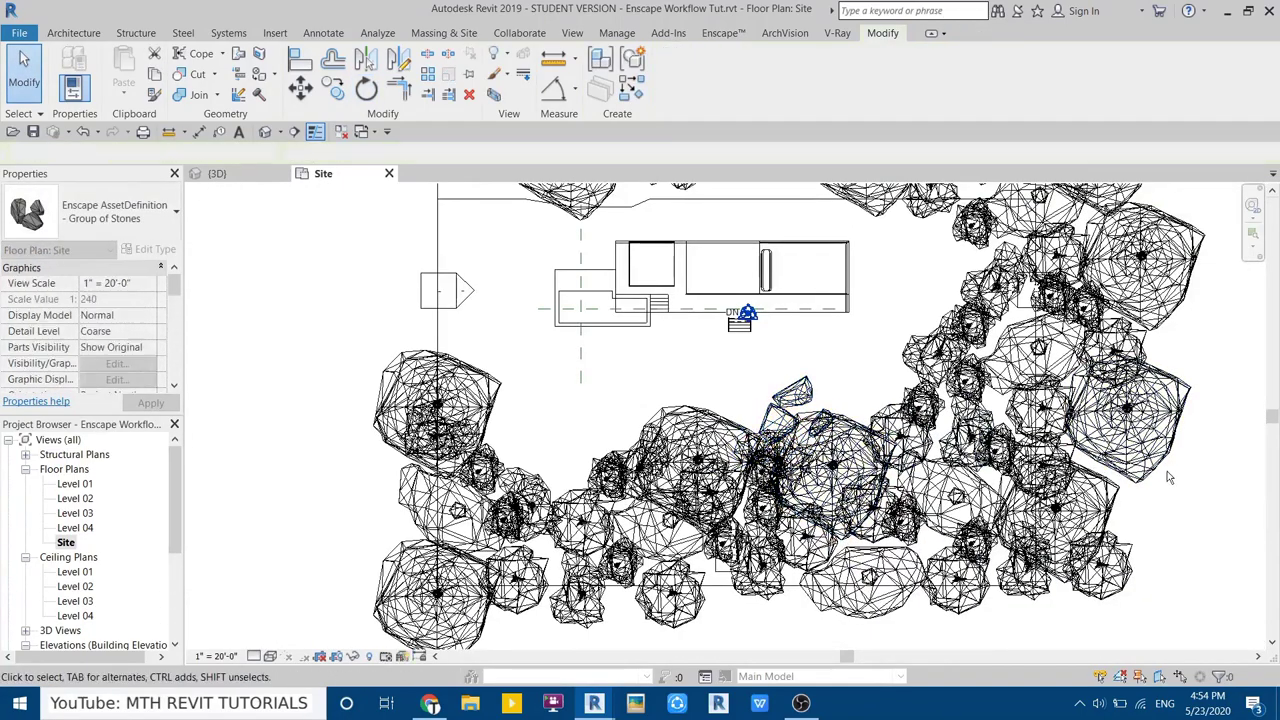
pyautogui.moveTo(888, 305)
pyautogui.mouseDown(button='middle')
pyautogui.moveTo(838, 550)
pyautogui.moveTo(693, 385)
pyautogui.mouseUp(button='middle')
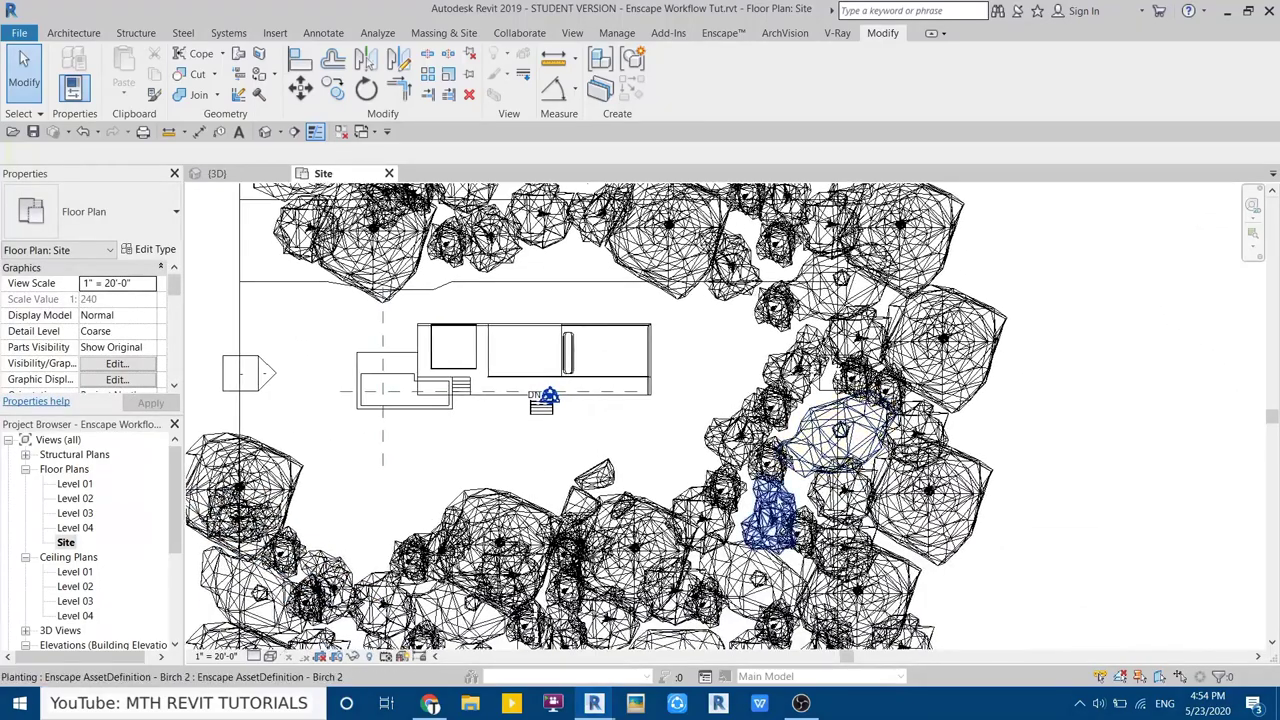
# Dock Revit on the left beside the Enscape preview and resume Enscape live updates
pyautogui.click(1248, 12)
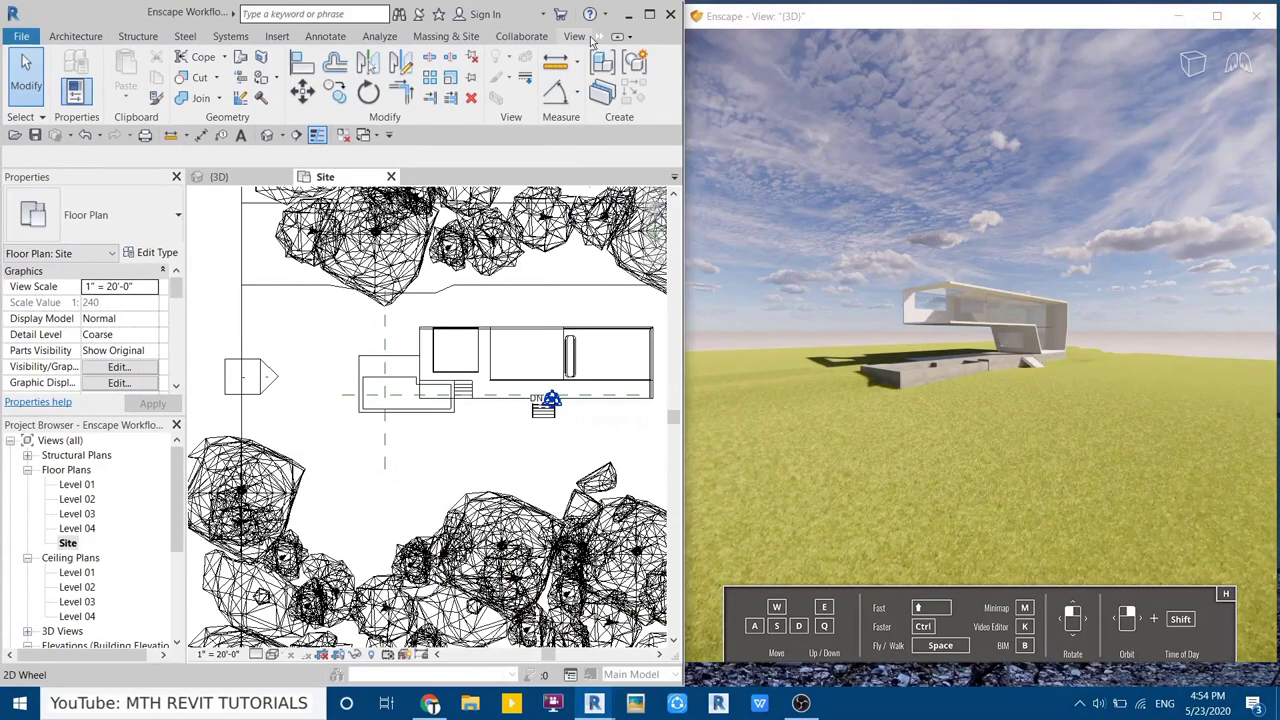
pyautogui.click(620, 87)
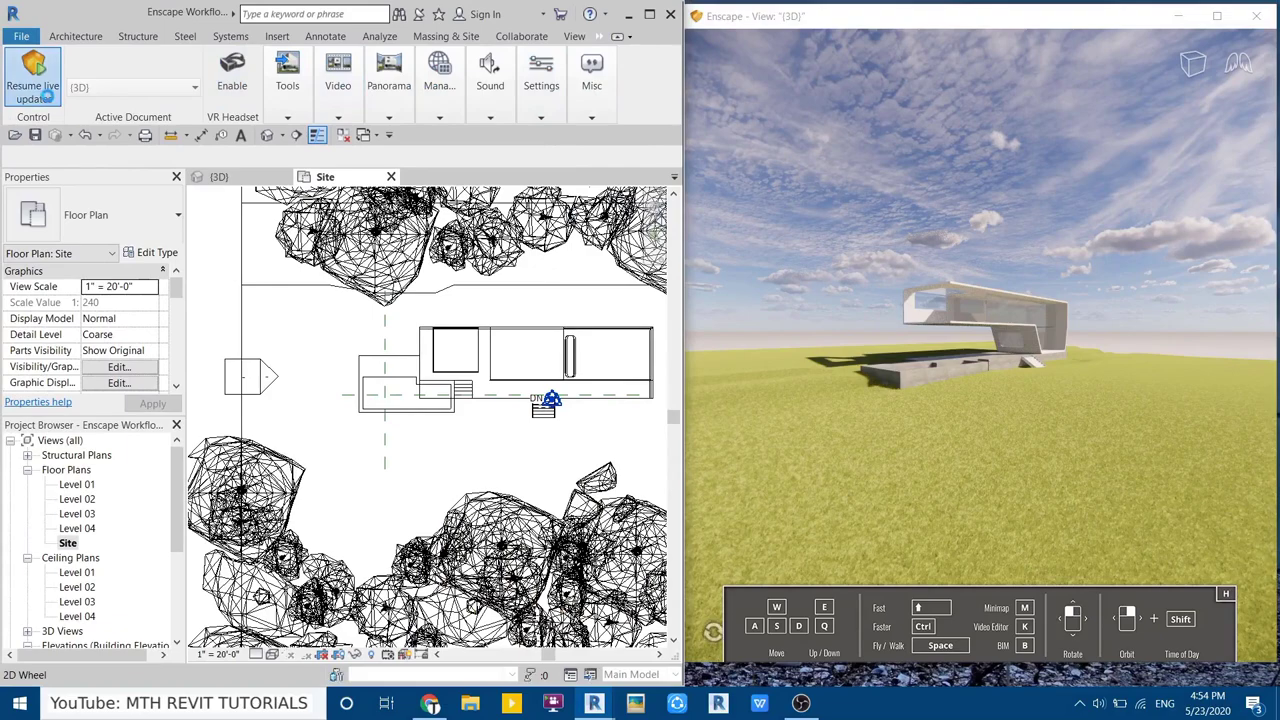
pyautogui.click(47, 96)
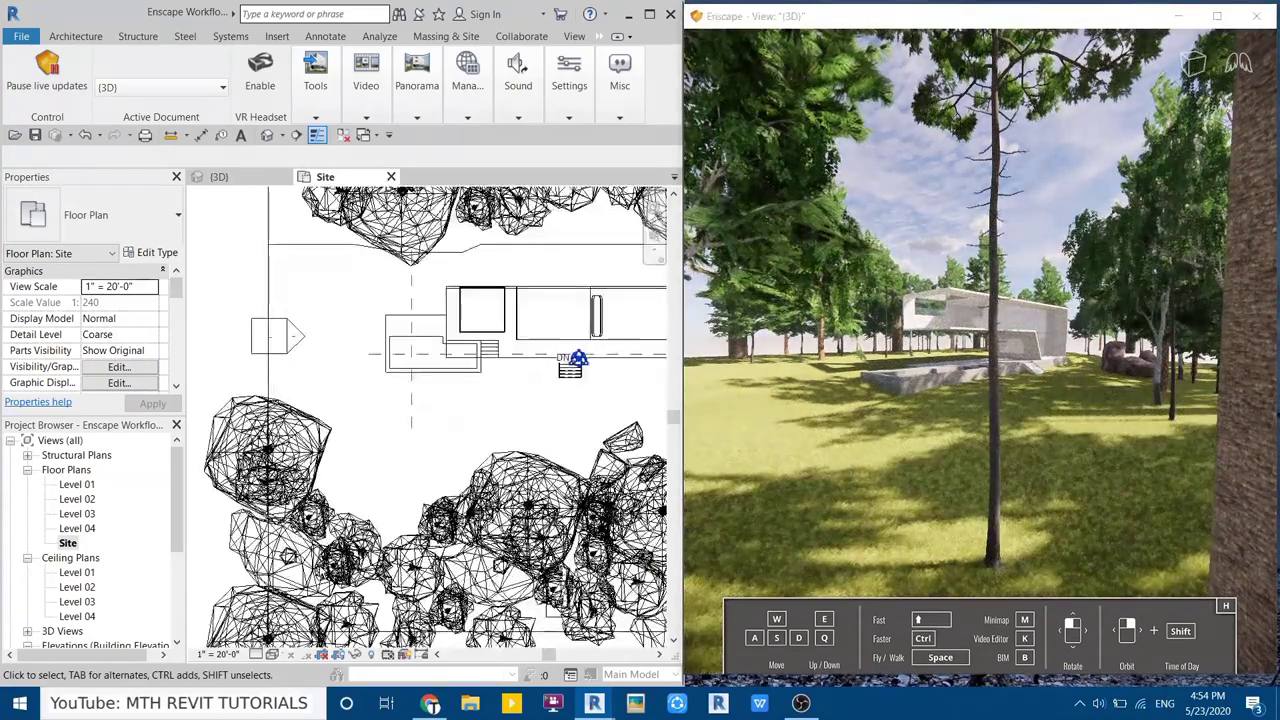
pyautogui.scroll(1, 349, 549)
# Move the baobab and Pine 1 trees north of the house closer to the building
pyautogui.click(310, 507)
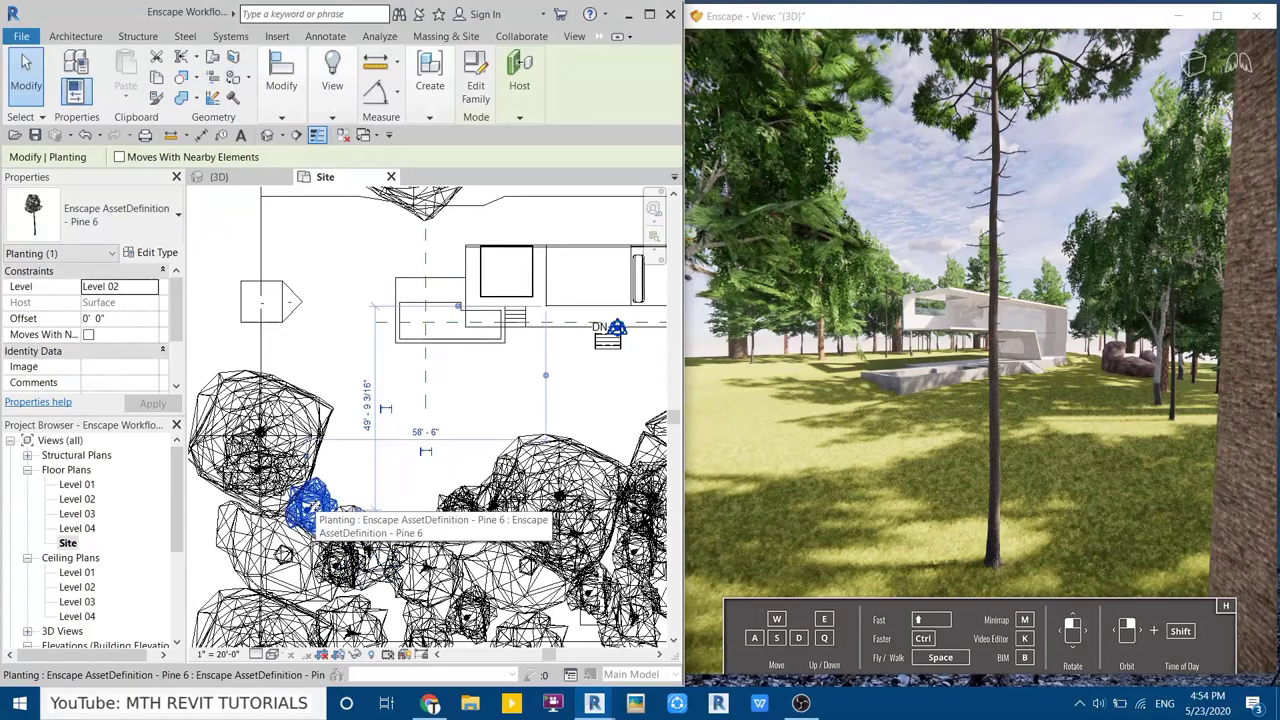
pyautogui.press('Escape')
pyautogui.moveTo(440, 300); pyautogui.dragTo(440, 600, button='middle')
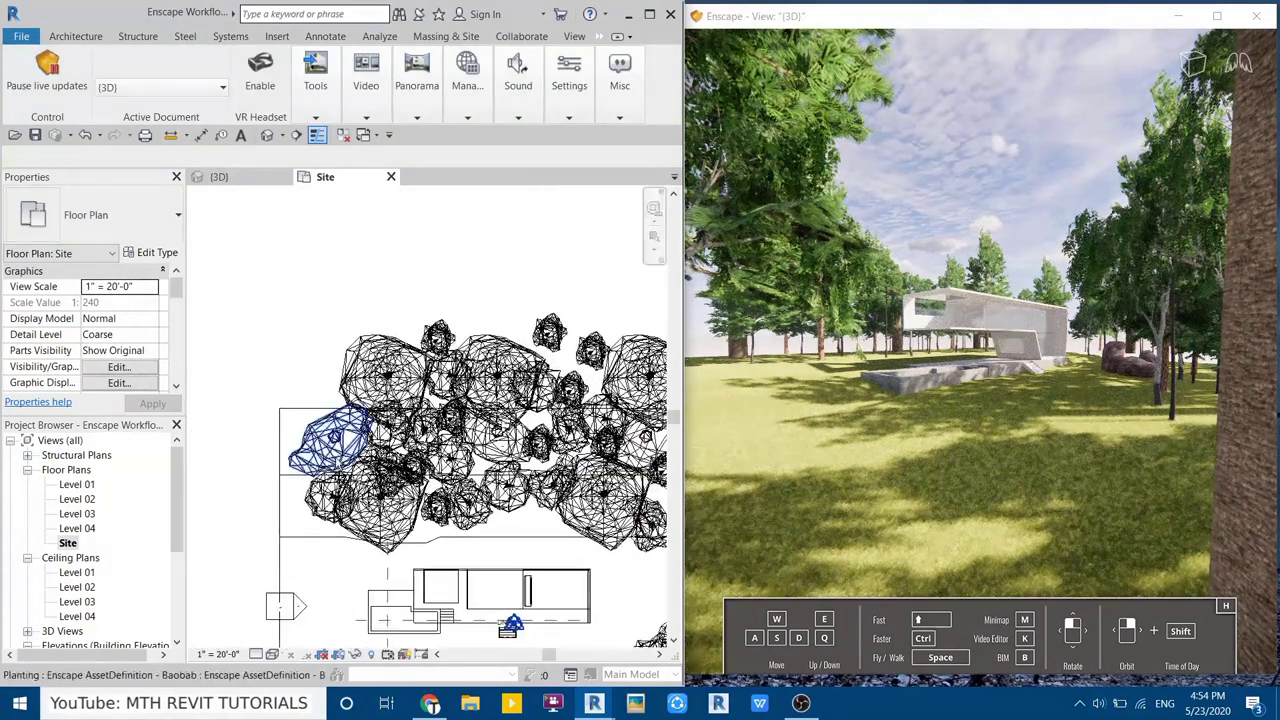
pyautogui.click(338, 462)
pyautogui.moveTo(338, 462); pyautogui.dragTo(390, 385)
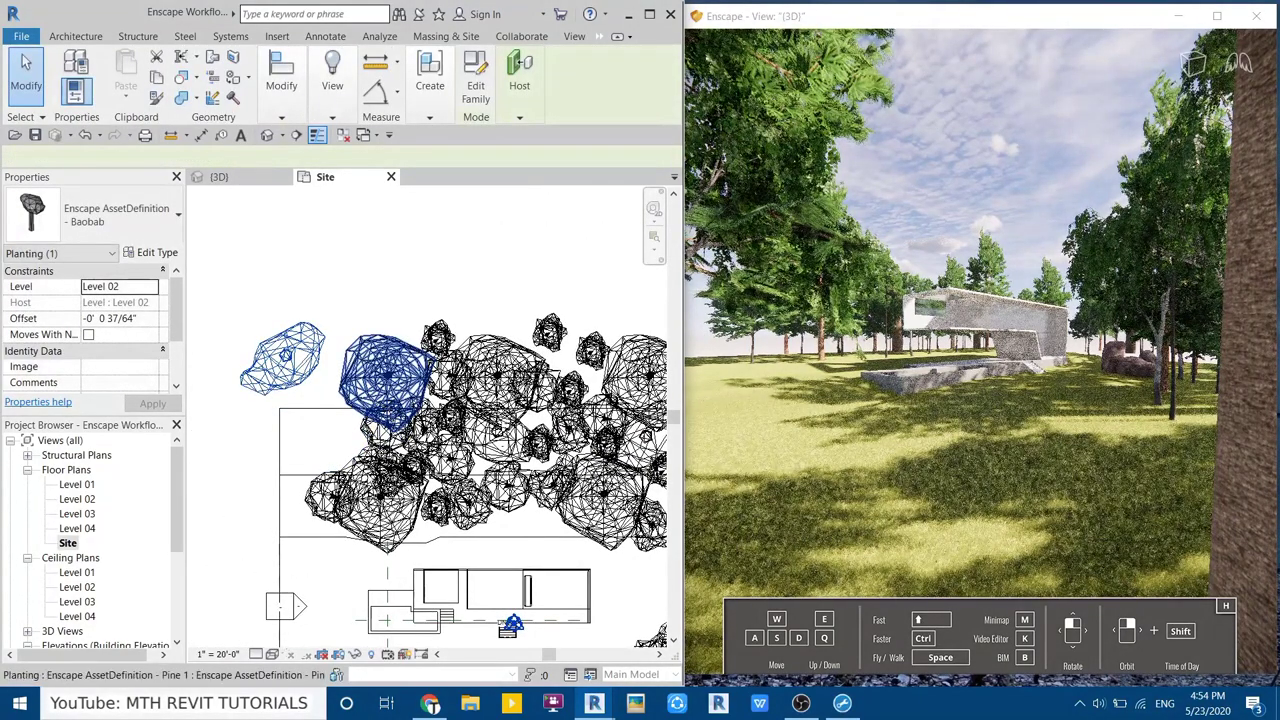
pyautogui.moveTo(290, 365); pyautogui.dragTo(370, 375)
pyautogui.moveTo(398, 490); pyautogui.dragTo(405, 375)
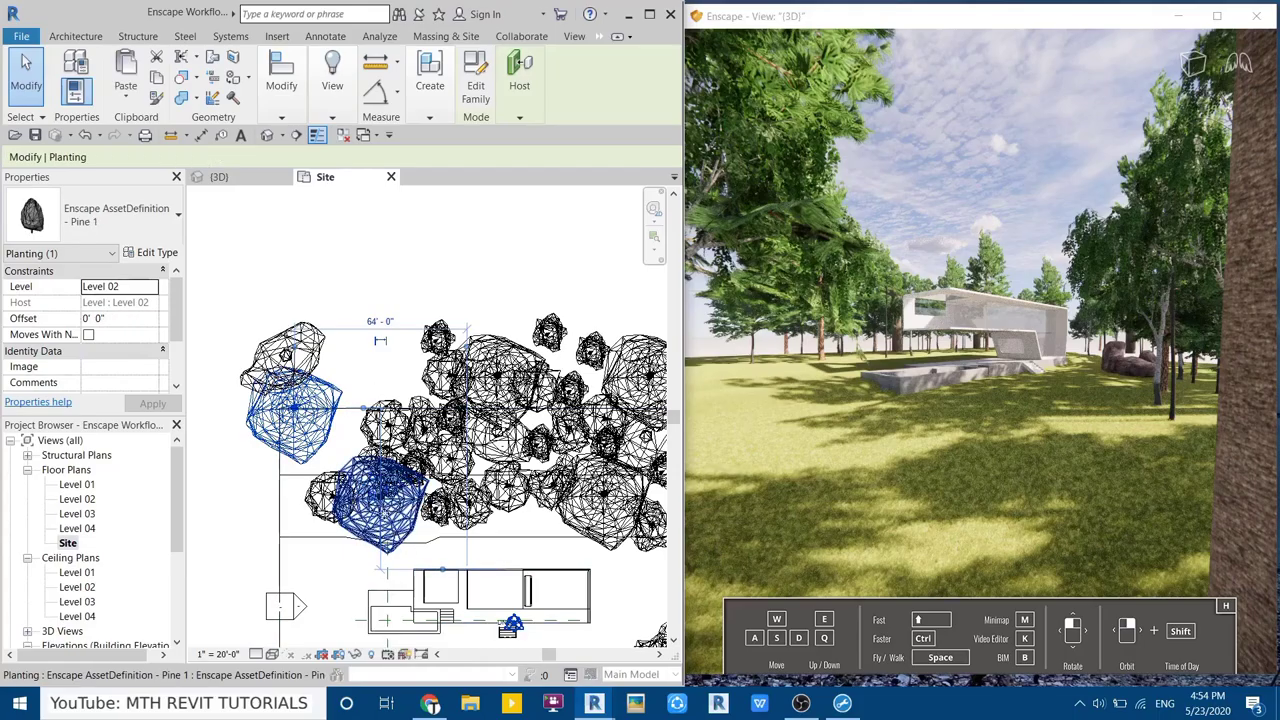
pyautogui.scroll(2, 365, 524)
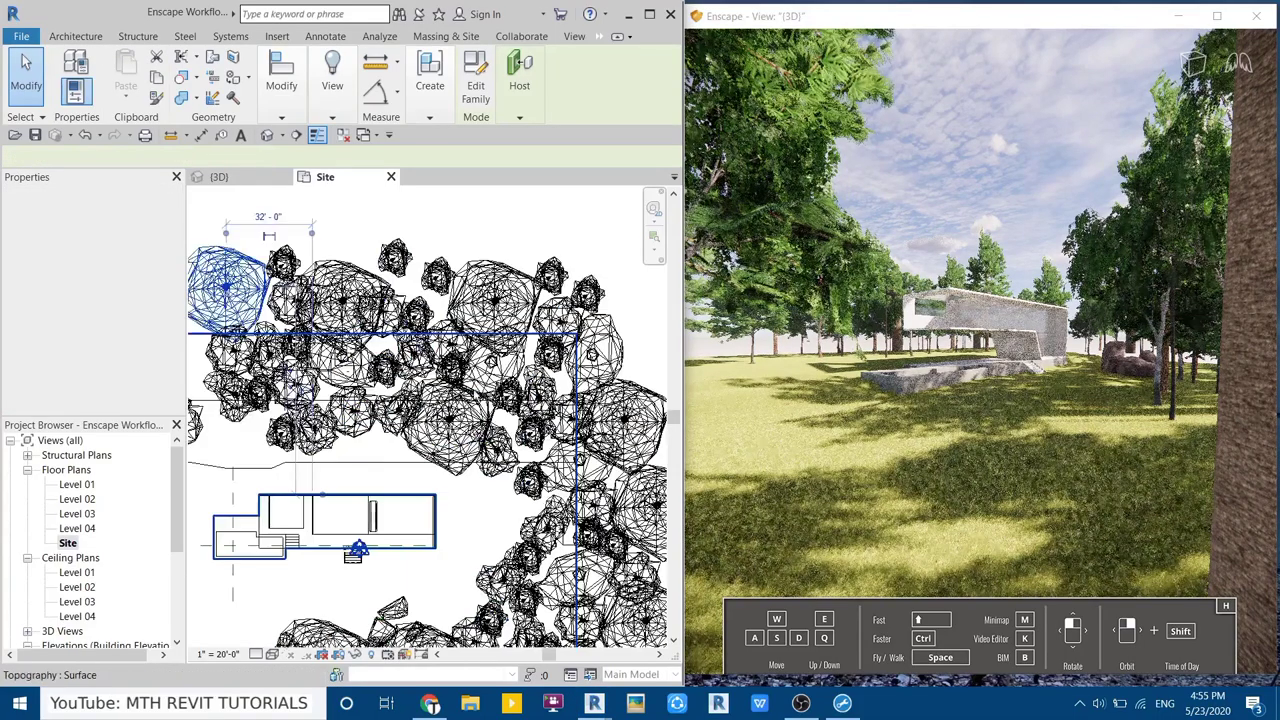
pyautogui.moveTo(377, 510); pyautogui.dragTo(365, 524, button='middle')
pyautogui.scroll(-2, 365, 524)
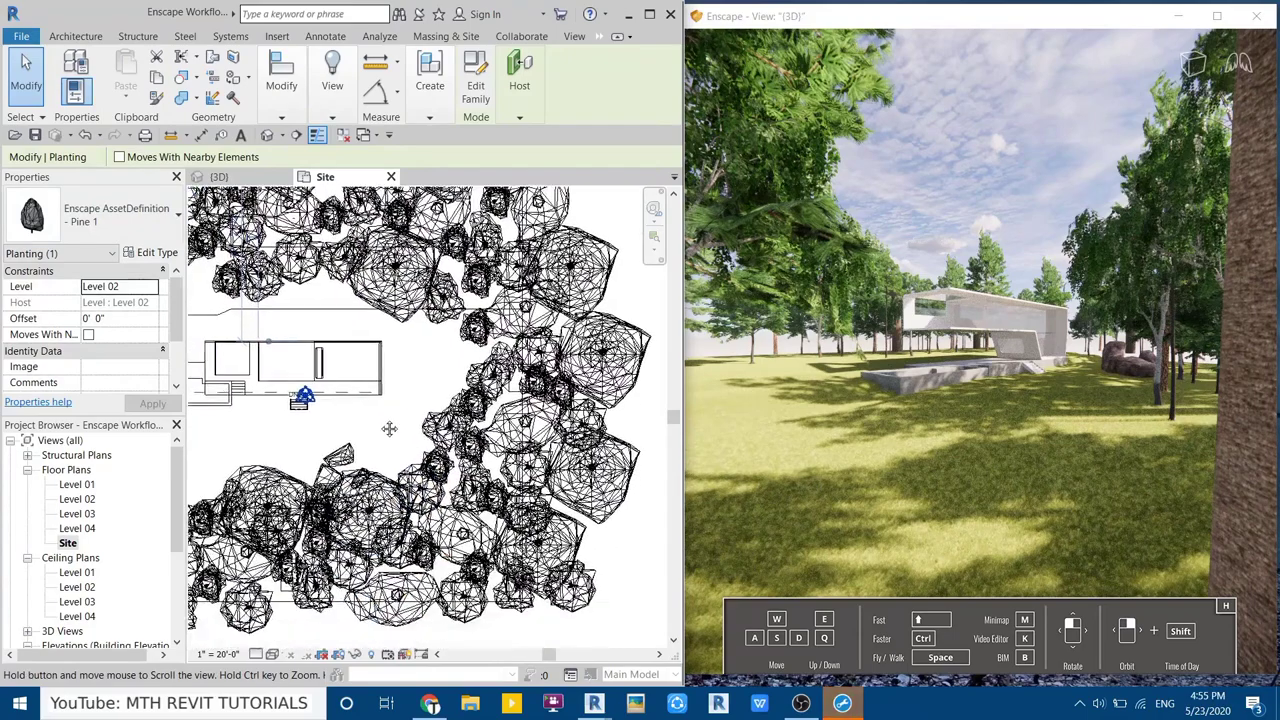
pyautogui.scroll(2, 430, 470)
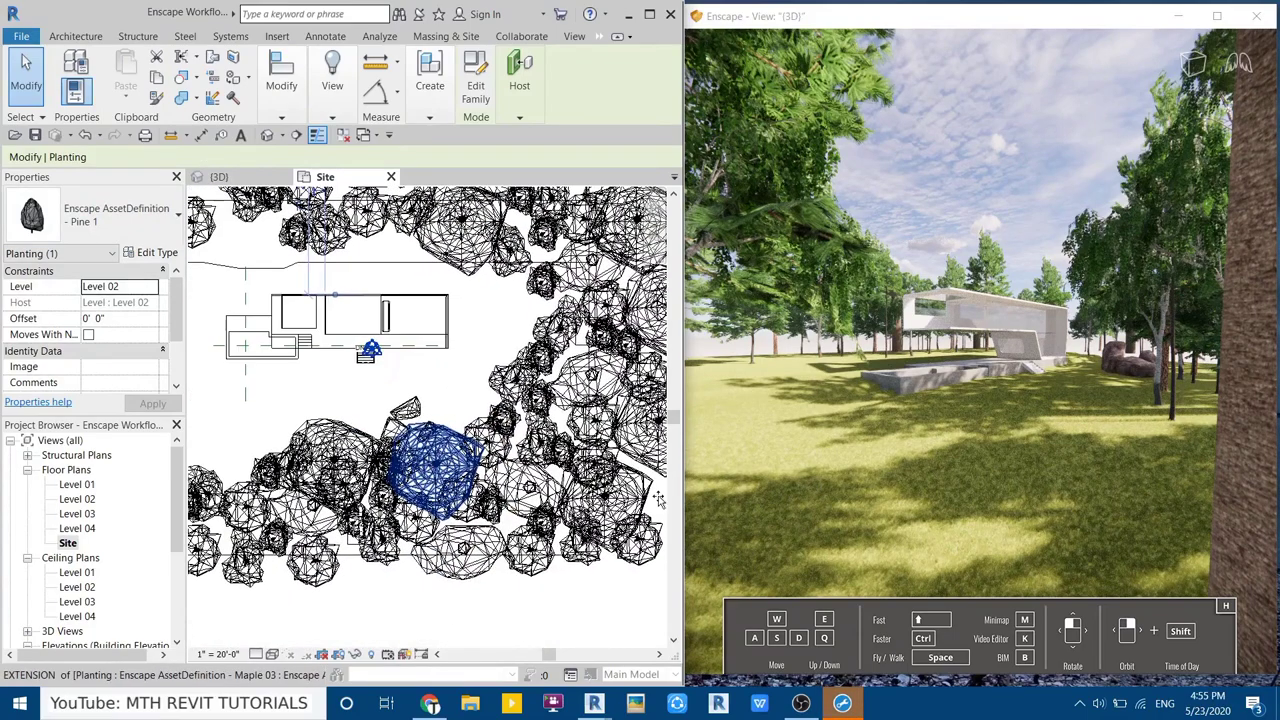
# Shift a pine in the southern cluster and move the Birch 2 tree to the cluster's eastern edge
pyautogui.moveTo(411, 500); pyautogui.dragTo(506, 520)
pyautogui.moveTo(385, 465); pyautogui.dragTo(340, 500)
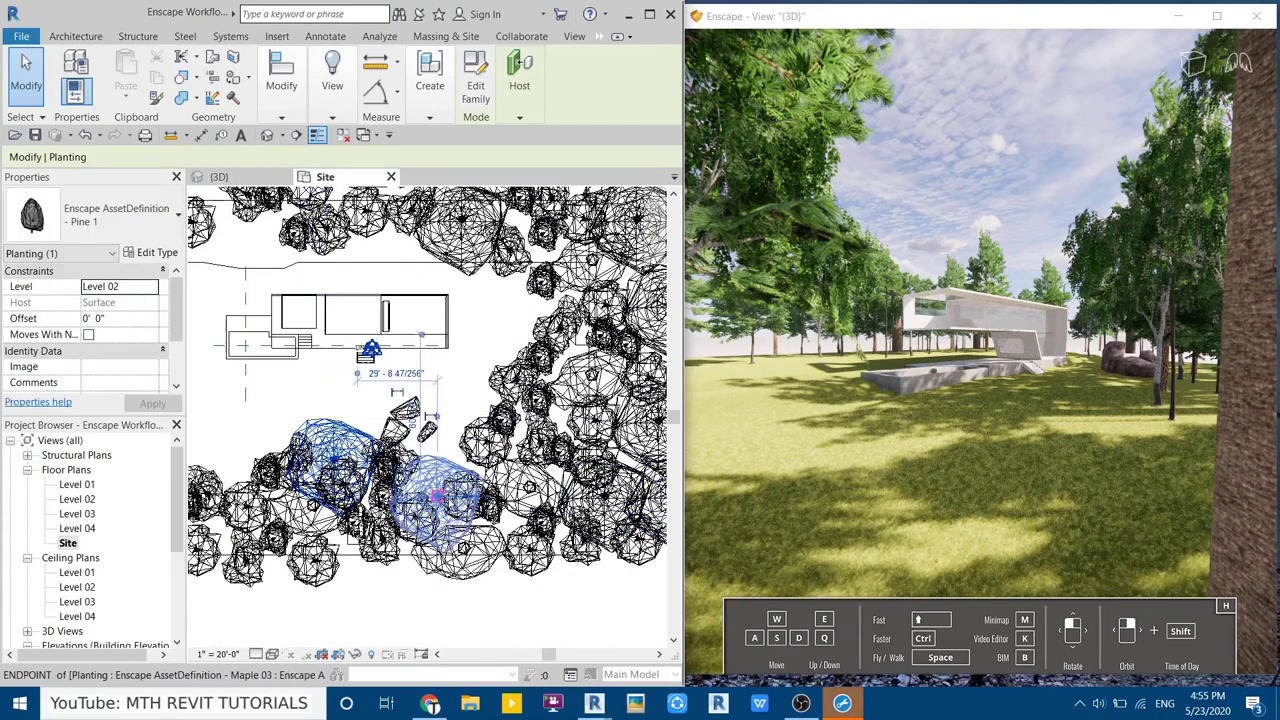
pyautogui.scroll(2, 446, 497)
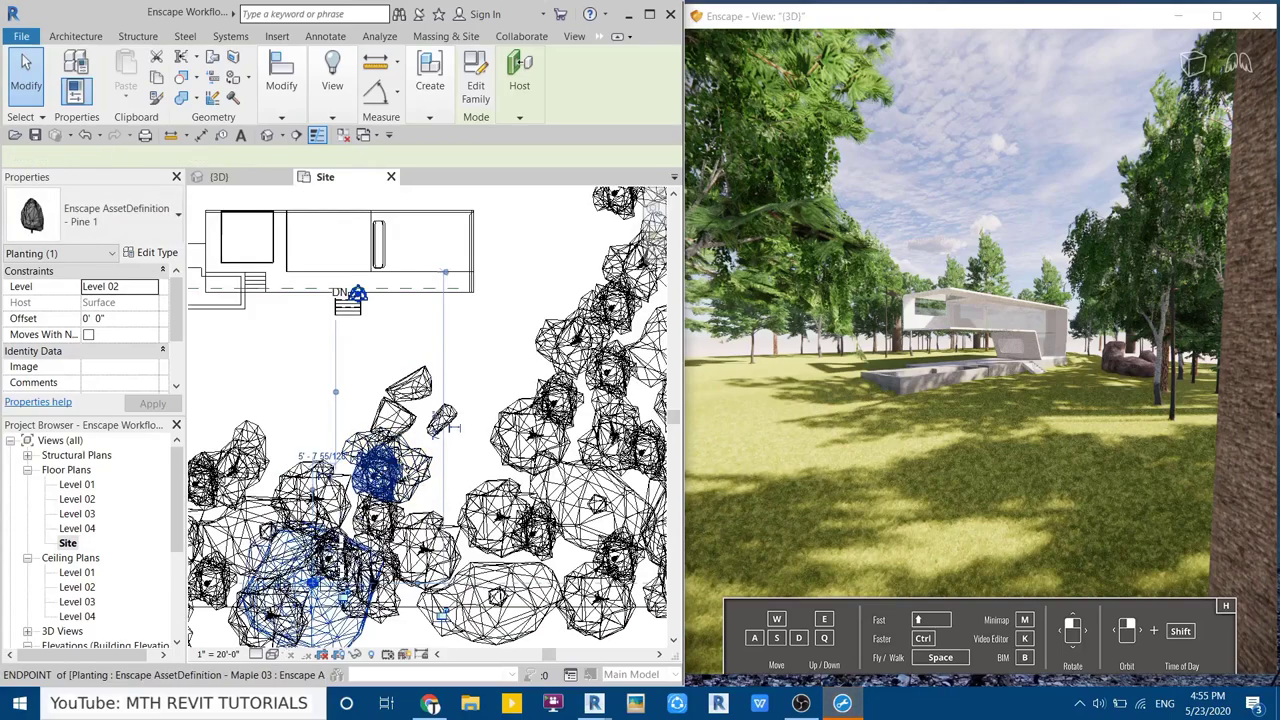
pyautogui.moveTo(340, 498); pyautogui.dragTo(356, 479)
pyautogui.moveTo(478, 450); pyautogui.dragTo(481, 466)
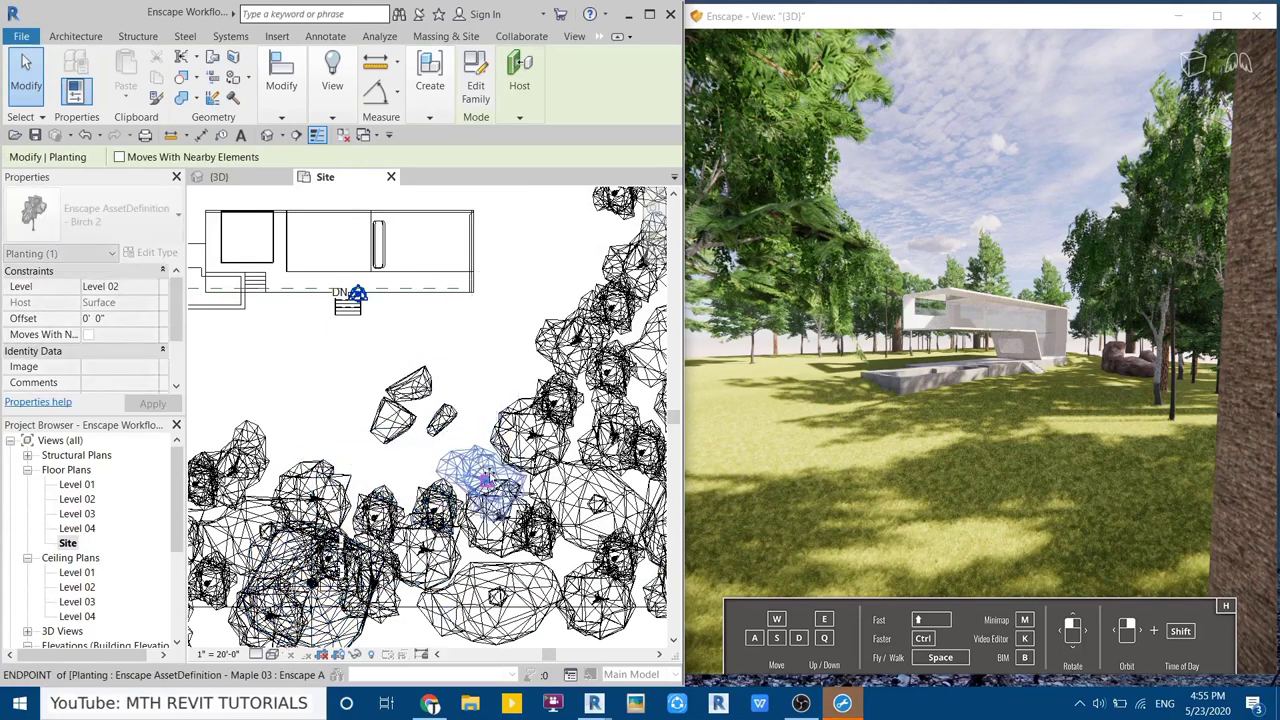
pyautogui.moveTo(481, 466); pyautogui.dragTo(530, 568, button='middle')
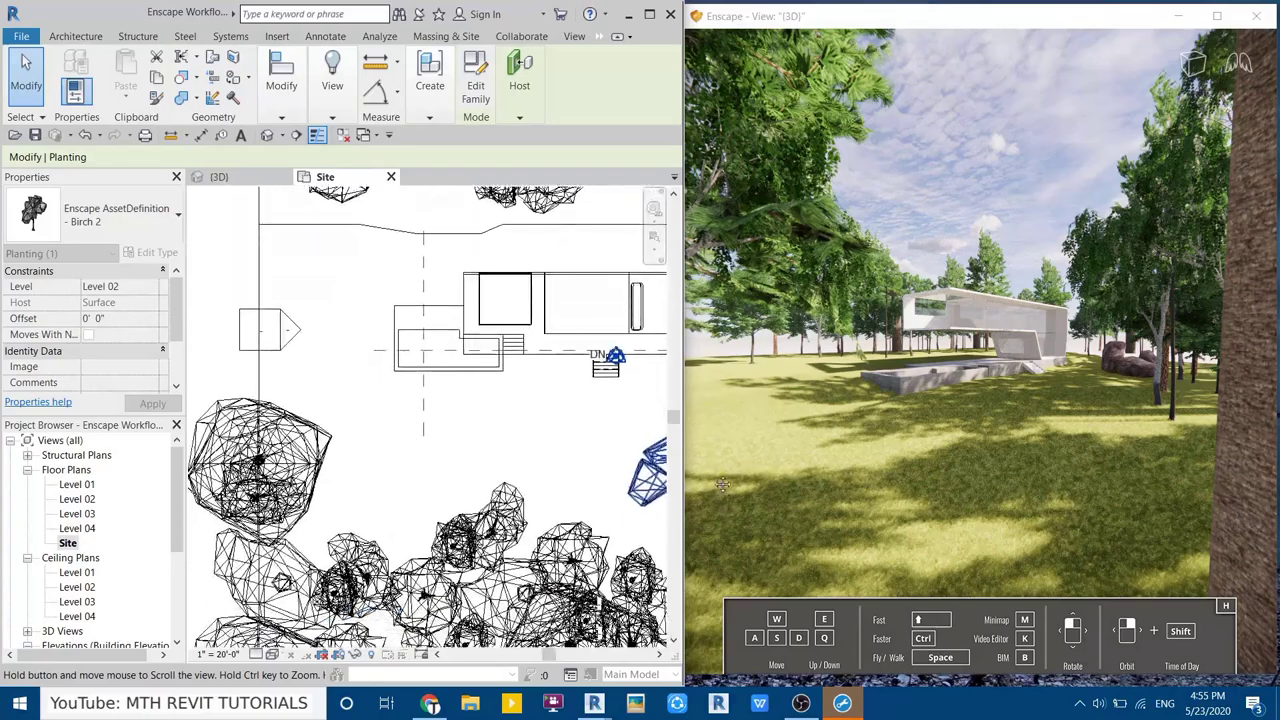
pyautogui.moveTo(548, 514); pyautogui.dragTo(421, 465, button='middle')
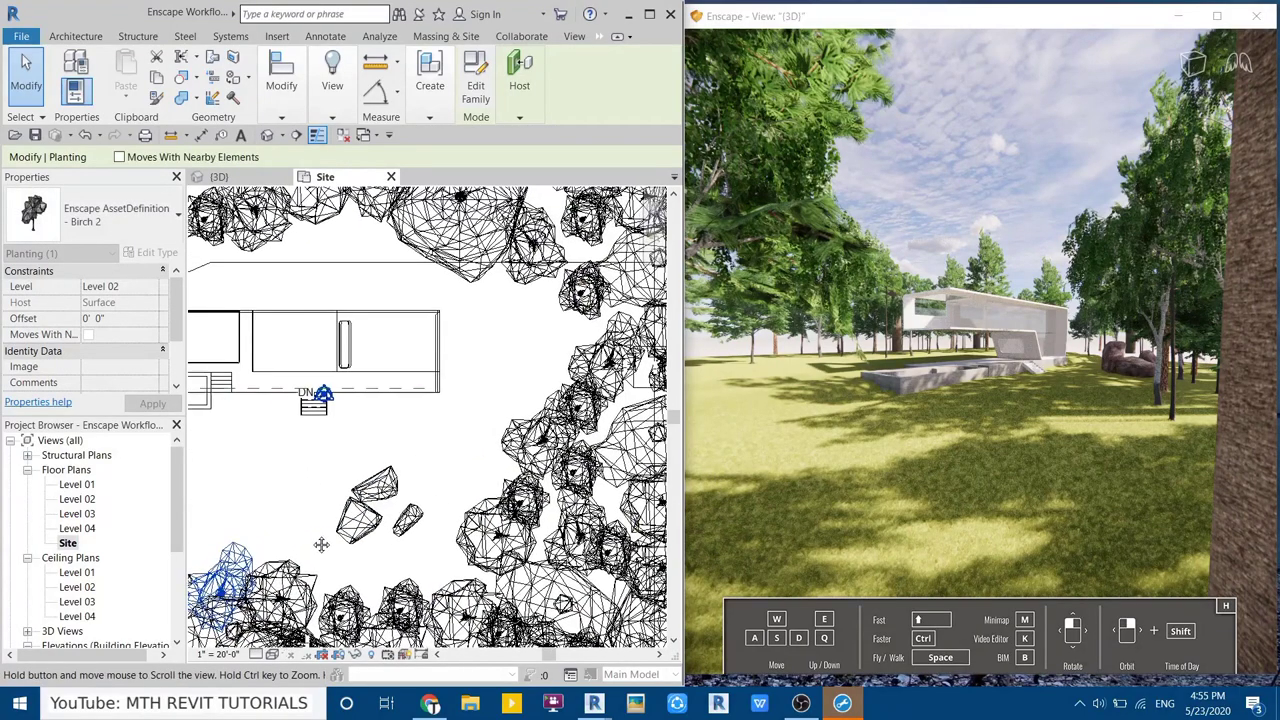
pyautogui.scroll(2, 421, 465)
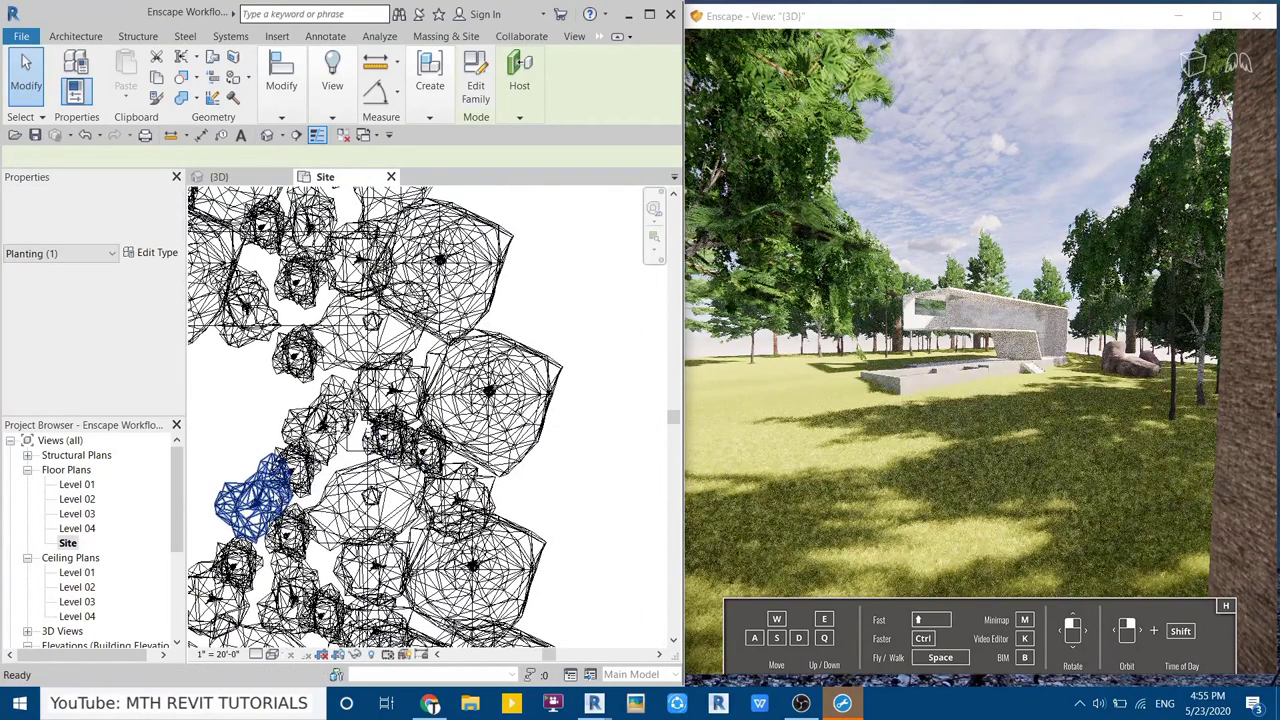
pyautogui.moveTo(284, 503); pyautogui.dragTo(372, 495)
pyautogui.moveTo(372, 495); pyautogui.dragTo(440, 455, button='middle')
pyautogui.scroll(-2, 440, 455)
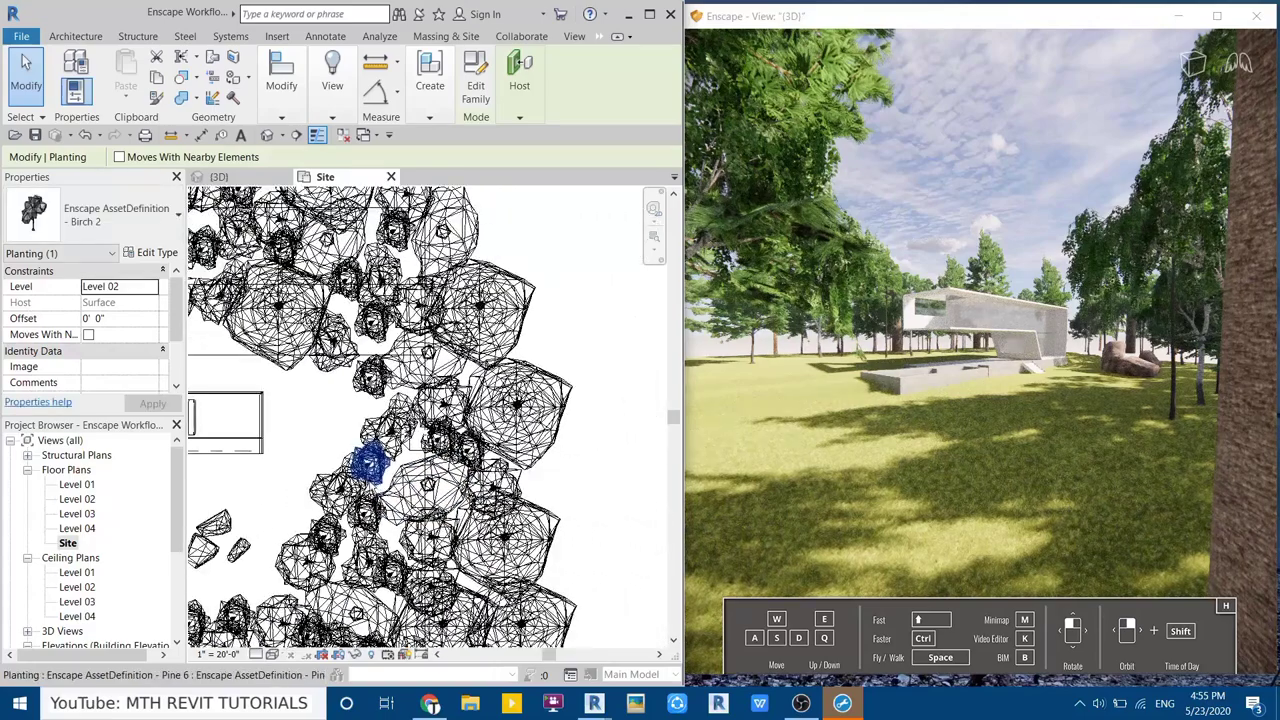
pyautogui.moveTo(340, 485); pyautogui.dragTo(493, 487)
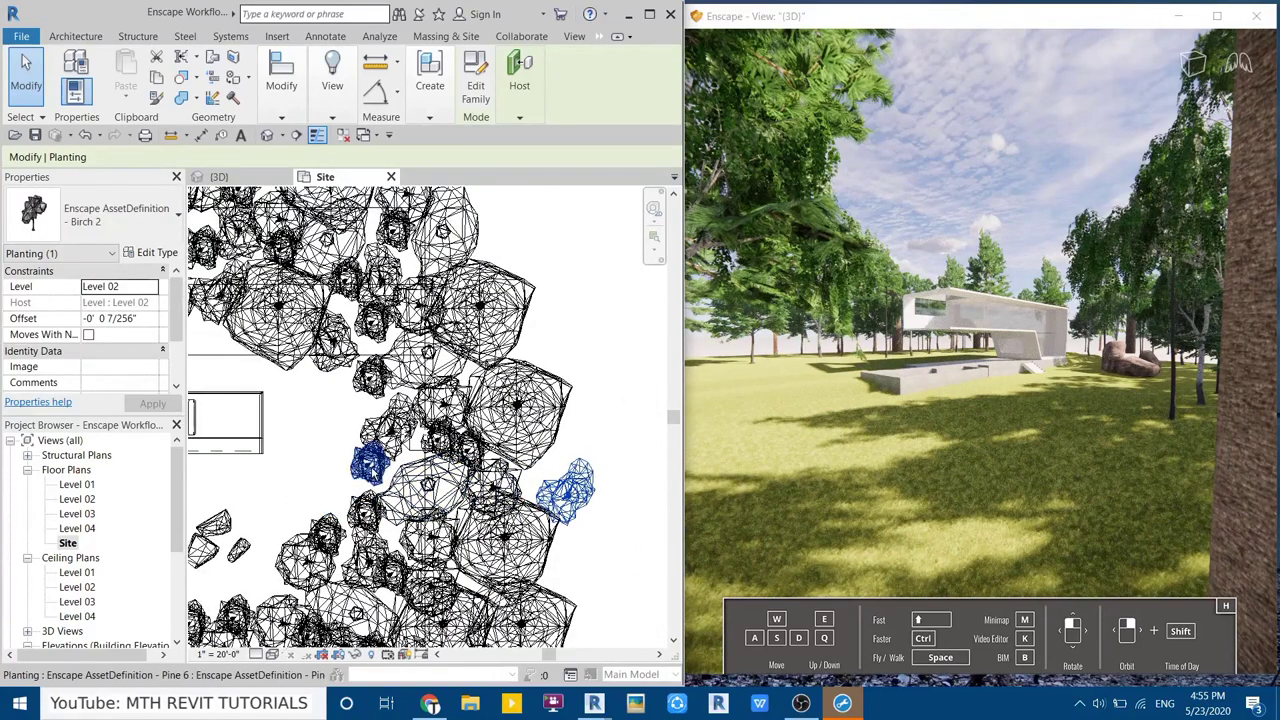
pyautogui.moveTo(525, 341); pyautogui.dragTo(638, 367)
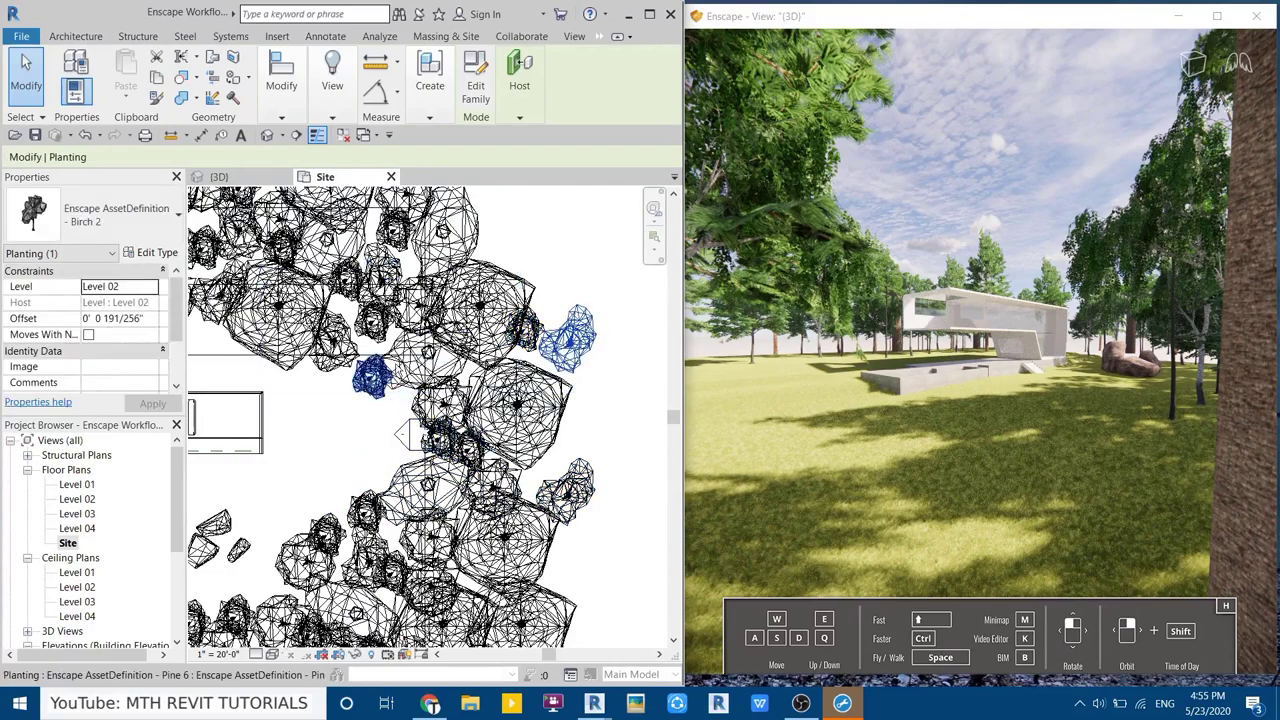
# Move a Pine 1 tree up and to the right within the cluster
pyautogui.moveTo(376, 483); pyautogui.dragTo(490, 571, button='middle')
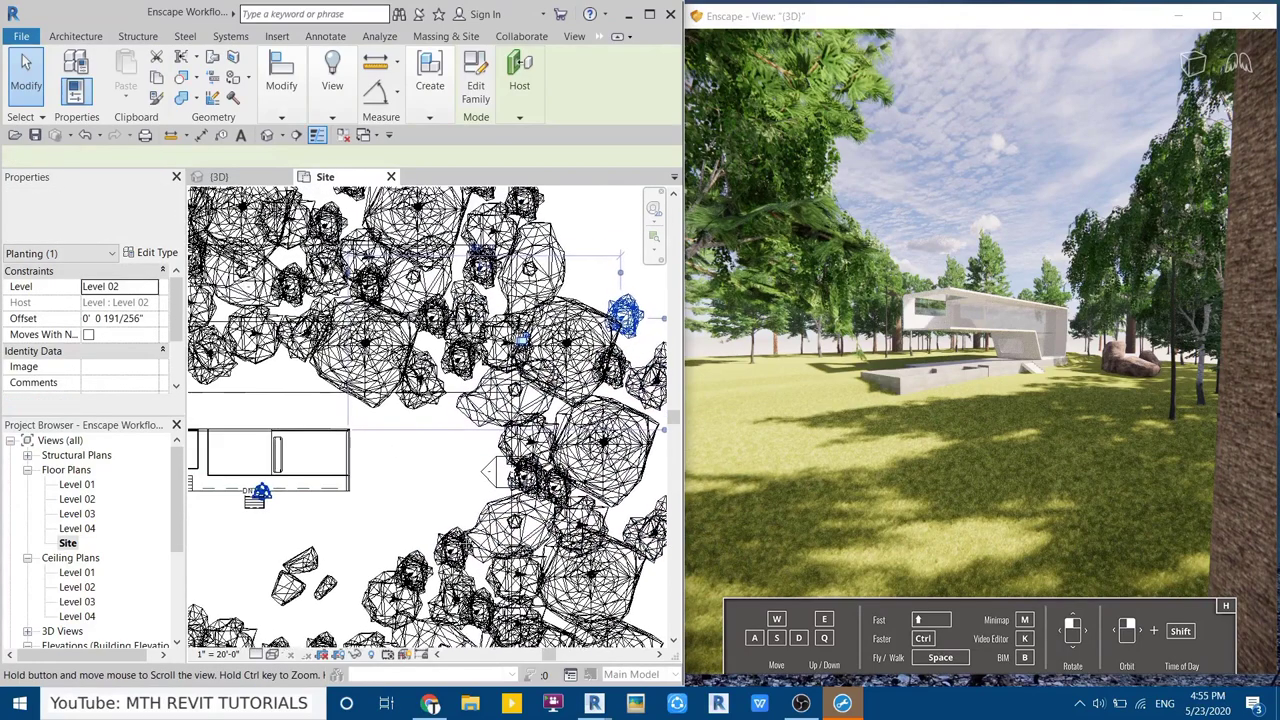
pyautogui.moveTo(446, 478); pyautogui.dragTo(375, 401, button='middle')
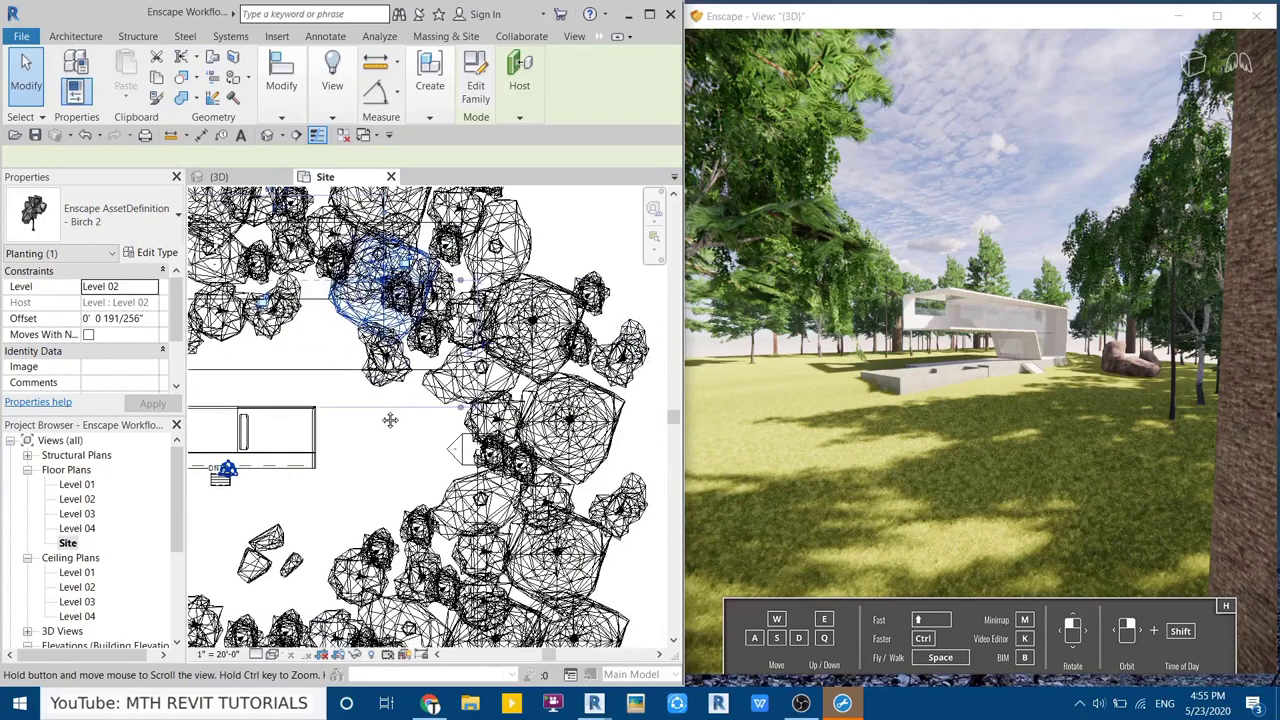
pyautogui.moveTo(443, 427); pyautogui.dragTo(450, 560, button='middle')
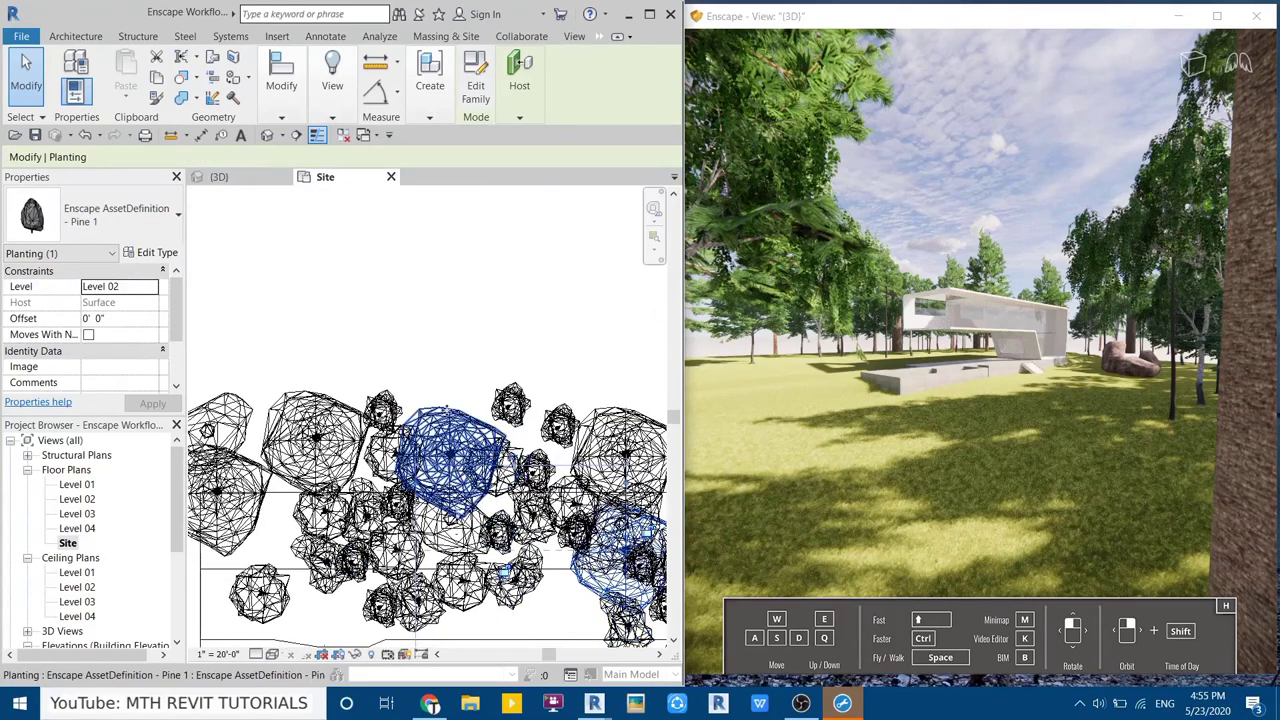
pyautogui.click(450, 375)
pyautogui.moveTo(604, 366); pyautogui.dragTo(594, 436)
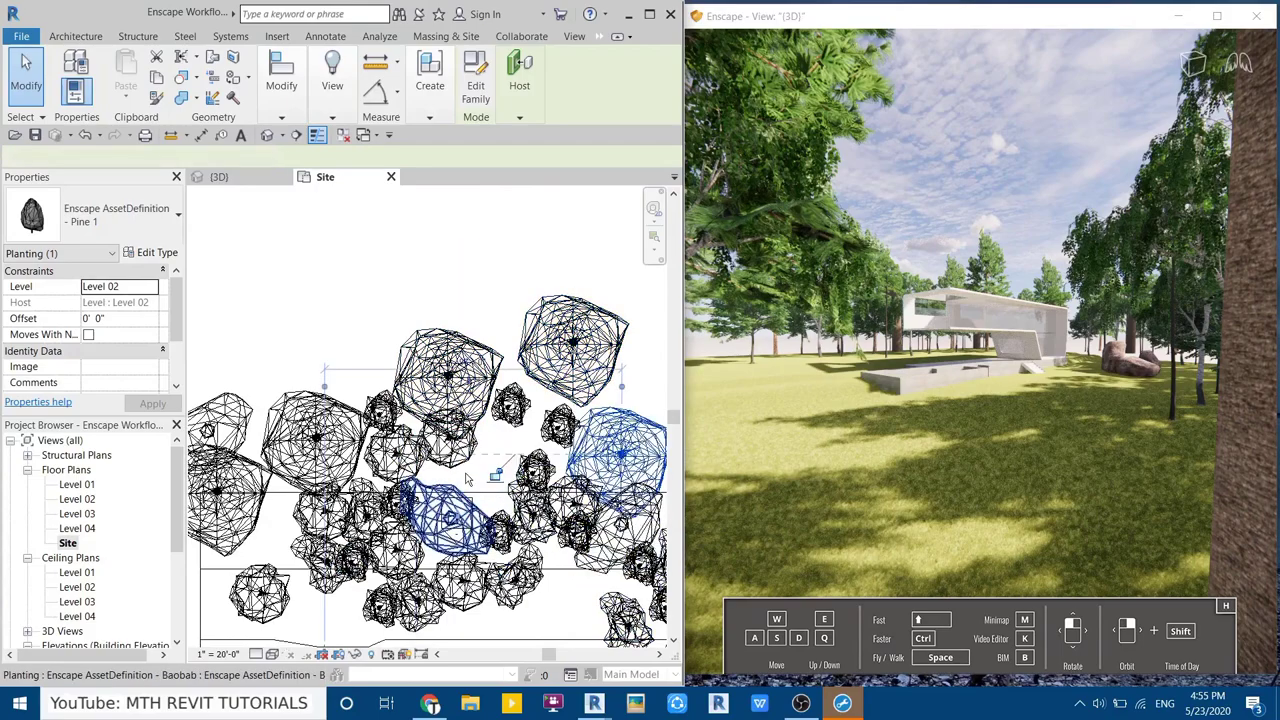
# Reposition Birch 2 and Pine 6 into the cluster, then maximize the Enscape preview
pyautogui.moveTo(564, 578); pyautogui.dragTo(465, 484, button='middle')
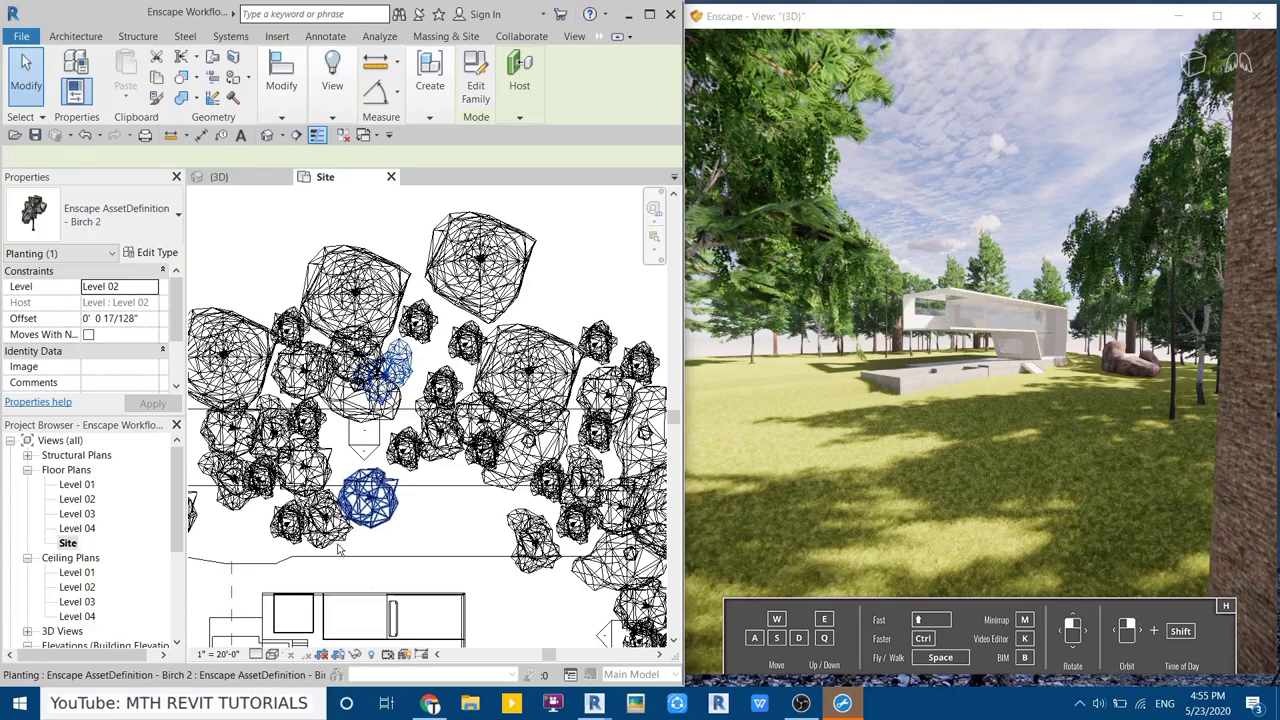
pyautogui.moveTo(338, 548); pyautogui.dragTo(400, 610, button='middle')
pyautogui.scroll(-2, 420, 643)
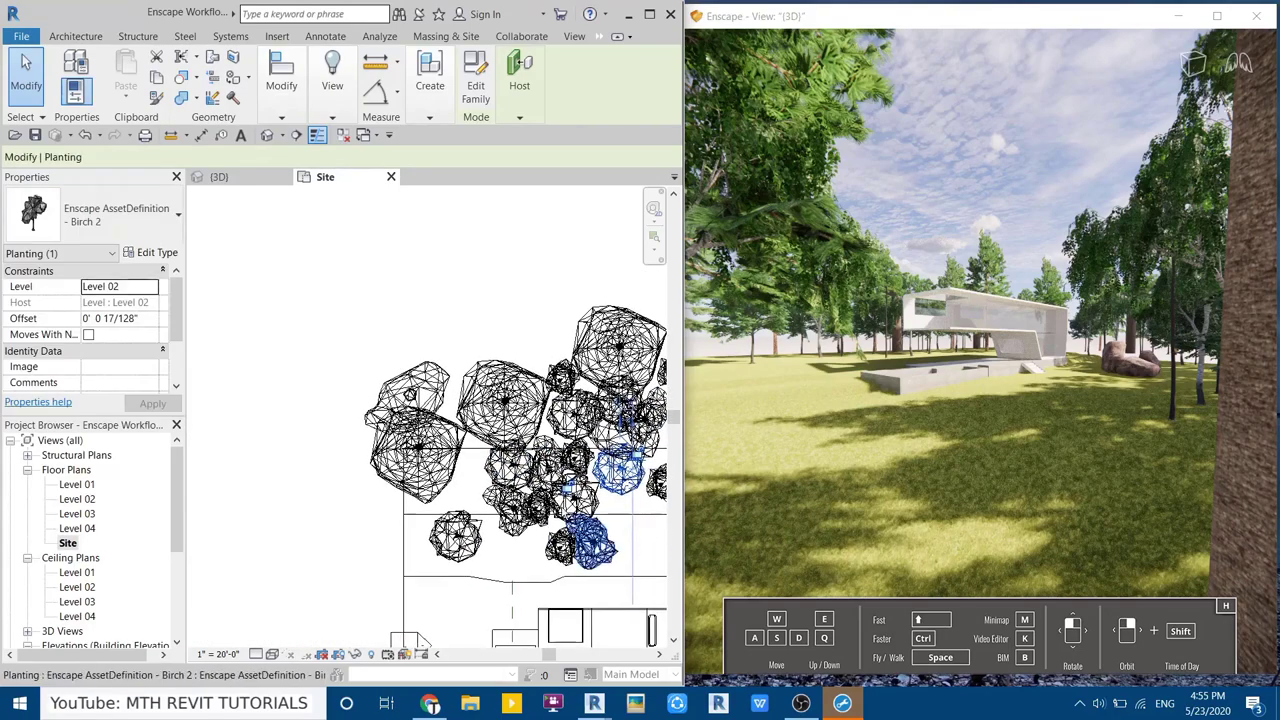
pyautogui.click(521, 339)
pyautogui.moveTo(521, 339); pyautogui.dragTo(293, 431, button='middle')
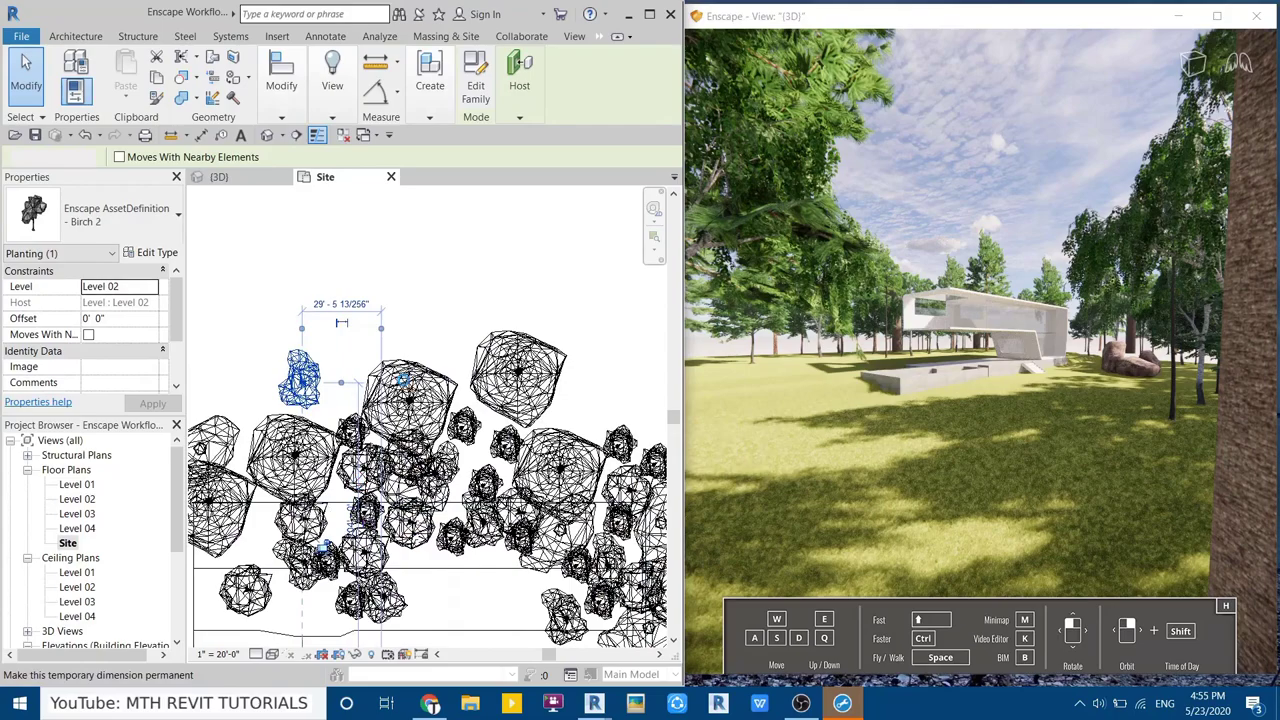
pyautogui.moveTo(322, 548); pyautogui.dragTo(432, 524, button='middle')
pyautogui.scroll(-1, 432, 524)
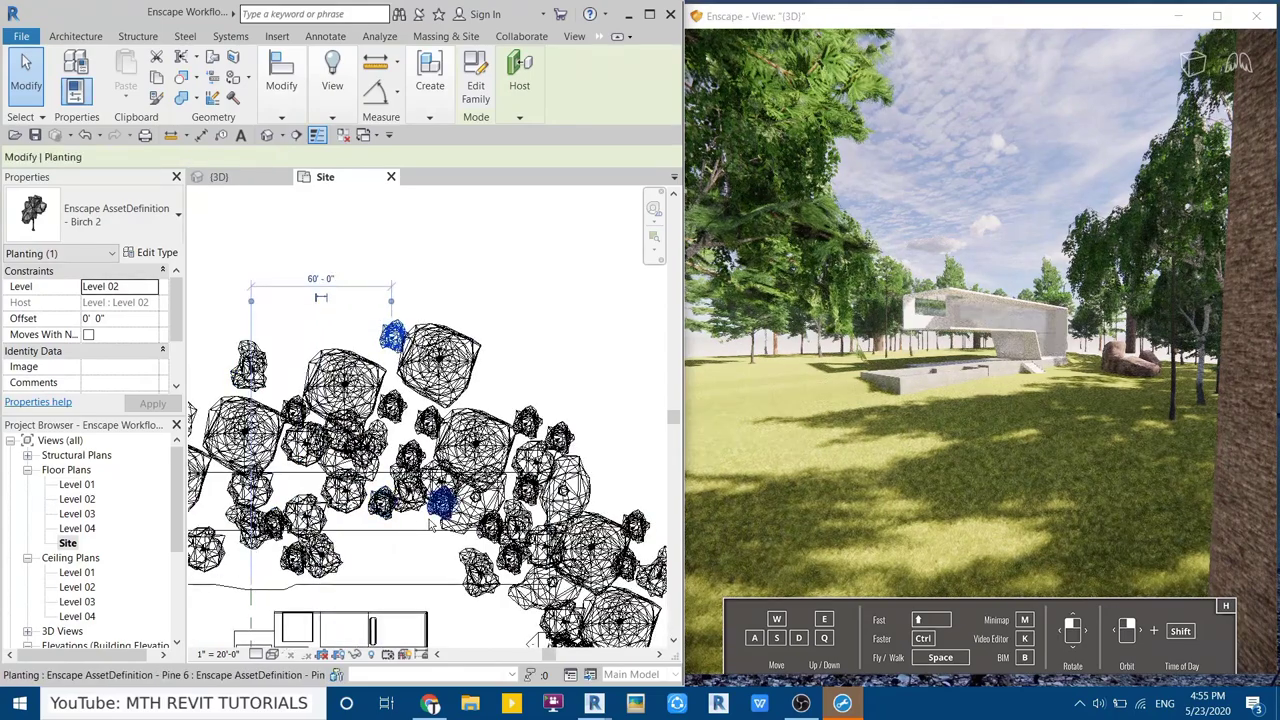
pyautogui.moveTo(440, 500); pyautogui.dragTo(380, 502)
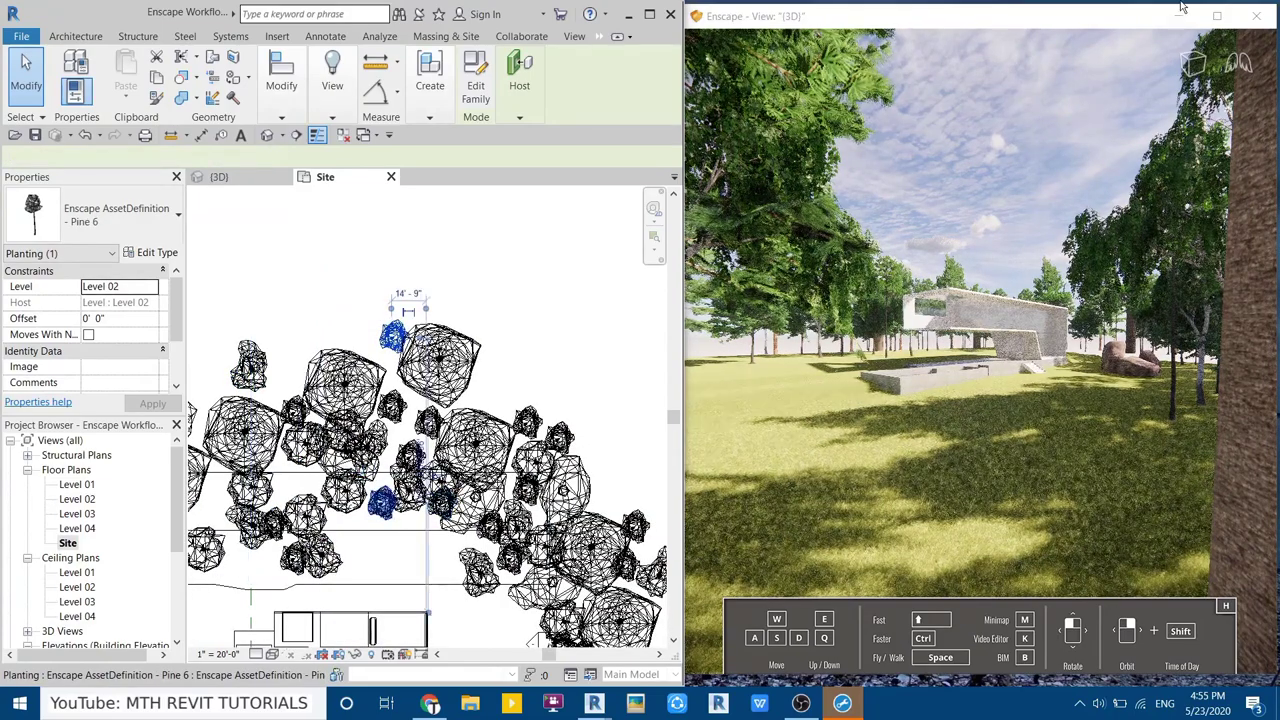
pyautogui.click(1216, 15)
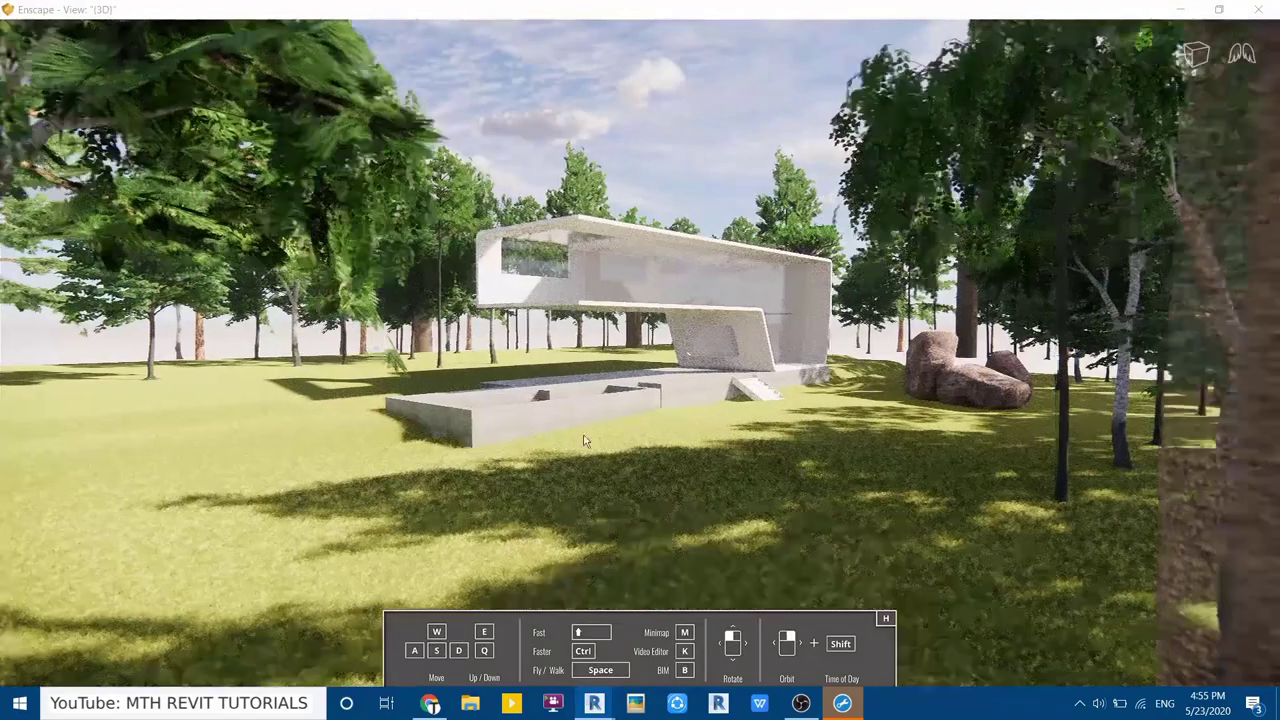
# Walk the Enscape camera sideways and forward through the trees, then restore it beside Revit
pyautogui.moveTo(624, 442); pyautogui.dragTo(624, 449)
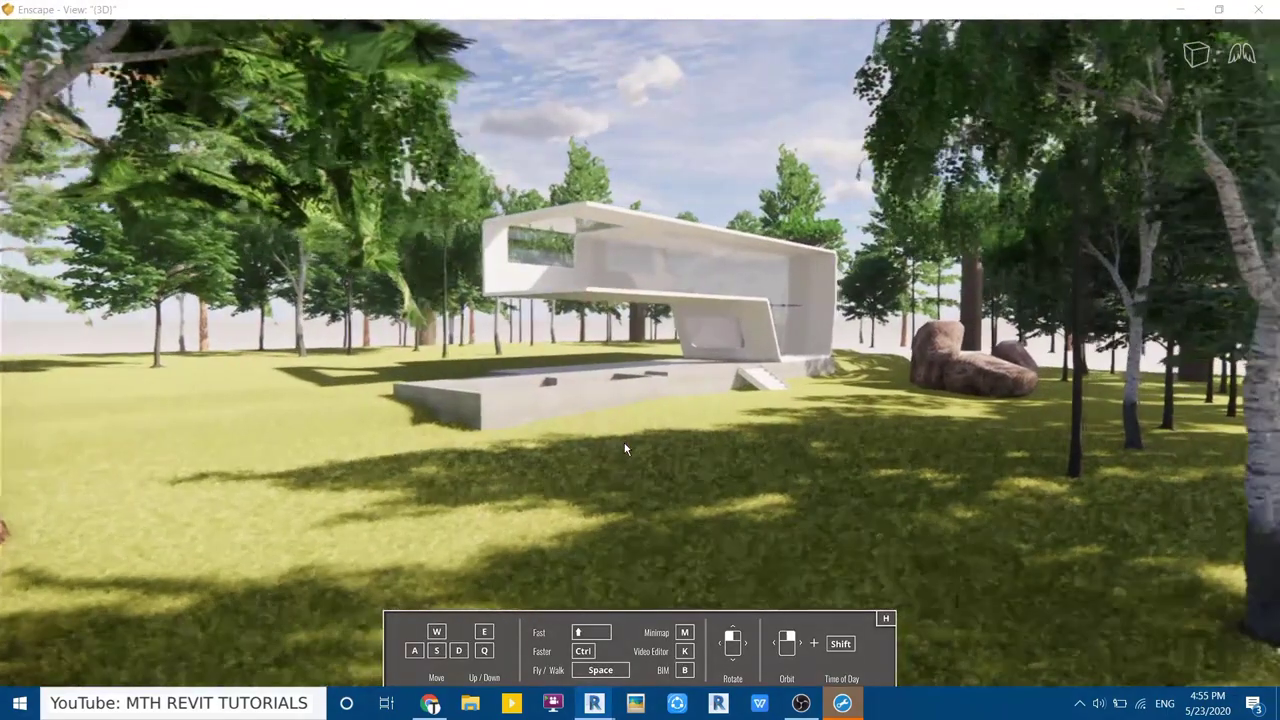
pyautogui.press('a')
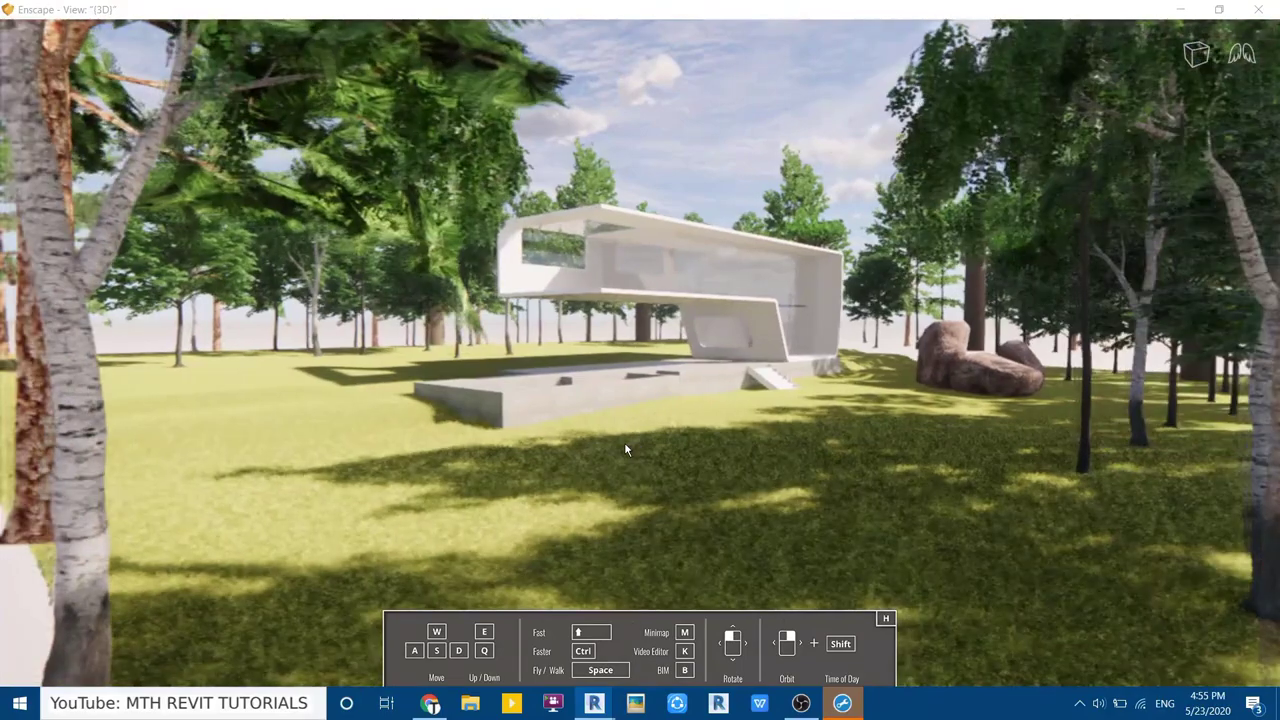
pyautogui.moveTo(624, 442); pyautogui.dragTo(620, 453)
pyautogui.press('w')
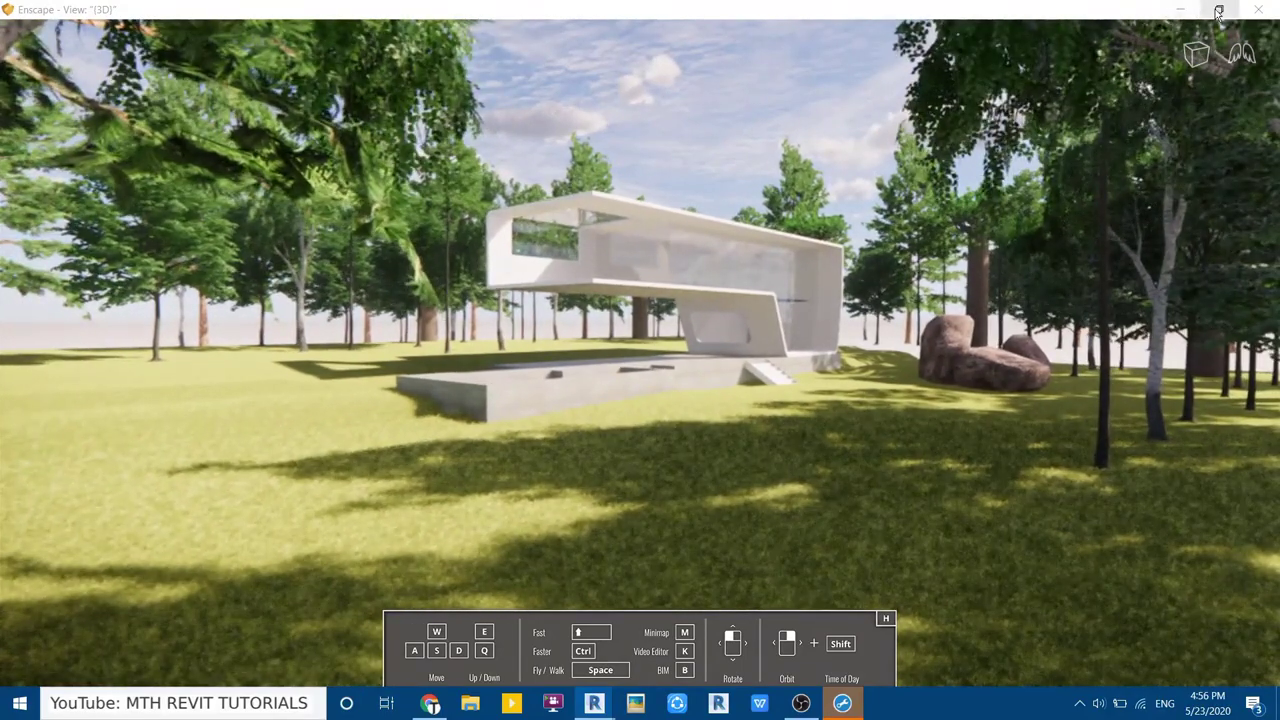
pyautogui.click(1218, 10)
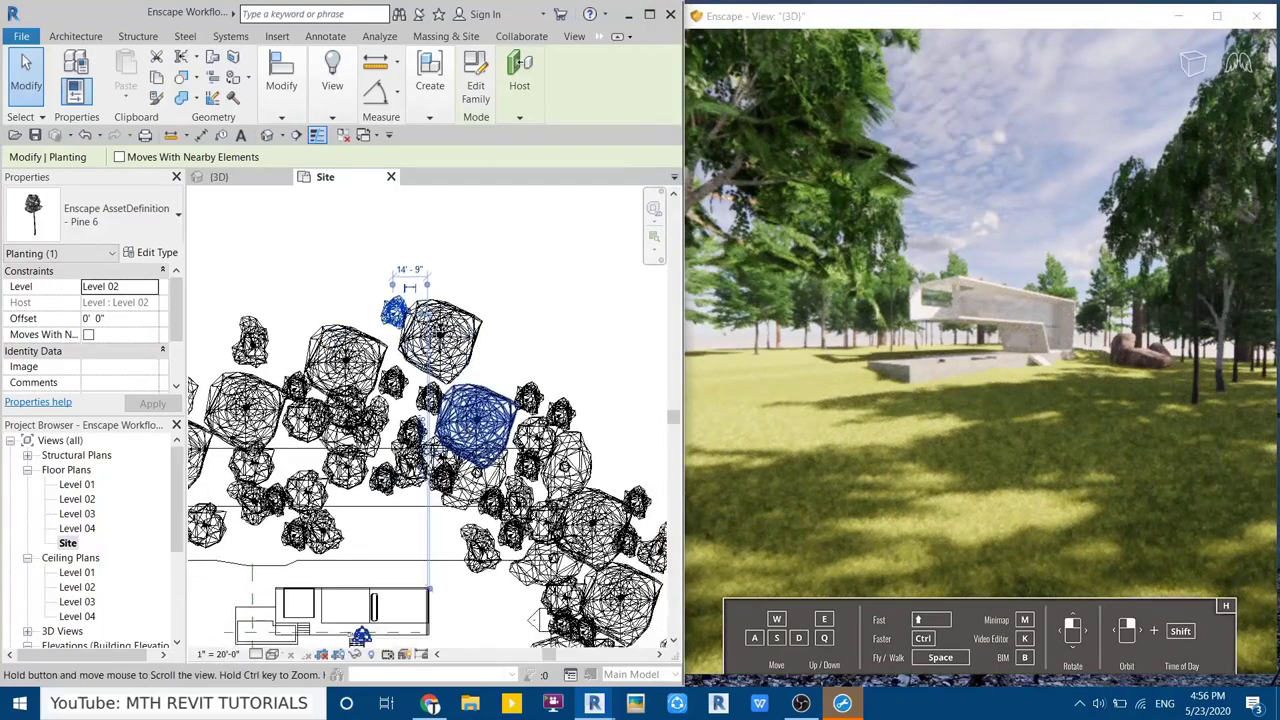
# Move the Birch 2 tree down and left, and rotate a Pine 6 tree
pyautogui.scroll(-5, 420, 420)
pyautogui.moveTo(425, 480); pyautogui.dragTo(350, 400, button='middle')
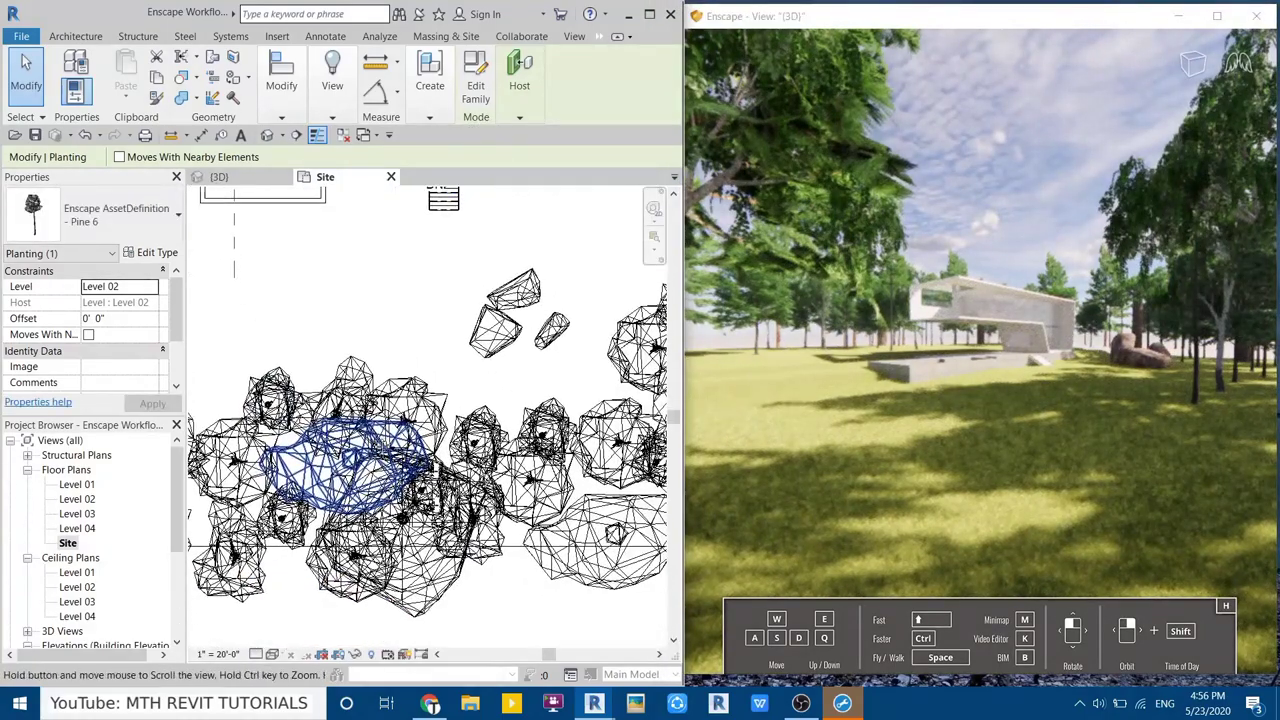
pyautogui.moveTo(536, 352)
pyautogui.mouseDown()
pyautogui.moveTo(503, 420)
pyautogui.moveTo(503, 550)
pyautogui.mouseUp()
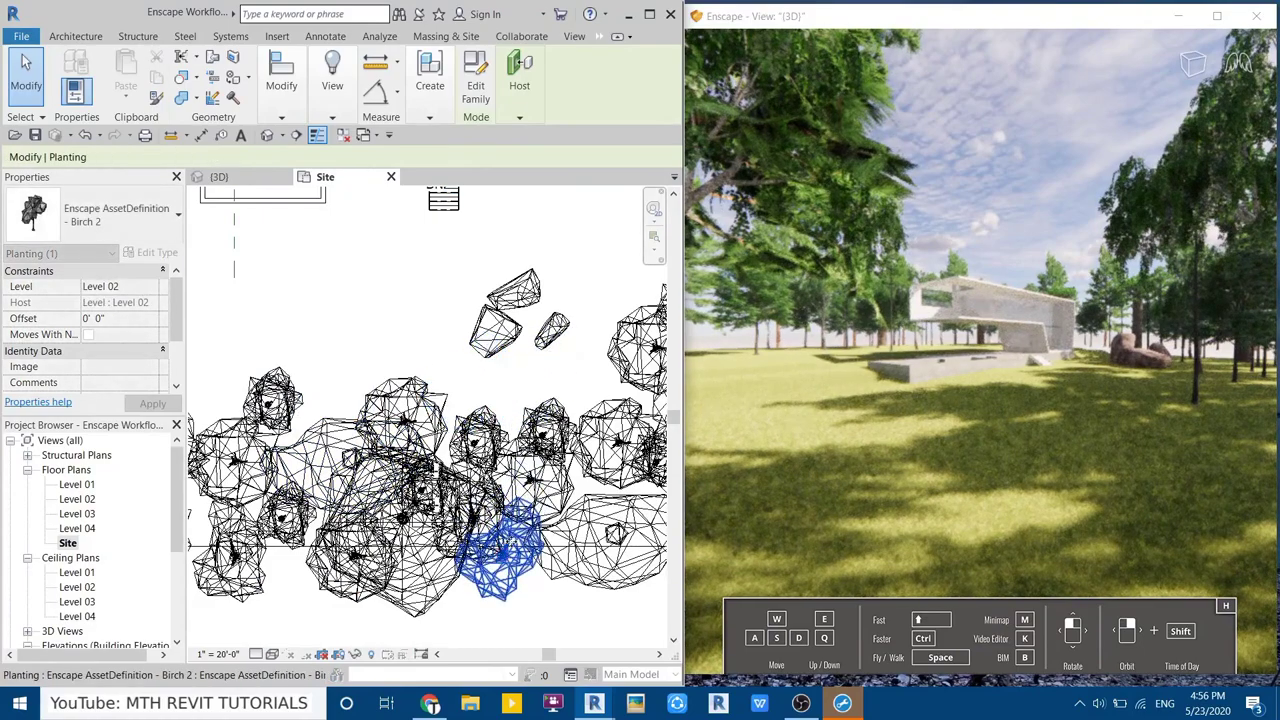
pyautogui.click(273, 400)
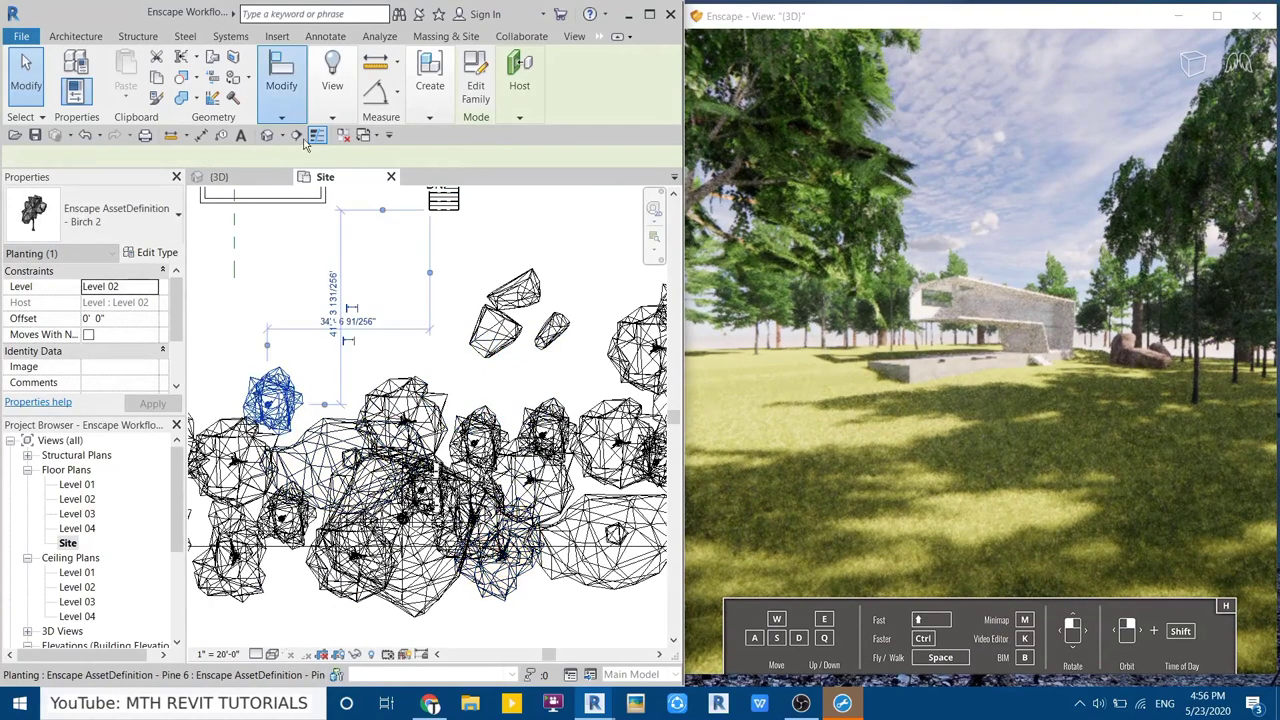
pyautogui.click(388, 262)
pyautogui.click(421, 268)
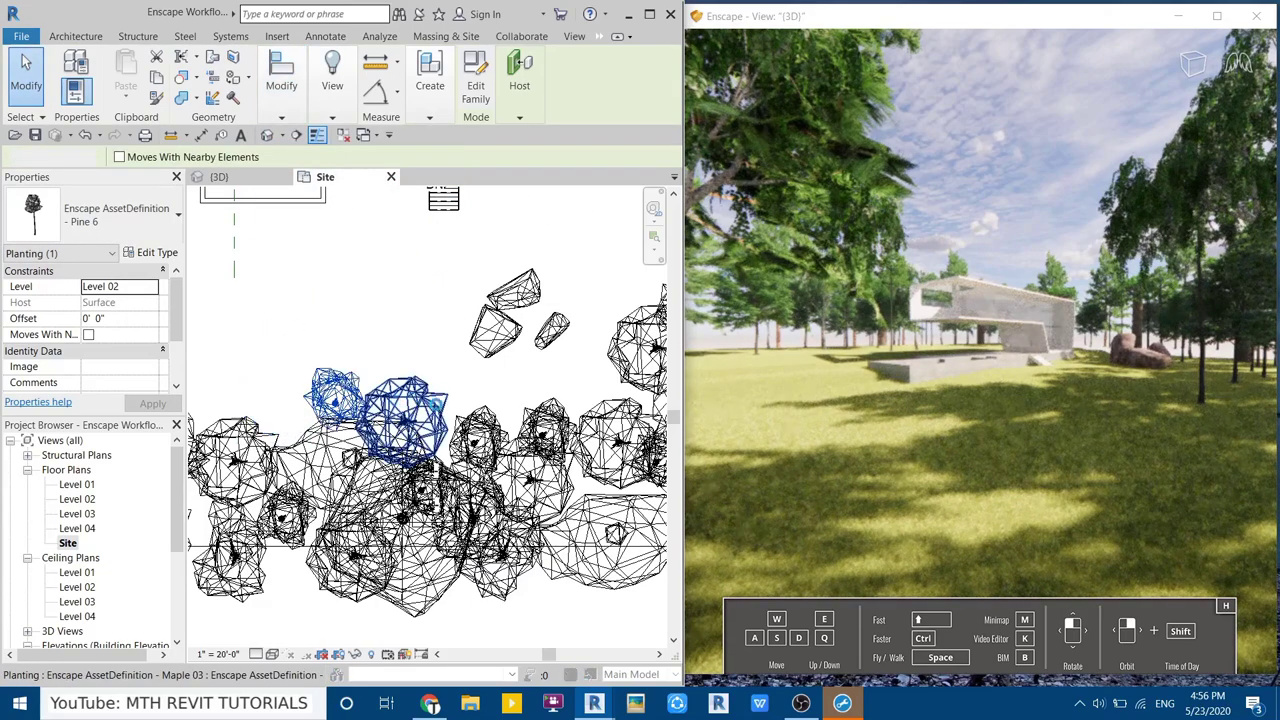
# Move the Maple 03 tree up and to the right near the stones
pyautogui.click(503, 412)
pyautogui.moveTo(503, 412); pyautogui.dragTo(333, 512, button='middle')
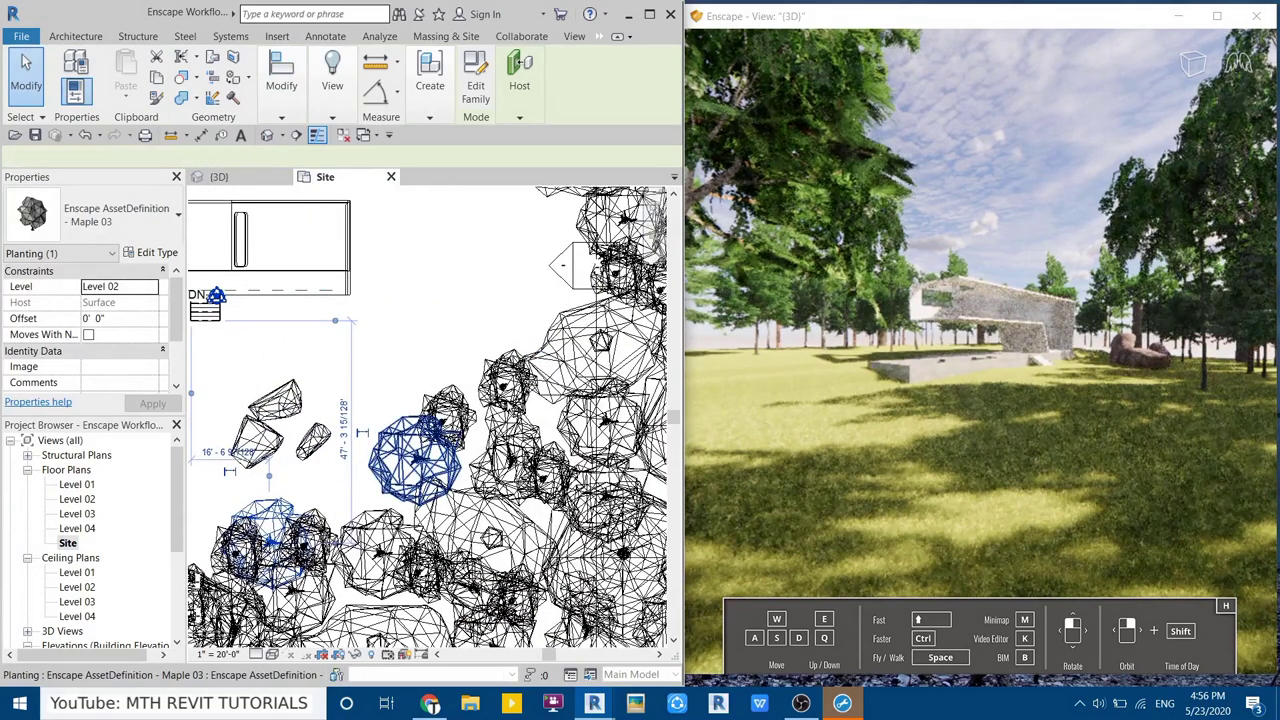
pyautogui.moveTo(415, 455); pyautogui.dragTo(470, 390)
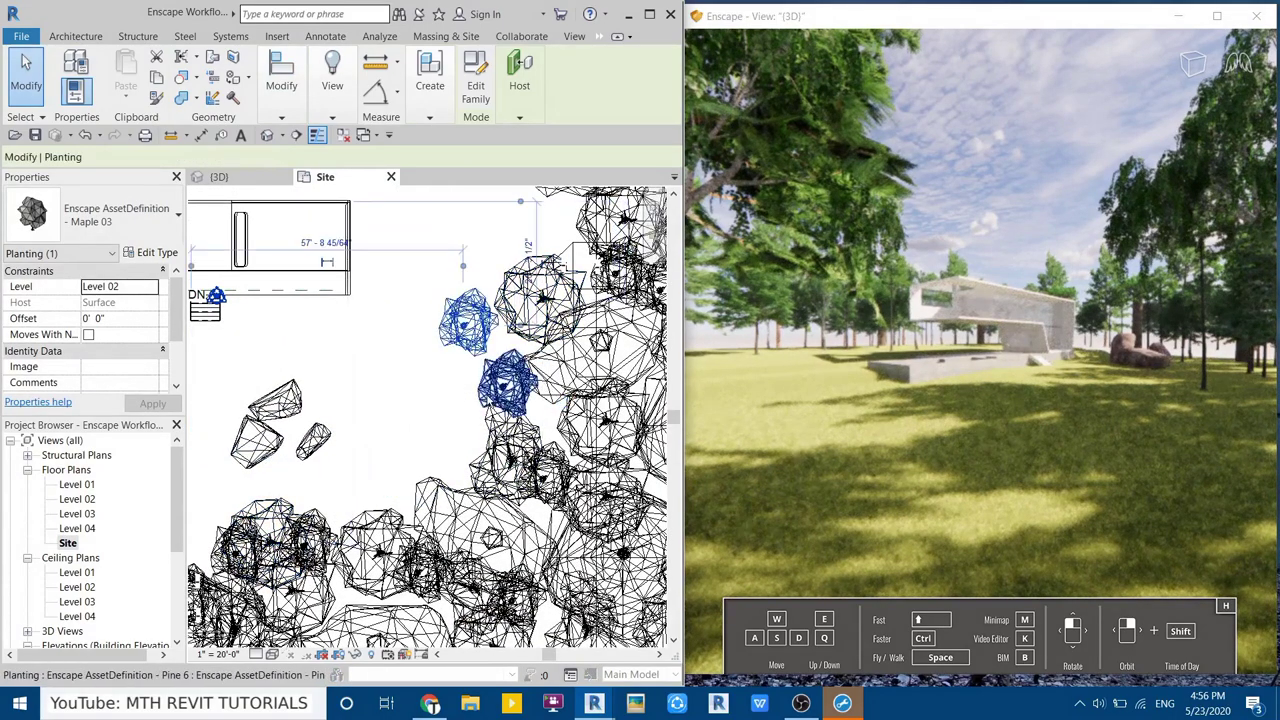
pyautogui.click(467, 392)
pyautogui.moveTo(295, 415); pyautogui.dragTo(470, 400, button='middle')
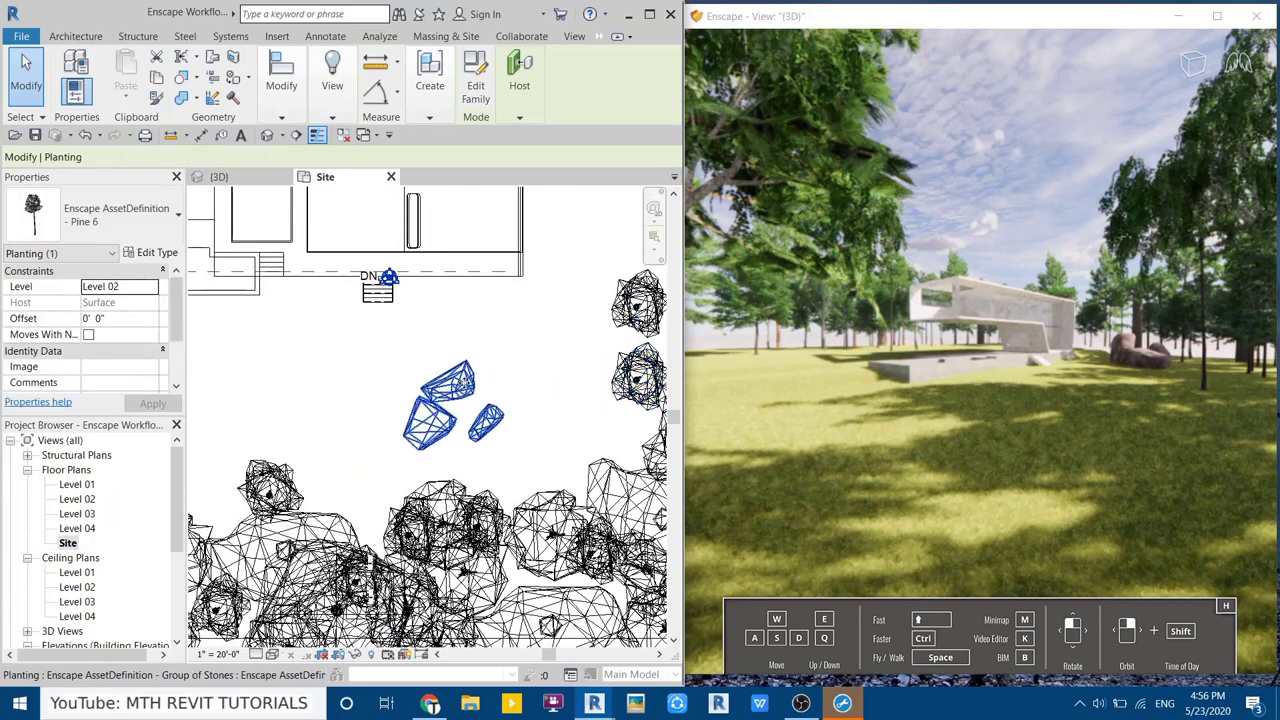
pyautogui.scroll(-2, 93, 590)
# In the South elevation, drag the Group of Stones down to a -1' 9 27/32" offset, then return to Site
pyautogui.scroll(-1, 100, 560)
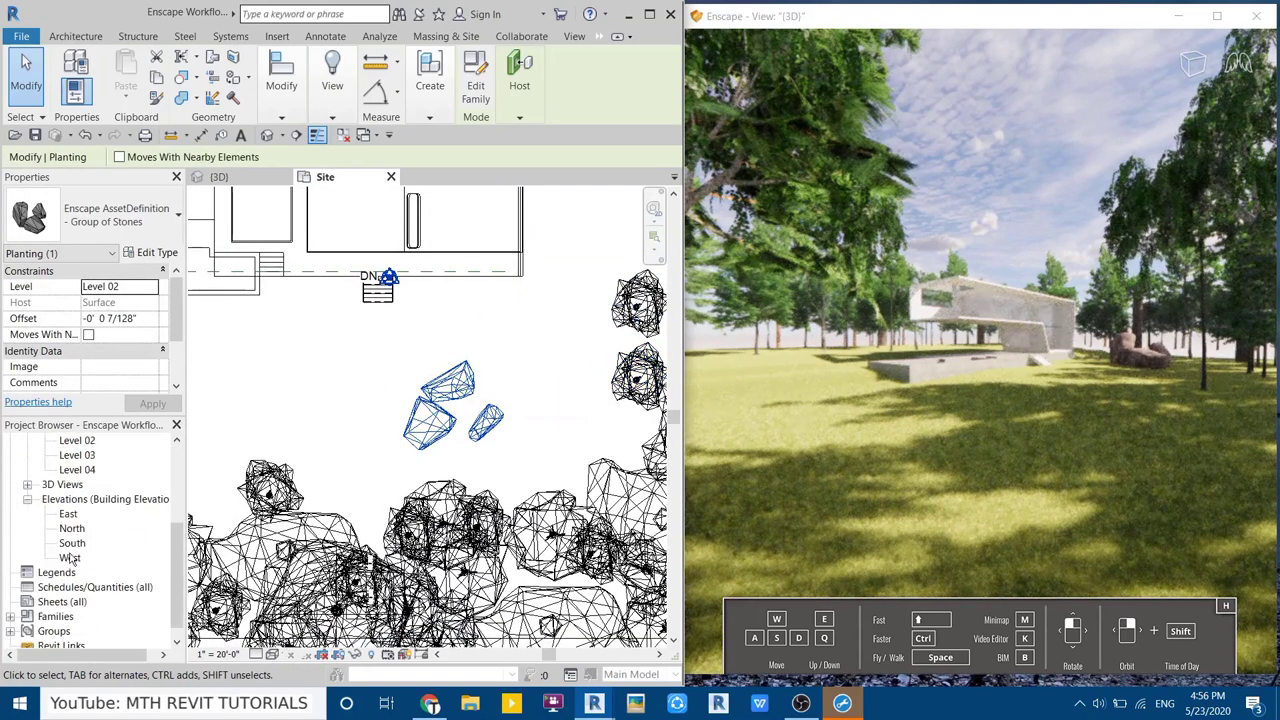
pyautogui.doubleClick(90, 543)
pyautogui.click(390, 425)
pyautogui.scroll(2, 400, 430)
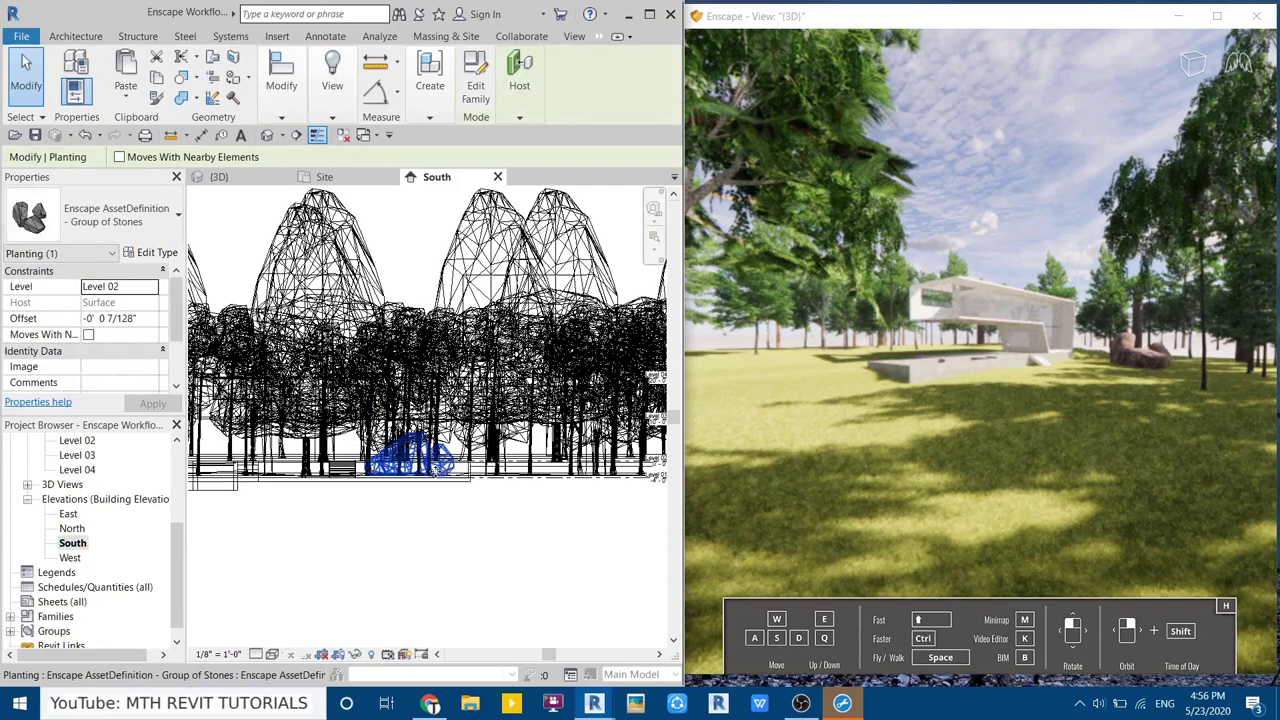
pyautogui.scroll(2, 320, 470)
pyautogui.scroll(2, 406, 410)
pyautogui.scroll(2, 406, 411)
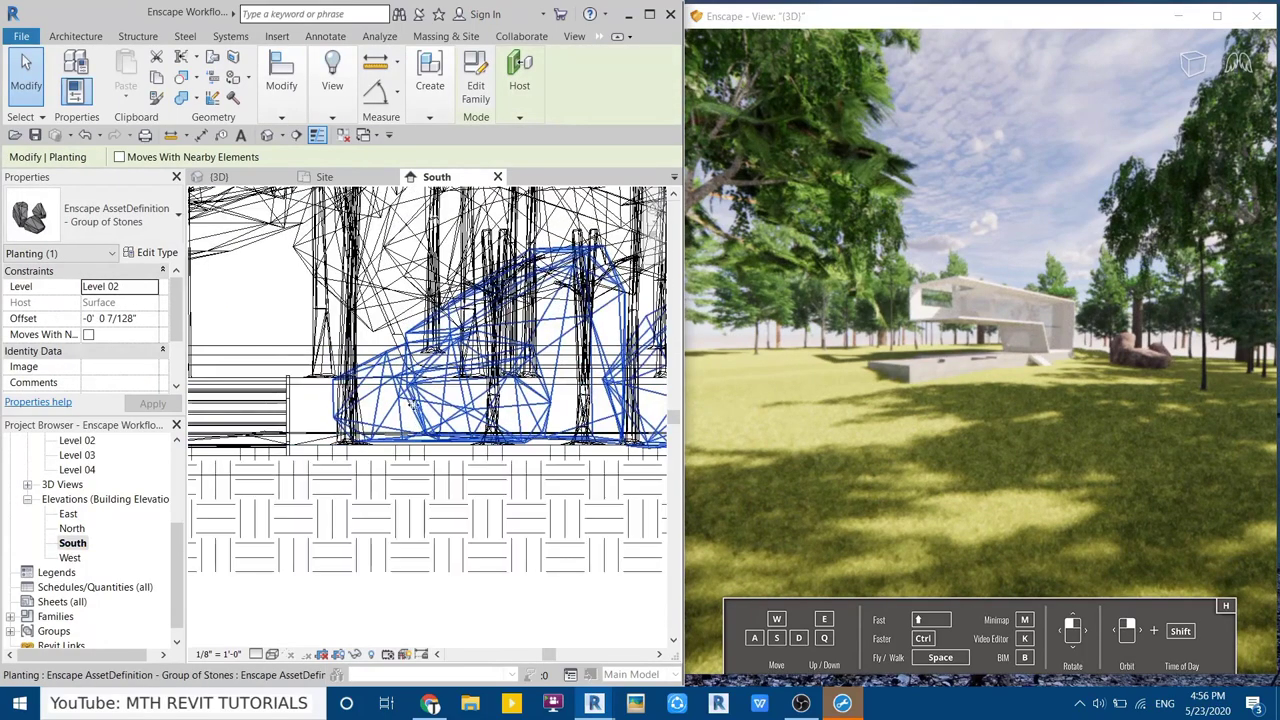
pyautogui.moveTo(410, 404); pyautogui.dragTo(410, 438)
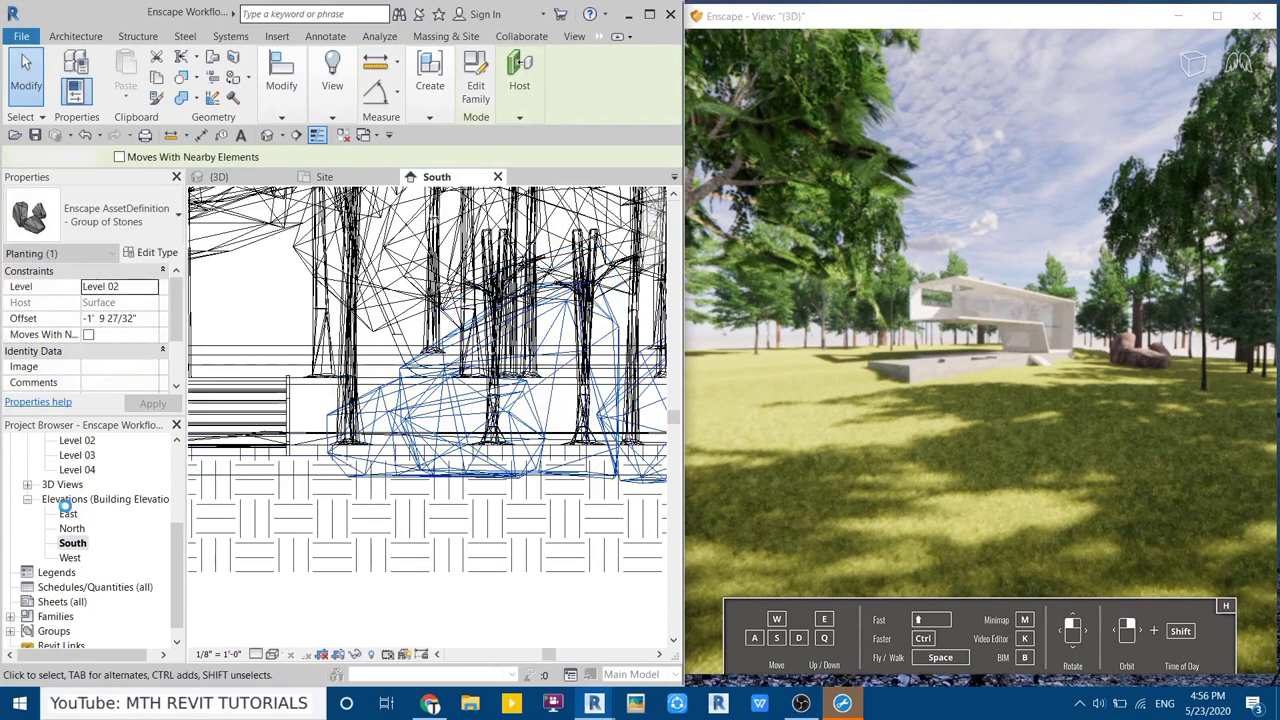
pyautogui.scroll(5, 72, 500)
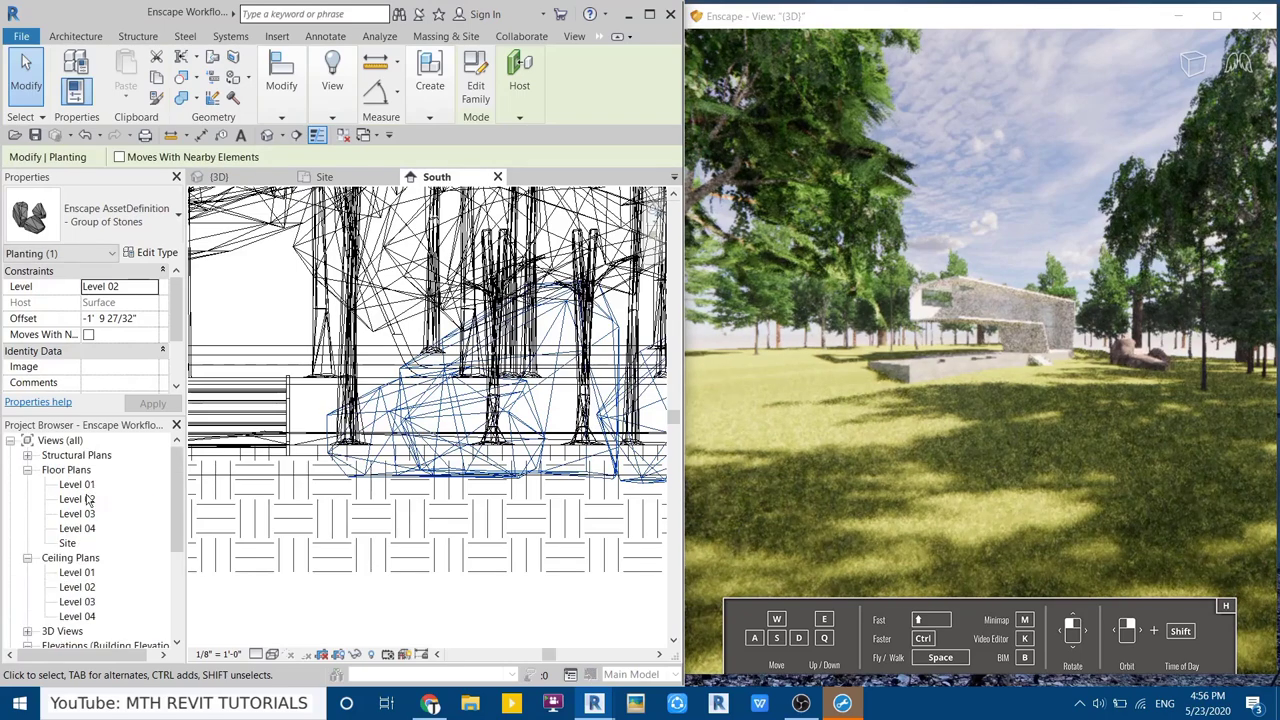
pyautogui.doubleClick(68, 543)
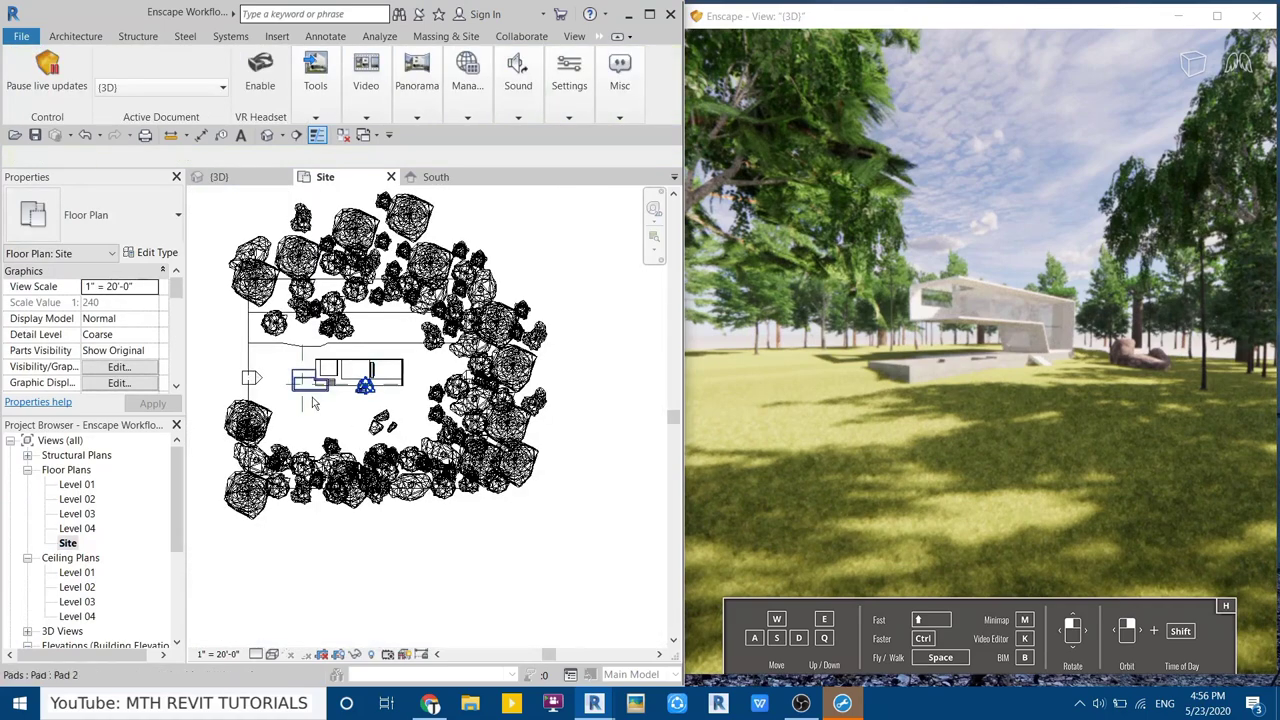
# Bring up the SupportAssist window and hide it again
pyautogui.scroll(1, 380, 400)
pyautogui.scroll(1, 426, 393)
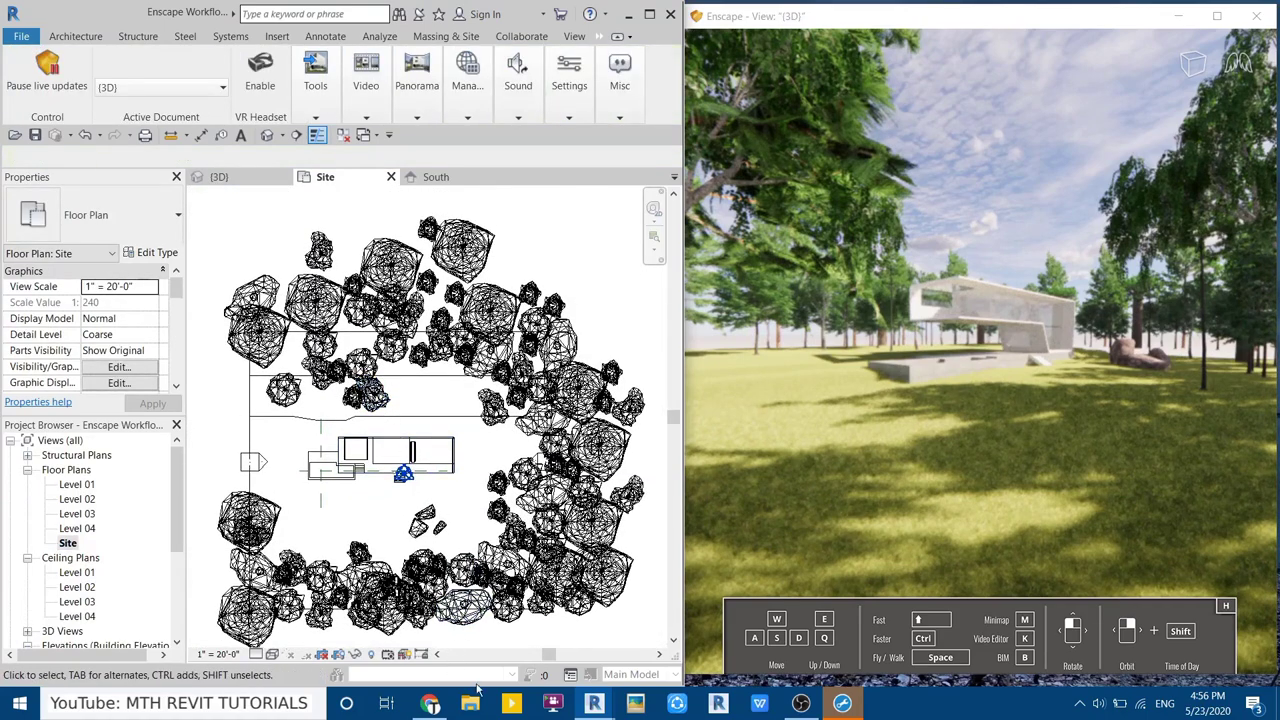
pyautogui.click(842, 703)
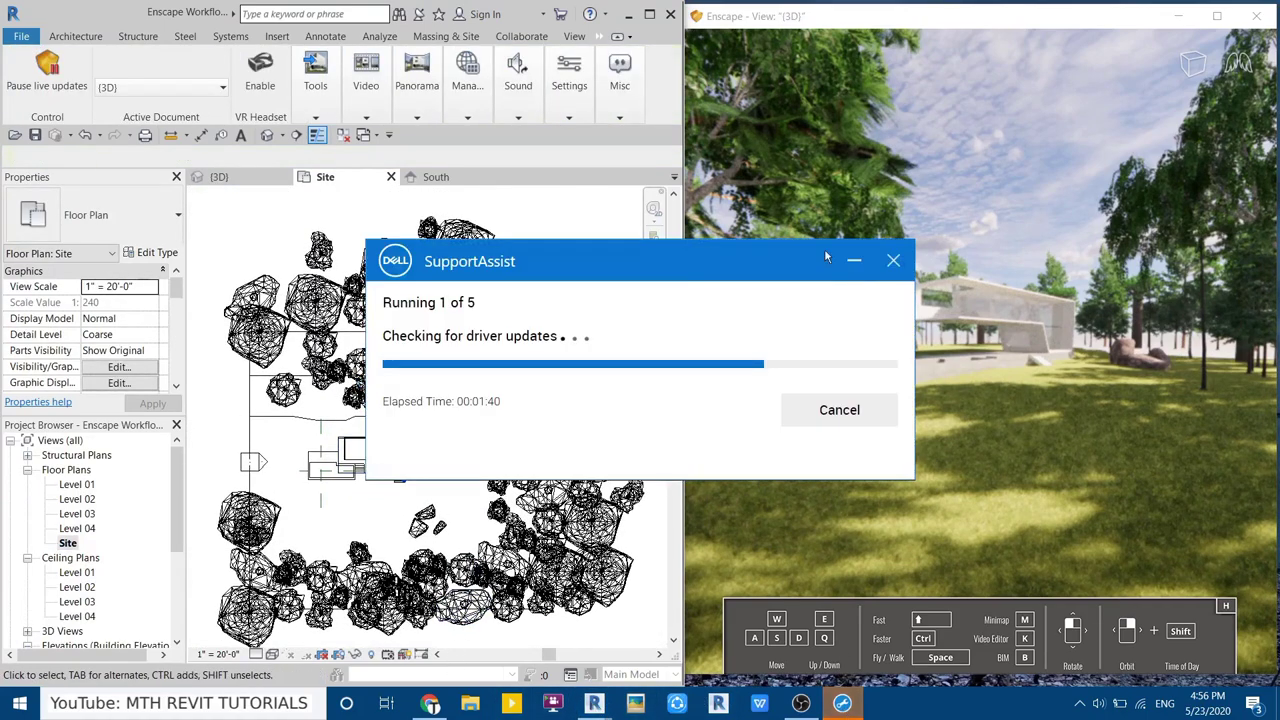
pyautogui.click(855, 266)
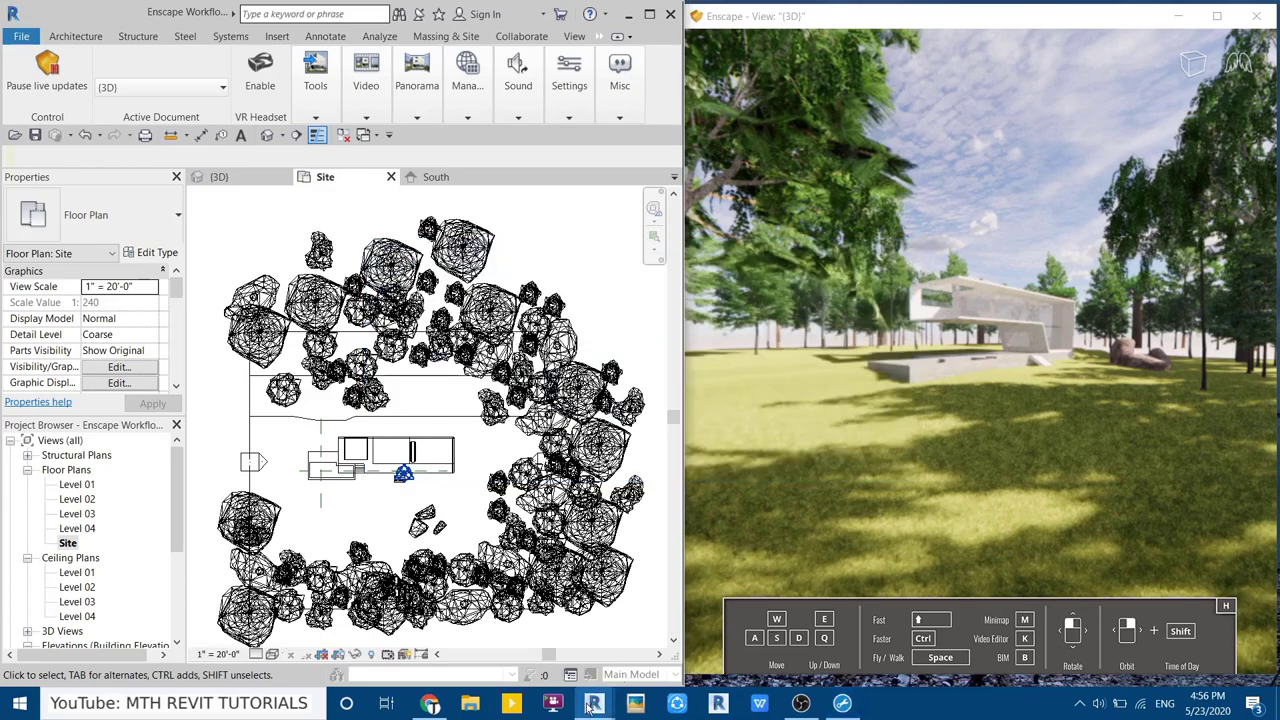
# Pick the Fern asset from the Enscape Asset Library
pyautogui.moveTo(594, 703)
pyautogui.click(710, 615)
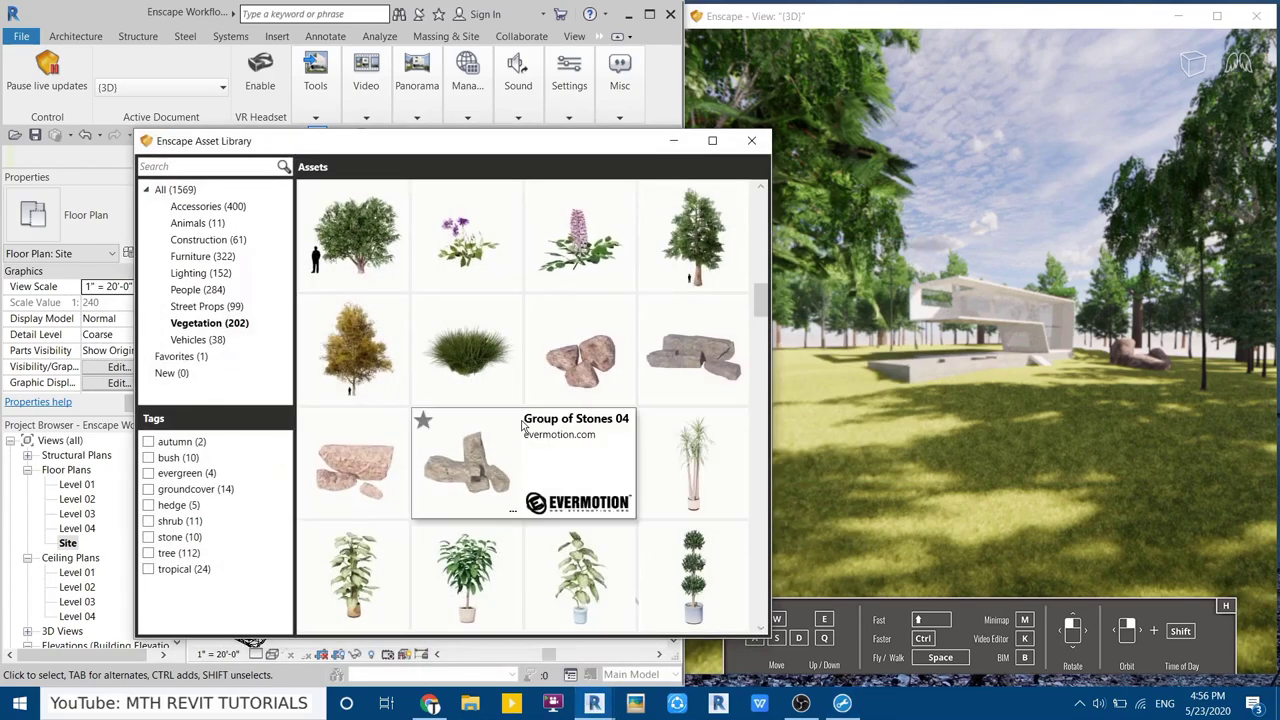
pyautogui.scroll(2, 522, 366)
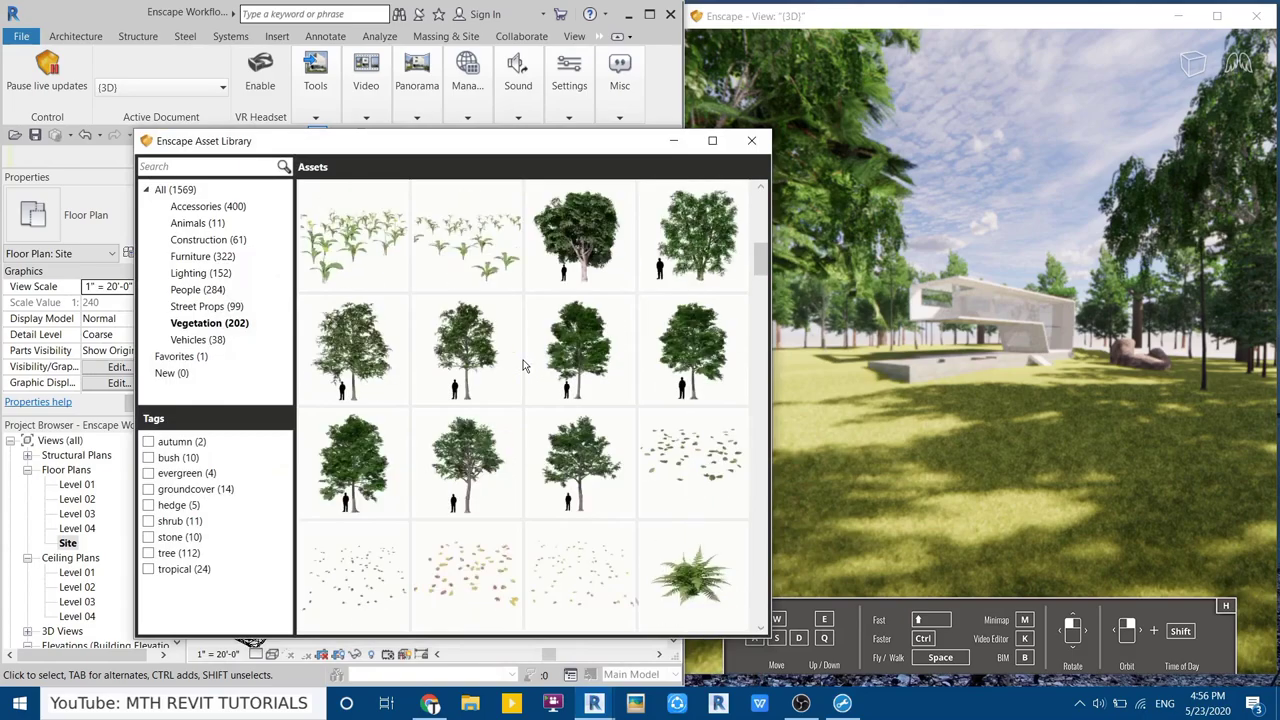
pyautogui.scroll(2, 530, 380)
pyautogui.scroll(-2, 600, 450)
pyautogui.scroll(-1, 660, 520)
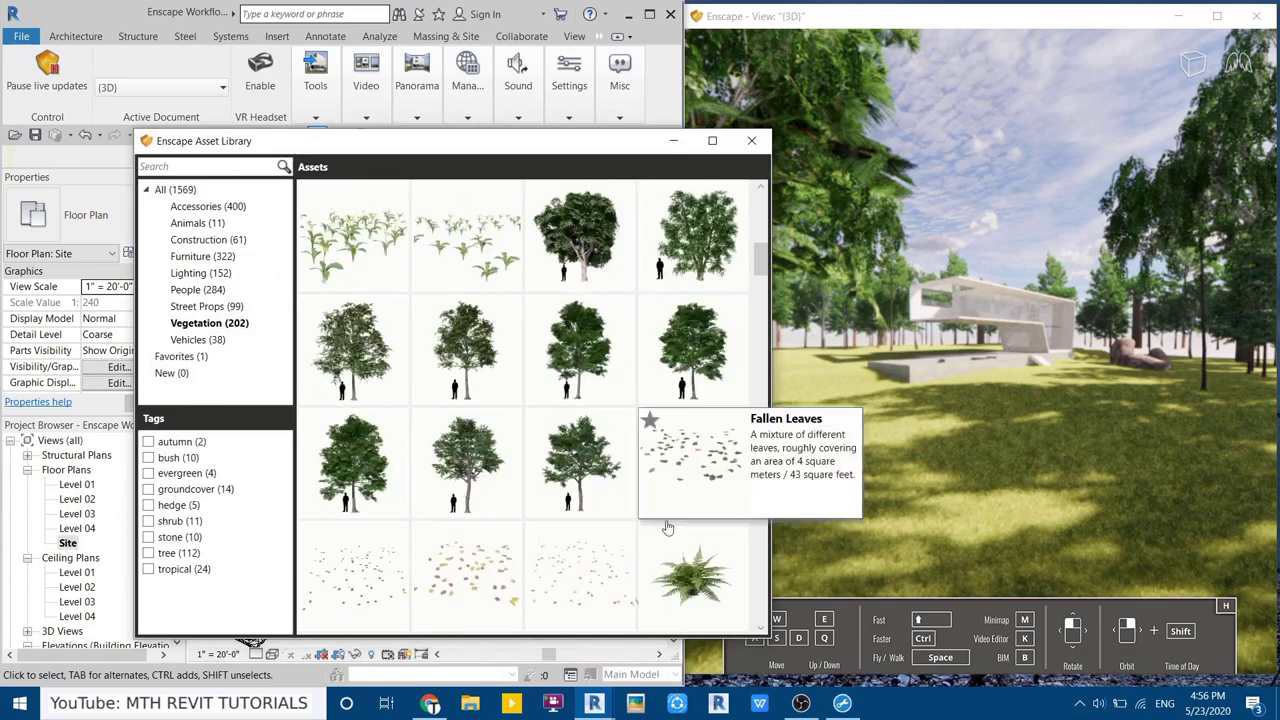
pyautogui.click(690, 572)
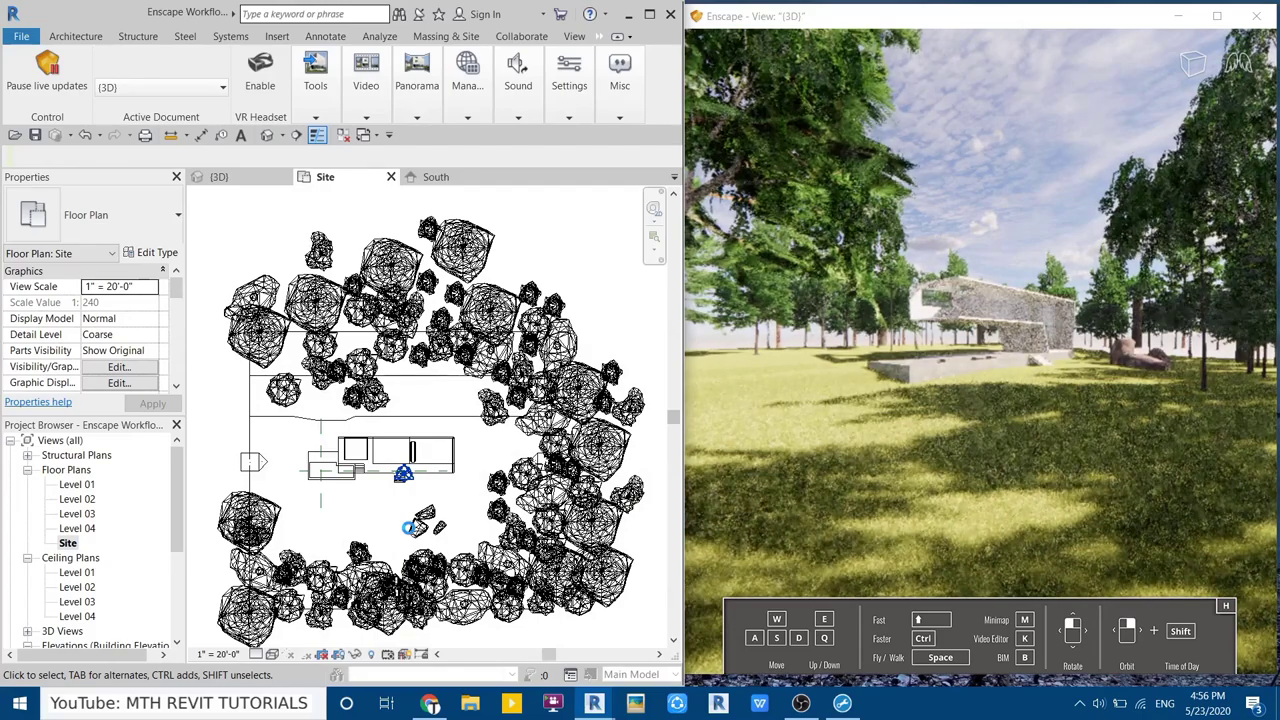
pyautogui.scroll(3, 409, 527)
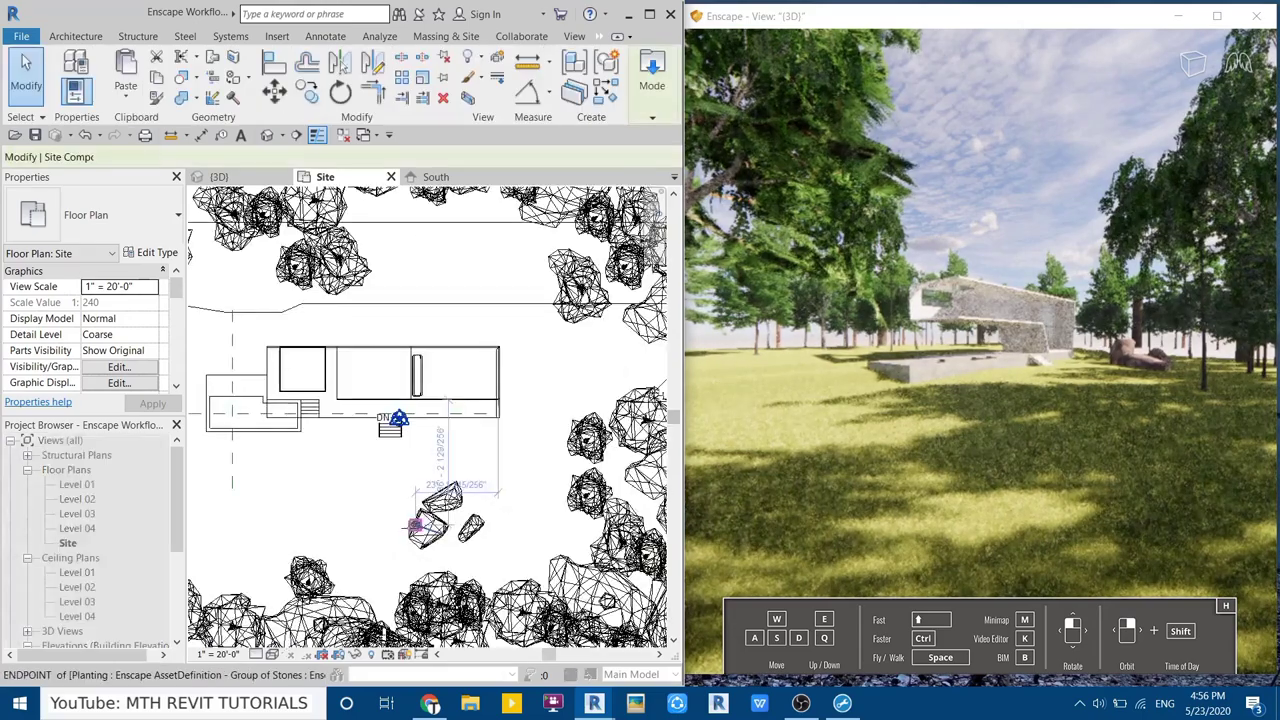
# Cancel the current fern placement and pause Enscape's live updates
pyautogui.rightClick(377, 326)
pyautogui.click(400, 337)
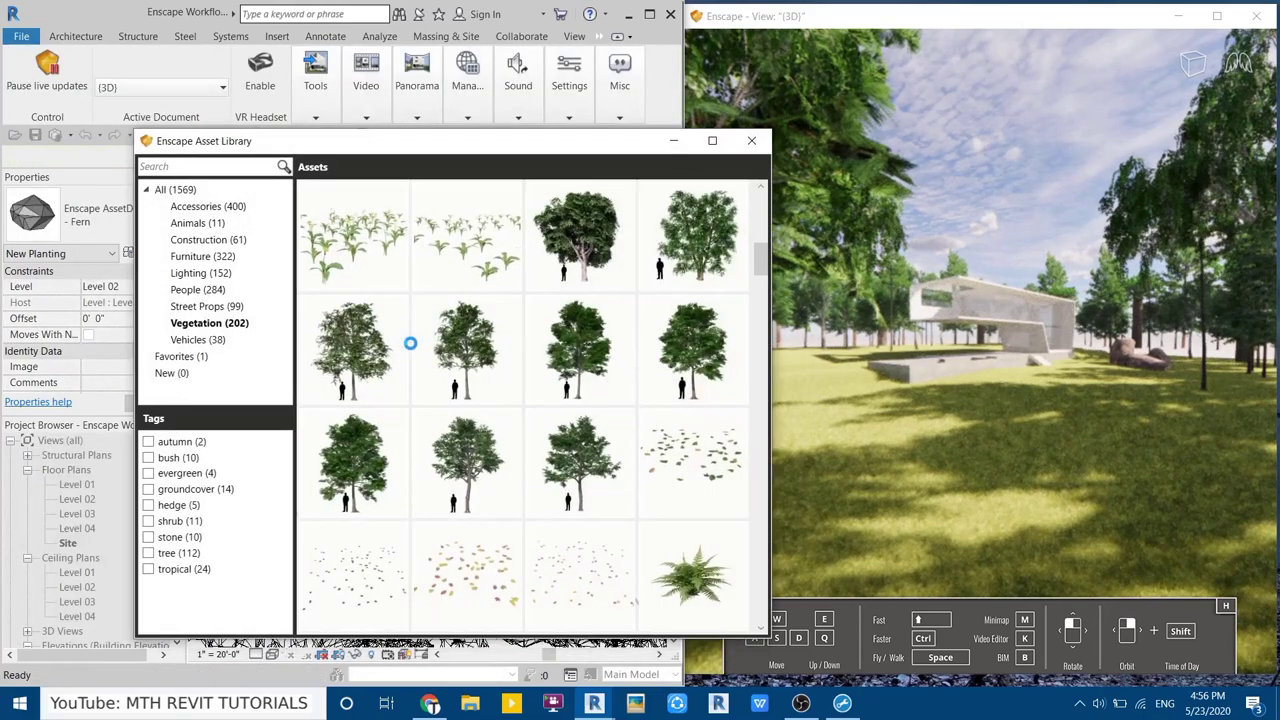
pyautogui.click(68, 90)
# Plant a row of Fern bushes hugging the large stone's edge
pyautogui.click(692, 575)
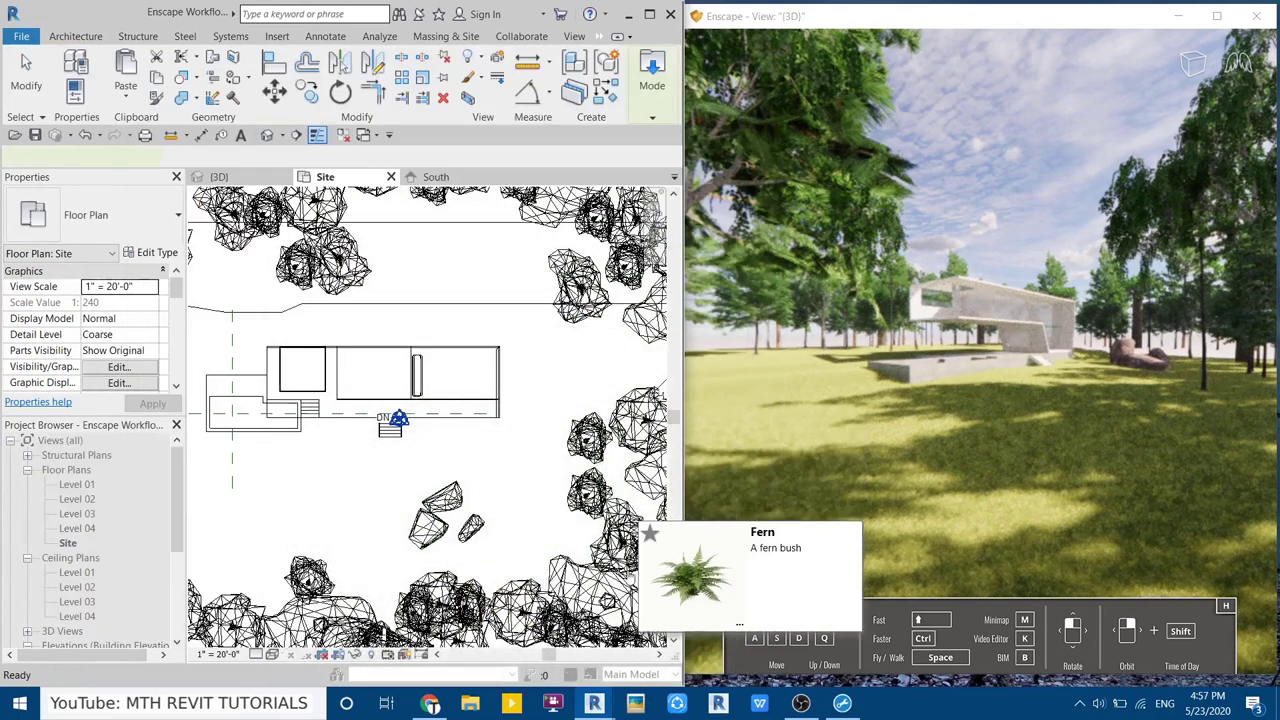
pyautogui.scroll(5, 437, 540)
pyautogui.scroll(3, 437, 540)
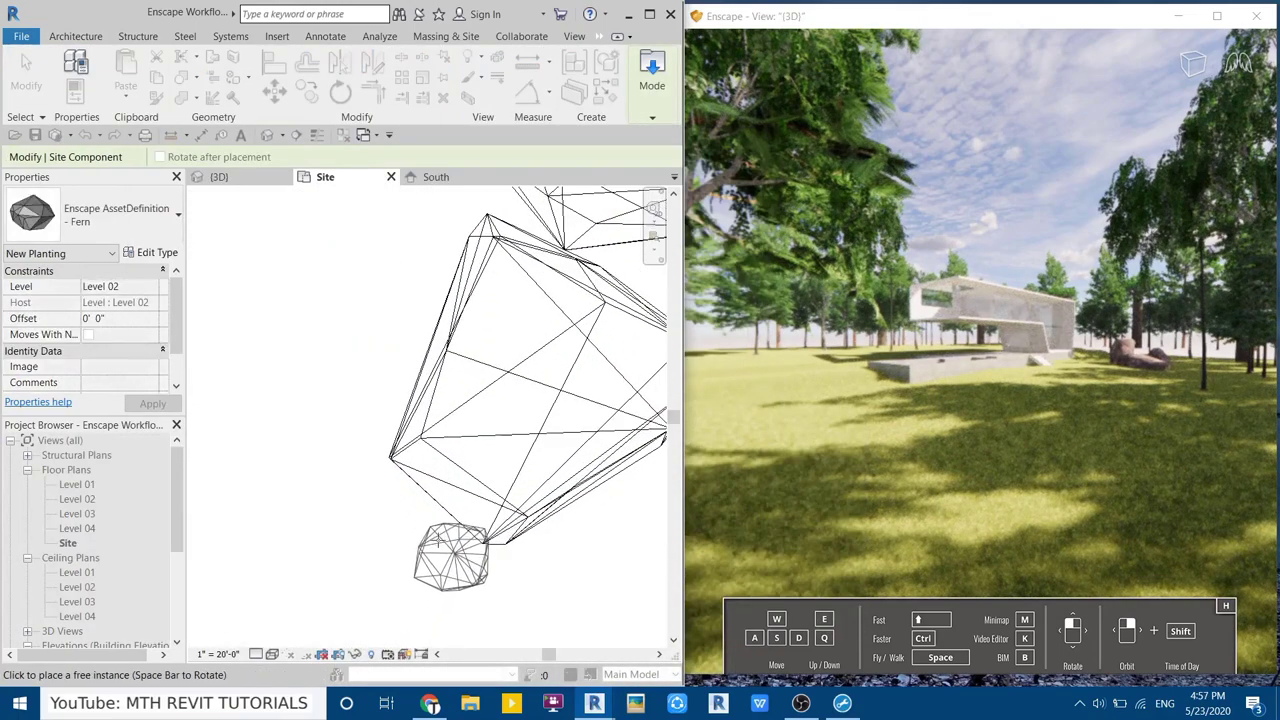
pyautogui.click(440, 538)
pyautogui.click(393, 506)
pyautogui.click(353, 466)
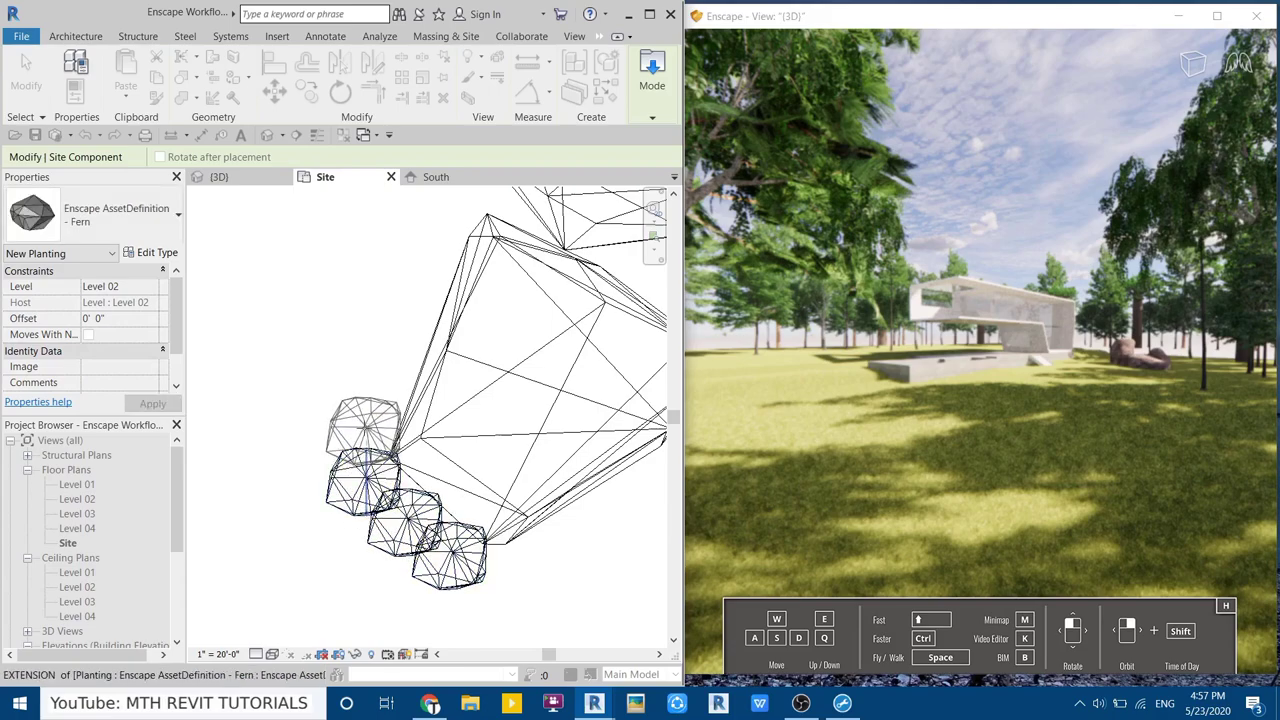
pyautogui.click(365, 425)
pyautogui.click(395, 372)
pyautogui.click(428, 316)
pyautogui.moveTo(428, 316); pyautogui.dragTo(360, 535, button='middle')
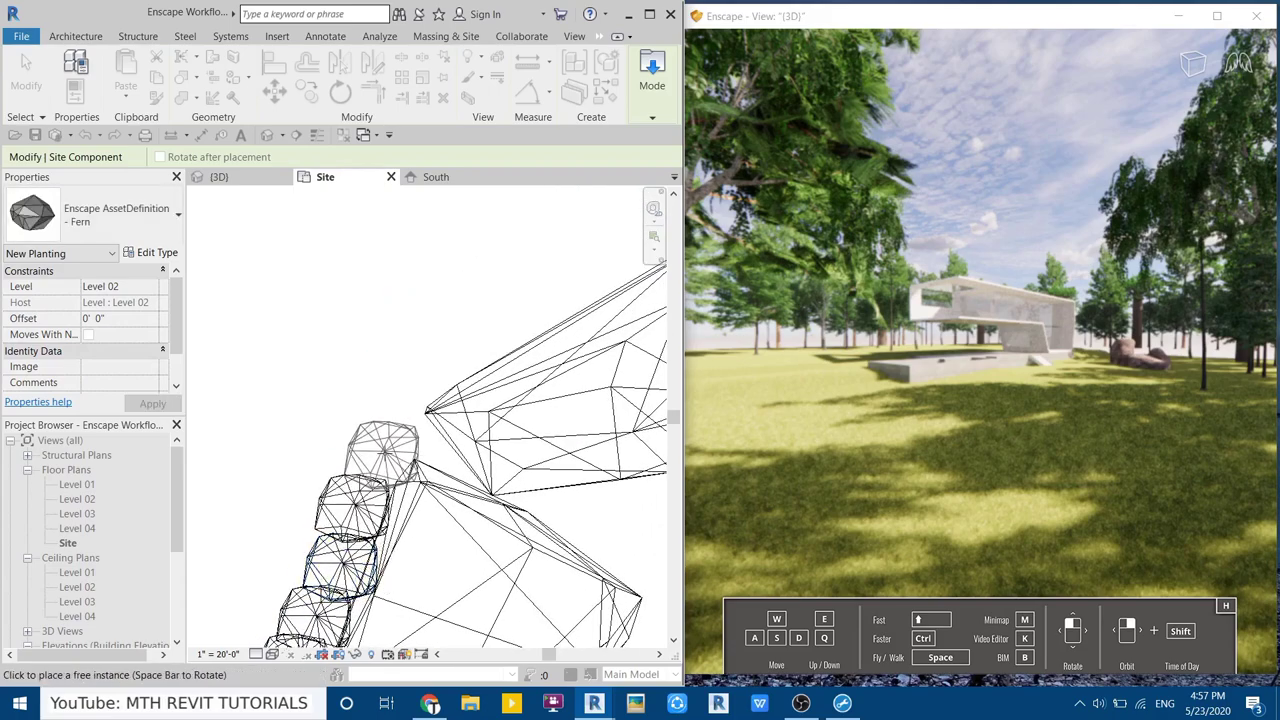
pyautogui.click(386, 450)
pyautogui.click(427, 360)
# Add another fern just below the fern ring around the stone
pyautogui.moveTo(427, 360); pyautogui.dragTo(252, 500, button='middle')
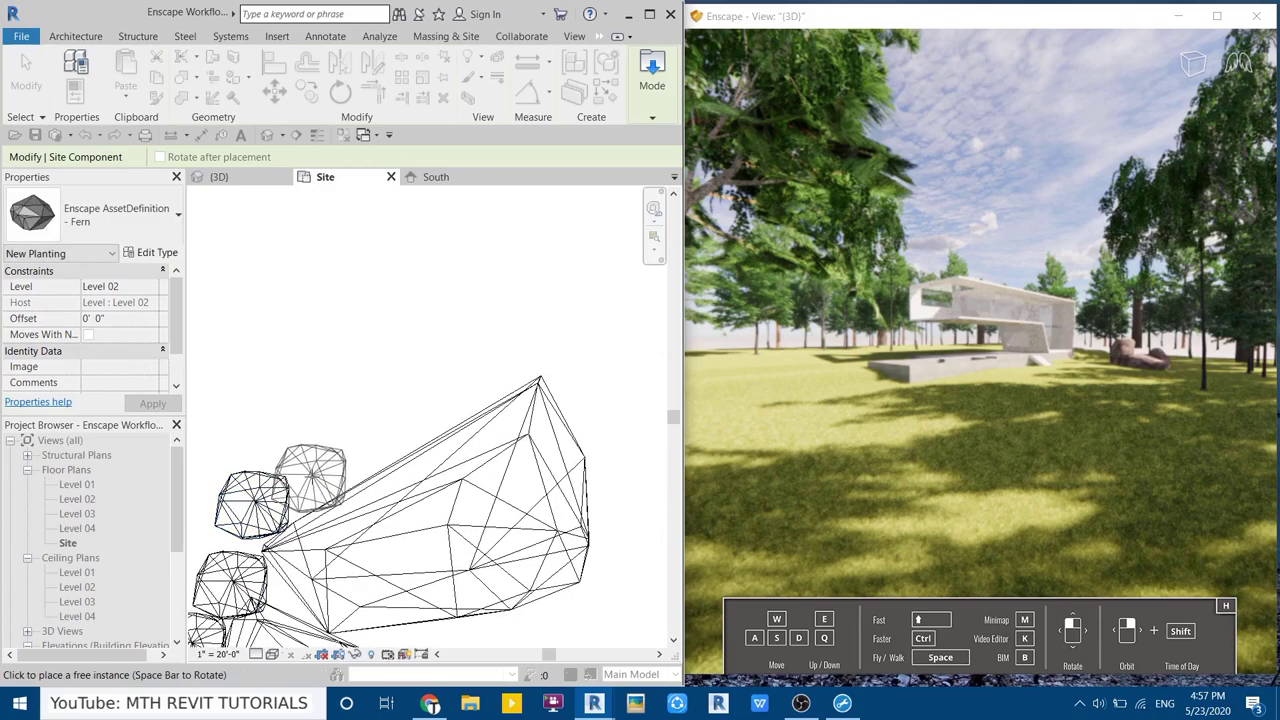
pyautogui.moveTo(560, 395); pyautogui.dragTo(420, 330, button='middle')
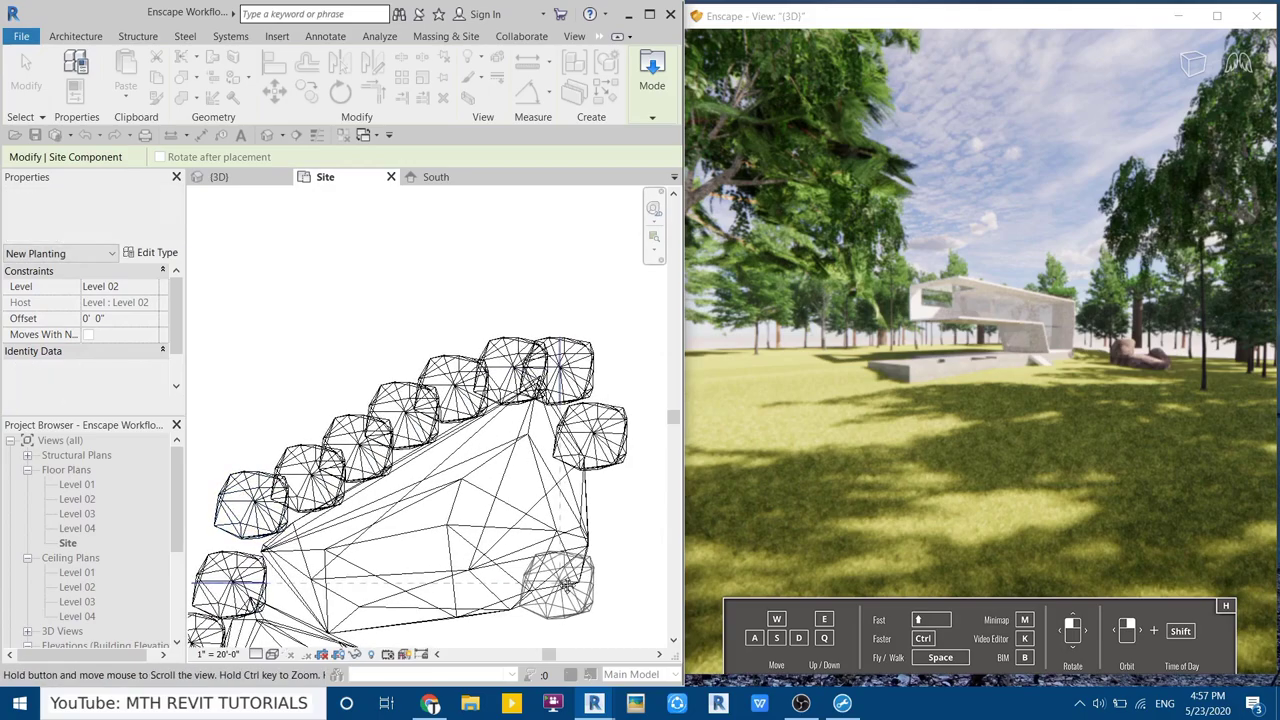
pyautogui.scroll(-3, 356, 428)
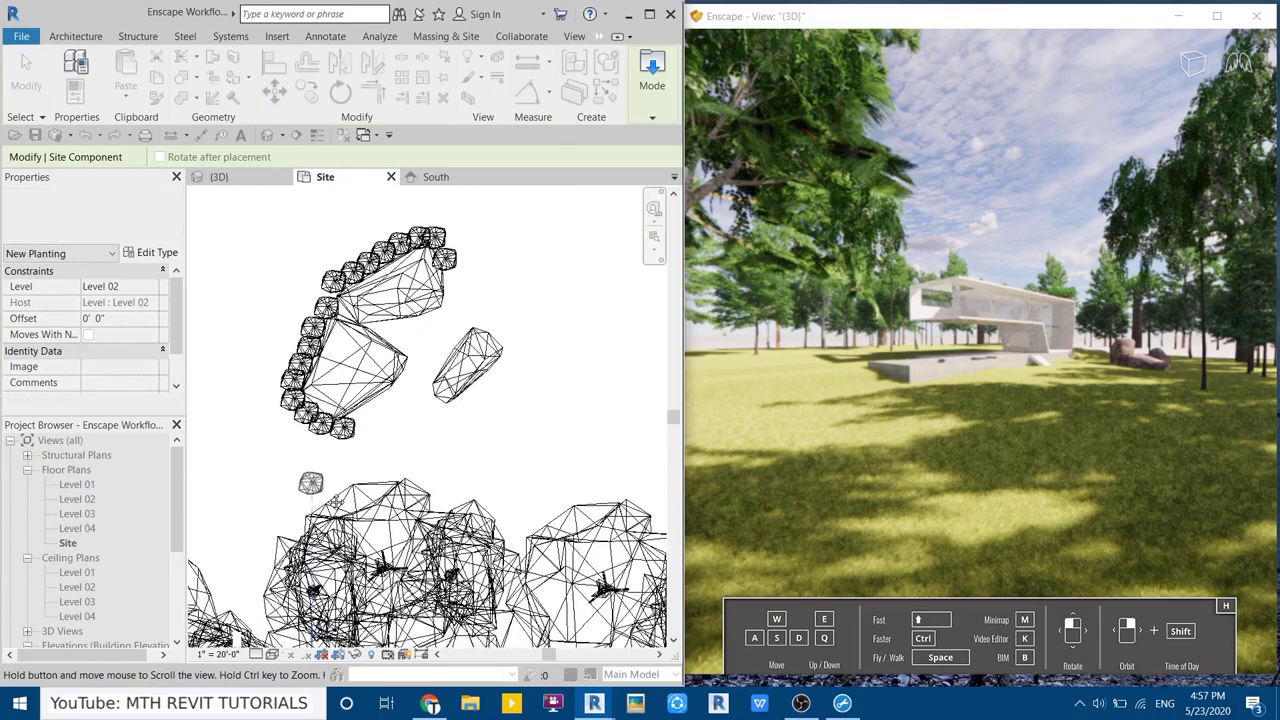
pyautogui.moveTo(356, 410); pyautogui.dragTo(486, 537, button='middle')
pyautogui.scroll(-2, 494, 536)
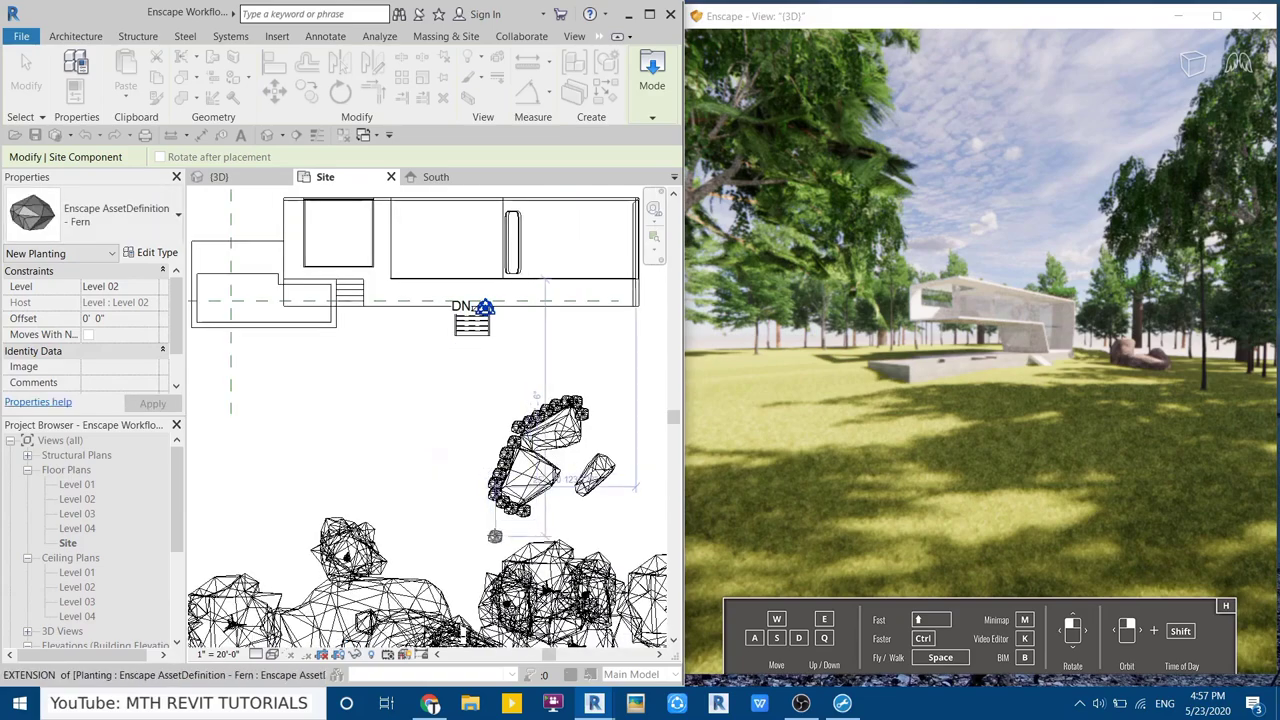
pyautogui.click(444, 542)
# Scatter more ferns along the southern tree line and near the right-hand trees
pyautogui.scroll(2, 355, 509)
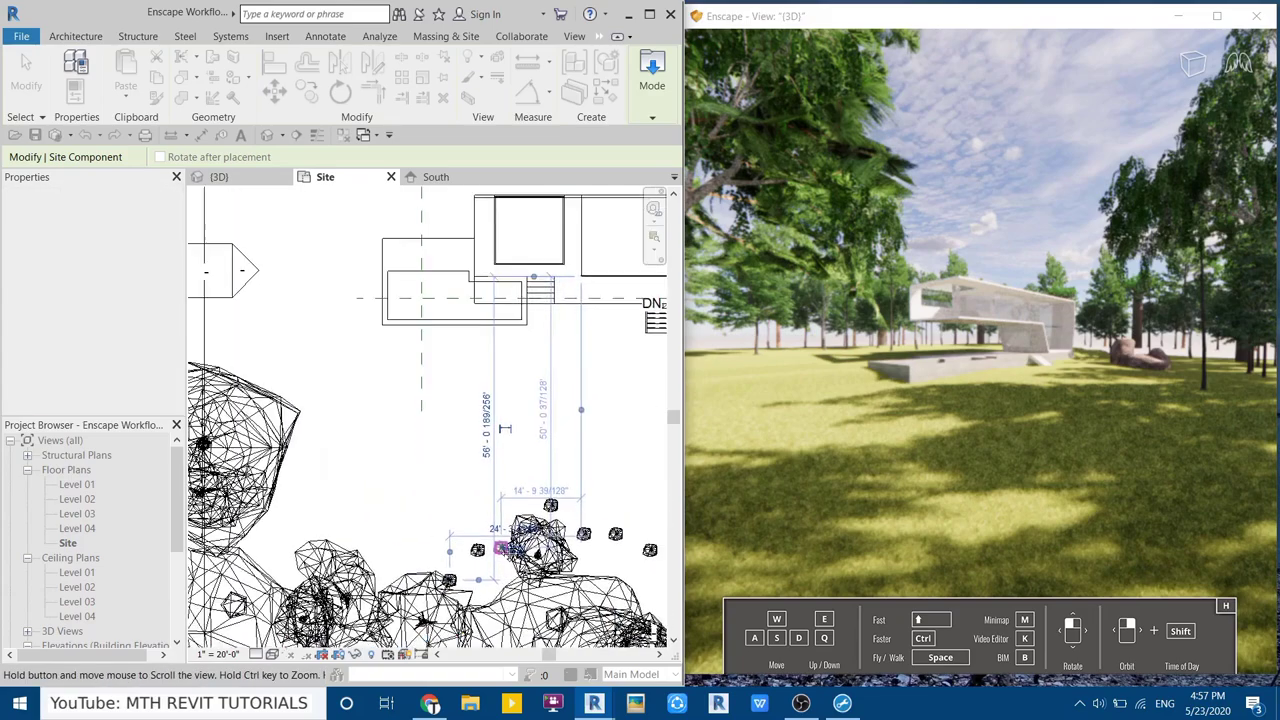
pyautogui.scroll(1, 345, 512)
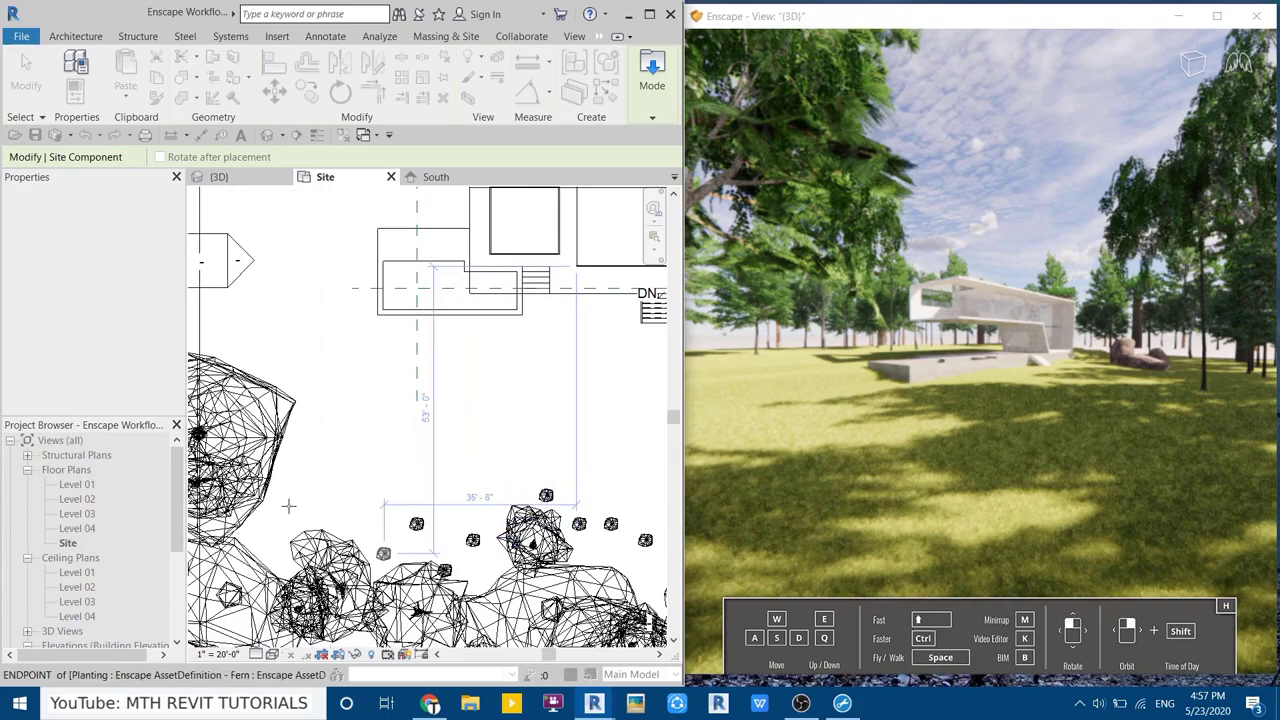
pyautogui.scroll(-2, 288, 506)
pyautogui.scroll(2, 450, 522)
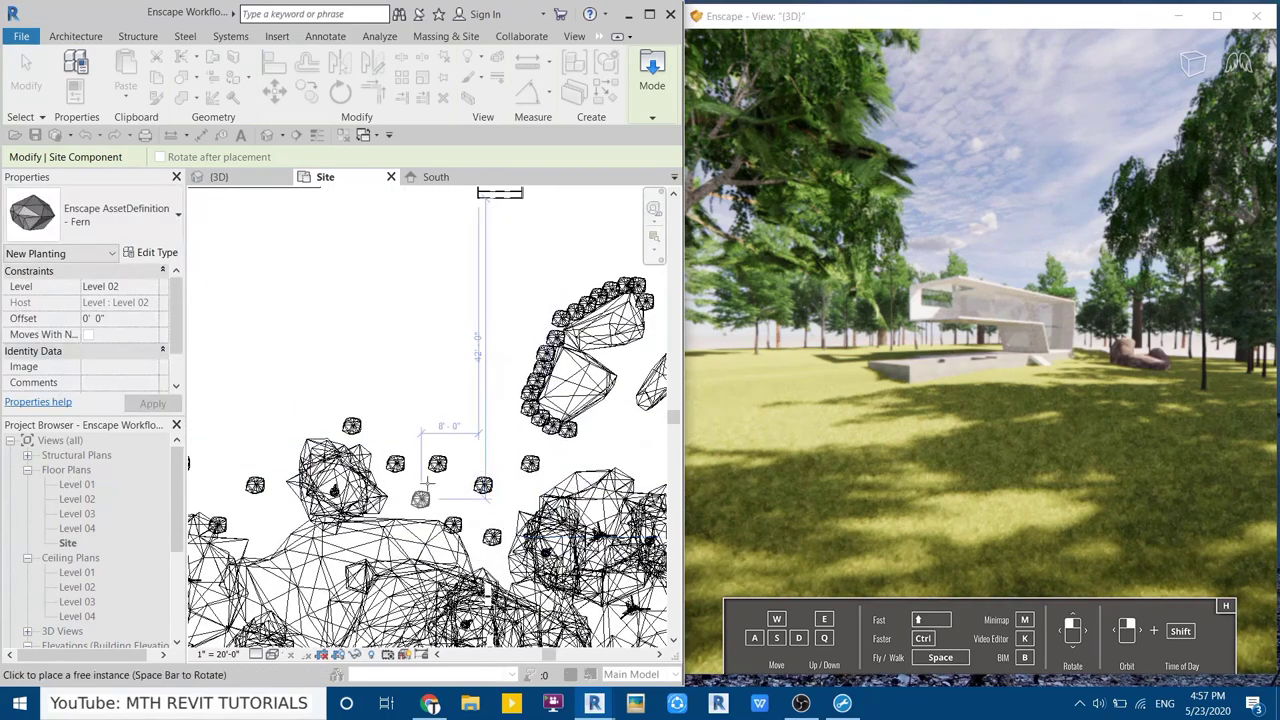
pyautogui.moveTo(672, 442); pyautogui.dragTo(379, 482, button='middle')
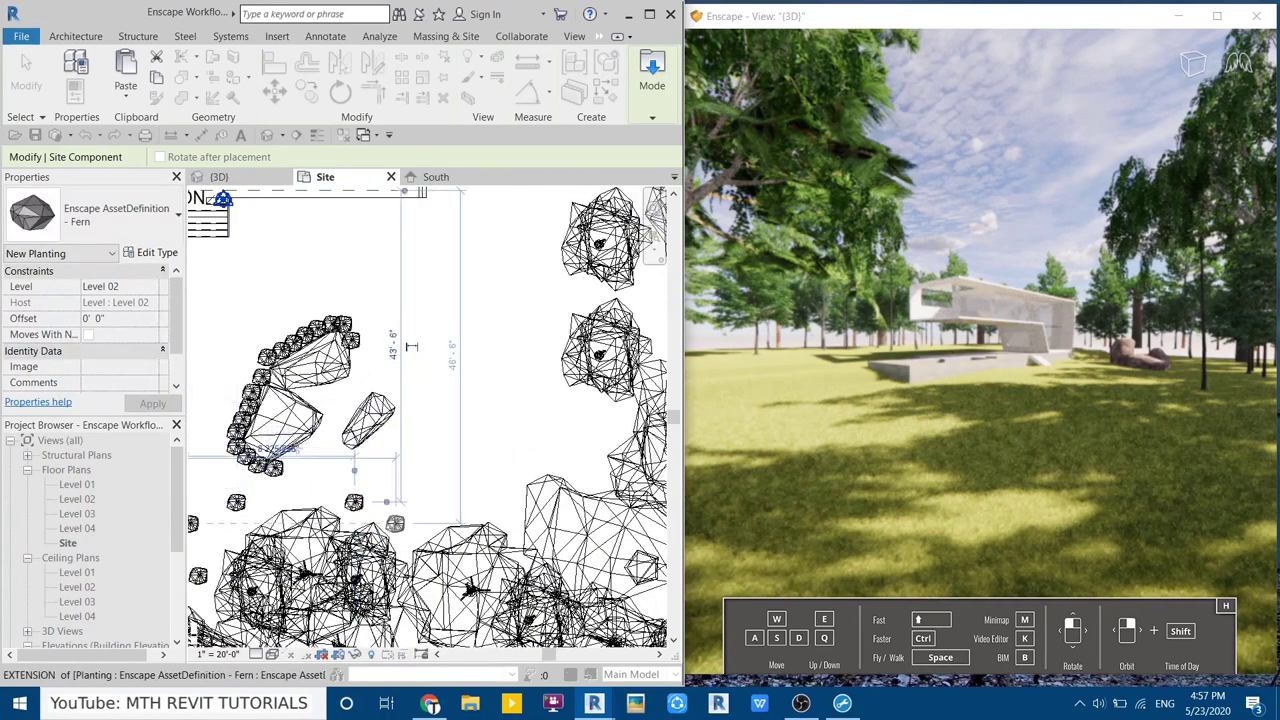
pyautogui.click(459, 513)
pyautogui.click(469, 495)
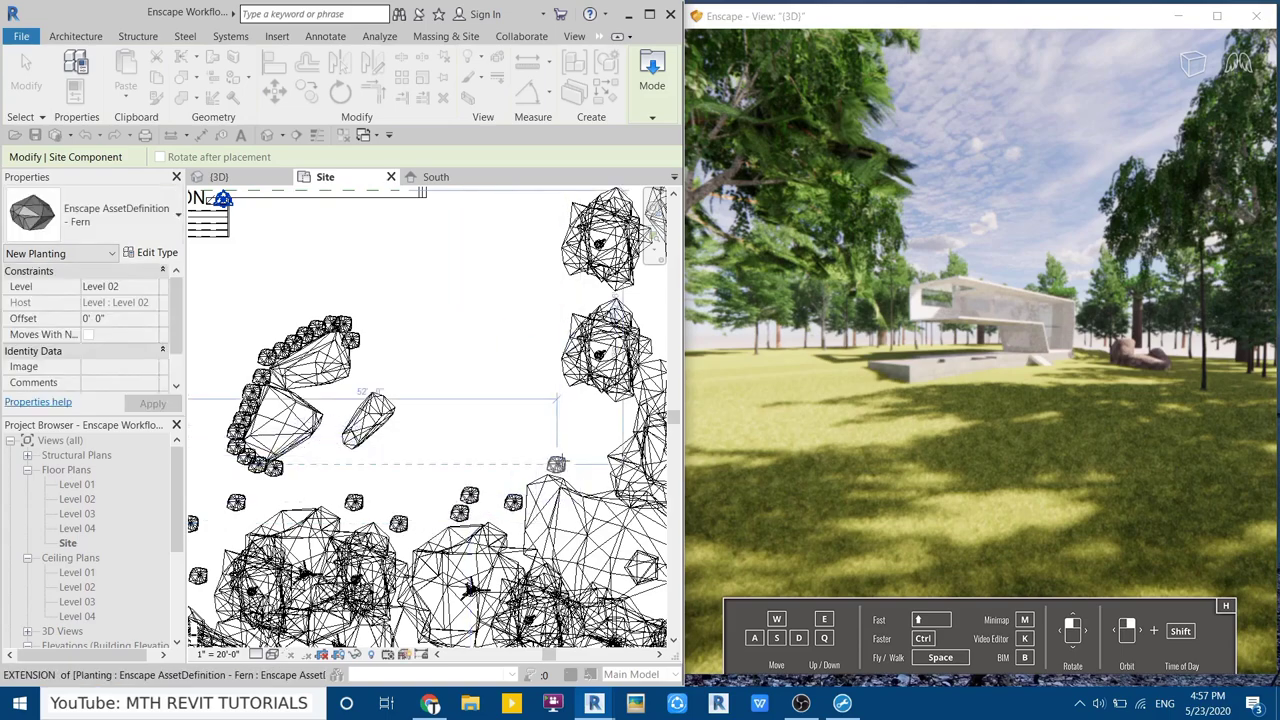
pyautogui.click(556, 464)
pyautogui.click(597, 448)
pyautogui.moveTo(584, 406); pyautogui.dragTo(492, 628, button='middle')
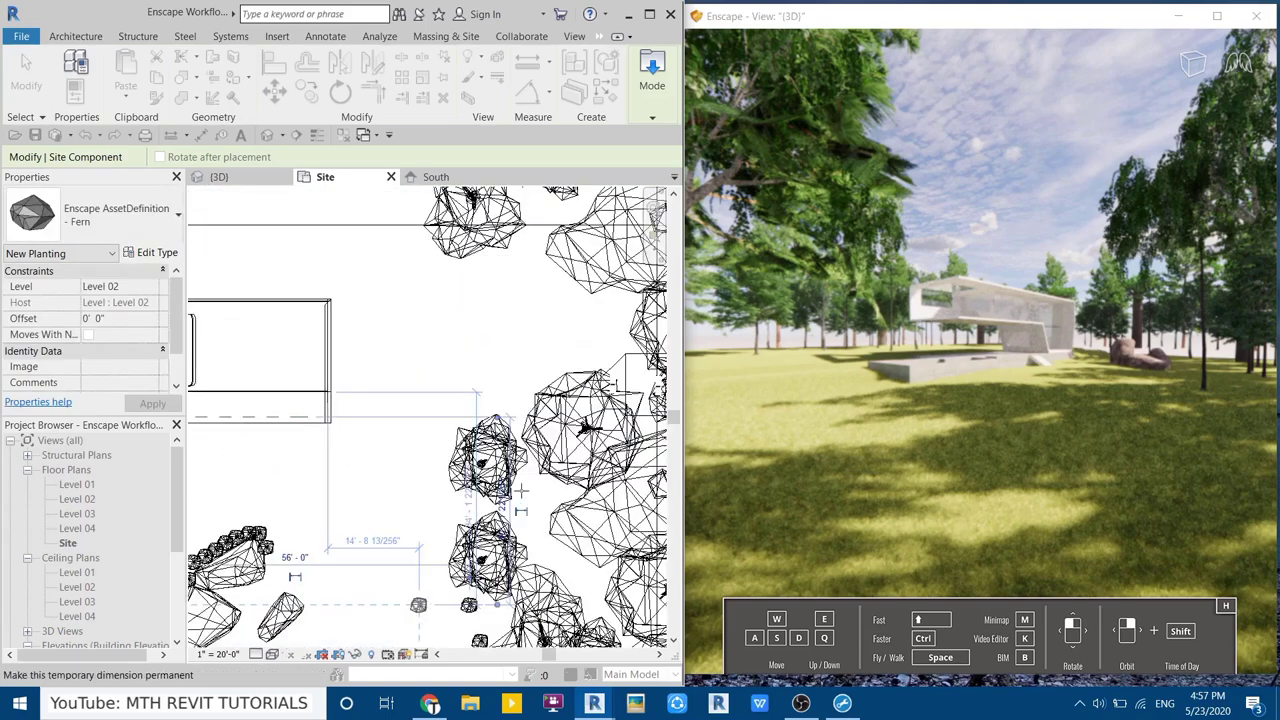
pyautogui.moveTo(520, 490); pyautogui.dragTo(555, 291, button='middle')
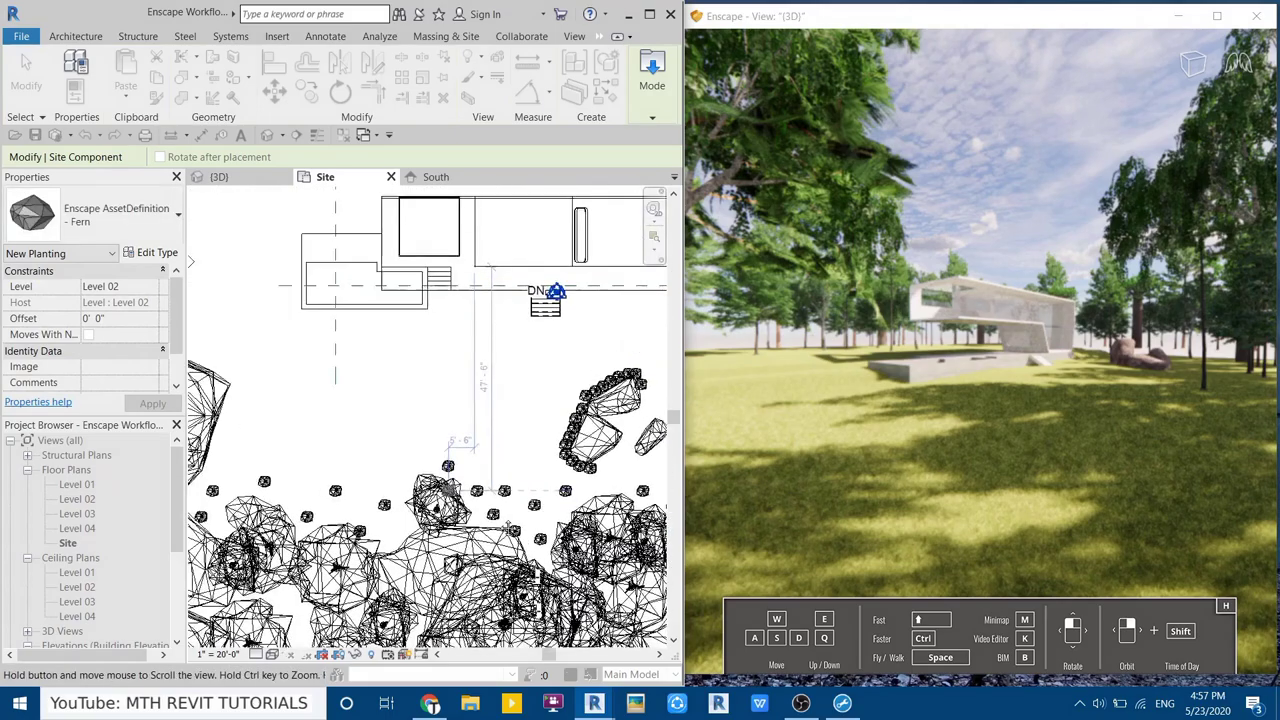
pyautogui.moveTo(447, 465); pyautogui.dragTo(380, 408, button='middle')
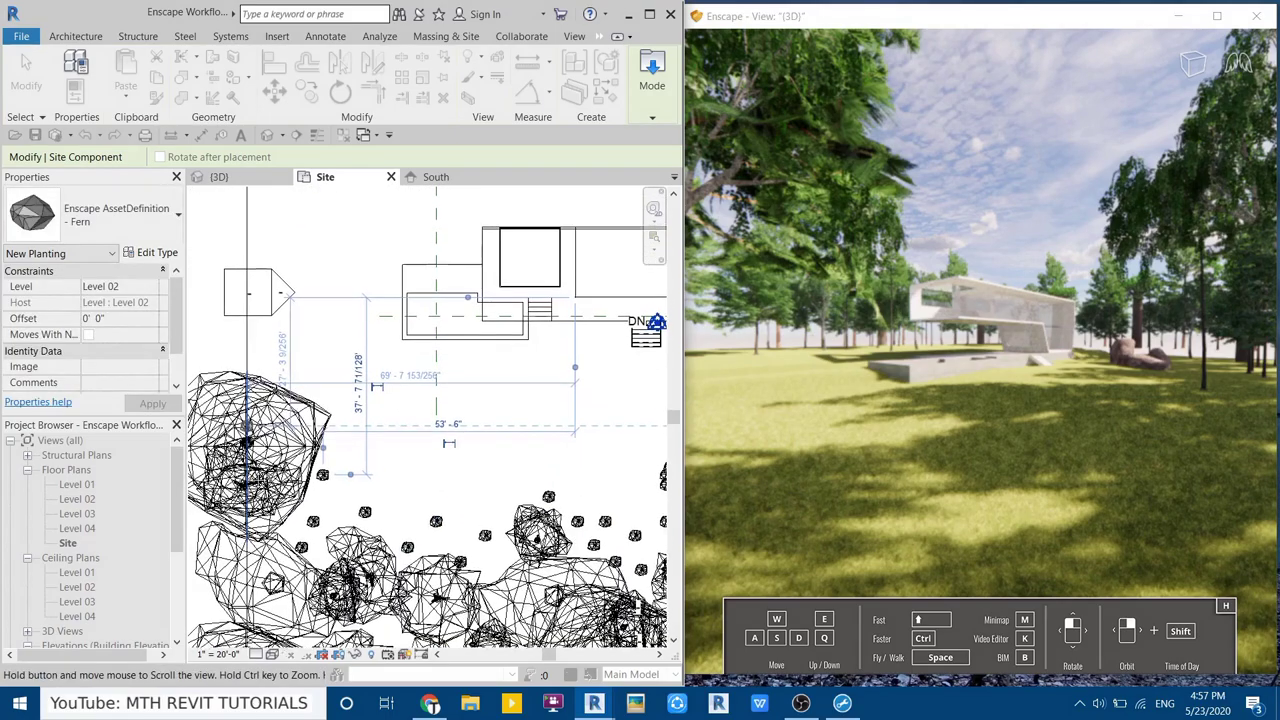
pyautogui.scroll(-5, 280, 350)
# Finish fern placement and select all 44 visible Fern instances
pyautogui.press('Escape')
pyautogui.press('Escape')
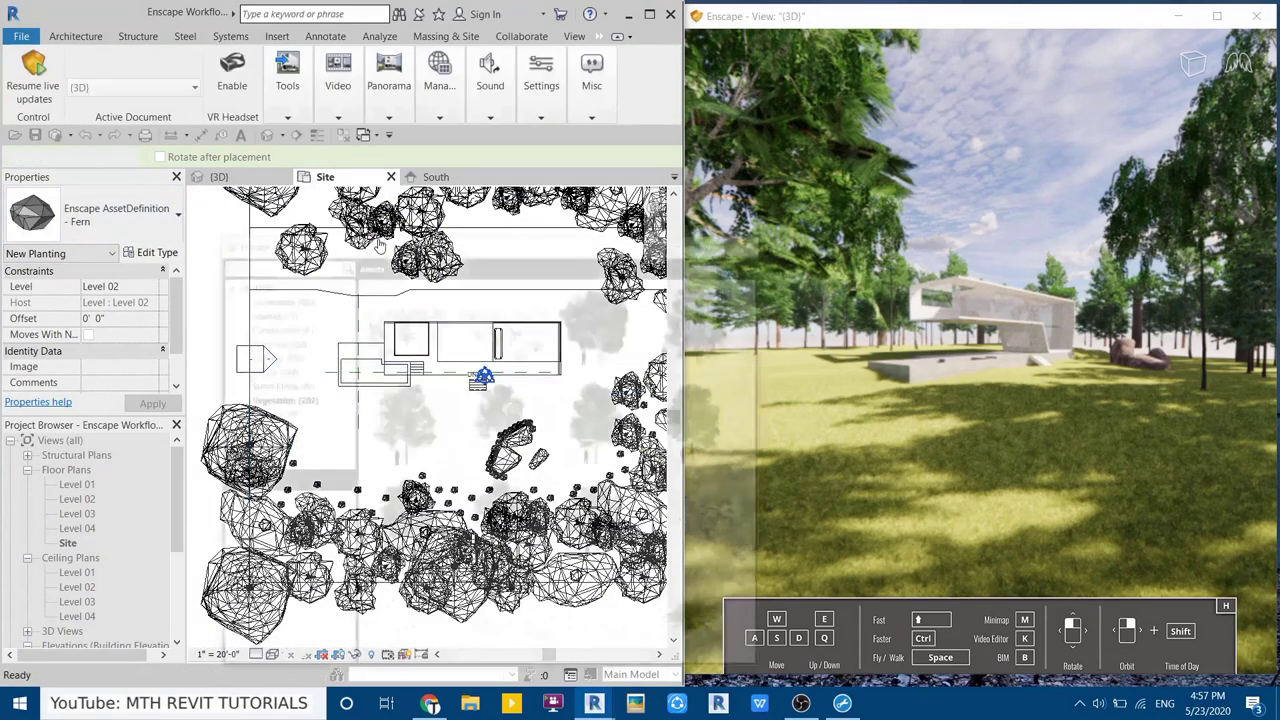
pyautogui.click(400, 455)
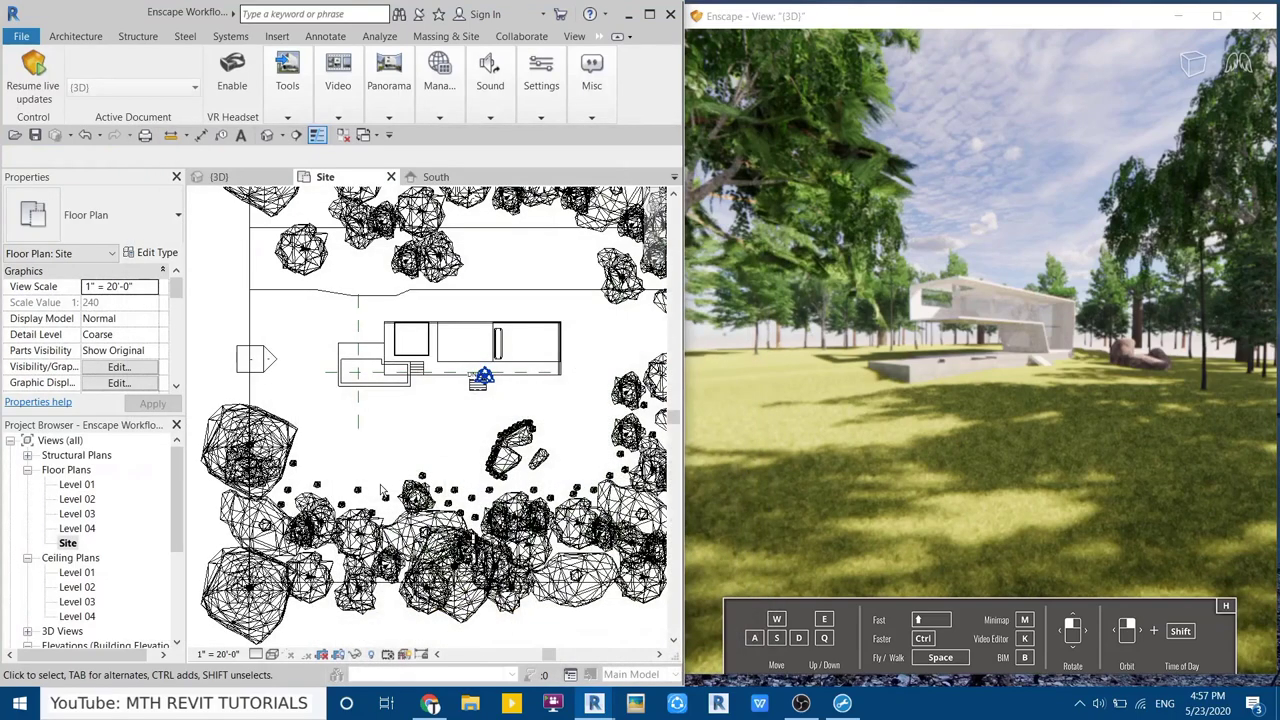
pyautogui.click(386, 498)
pyautogui.rightClick(386, 498)
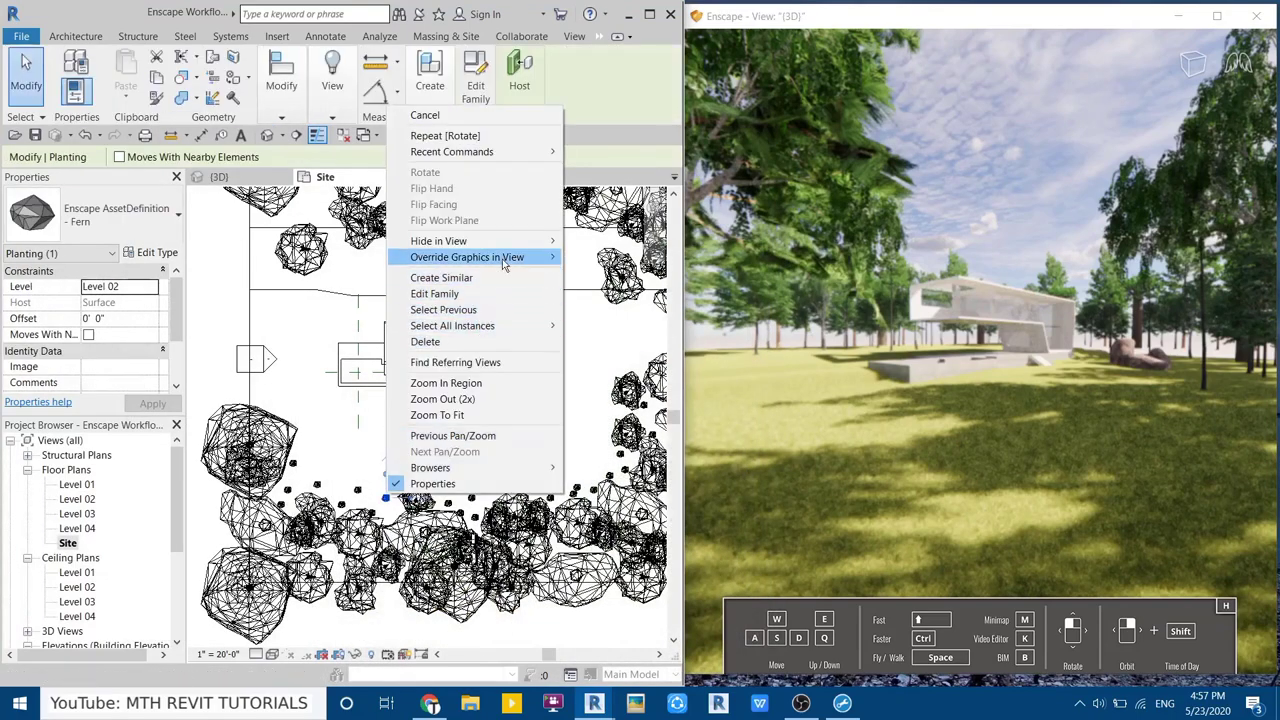
pyautogui.click(597, 342)
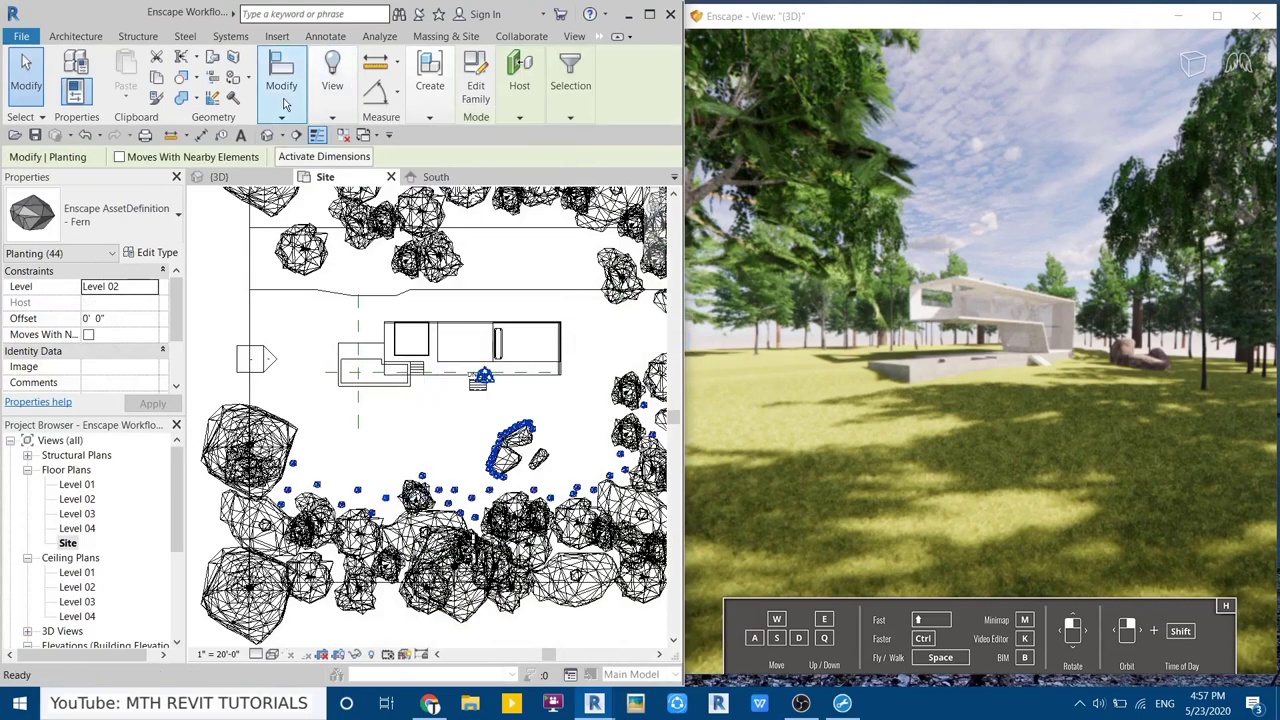
# Rehost the selected ferns onto the terrain surface with Pick New Host
pyautogui.click(520, 116)
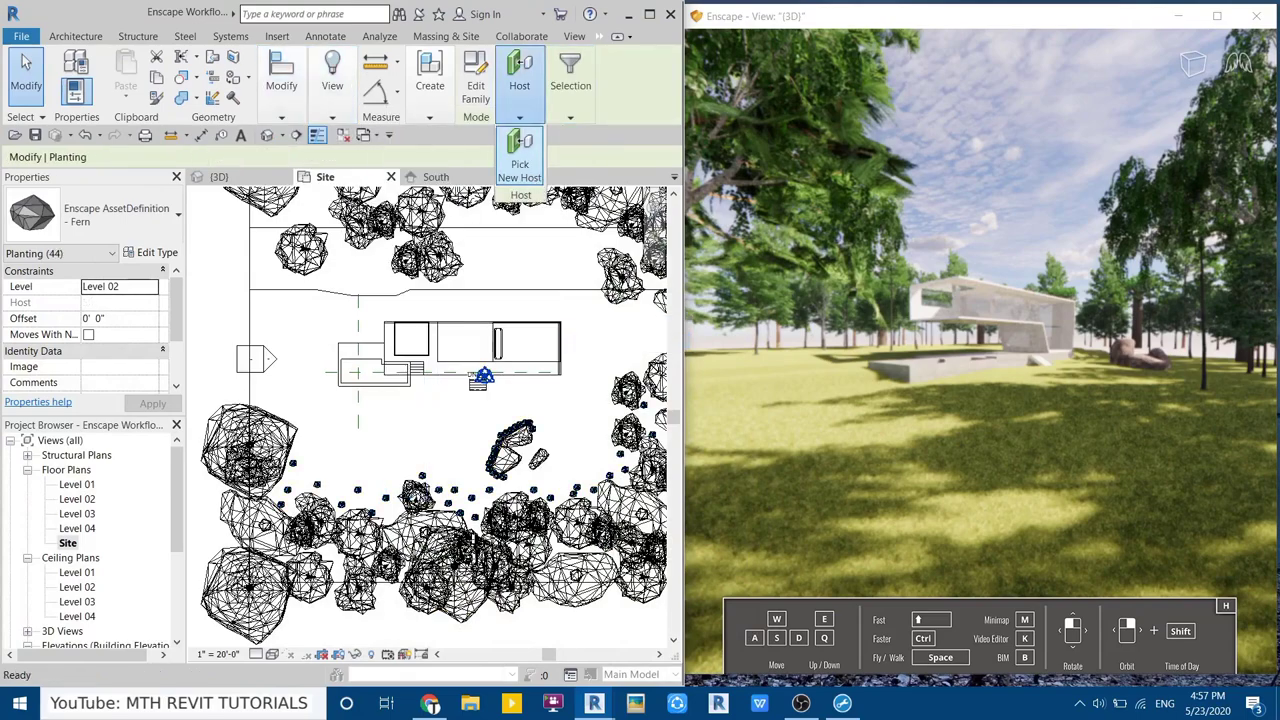
pyautogui.click(520, 165)
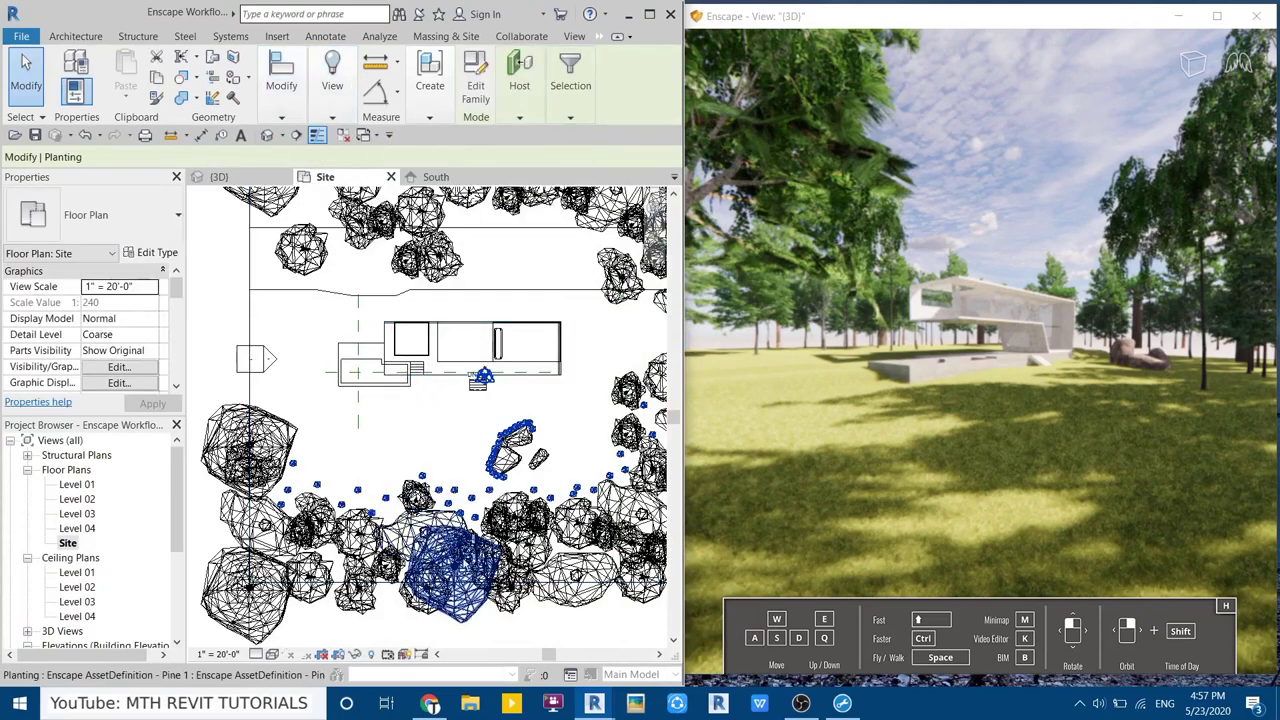
pyautogui.click(500, 516)
pyautogui.scroll(3, 497, 514)
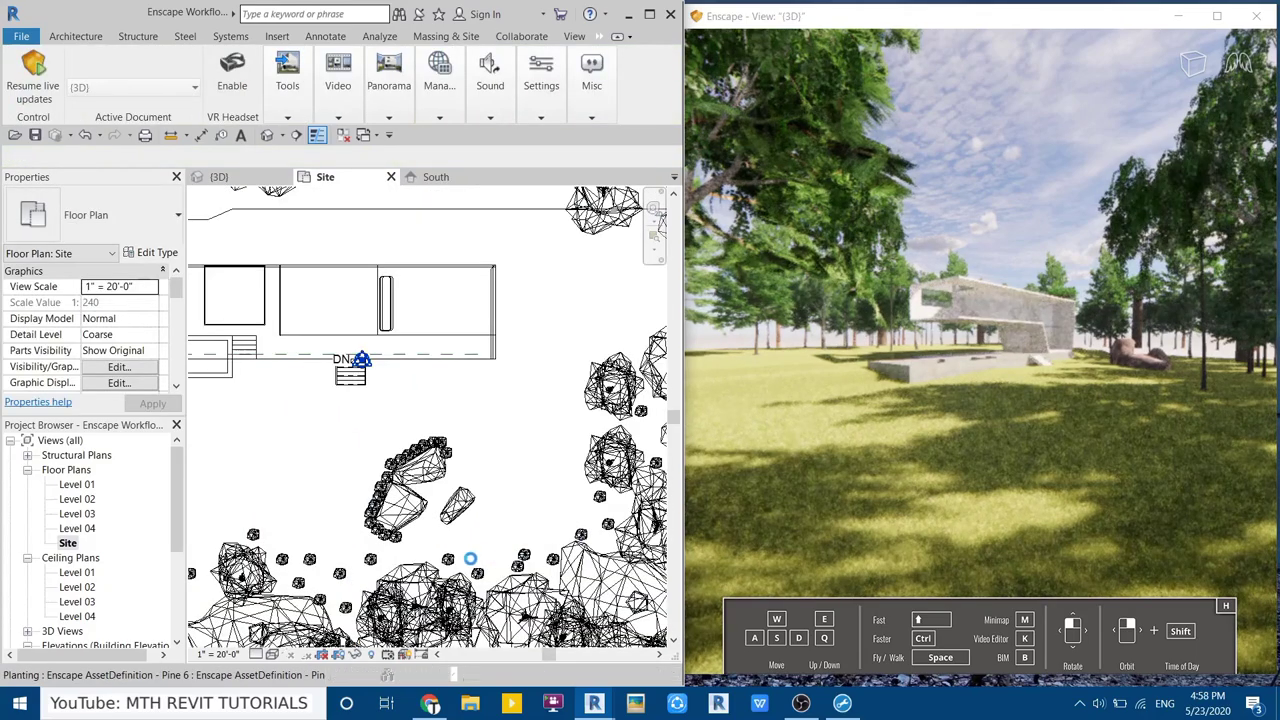
# Place Ficus 2 shrubs in an open gap among the trees, then cancel and minimize the library
pyautogui.click(395, 460)
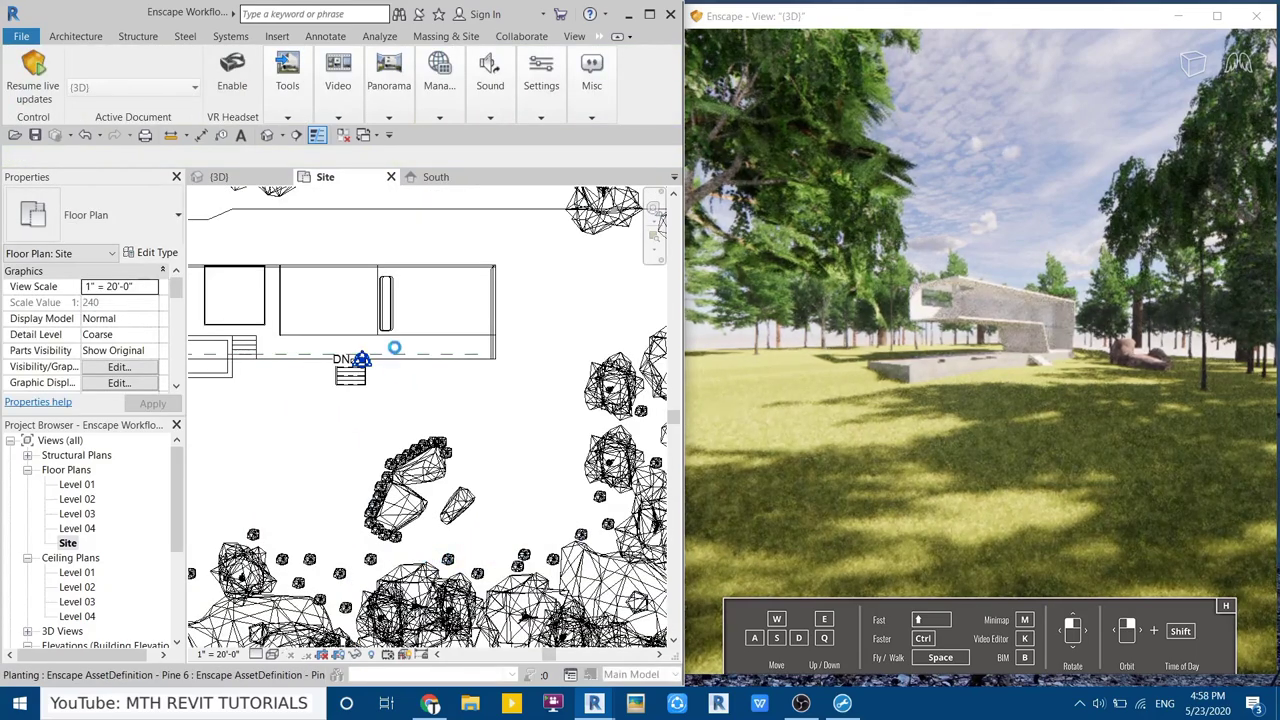
pyautogui.press('c')
pyautogui.press('s')
pyautogui.moveTo(395, 400); pyautogui.dragTo(400, 566, button='middle')
pyautogui.scroll(2, 391, 353)
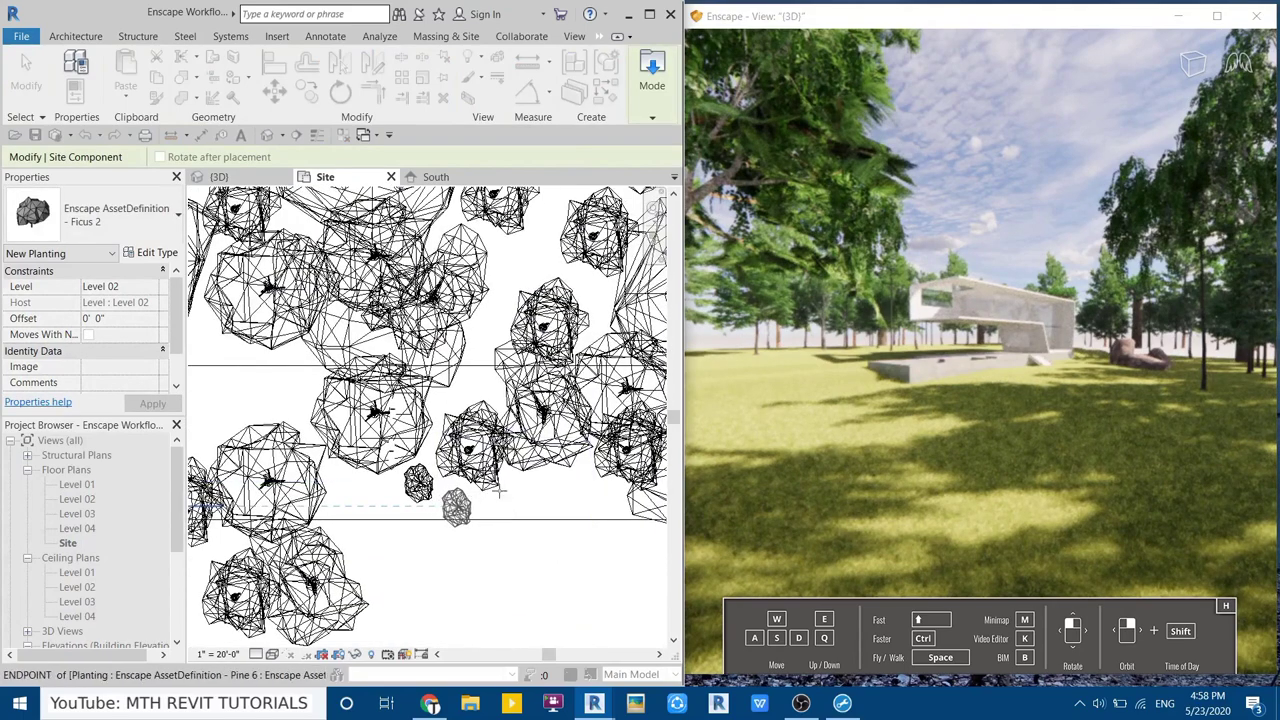
pyautogui.click(509, 484)
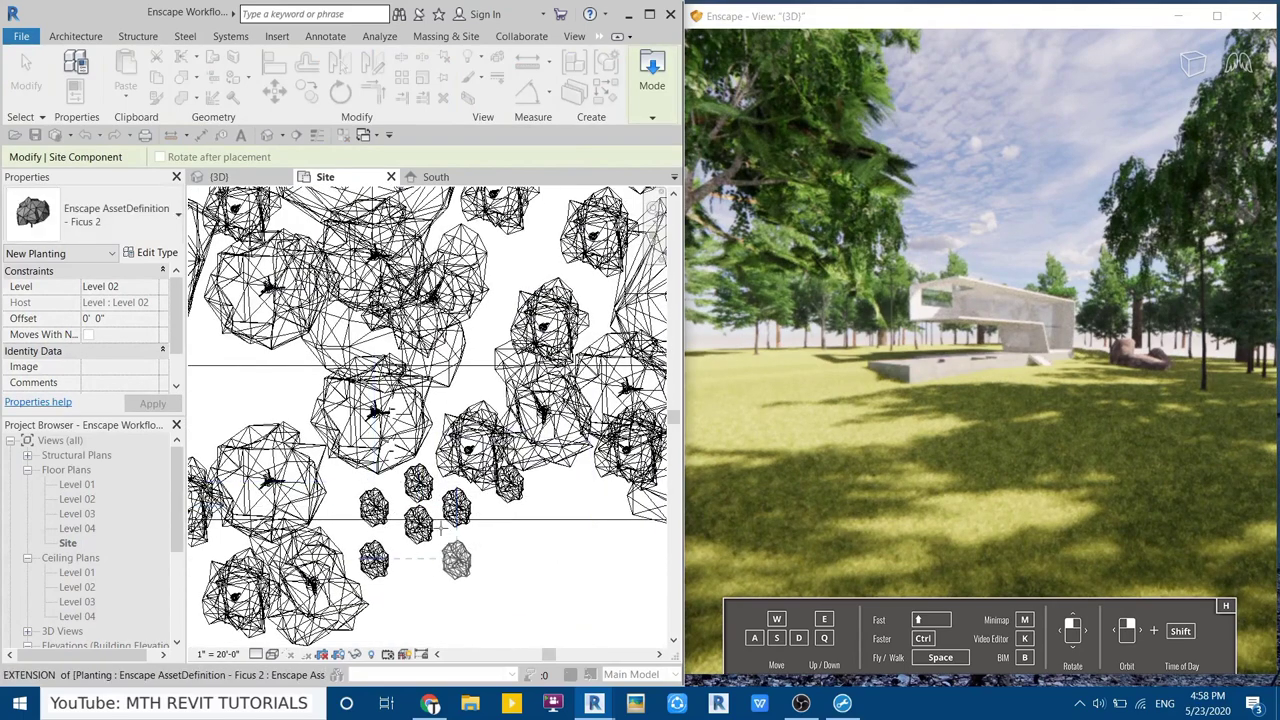
pyautogui.rightClick(457, 340)
pyautogui.click(490, 358)
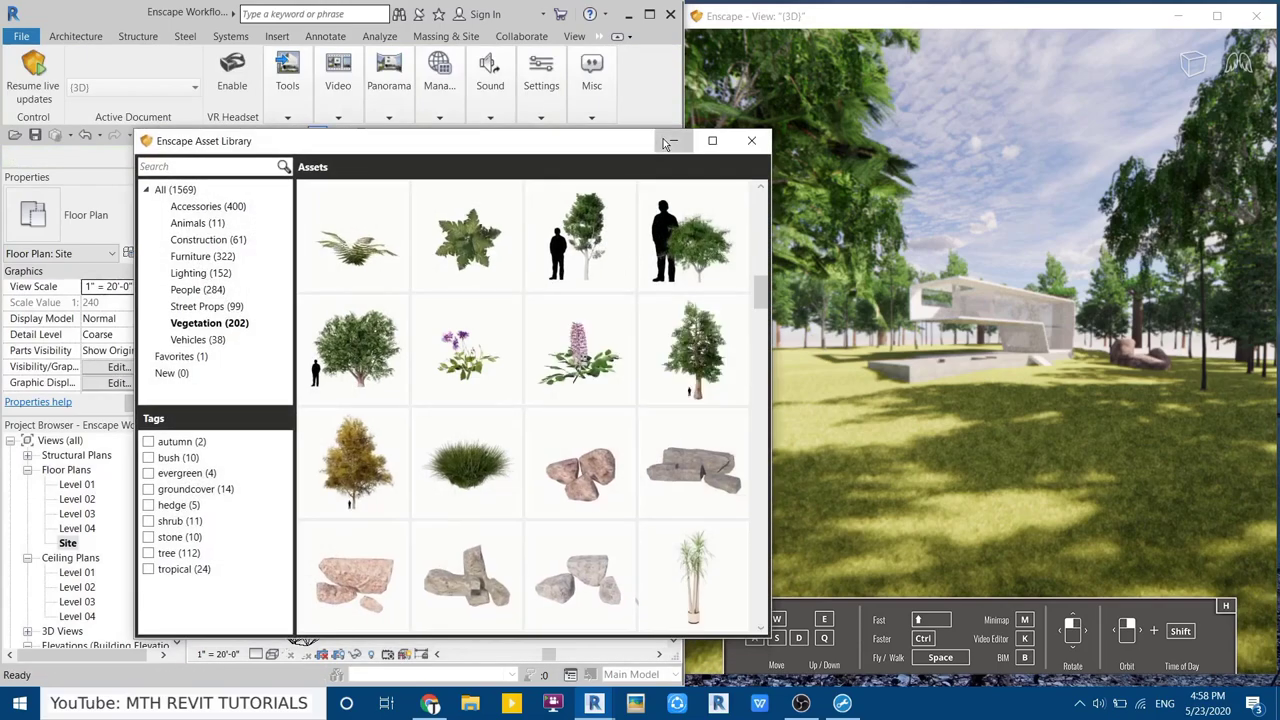
pyautogui.click(668, 141)
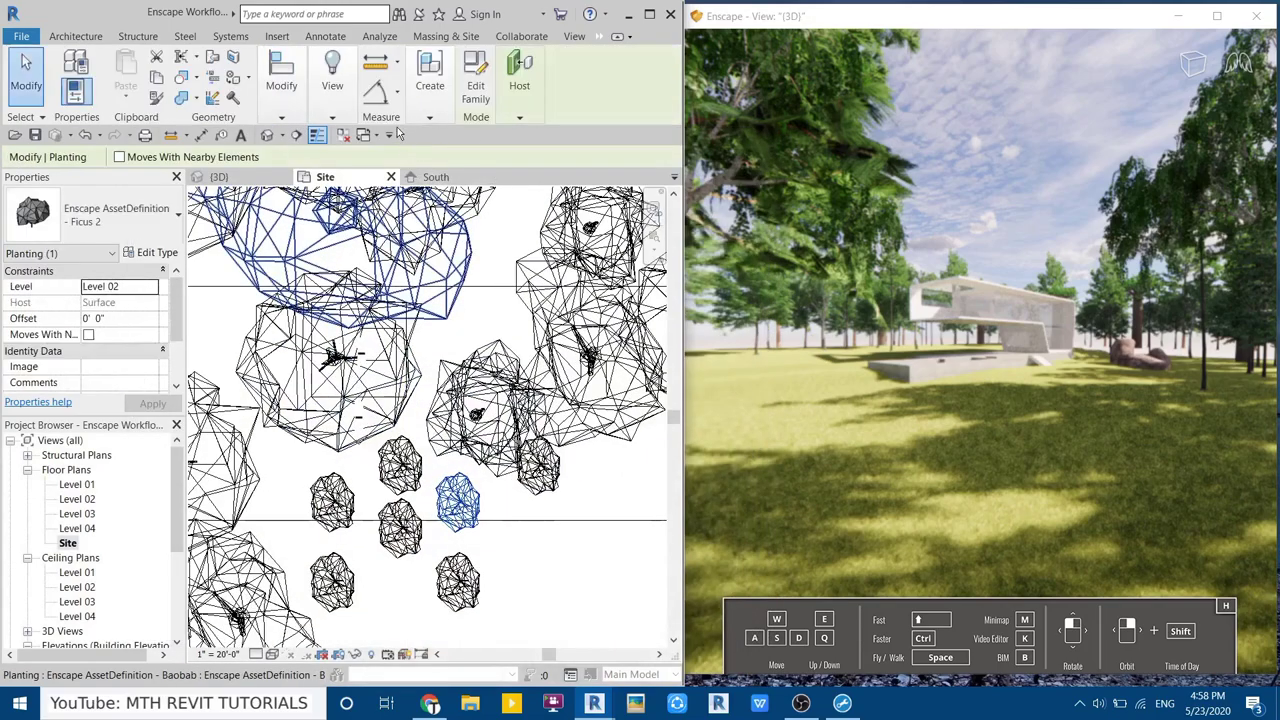
pyautogui.moveTo(281, 86)
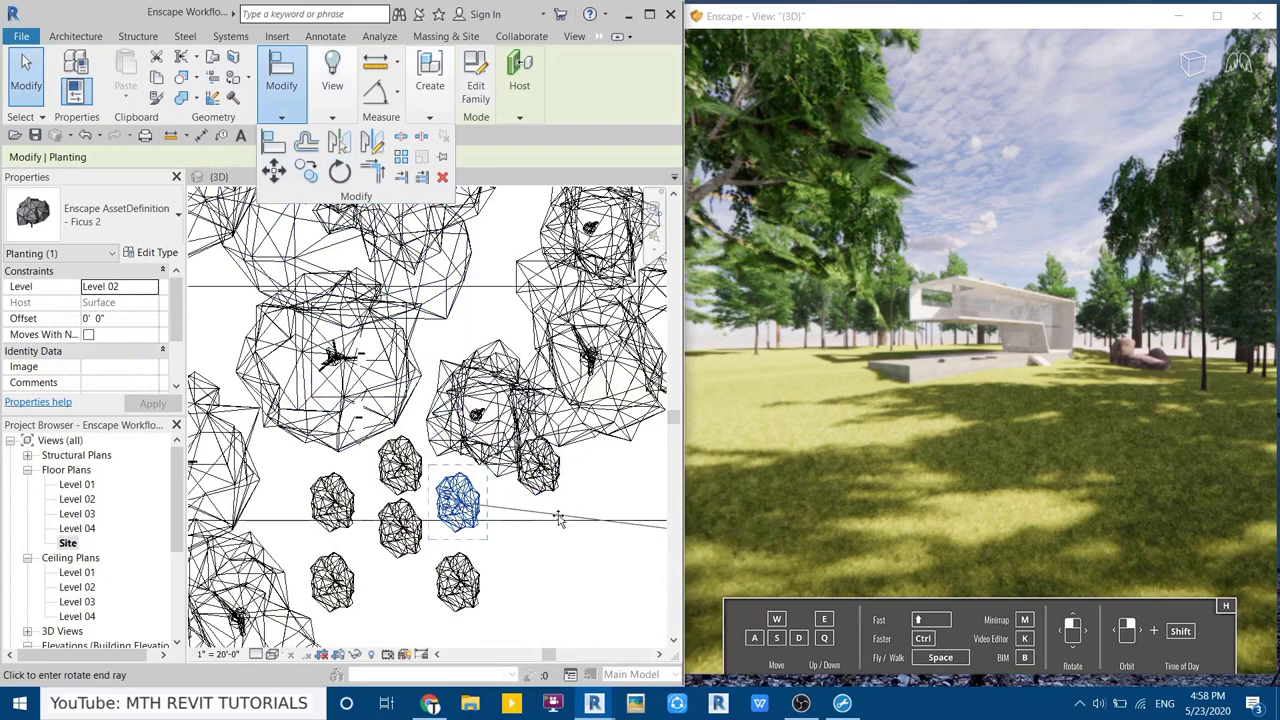
# Try rotating the middle Ficus 2 shrub of the cluster, then cancel the rotation
pyautogui.press('Escape')
pyautogui.press('Escape')
pyautogui.click(400, 525)
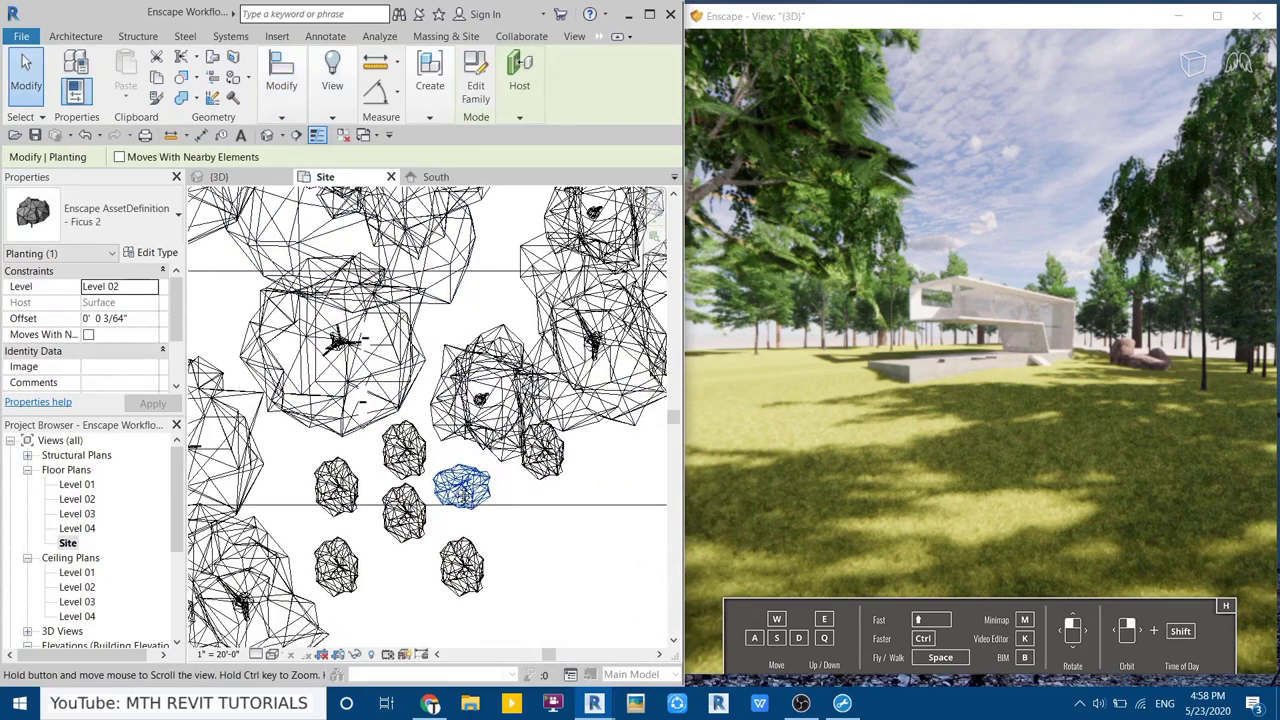
pyautogui.scroll(2, 430, 480)
pyautogui.click(281, 88)
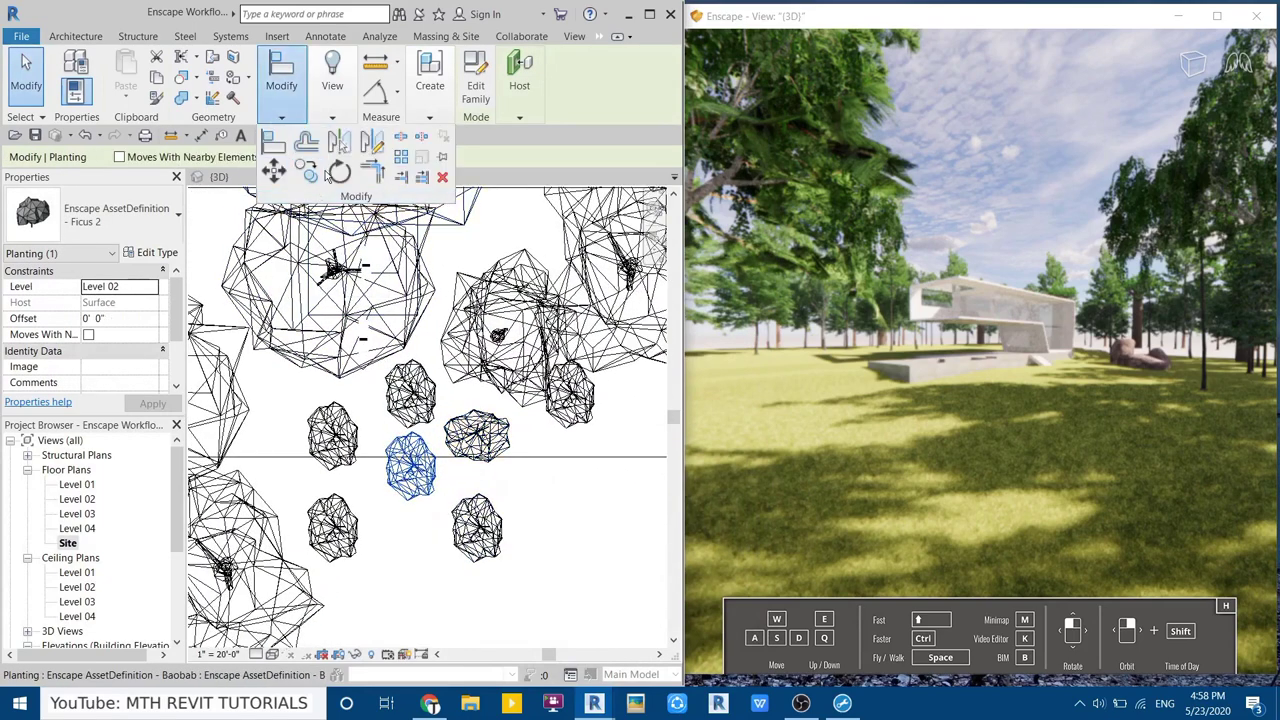
pyautogui.click(329, 177)
pyautogui.click(427, 281)
pyautogui.press('Escape')
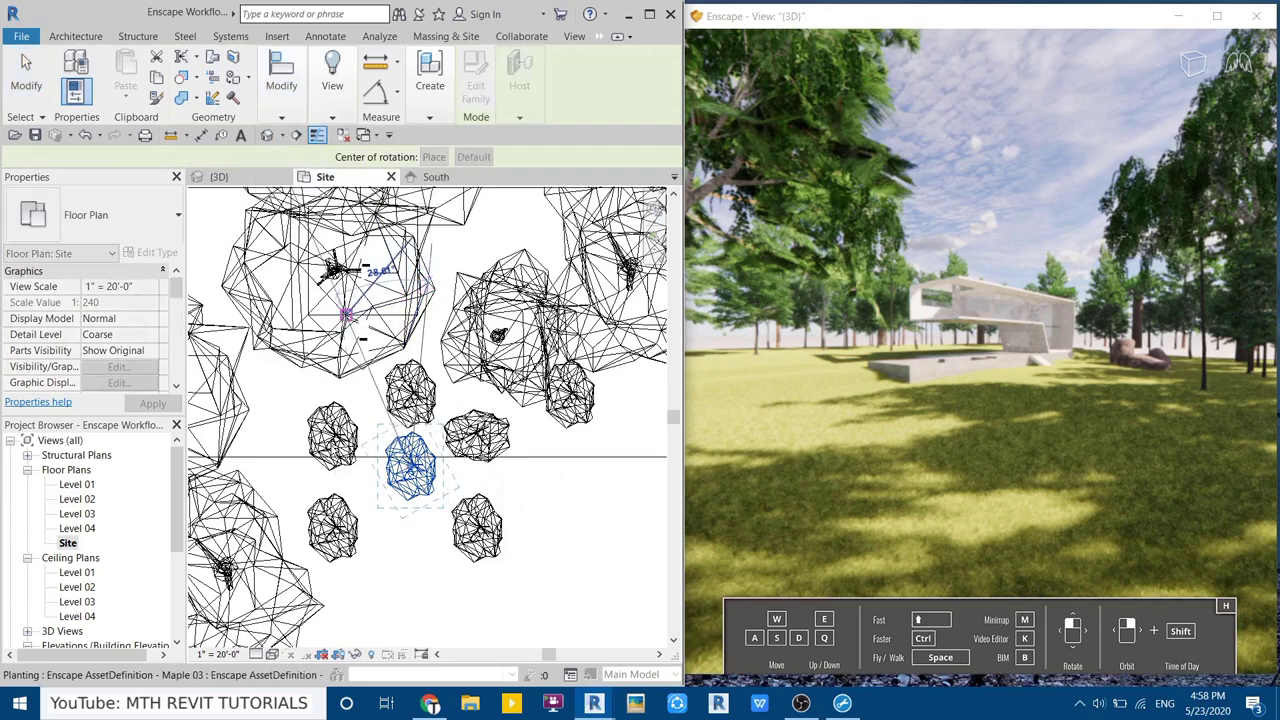
pyautogui.press('Escape')
# Nudge the left shrub up and right, and place a copy of it below
pyautogui.click(333, 435)
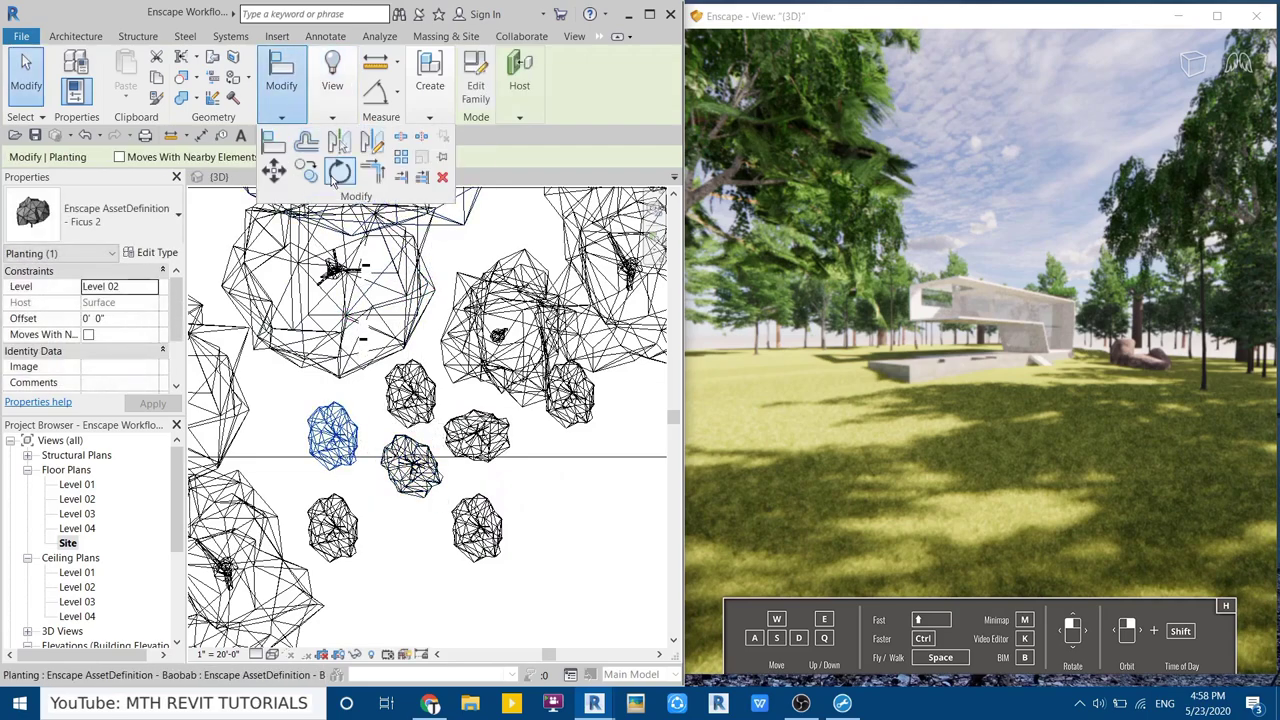
pyautogui.click(335, 175)
pyautogui.press('Escape')
pyautogui.moveTo(333, 435); pyautogui.dragTo(357, 418)
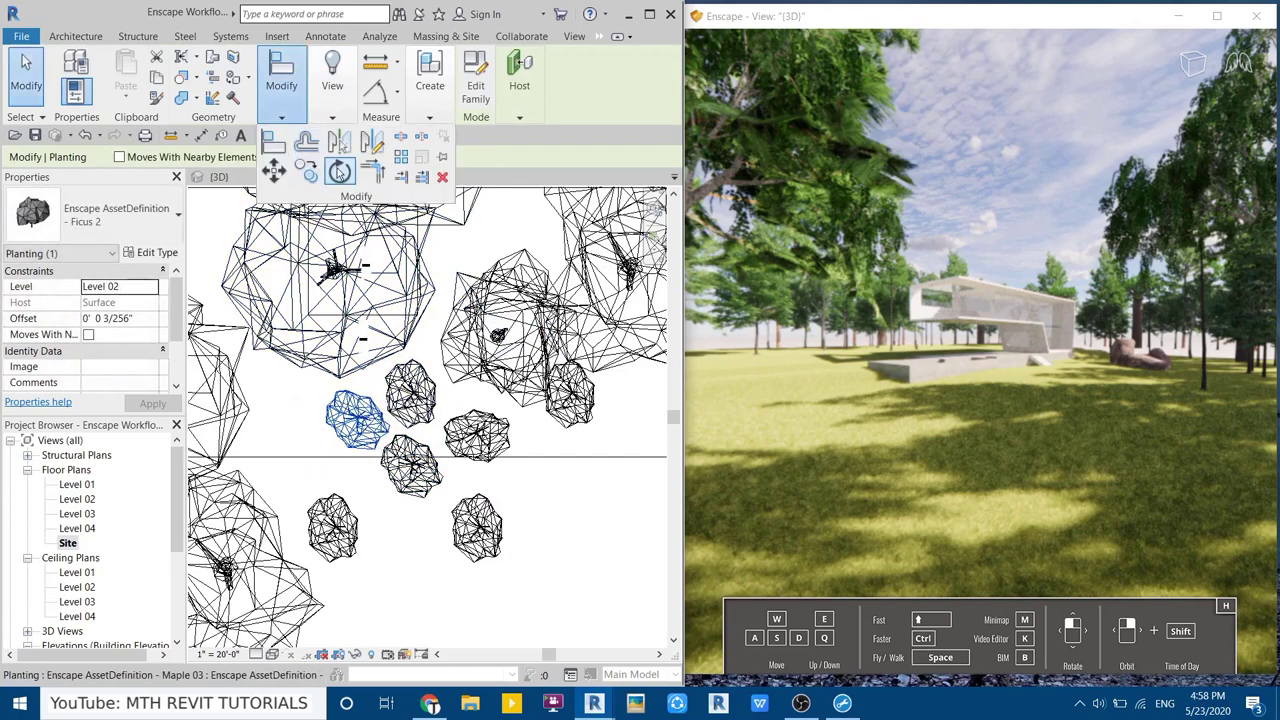
pyautogui.click(340, 172)
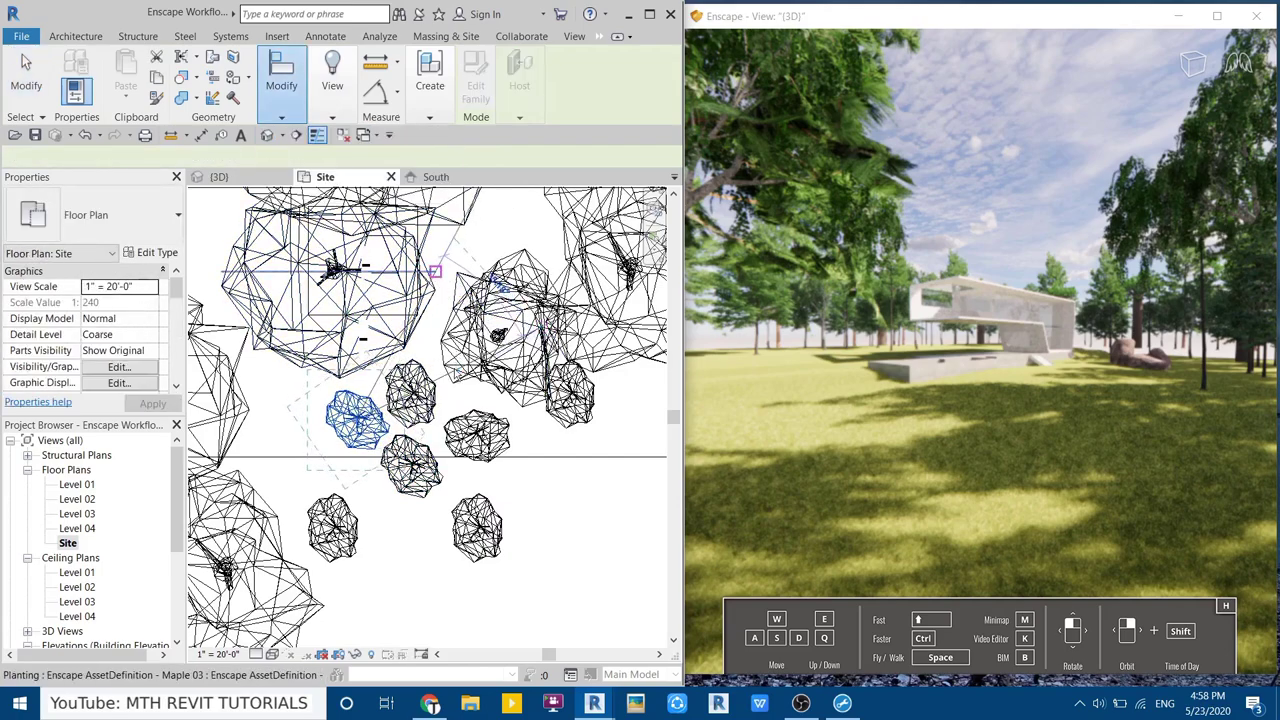
pyautogui.press('Escape')
pyautogui.keyDown('ctrl'); pyautogui.moveTo(355, 418); pyautogui.dragTo(355, 490); pyautogui.keyUp('ctrl')
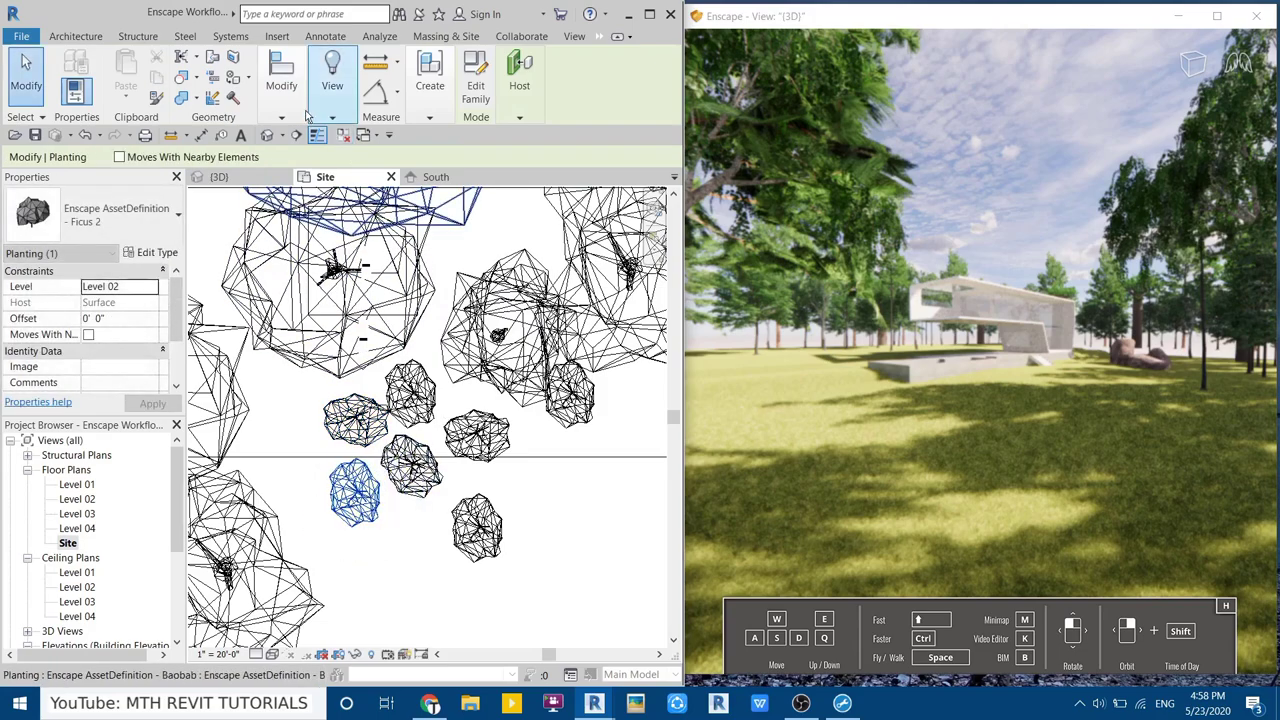
# Select four shrubs of the cluster together
pyautogui.click(478, 436)
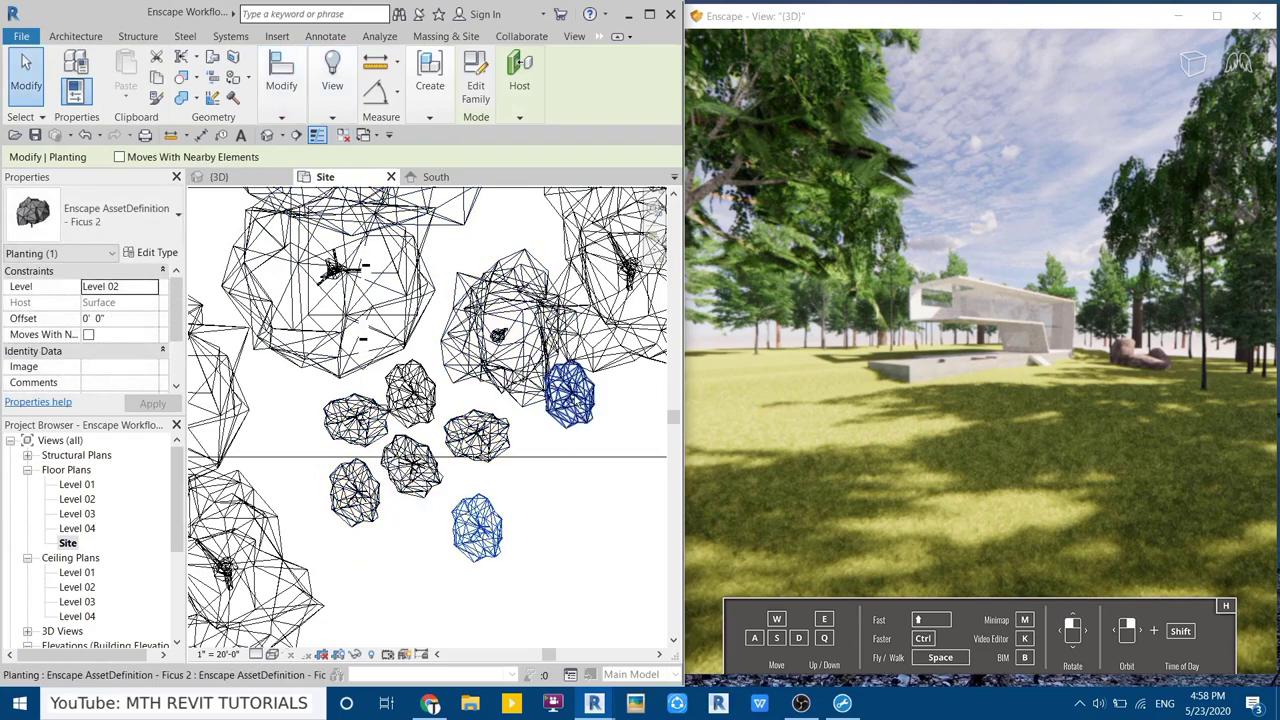
pyautogui.keyDown('ctrl'); pyautogui.click(410, 395); pyautogui.keyUp('ctrl')
pyautogui.keyDown('ctrl'); pyautogui.click(410, 465); pyautogui.keyUp('ctrl')
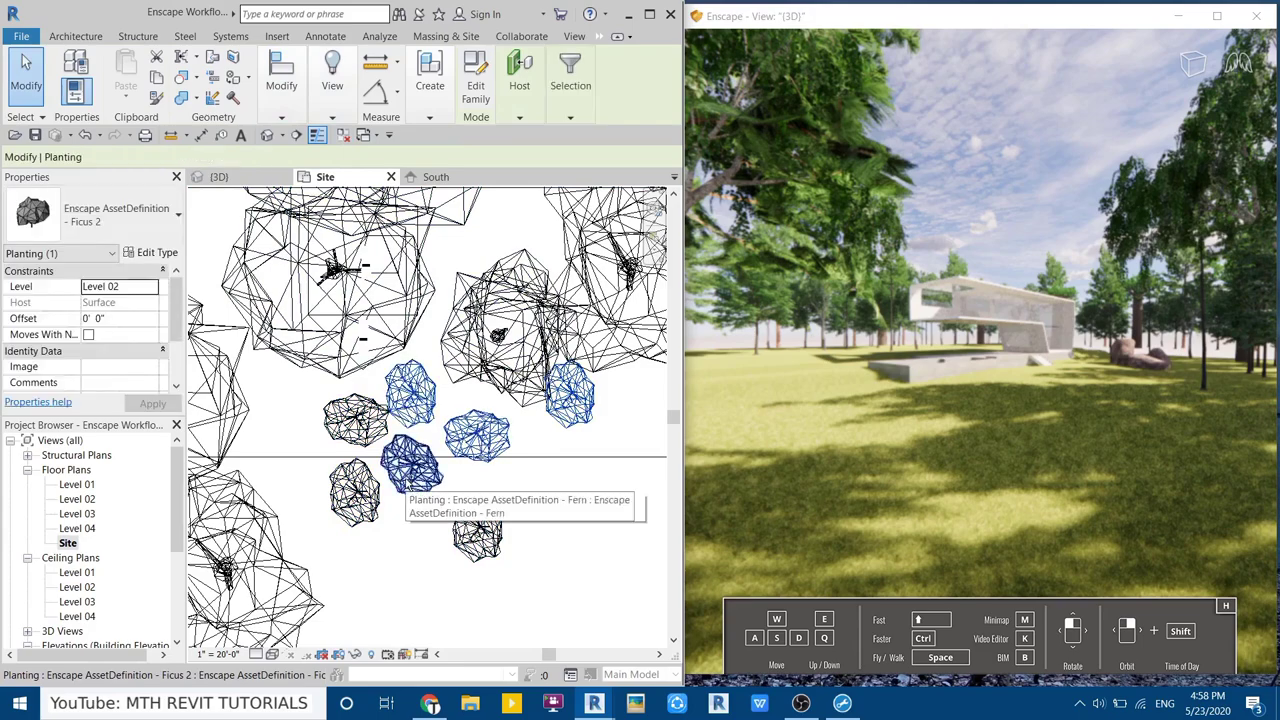
pyautogui.keyDown('ctrl'); pyautogui.click(355, 490); pyautogui.keyUp('ctrl')
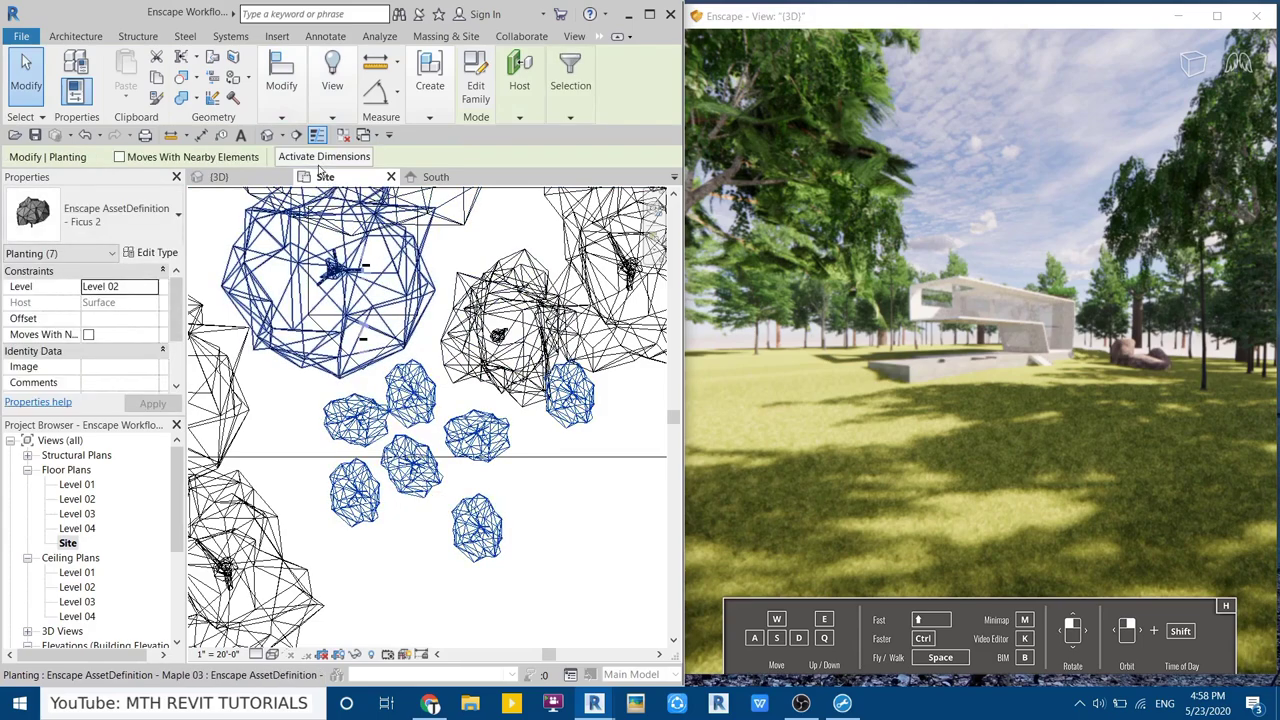
# Copy the shrub cluster to a spot in the planting belt near the building
pyautogui.click(276, 116)
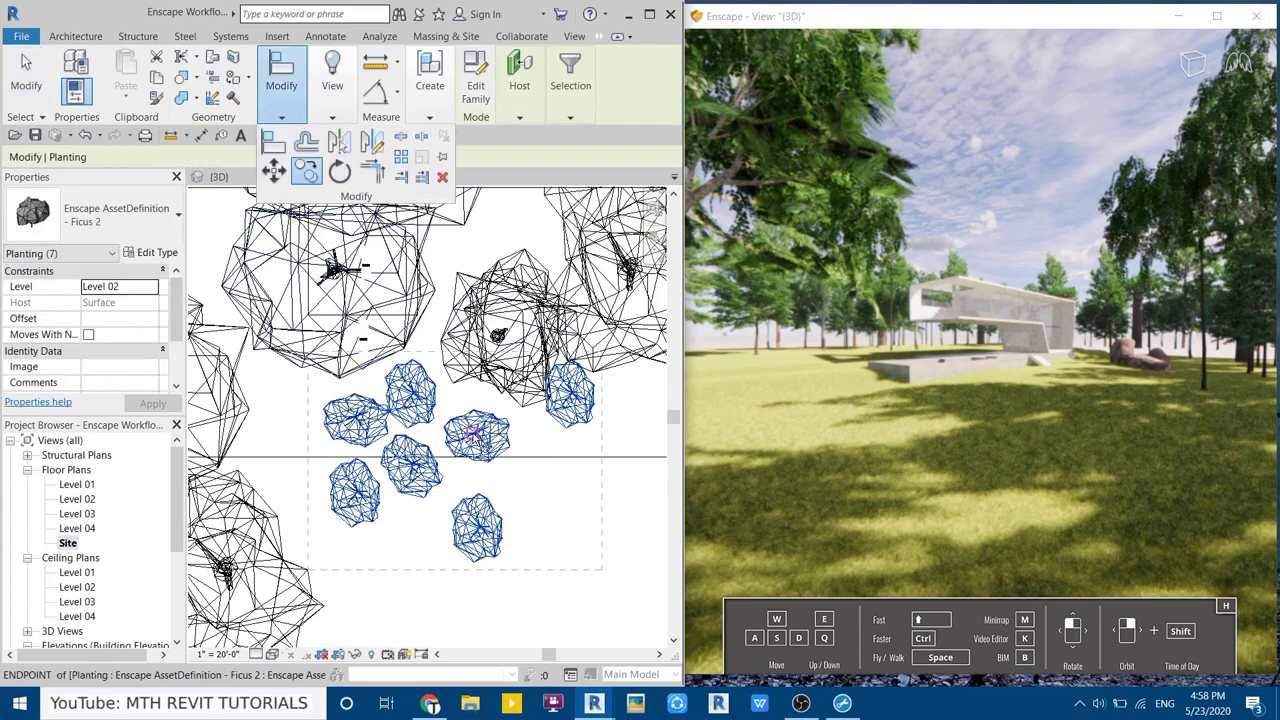
pyautogui.click(473, 433)
pyautogui.scroll(-4, 420, 425)
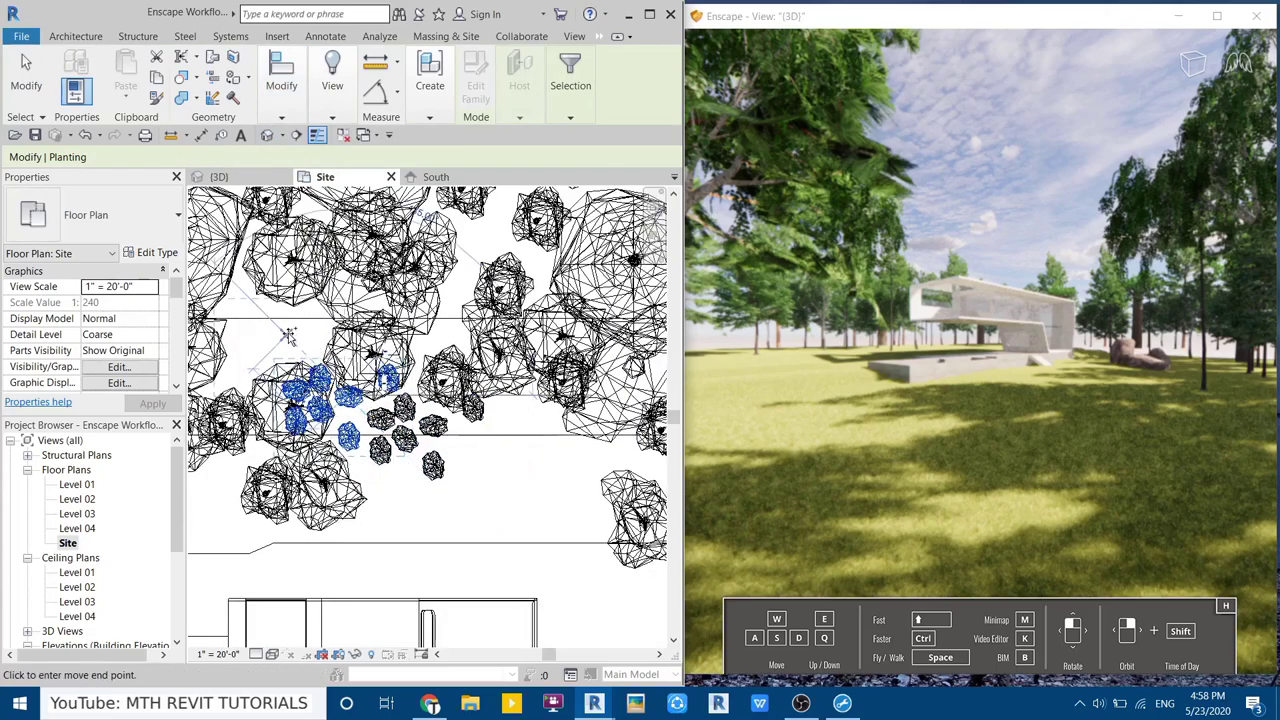
pyautogui.scroll(-2, 460, 262)
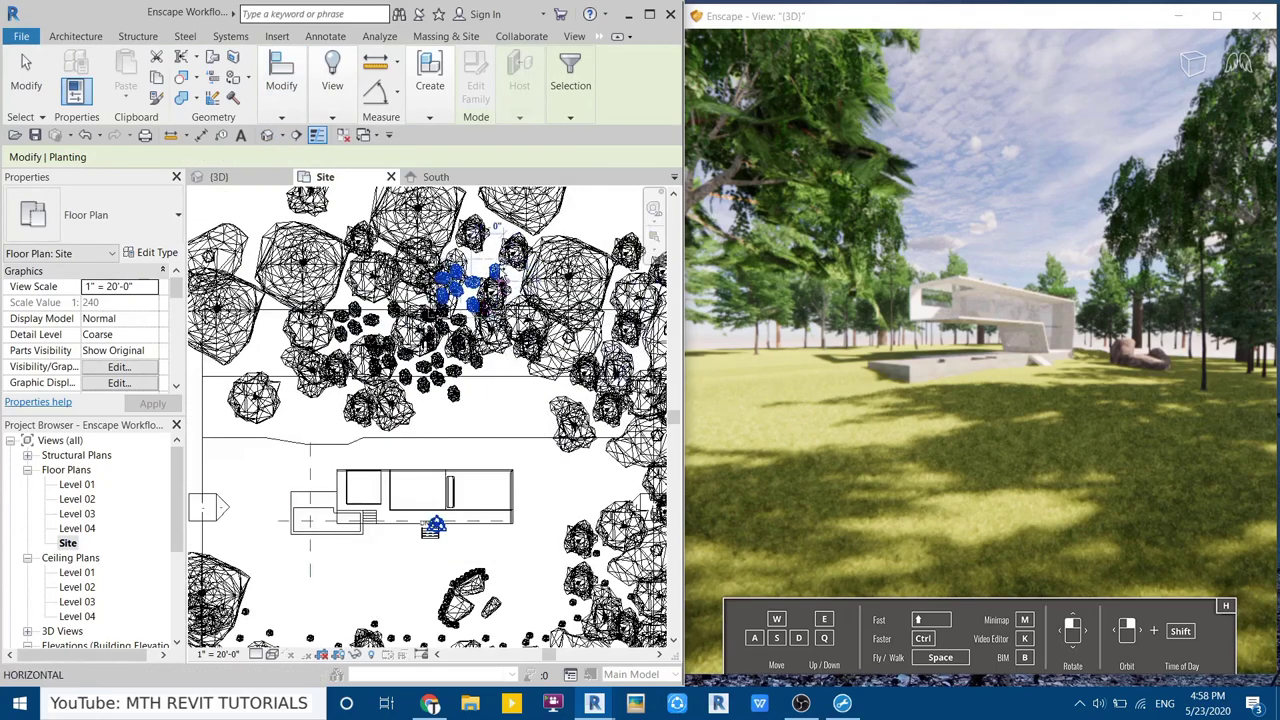
pyautogui.moveTo(596, 346); pyautogui.dragTo(359, 410, button='middle')
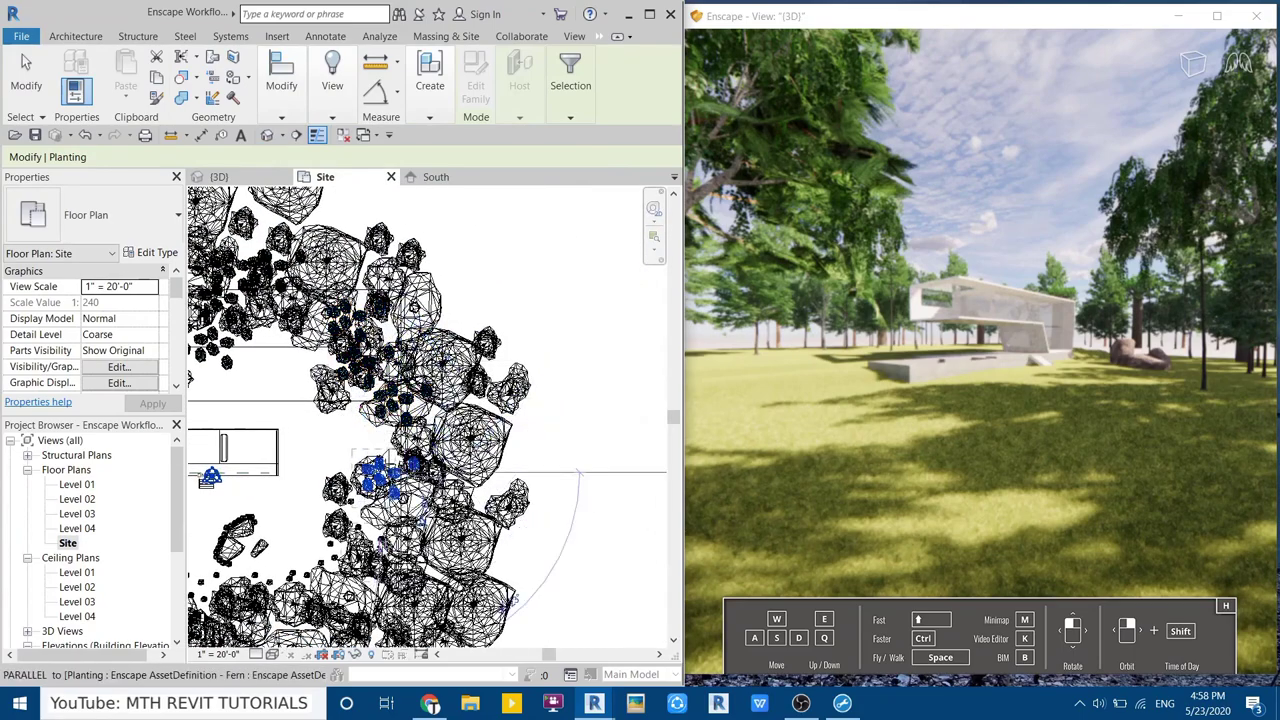
pyautogui.moveTo(381, 545); pyautogui.dragTo(560, 440, button='middle')
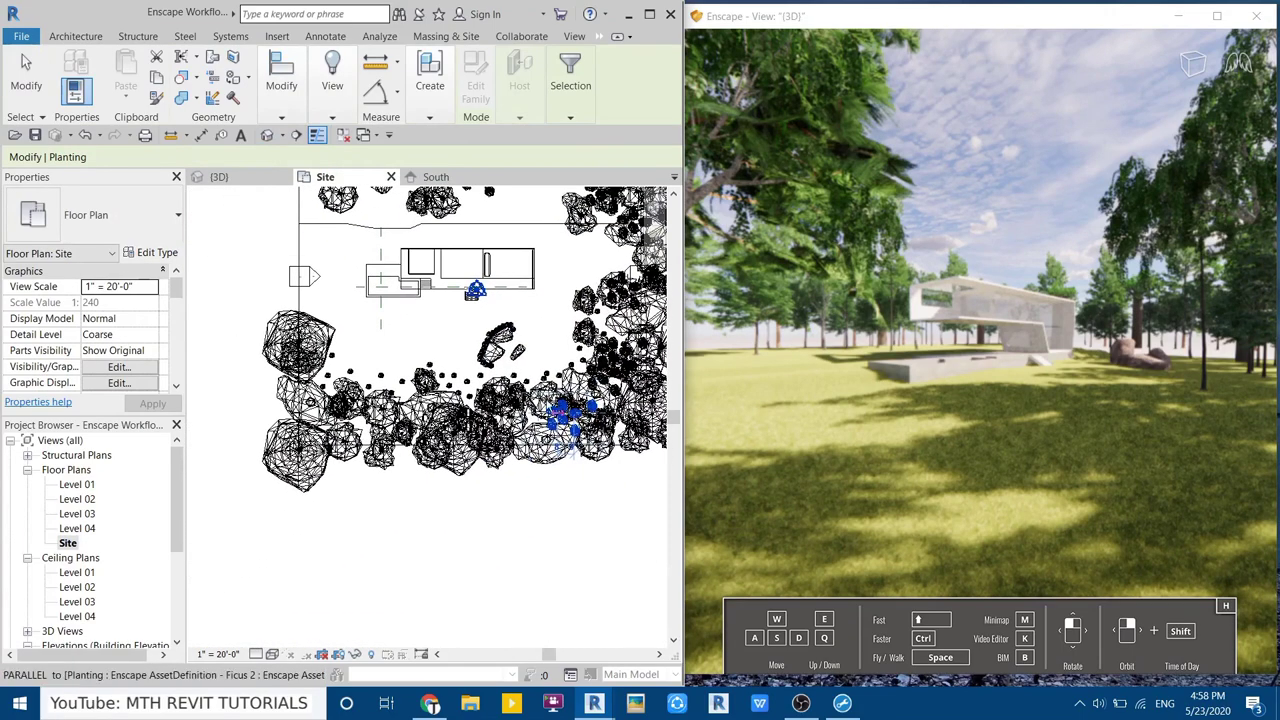
pyautogui.click(358, 378)
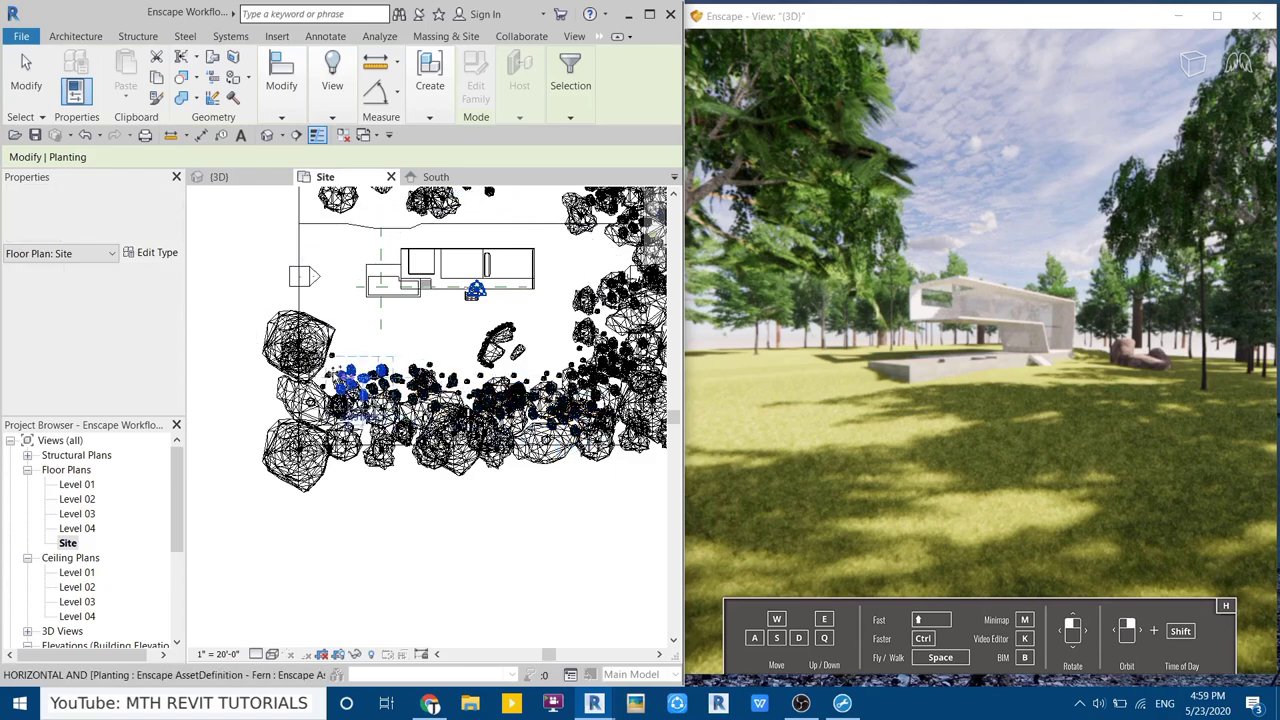
# Place a second cluster copy further along, cancel copying, and bring up Enscape's Tools
pyautogui.moveTo(358, 378); pyautogui.dragTo(371, 568, button='middle')
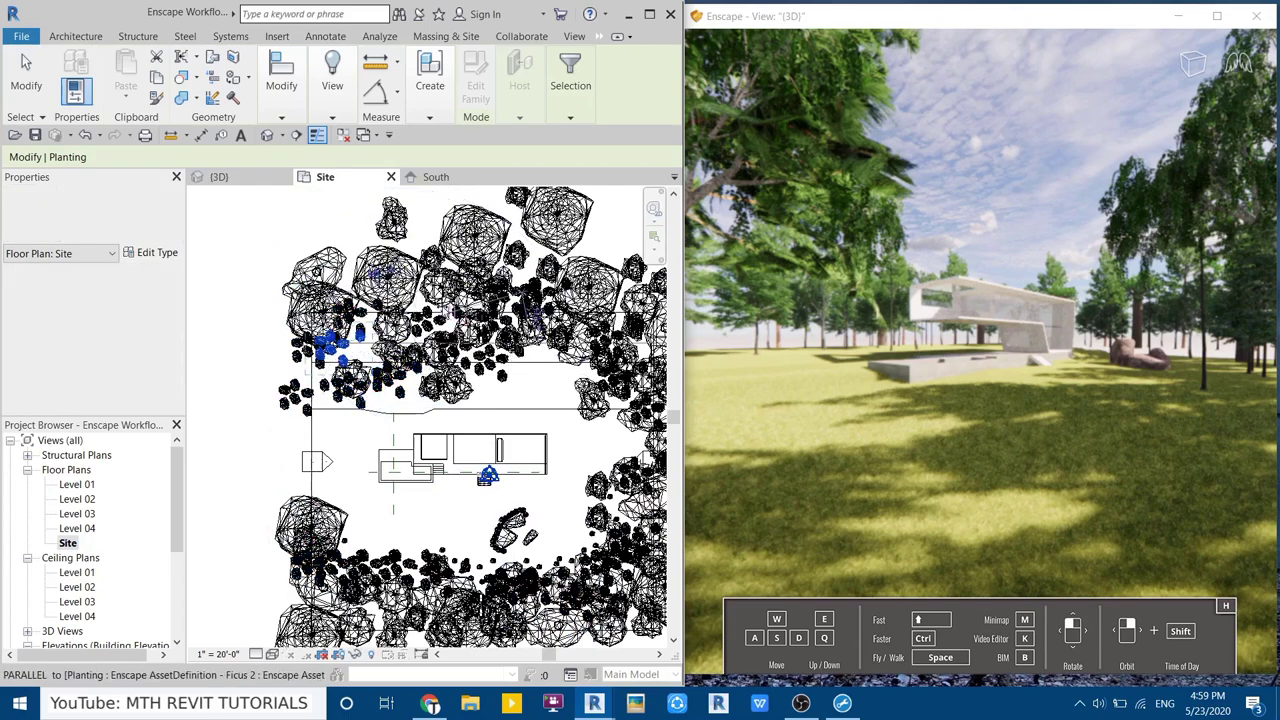
pyautogui.moveTo(526, 302); pyautogui.dragTo(424, 302, button='middle')
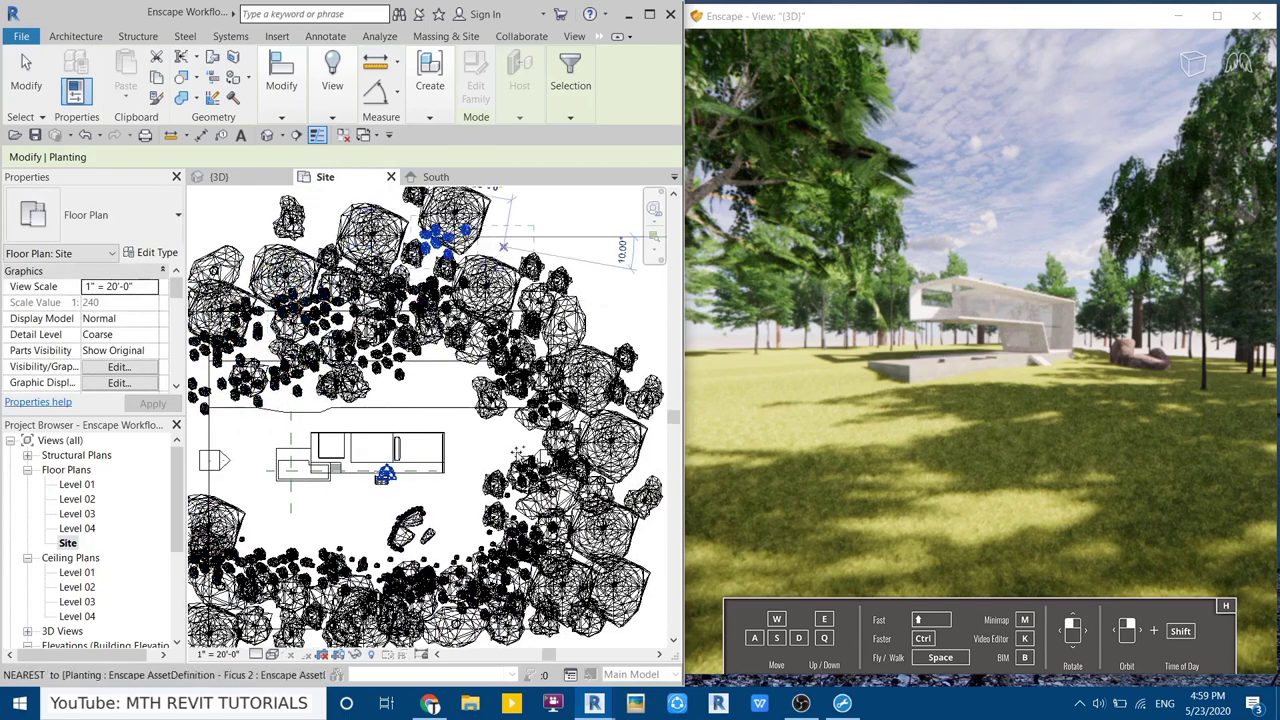
pyautogui.moveTo(518, 453); pyautogui.dragTo(584, 437, button='middle')
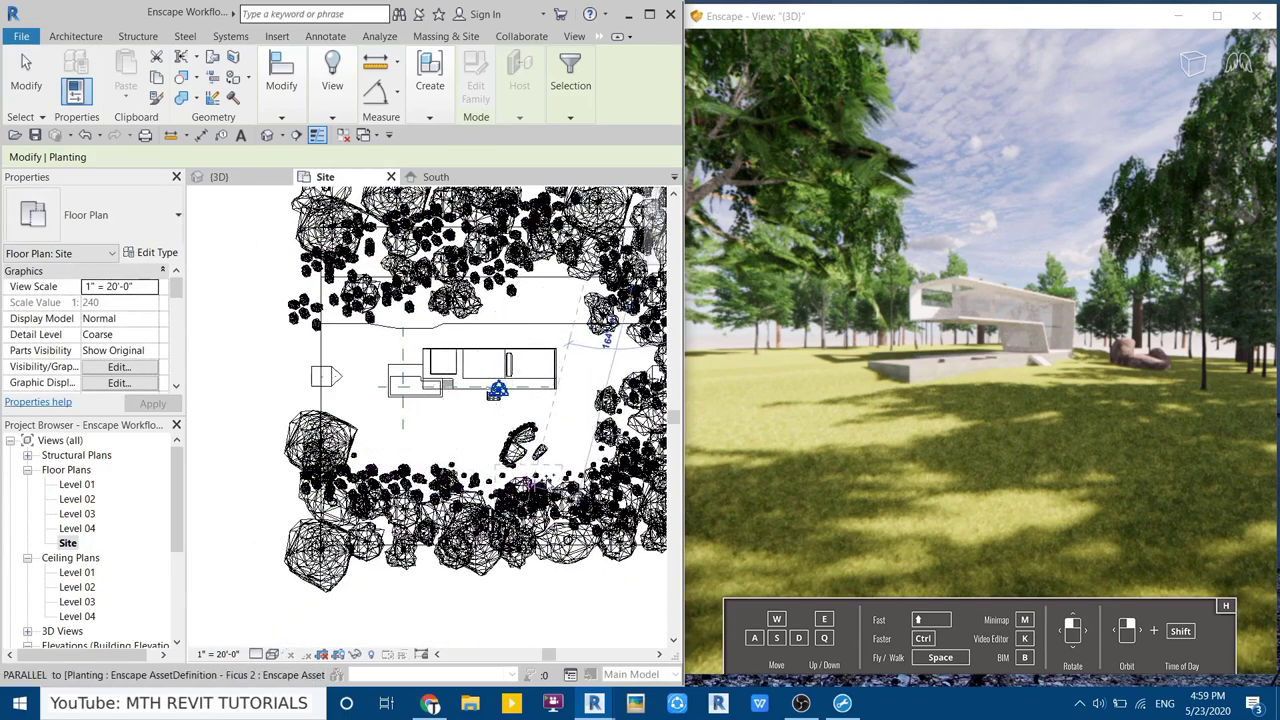
pyautogui.click(564, 476)
pyautogui.rightClick(253, 320)
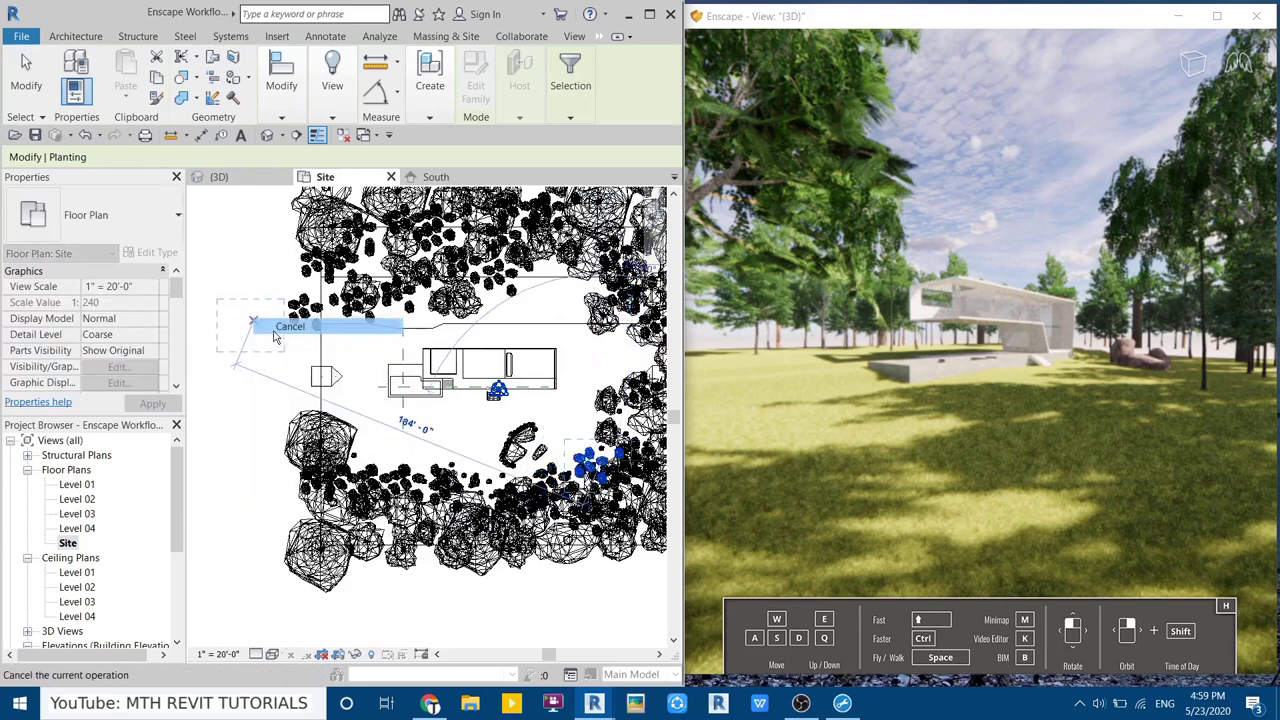
pyautogui.click(294, 344)
pyautogui.click(290, 110)
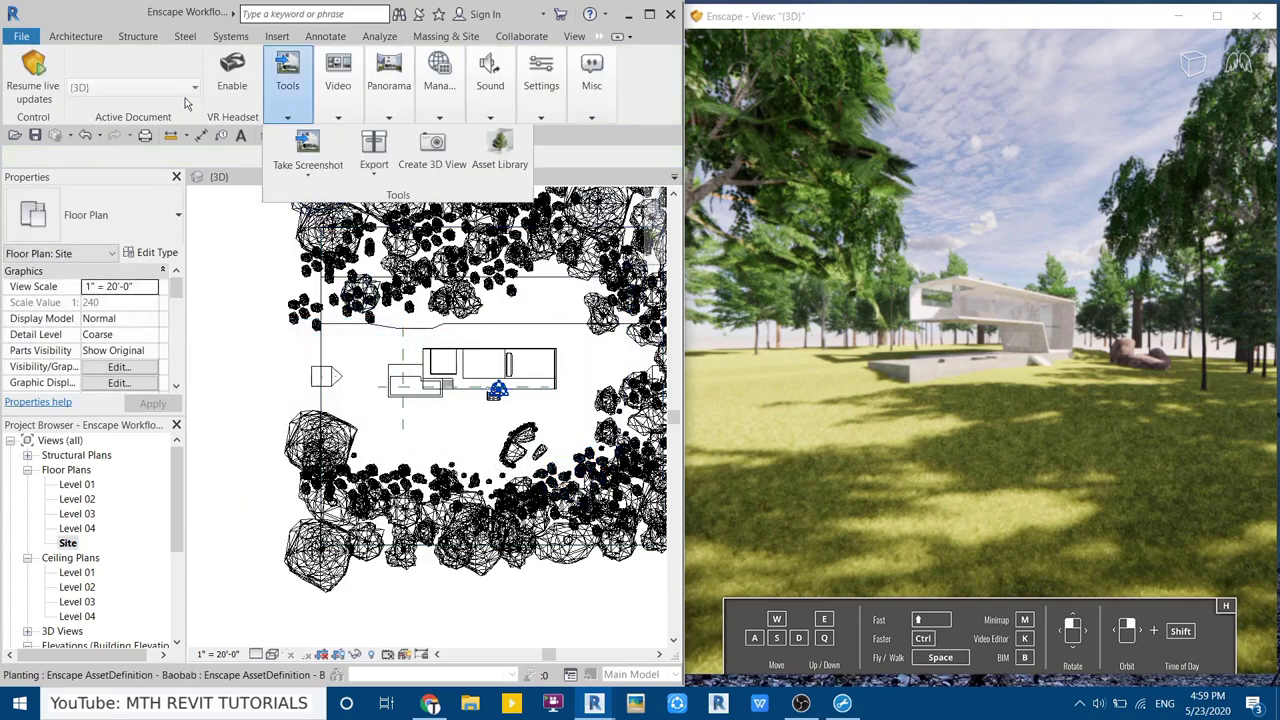
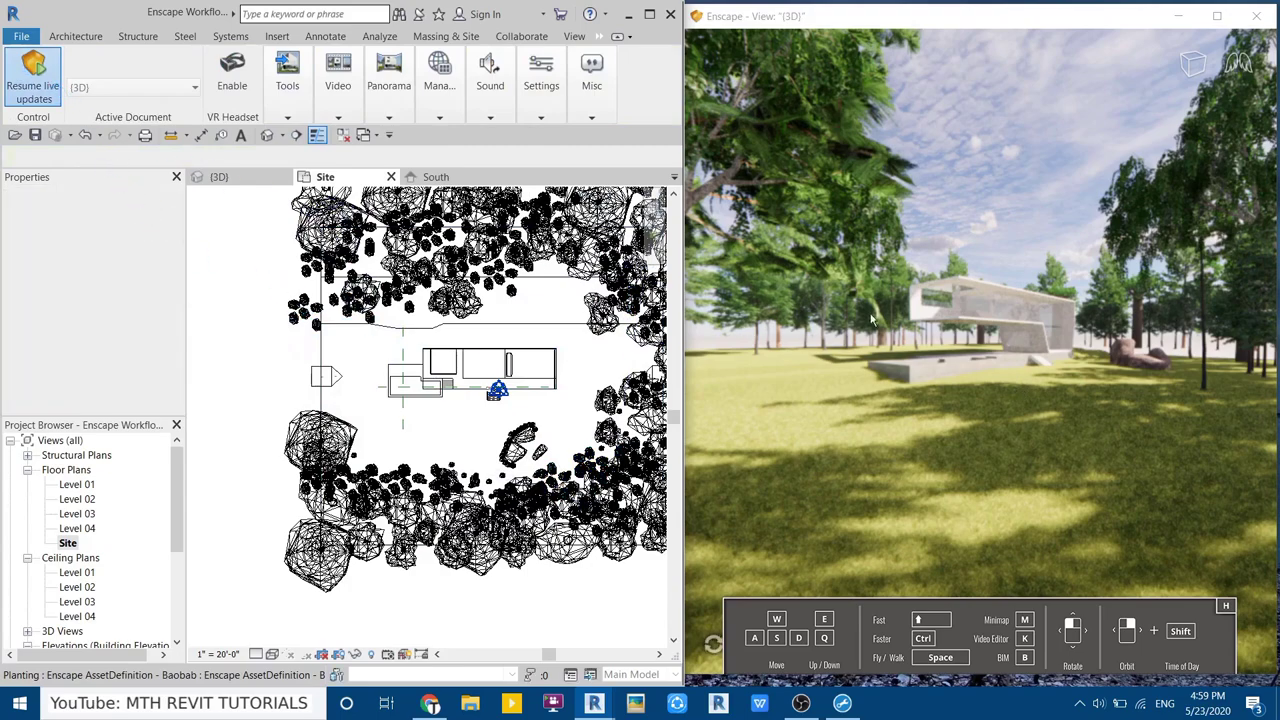
# Fly the Enscape camera up with E above the foreground bushes, then restore the window beside Revit
pyautogui.click(1216, 14)
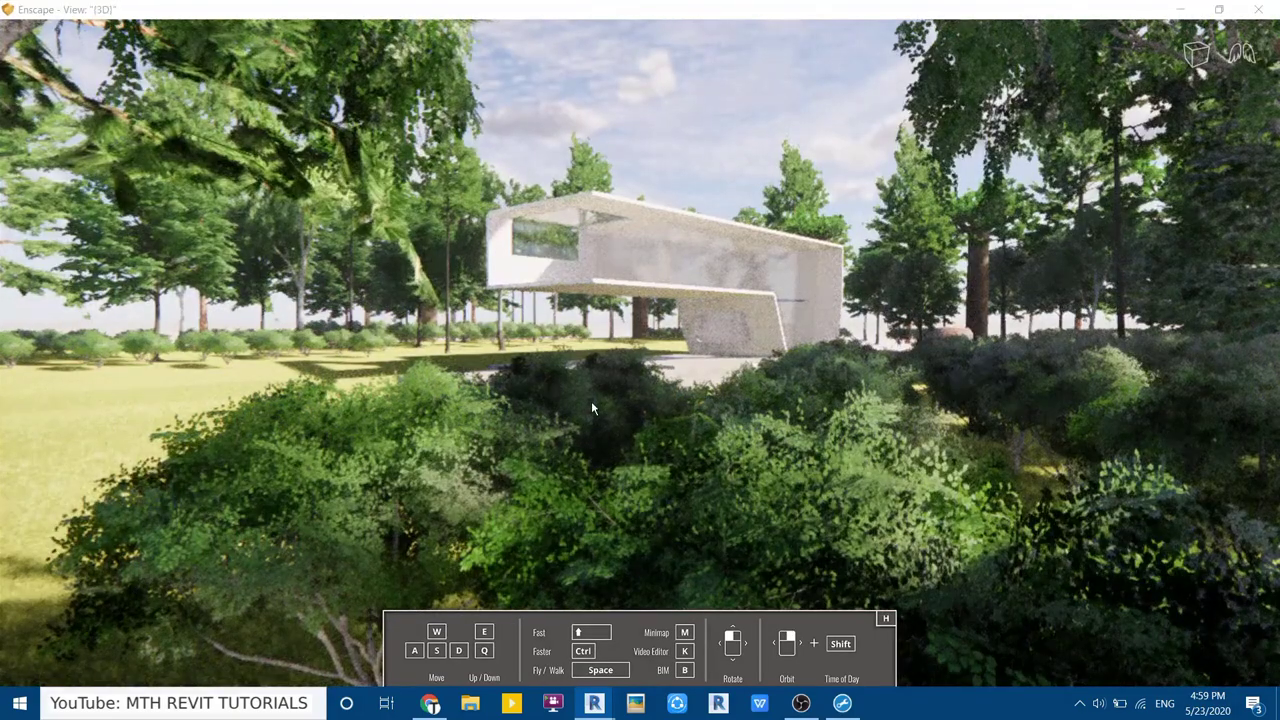
pyautogui.press('e')
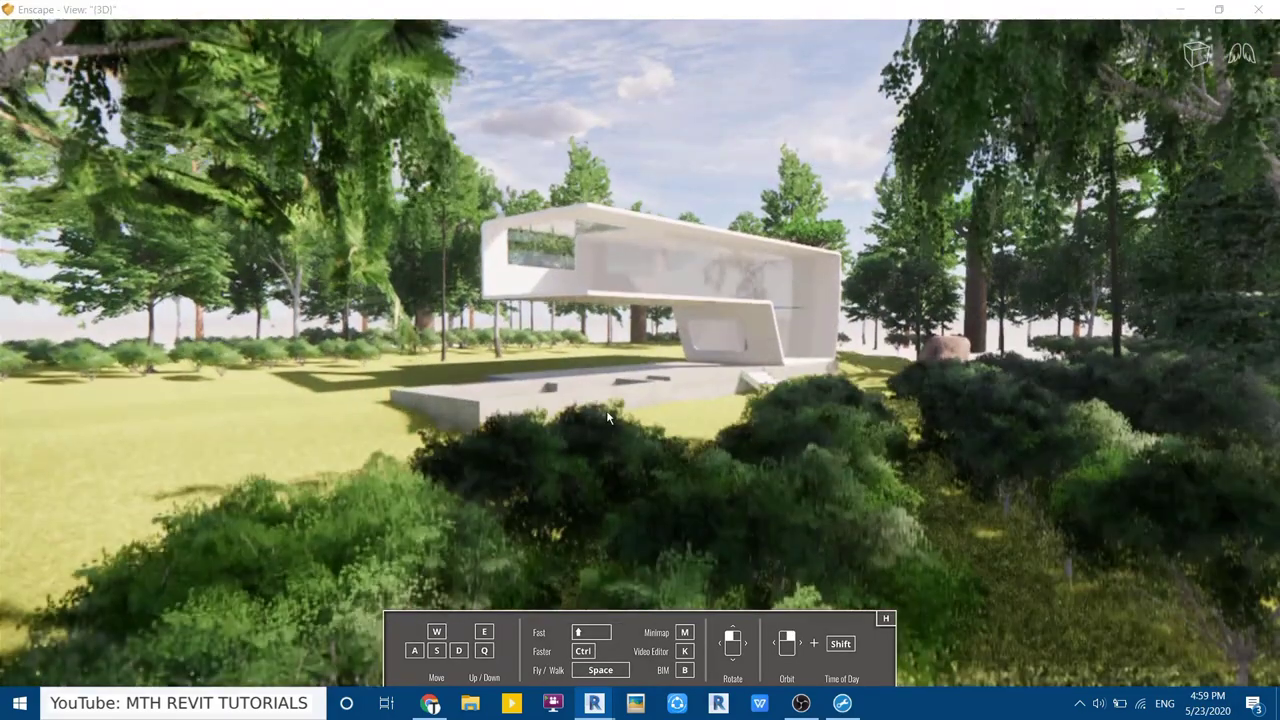
pyautogui.click(1218, 11)
# Select the Ficus 2 planting in the Site plan and drag it up and left among the trees
pyautogui.click(247, 470)
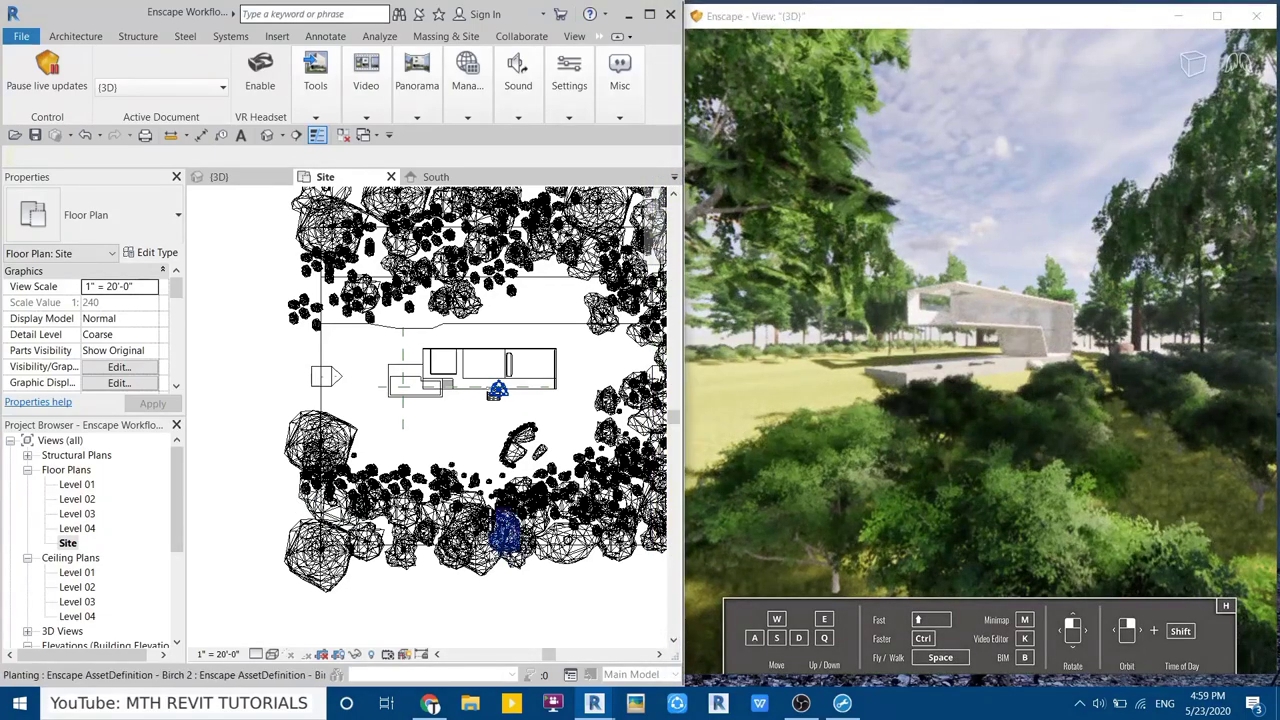
pyautogui.scroll(3, 455, 505)
pyautogui.scroll(3, 400, 430)
pyautogui.click(342, 408)
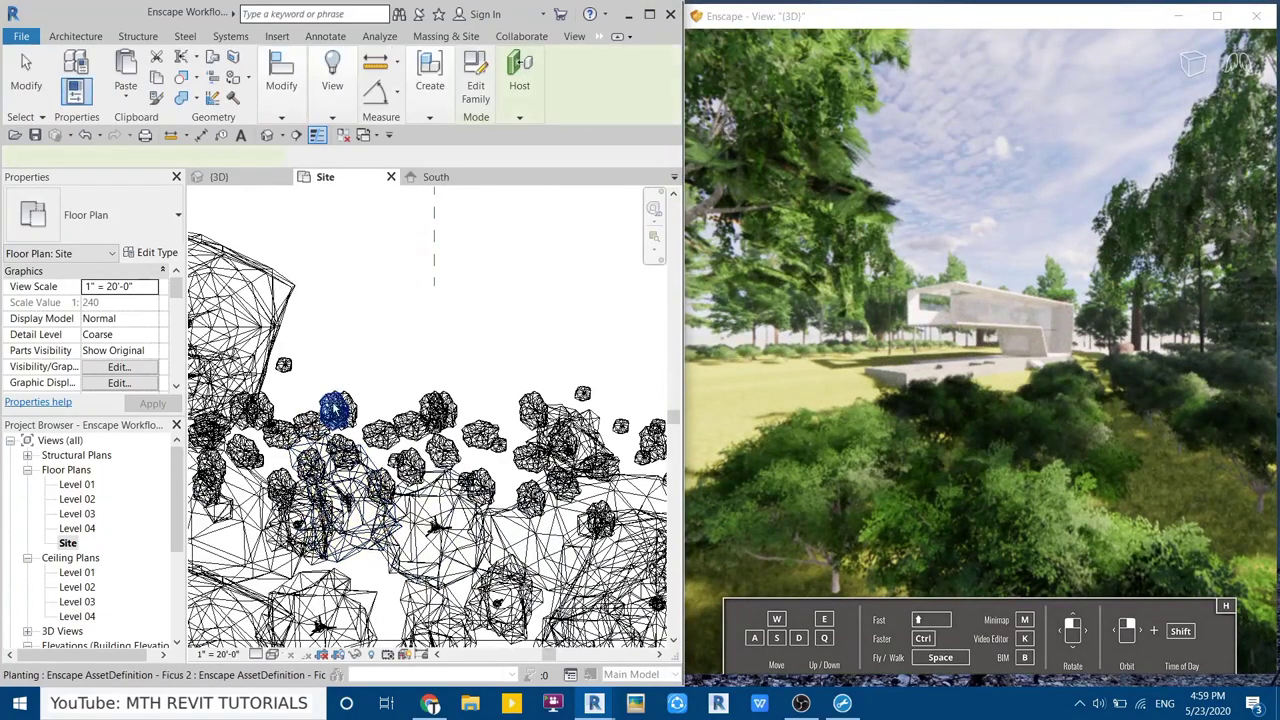
pyautogui.click(380, 435)
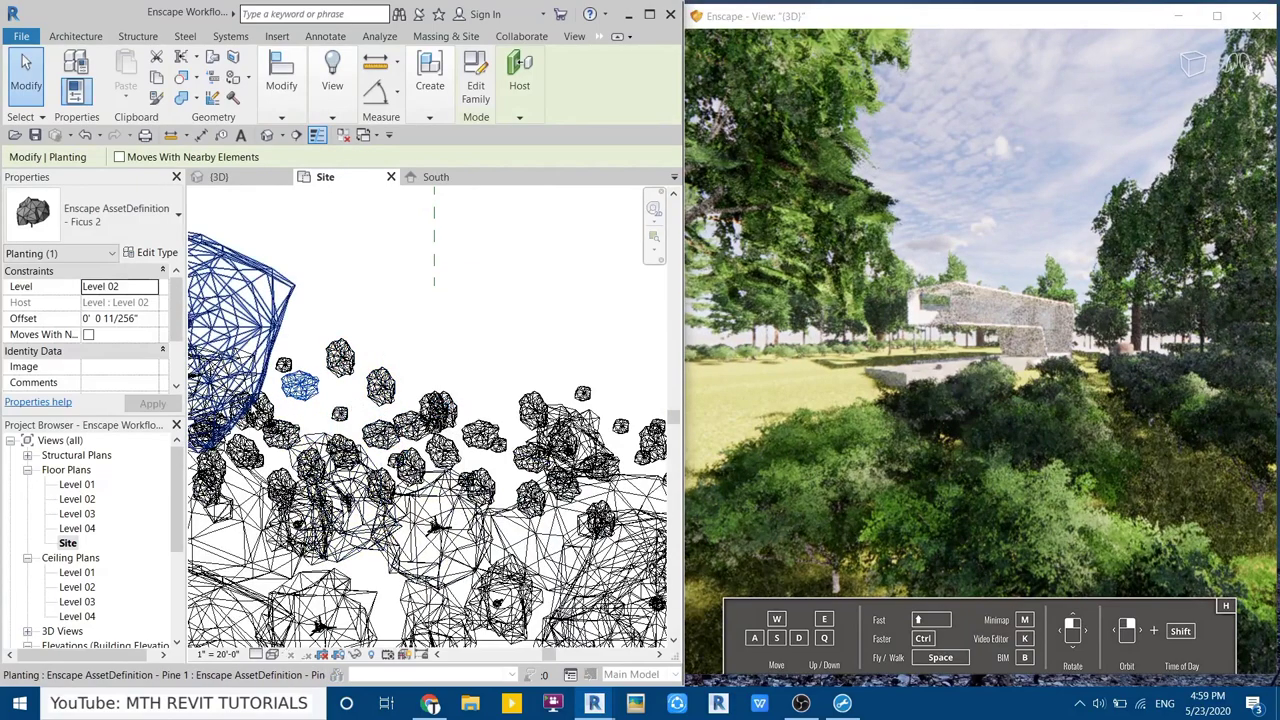
pyautogui.moveTo(260, 330); pyautogui.dragTo(400, 395, button='middle')
pyautogui.moveTo(548, 485)
pyautogui.mouseDown()
pyautogui.moveTo(420, 492)
pyautogui.moveTo(460, 480)
pyautogui.mouseUp()
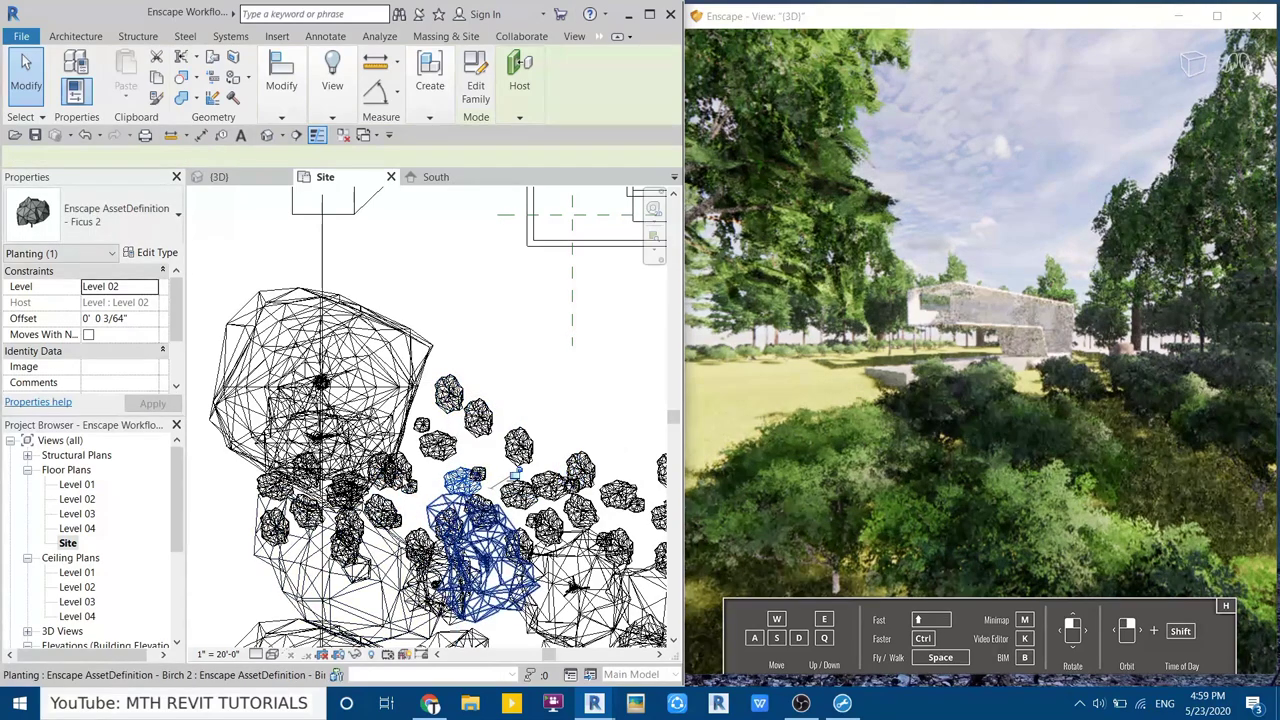
pyautogui.moveTo(470, 500)
pyautogui.mouseDown()
pyautogui.moveTo(465, 445)
pyautogui.moveTo(407, 450)
pyautogui.moveTo(341, 489)
pyautogui.mouseUp()
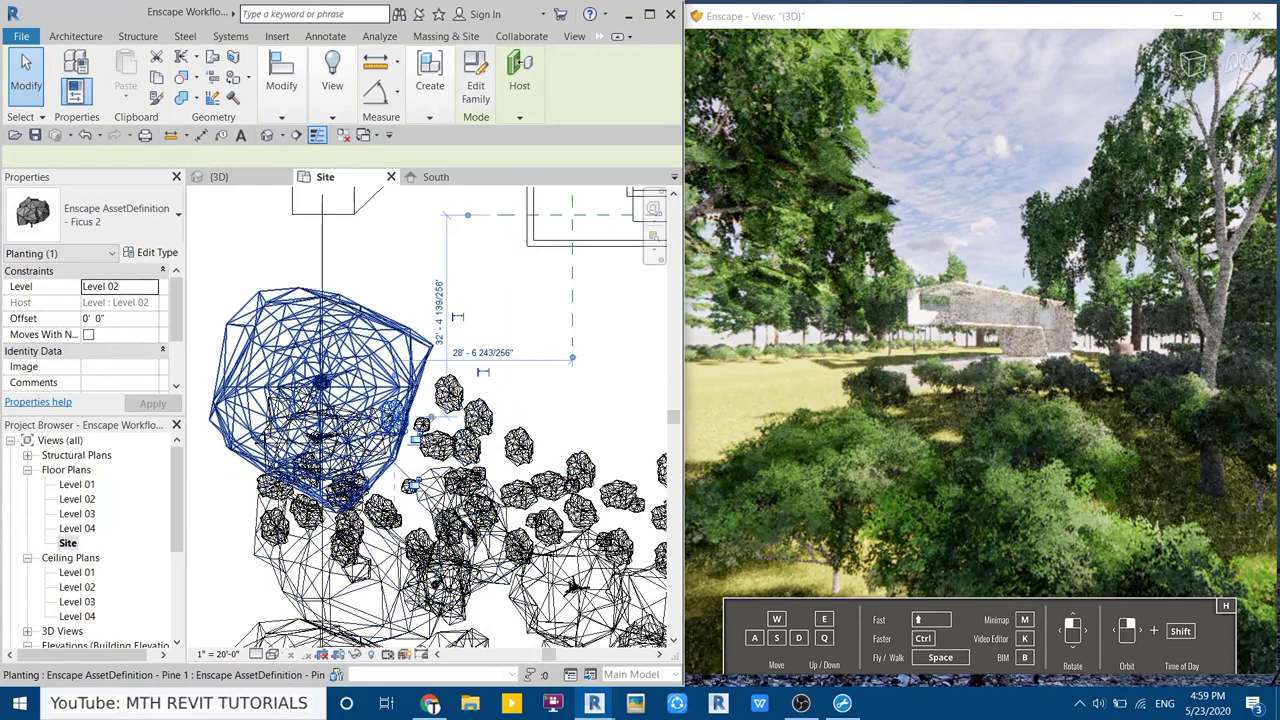
pyautogui.scroll(-2, 342, 500)
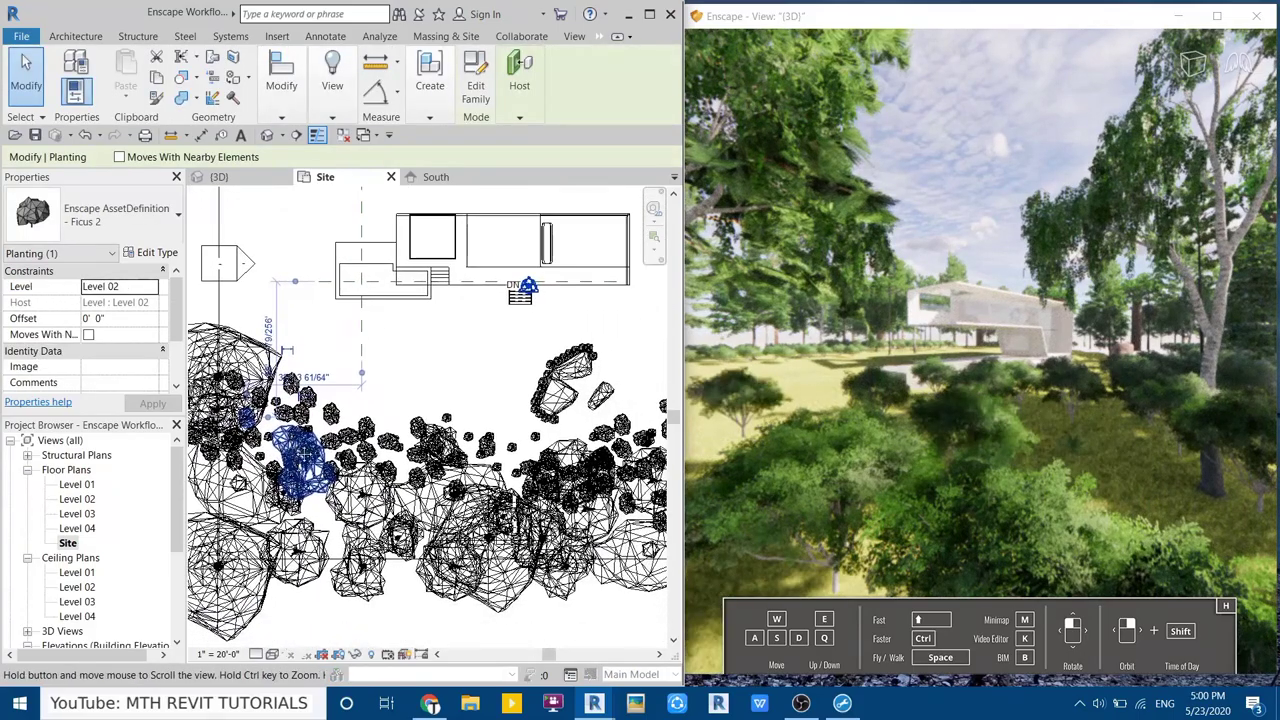
pyautogui.scroll(3, 430, 420)
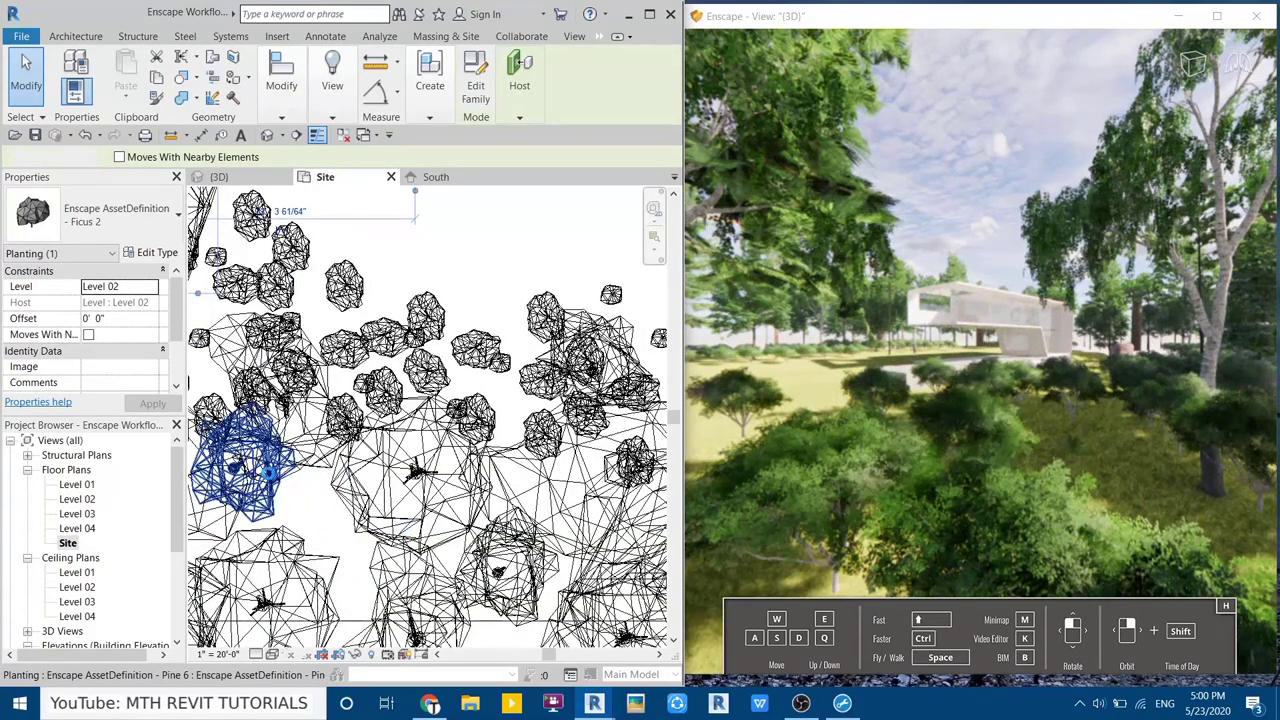
pyautogui.moveTo(269, 473)
pyautogui.mouseDown(button='middle')
pyautogui.moveTo(404, 561)
pyautogui.moveTo(381, 564)
pyautogui.mouseUp(button='middle')
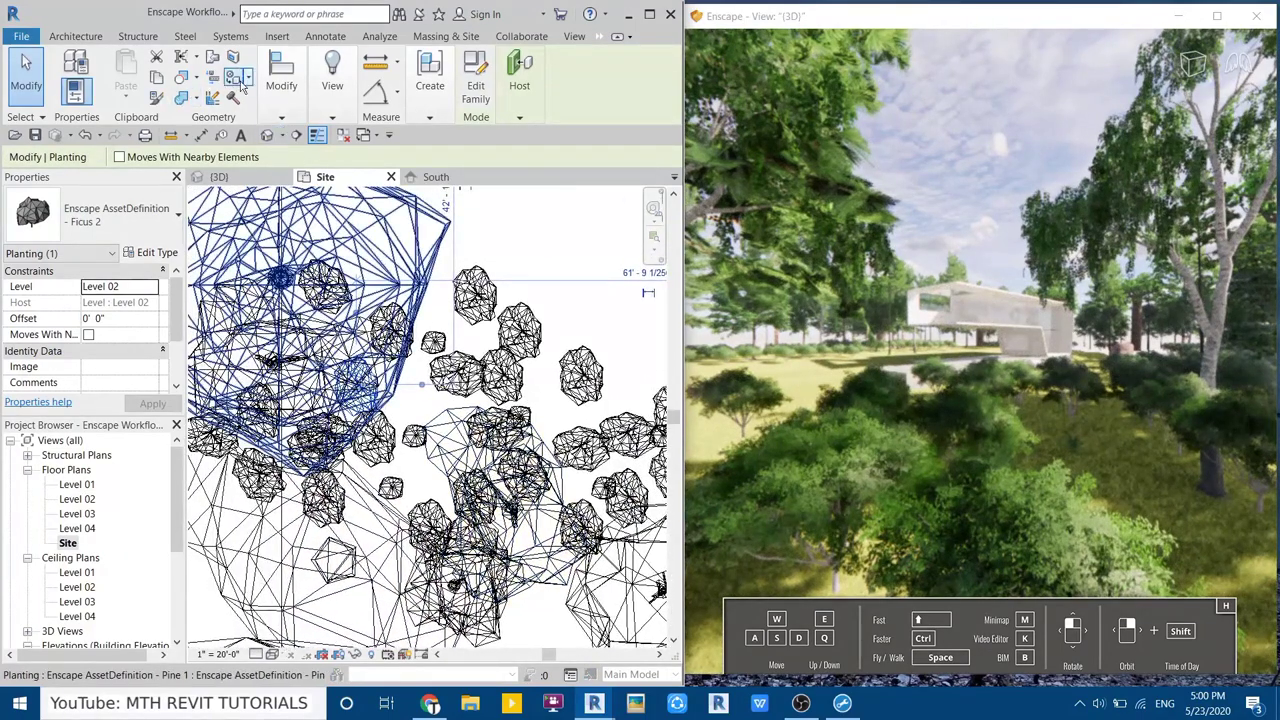
# Use Show Camera on Enscape 3D view 1 under 3D Views in the Project Browser
pyautogui.click(602, 37)
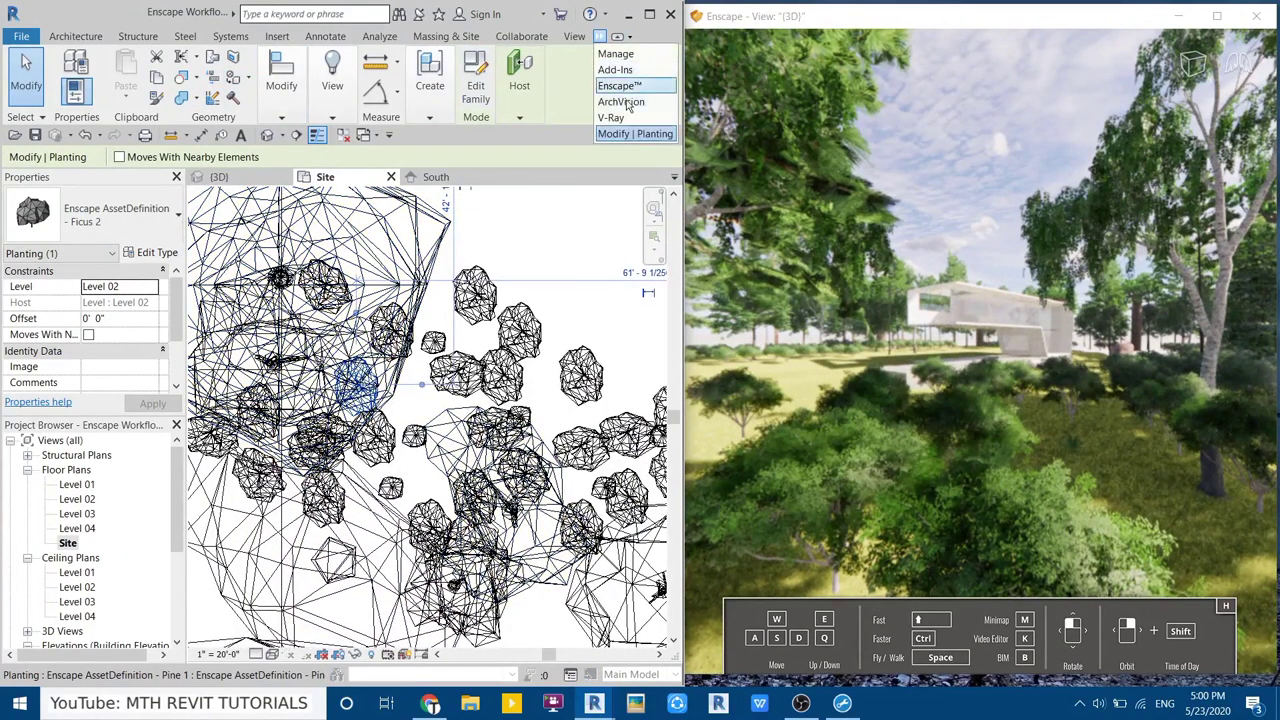
pyautogui.click(634, 88)
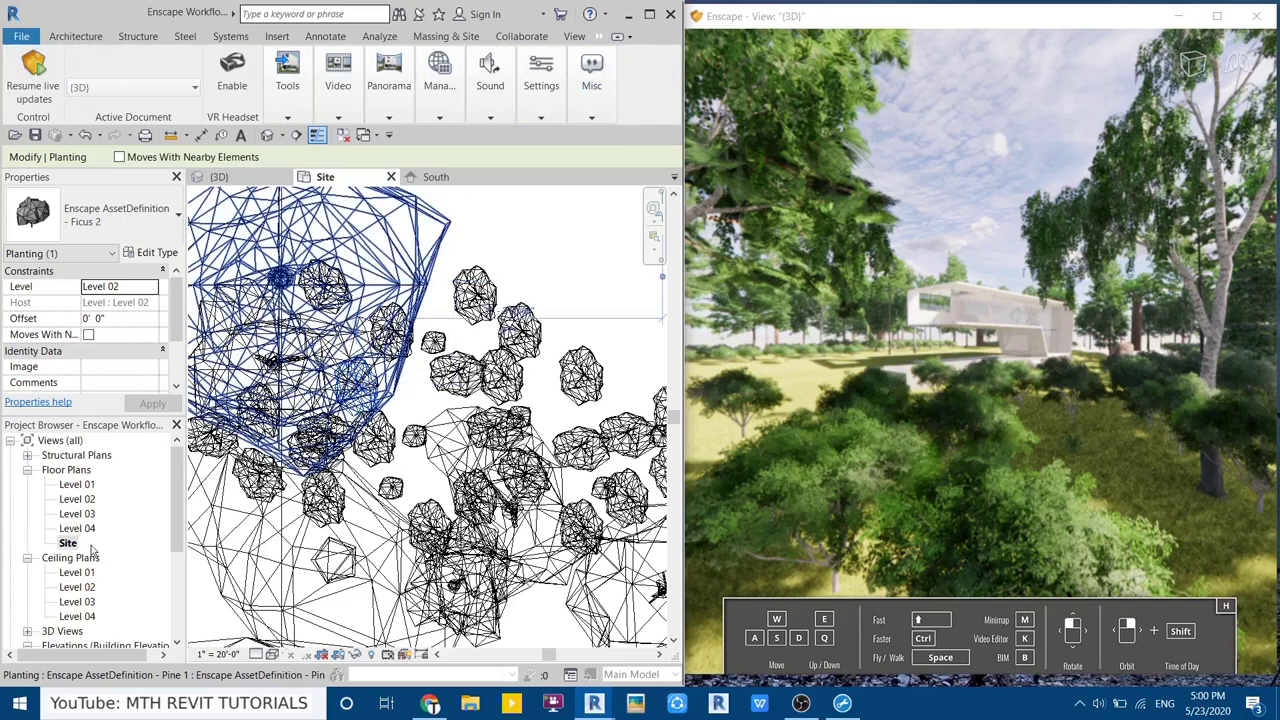
pyautogui.scroll(-3, 82, 606)
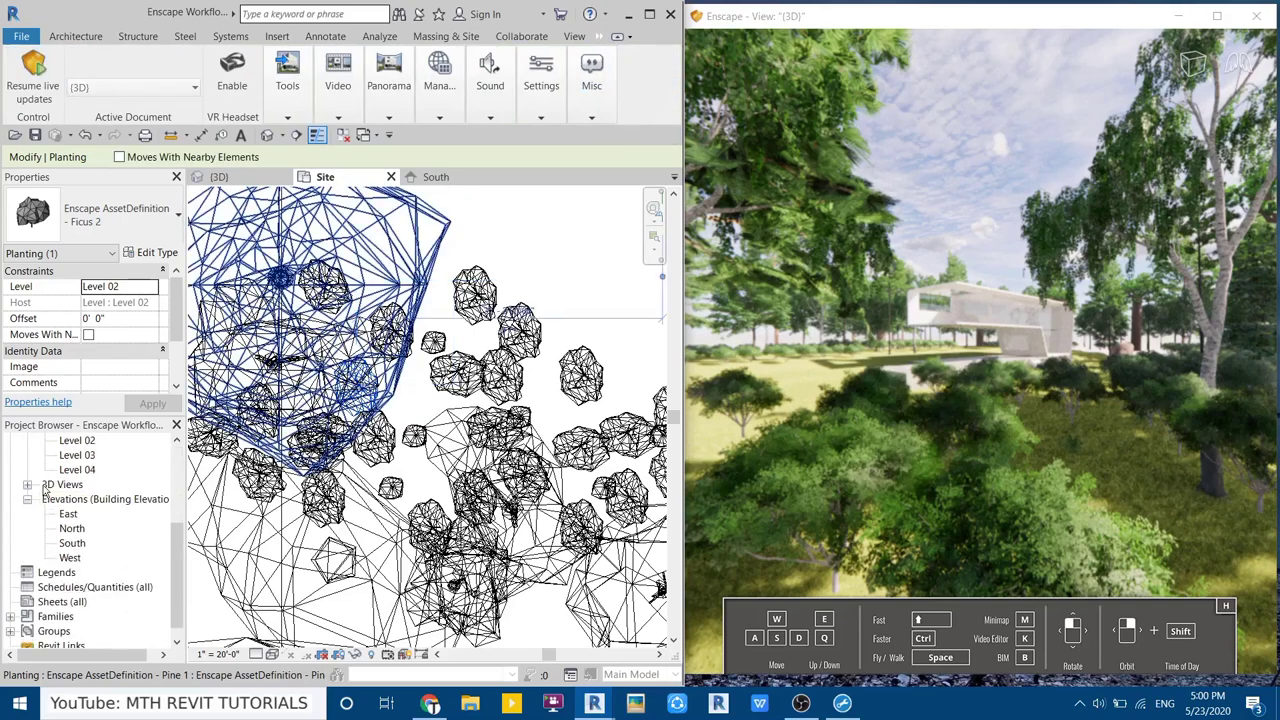
pyautogui.click(27, 487)
pyautogui.rightClick(96, 514)
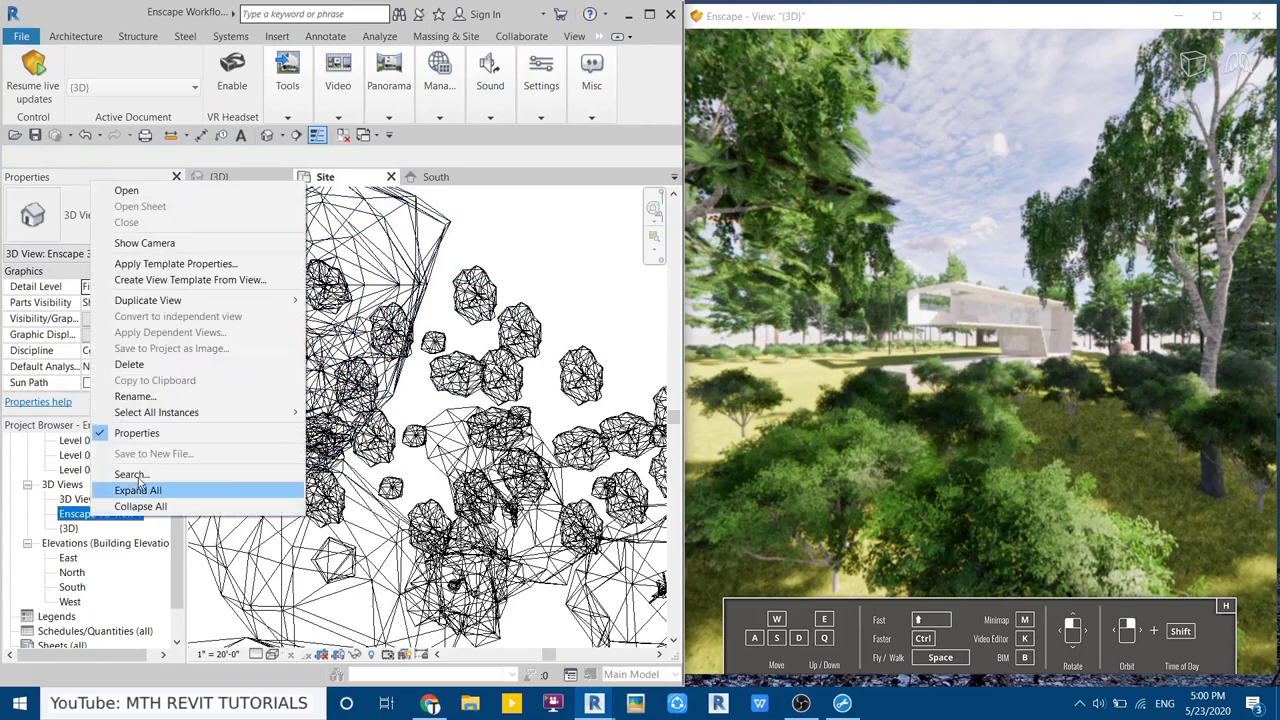
pyautogui.click(180, 248)
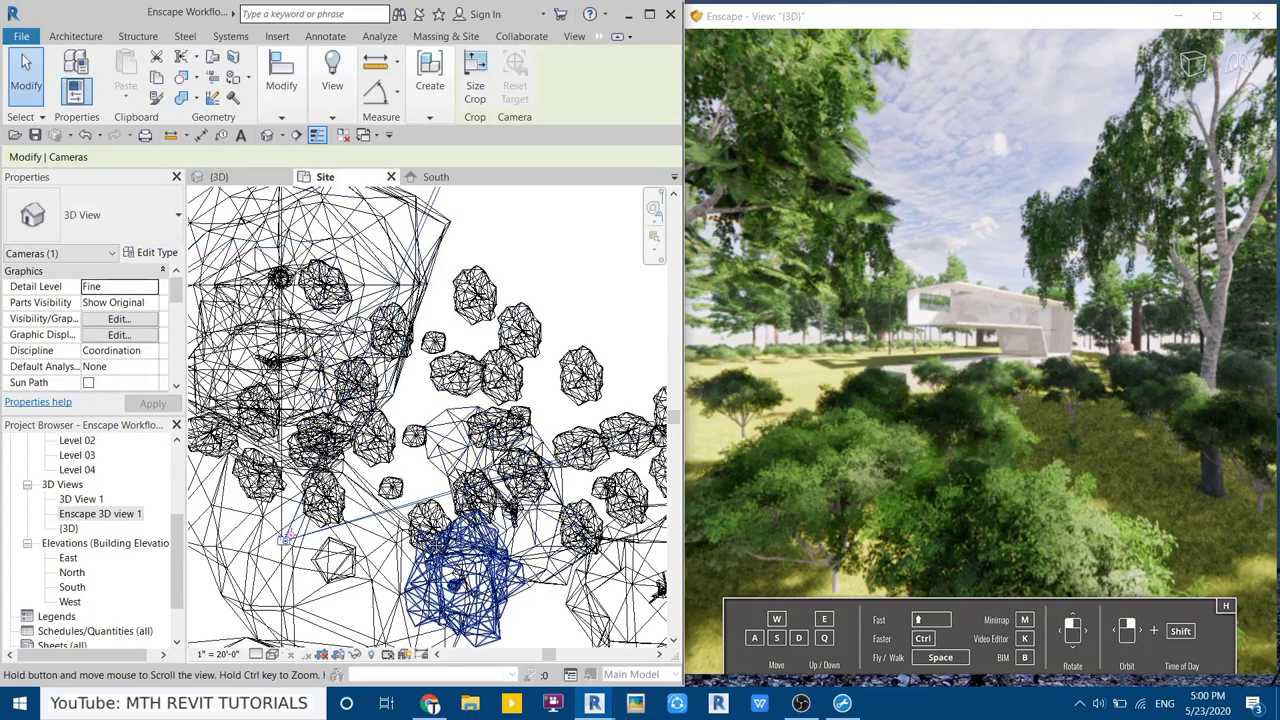
pyautogui.scroll(3, 488, 564)
# Move the Ficus 2 tree near the camera up and right, snapping it to an endpoint
pyautogui.click(392, 437)
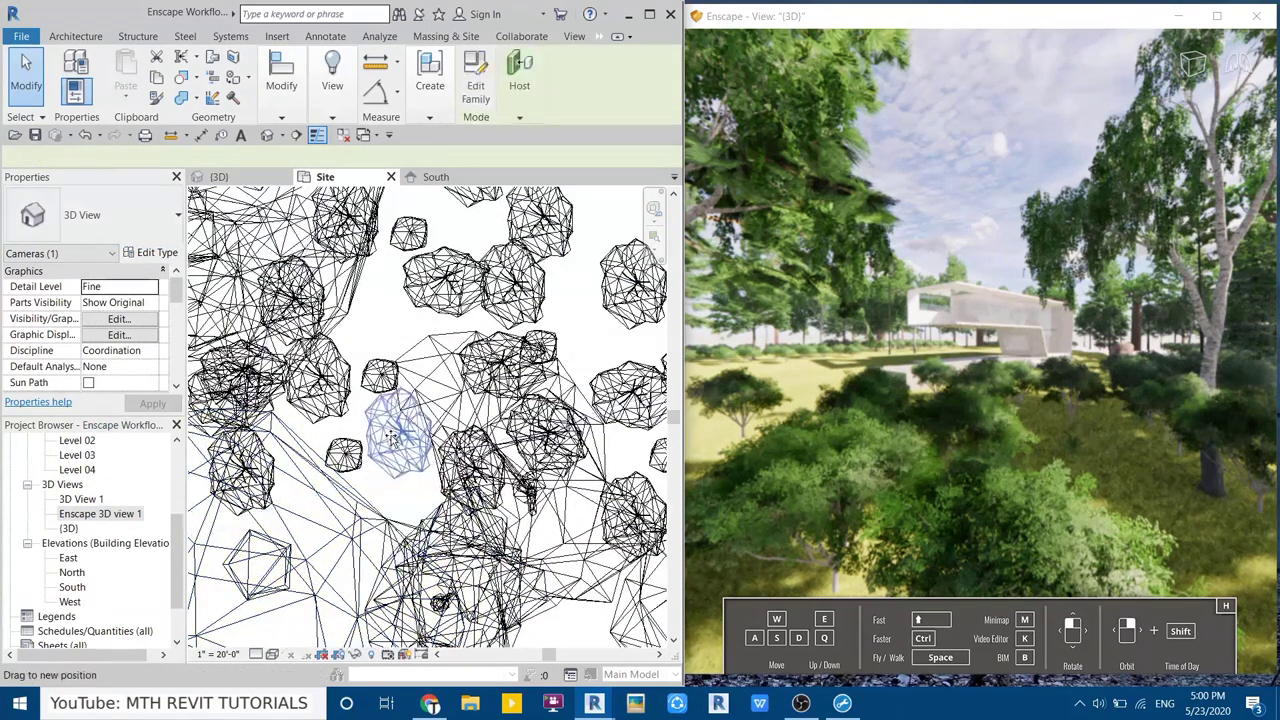
pyautogui.click(392, 437)
pyautogui.scroll(2, 348, 312)
pyautogui.moveTo(386, 472); pyautogui.dragTo(455, 450)
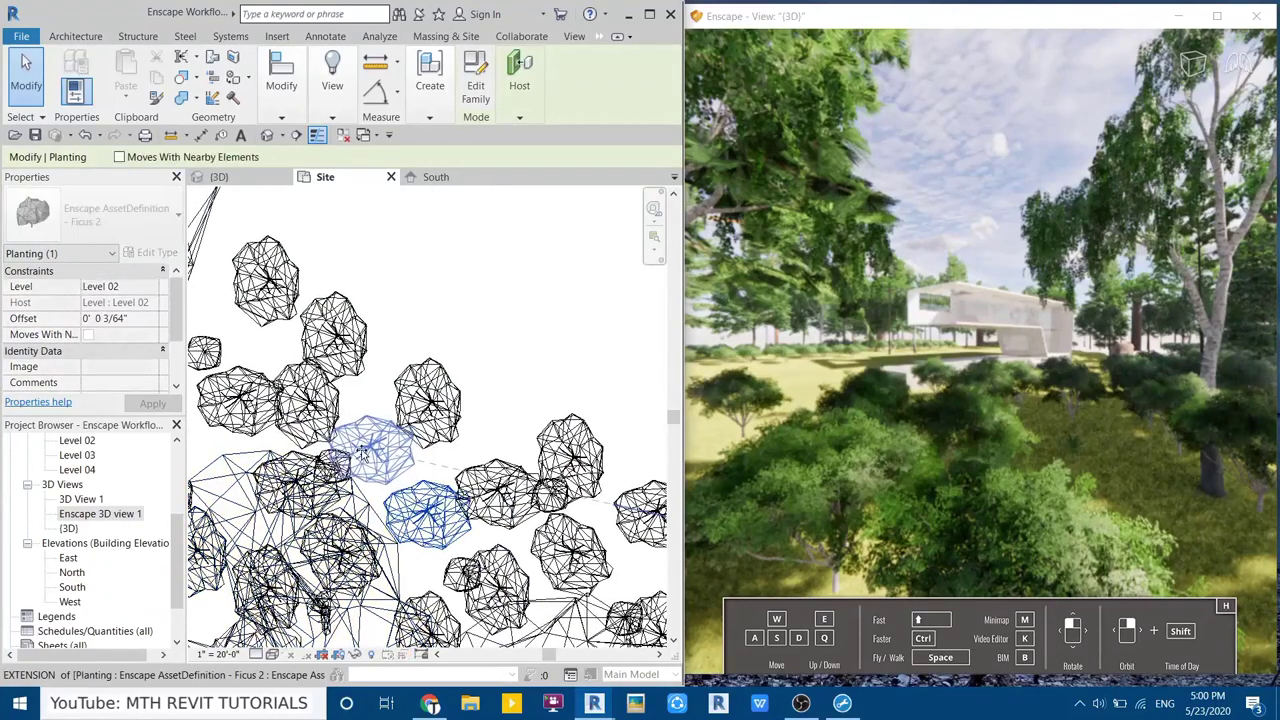
pyautogui.scroll(-3, 455, 470)
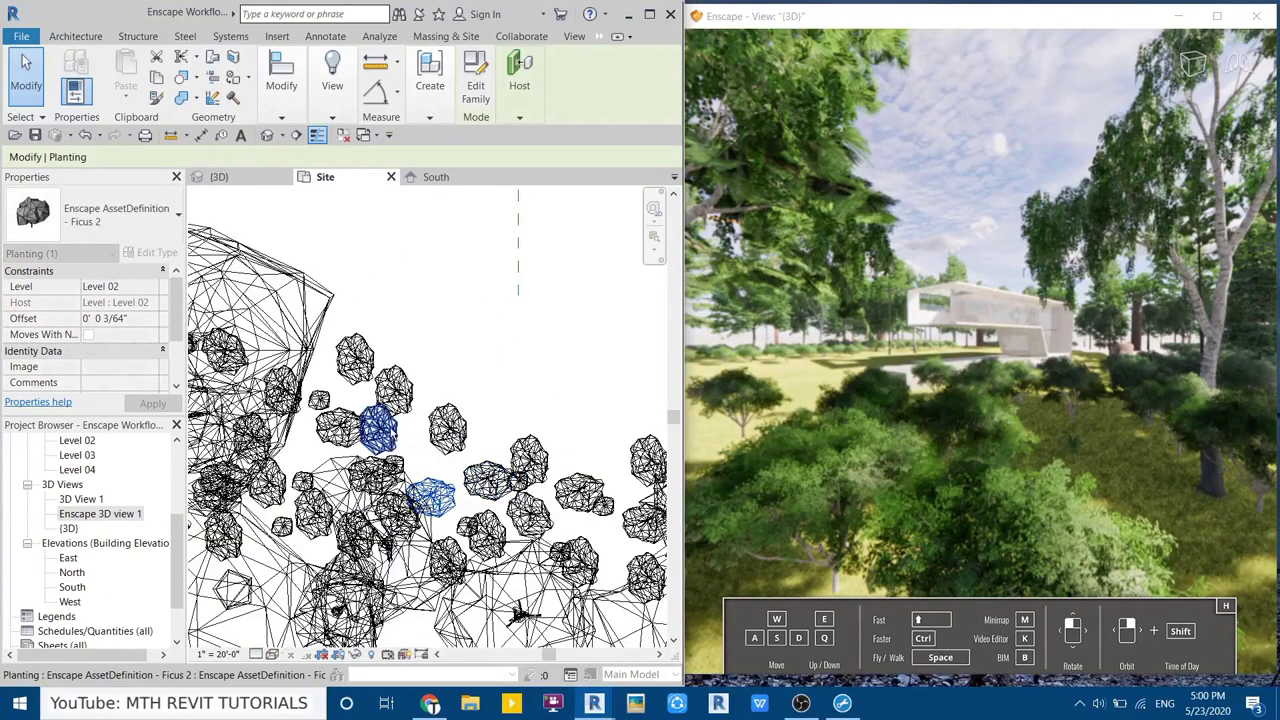
pyautogui.moveTo(455, 470)
pyautogui.mouseDown()
pyautogui.moveTo(337, 420)
pyautogui.moveTo(336, 465)
pyautogui.mouseUp()
pyautogui.moveTo(420, 470); pyautogui.dragTo(513, 439, button='middle')
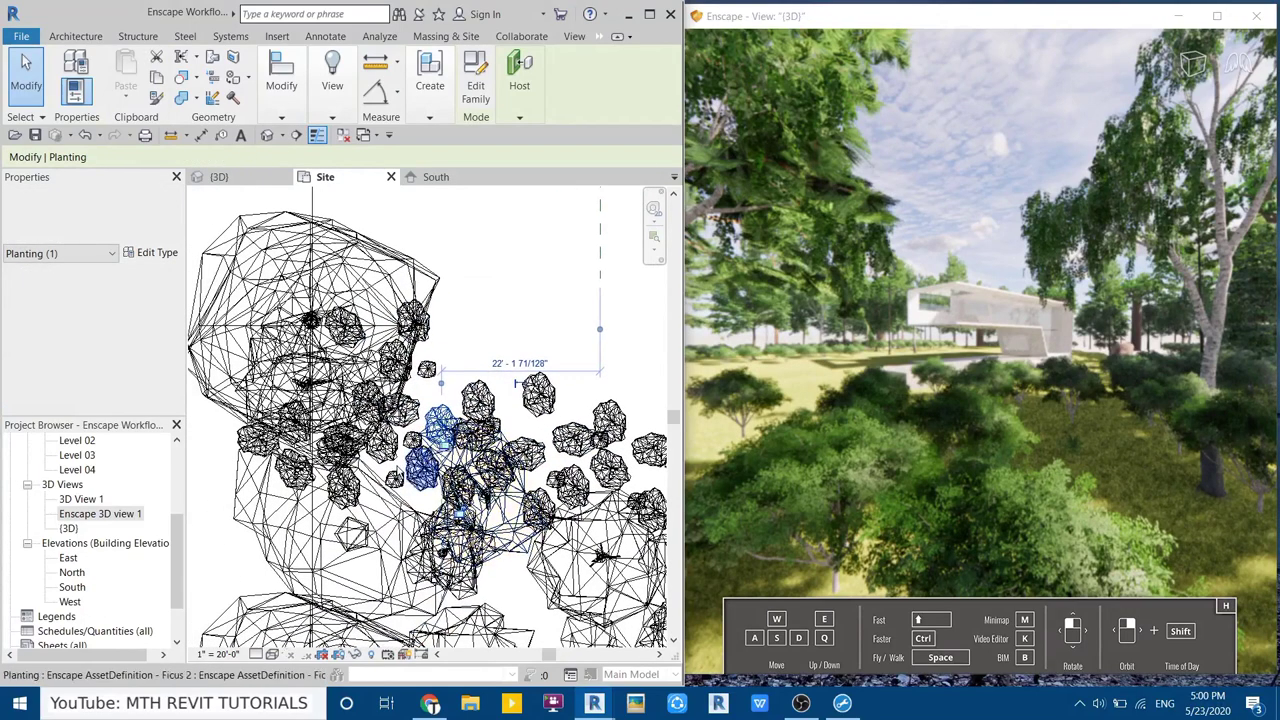
pyautogui.moveTo(415, 500); pyautogui.dragTo(457, 370)
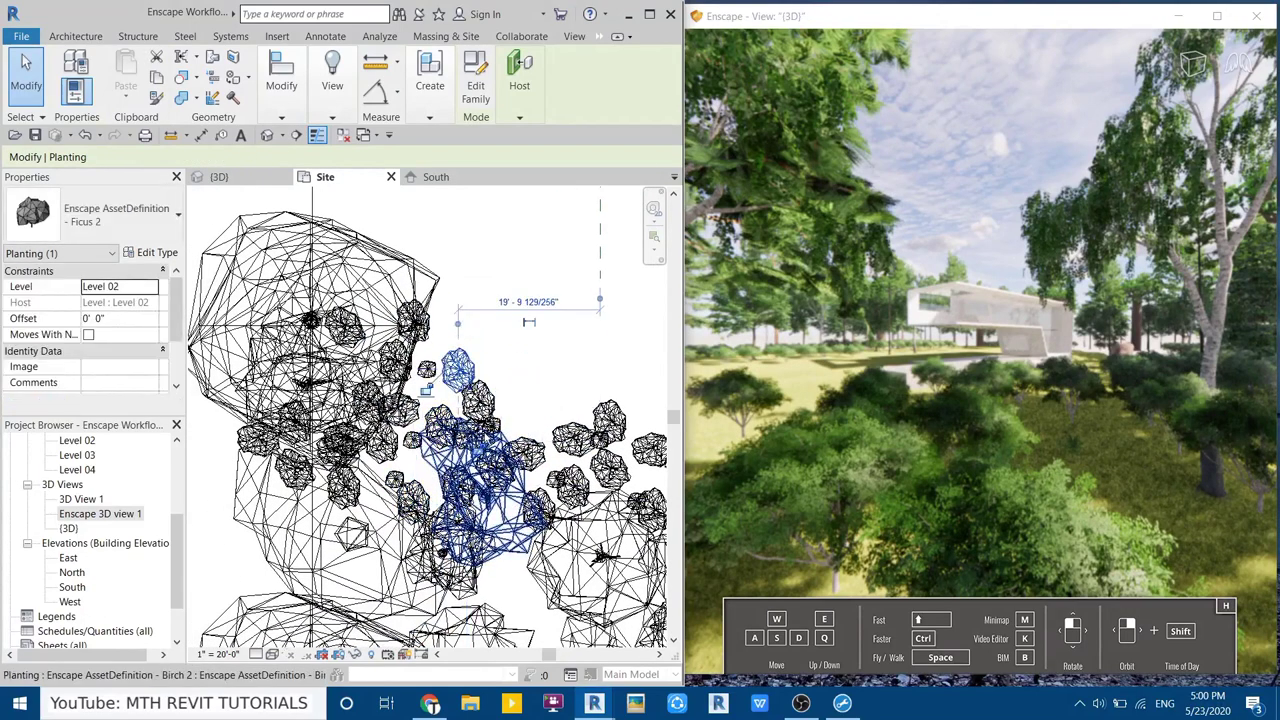
pyautogui.moveTo(457, 370); pyautogui.dragTo(402, 452, button='middle')
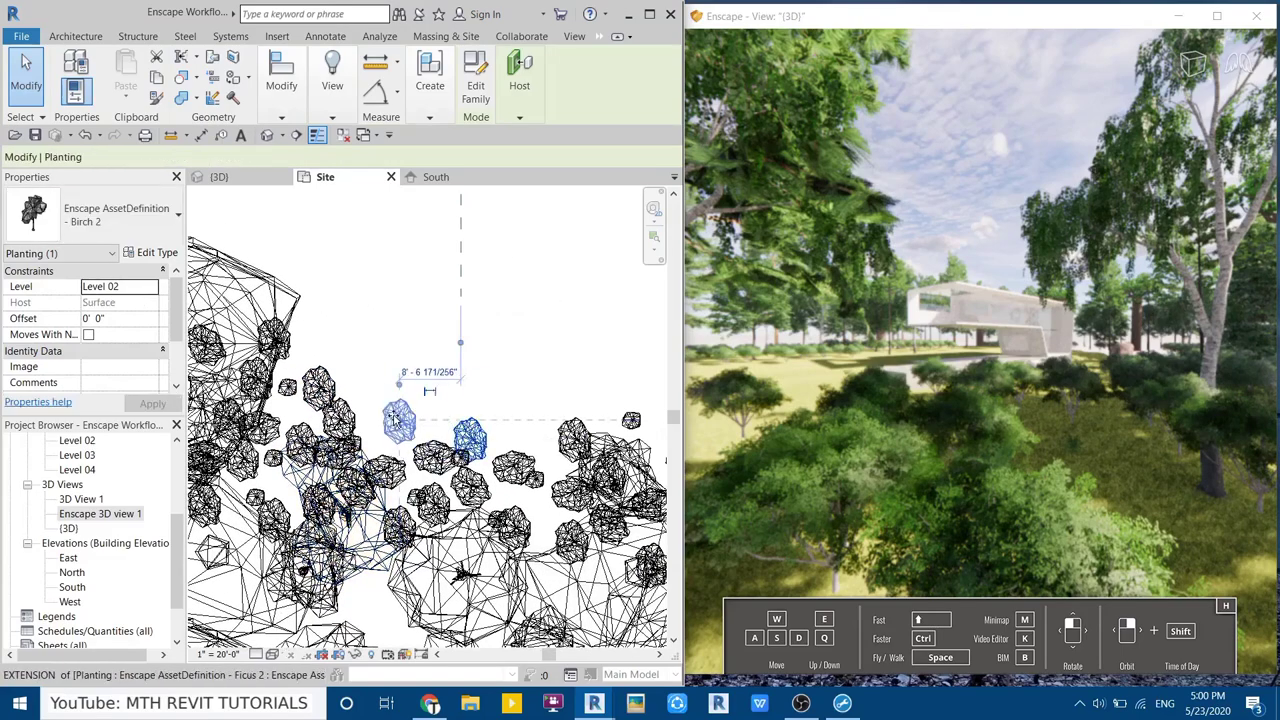
# Shift the Birch 2 tree down and right, then select a small Ficus 2 tree
pyautogui.scroll(2, 426, 480)
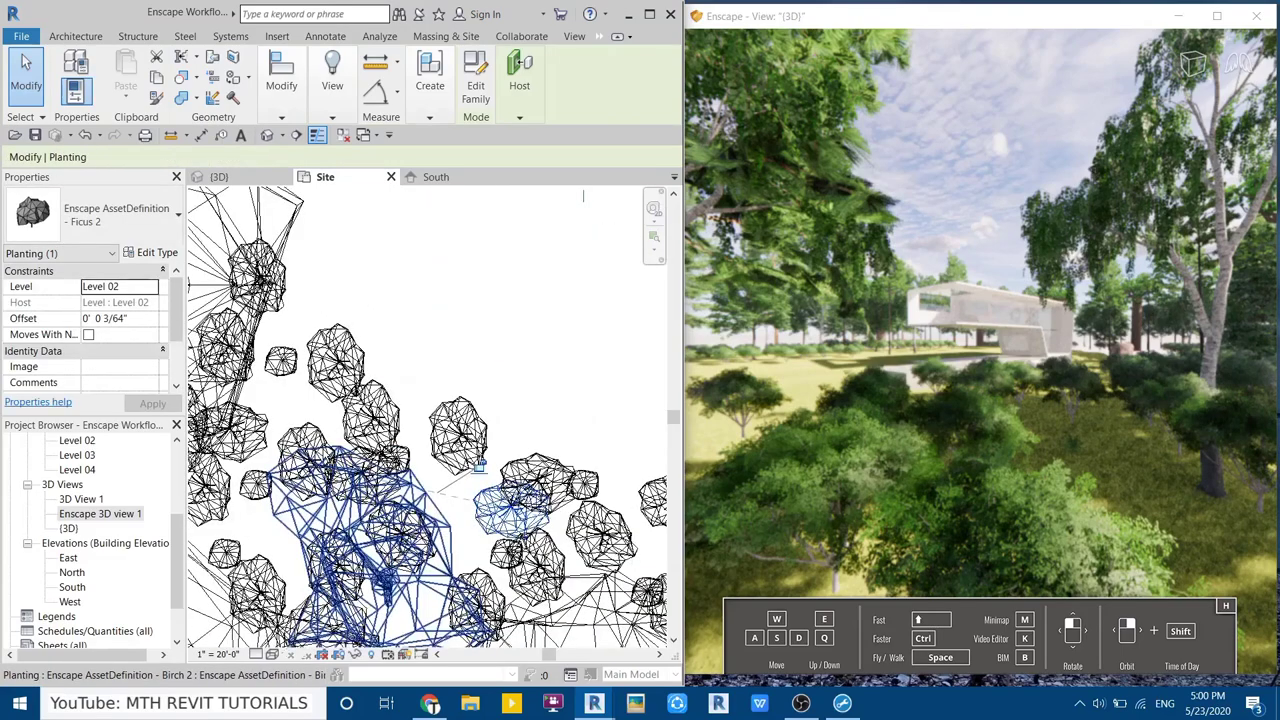
pyautogui.scroll(1, 426, 480)
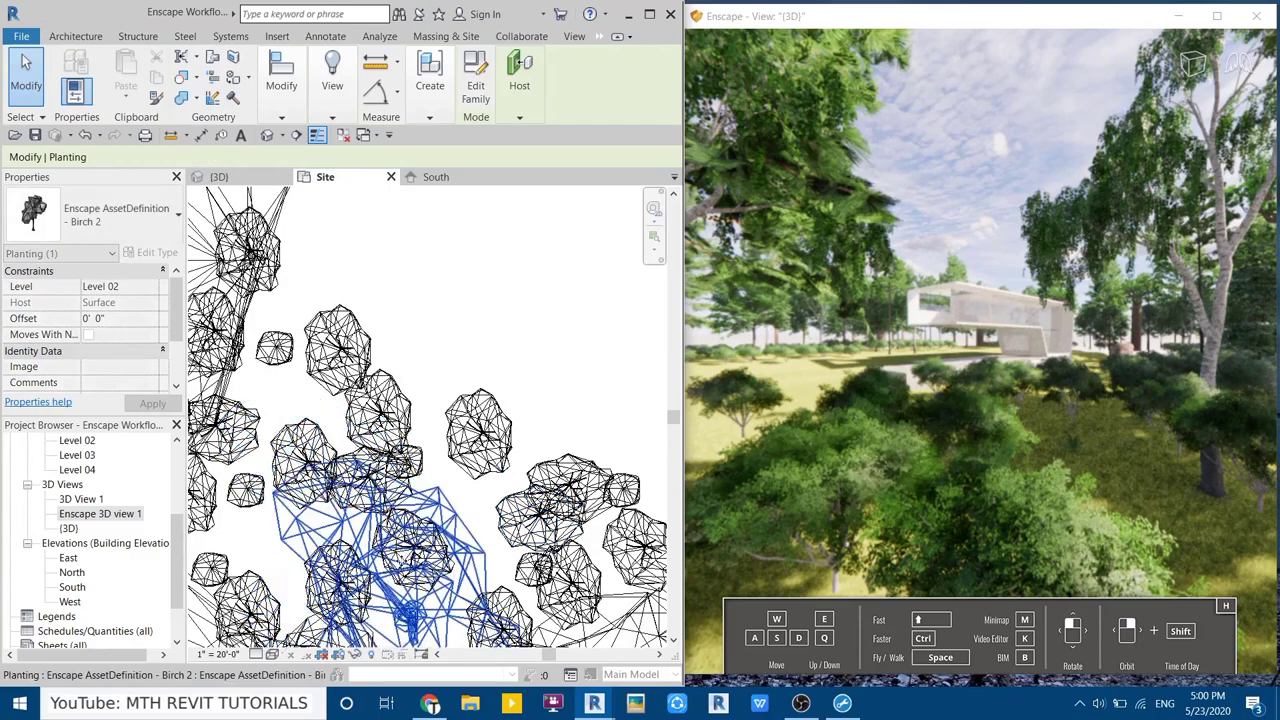
pyautogui.moveTo(347, 504); pyautogui.dragTo(387, 554)
pyautogui.click(372, 478)
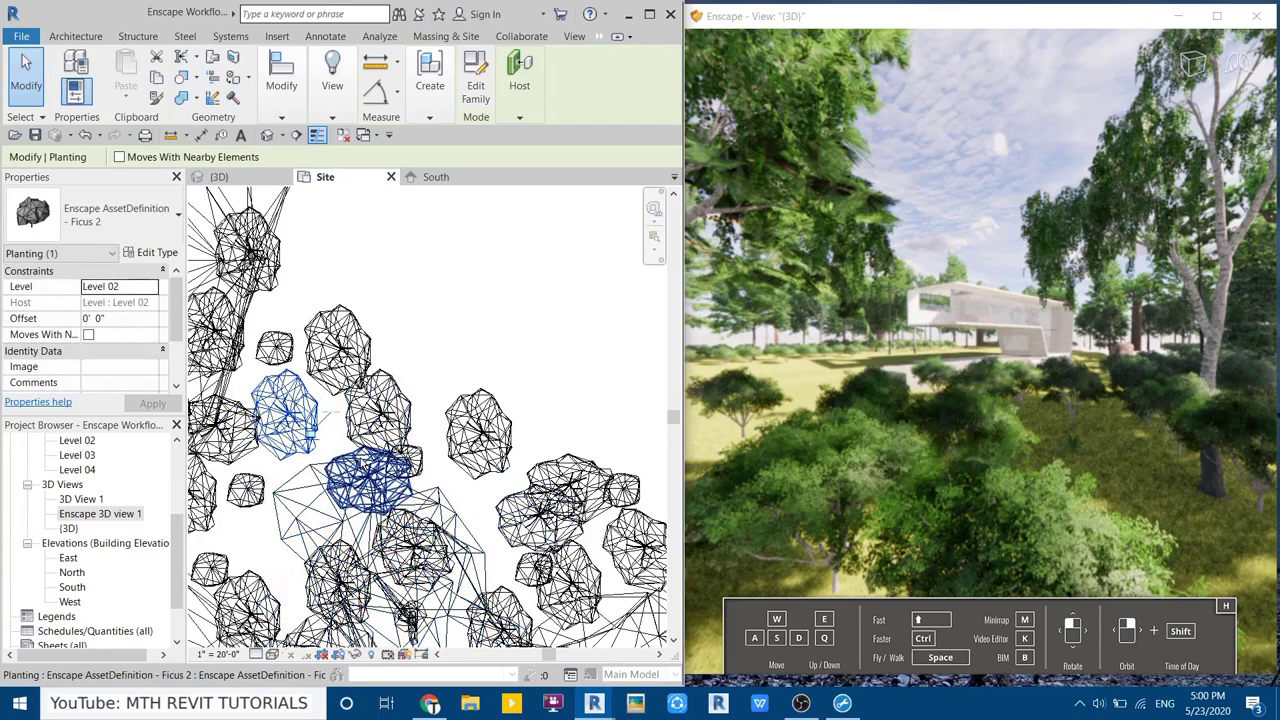
pyautogui.scroll(-1, 320, 505)
pyautogui.scroll(-2, 360, 510)
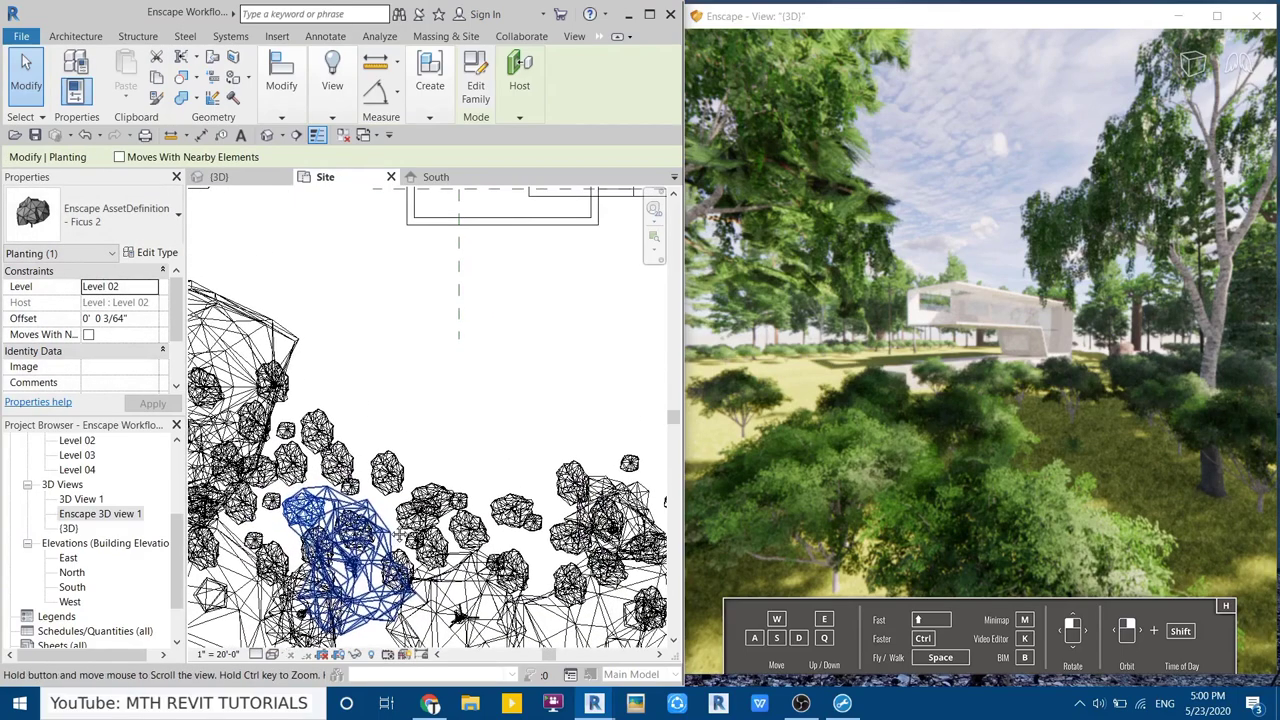
pyautogui.scroll(-2, 400, 520)
pyautogui.moveTo(608, 386)
pyautogui.mouseDown(button='middle')
pyautogui.moveTo(348, 436)
pyautogui.moveTo(250, 505)
pyautogui.mouseUp(button='middle')
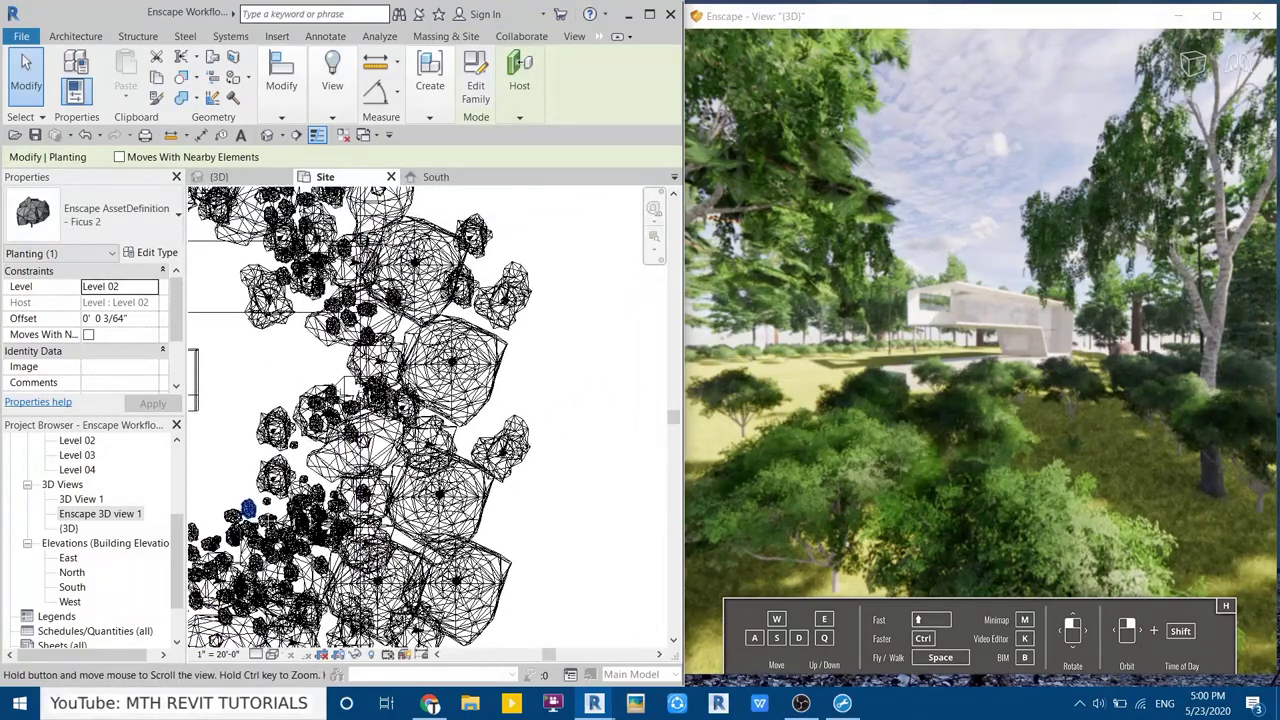
pyautogui.moveTo(365, 430); pyautogui.dragTo(350, 505, button='middle')
# Relocate the small Ficus 2 tree to a new spot, then nudge it down and right
pyautogui.scroll(-2, 350, 505)
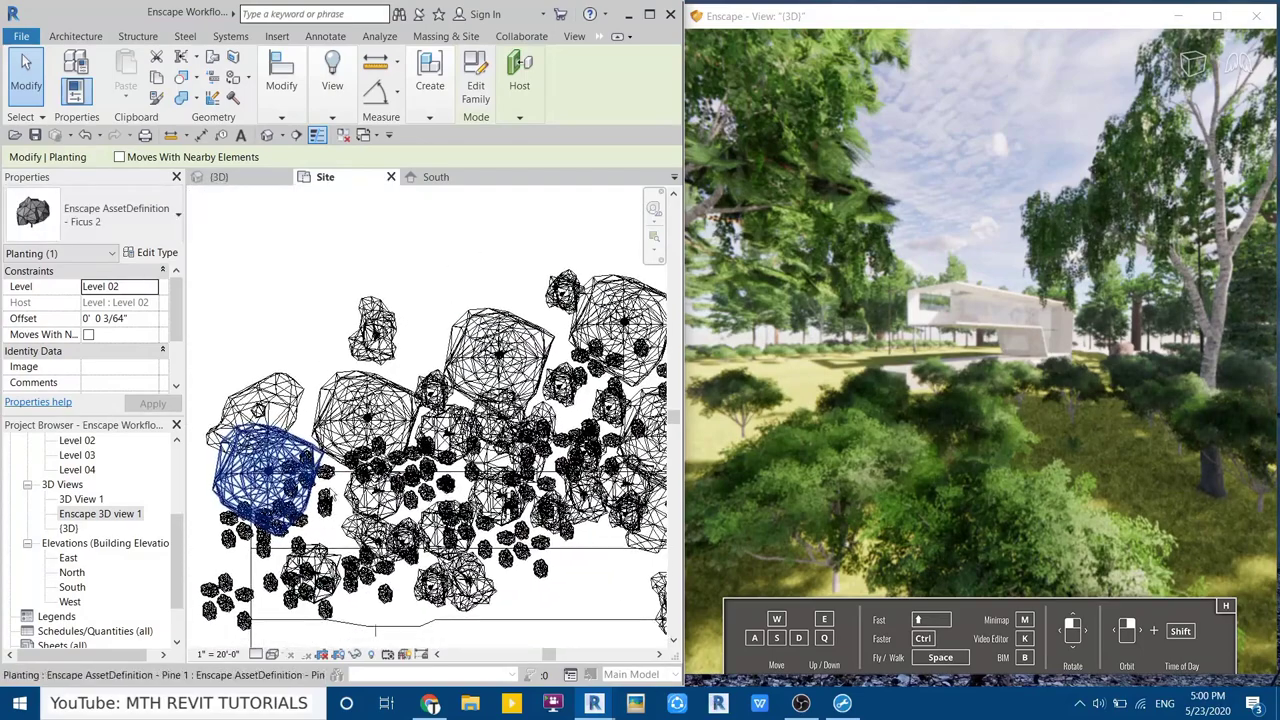
pyautogui.scroll(3, 358, 578)
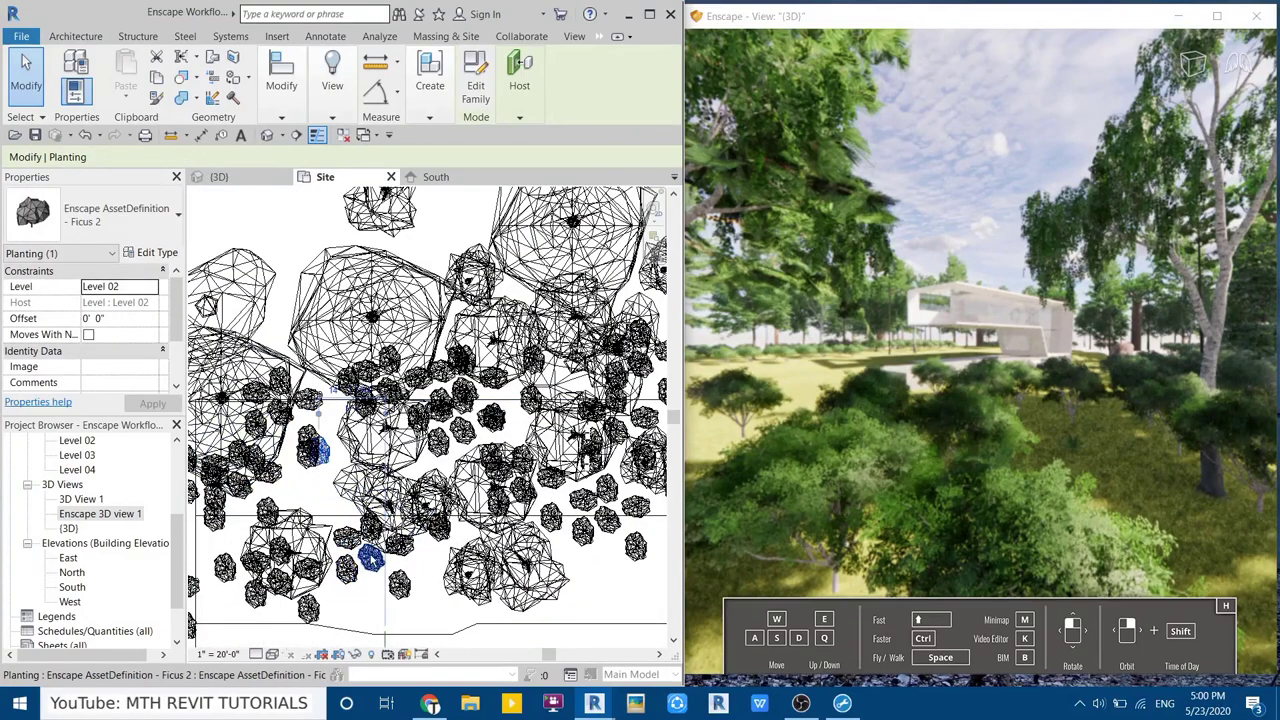
pyautogui.click(385, 505)
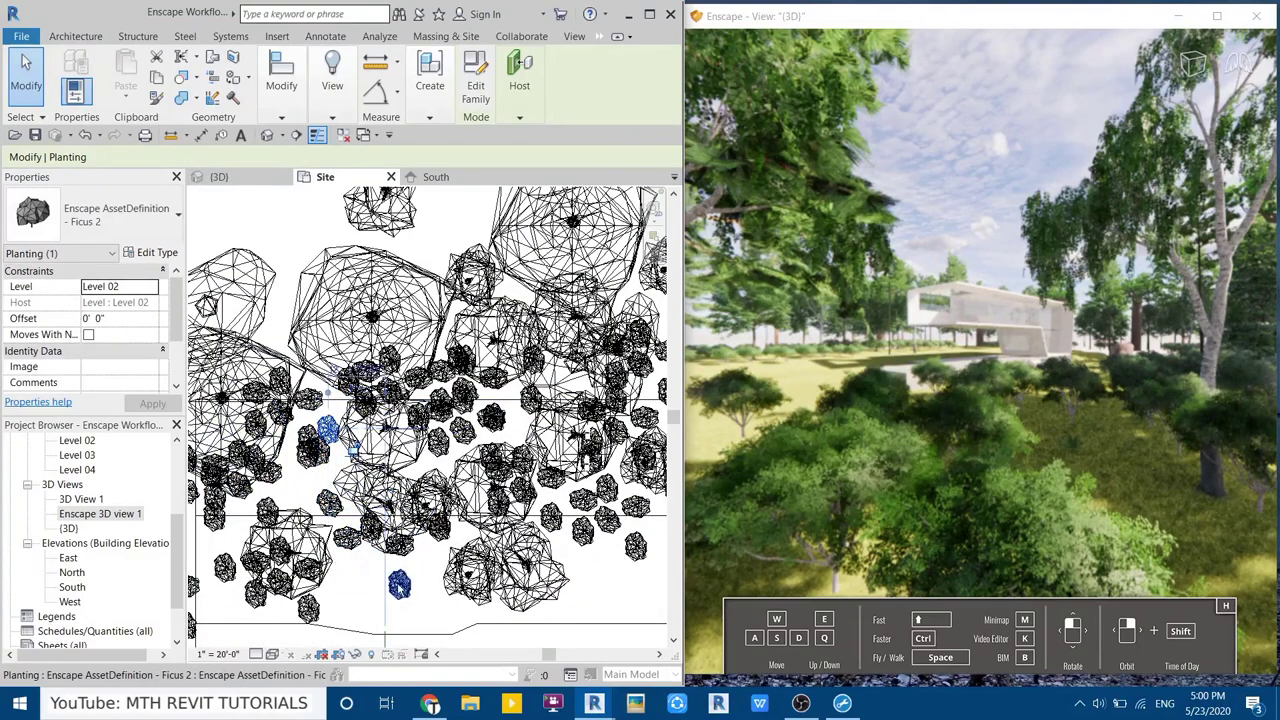
pyautogui.moveTo(399, 560); pyautogui.dragTo(334, 403)
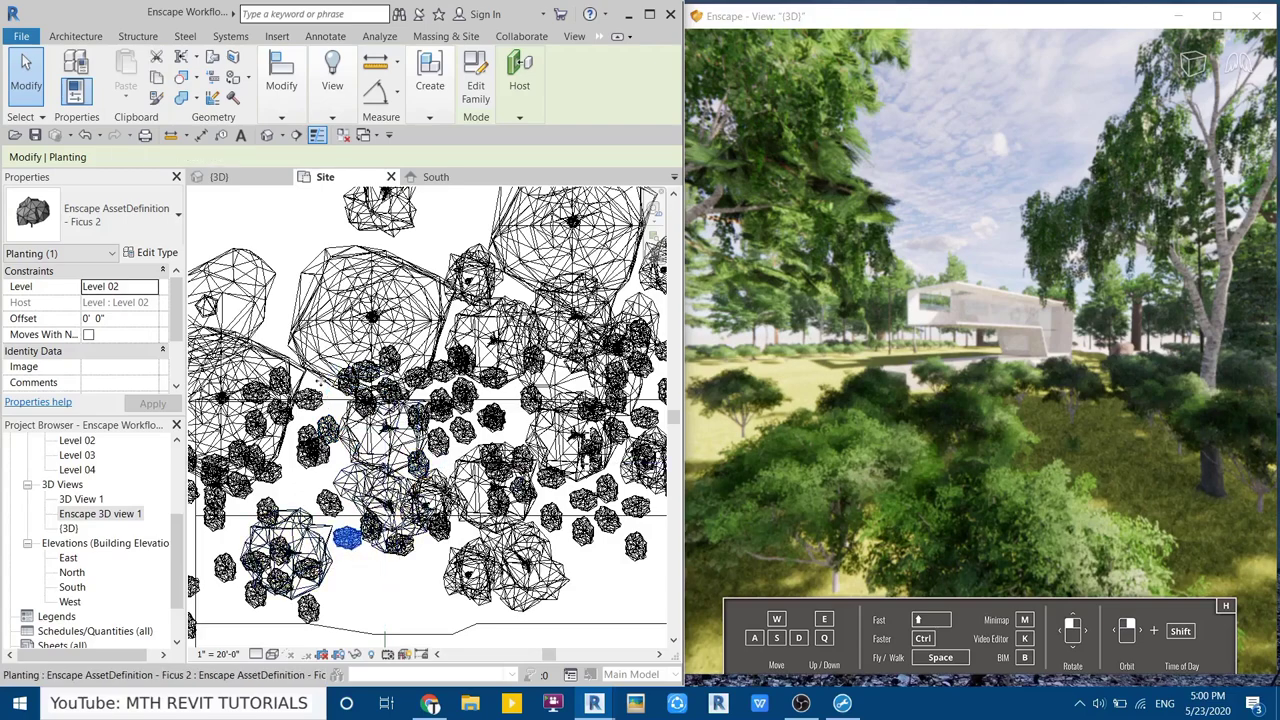
pyautogui.scroll(-1, 338, 390)
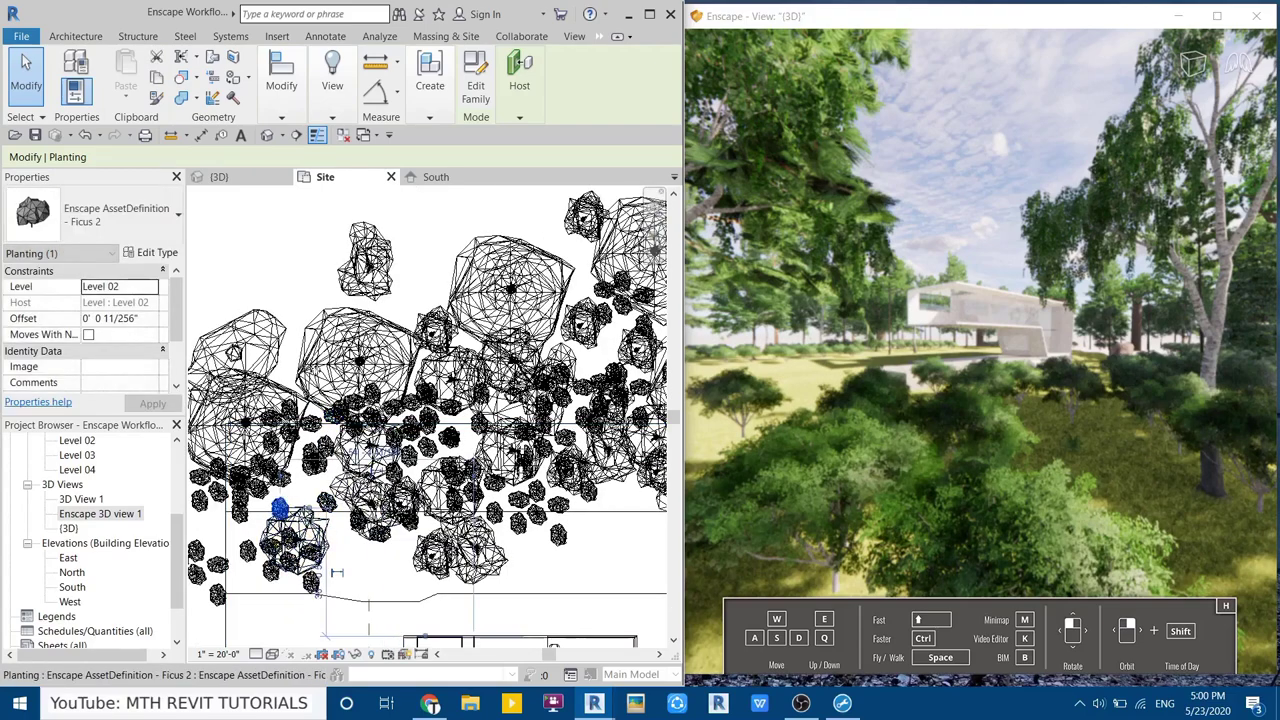
pyautogui.moveTo(280, 510); pyautogui.dragTo(311, 580)
pyautogui.scroll(-1, 330, 450)
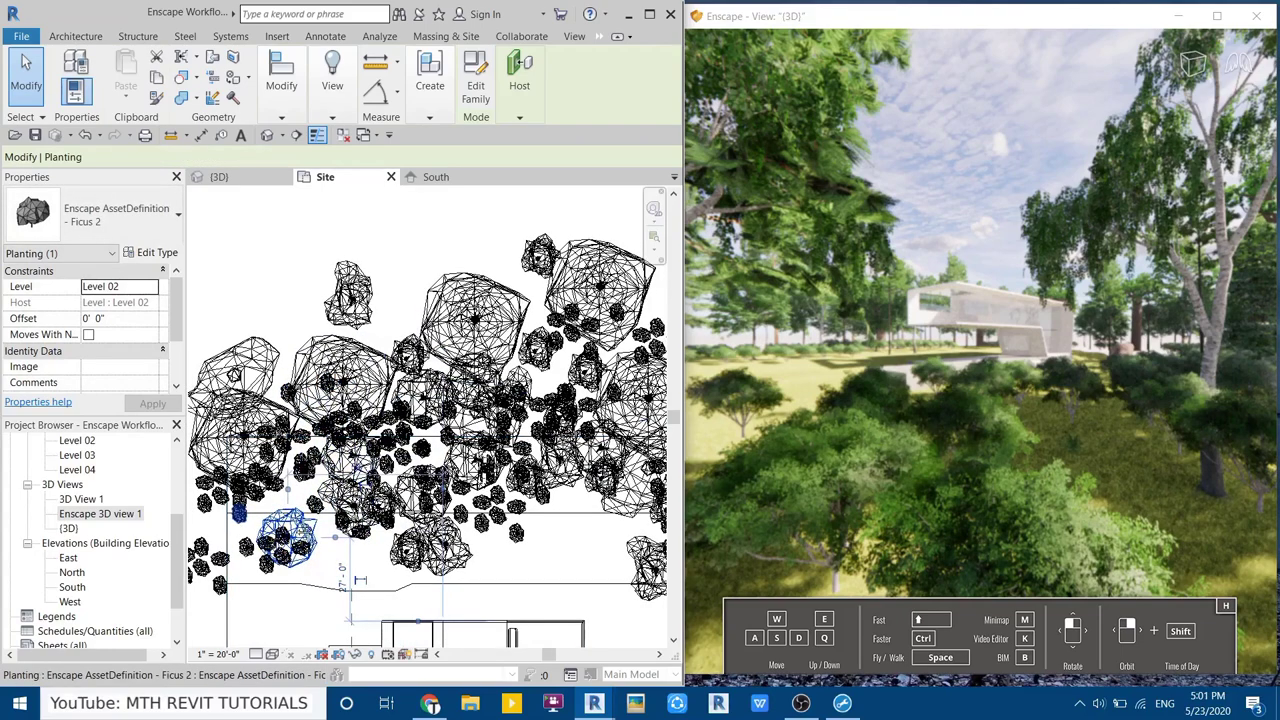
# Box-select the small trees, narrow the selection to two, then clear it with Esc
pyautogui.moveTo(263, 513)
pyautogui.mouseDown()
pyautogui.moveTo(376, 585)
pyautogui.moveTo(343, 566)
pyautogui.mouseUp()
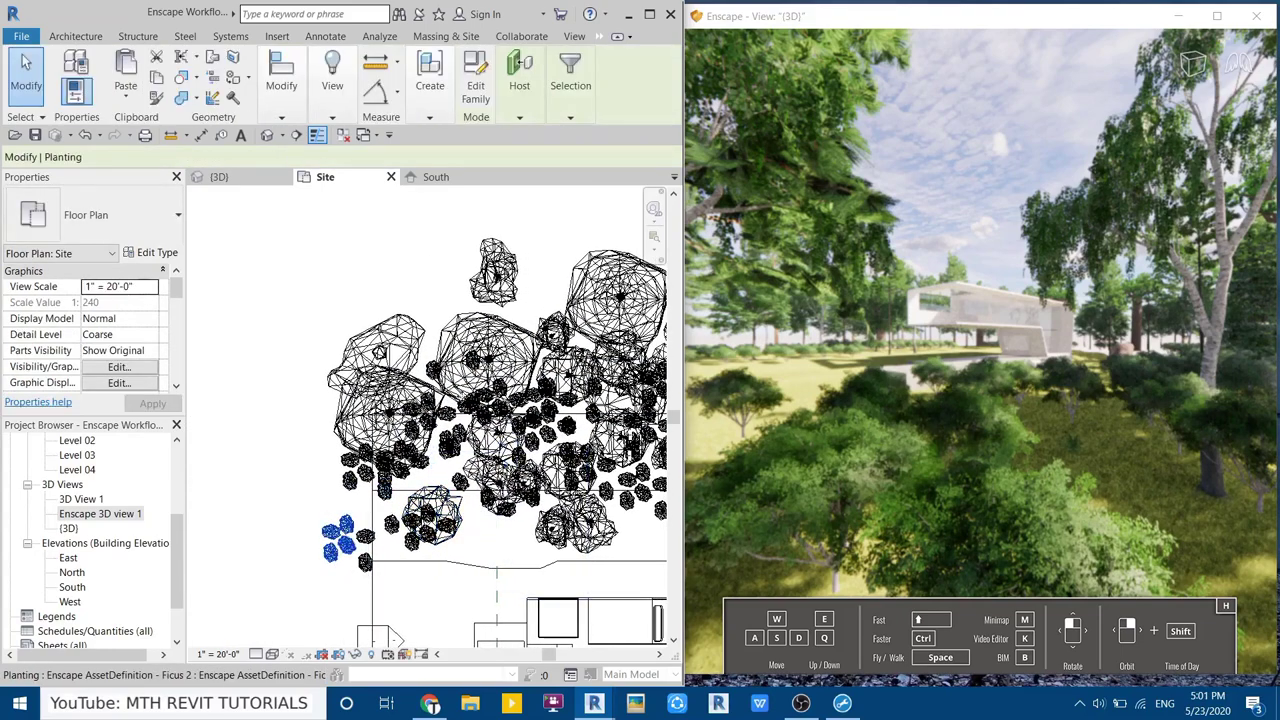
pyautogui.click(369, 567)
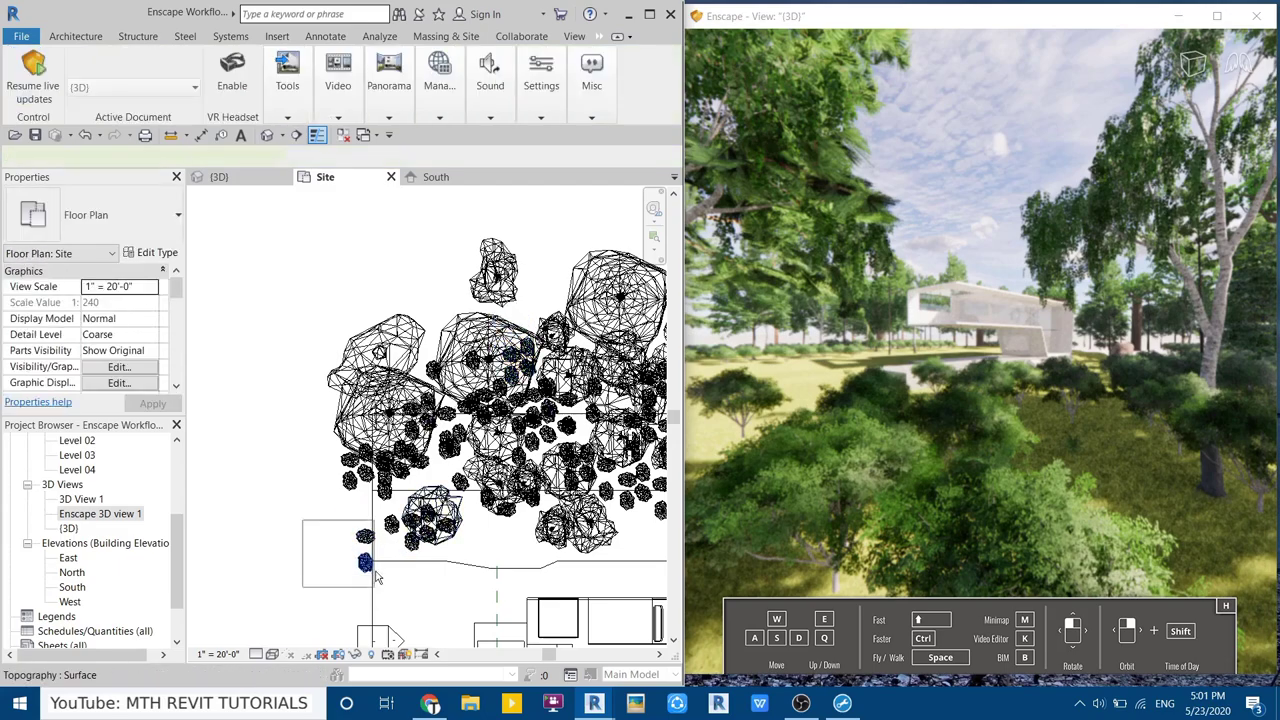
pyautogui.click(365, 562)
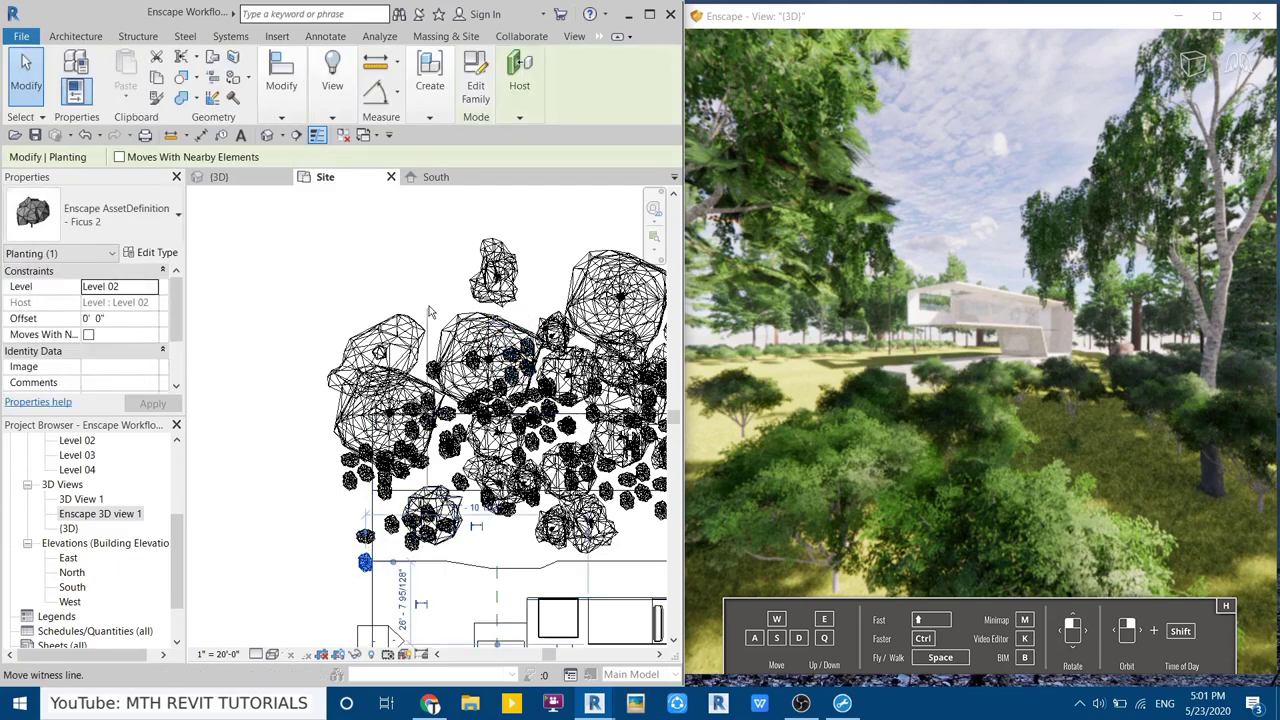
pyautogui.moveTo(313, 510)
pyautogui.mouseDown()
pyautogui.moveTo(381, 614)
pyautogui.moveTo(385, 598)
pyautogui.mouseUp()
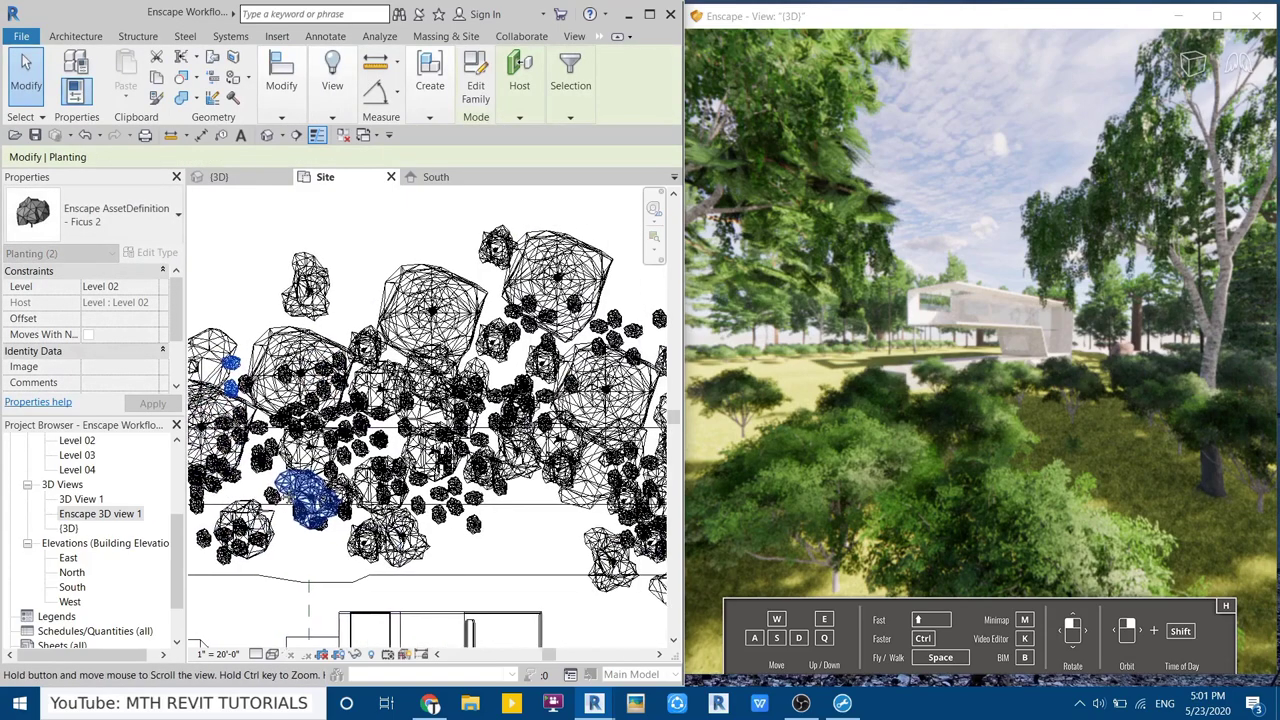
pyautogui.moveTo(540, 600); pyautogui.dragTo(406, 384, button='middle')
pyautogui.press('Escape')
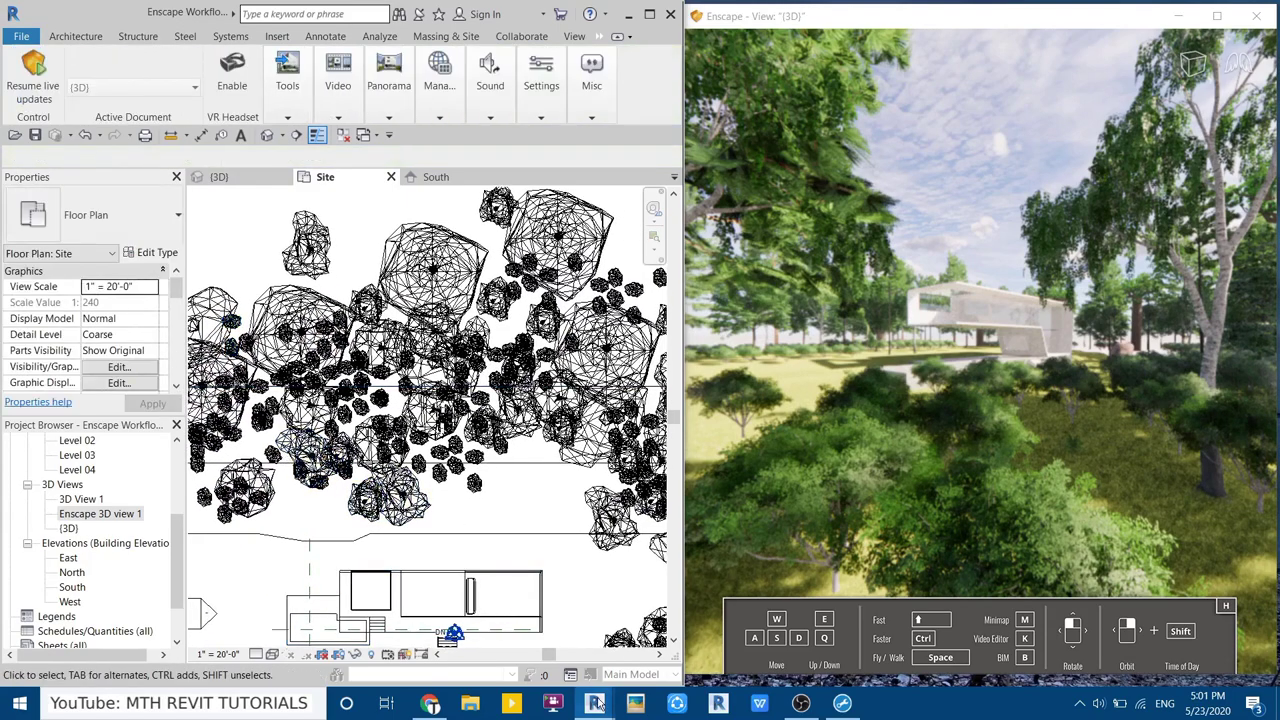
# Place a Yeg Bush from the Enscape Asset Library into the site plan
pyautogui.click(659, 649)
pyautogui.scroll(-2, 482, 466)
pyautogui.scroll(-2, 482, 466)
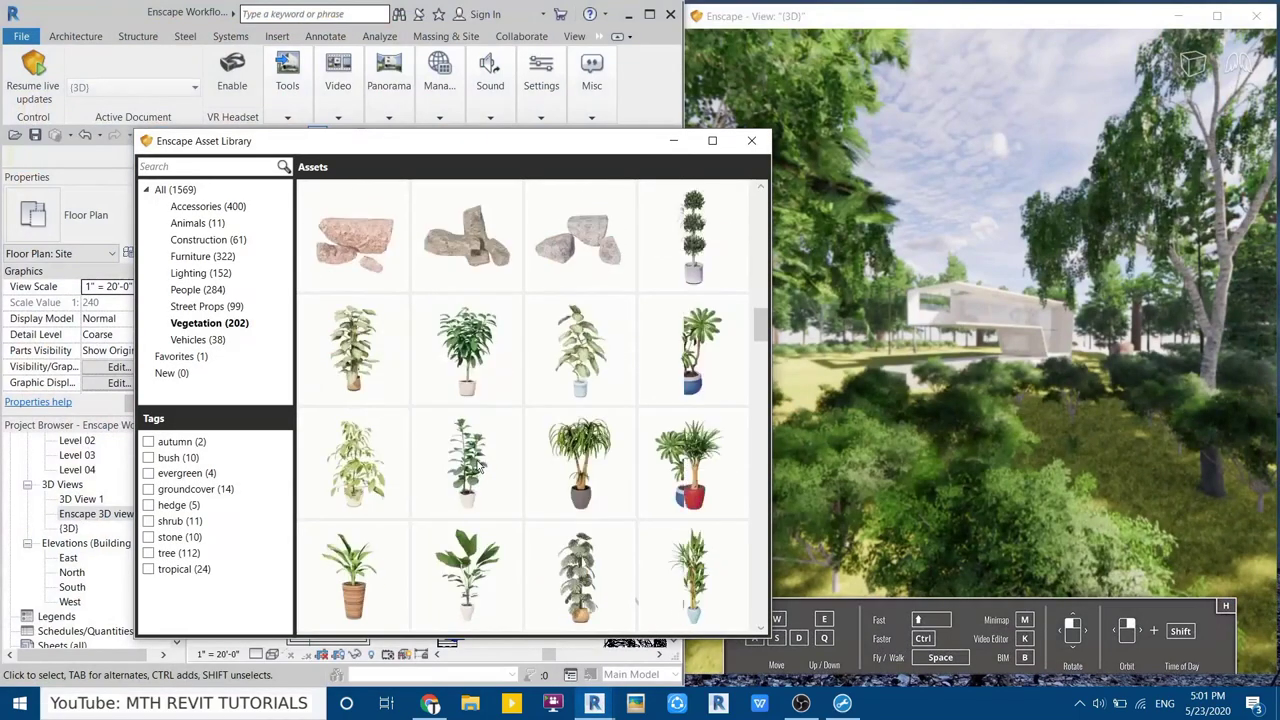
pyautogui.click(480, 468)
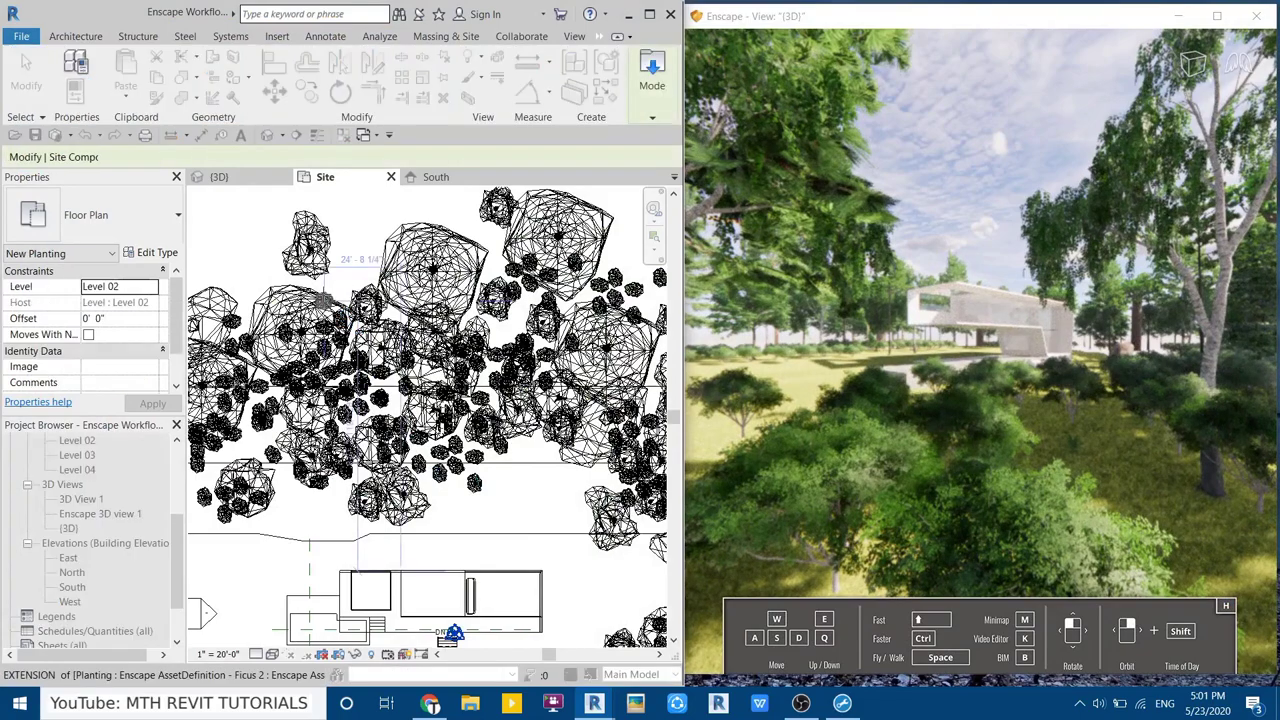
pyautogui.scroll(4, 343, 300)
pyautogui.click(392, 255)
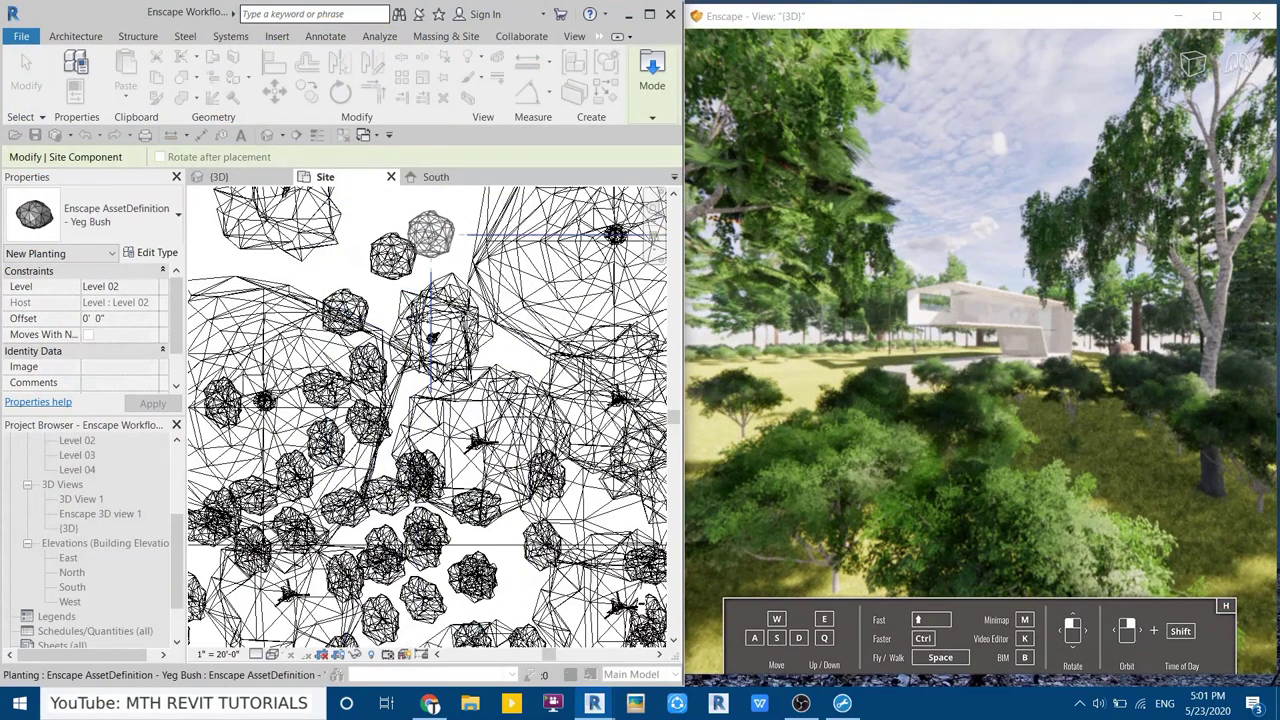
pyautogui.scroll(-3, 430, 235)
pyautogui.scroll(3, 430, 380)
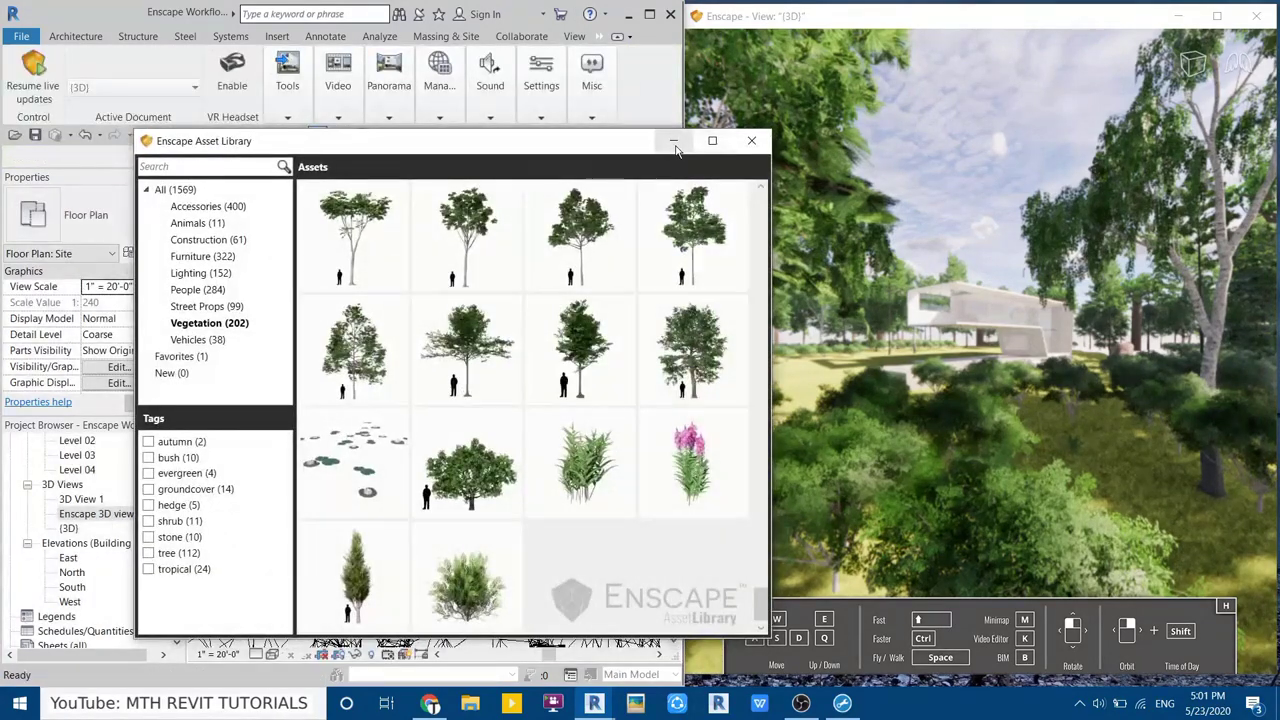
pyautogui.click(673, 141)
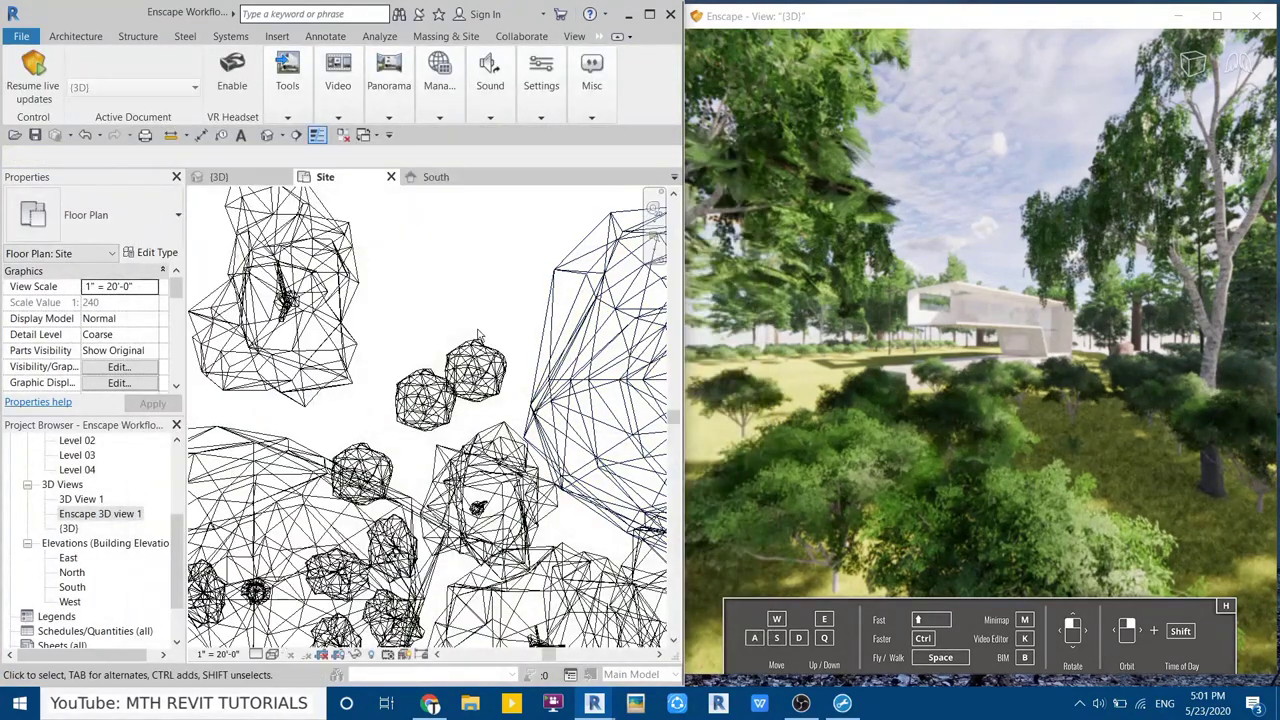
# Copy the new Yeg Bush to two more spots using Copy with Multiple
pyautogui.click(475, 368)
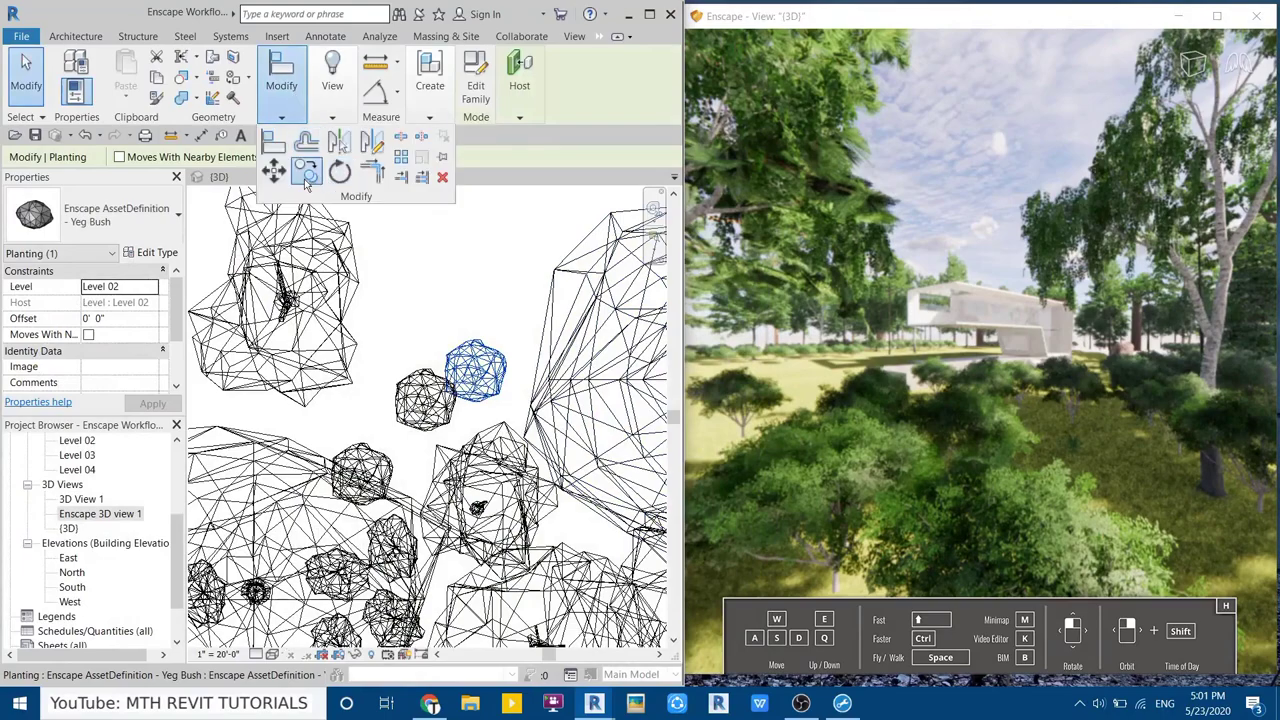
pyautogui.click(307, 172)
pyautogui.scroll(-3, 428, 288)
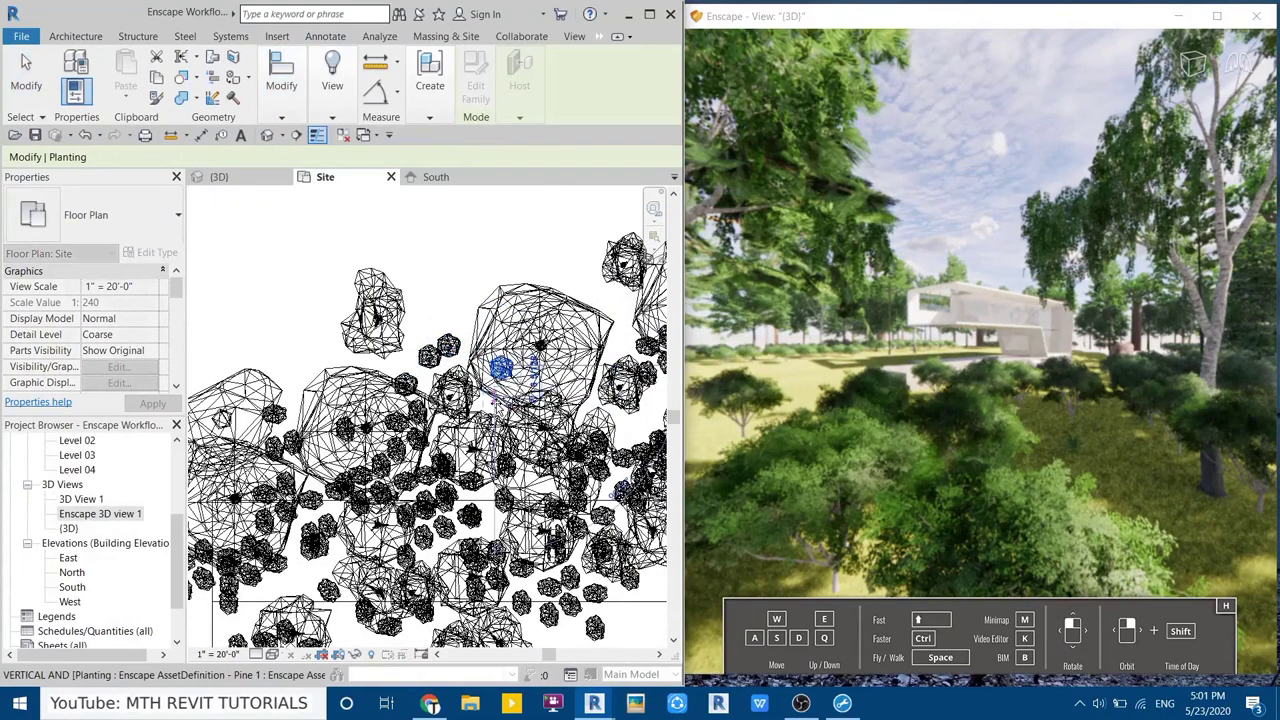
pyautogui.moveTo(568, 378); pyautogui.dragTo(490, 420, button='middle')
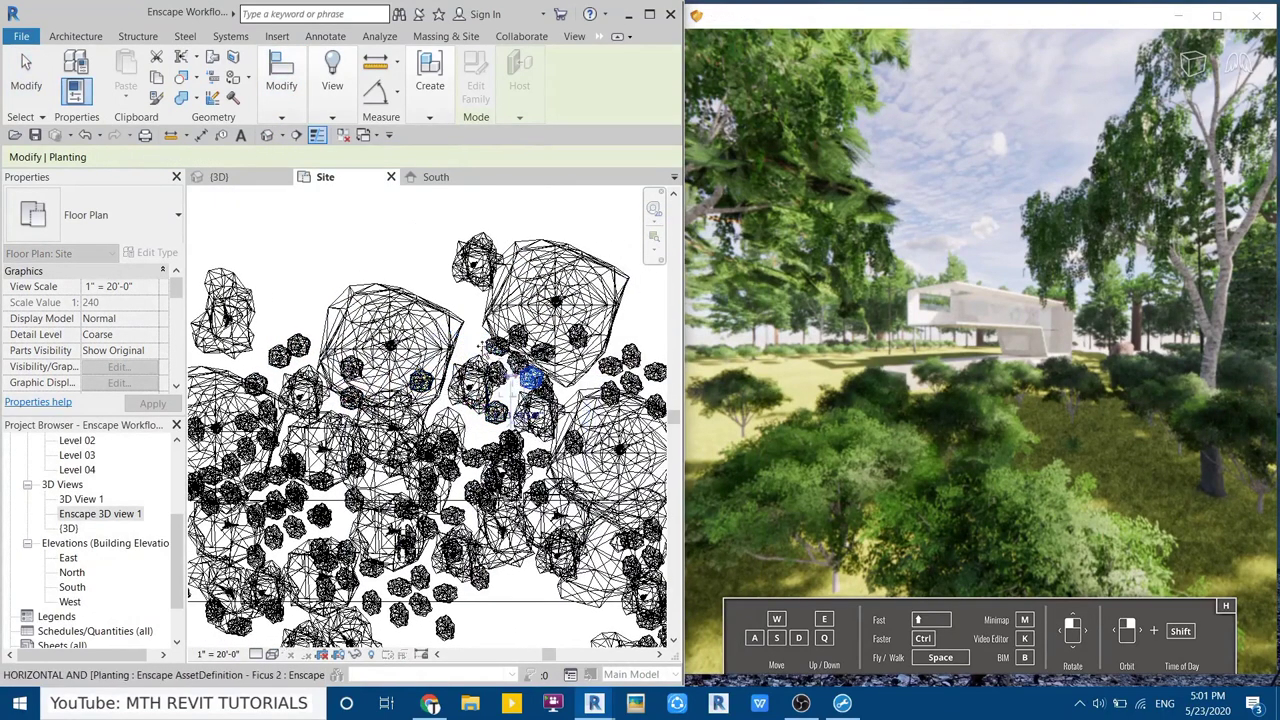
pyautogui.scroll(2, 451, 340)
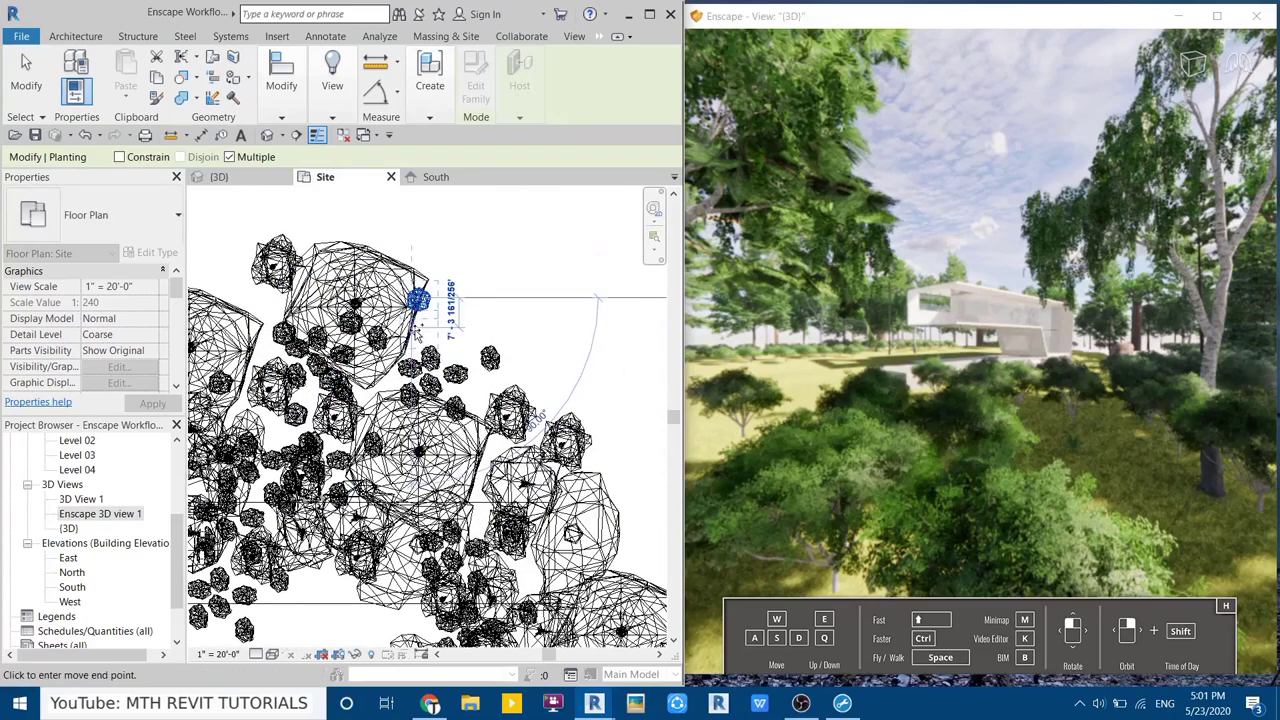
pyautogui.click(451, 340)
pyautogui.click(541, 372)
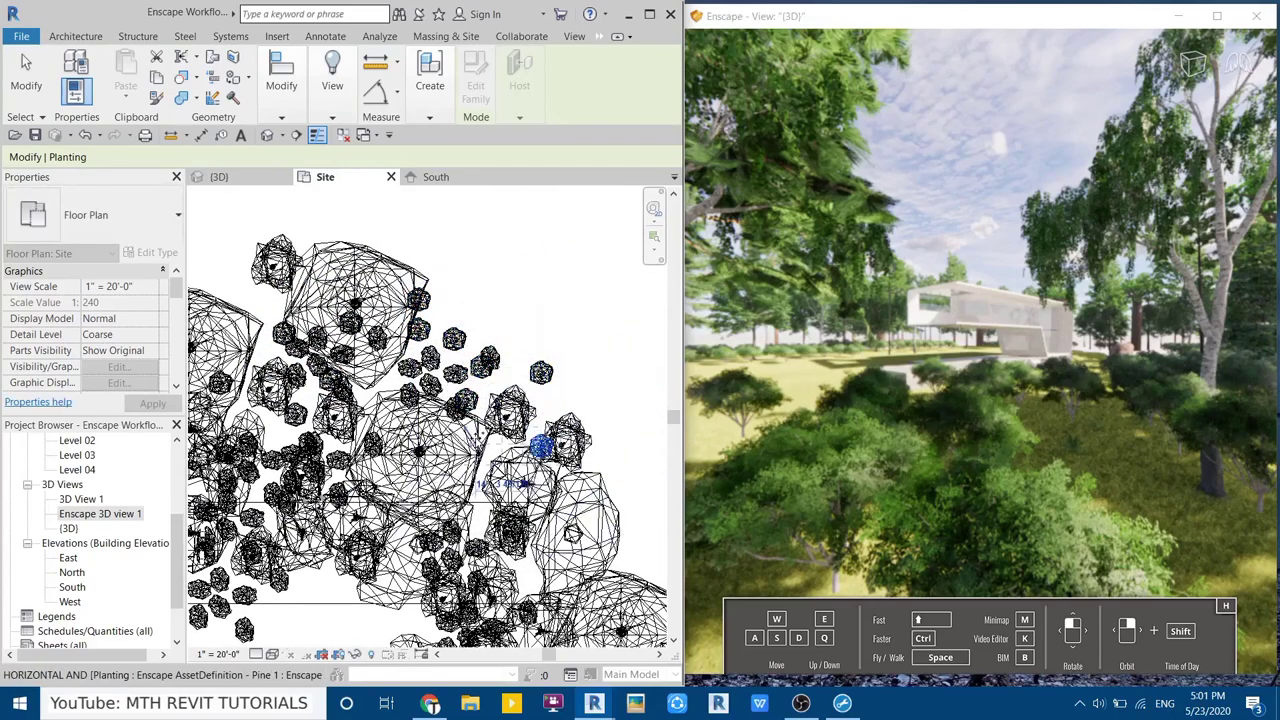
# Pan over the lower planting and cancel the Copy command from the right-click menu
pyautogui.moveTo(500, 462); pyautogui.dragTo(498, 372, button='middle')
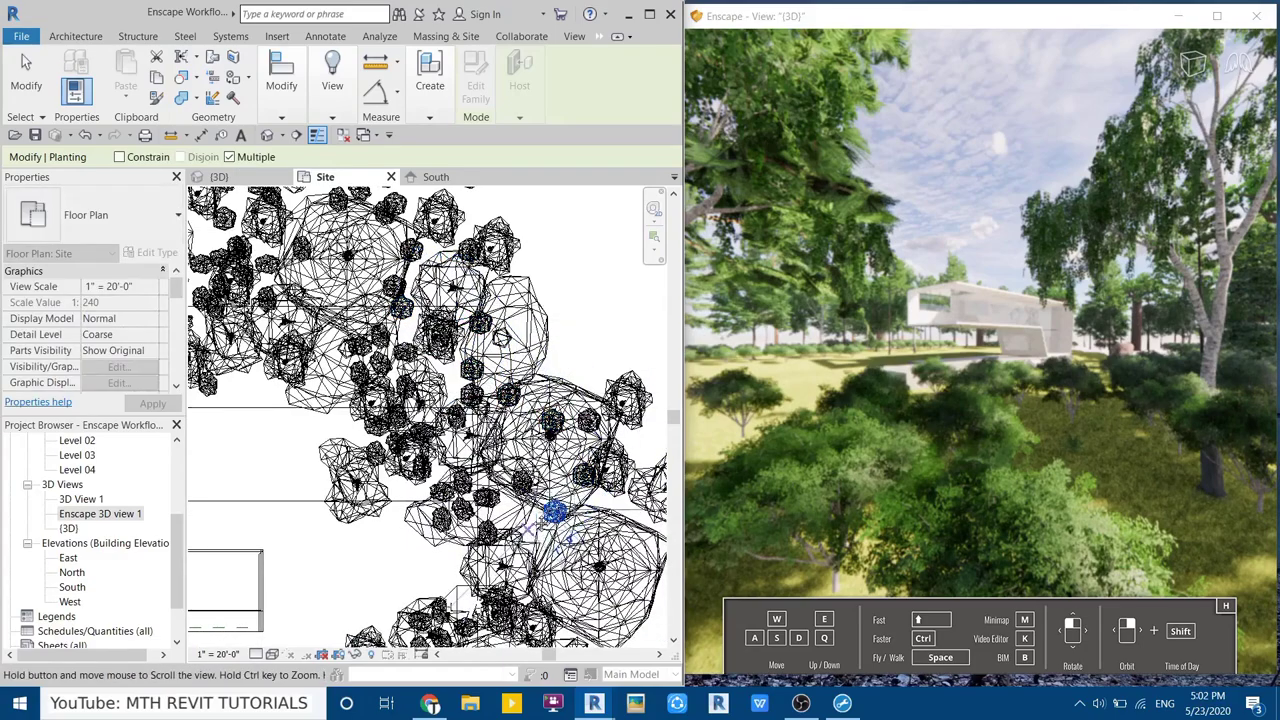
pyautogui.moveTo(555, 512); pyautogui.dragTo(557, 365, button='middle')
pyautogui.moveTo(631, 501); pyautogui.dragTo(510, 190, button='middle')
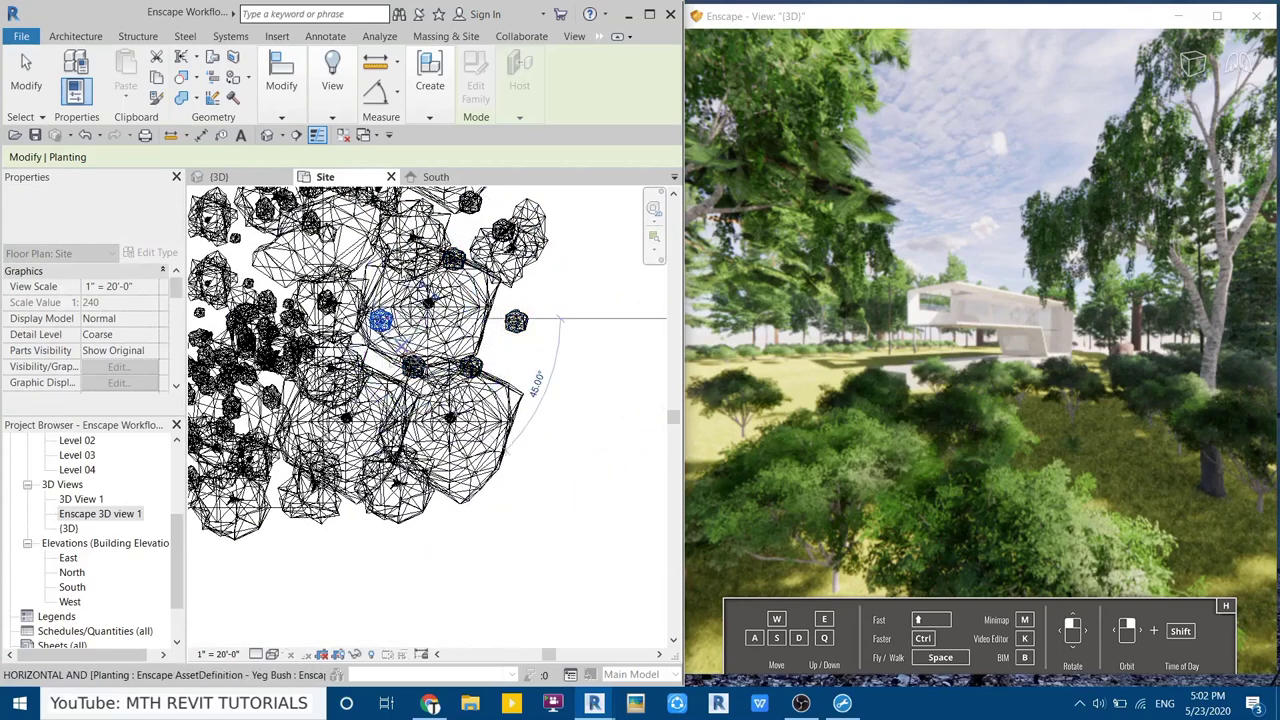
pyautogui.rightClick(586, 258)
pyautogui.click(600, 268)
pyautogui.rightClick(560, 298)
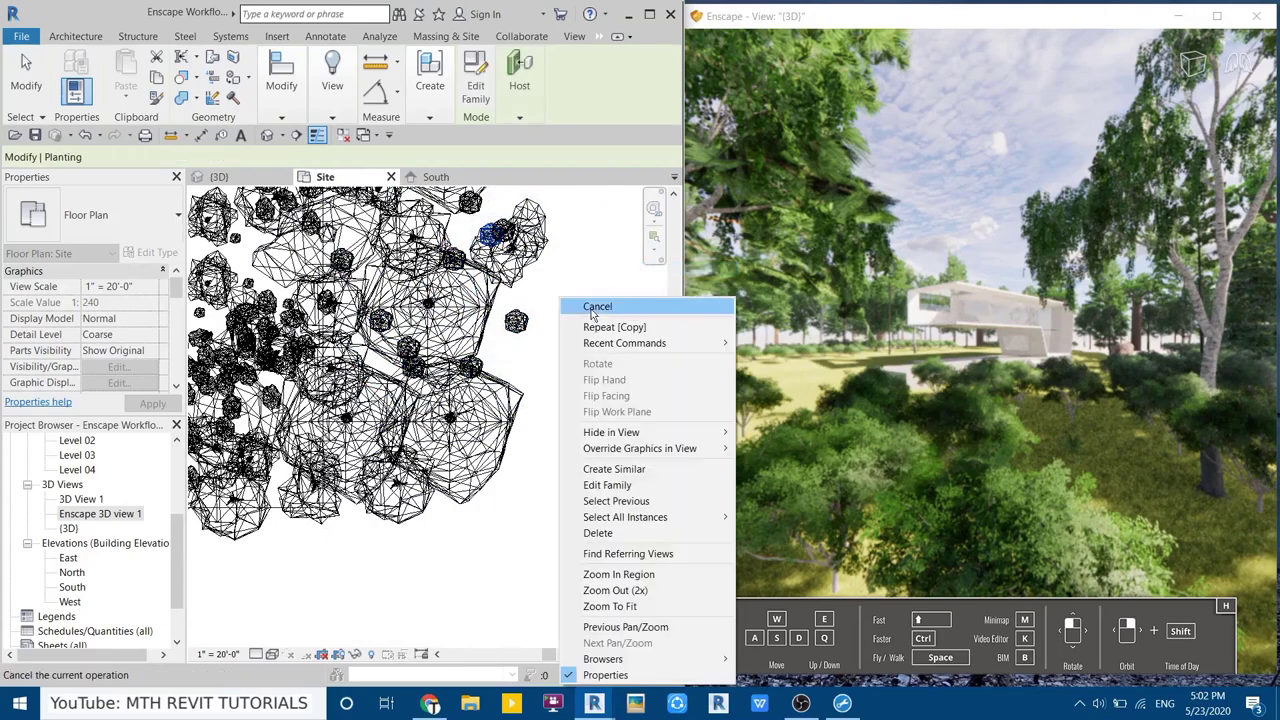
pyautogui.click(597, 307)
pyautogui.moveTo(1217, 16)
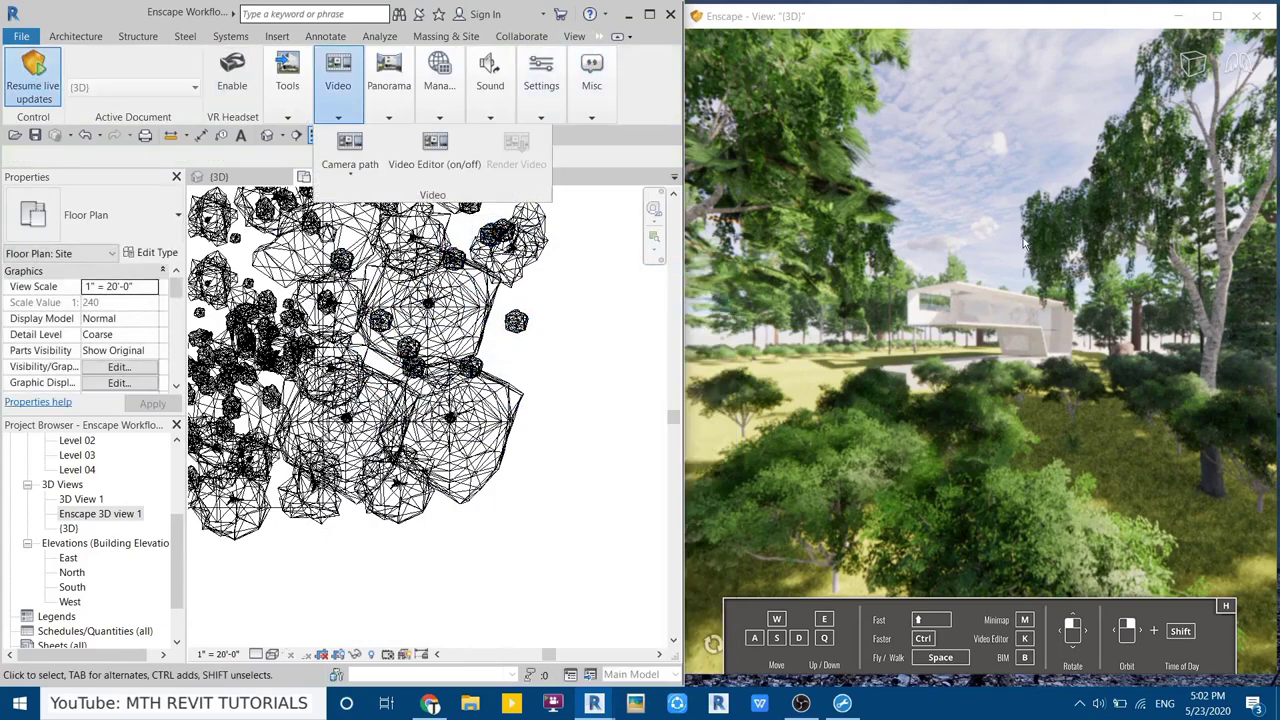
pyautogui.click(1217, 16)
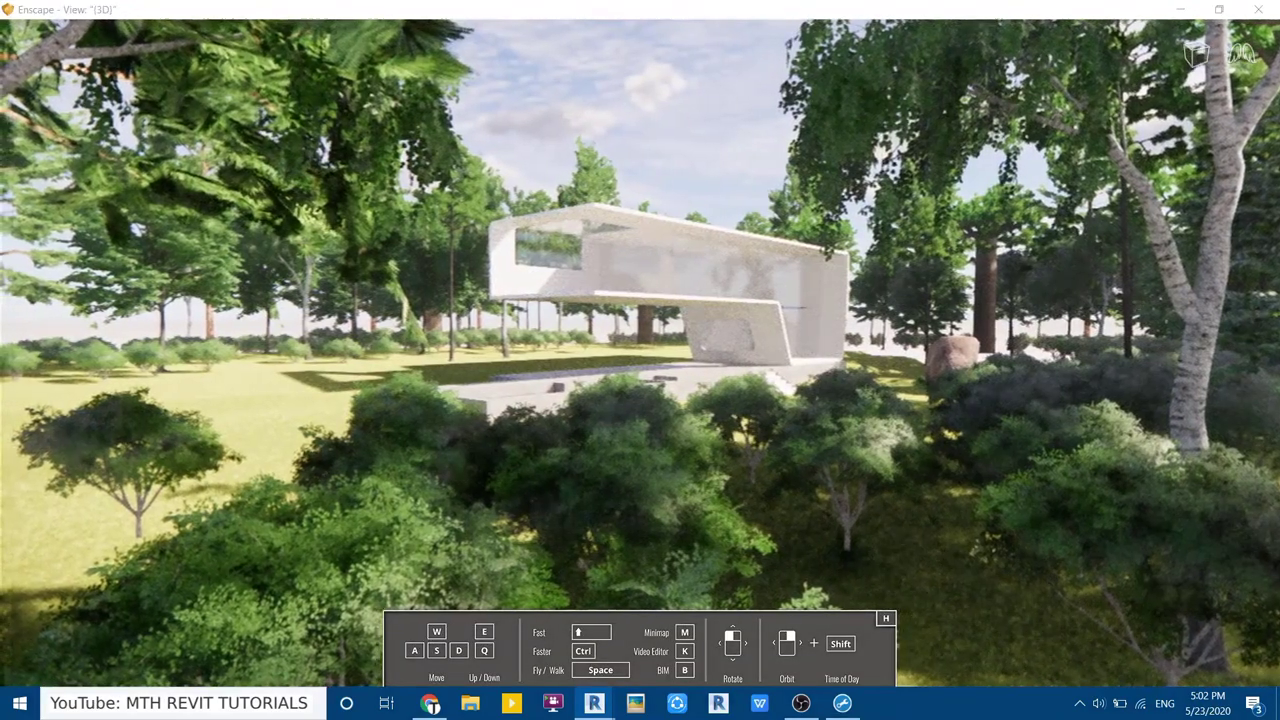
pyautogui.moveTo(620, 414); pyautogui.dragTo(596, 408)
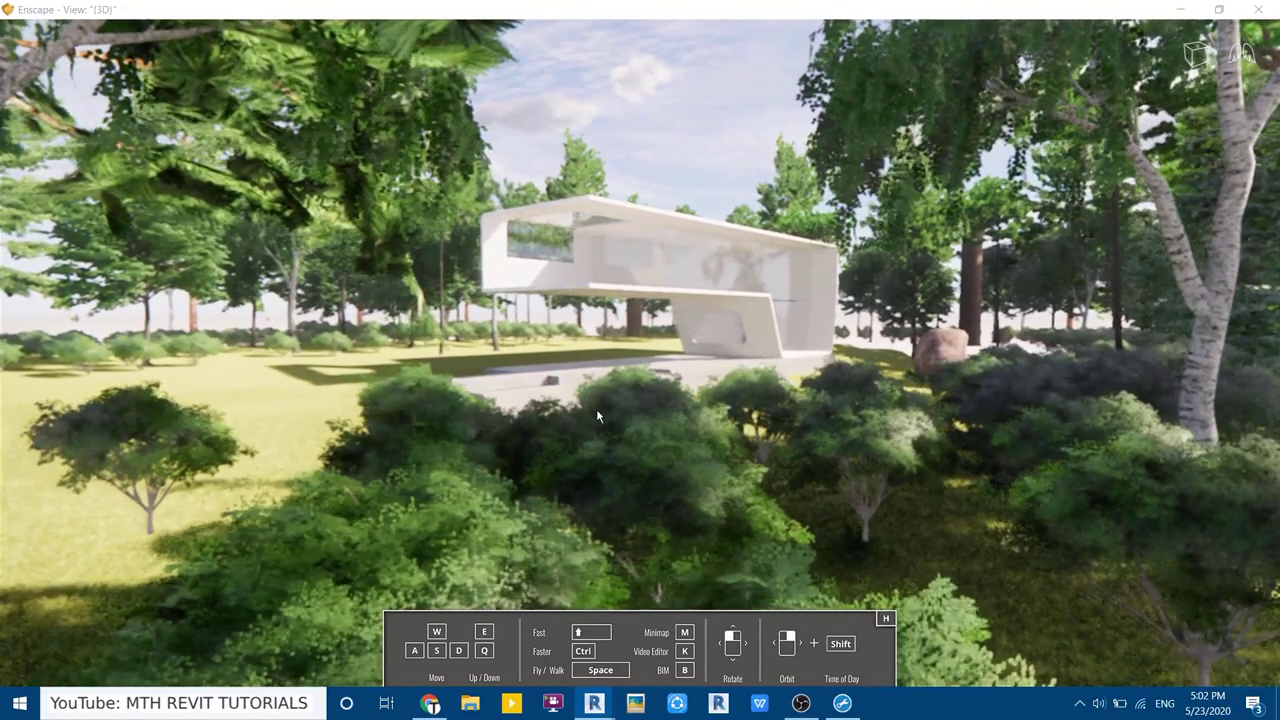
pyautogui.press('d')
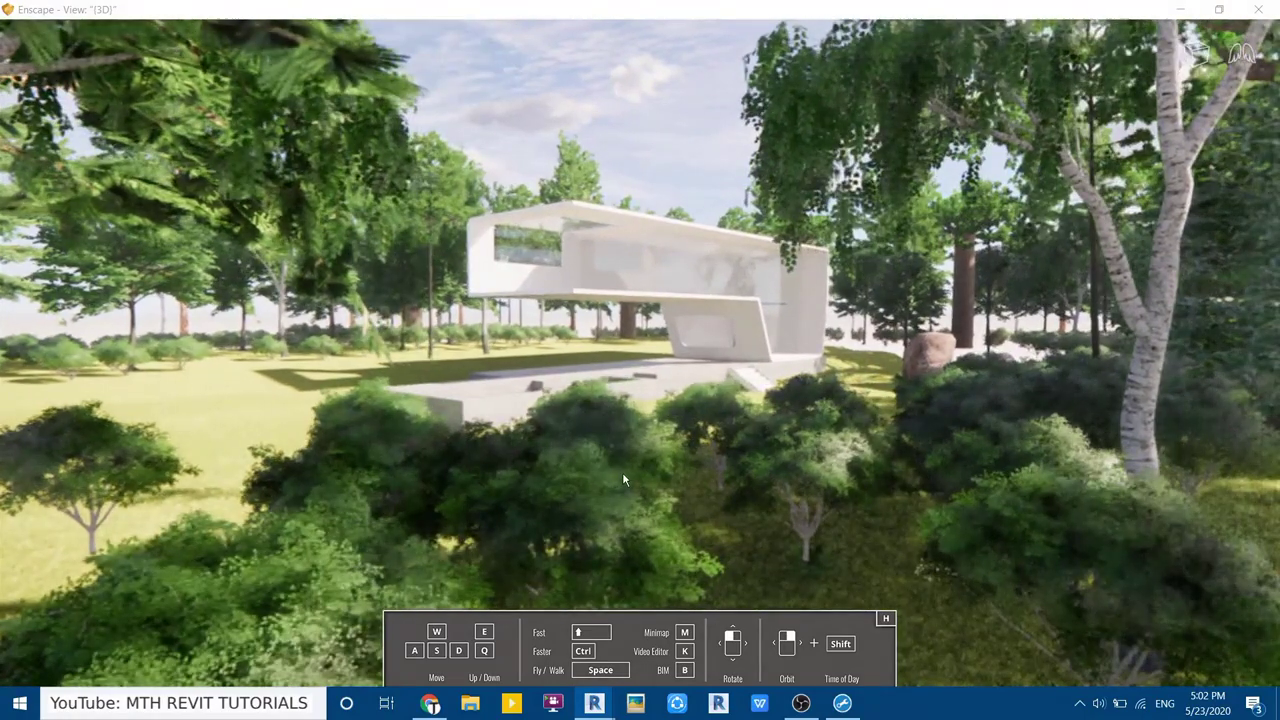
pyautogui.click(1219, 9)
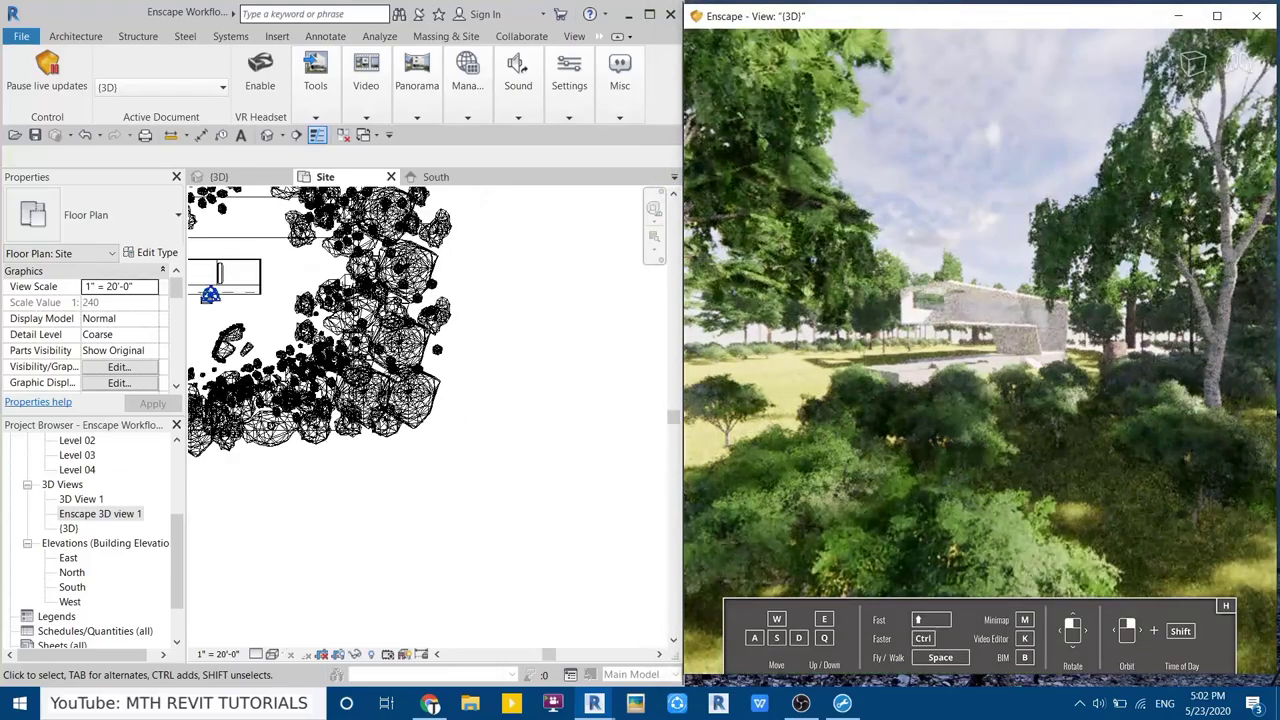
# Drag the Ficus 2 tree up and left to a new spot among the bushes
pyautogui.moveTo(636, 462); pyautogui.dragTo(520, 470, button='middle')
pyautogui.scroll(3, 390, 486)
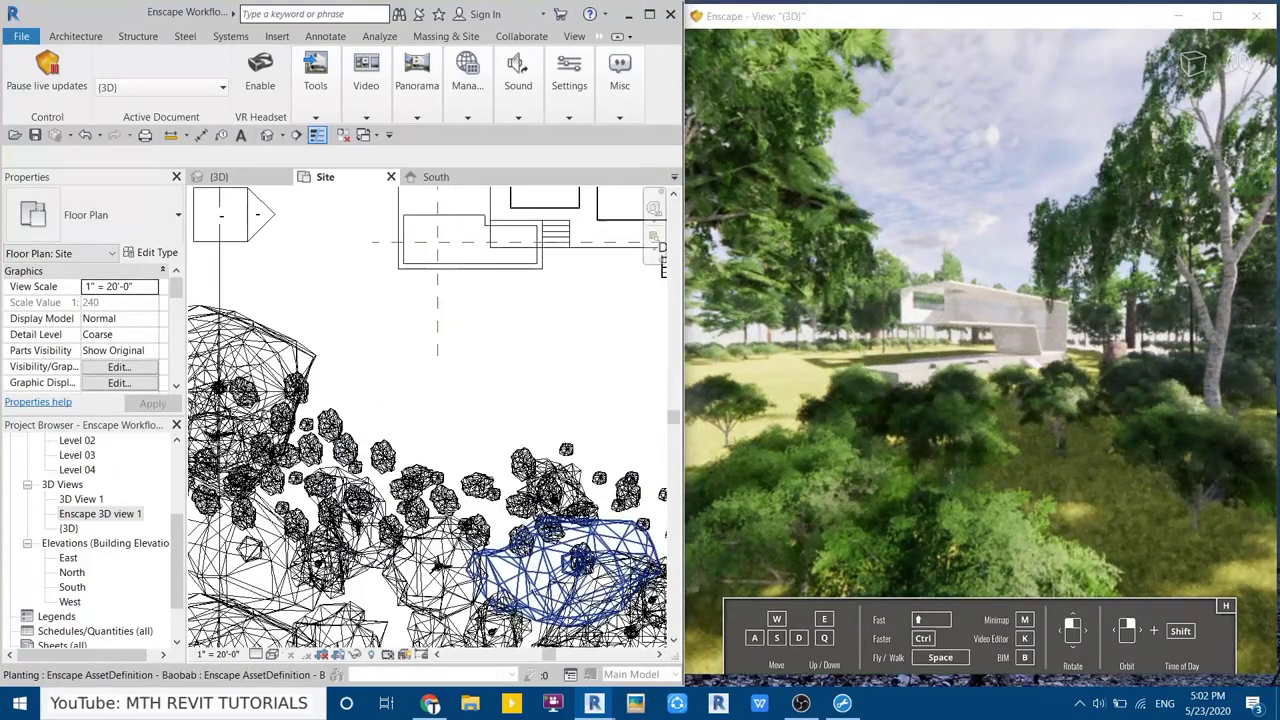
pyautogui.moveTo(390, 486); pyautogui.dragTo(490, 521, button='middle')
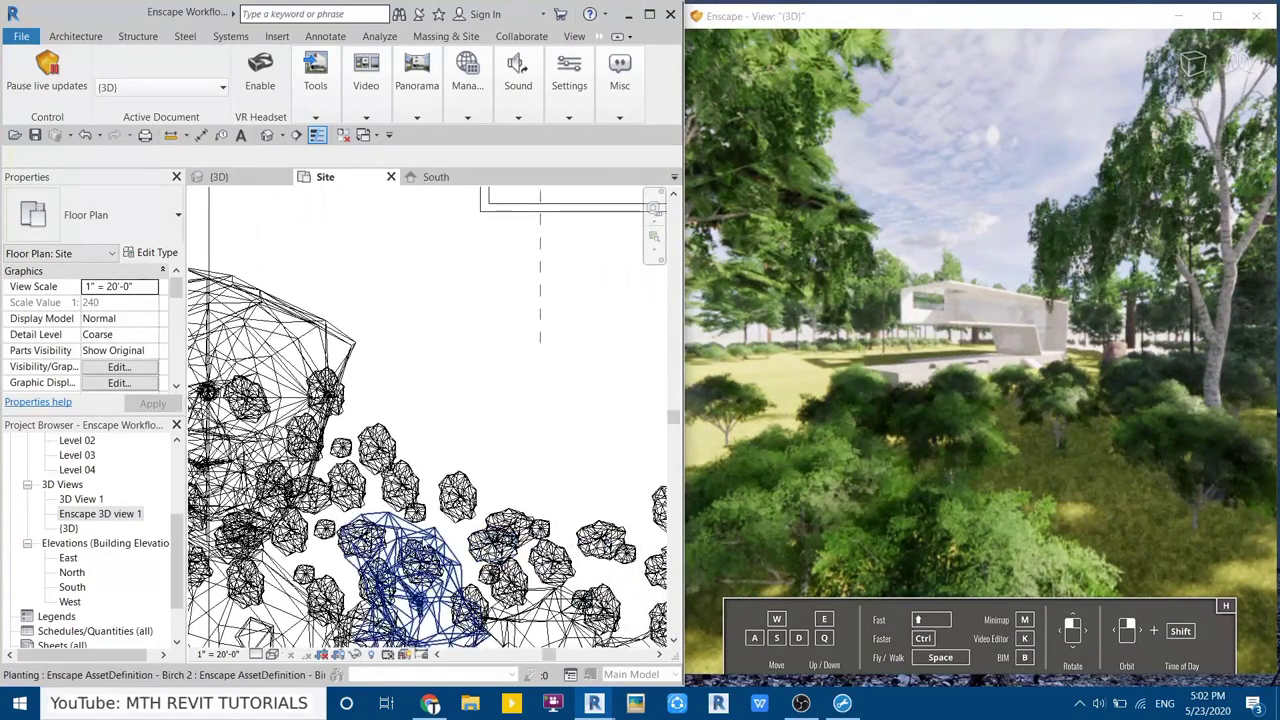
pyautogui.moveTo(270, 556); pyautogui.dragTo(495, 551, button='middle')
pyautogui.click(600, 443)
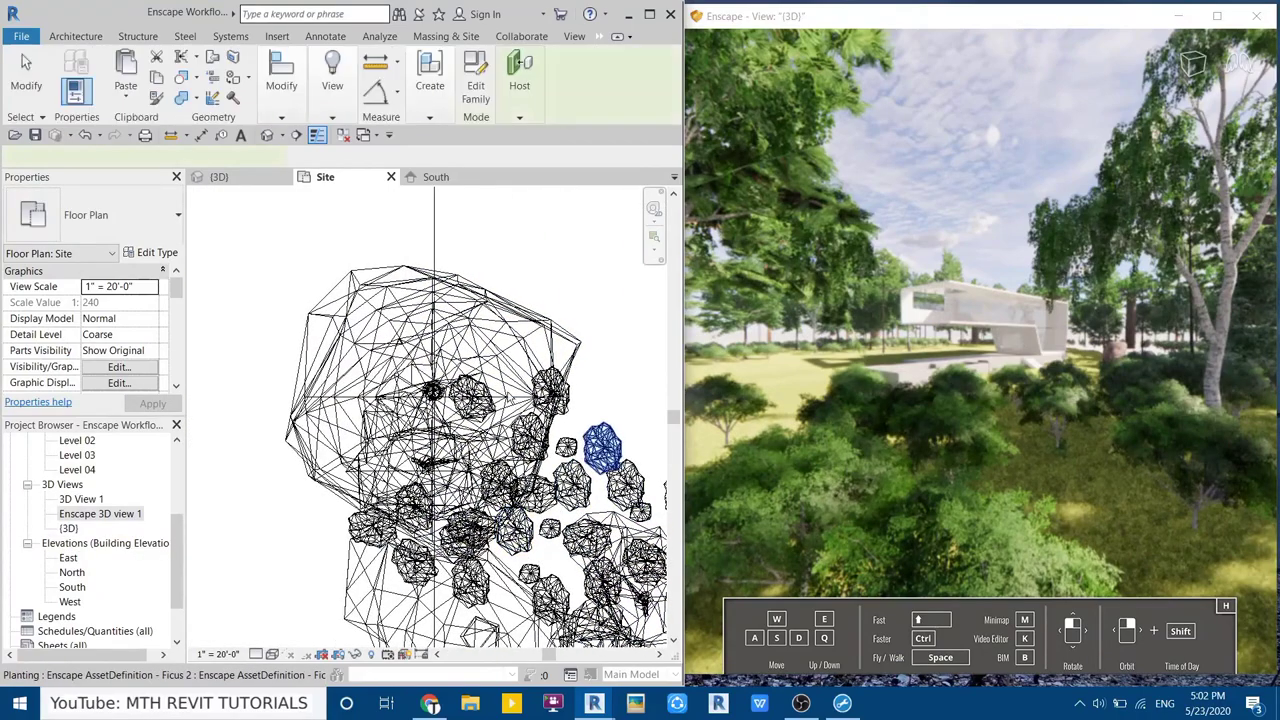
pyautogui.moveTo(600, 443)
pyautogui.mouseDown()
pyautogui.moveTo(481, 368)
pyautogui.moveTo(414, 371)
pyautogui.mouseUp()
pyautogui.moveTo(414, 371); pyautogui.dragTo(274, 368, button='middle')
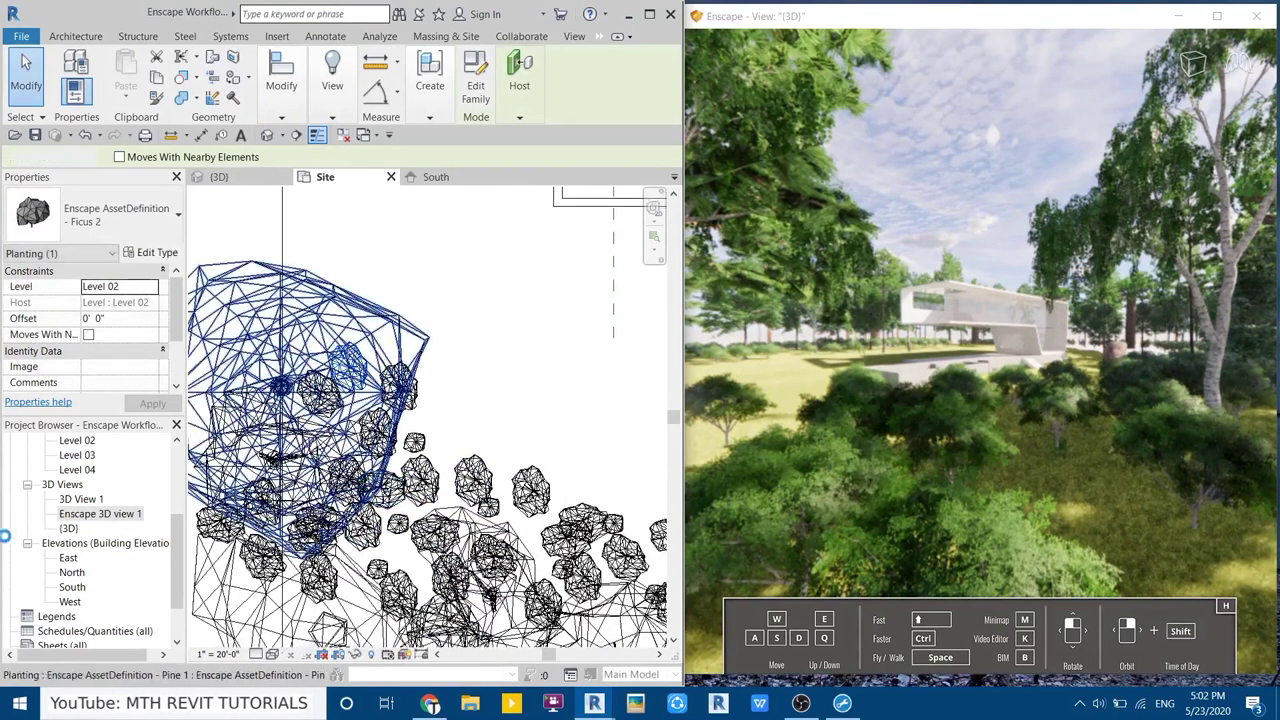
# Show the Enscape 3D view 1 camera, nudge the Ficus 2 tree right, and deselect
pyautogui.click(110, 516)
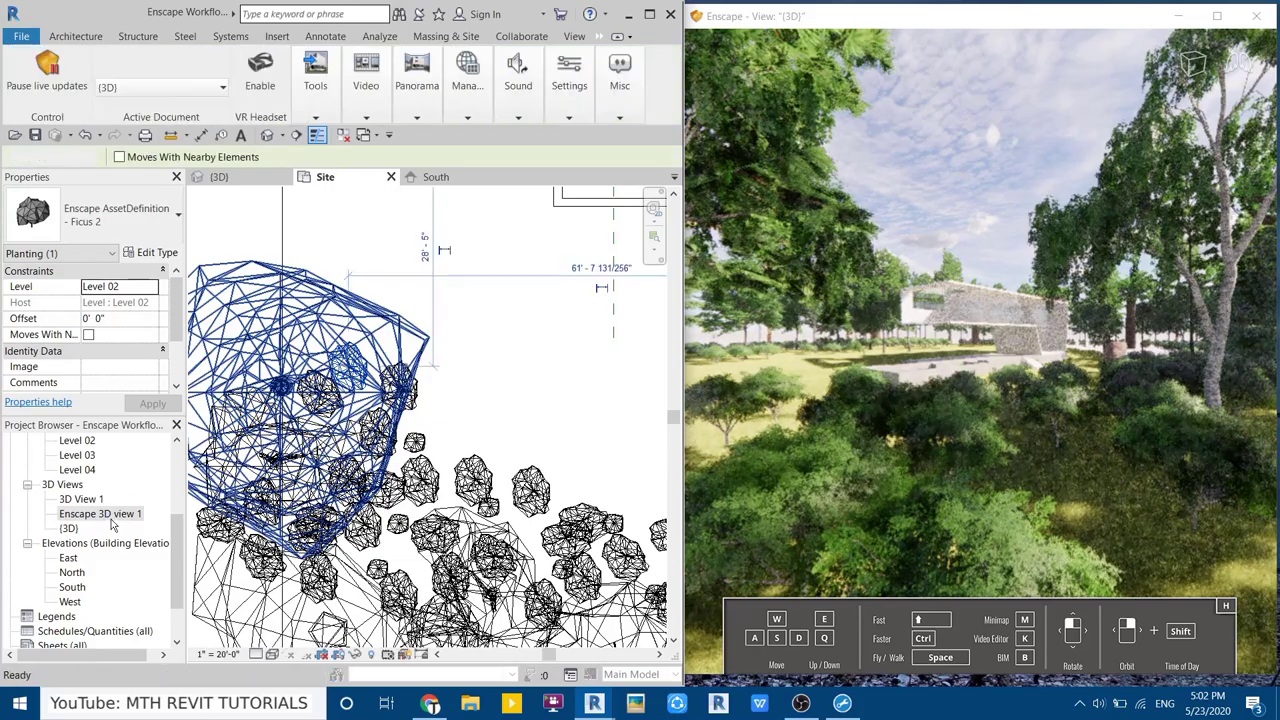
pyautogui.rightClick(110, 516)
pyautogui.click(227, 250)
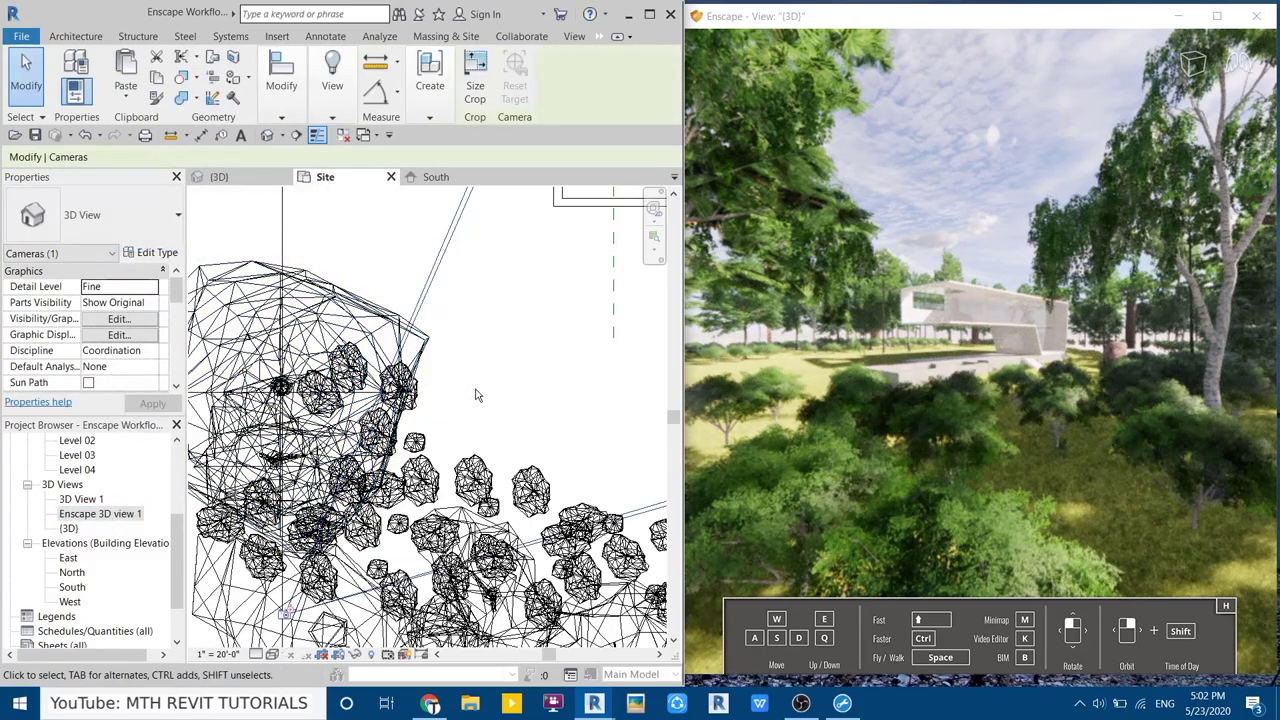
pyautogui.scroll(3, 470, 470)
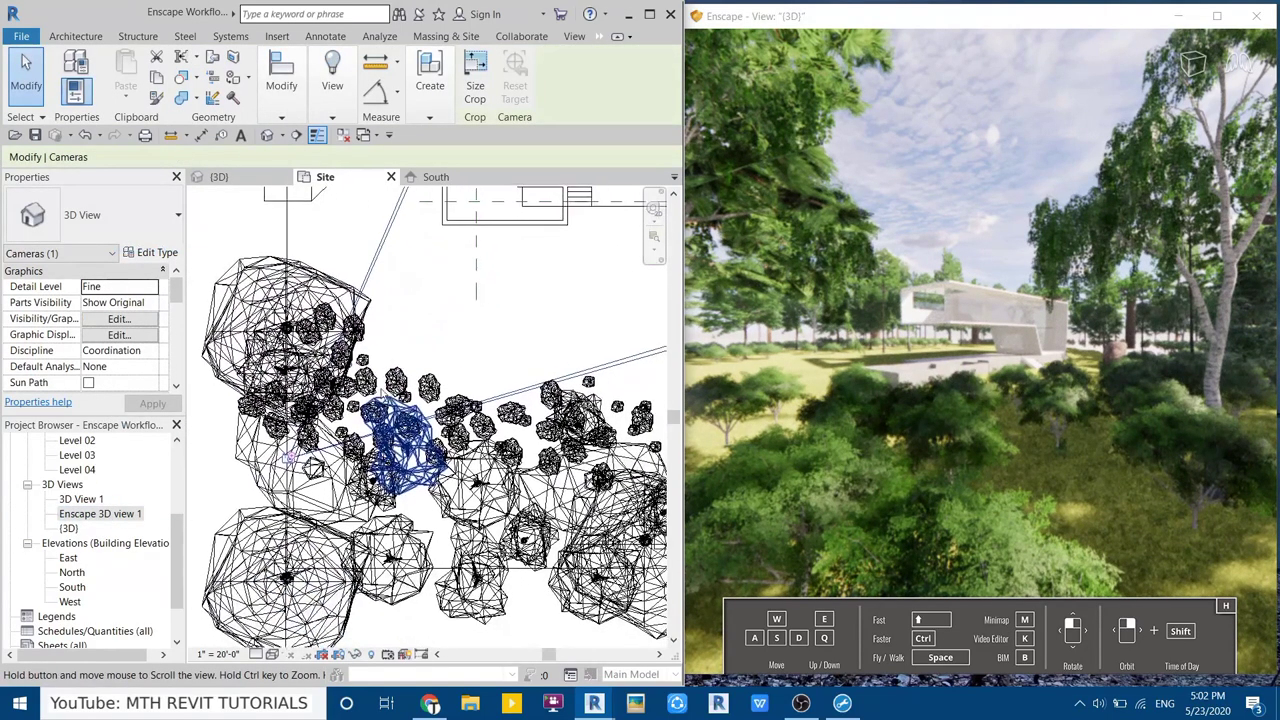
pyautogui.moveTo(416, 345)
pyautogui.mouseDown()
pyautogui.moveTo(482, 355)
pyautogui.moveTo(350, 336)
pyautogui.moveTo(333, 415)
pyautogui.mouseUp()
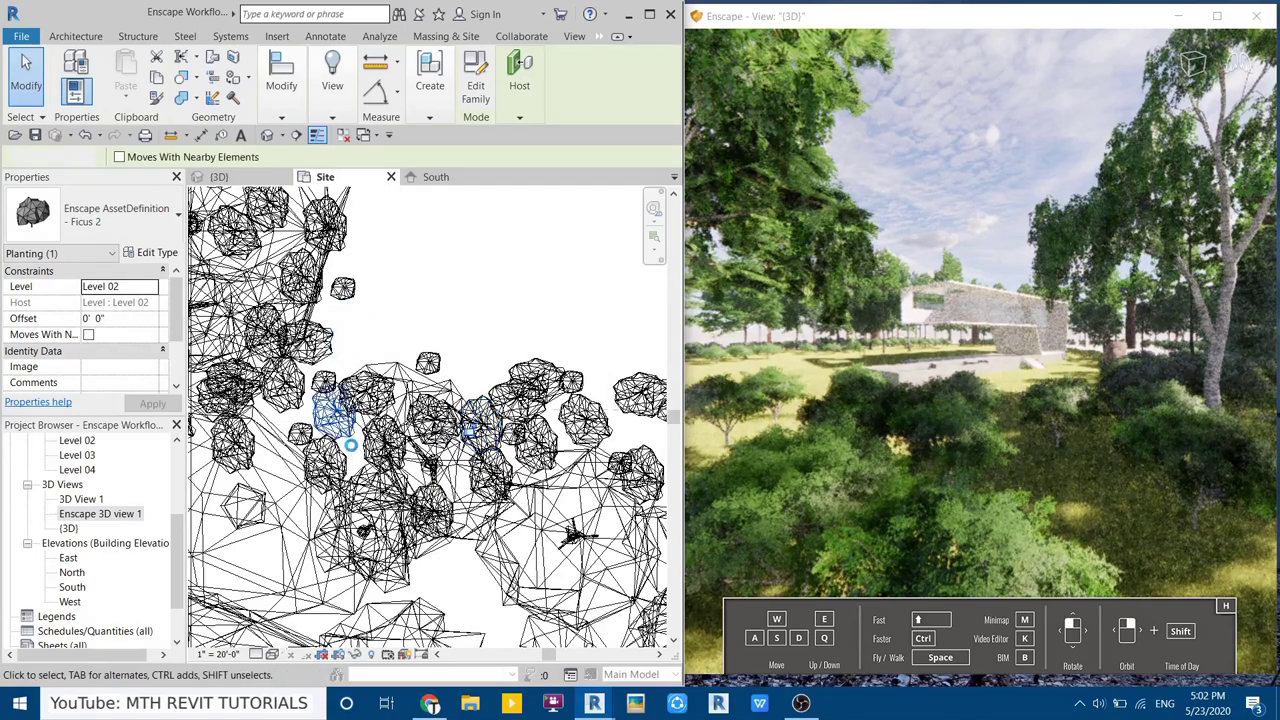
pyautogui.press('Escape')
pyautogui.moveTo(400, 420); pyautogui.dragTo(433, 420, button='middle')
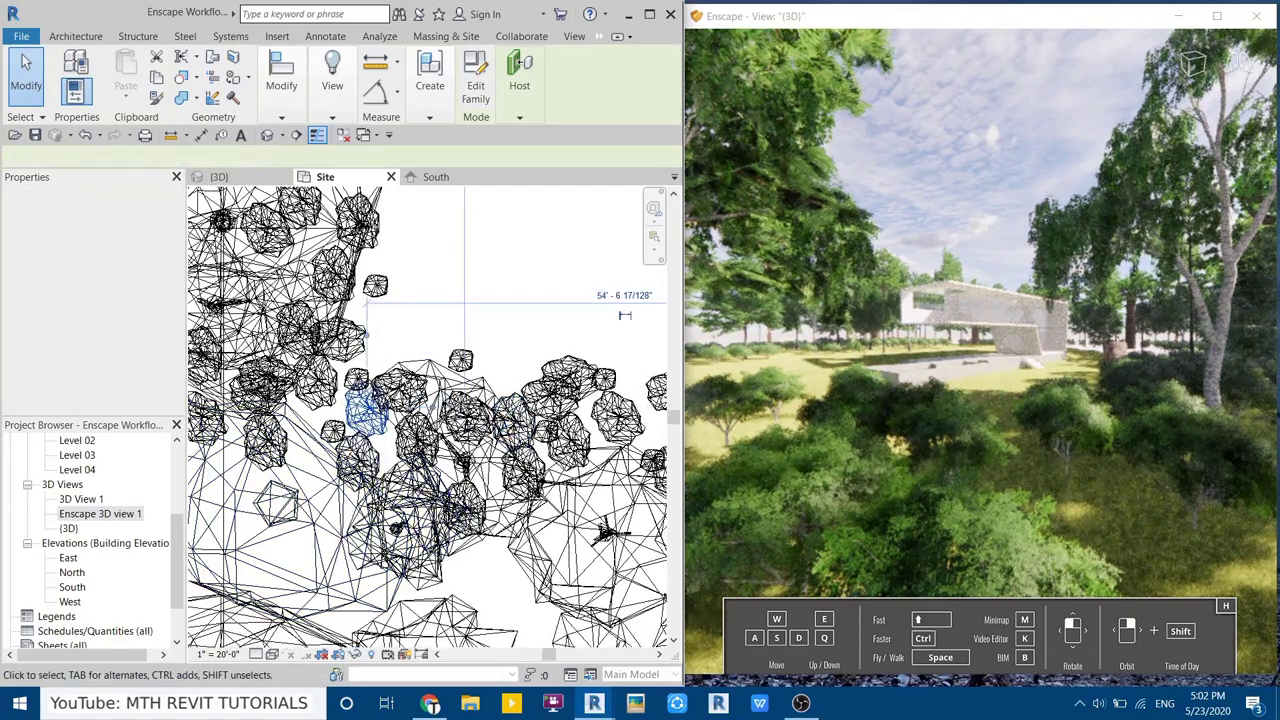
pyautogui.click(366, 412)
# Show the Enscape 3D view 1 camera and drag the Pine 6 tree down and right
pyautogui.rightClick(89, 519)
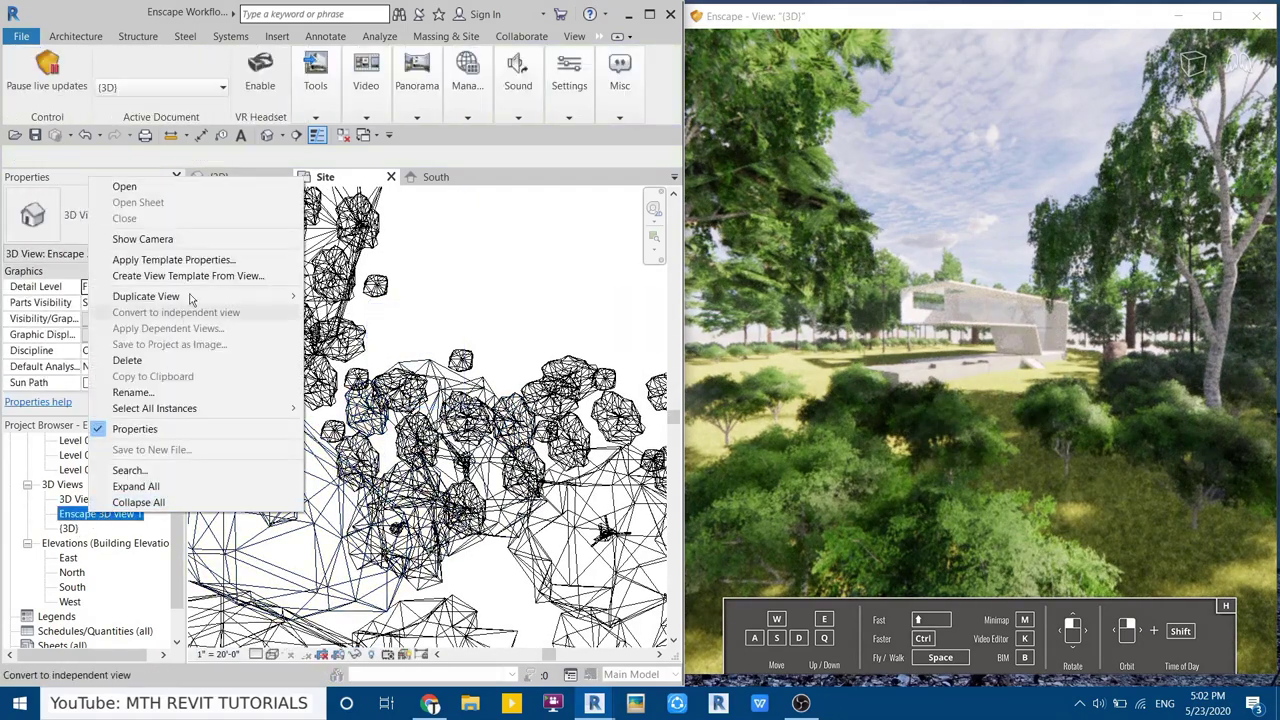
pyautogui.click(200, 240)
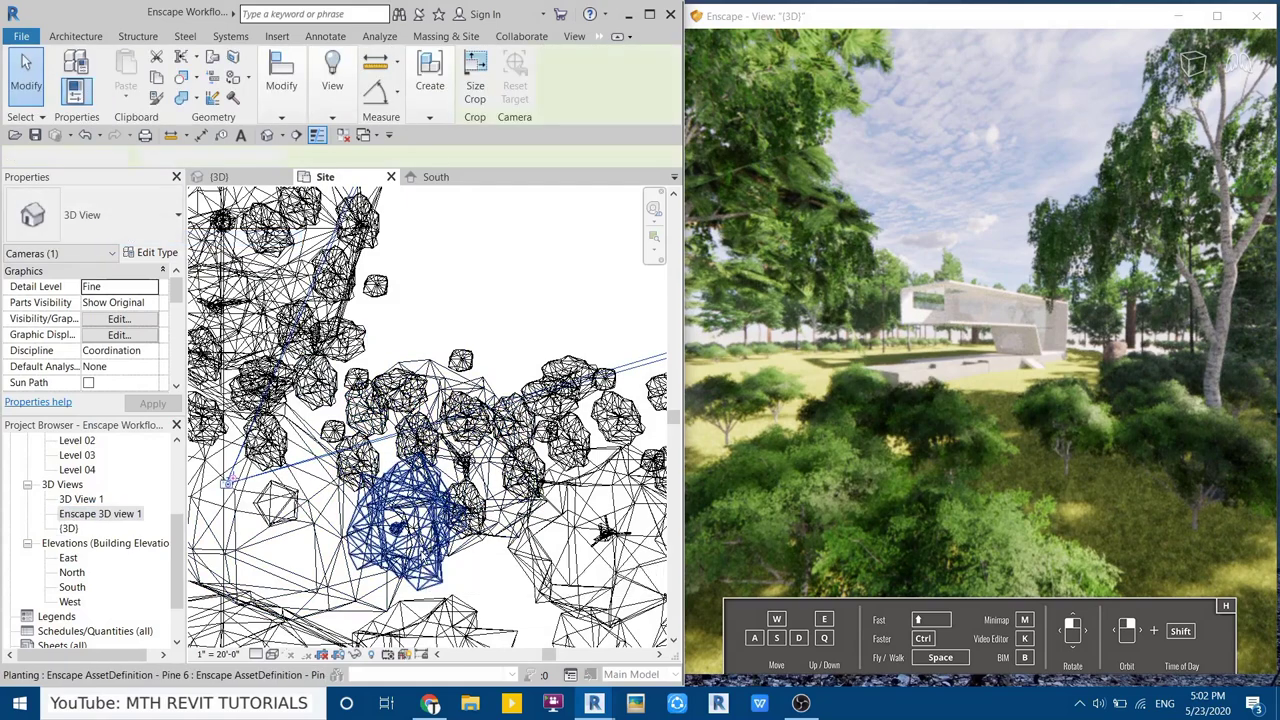
pyautogui.moveTo(425, 558); pyautogui.dragTo(477, 598)
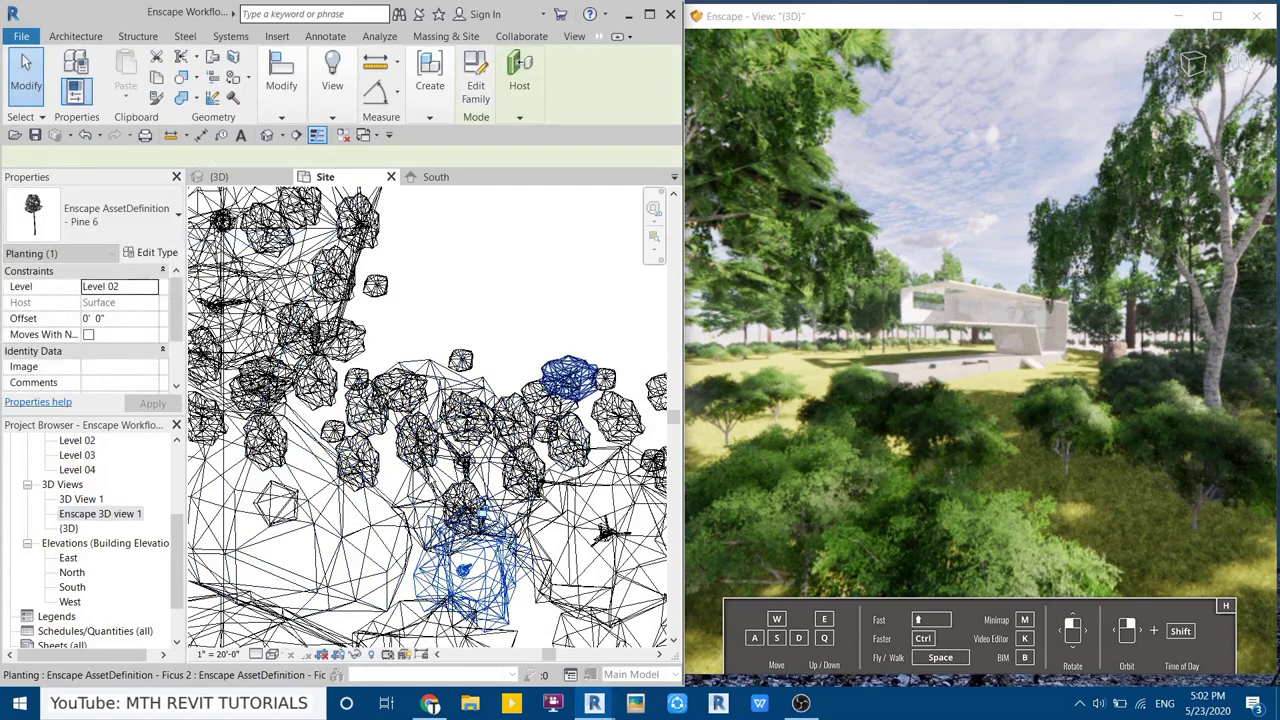
pyautogui.click(357, 457)
pyautogui.moveTo(451, 376); pyautogui.dragTo(462, 414, button='middle')
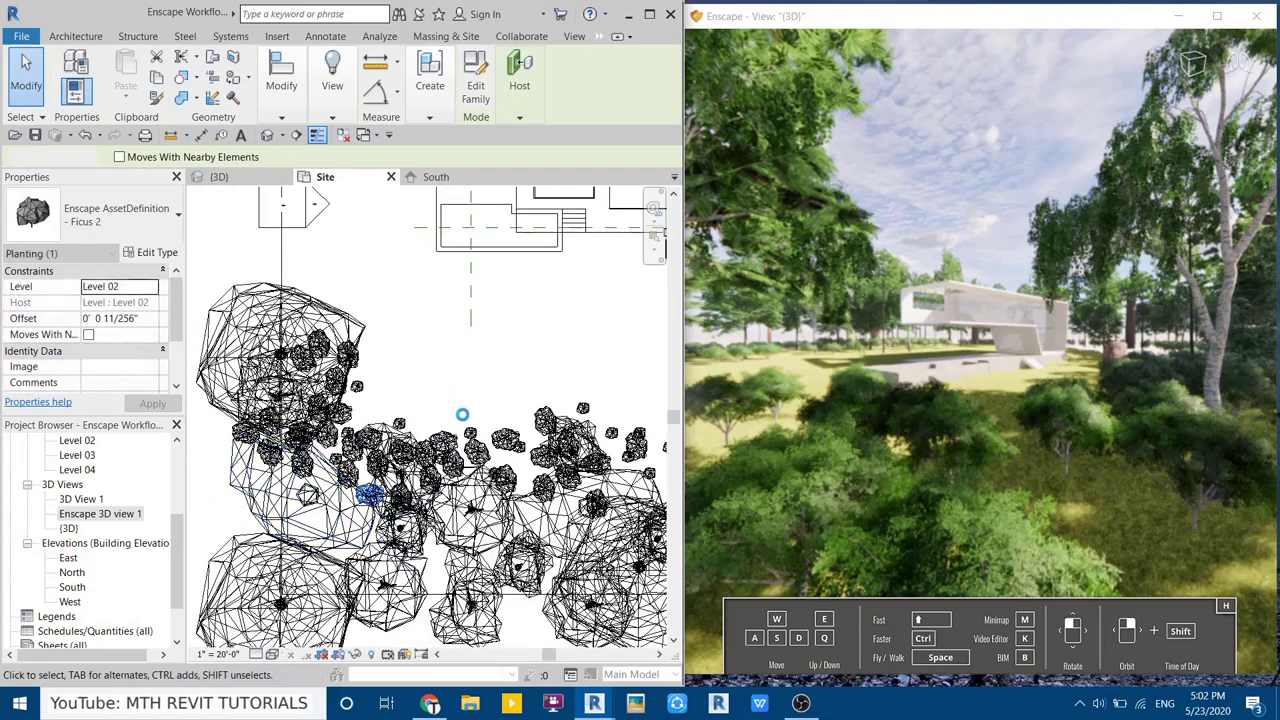
pyautogui.press('Escape')
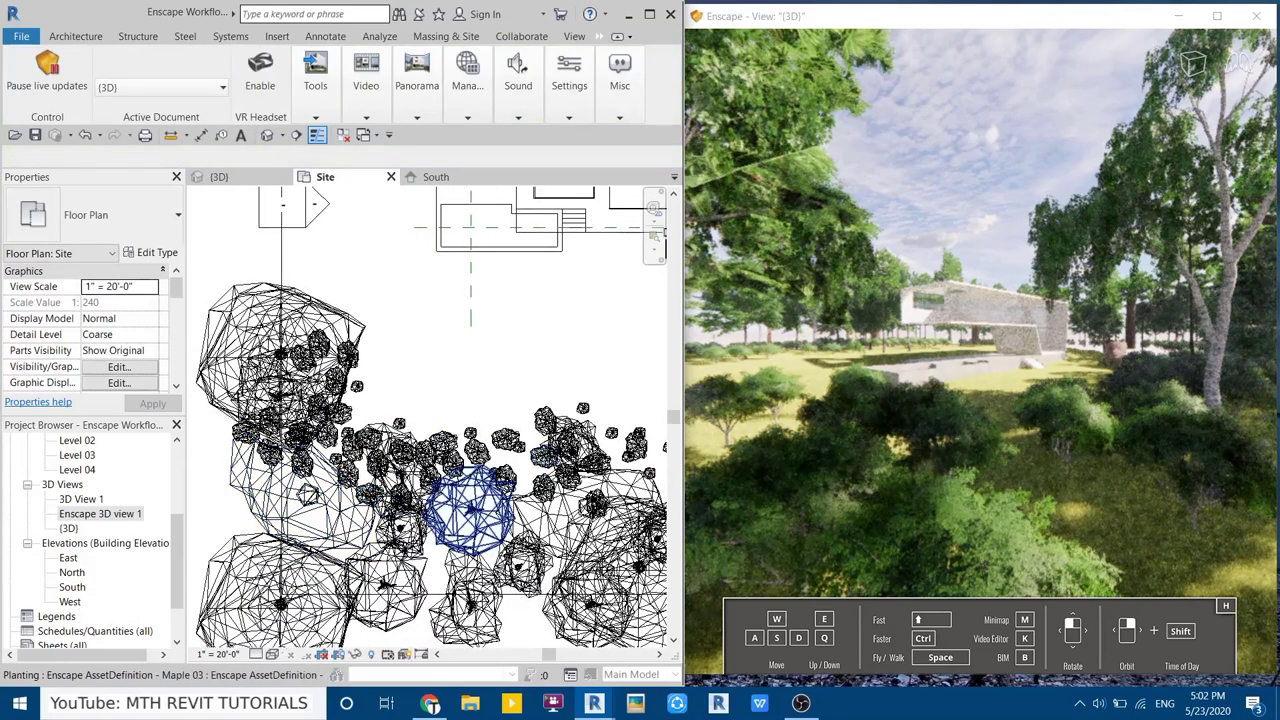
# Pan around the site plan, then maximize the Enscape window with Super+Up
pyautogui.scroll(2, 430, 500)
pyautogui.scroll(2, 430, 500)
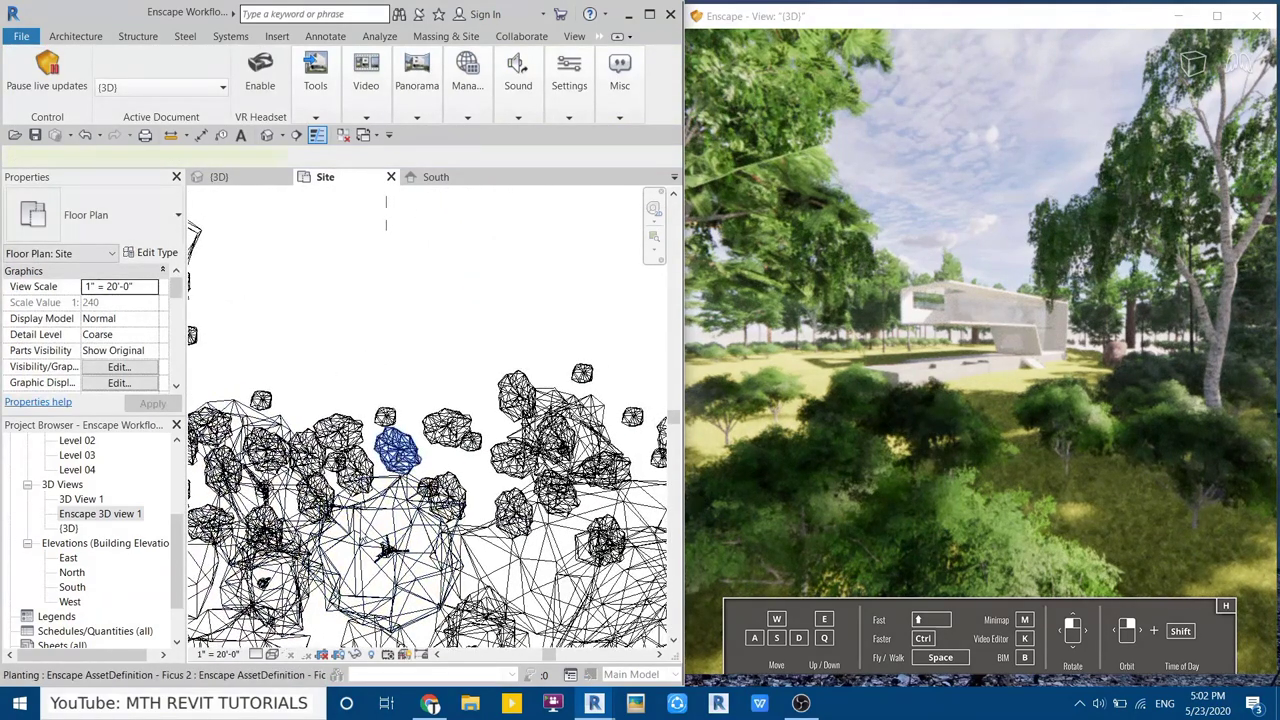
pyautogui.click(398, 452)
pyautogui.moveTo(398, 452); pyautogui.dragTo(430, 590, button='middle')
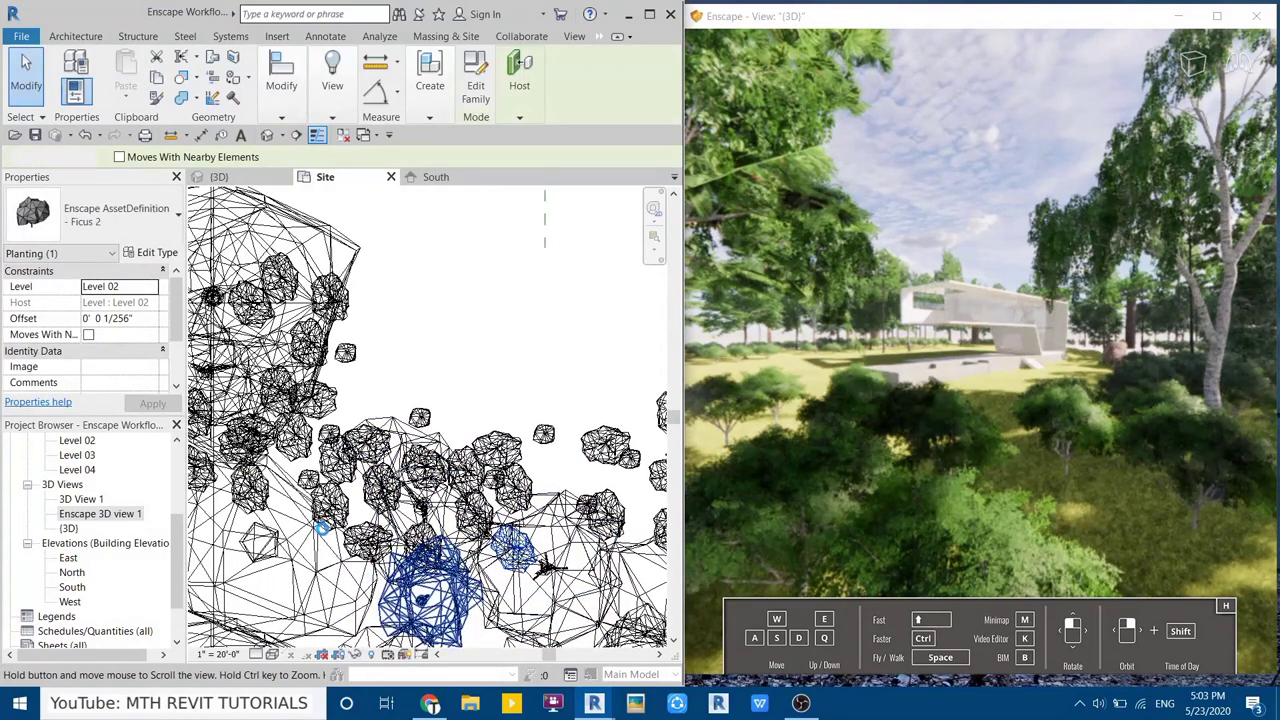
pyautogui.moveTo(321, 527); pyautogui.dragTo(331, 440, button='middle')
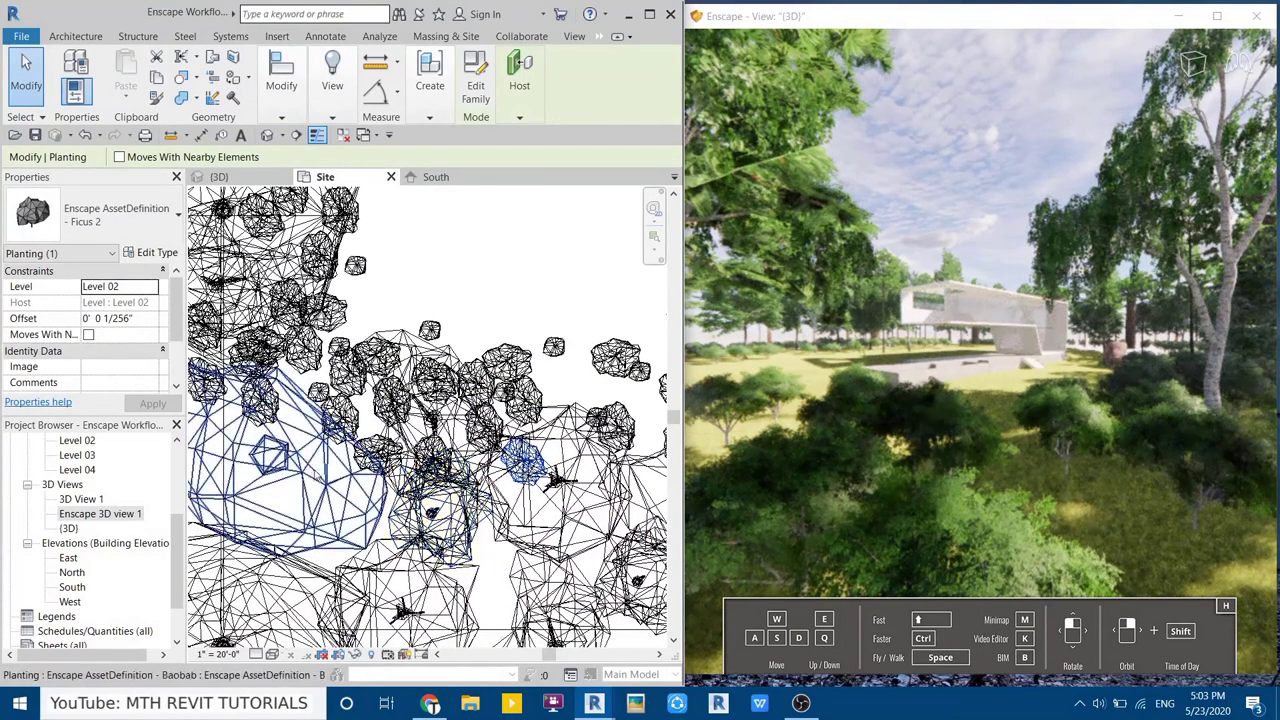
pyautogui.moveTo(556, 481); pyautogui.dragTo(631, 561, button='middle')
pyautogui.moveTo(947, 418); pyautogui.dragTo(955, 431)
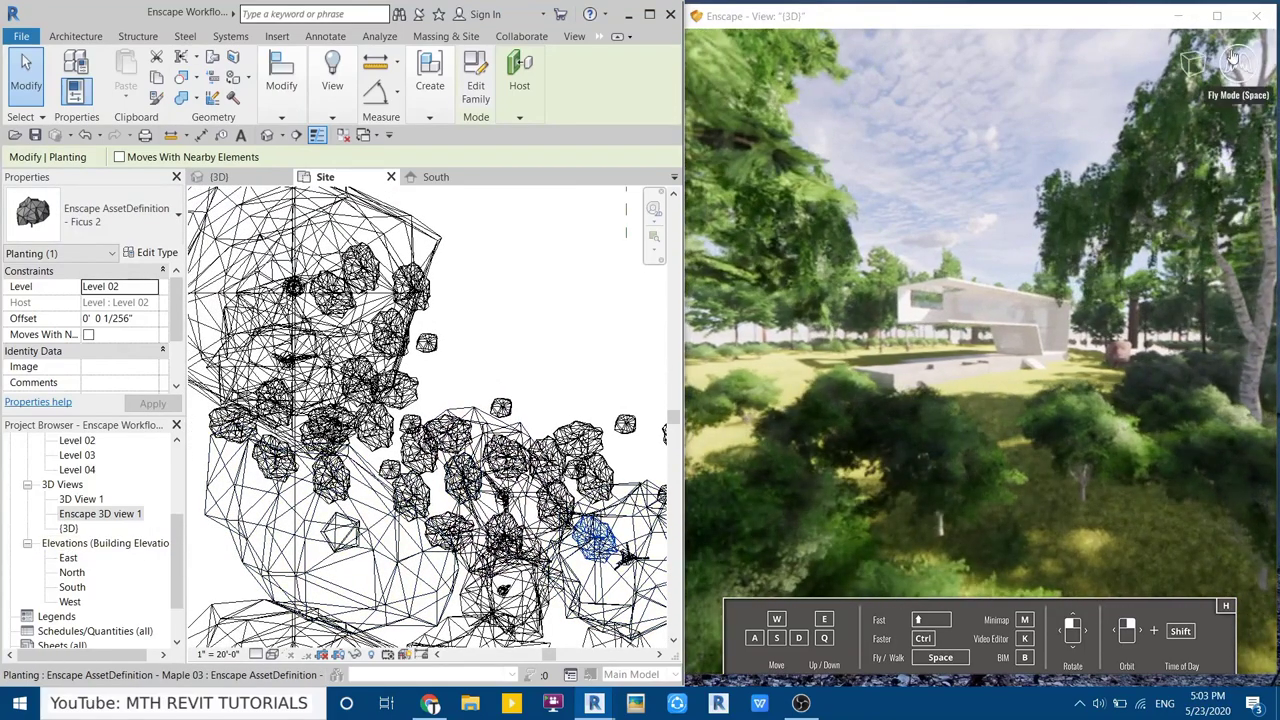
pyautogui.press('super+Up')
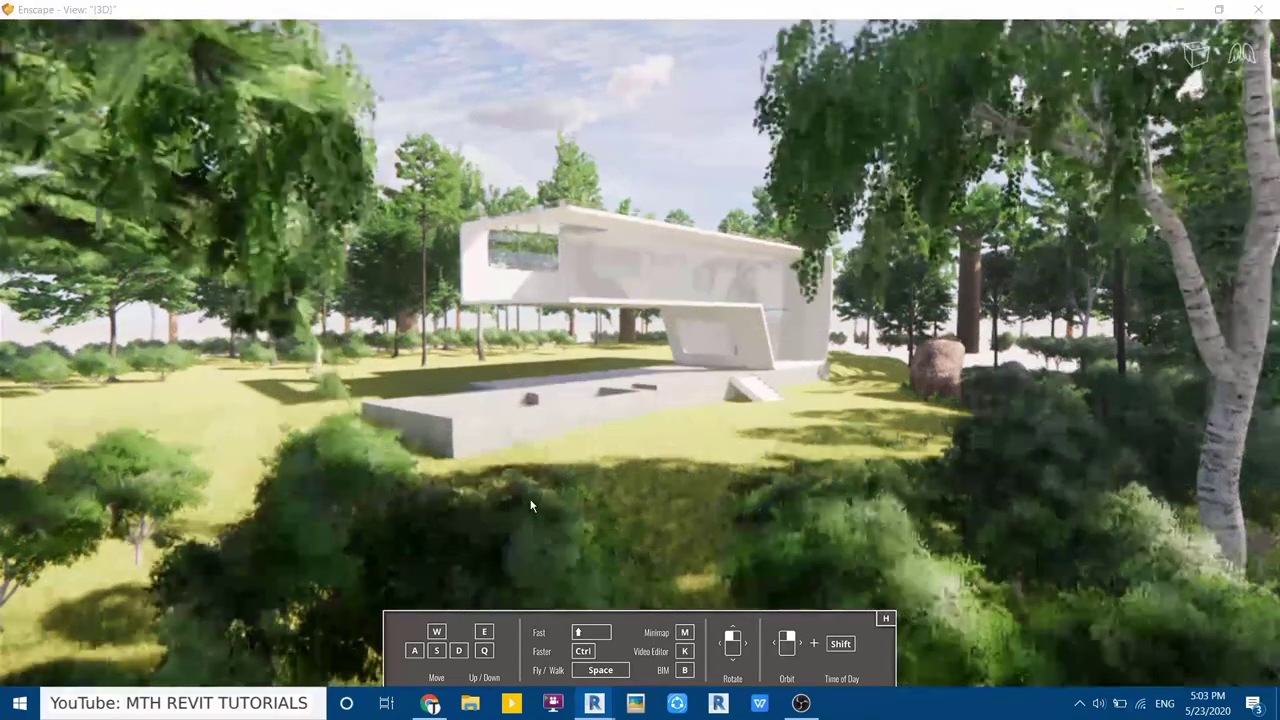
# Move the Enscape camera forward and lower with W and Q, then restore the window beside Revit
pyautogui.press('w')
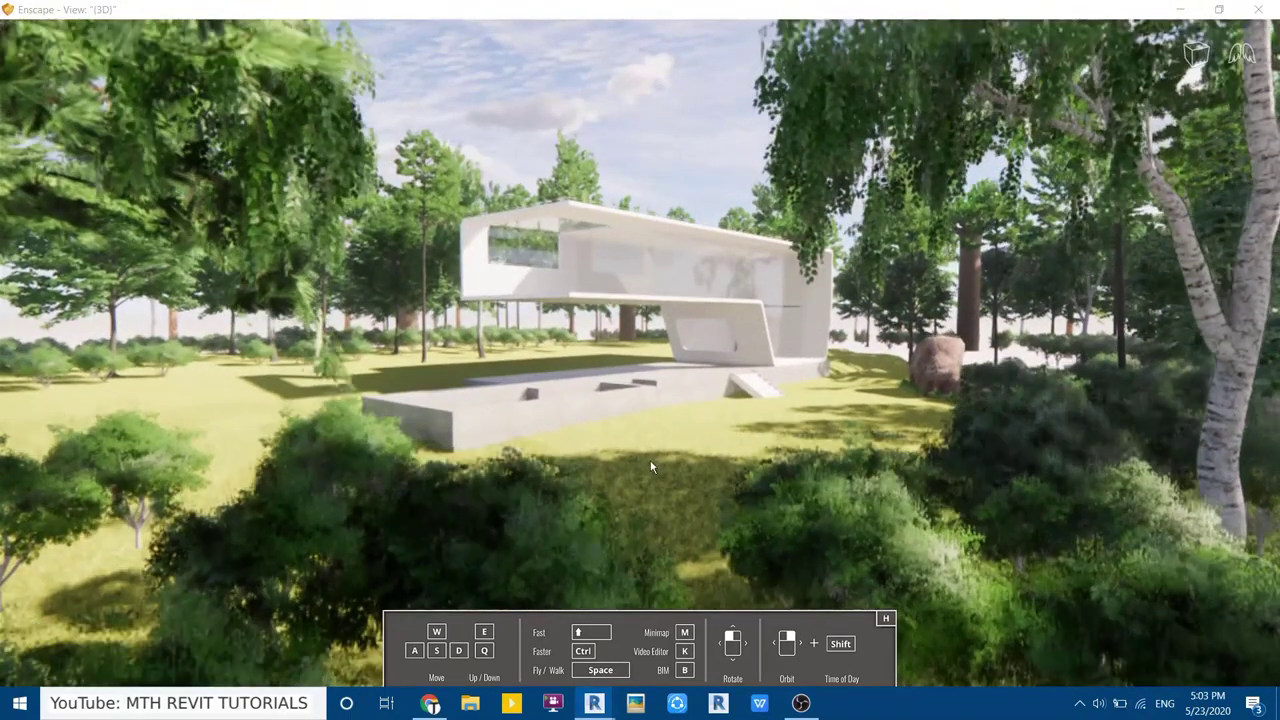
pyautogui.press('q')
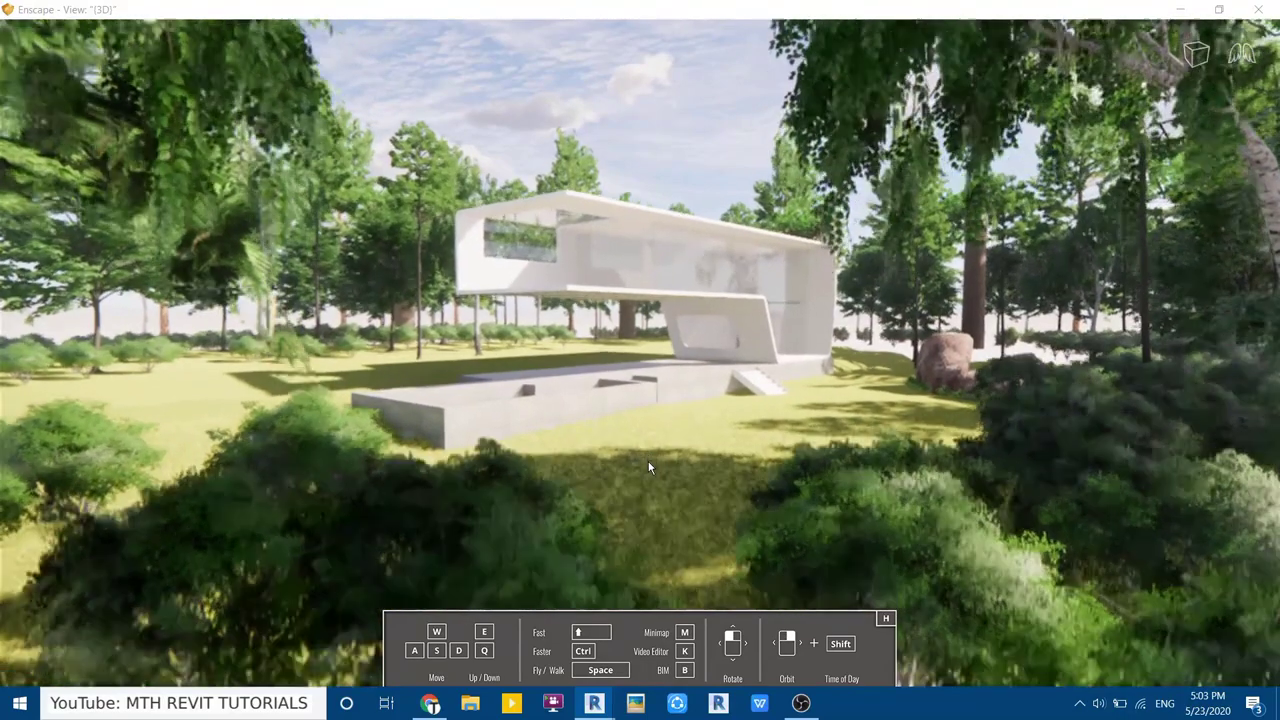
pyautogui.click(1216, 12)
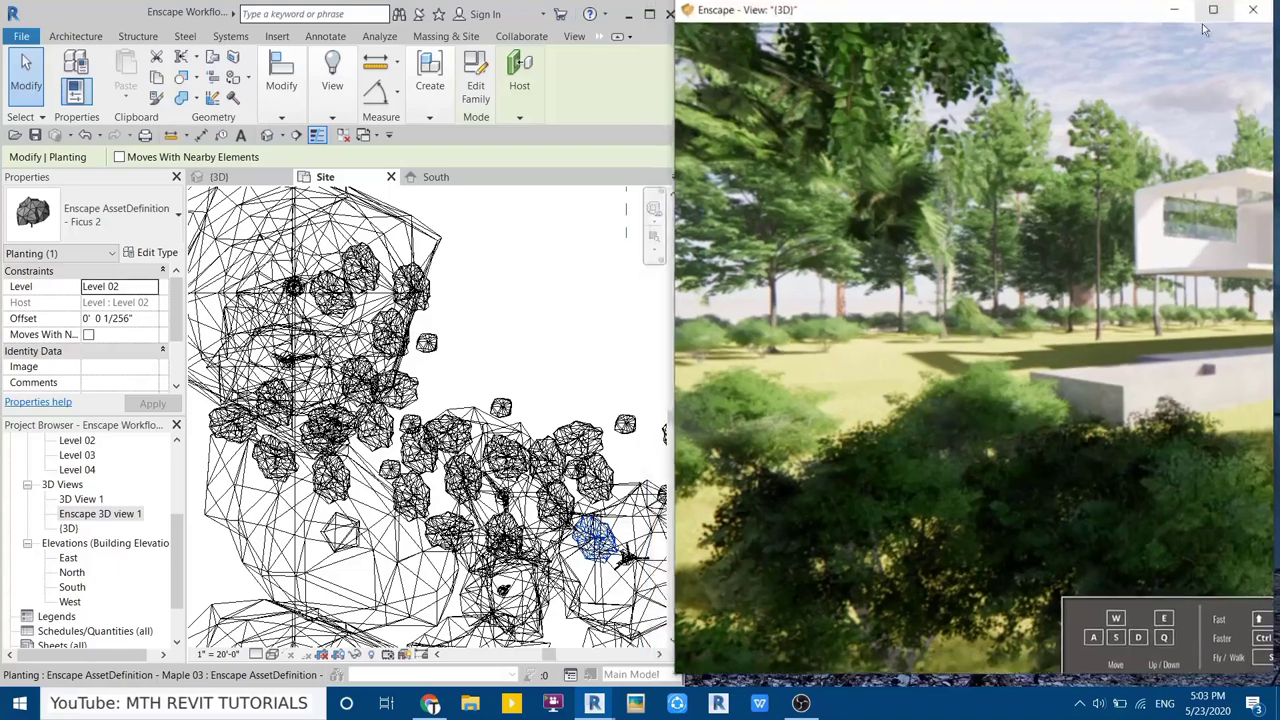
pyautogui.scroll(2, 428, 398)
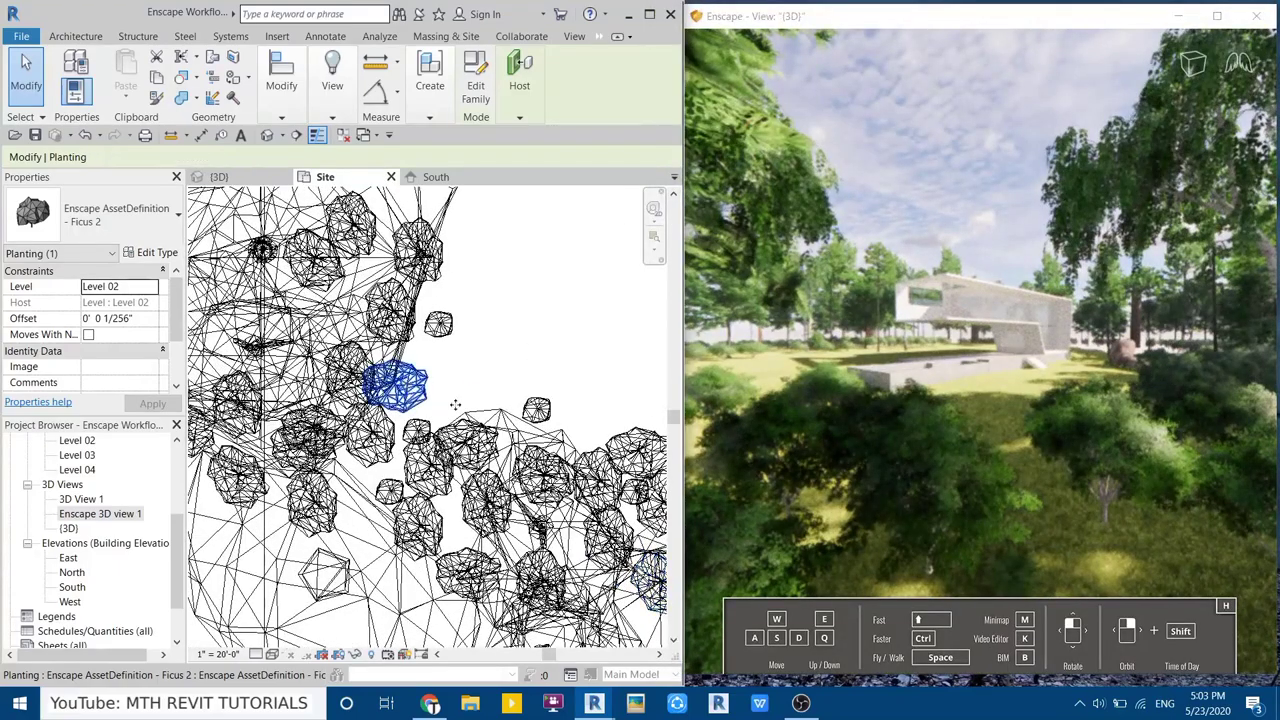
# Place the Ficus 2 tree in a new spot beside the camera, undoing one misplaced move
pyautogui.moveTo(455, 404); pyautogui.dragTo(503, 409)
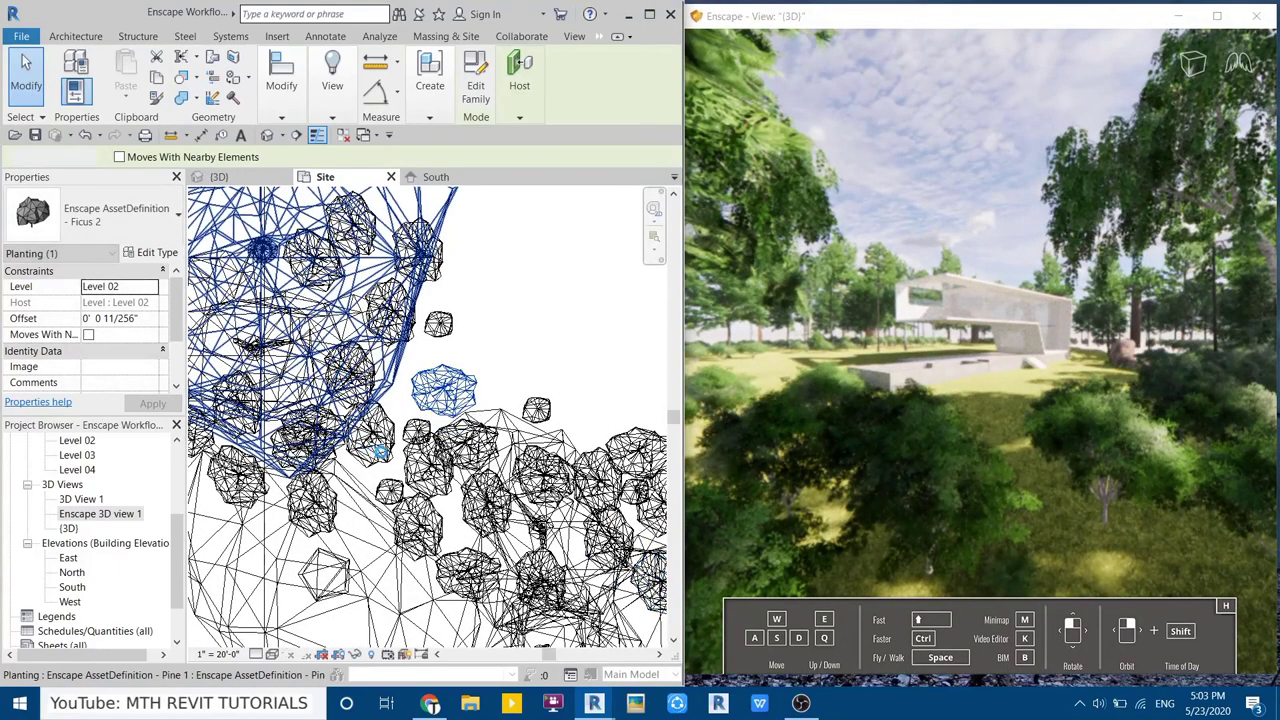
pyautogui.moveTo(503, 409); pyautogui.dragTo(512, 451, button='middle')
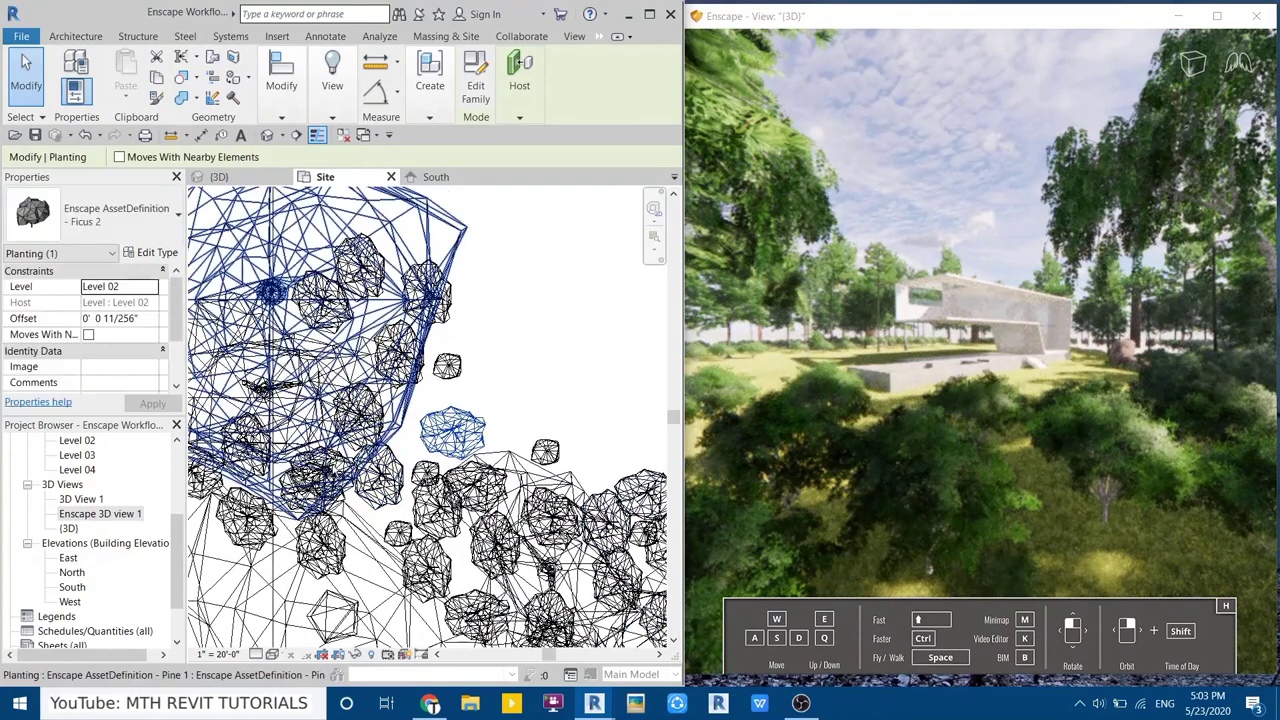
pyautogui.moveTo(452, 430); pyautogui.dragTo(378, 478)
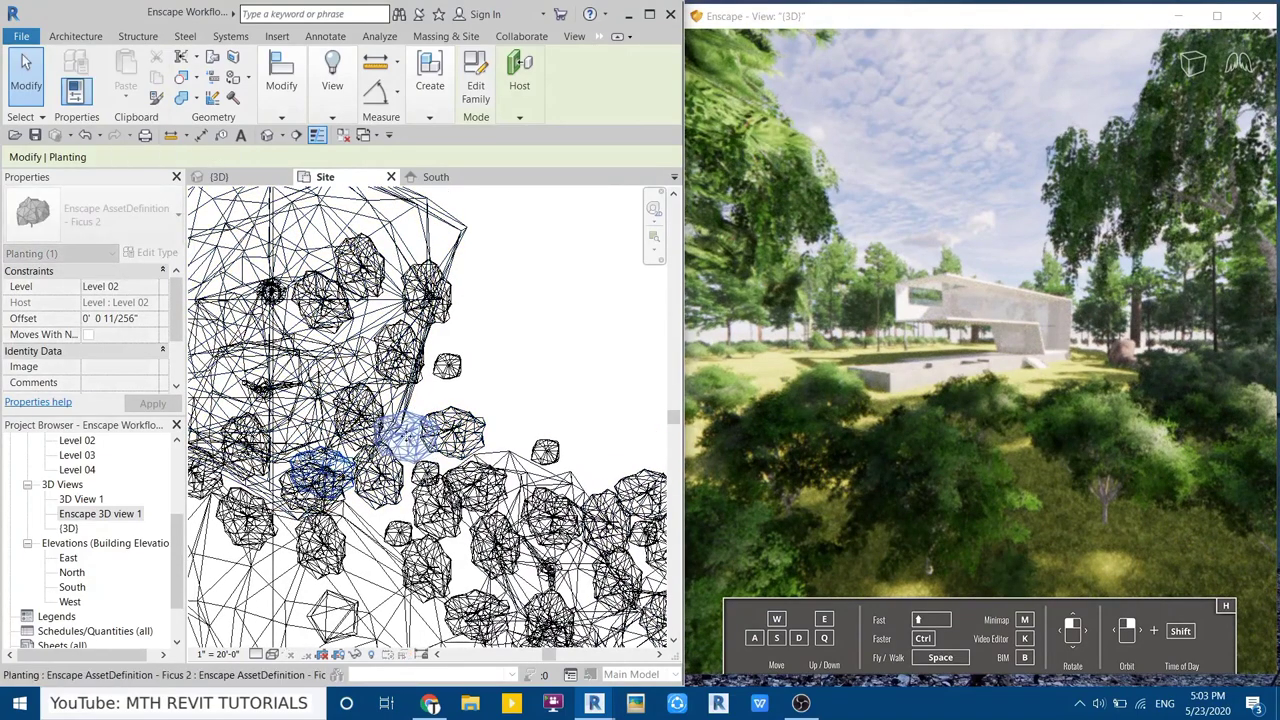
pyautogui.hotkey('ctrl', 'z')
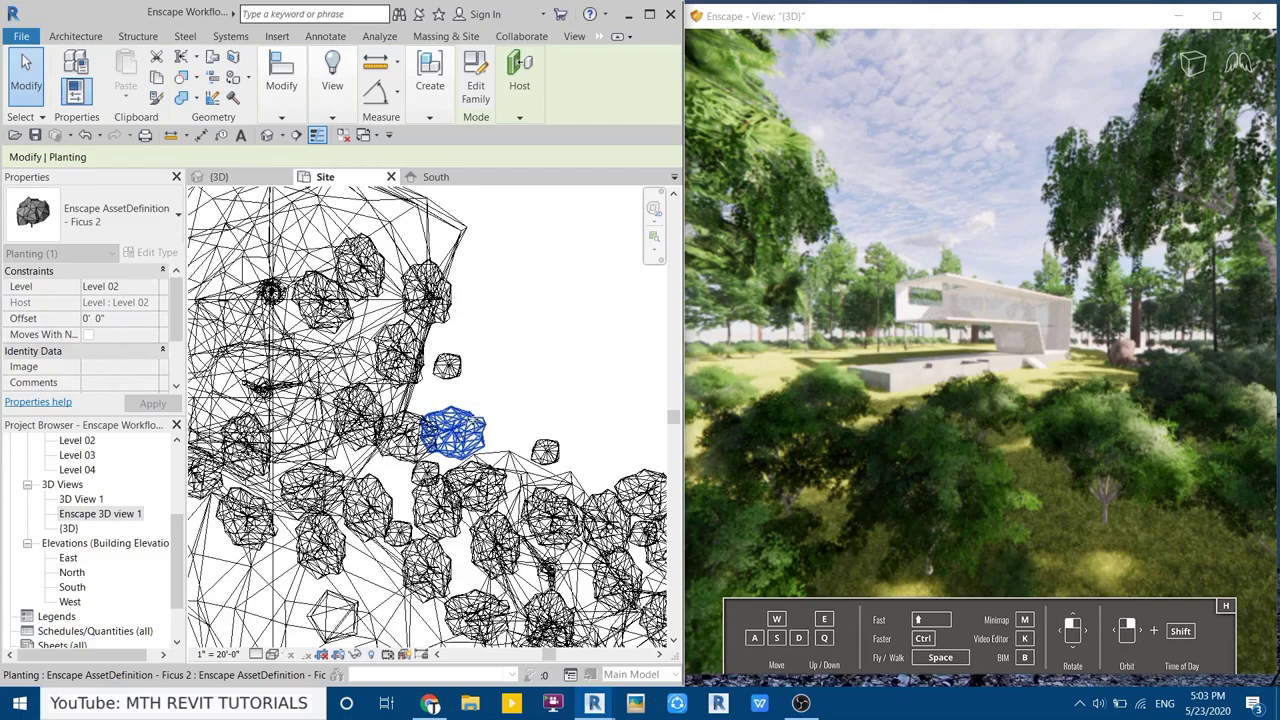
pyautogui.moveTo(452, 430); pyautogui.dragTo(446, 445)
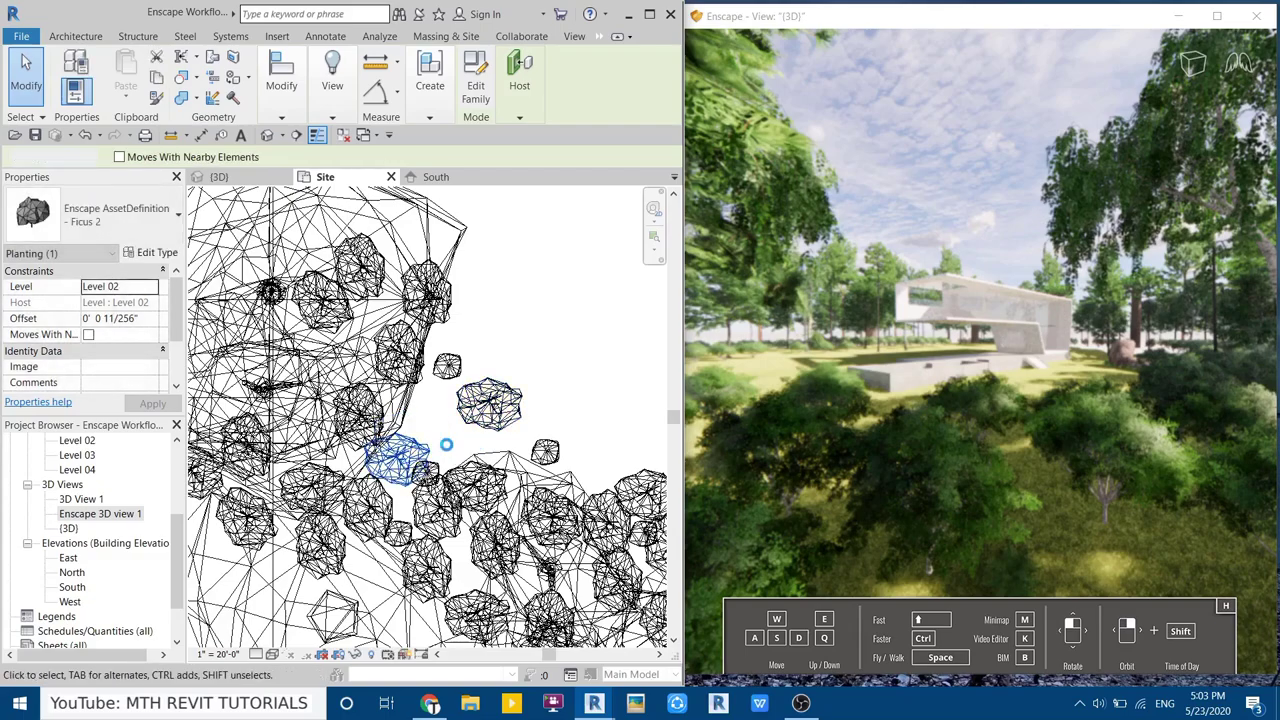
pyautogui.press('Escape')
# Open Enscape Visual Settings from the Settings menu
pyautogui.scroll(-3, 406, 449)
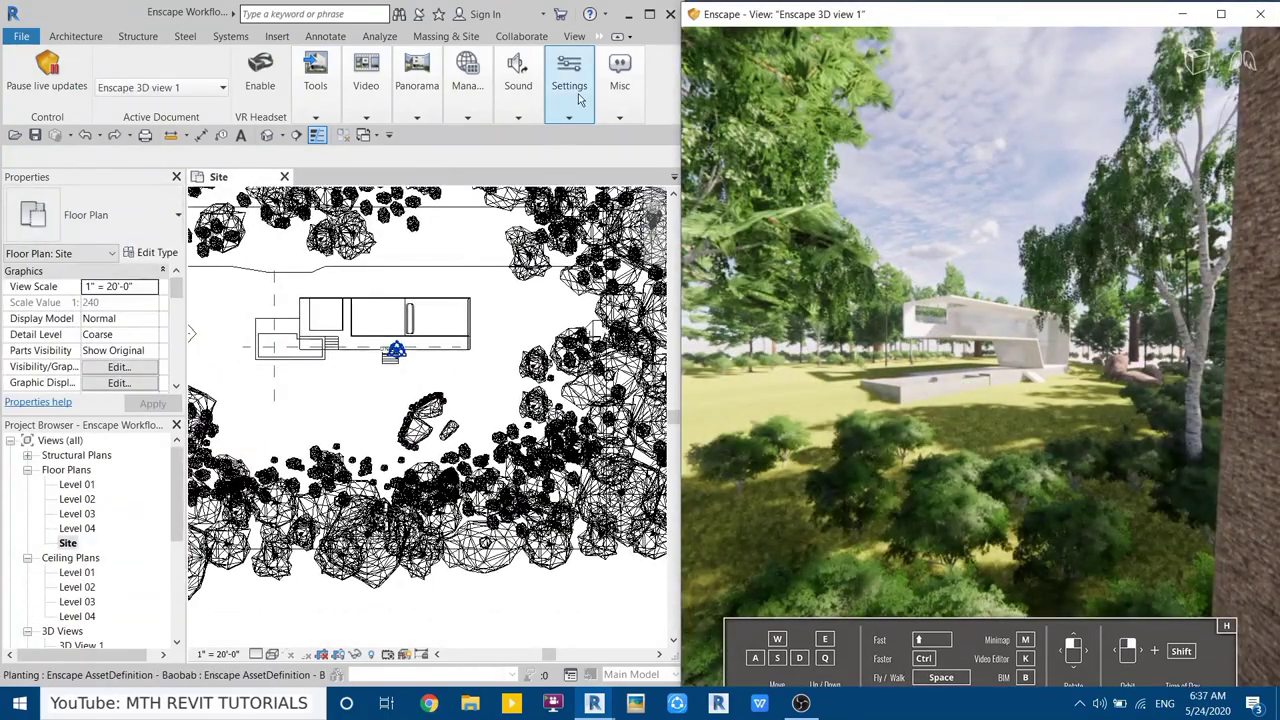
pyautogui.click(578, 98)
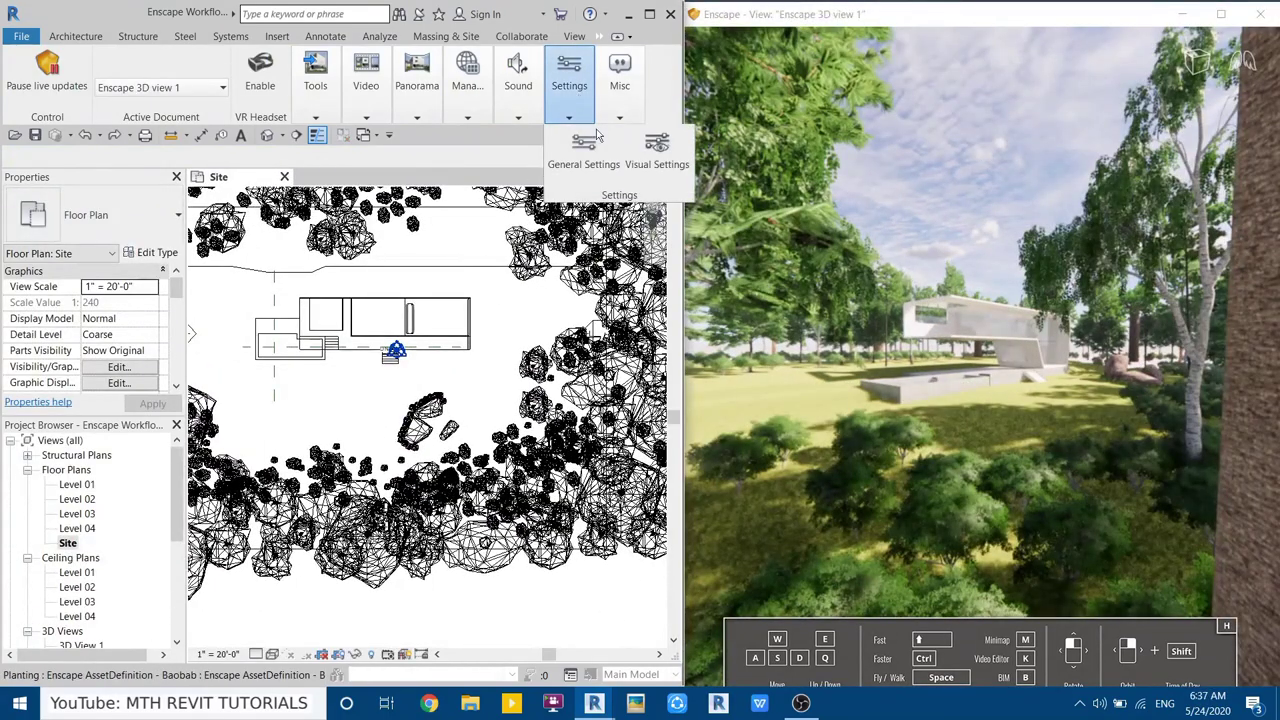
pyautogui.click(659, 160)
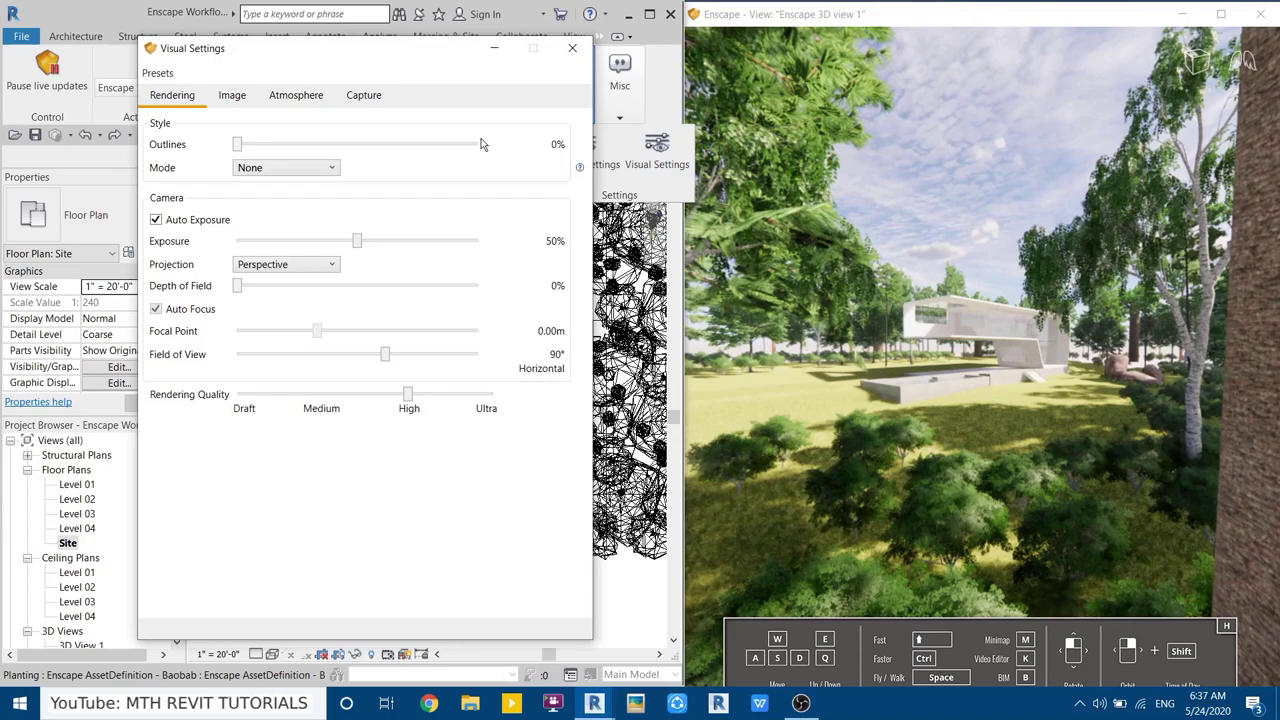
# Set Atmosphere fog to 31%, sun brightness 20%, Forest horizon at 0°, and cloud variety 0%
pyautogui.click(308, 100)
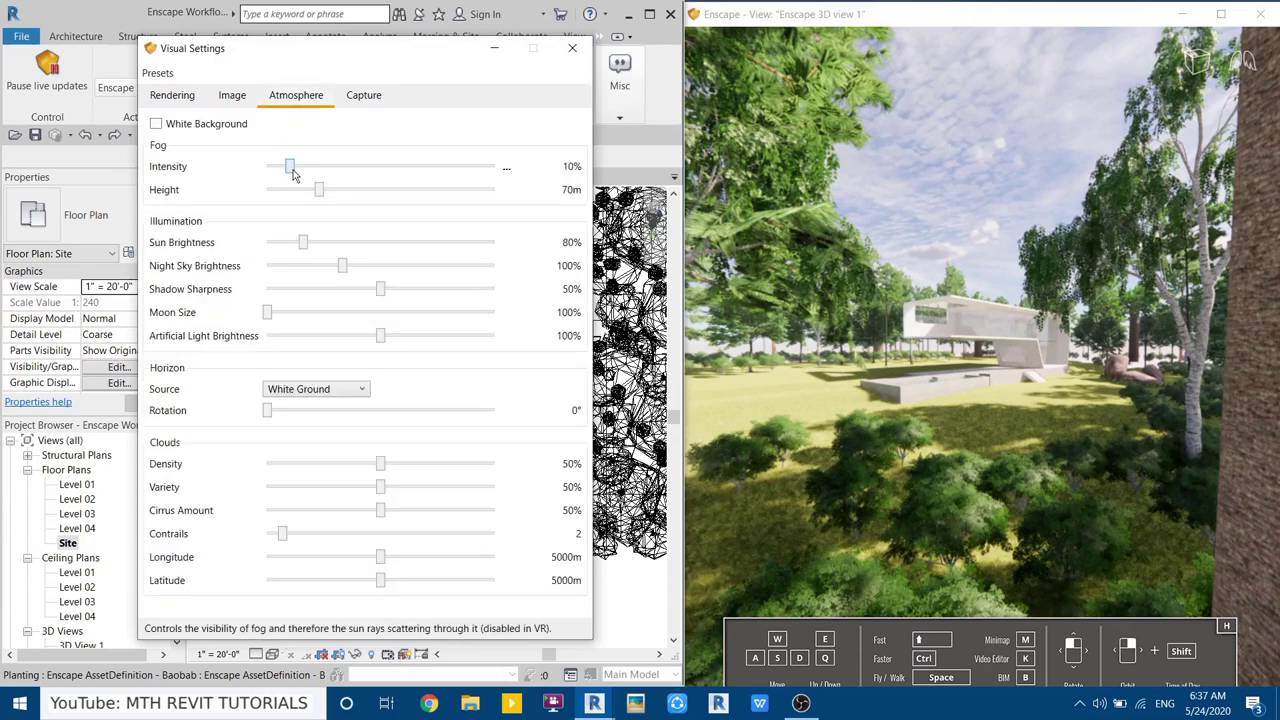
pyautogui.moveTo(293, 174)
pyautogui.mouseDown()
pyautogui.moveTo(341, 177)
pyautogui.moveTo(313, 191)
pyautogui.mouseUp()
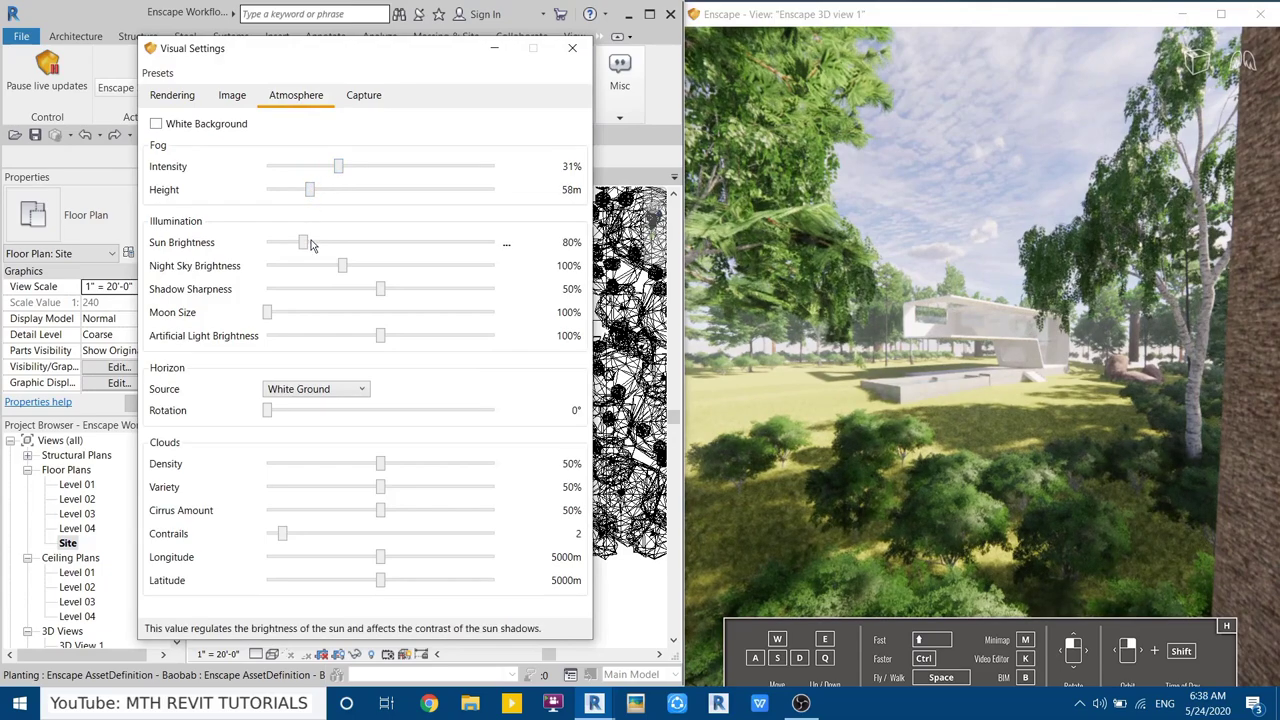
pyautogui.moveTo(305, 243); pyautogui.dragTo(277, 250)
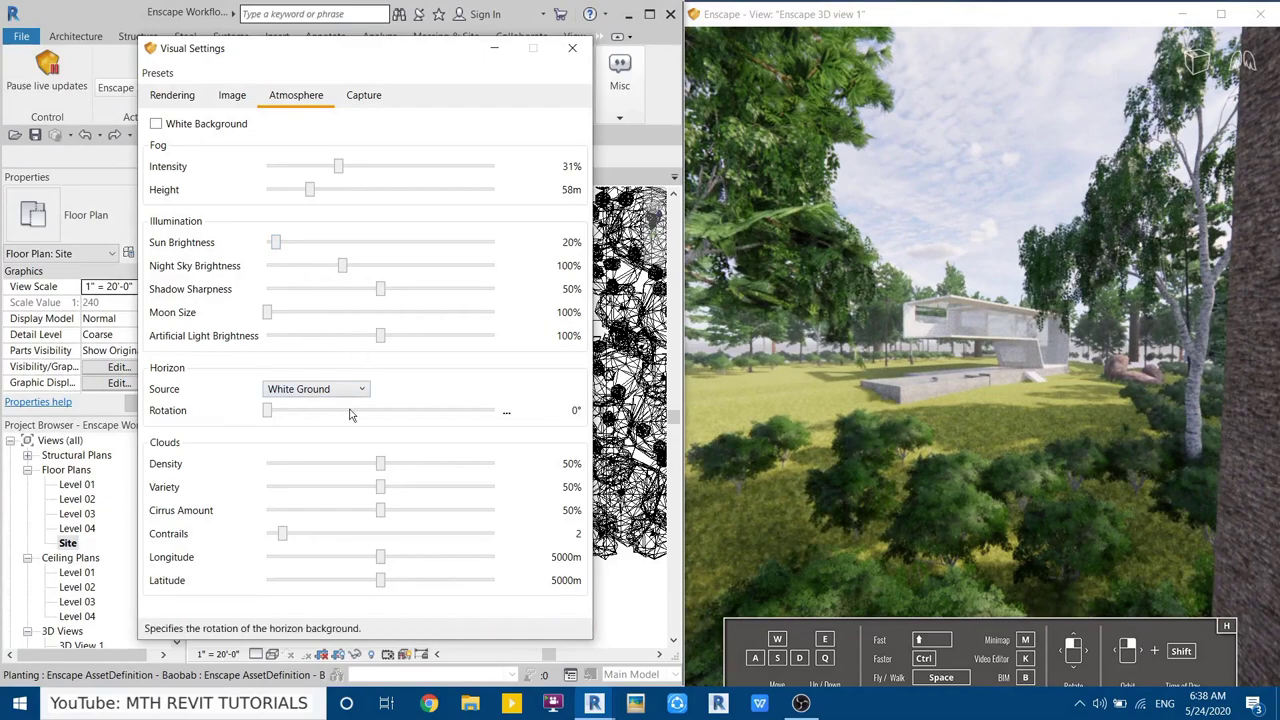
pyautogui.click(313, 395)
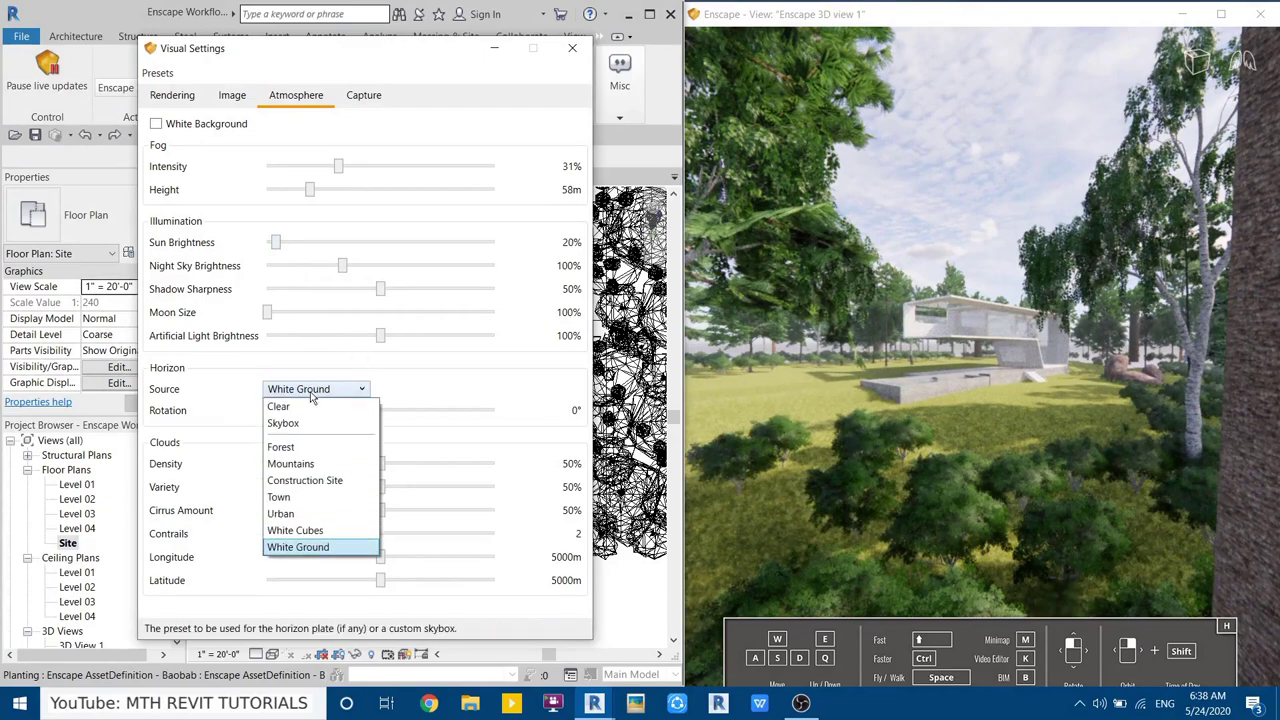
pyautogui.click(298, 455)
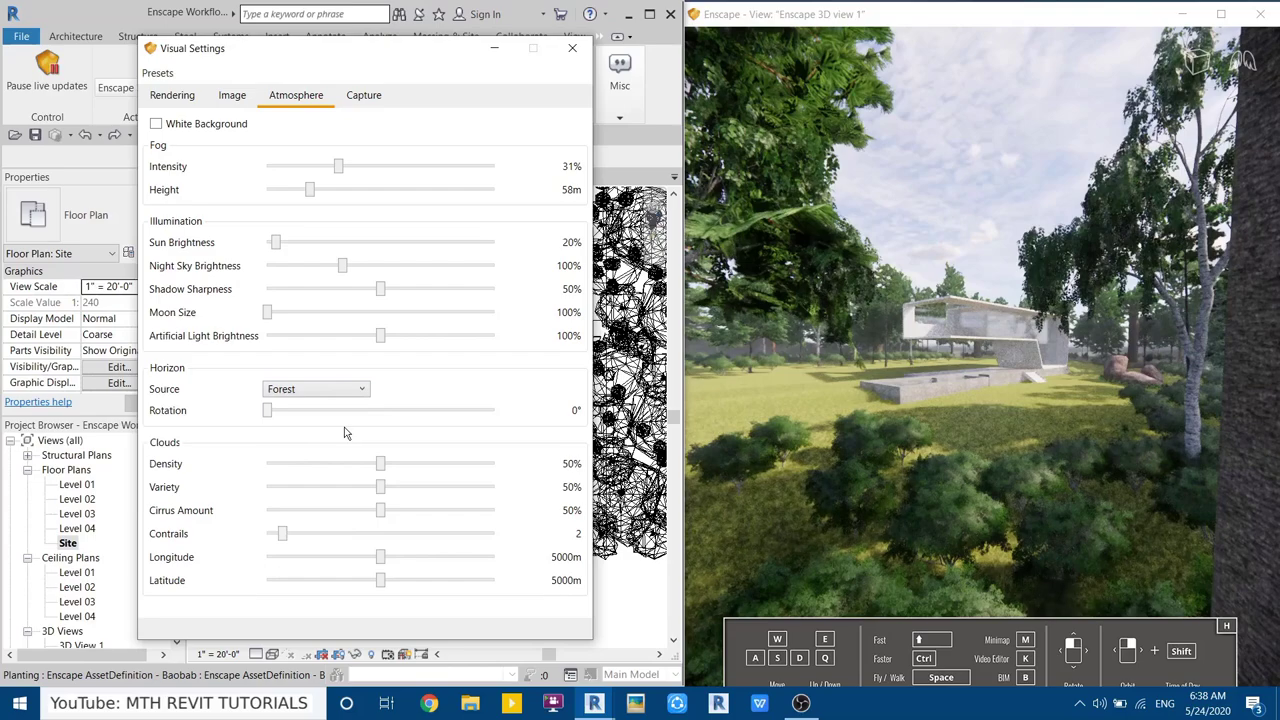
pyautogui.moveTo(270, 418)
pyautogui.mouseDown()
pyautogui.moveTo(297, 420)
pyautogui.moveTo(279, 421)
pyautogui.mouseUp()
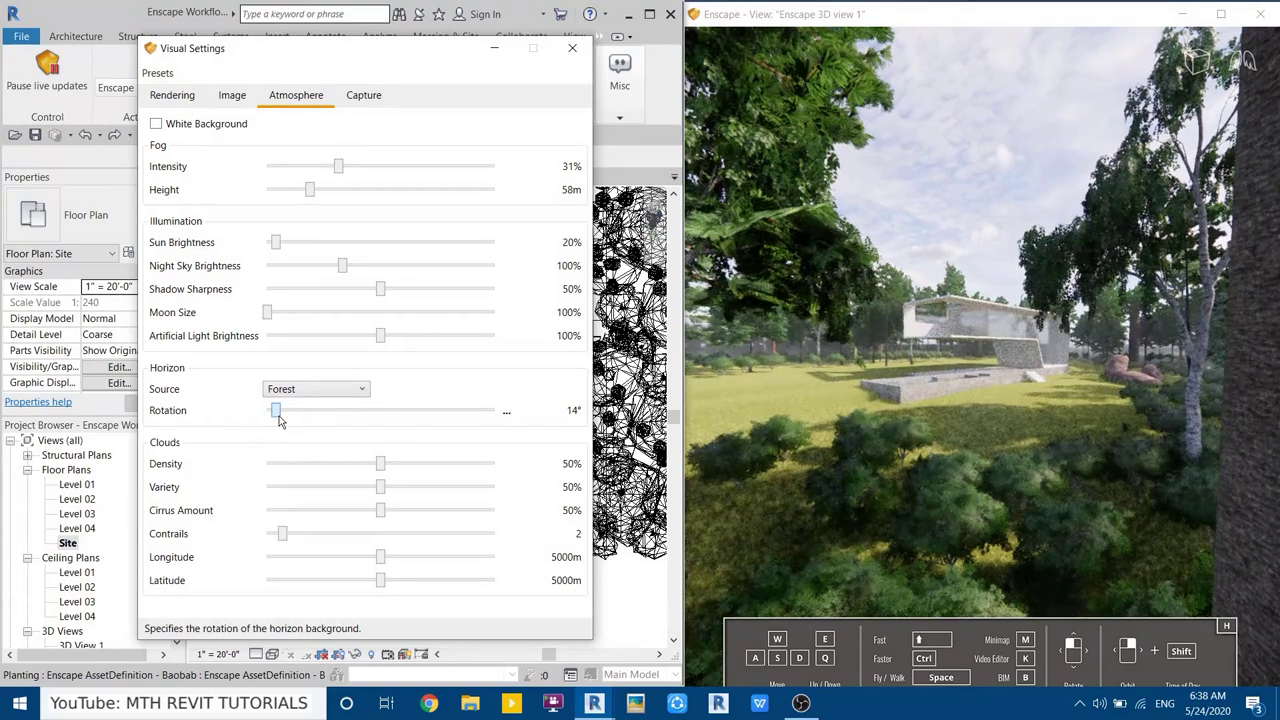
pyautogui.moveTo(279, 421); pyautogui.dragTo(233, 425)
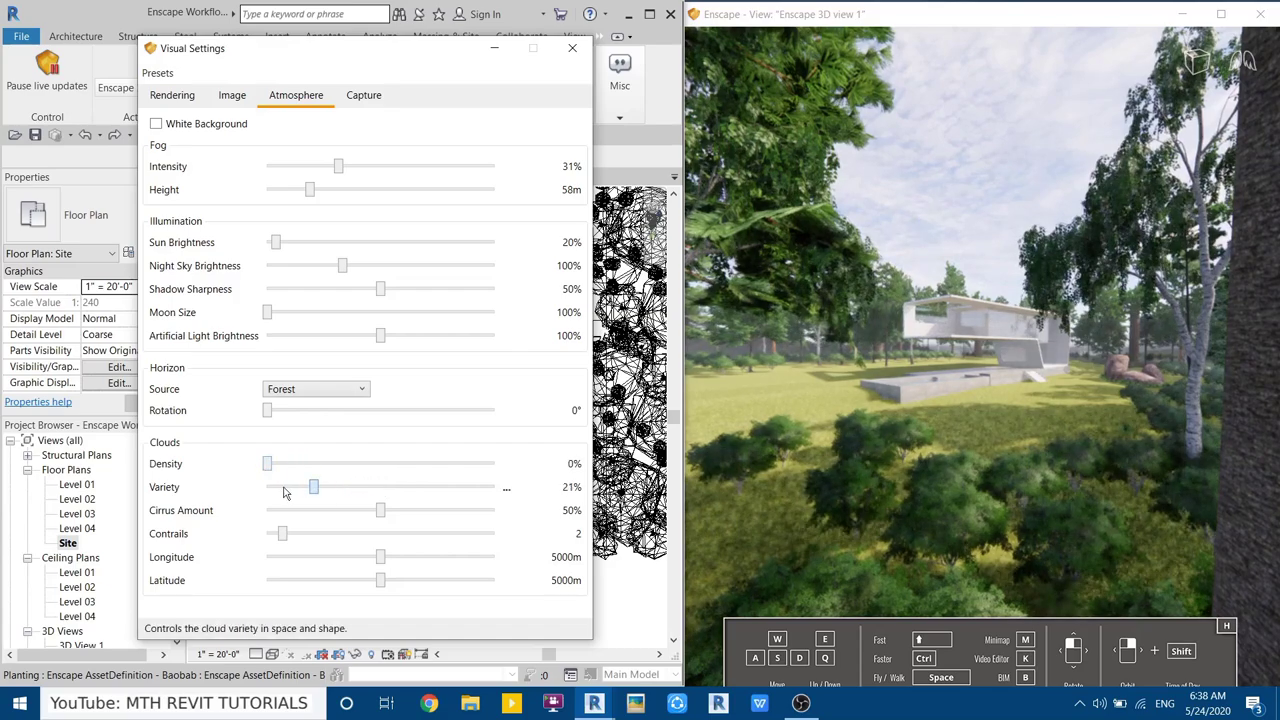
pyautogui.moveTo(284, 492); pyautogui.dragTo(216, 494)
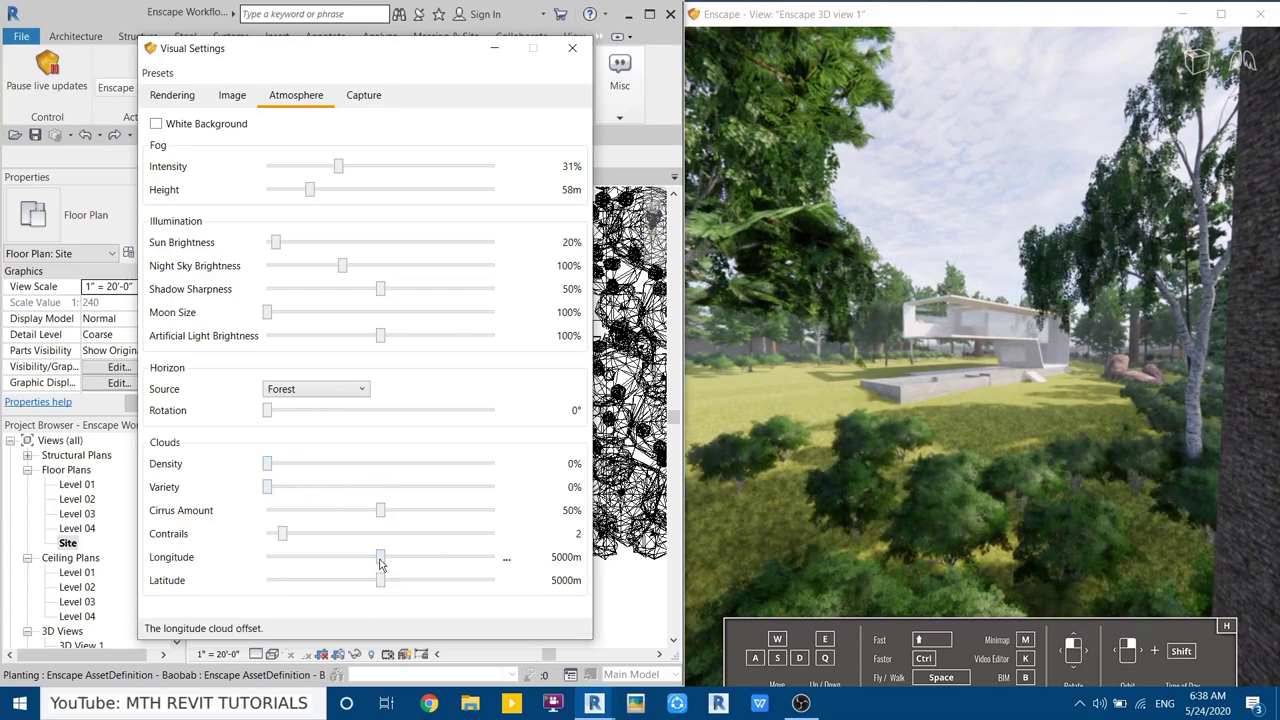
pyautogui.moveTo(377, 562)
pyautogui.mouseDown()
pyautogui.moveTo(357, 565)
pyautogui.moveTo(391, 584)
pyautogui.moveTo(361, 588)
pyautogui.mouseUp()
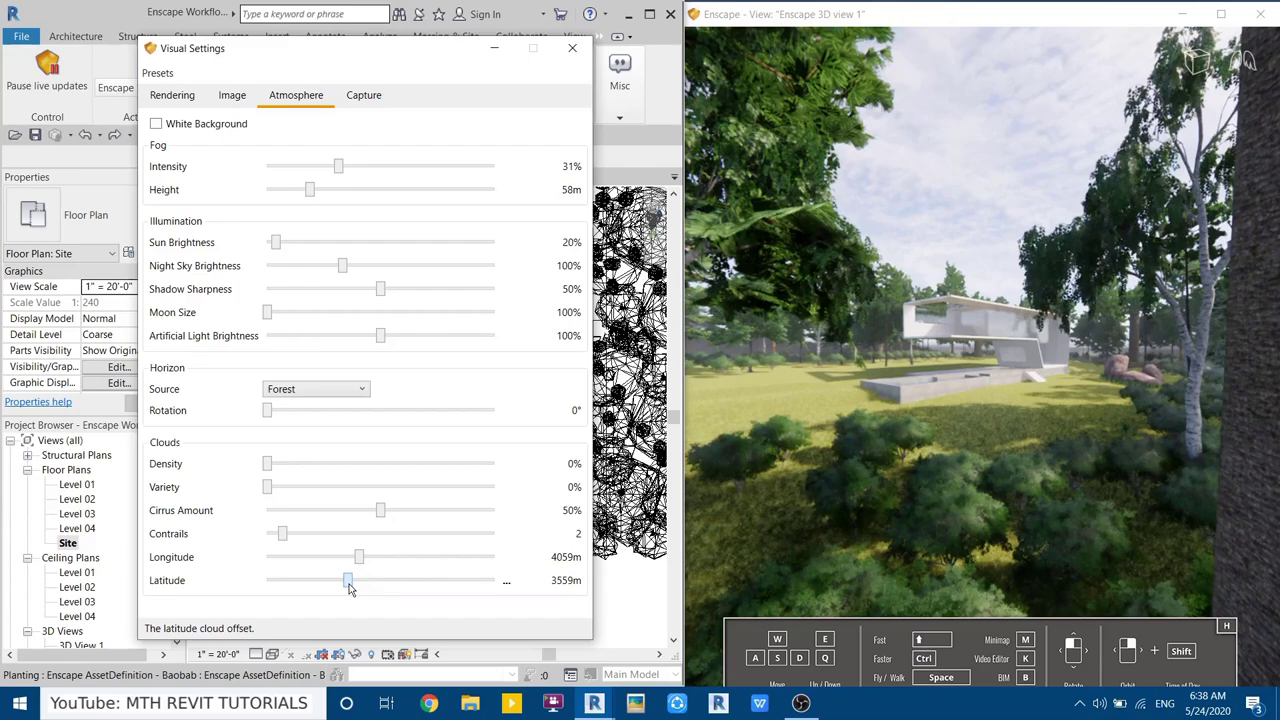
# Increase bloom on the Image tab, set exposure to 40% and rendering quality to Ultra
pyautogui.click(227, 96)
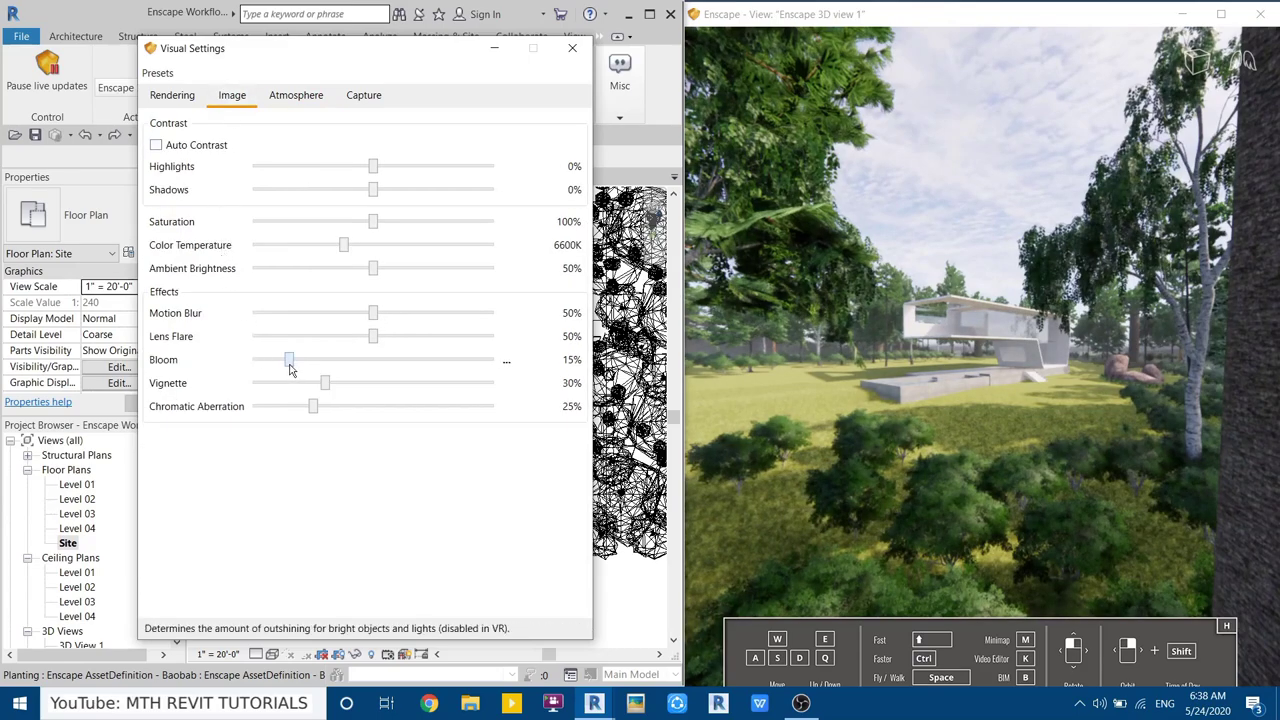
pyautogui.moveTo(291, 361); pyautogui.dragTo(308, 361)
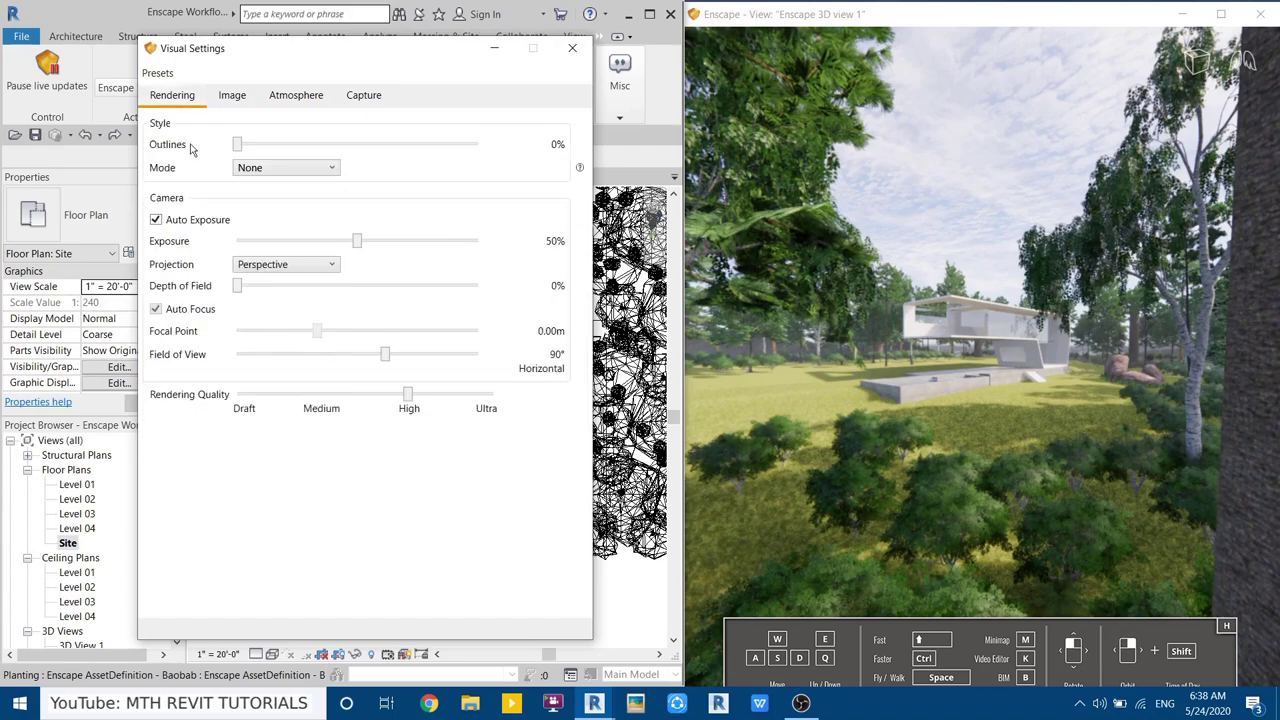
pyautogui.moveTo(356, 241)
pyautogui.moveTo(356, 249); pyautogui.dragTo(341, 250)
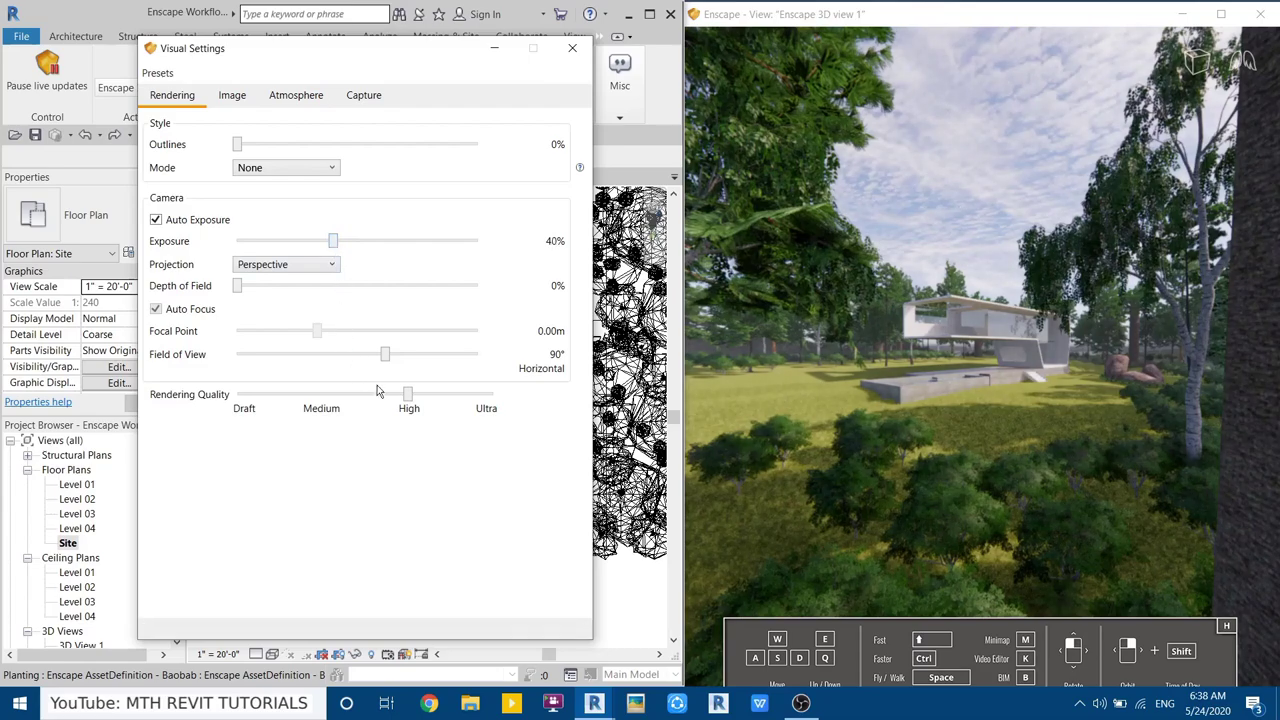
pyautogui.moveTo(407, 396); pyautogui.dragTo(500, 396)
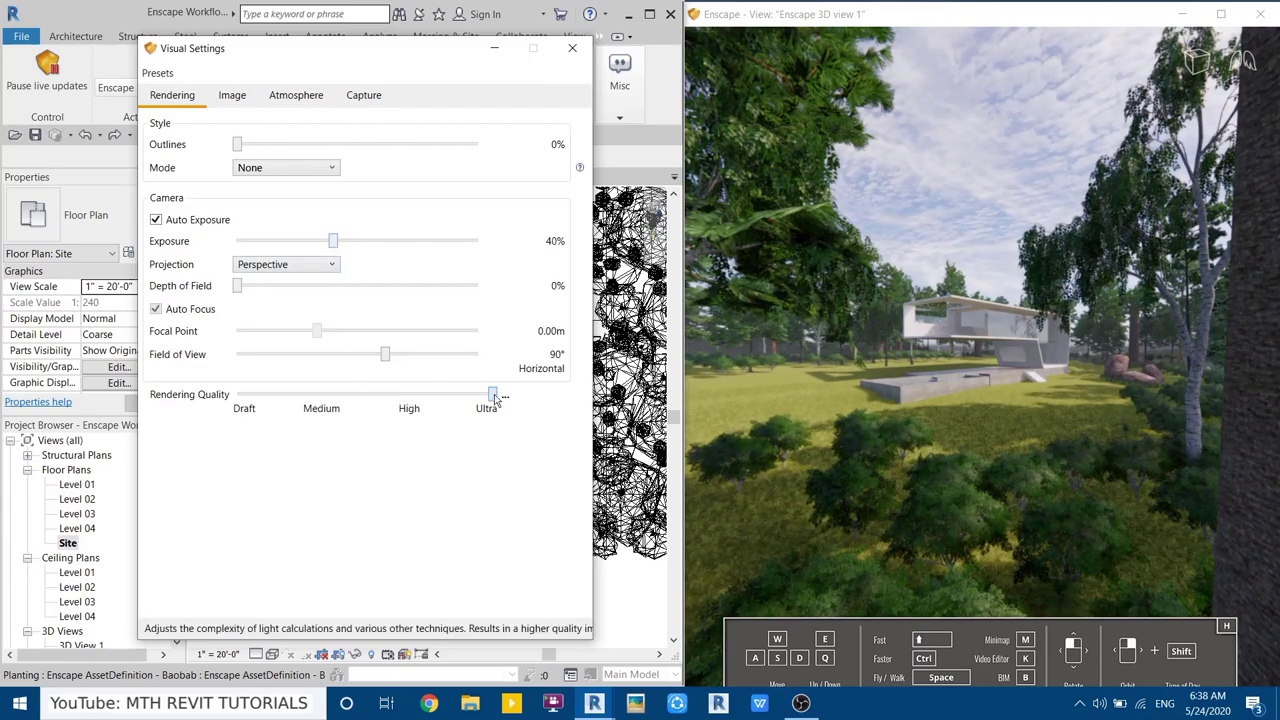
# Set the capture format to JPEG at Ultra HD 3840×2160 resolution
pyautogui.click(375, 93)
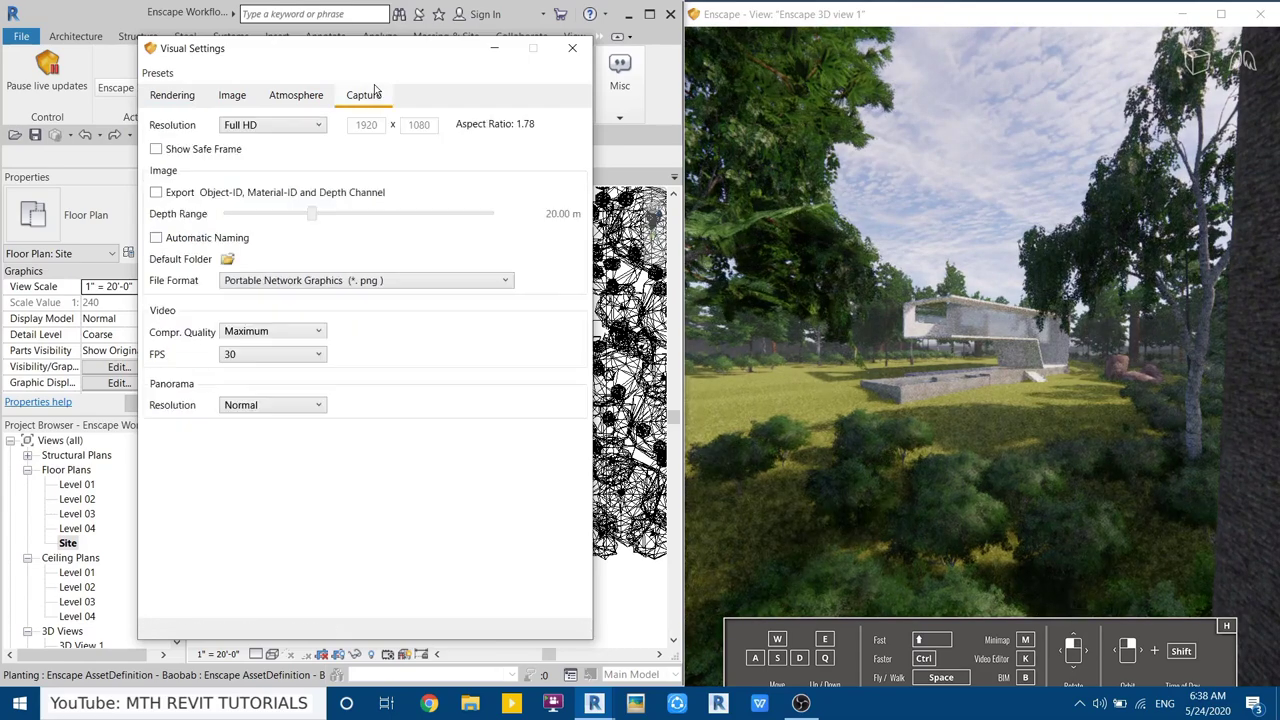
pyautogui.click(327, 281)
pyautogui.click(322, 315)
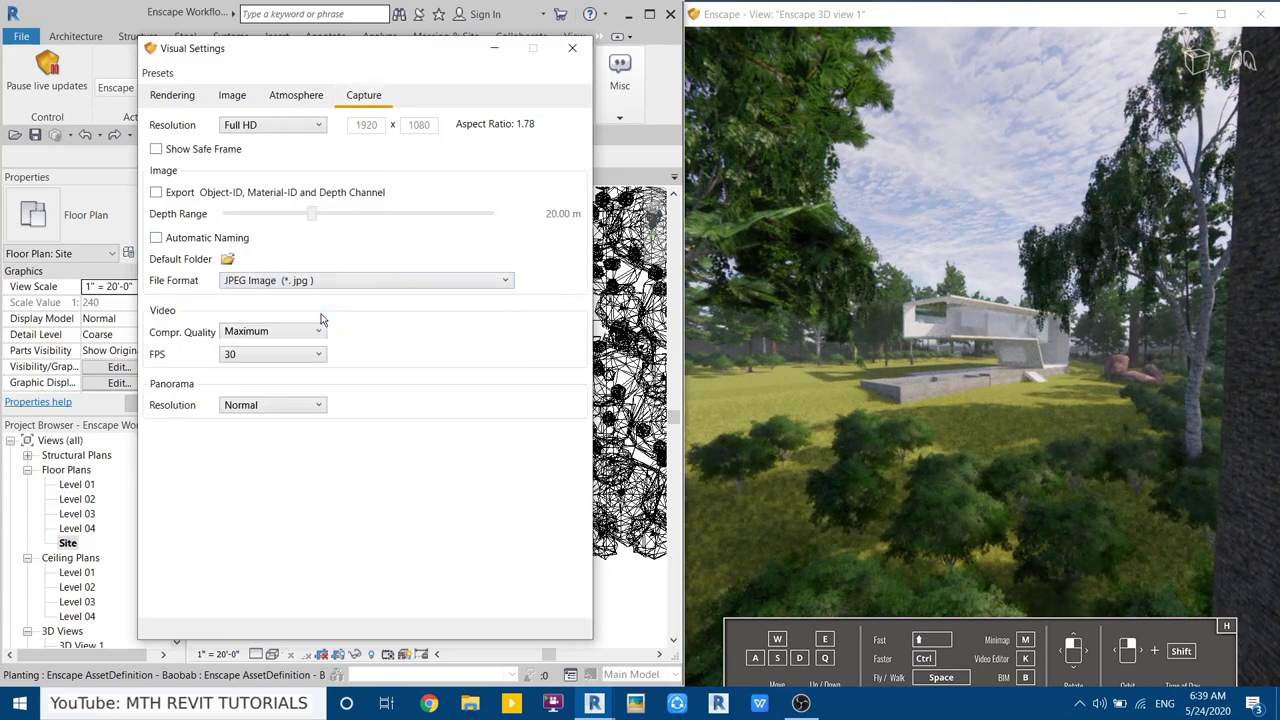
pyautogui.click(281, 131)
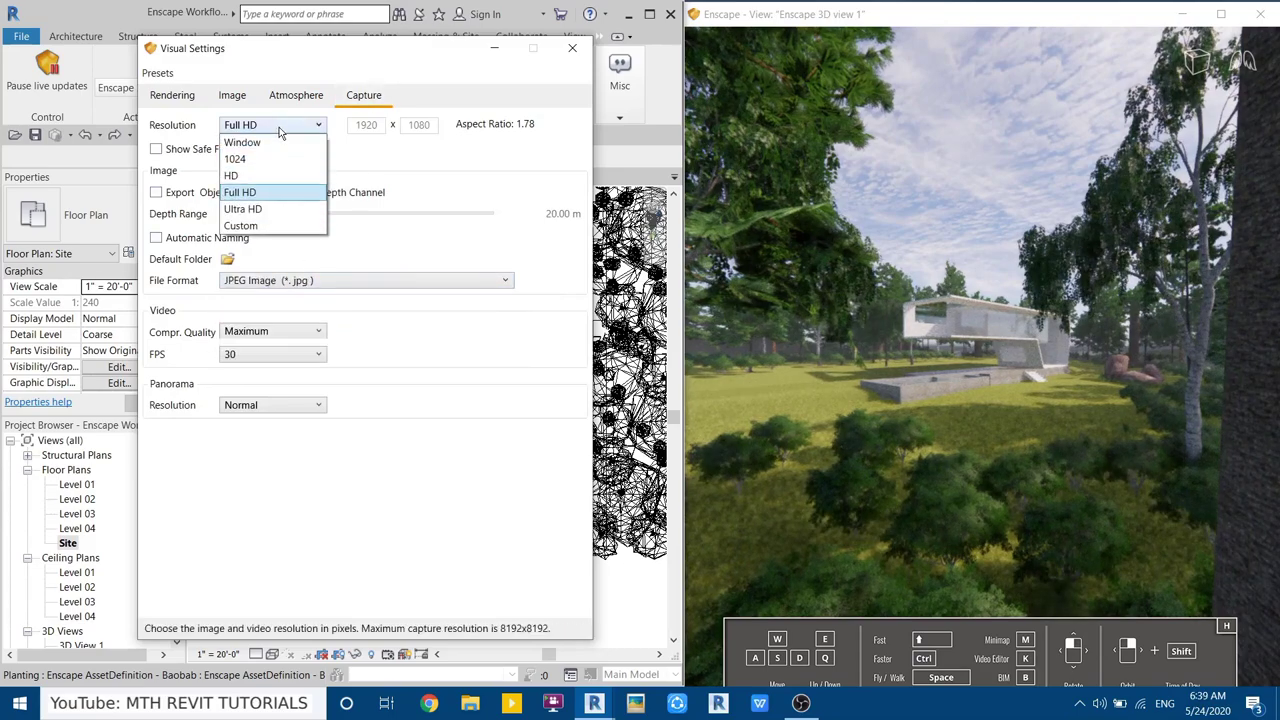
pyautogui.click(259, 210)
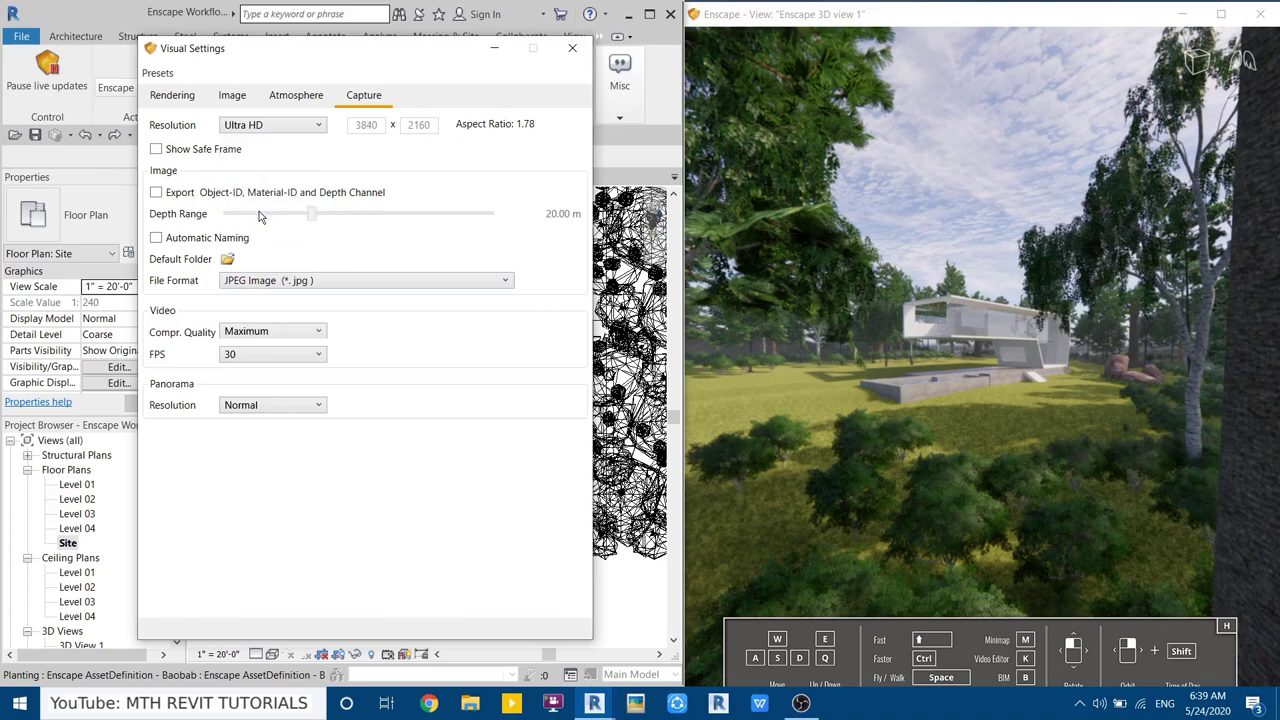
pyautogui.click(886, 411)
# Fly the full-screen Enscape camera over the pool toward the house to inspect the water
pyautogui.click(1221, 14)
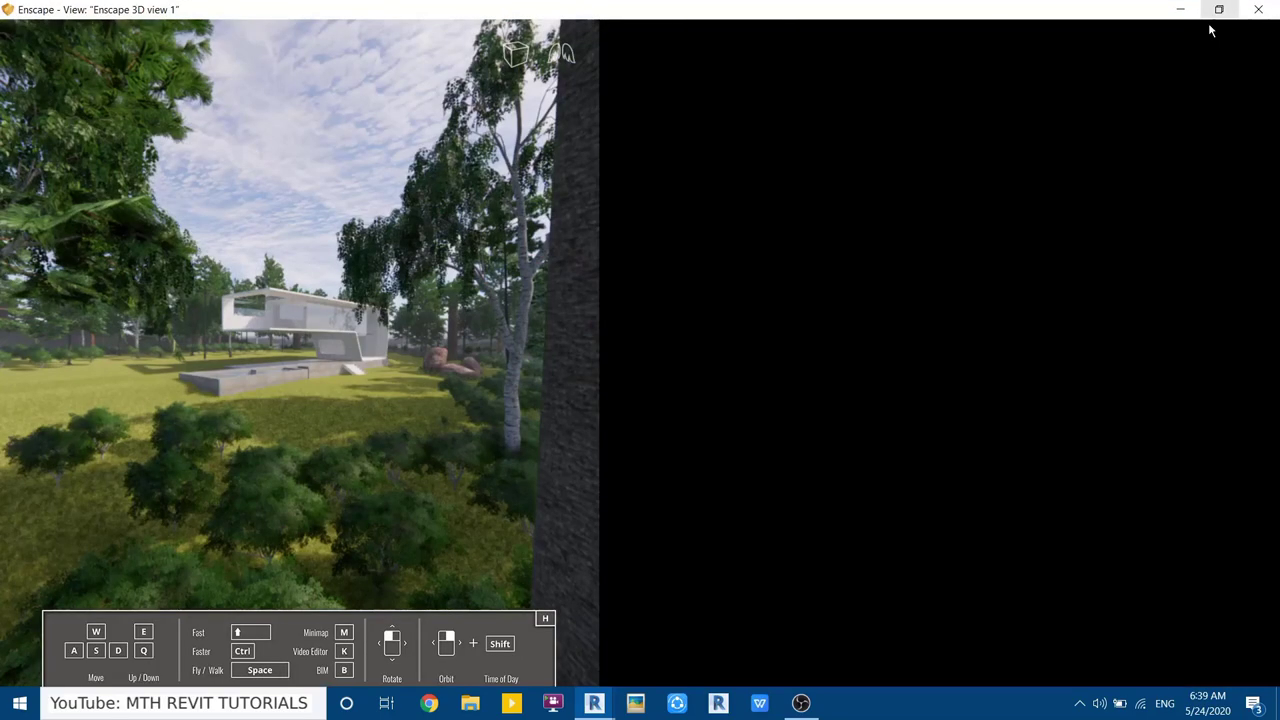
pyautogui.press('w')
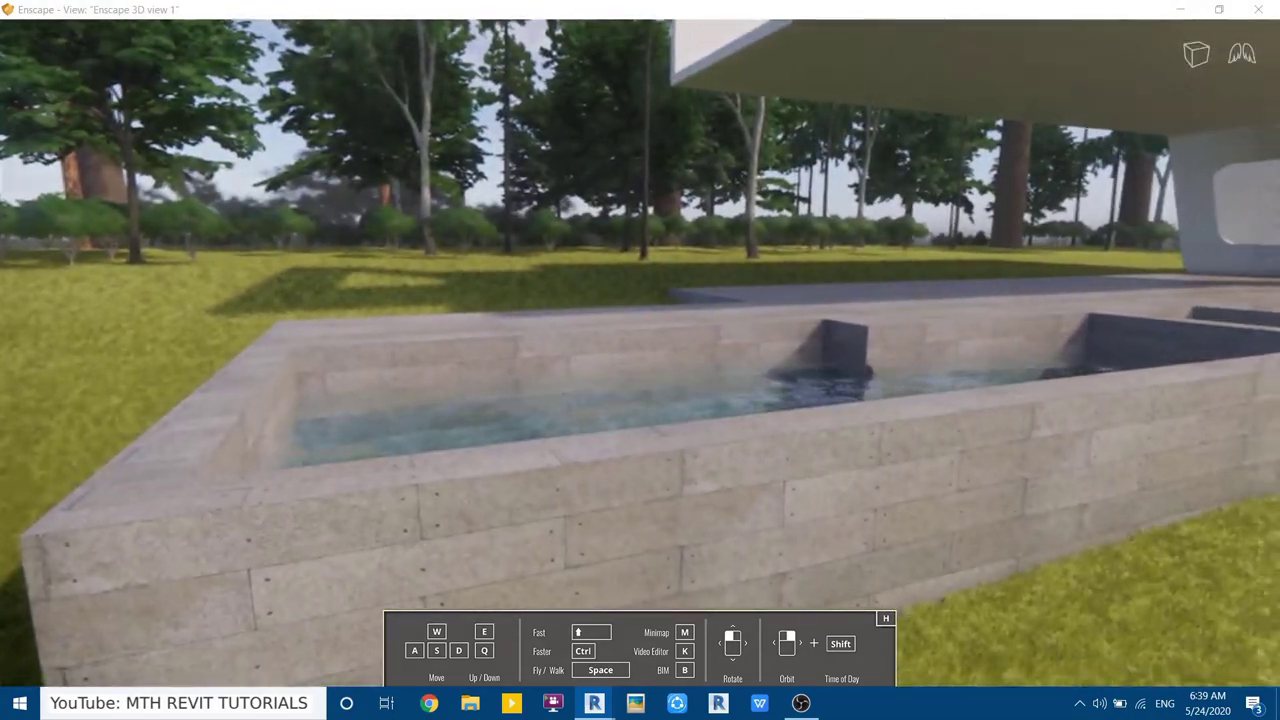
pyautogui.moveTo(552, 467); pyautogui.dragTo(500, 470)
pyautogui.press('s')
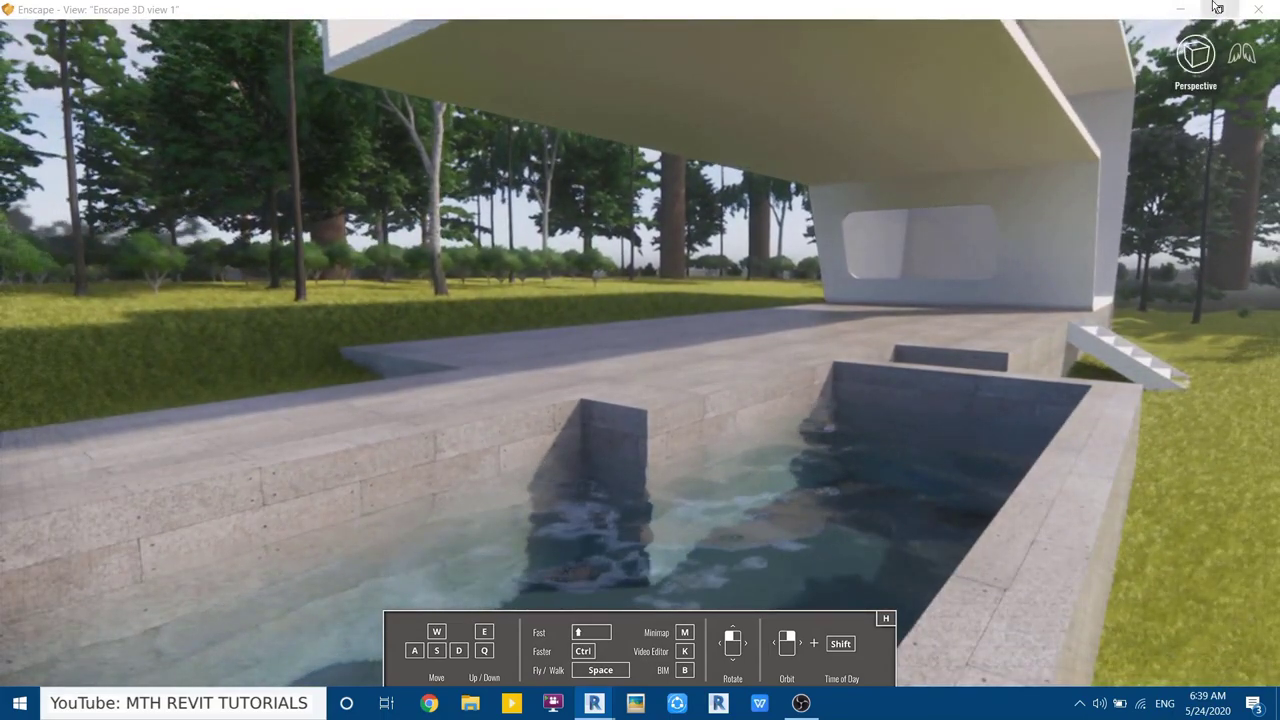
pyautogui.click(1219, 9)
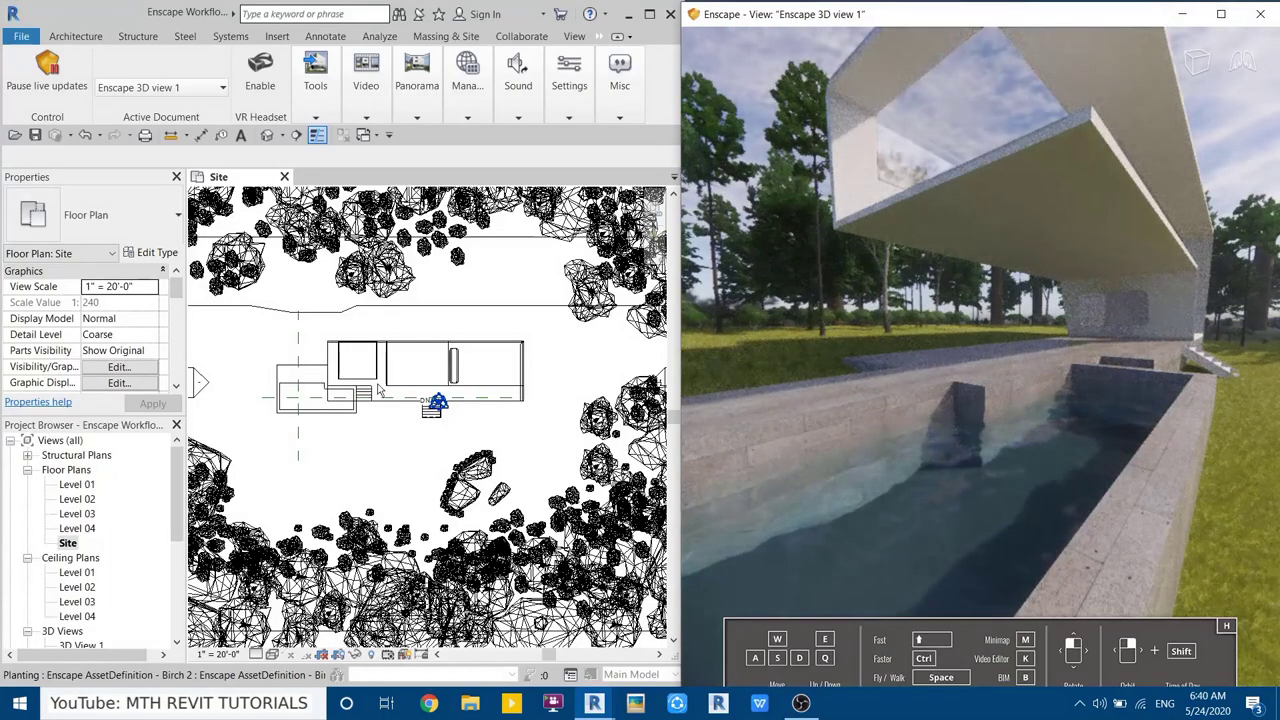
# Open Revit's default 3D view and zoom and orbit in to look into the pool
pyautogui.scroll(5, 265, 375)
pyautogui.click(267, 135)
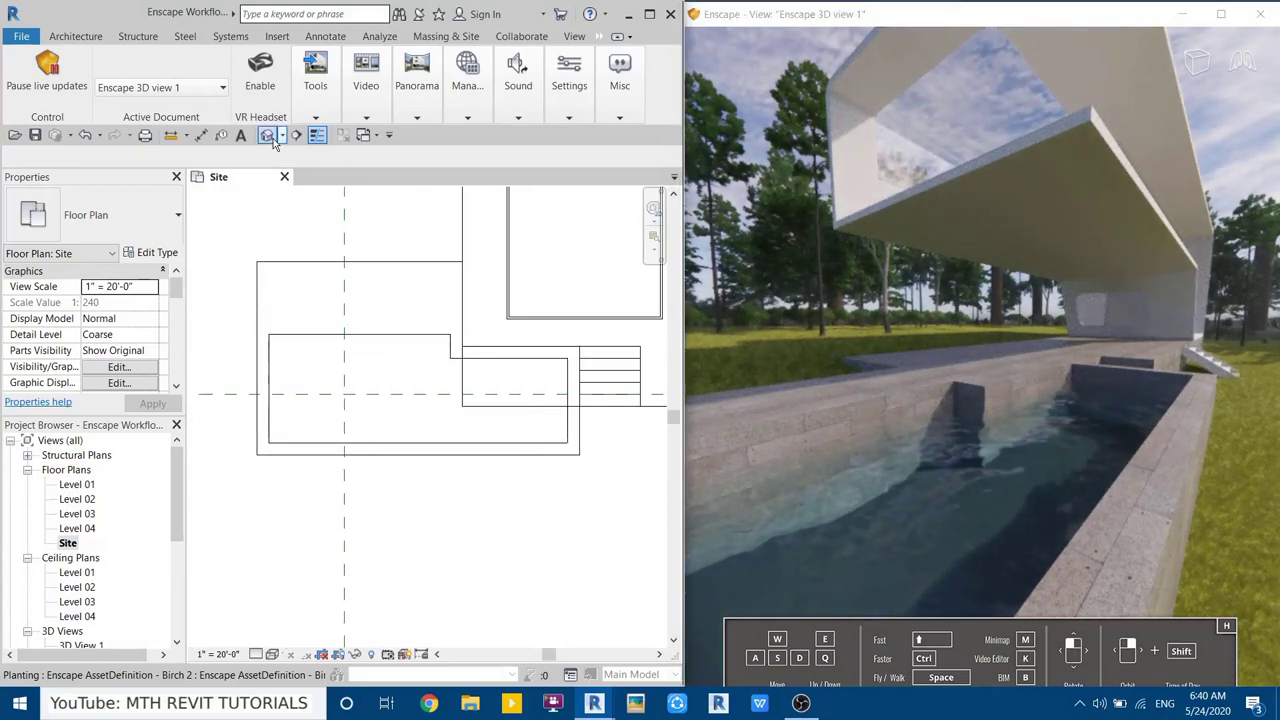
pyautogui.scroll(3, 465, 518)
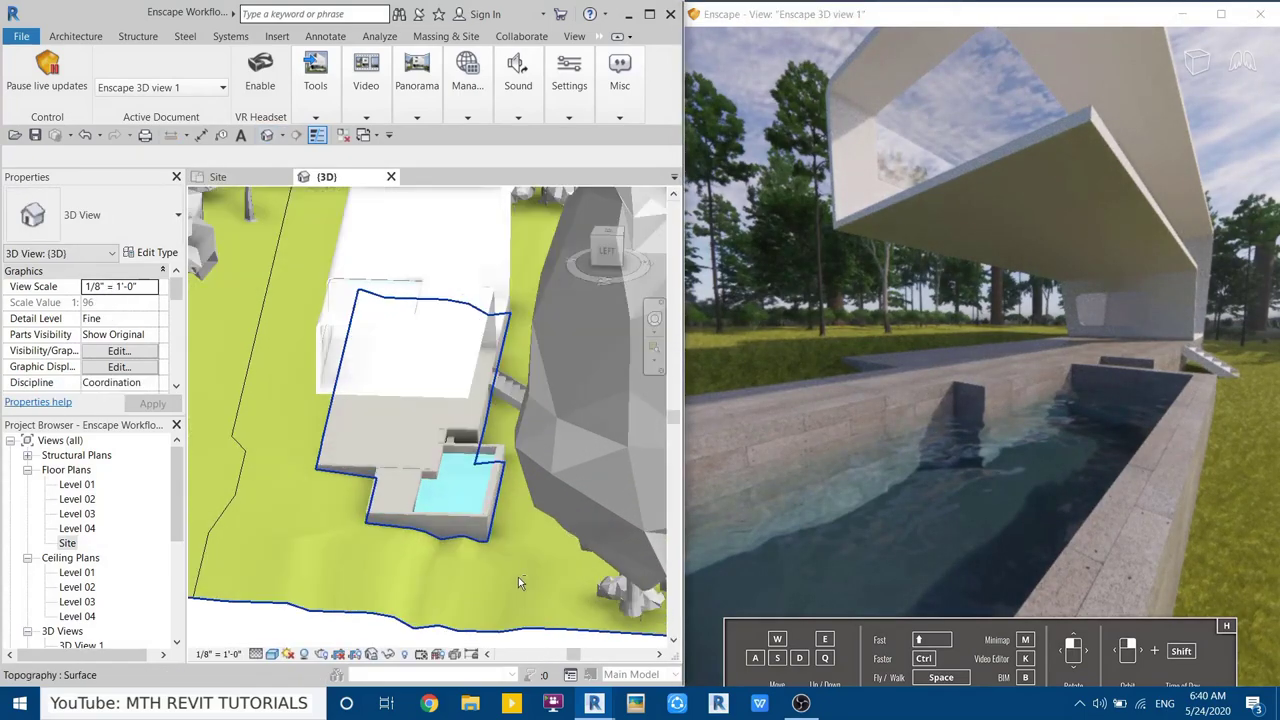
pyautogui.scroll(3, 450, 490)
pyautogui.scroll(3, 443, 478)
pyautogui.scroll(2, 431, 462)
pyautogui.keyDown('shift'); pyautogui.moveTo(431, 462); pyautogui.dragTo(461, 435, button='middle'); pyautogui.keyUp('shift')
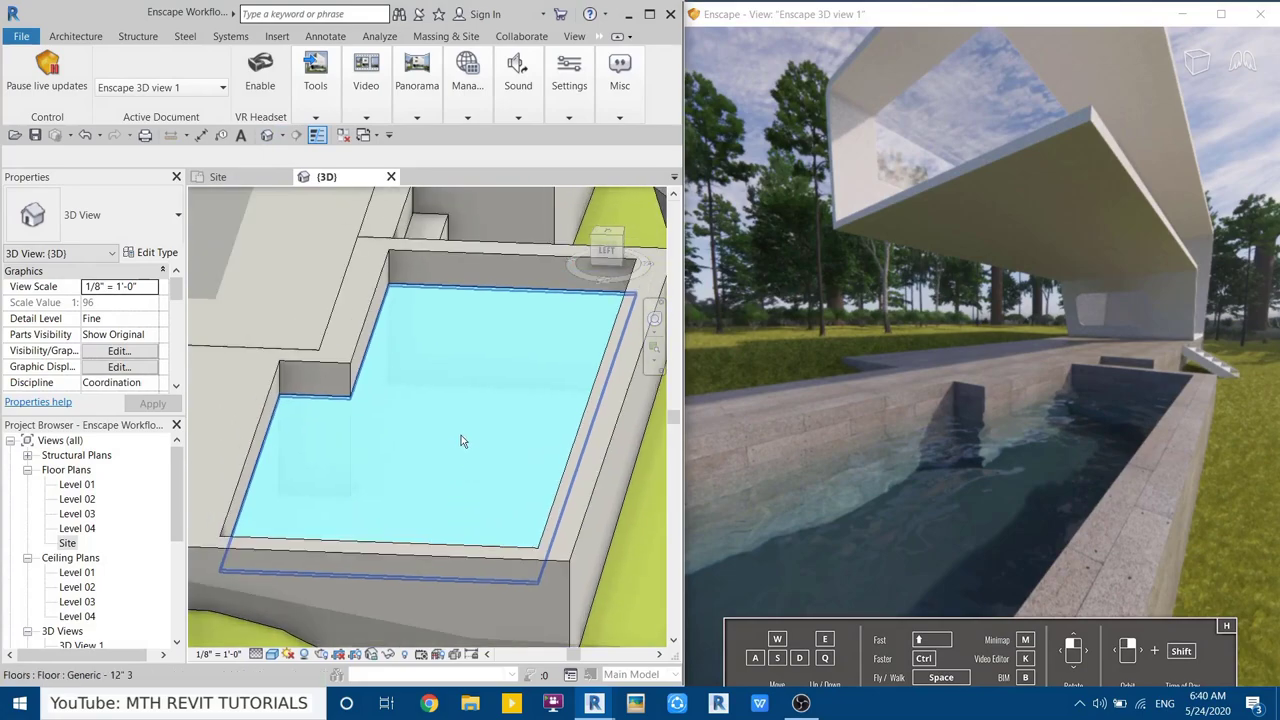
# Set the pool floor's Height Offset to 3' 8" and deselect to check it
pyautogui.click(453, 364)
pyautogui.click(135, 303)
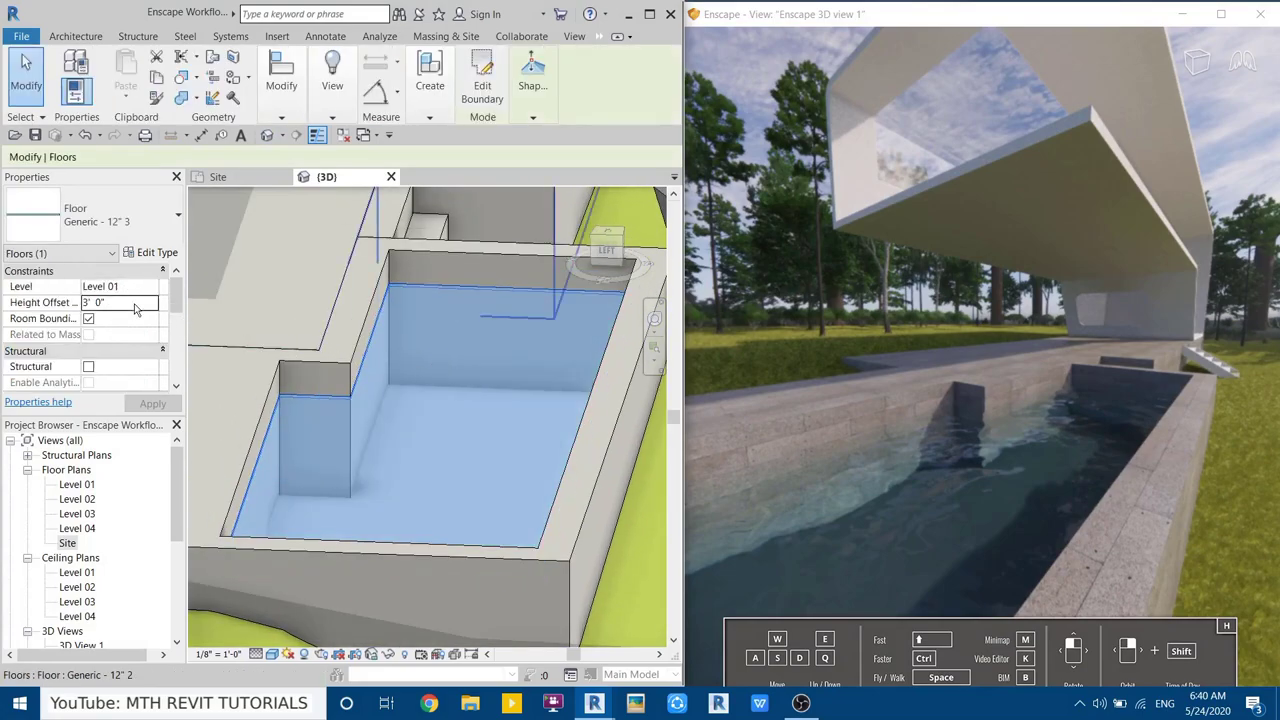
pyautogui.write("3'8")
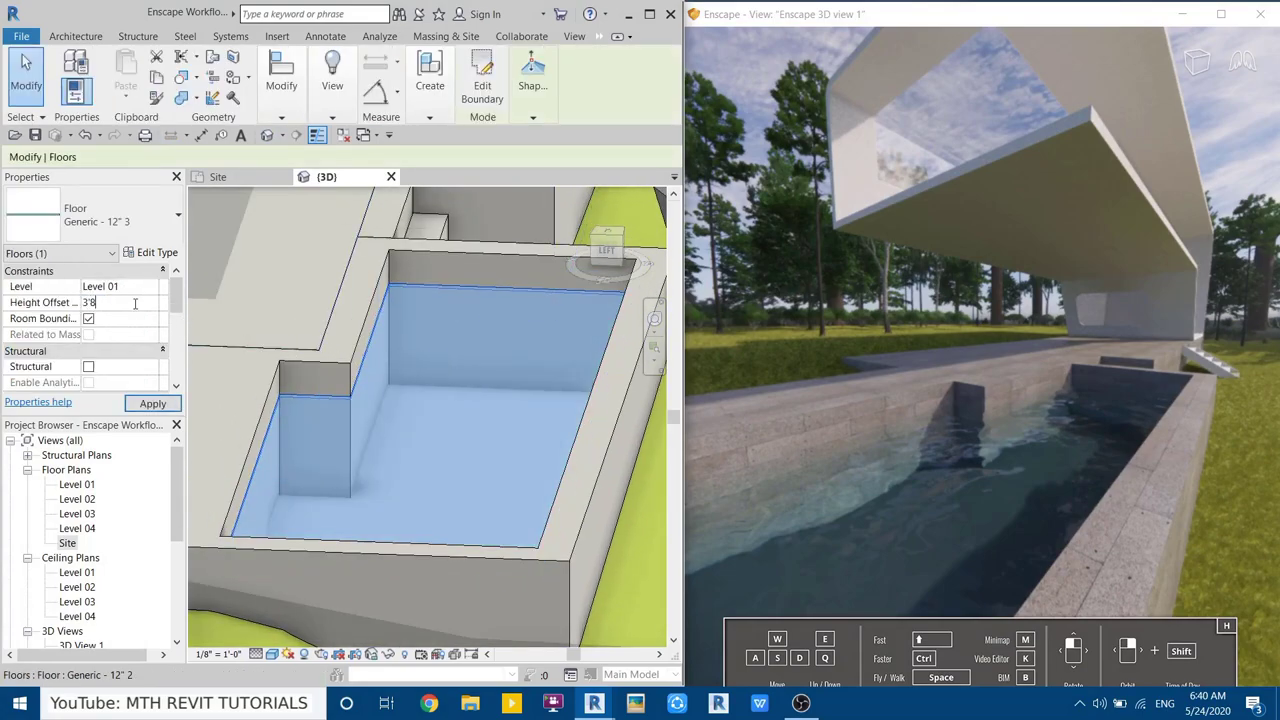
pyautogui.press('Return')
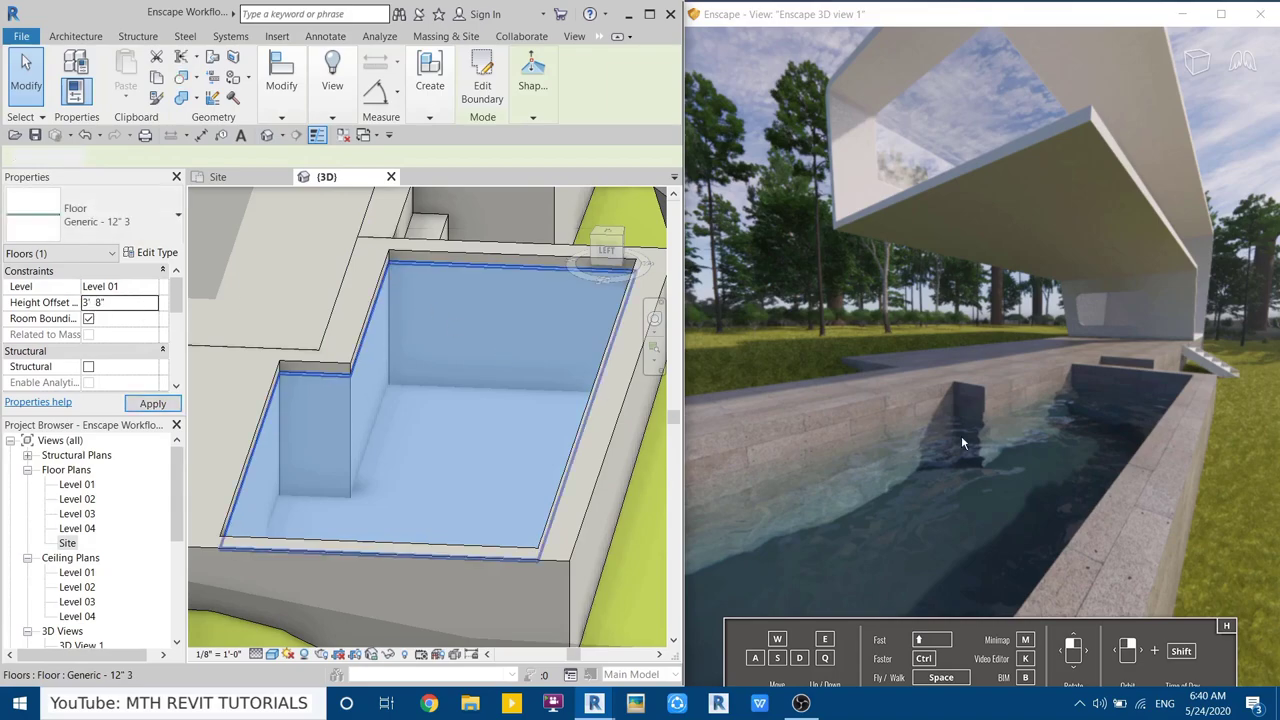
pyautogui.click(489, 386)
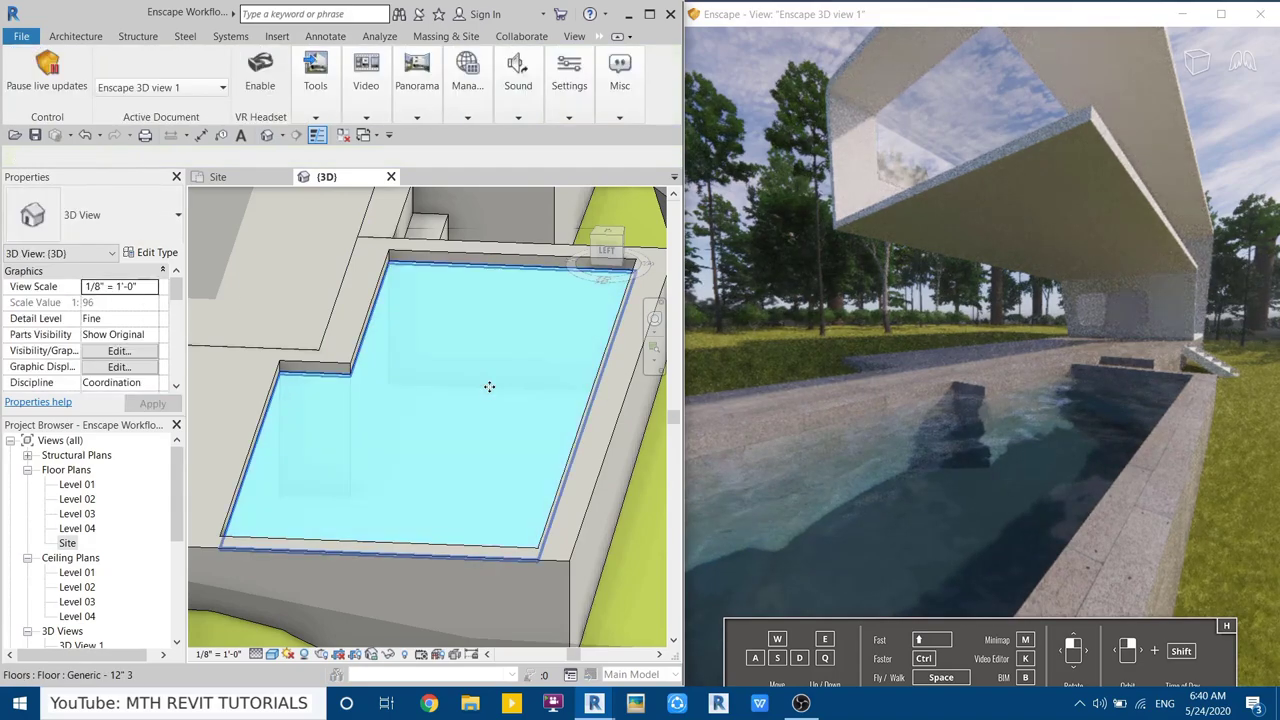
# In Manage > Materials, set the Water material's Wave Height to 4.05 and apply it
pyautogui.click(598, 36)
pyautogui.click(612, 48)
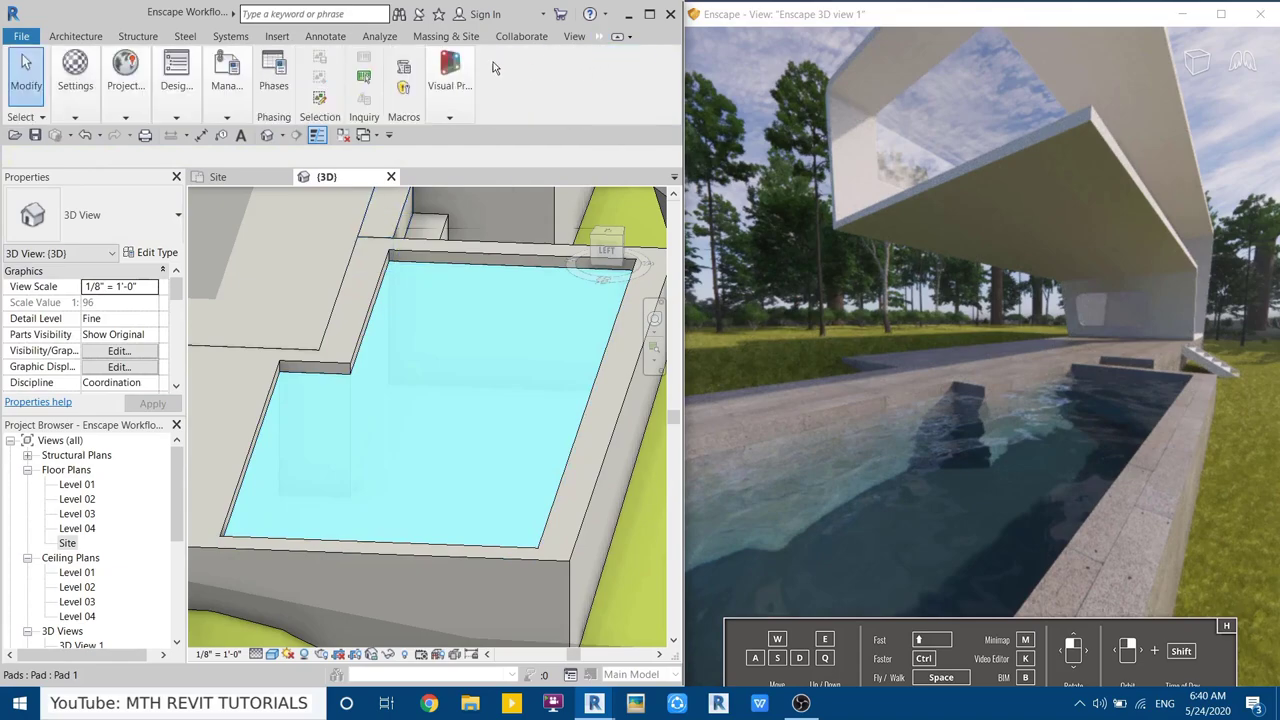
pyautogui.click(75, 75)
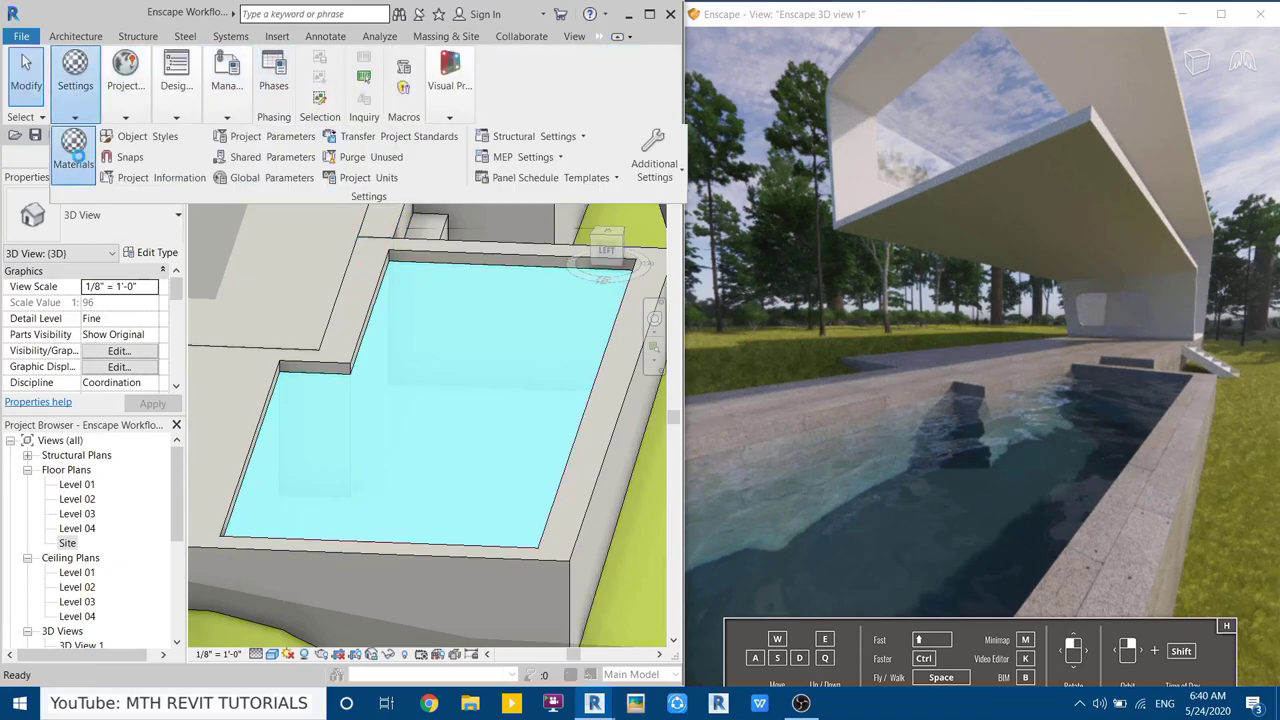
pyautogui.click(76, 155)
pyautogui.click(477, 62)
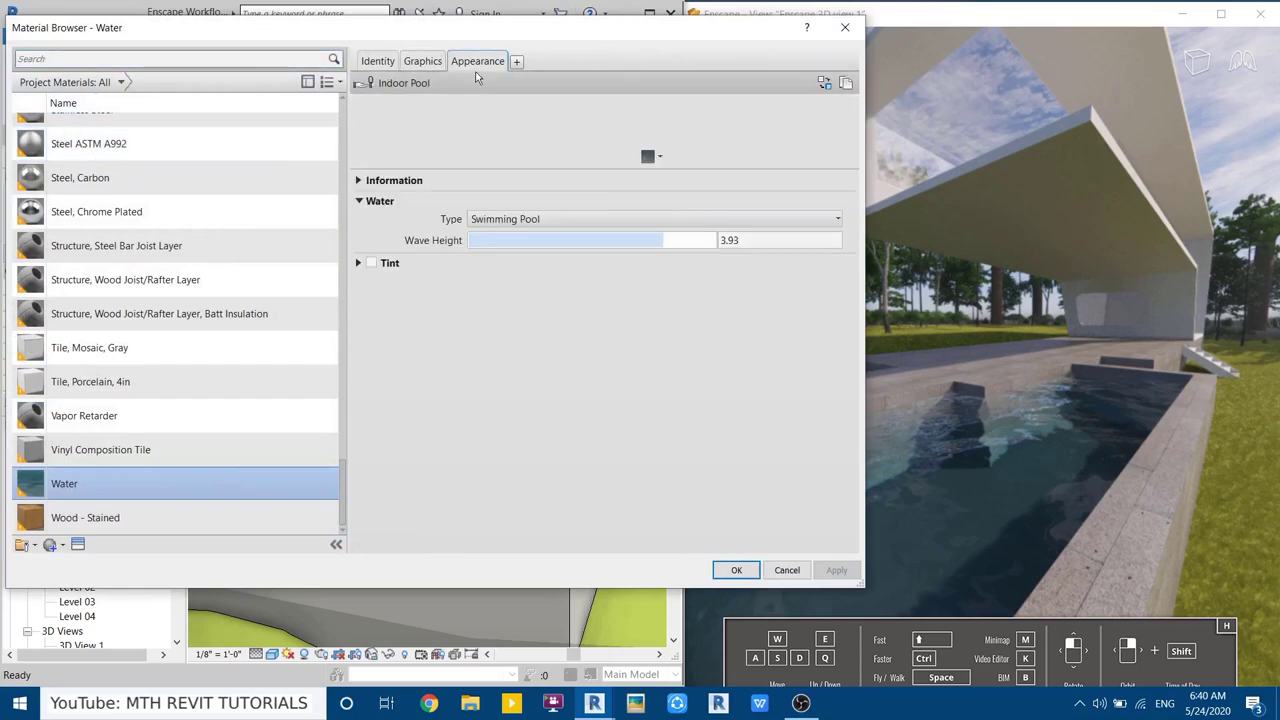
pyautogui.moveTo(669, 237)
pyautogui.mouseDown()
pyautogui.moveTo(700, 240)
pyautogui.moveTo(677, 243)
pyautogui.mouseUp()
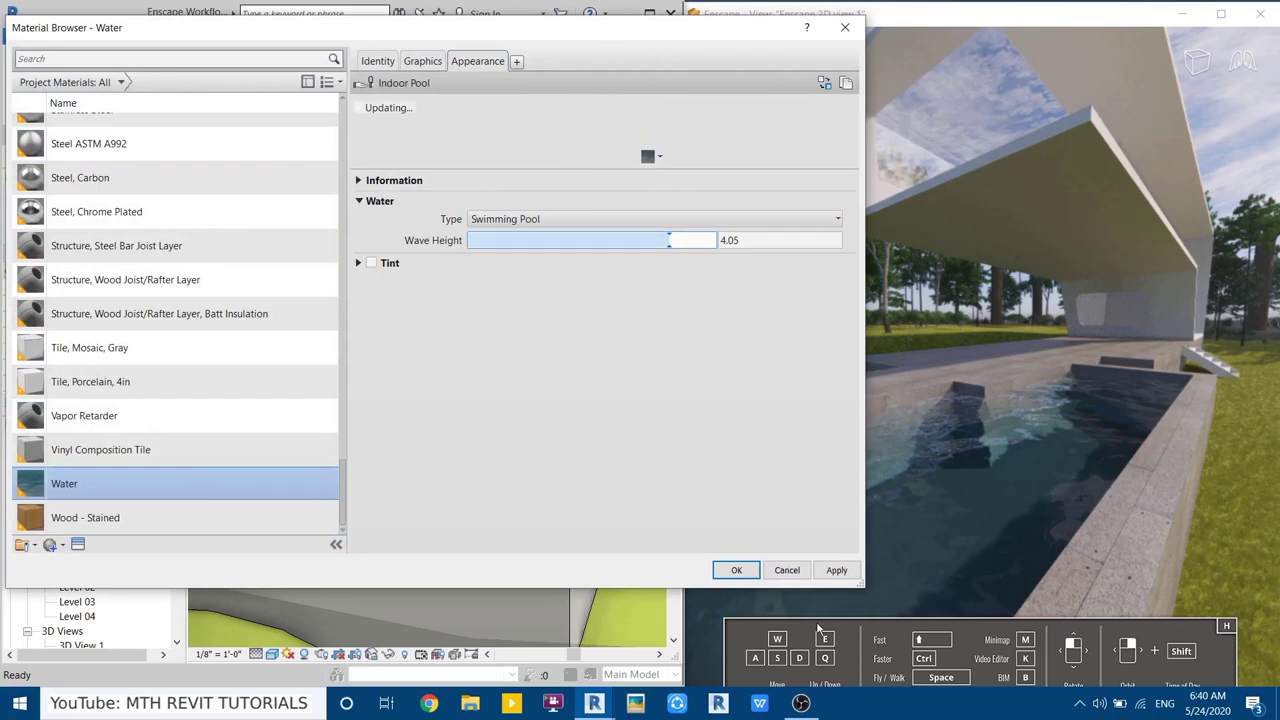
pyautogui.click(836, 571)
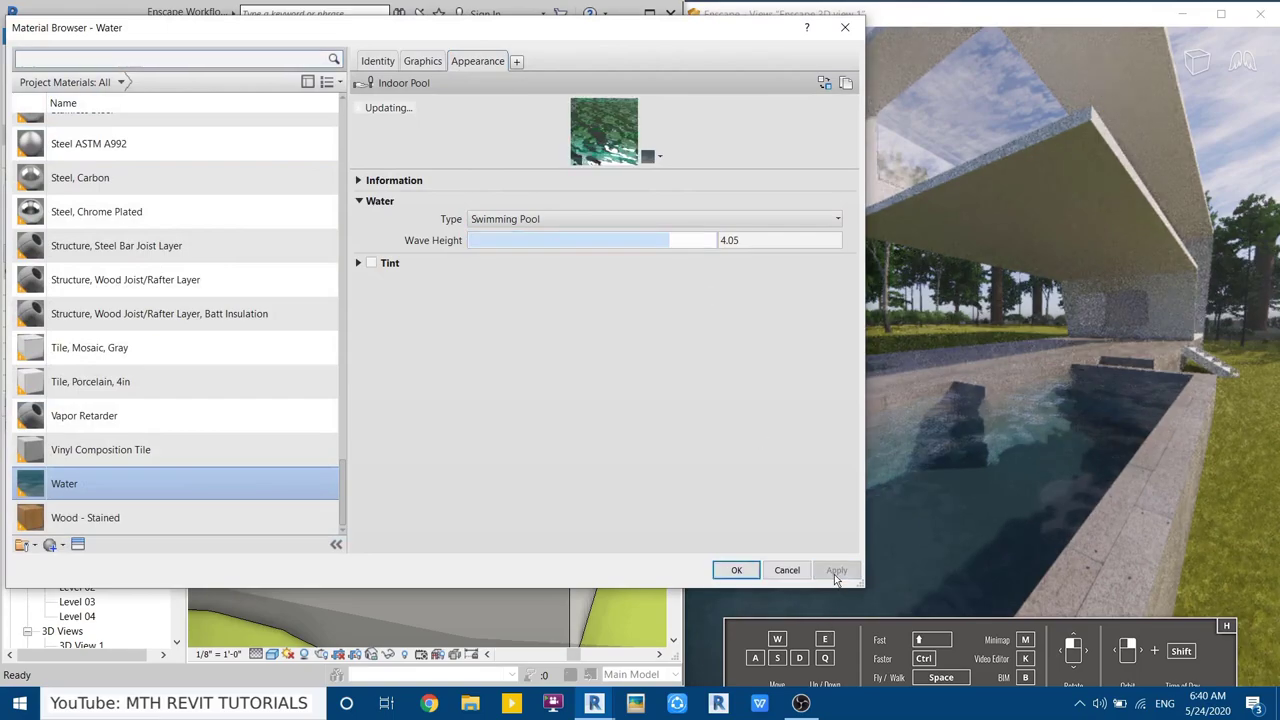
pyautogui.click(736, 571)
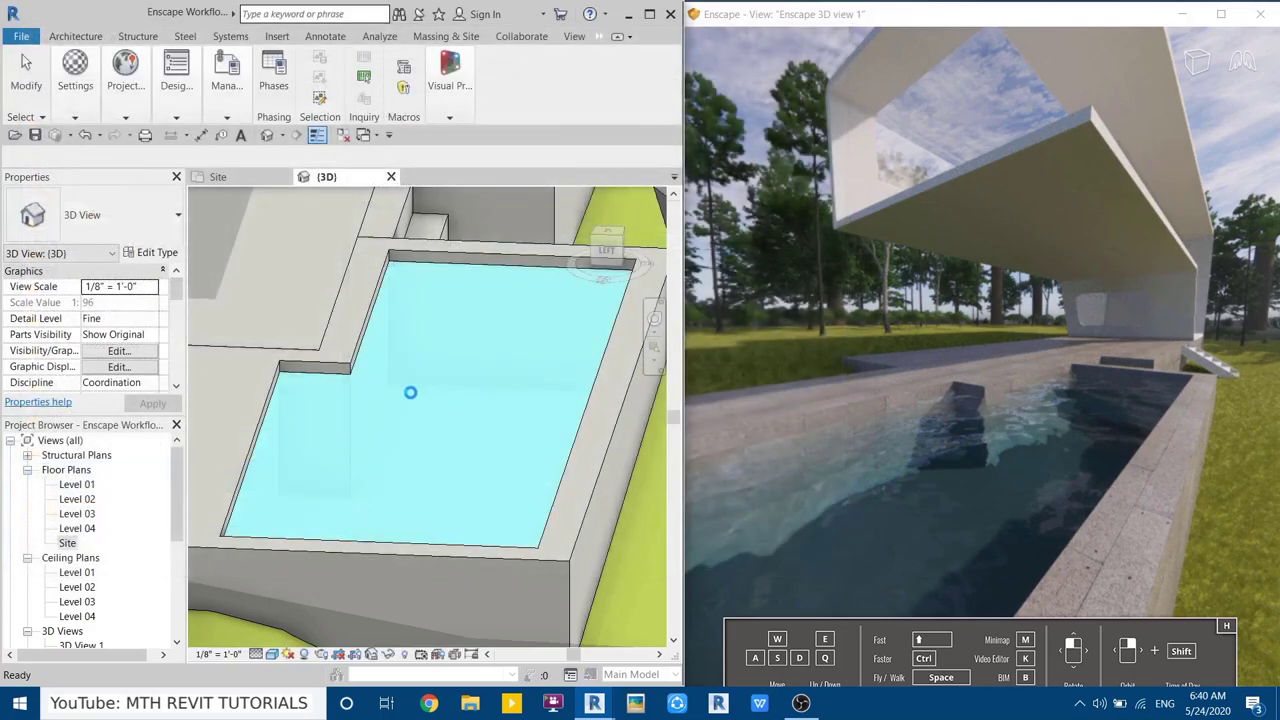
pyautogui.scroll(-5, 410, 392)
pyautogui.keyDown('shift'); pyautogui.moveTo(411, 393); pyautogui.dragTo(374, 506, button='middle'); pyautogui.keyUp('shift')
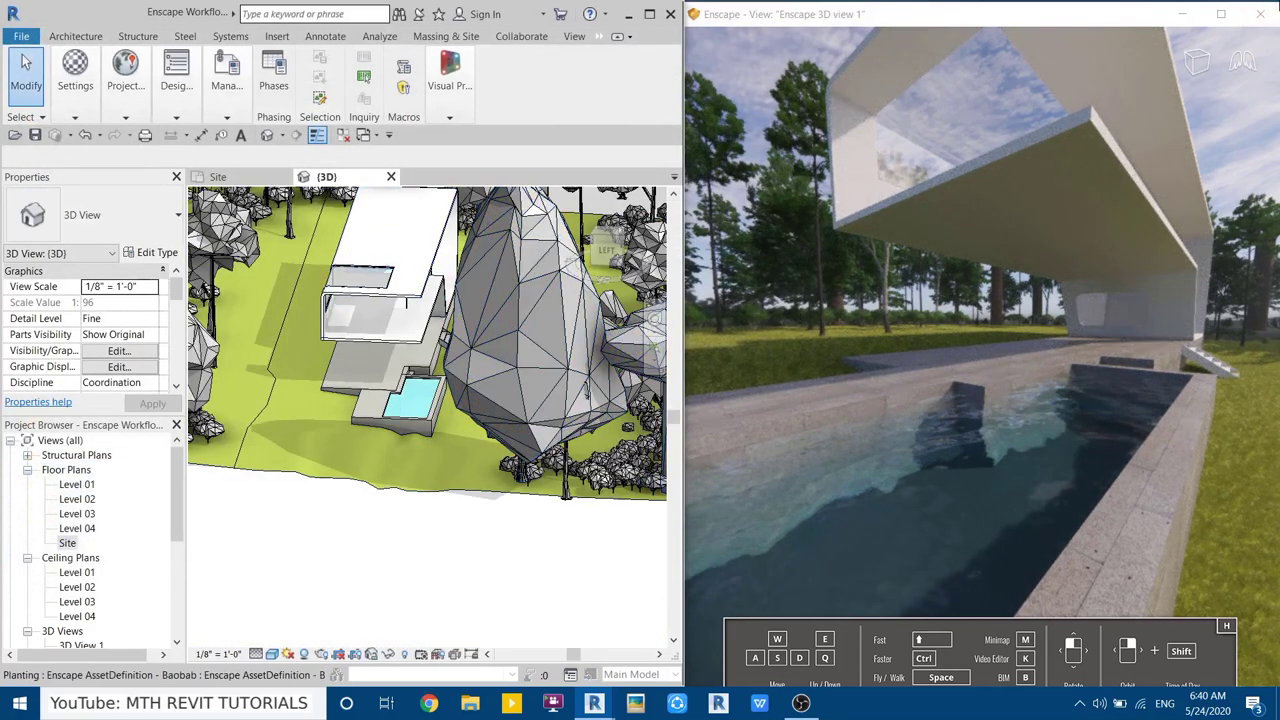
# Maximize Enscape, move the camera forward toward the house, and save a JPG screenshot
pyautogui.click(1220, 14)
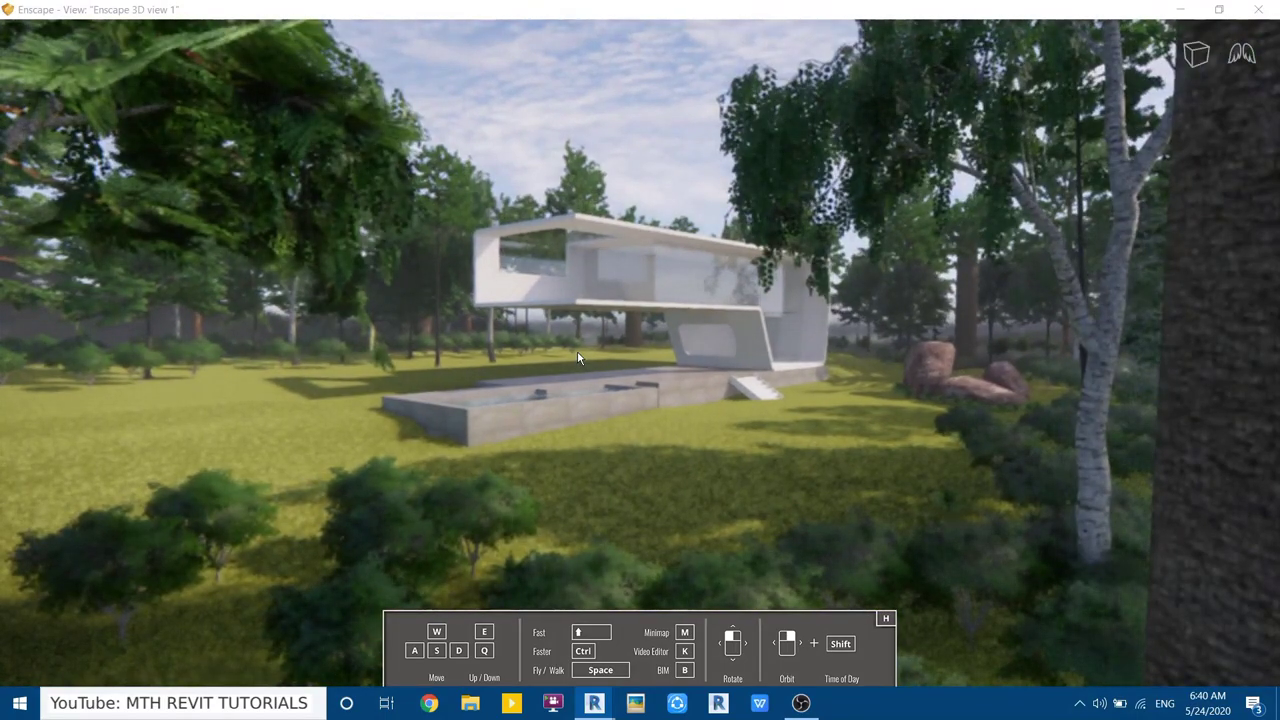
pyautogui.press('w')
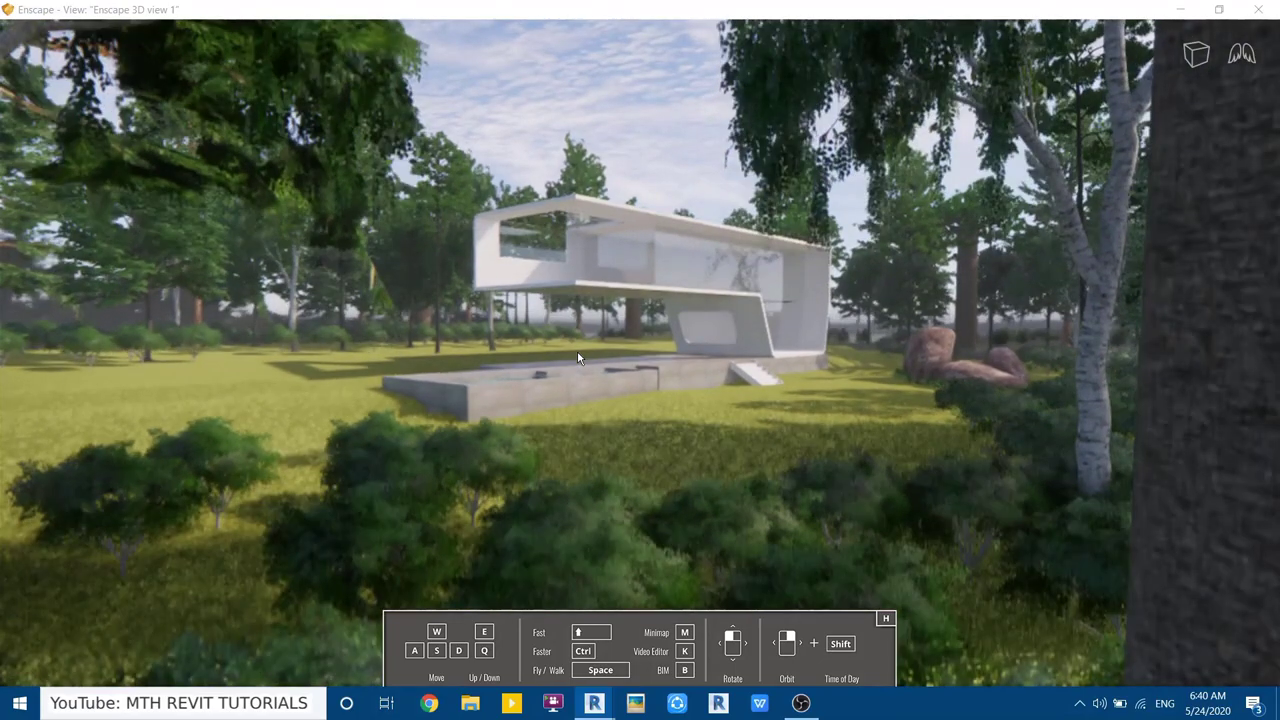
pyautogui.press('F11')
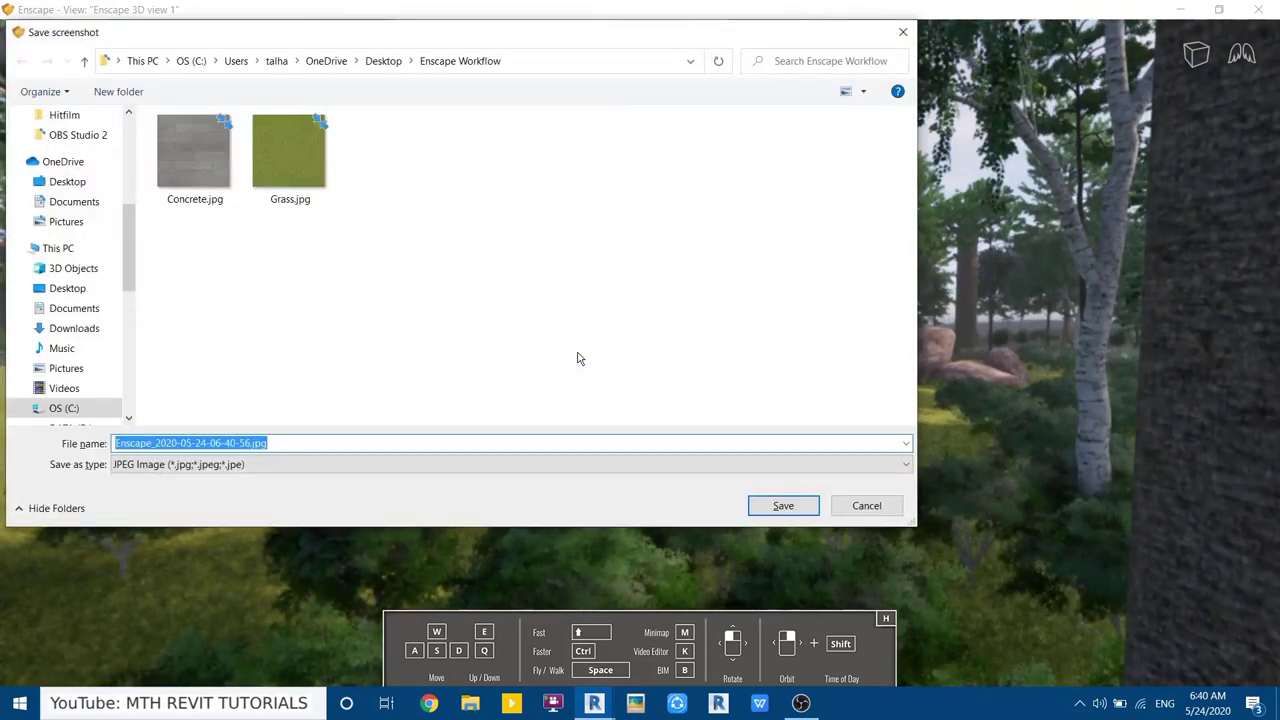
pyautogui.click(782, 506)
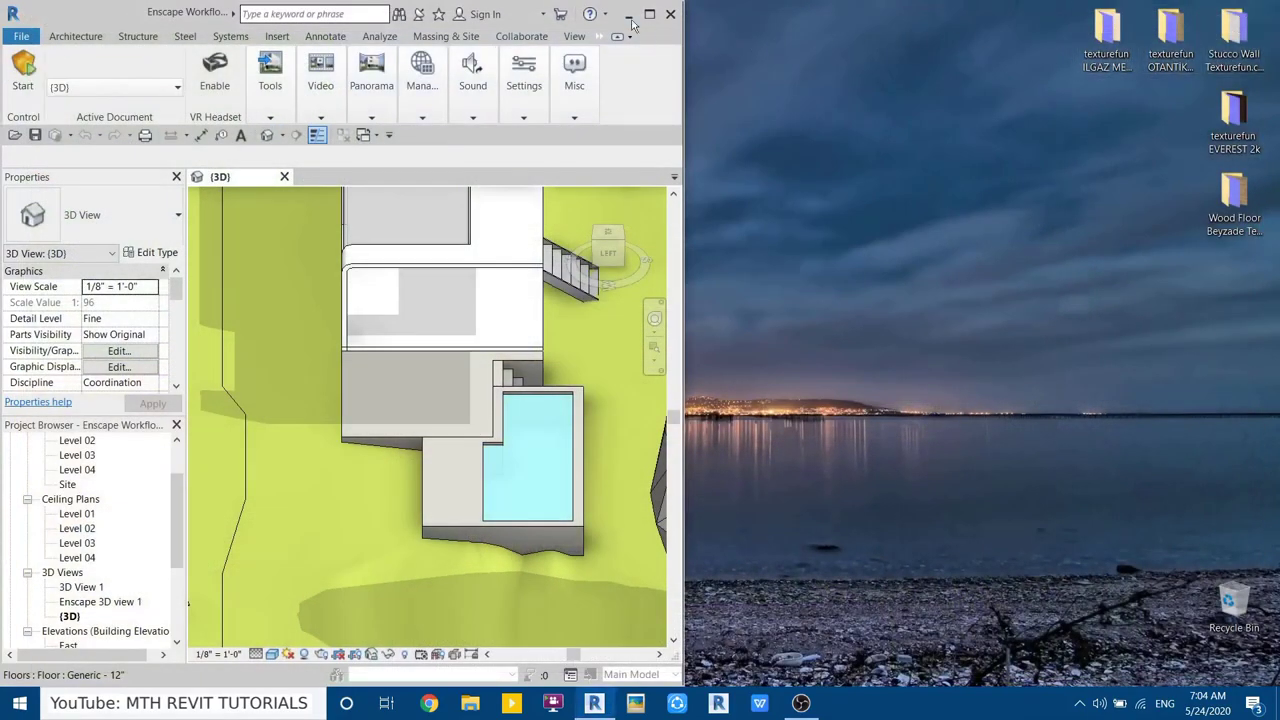
# Open the saved Enscape JPG from the Enscape Workflow folder and zoom in to inspect it
pyautogui.click(628, 16)
pyautogui.doubleClick(470, 355)
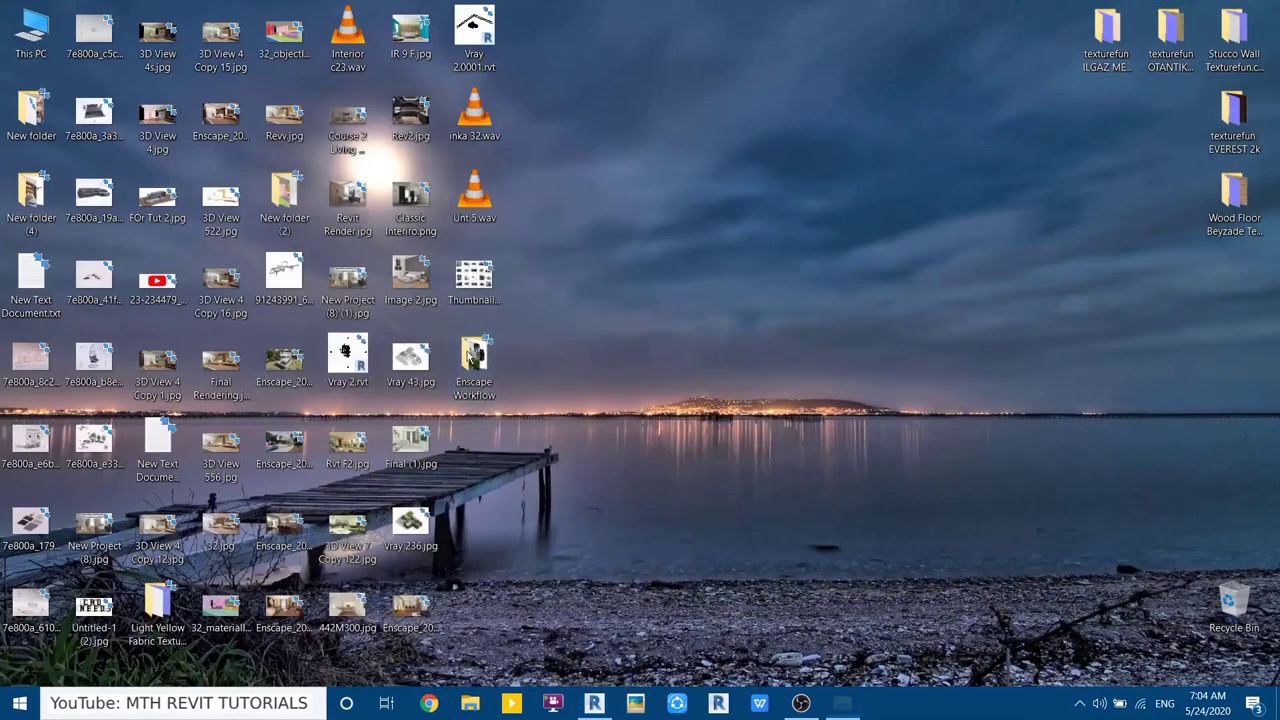
pyautogui.doubleClick(665, 165)
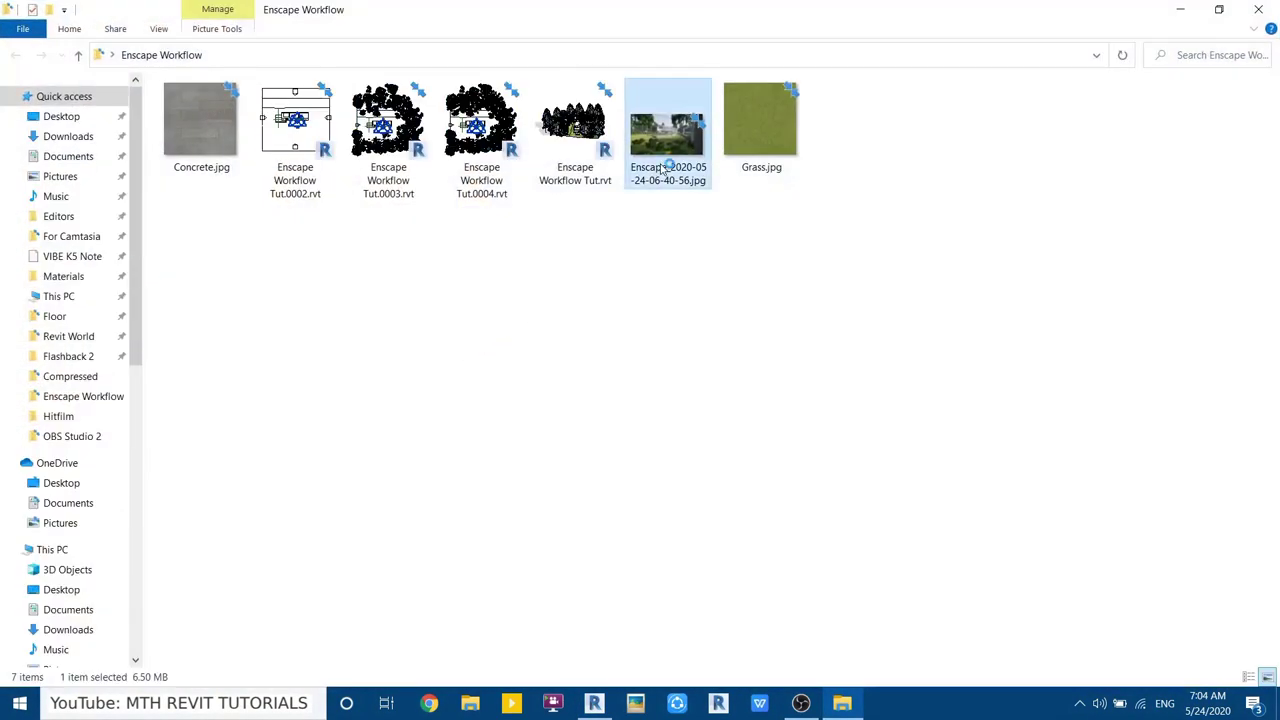
pyautogui.scroll(2, 675, 330)
pyautogui.scroll(3, 670, 330)
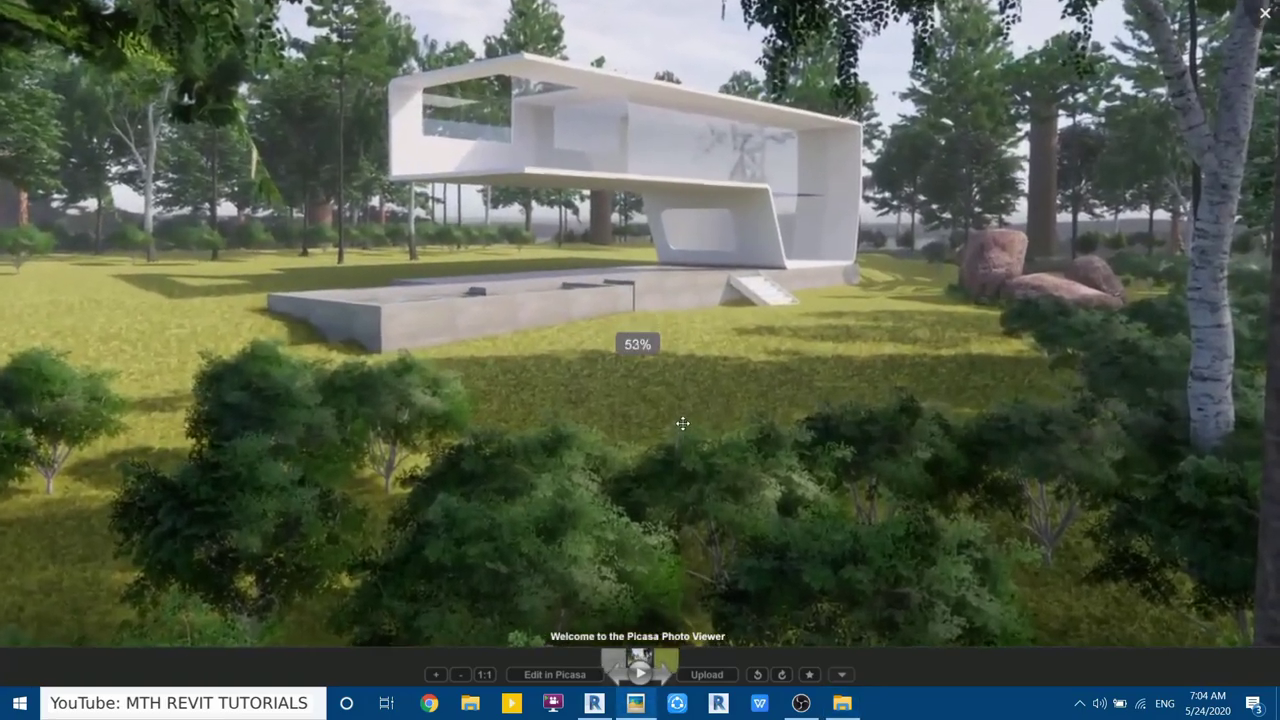
pyautogui.scroll(1, 476, 350)
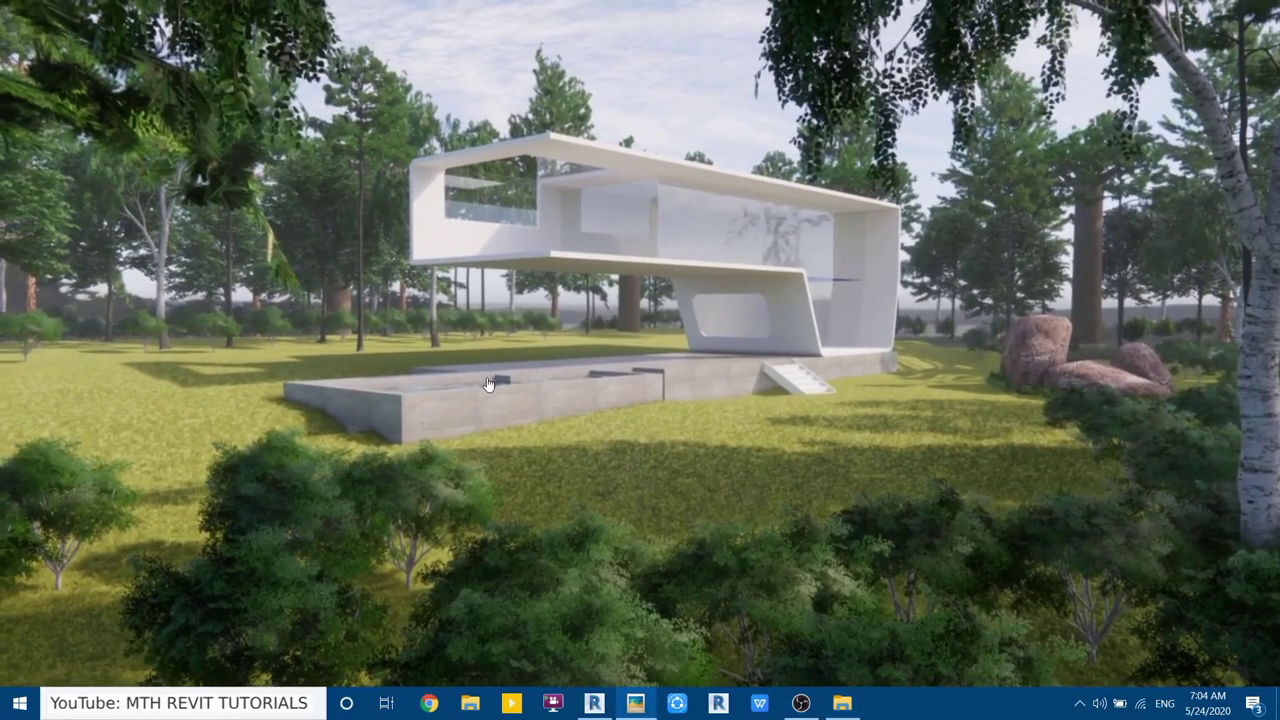
pyautogui.scroll(1, 510, 369)
pyautogui.scroll(1, 510, 369)
pyautogui.scroll(1, 600, 430)
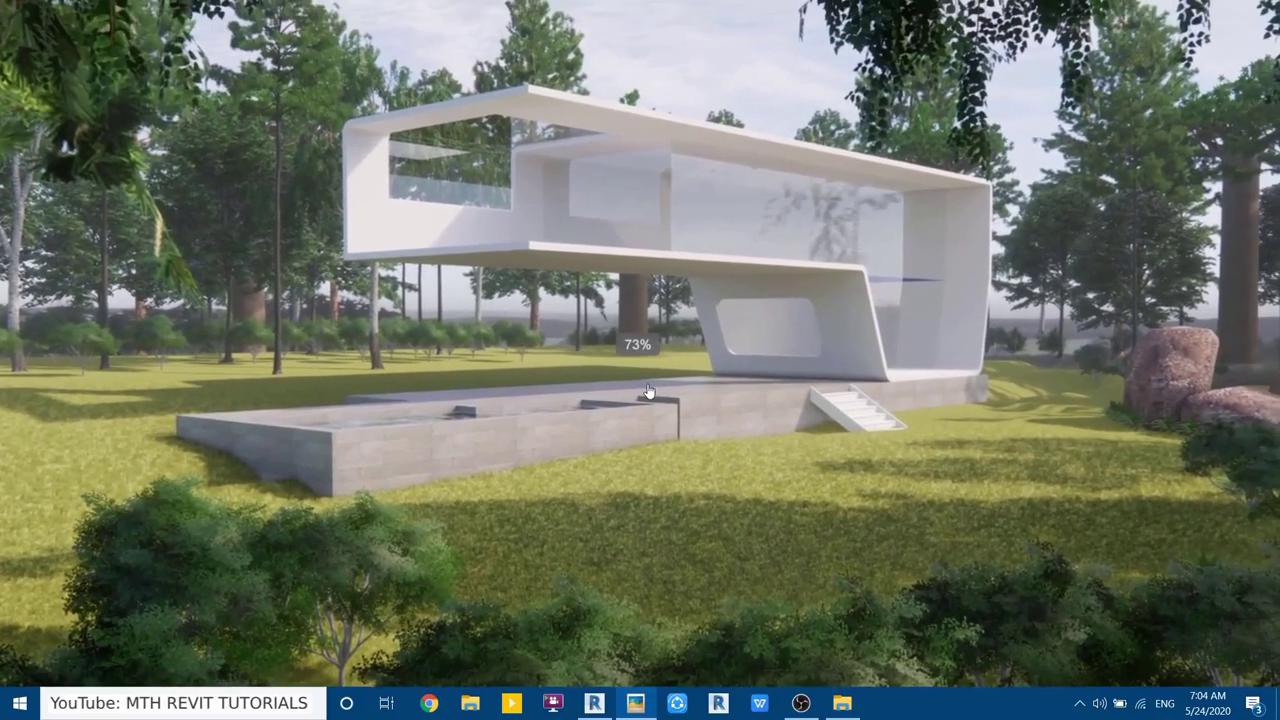
pyautogui.moveTo(748, 526); pyautogui.dragTo(737, 449)
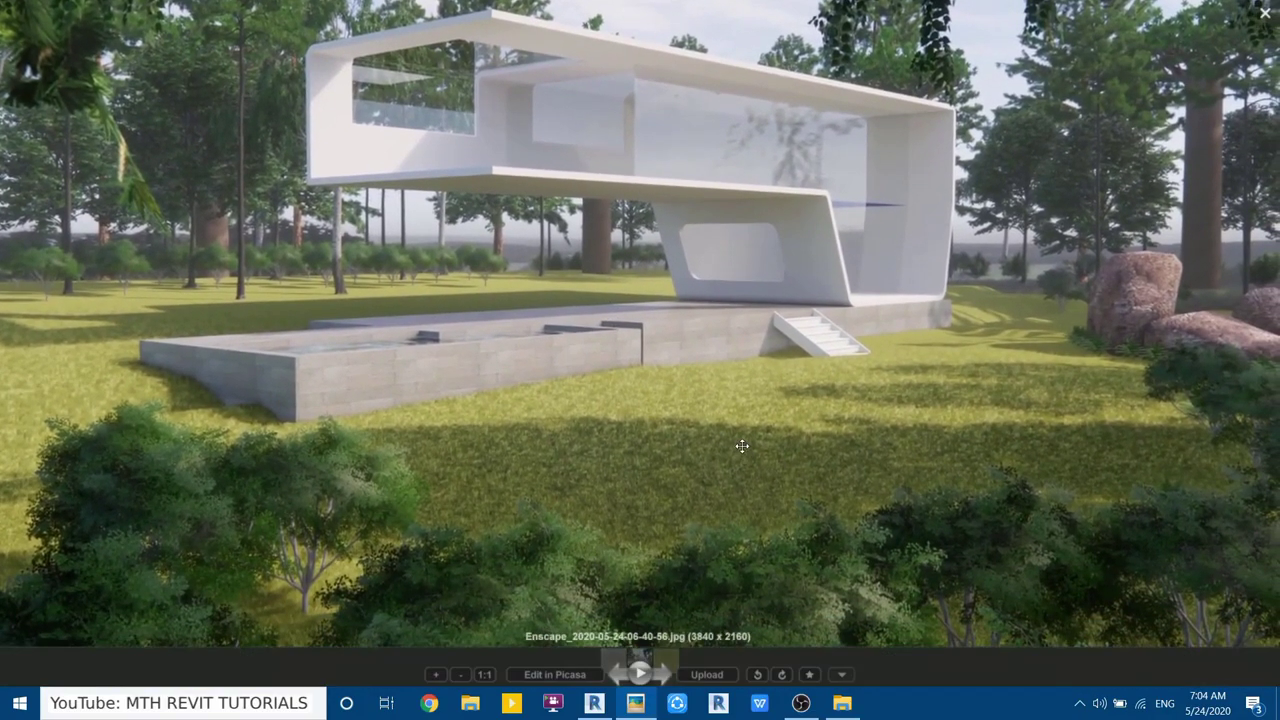
# Finish reviewing the render, close the image viewer, and launch Chrome
pyautogui.scroll(-2, 740, 449)
pyautogui.scroll(-1, 702, 499)
pyautogui.moveTo(702, 499); pyautogui.dragTo(707, 516)
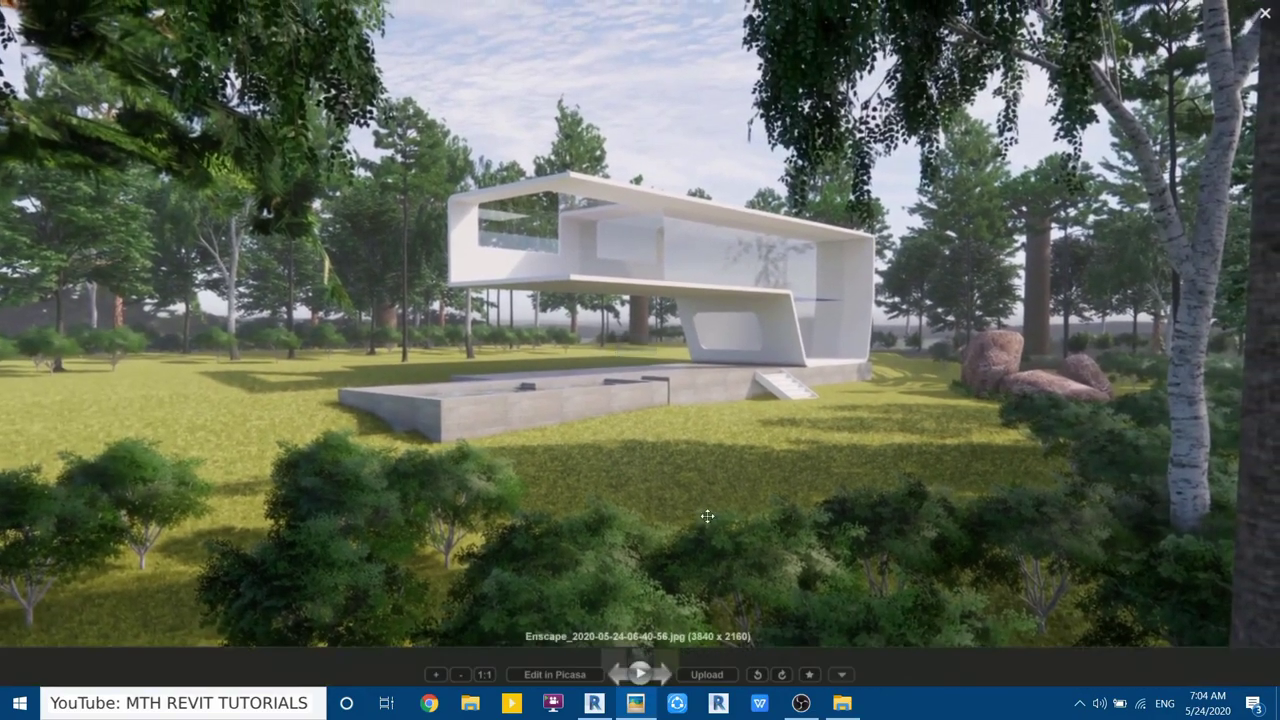
pyautogui.click(1266, 14)
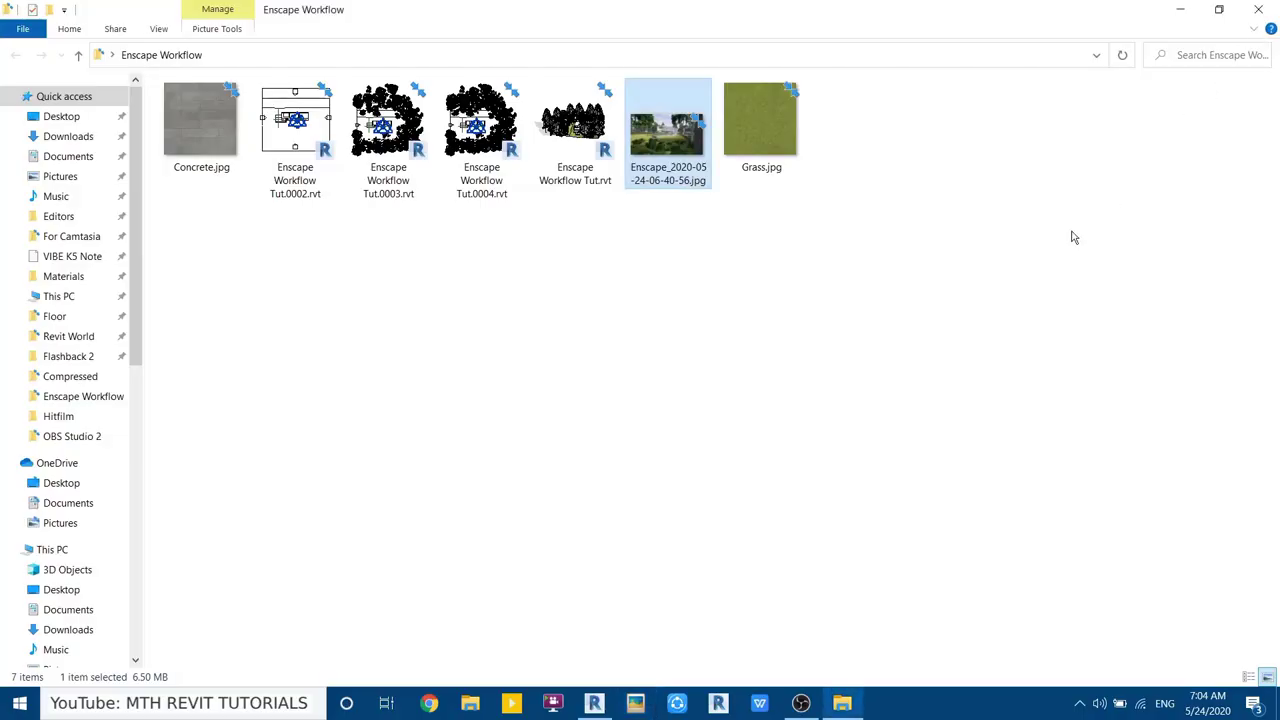
pyautogui.click(428, 706)
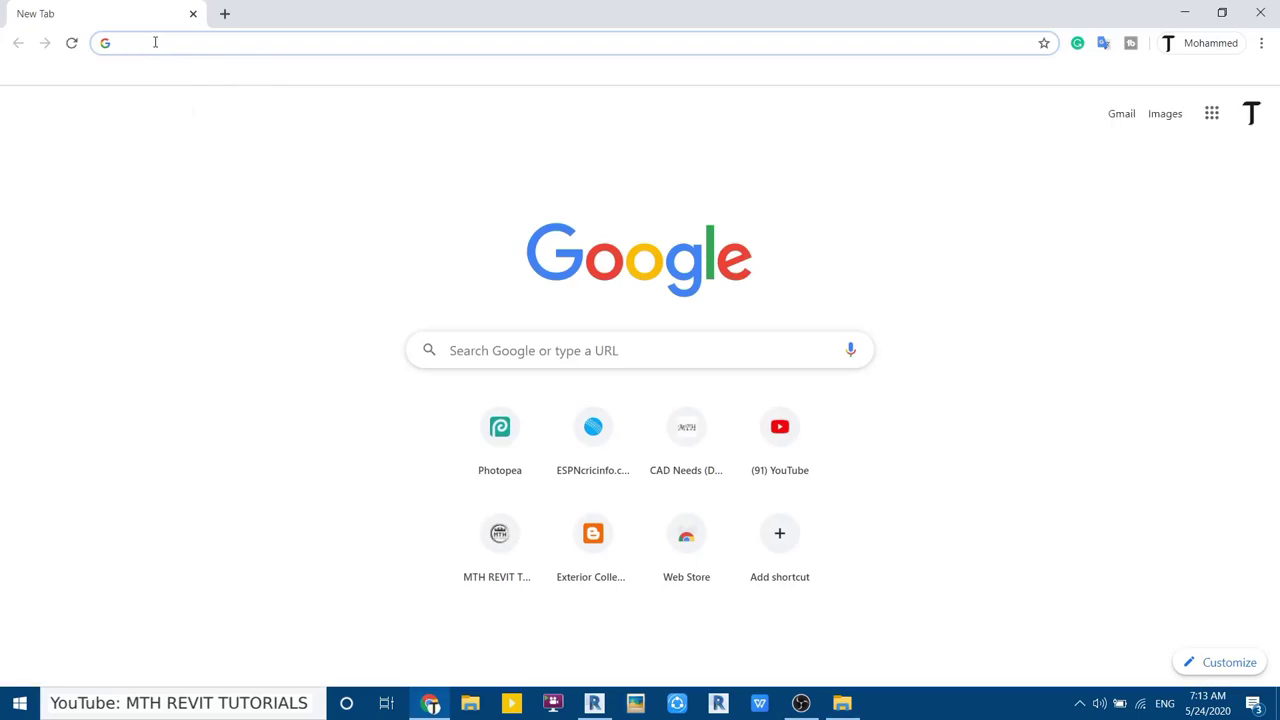
# Go to photopea.com and open the Enscape render JPG from the computer
pyautogui.write('photopea.com')
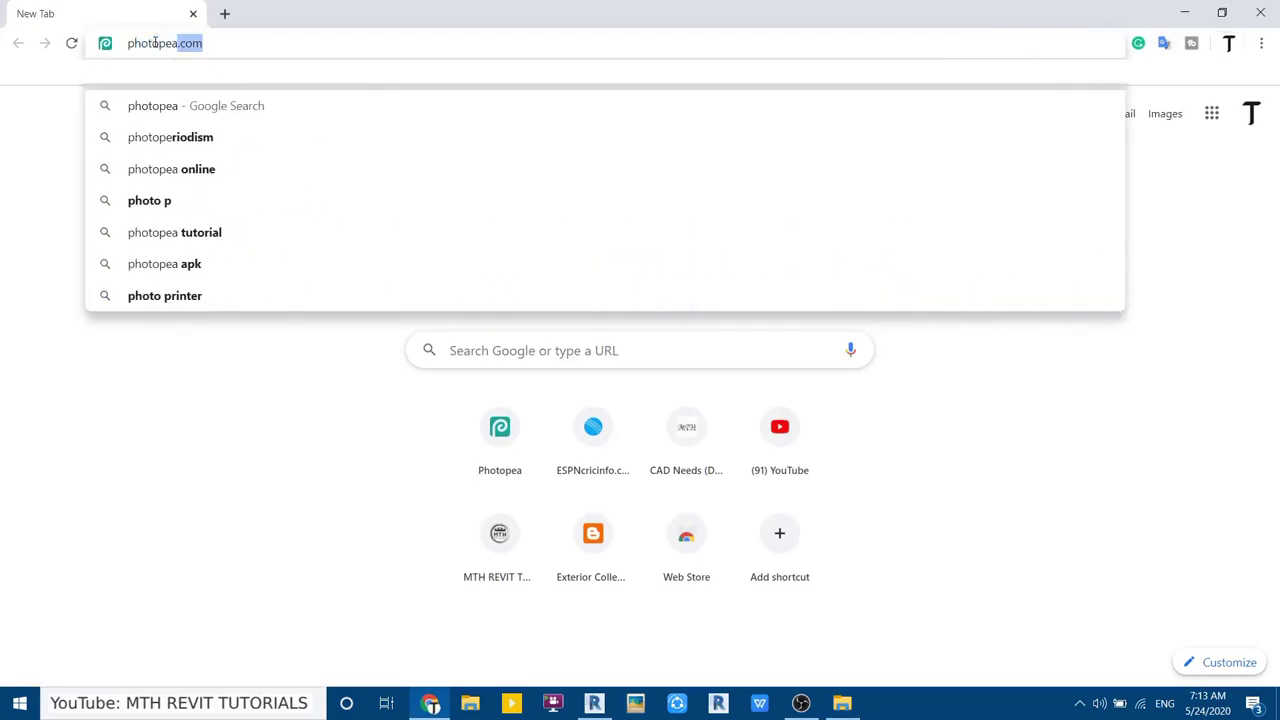
pyautogui.press('Return')
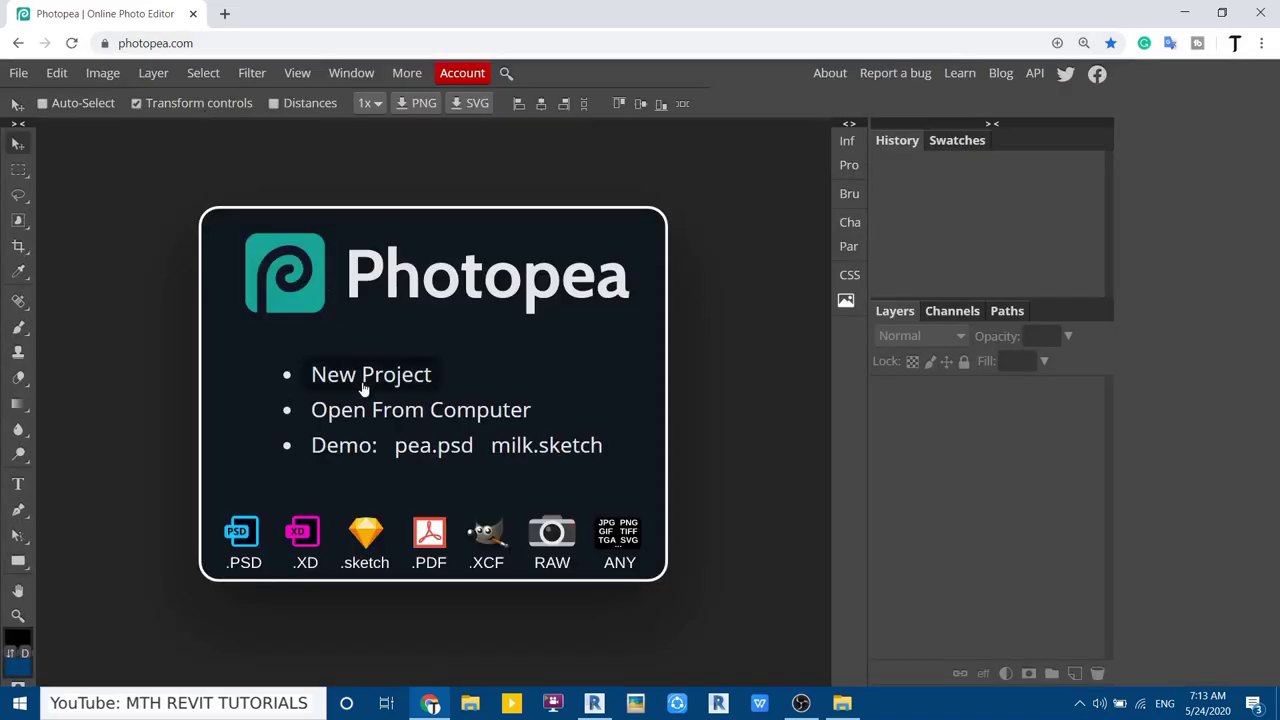
pyautogui.click(368, 412)
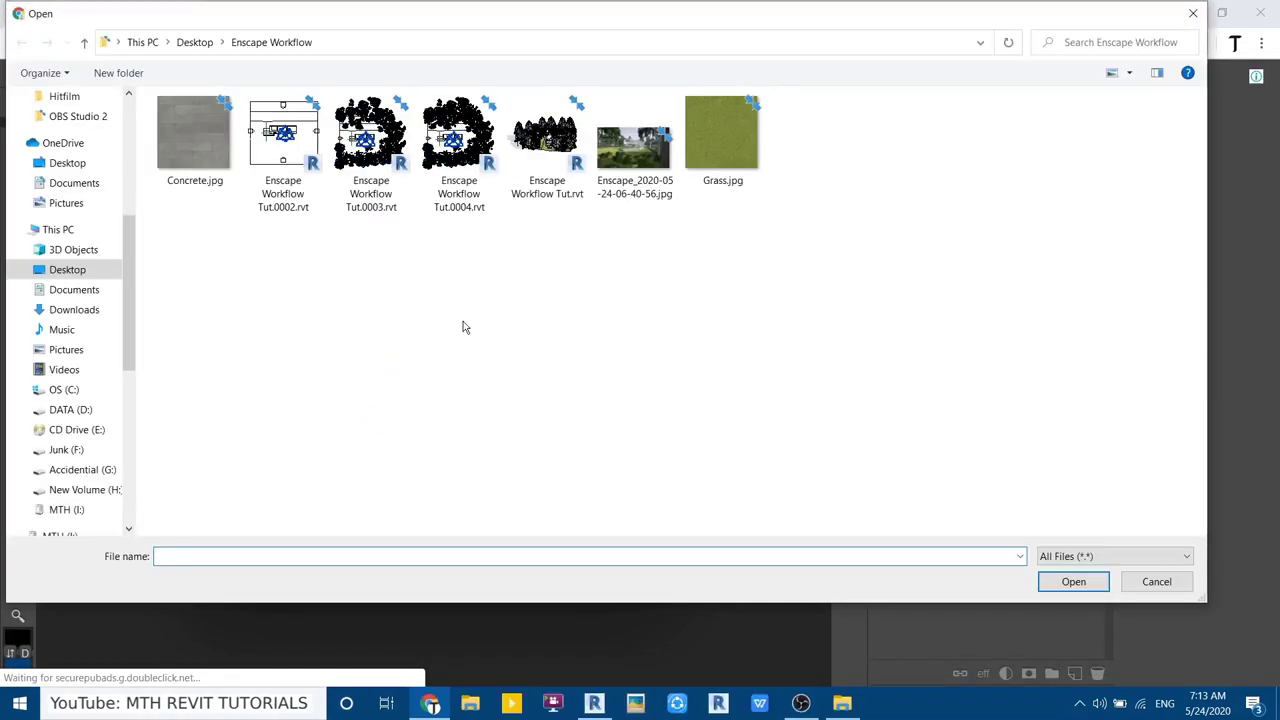
pyautogui.doubleClick(634, 150)
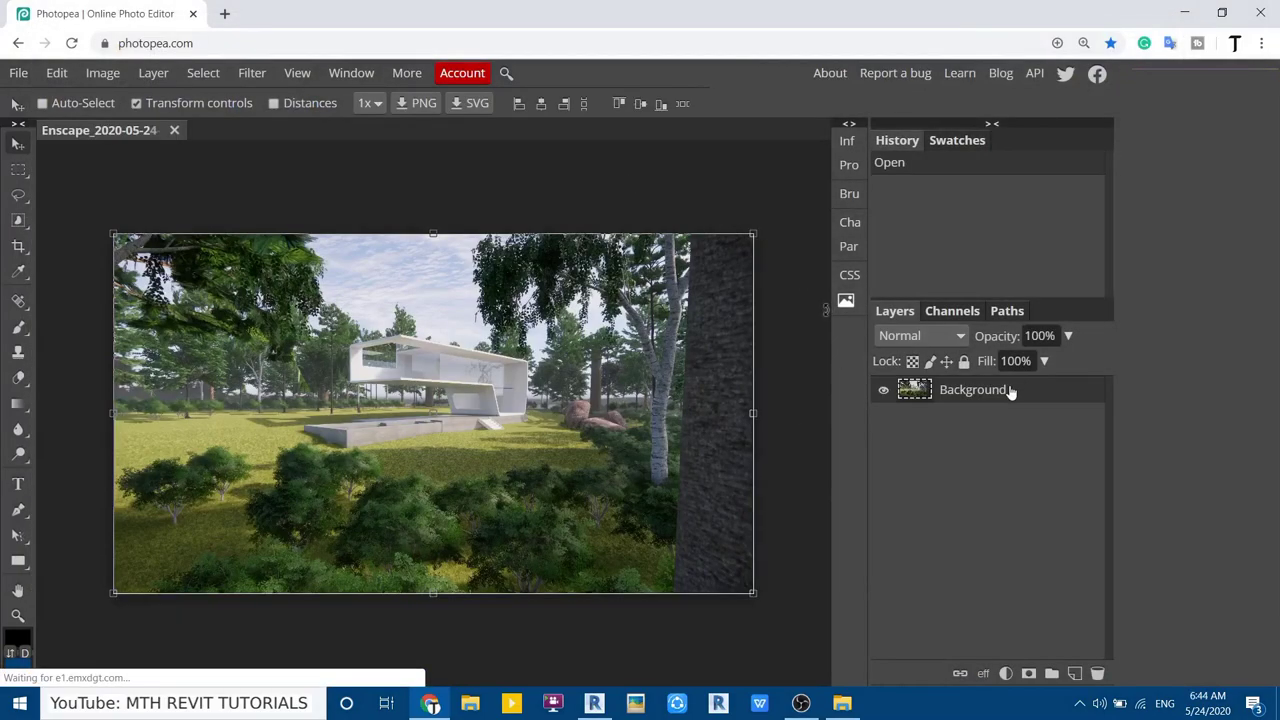
# Duplicate the Background layer into Layer 1
pyautogui.moveTo(985, 425); pyautogui.dragTo(1075, 675)
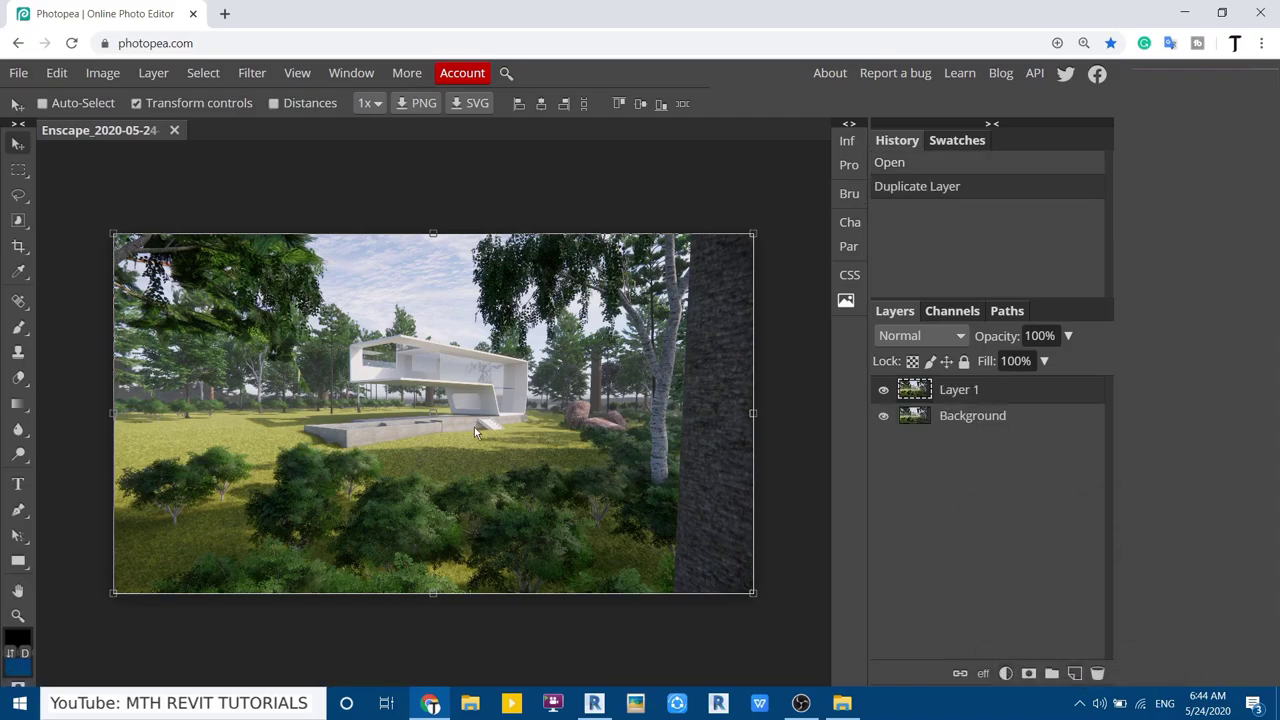
pyautogui.scroll(3, 400, 400)
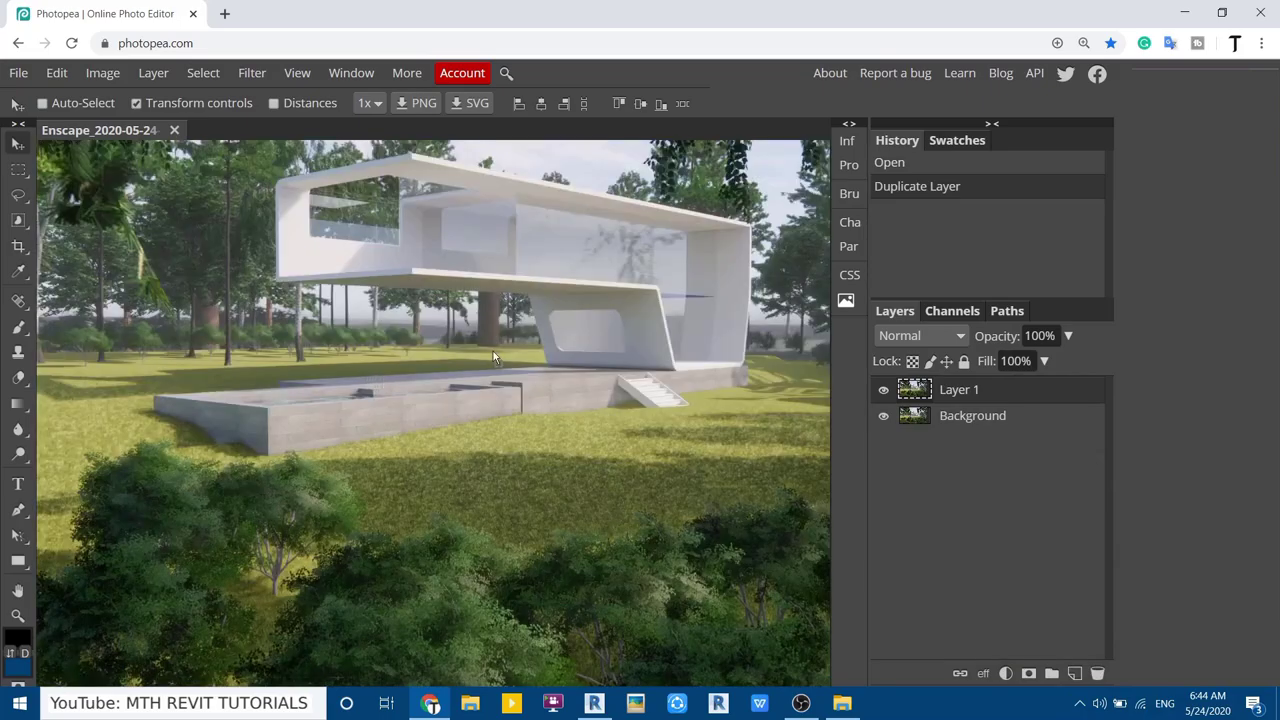
pyautogui.scroll(-2, 493, 352)
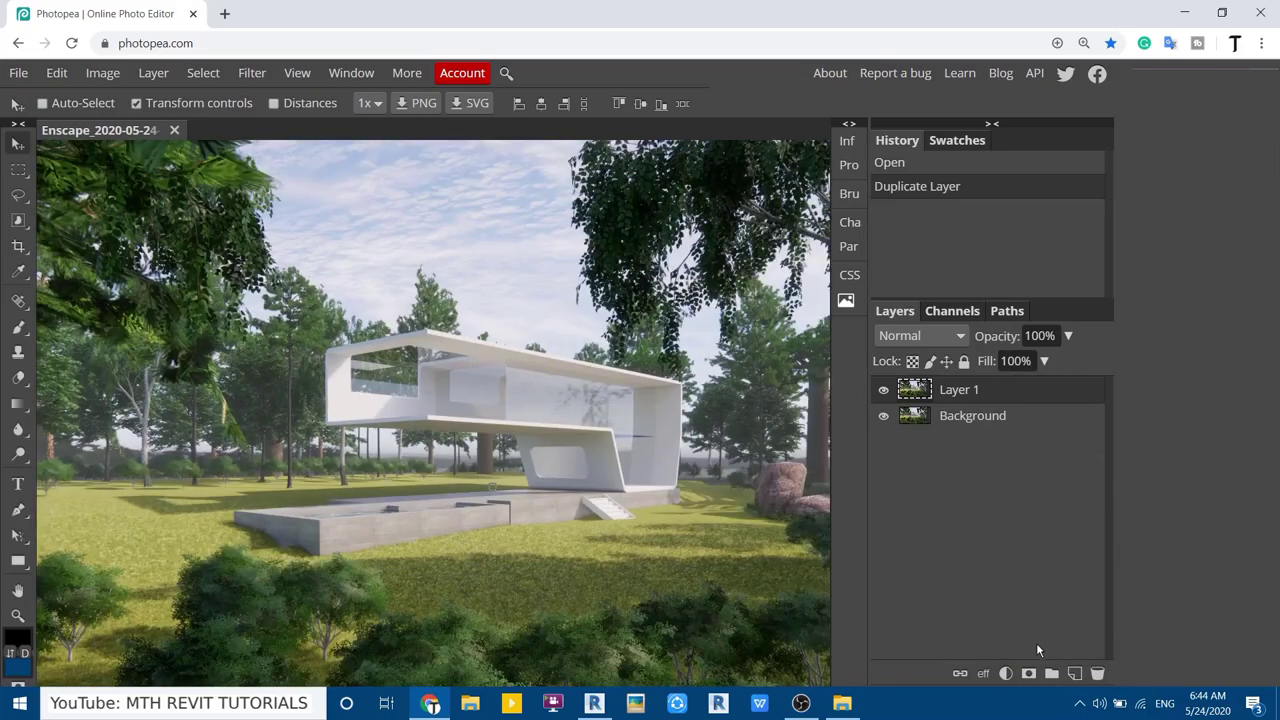
# Add a Color Balance adjustment with the shadows set to Red 46 and Green -15
pyautogui.click(1005, 673)
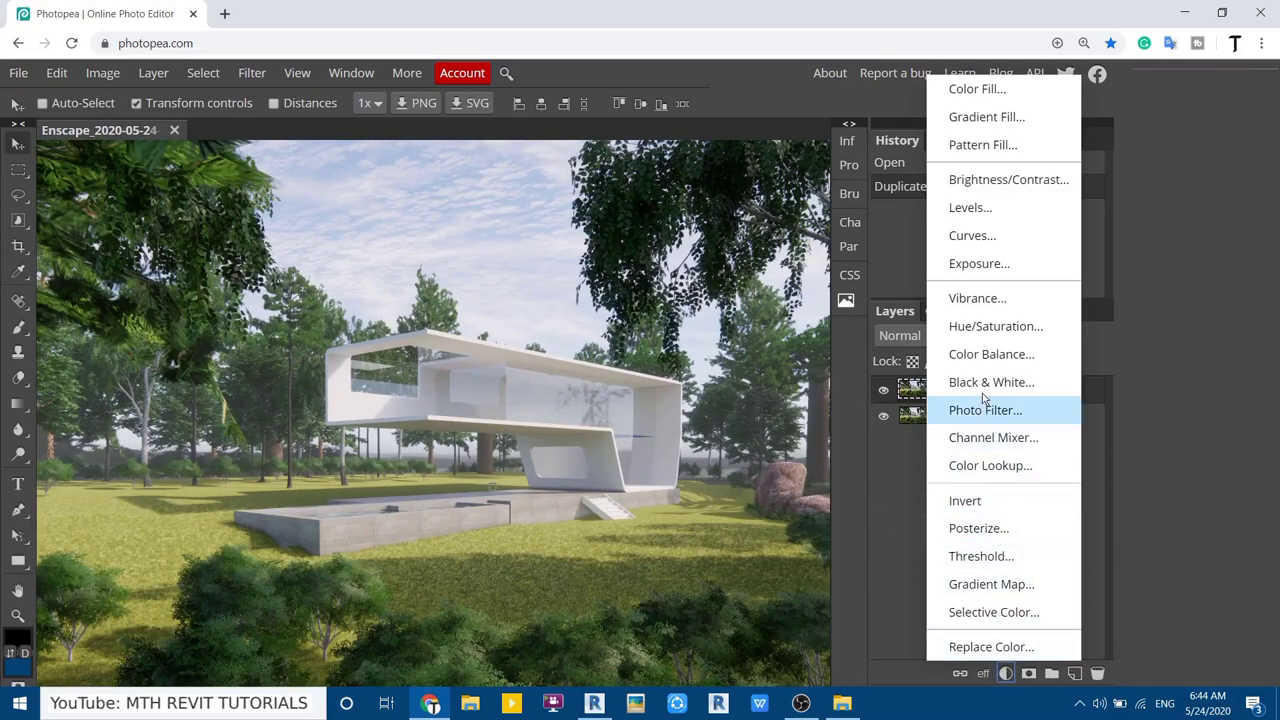
pyautogui.click(983, 364)
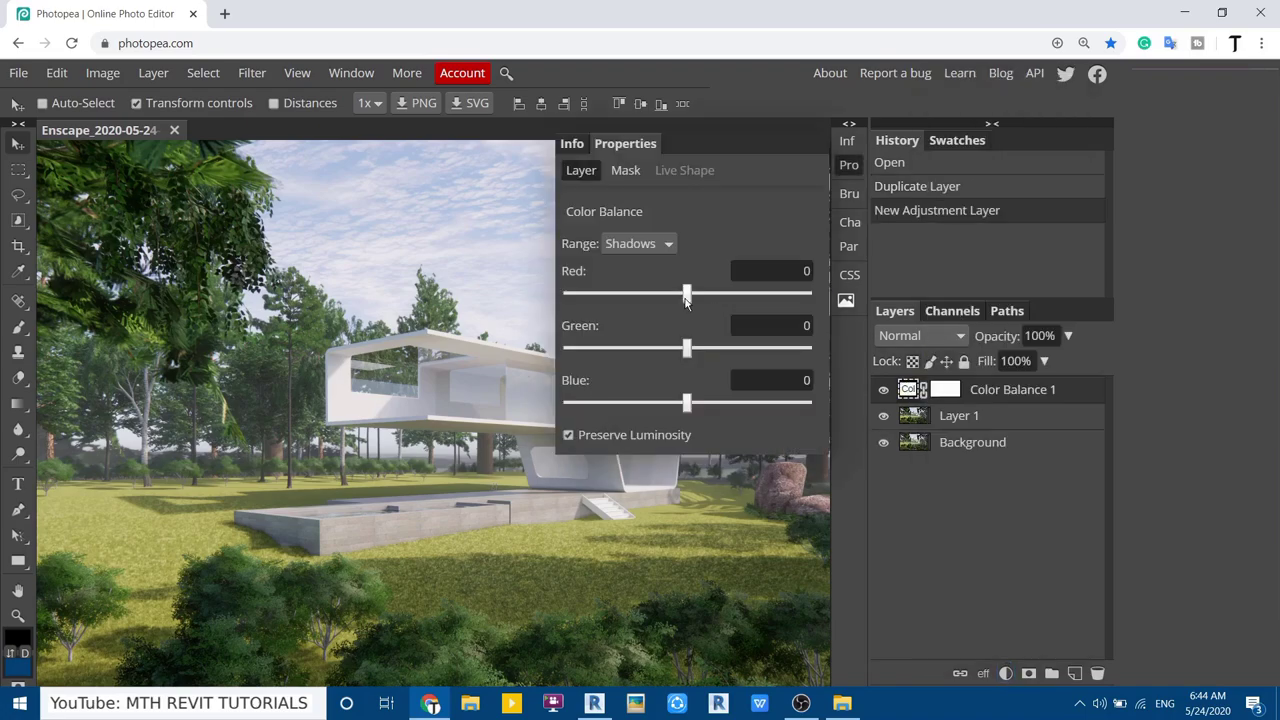
pyautogui.moveTo(686, 302); pyautogui.dragTo(737, 302)
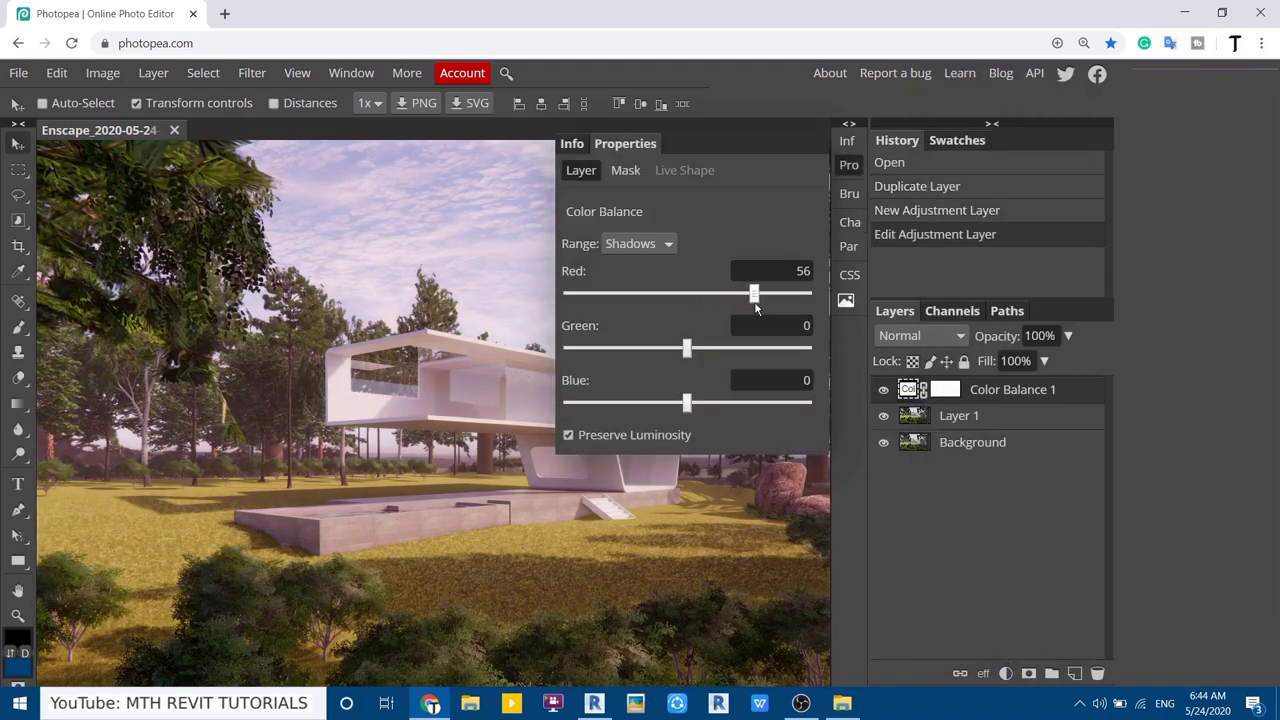
pyautogui.moveTo(750, 306); pyautogui.dragTo(754, 305)
pyautogui.click(505, 533)
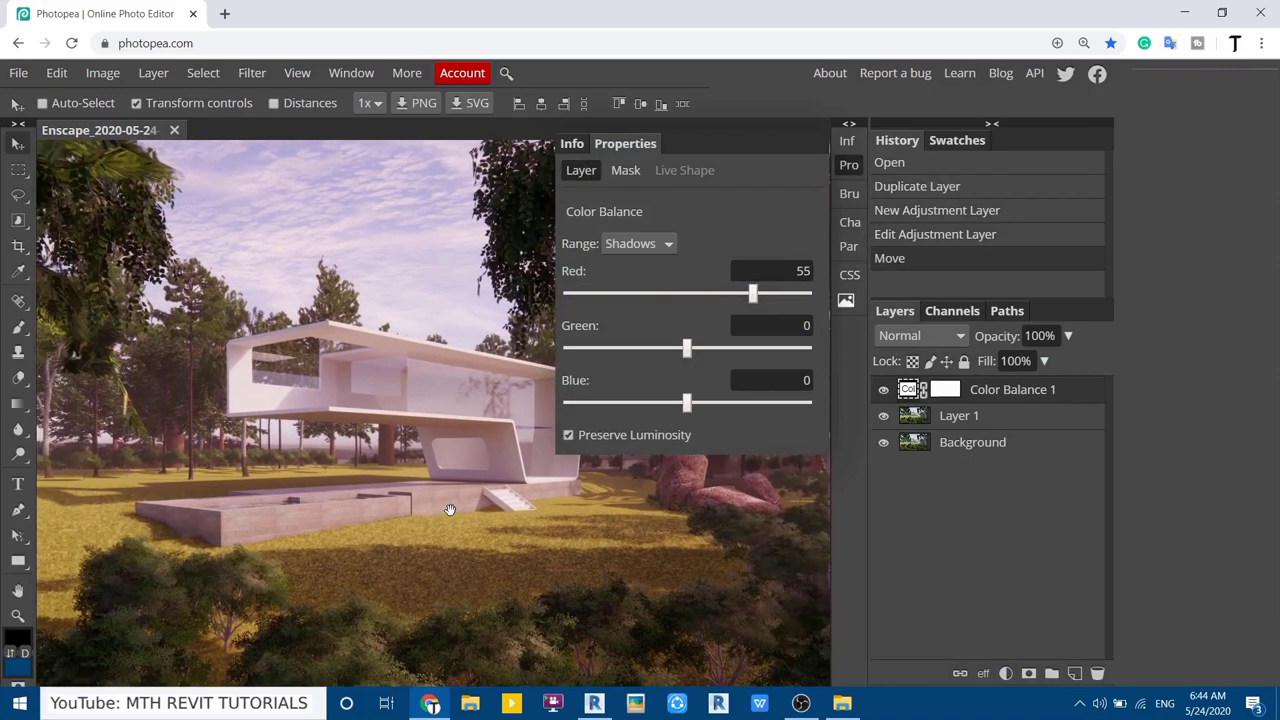
pyautogui.moveTo(752, 295); pyautogui.dragTo(741, 295)
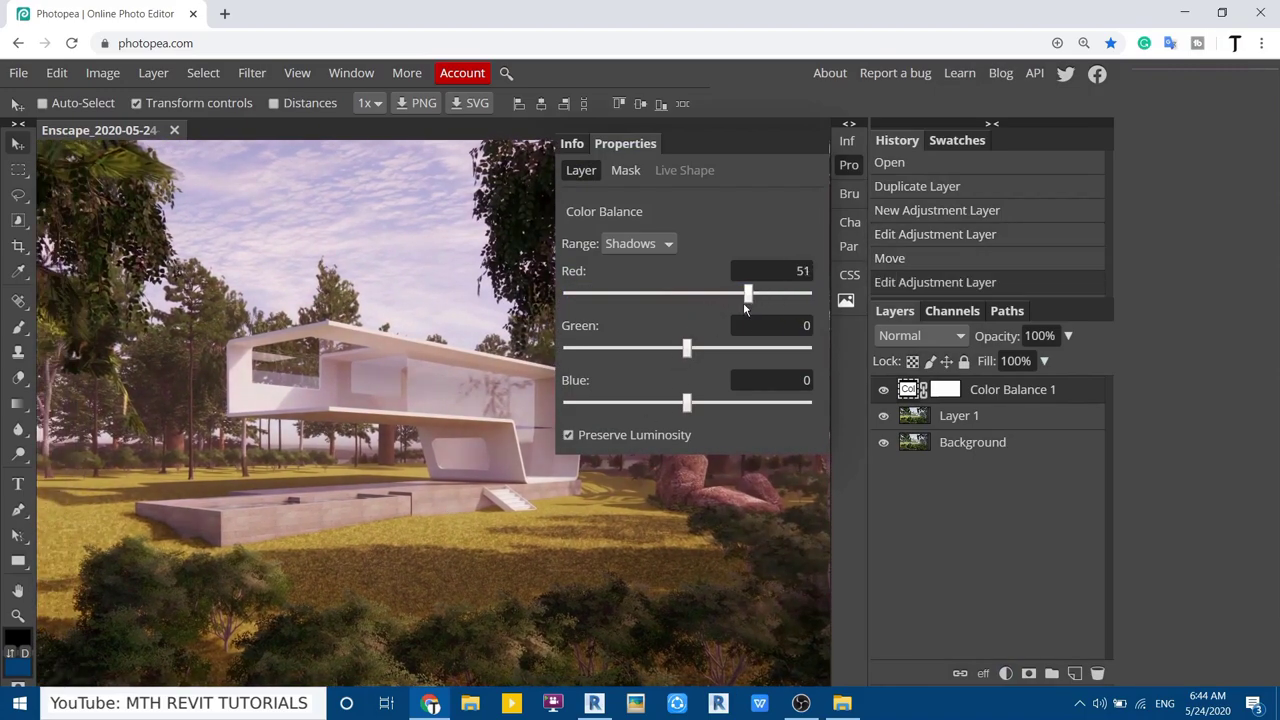
pyautogui.moveTo(689, 348); pyautogui.dragTo(668, 360)
pyautogui.moveTo(668, 363); pyautogui.dragTo(672, 363)
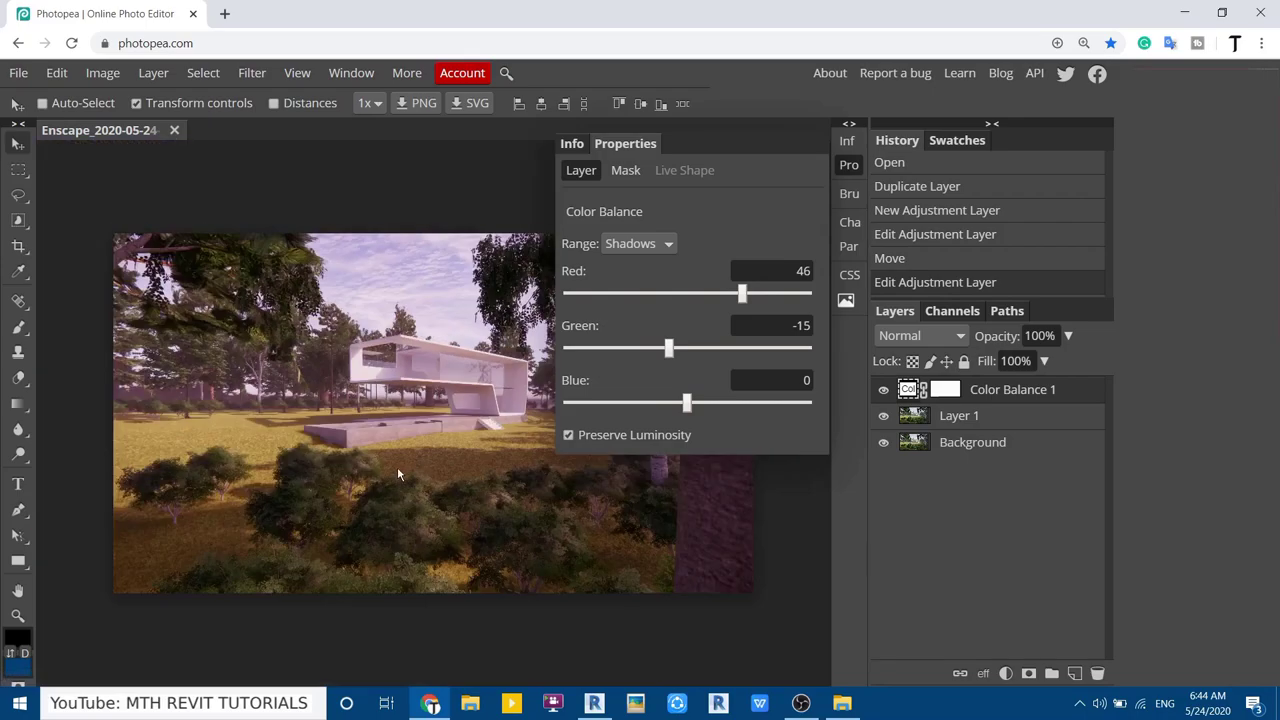
pyautogui.scroll(2, 402, 430)
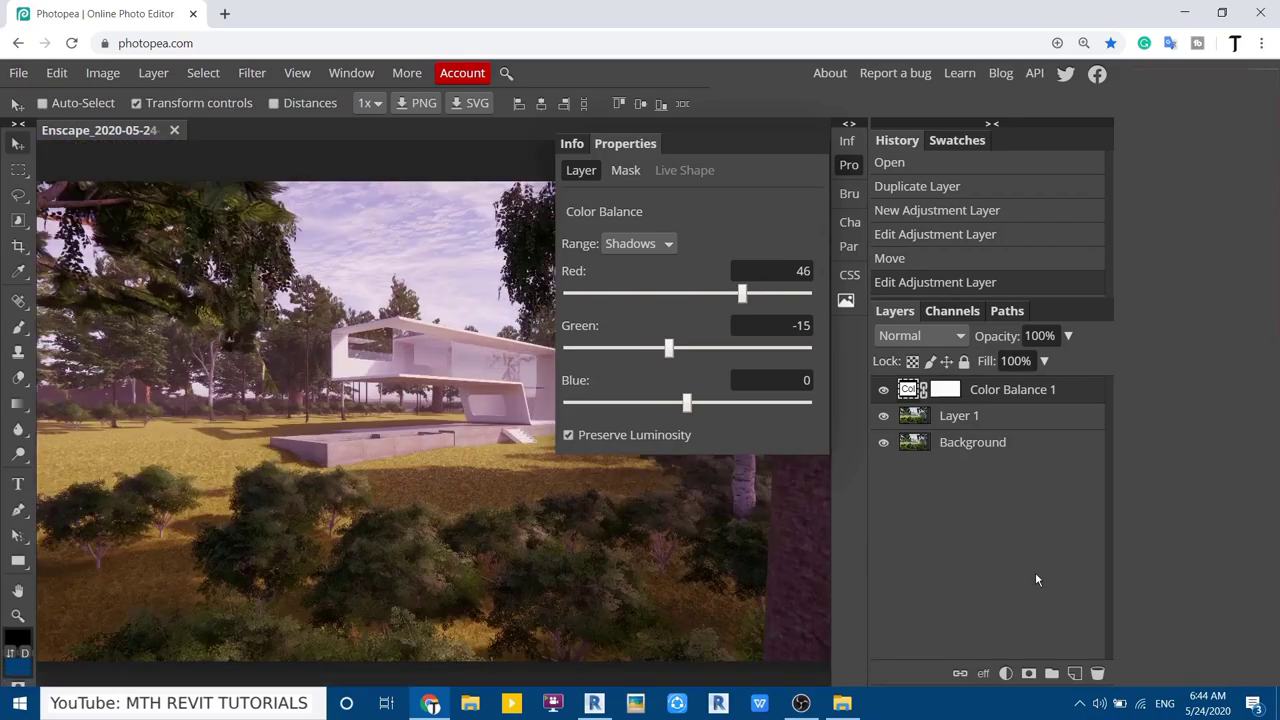
pyautogui.click(1006, 673)
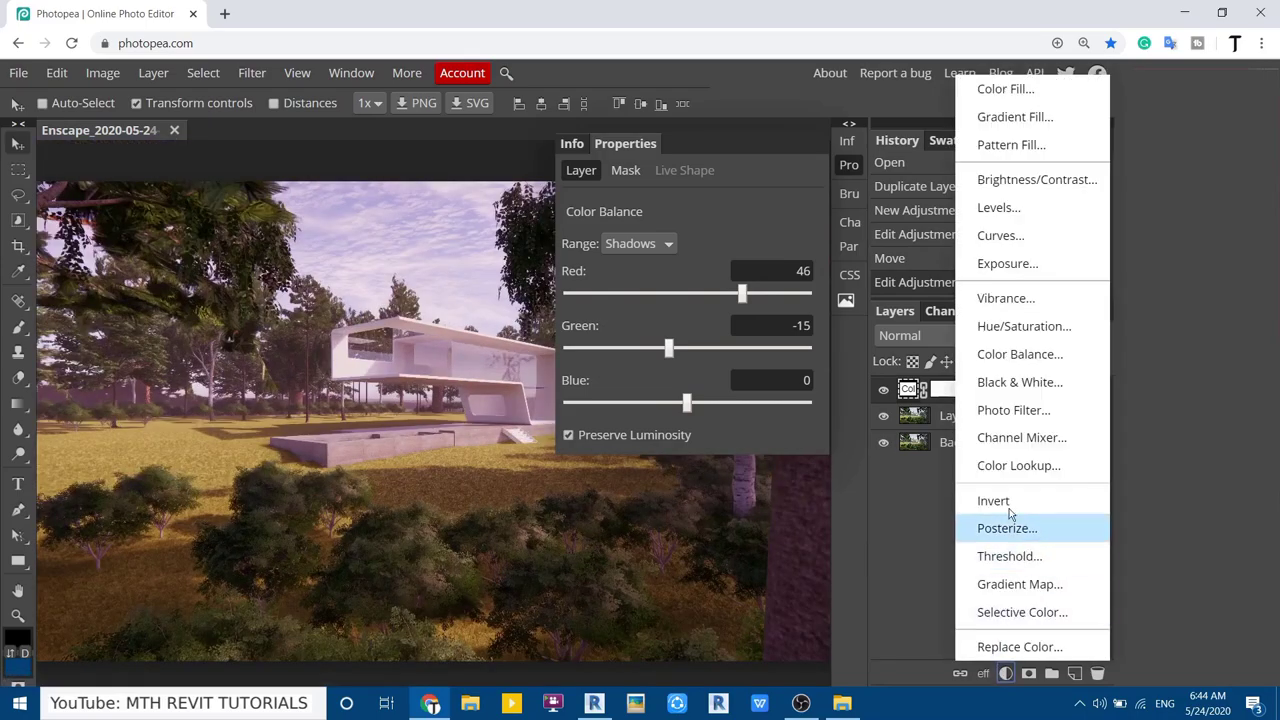
# Add a Curves adjustment and lift the curve's dark end and midtones
pyautogui.click(989, 237)
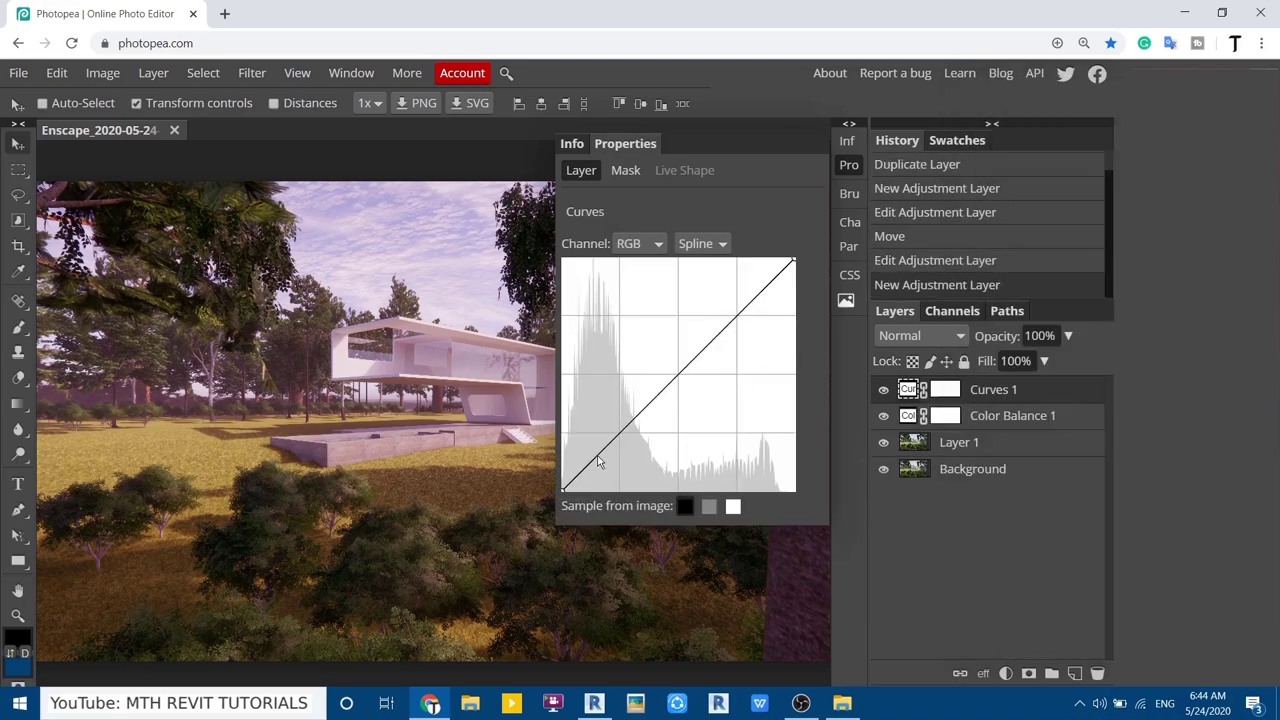
pyautogui.moveTo(598, 461); pyautogui.dragTo(591, 459)
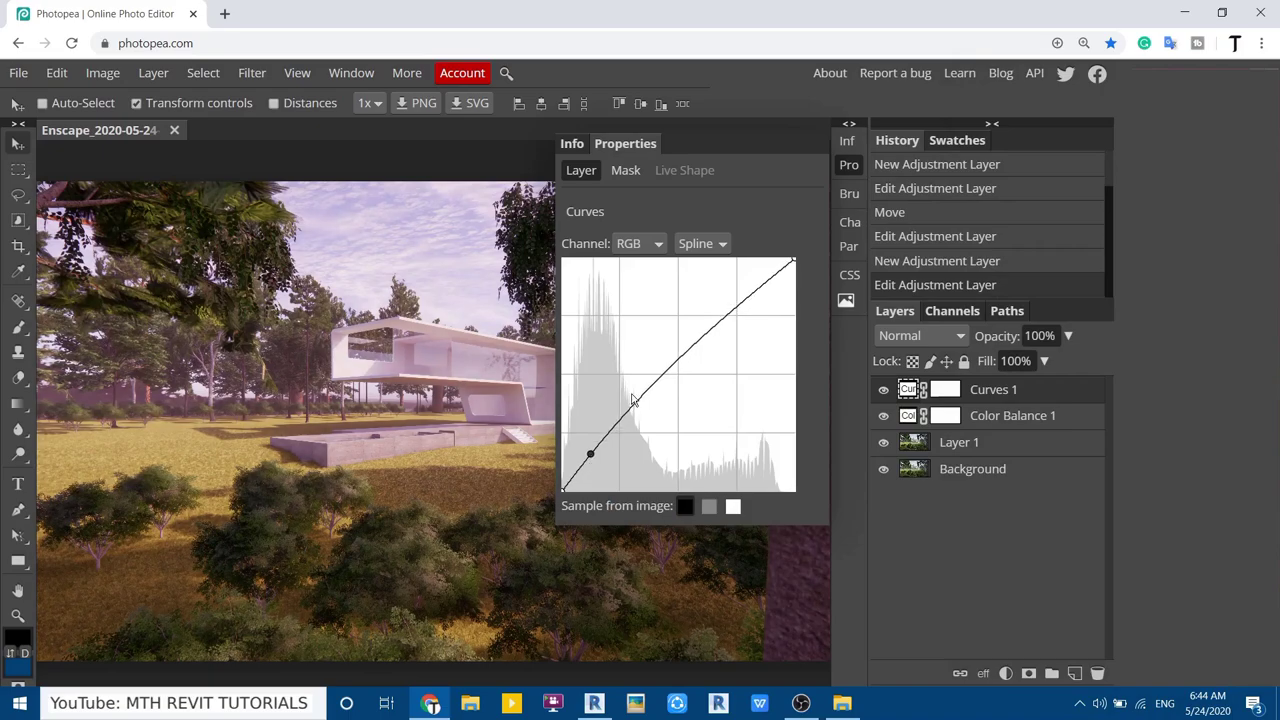
pyautogui.moveTo(666, 373); pyautogui.dragTo(682, 378)
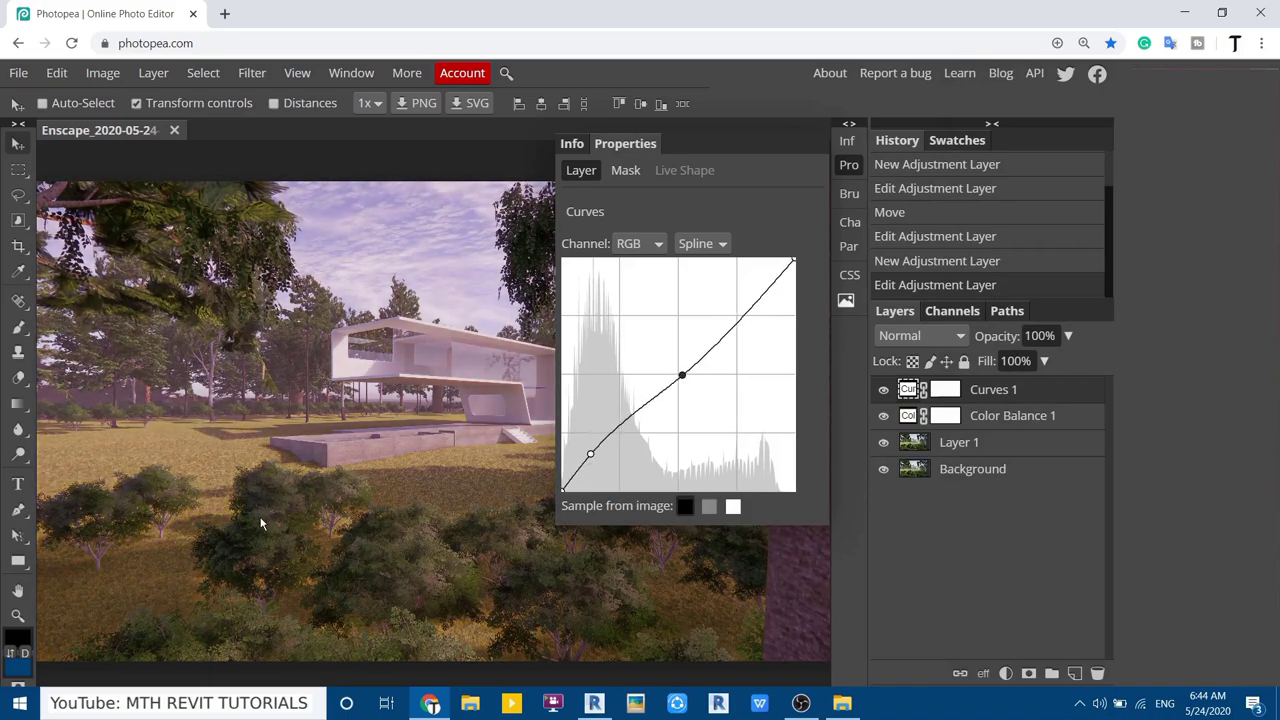
pyautogui.hotkey('ctrl', 'j')
pyautogui.hotkey('ctrl', '-')
pyautogui.hotkey('ctrl', 'z')
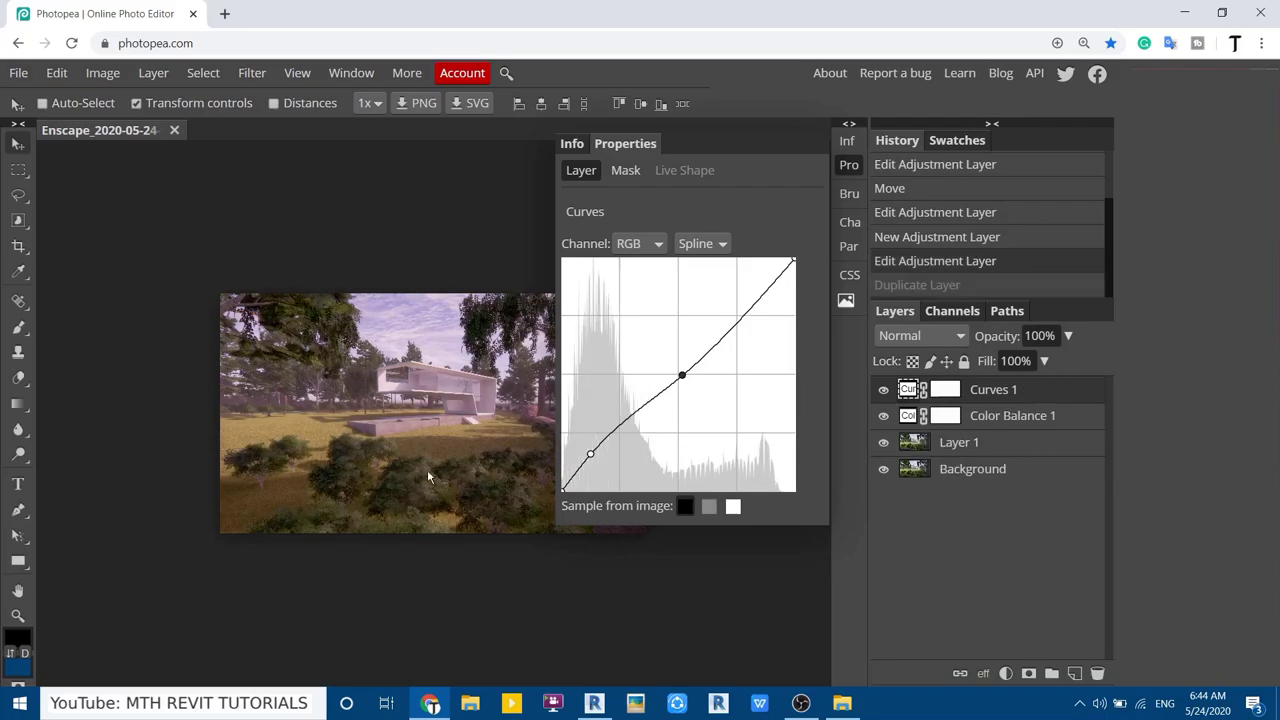
pyautogui.hotkey('ctrl', '+')
# Raise the curve's upper point to brighten the highlights
pyautogui.hotkey('ctrl', '-')
pyautogui.moveTo(769, 293); pyautogui.dragTo(753, 289)
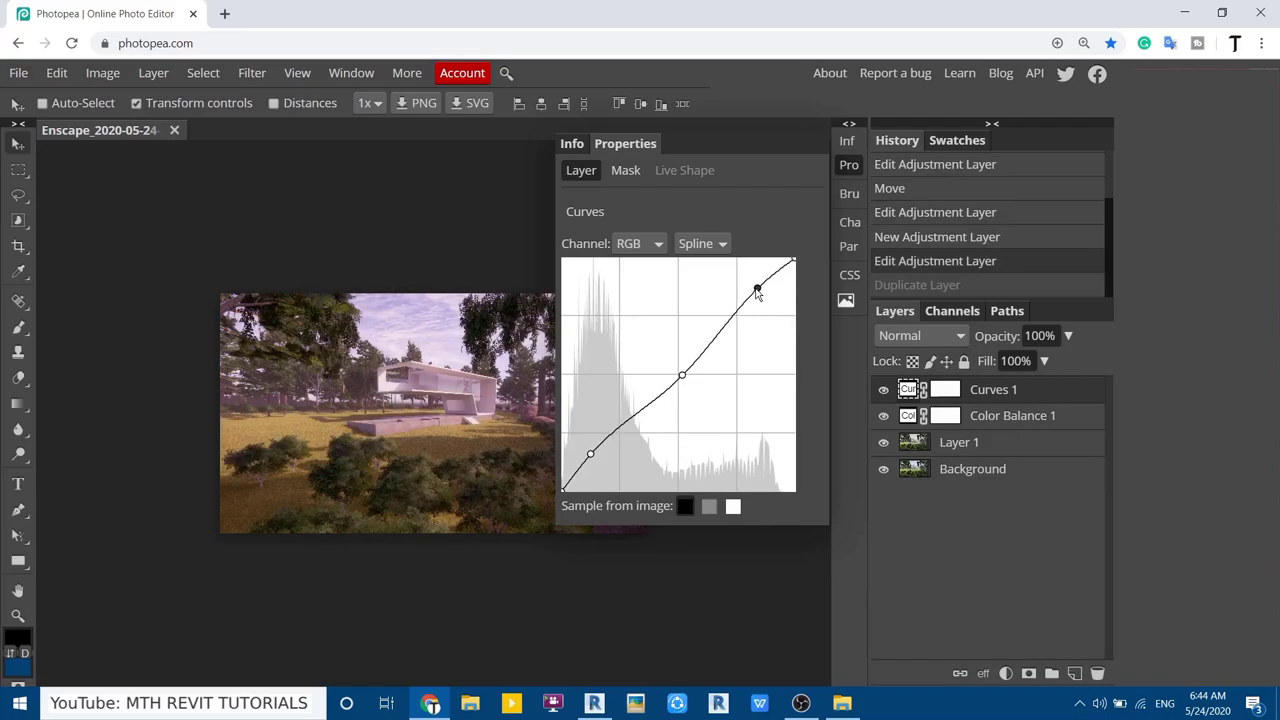
pyautogui.hotkey('ctrl', '+')
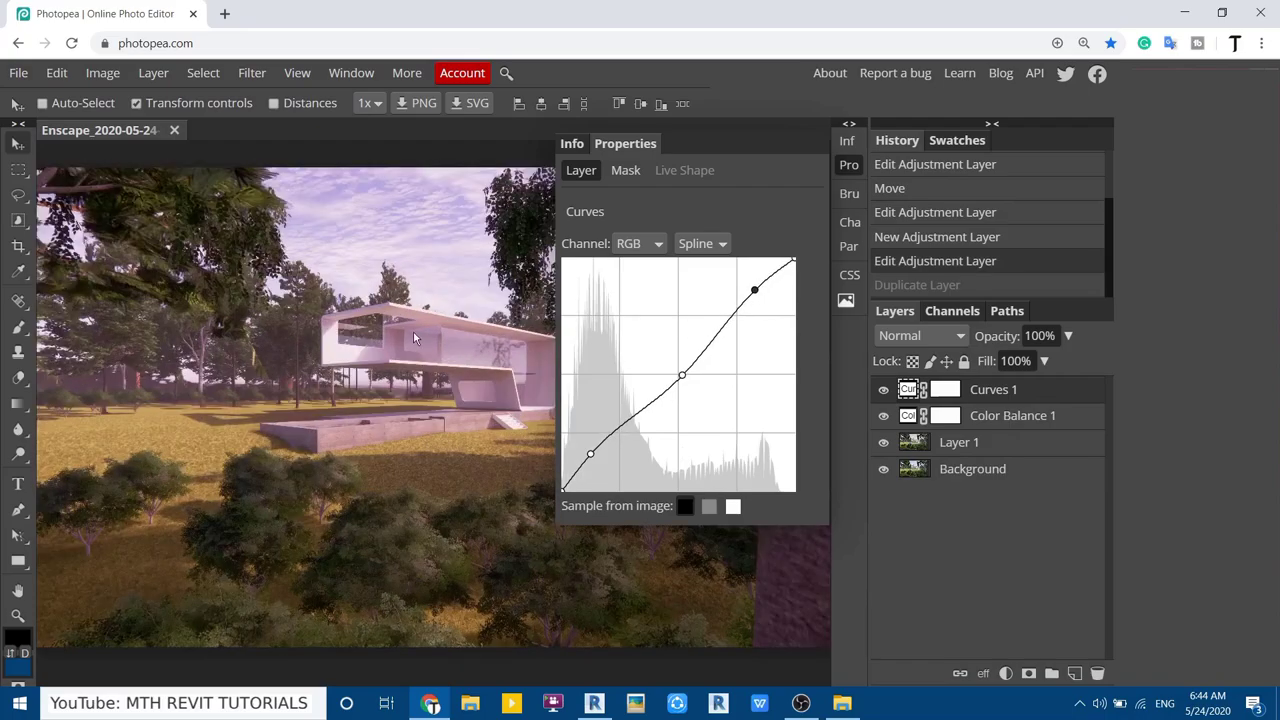
pyautogui.hotkey('ctrl', '+')
pyautogui.moveTo(754, 290); pyautogui.dragTo(754, 296)
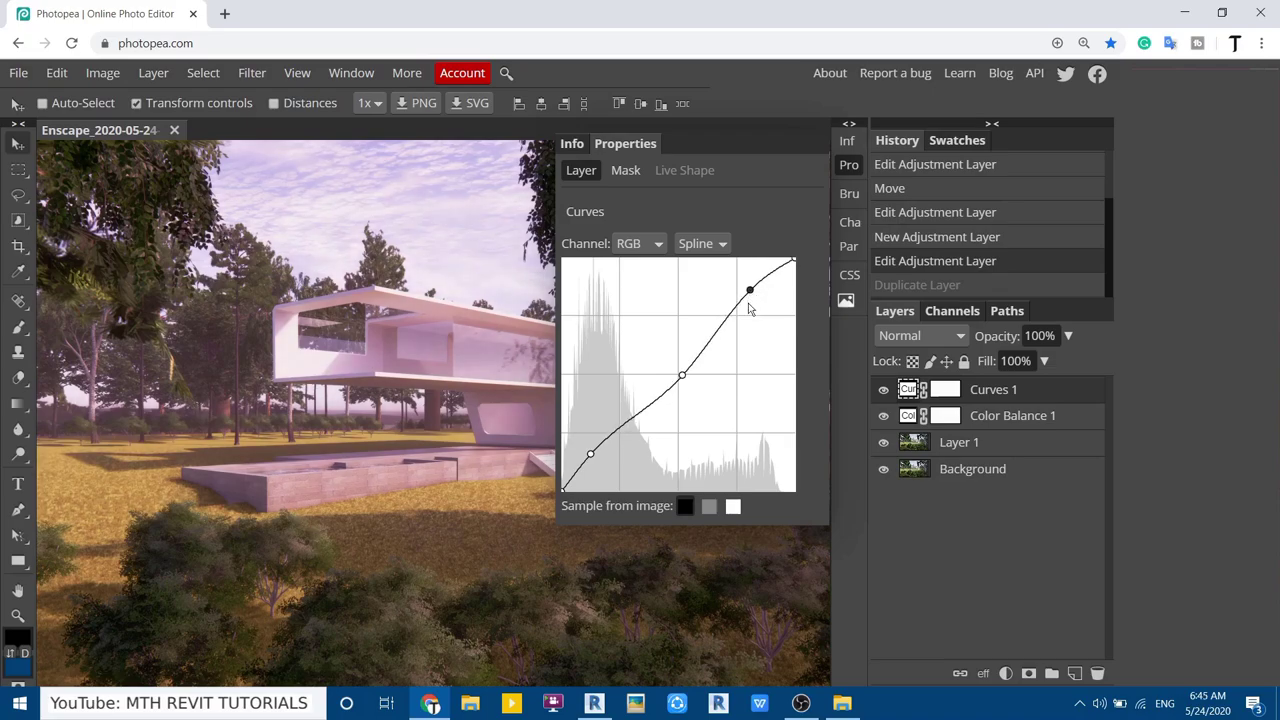
pyautogui.click(1005, 673)
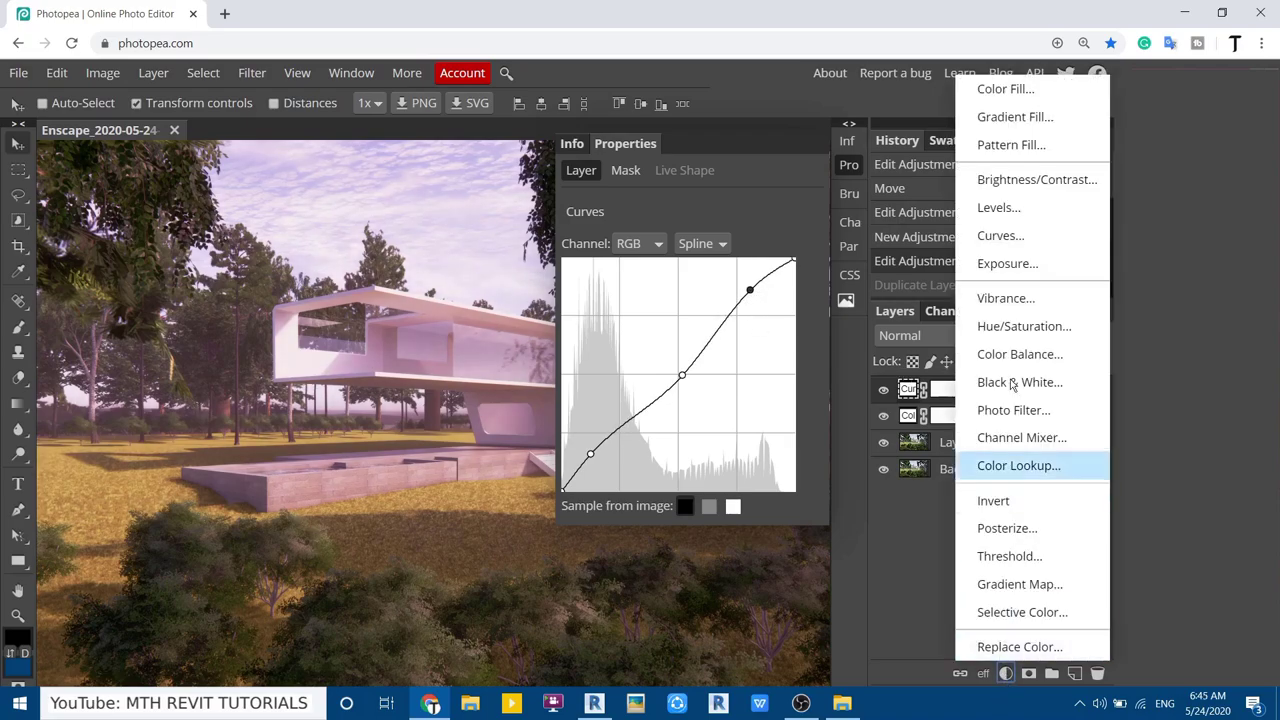
# Add a Levels adjustment with input levels 4, 0.83 and 243
pyautogui.click(998, 209)
pyautogui.moveTo(788, 360); pyautogui.dragTo(778, 360)
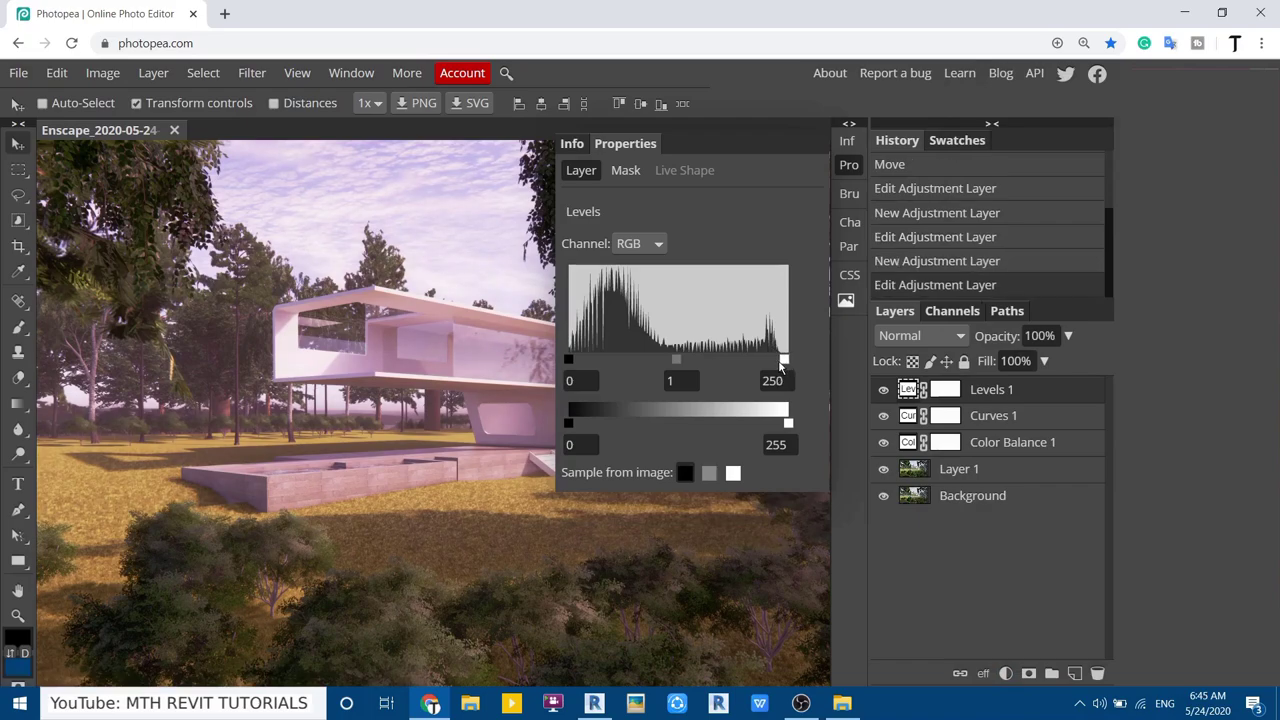
pyautogui.moveTo(677, 361); pyautogui.dragTo(686, 367)
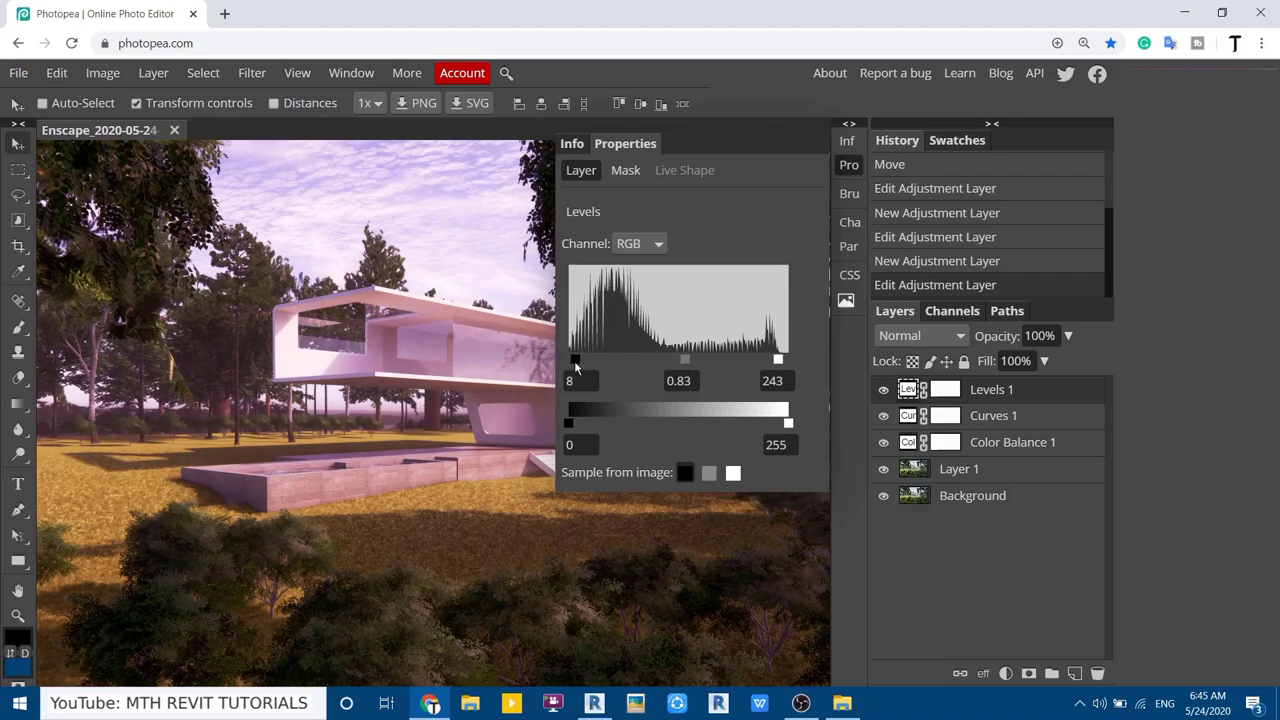
pyautogui.scroll(-3, 335, 410)
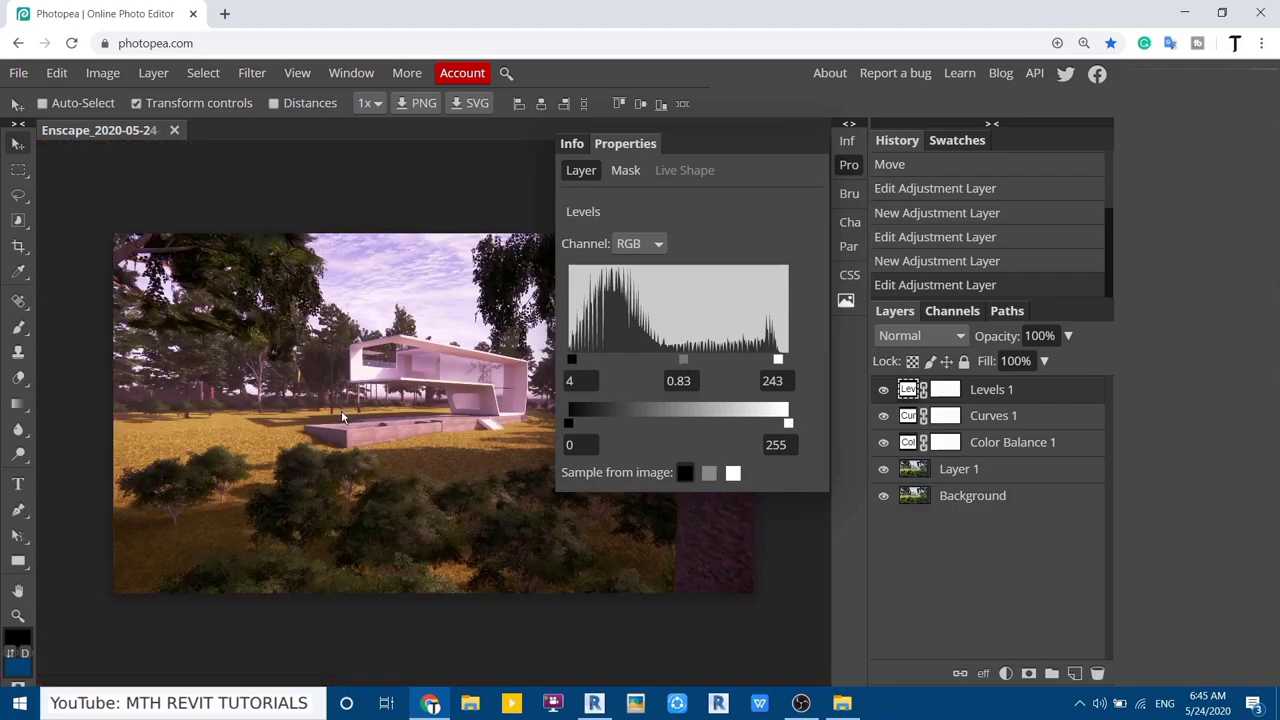
pyautogui.click(845, 166)
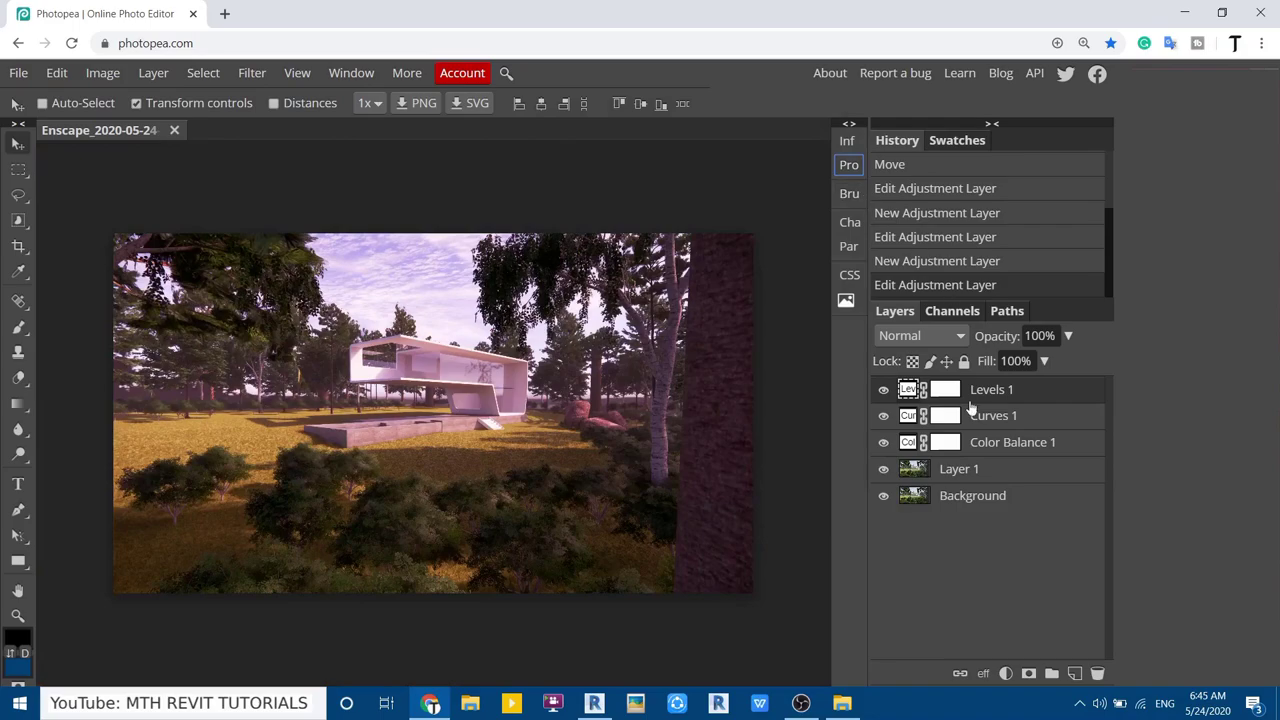
pyautogui.click(968, 478)
# Merge the graded layers, then save a 3840×2160 JPG at 70% quality via Save for web
pyautogui.rightClick(966, 474)
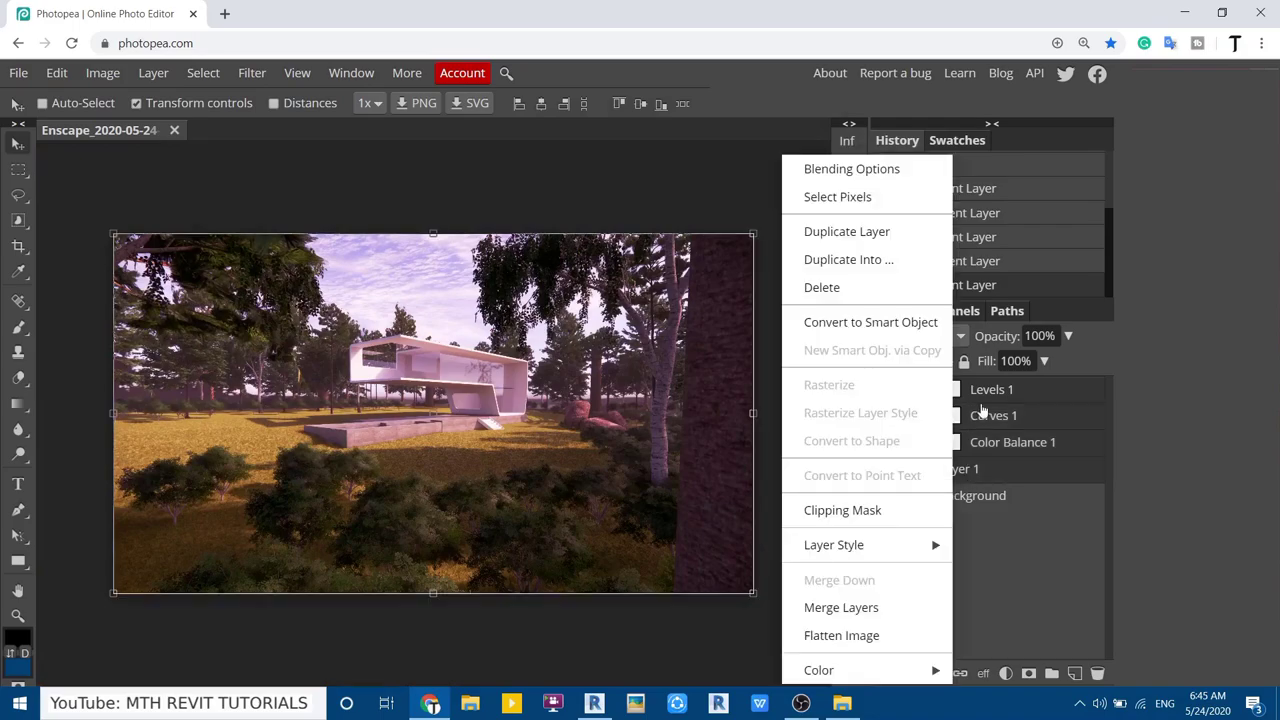
pyautogui.click(842, 608)
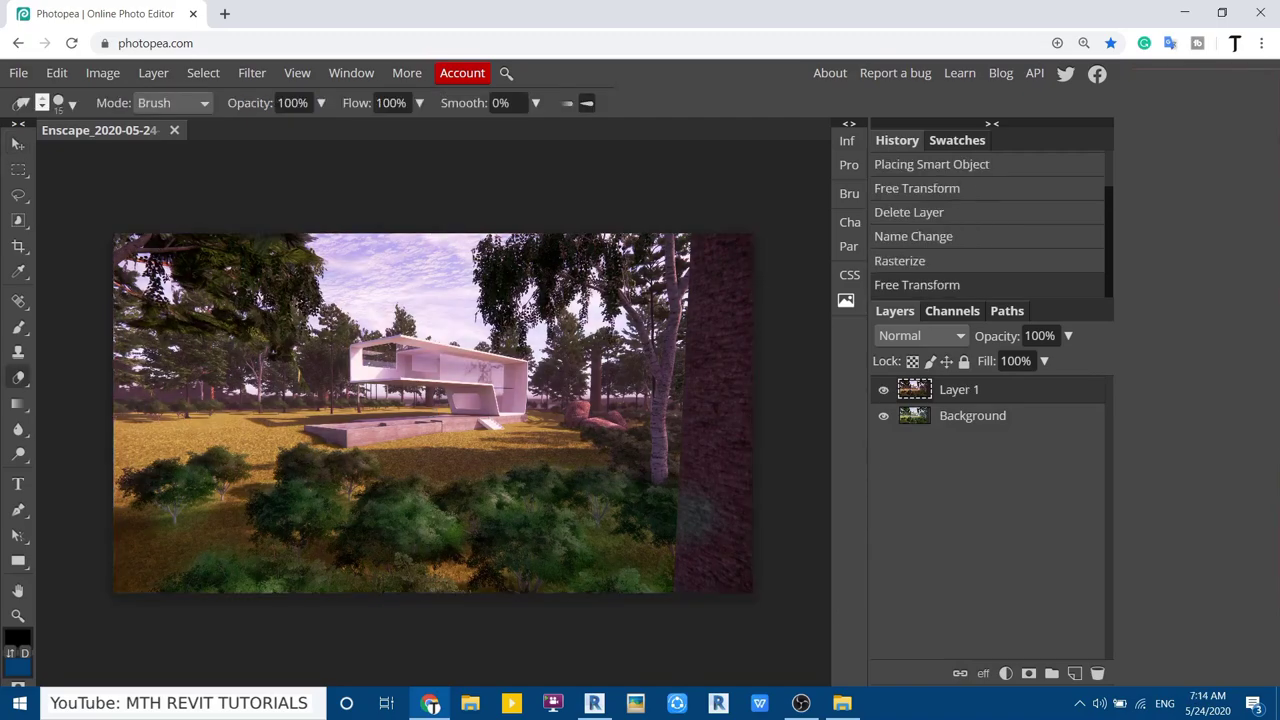
pyautogui.click(18, 73)
pyautogui.moveTo(52, 336)
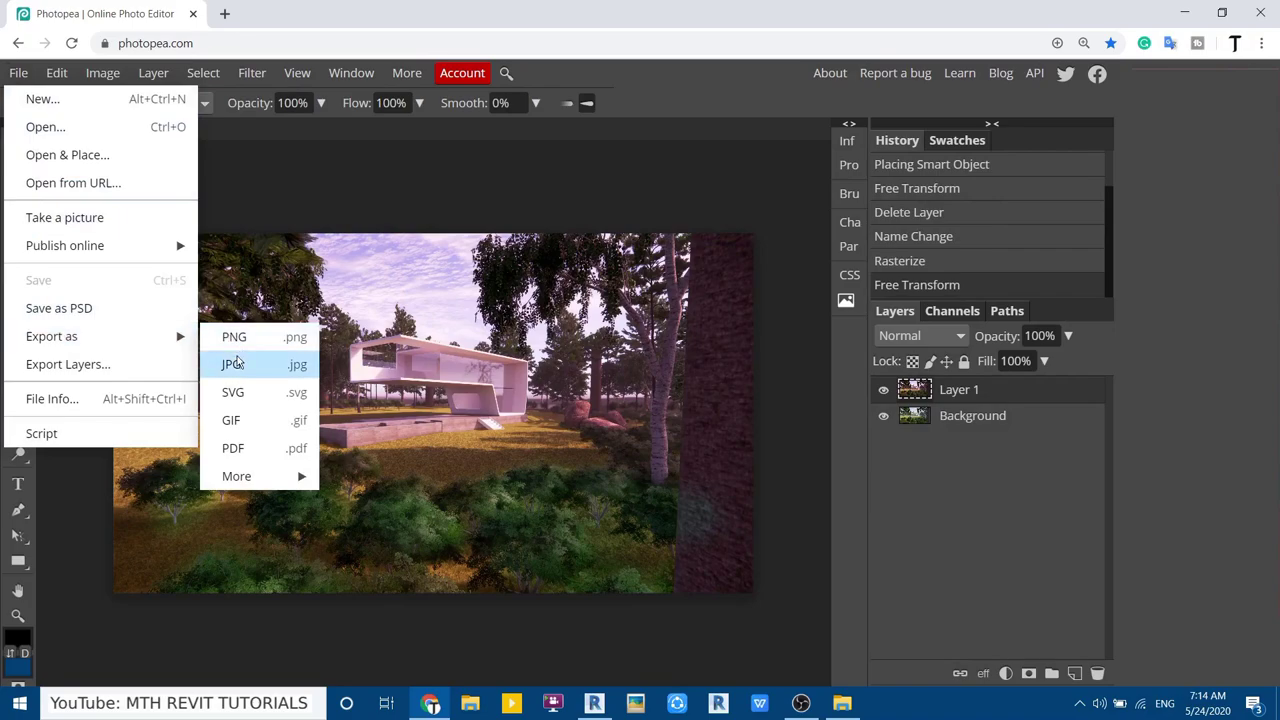
pyautogui.click(234, 364)
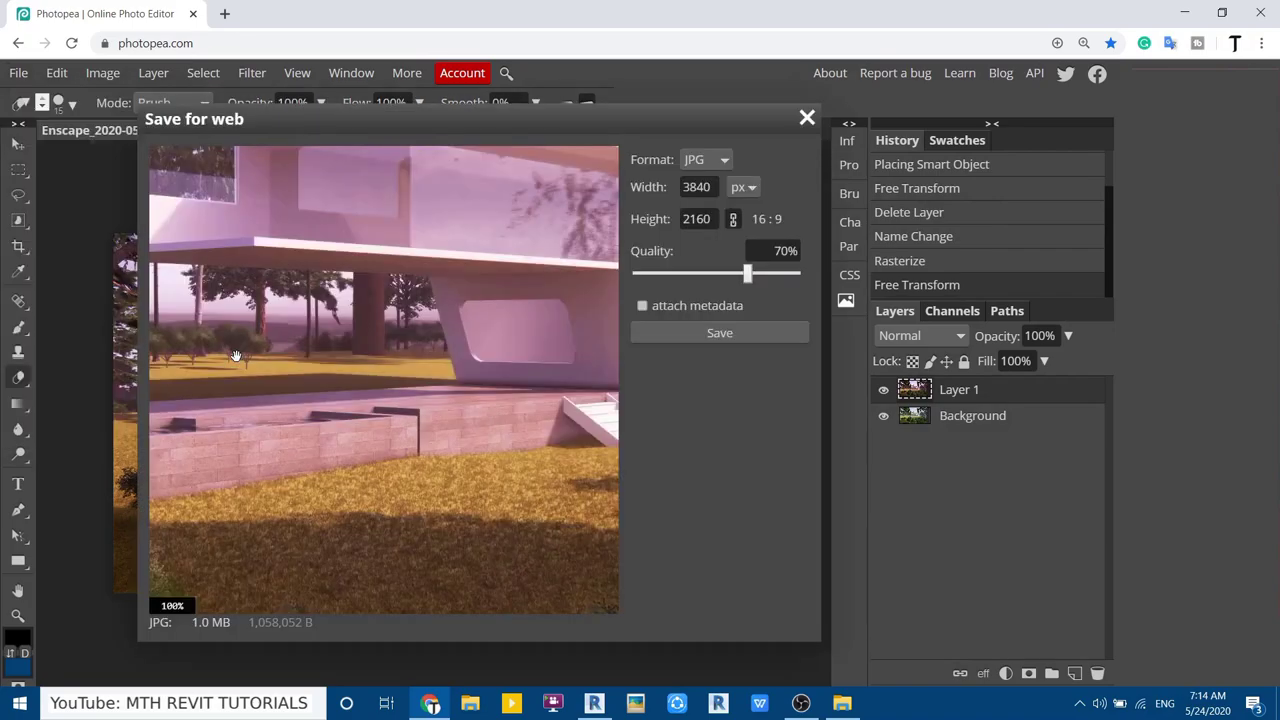
pyautogui.click(674, 333)
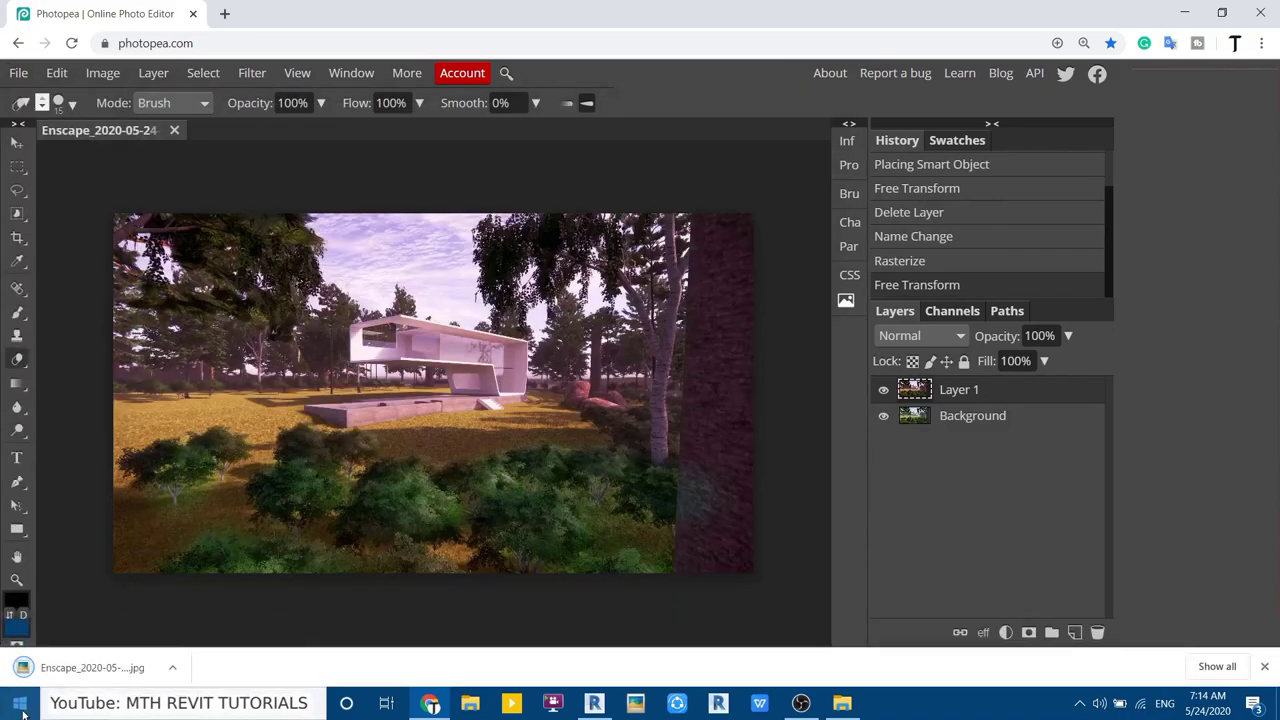
pyautogui.click(73, 670)
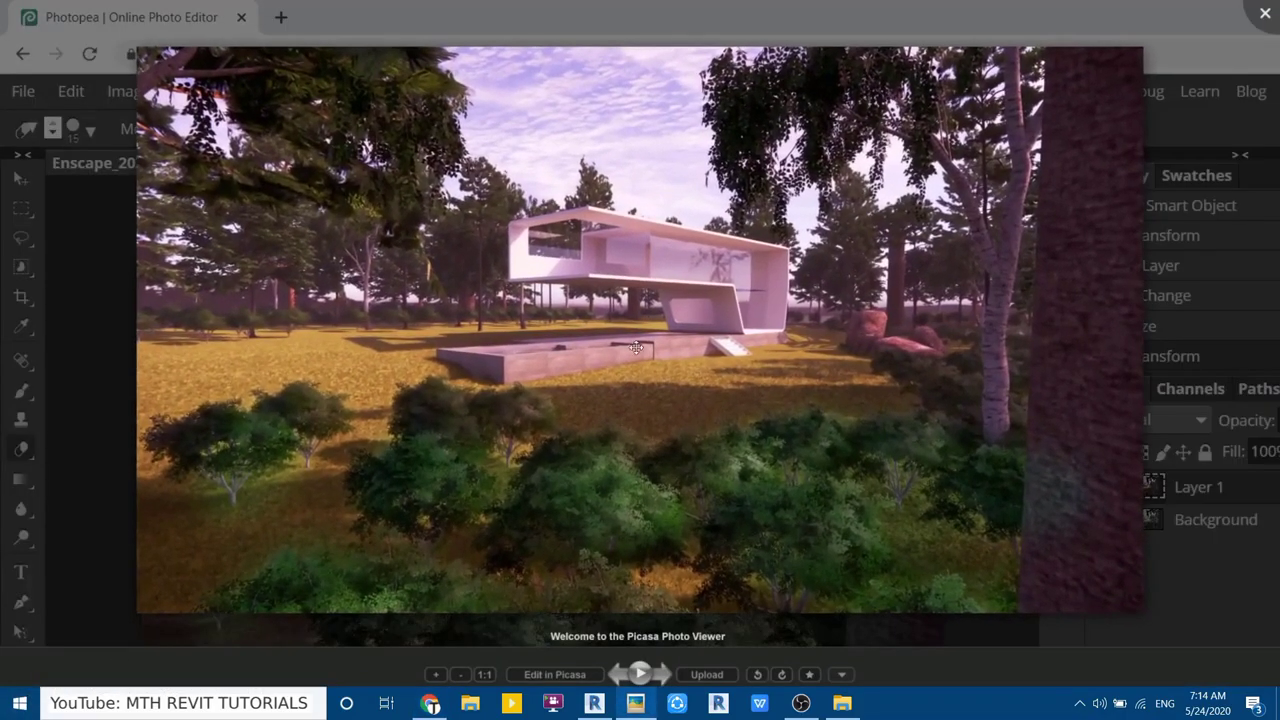
pyautogui.scroll(3, 568, 442)
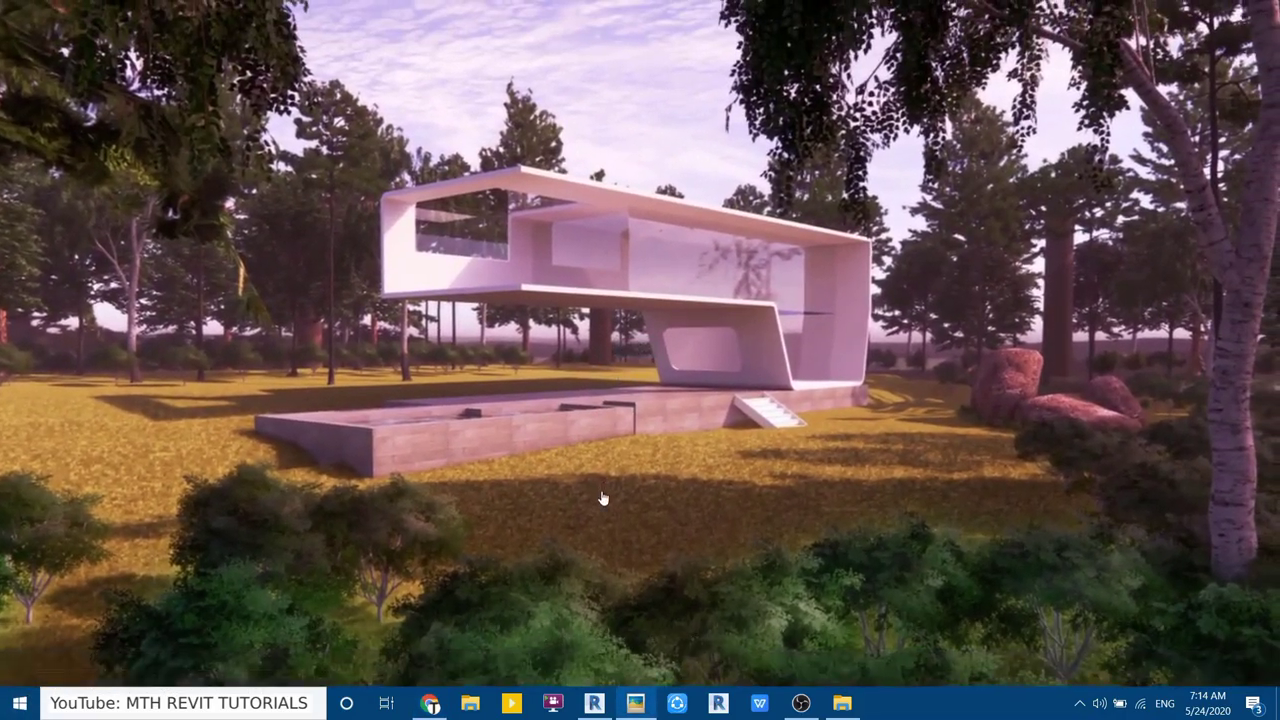
pyautogui.scroll(2, 582, 488)
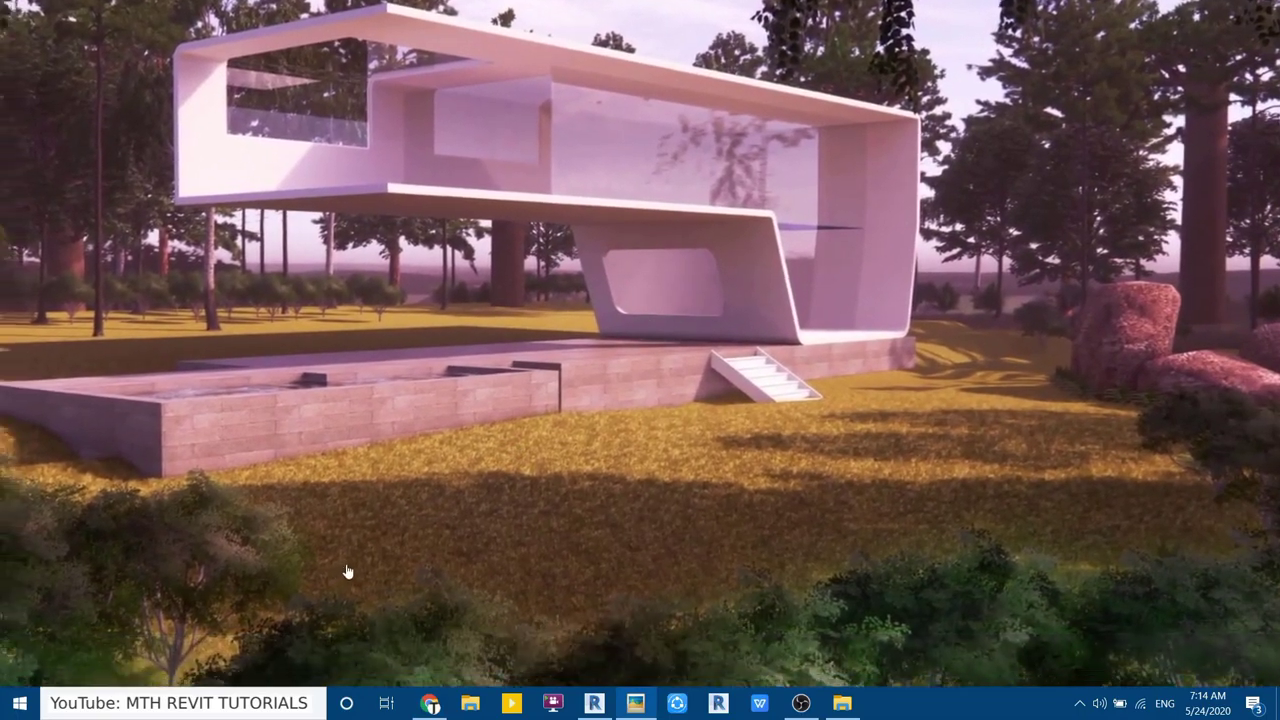
pyautogui.moveTo(349, 571)
pyautogui.mouseDown()
pyautogui.moveTo(416, 497)
pyautogui.moveTo(380, 400)
pyautogui.mouseUp()
pyautogui.scroll(1, 339, 449)
pyautogui.scroll(-2, 339, 449)
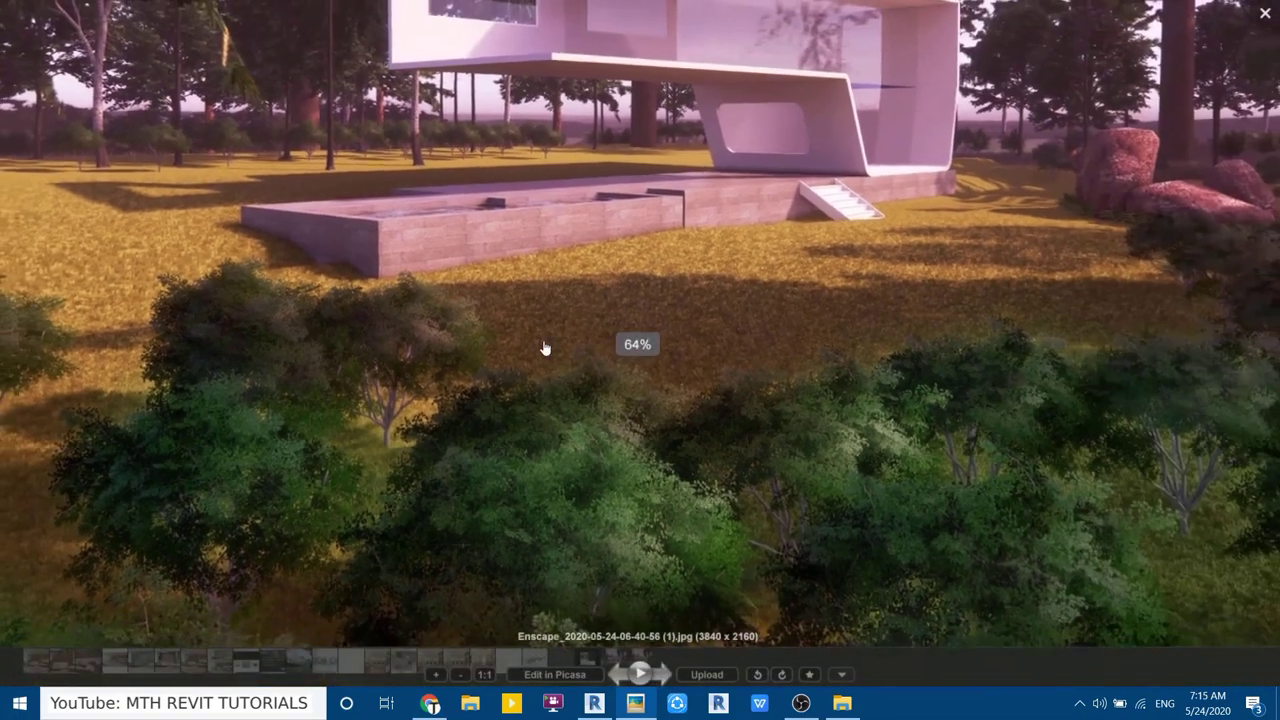
pyautogui.scroll(-1, 443, 466)
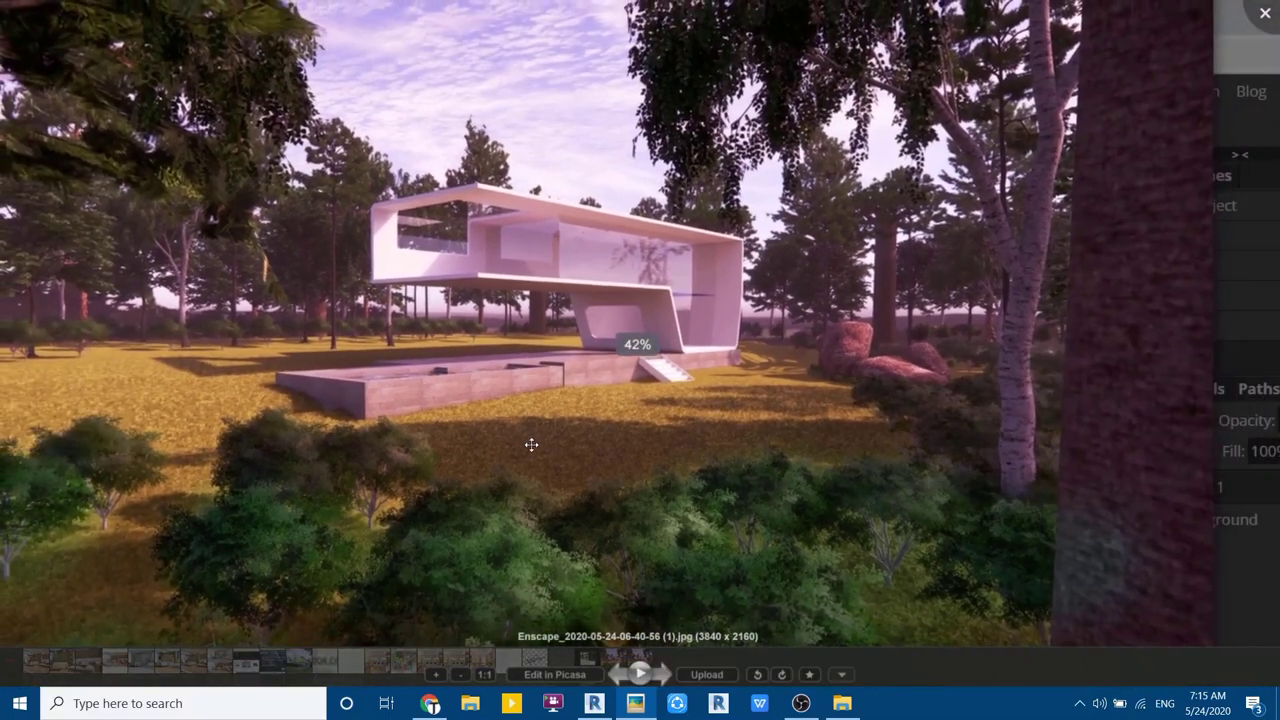